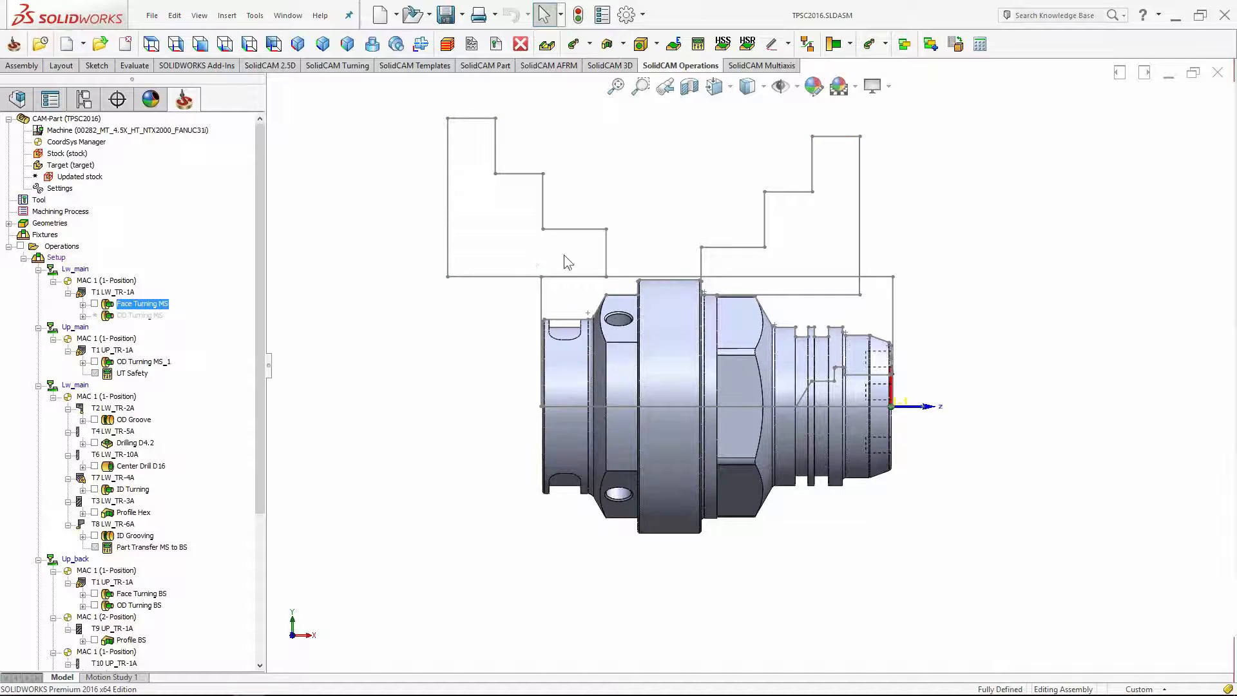
Switch to the ModuleWorks Machine Simulator, examine the machine's spindles, upper milling head and numbered lower turret, and return to SOLIDWORKS.
middle_click_drag(830, 237, 761, 319)
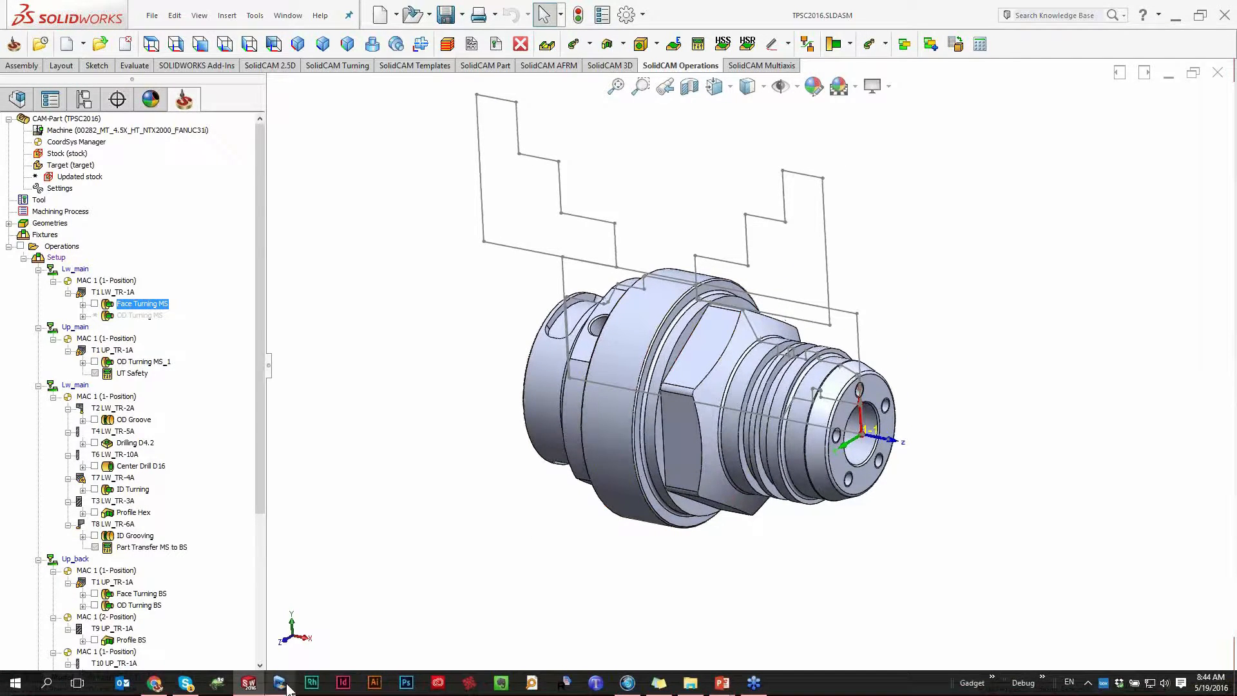
left_click(278, 684)
middle_click_drag(513, 461, 552, 434)
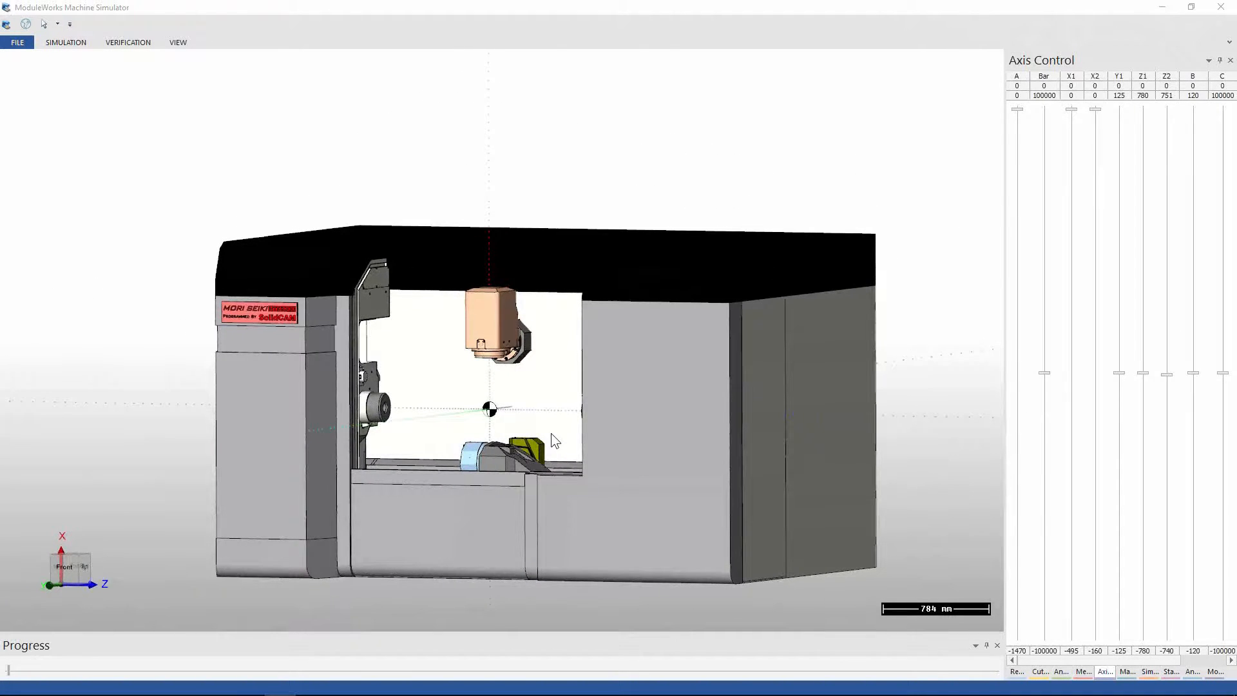
scroll(549, 438, "up", 4)
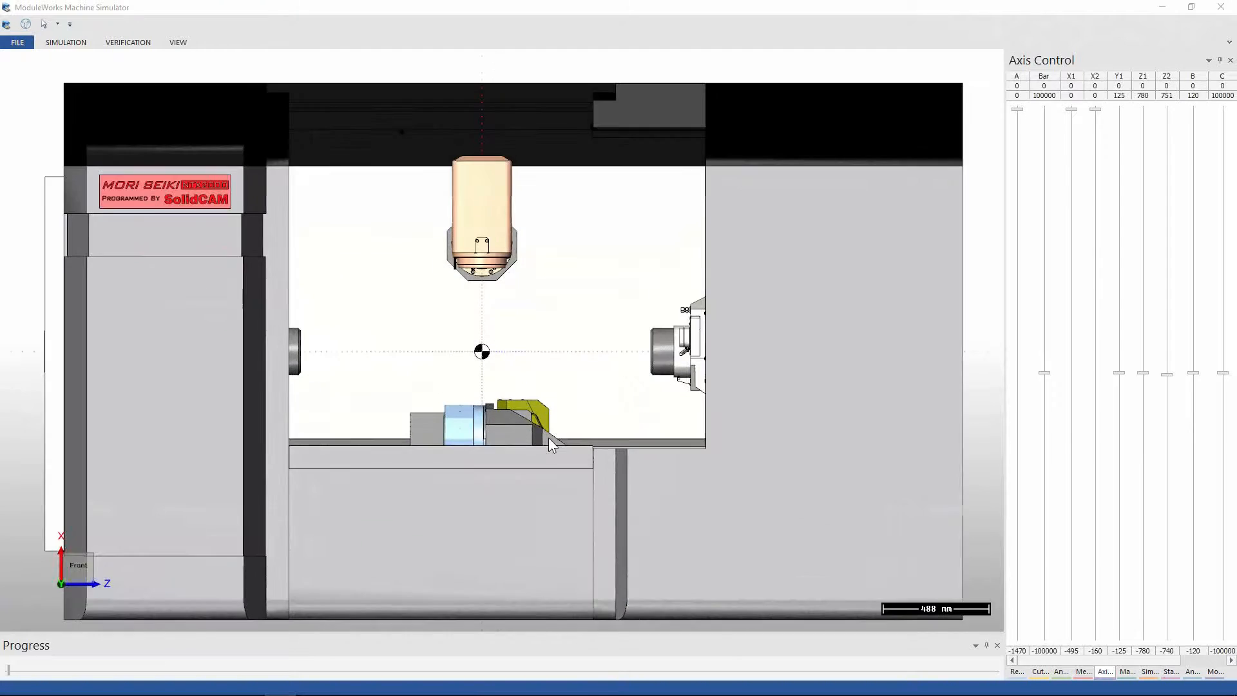
scroll(549, 443, "up", 1)
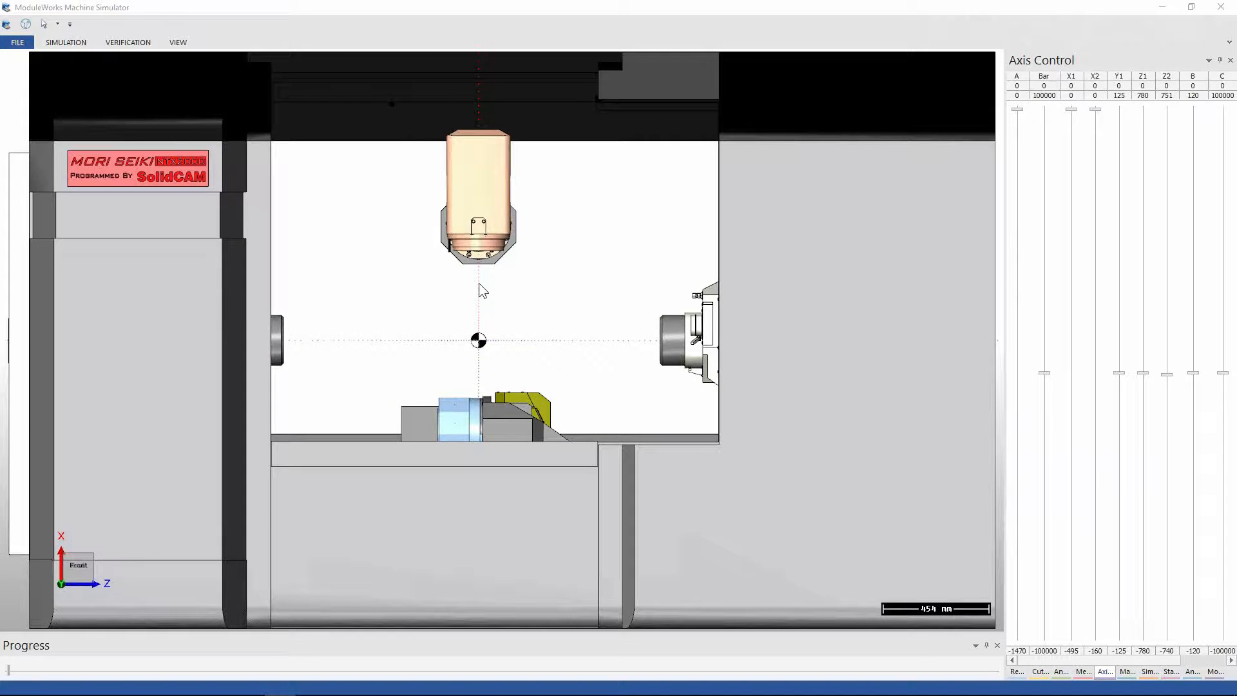
middle_click_drag(466, 440, 536, 472)
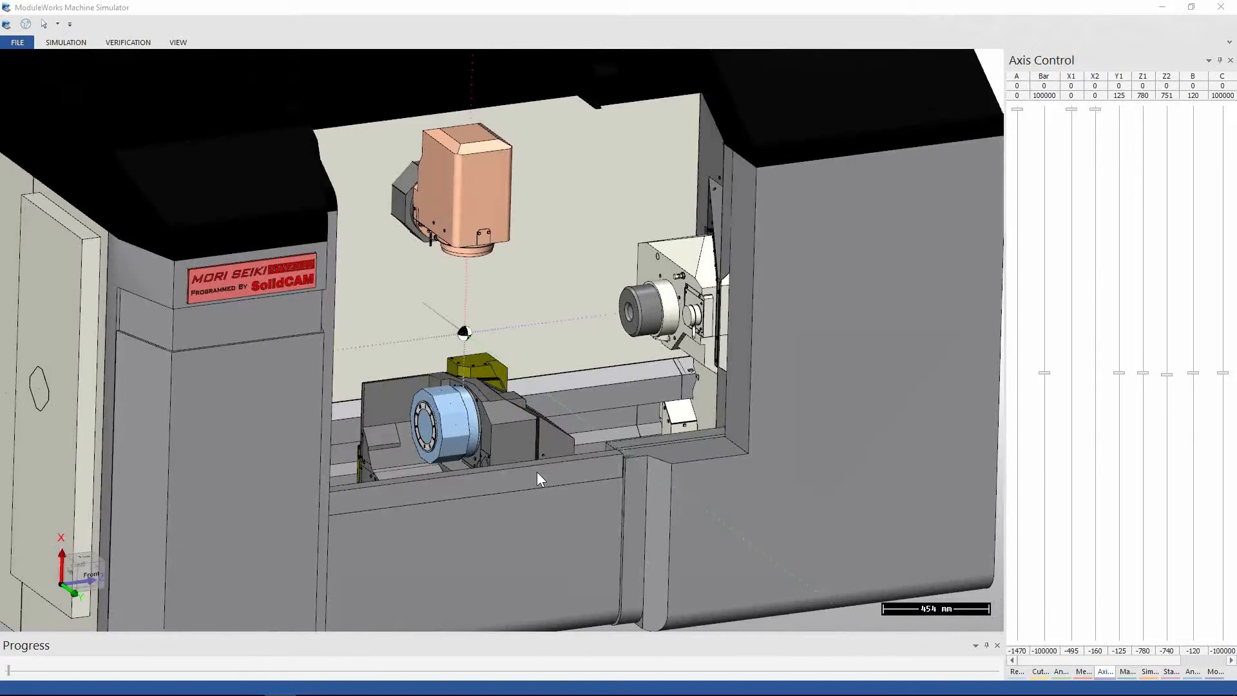
scroll(435, 413, "up", 7)
scroll(436, 413, "up", 5)
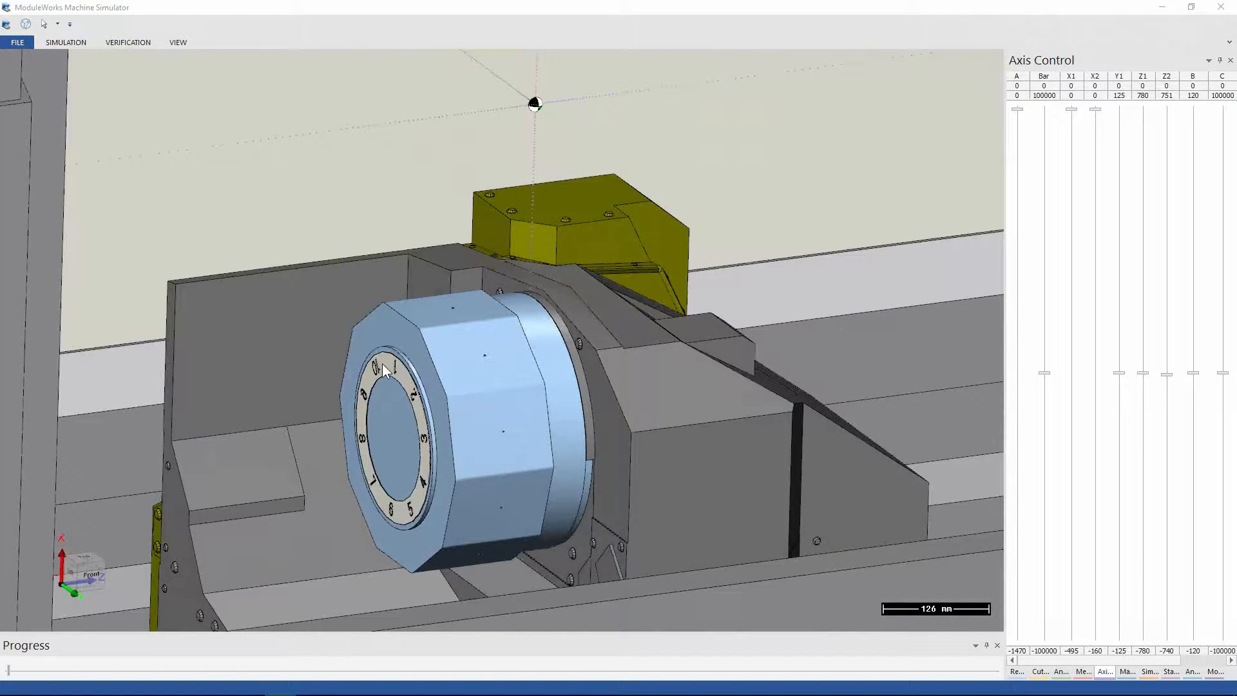
scroll(381, 364, "down", 5)
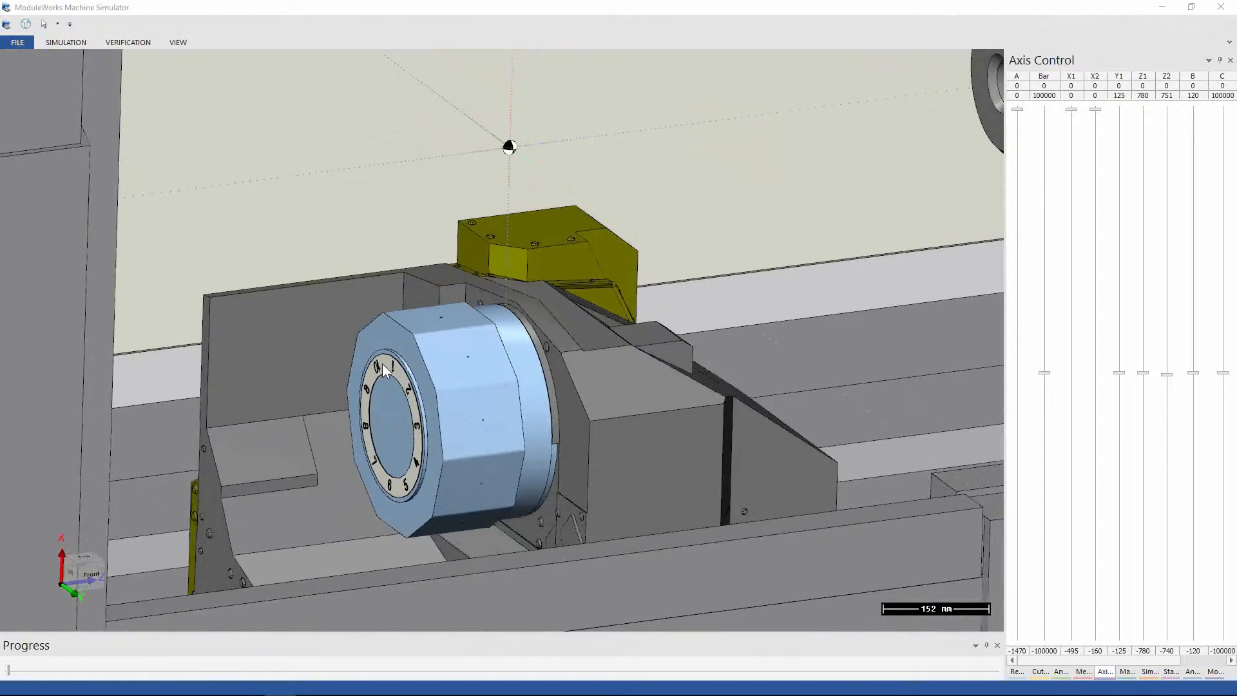
left_click(1163, 8)
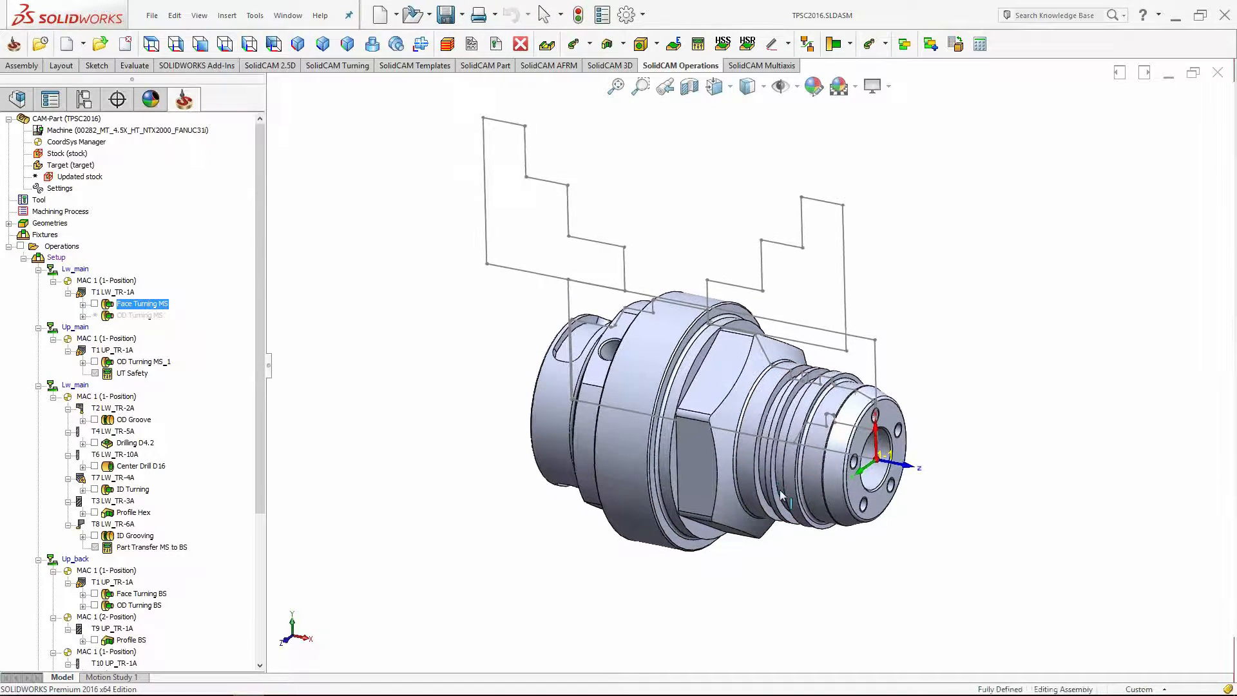
Display and hide the Face Turning MS and OD Turning MS_1 toolpaths one after the other on the part.
scroll(778, 474, "down", 1)
middle_click_drag(780, 459, 928, 444, "ctrl")
mouse_move(1030, 432)
middle_mouse_down()
mouse_move(1011, 428)
mouse_move(1028, 409)
middle_mouse_up()
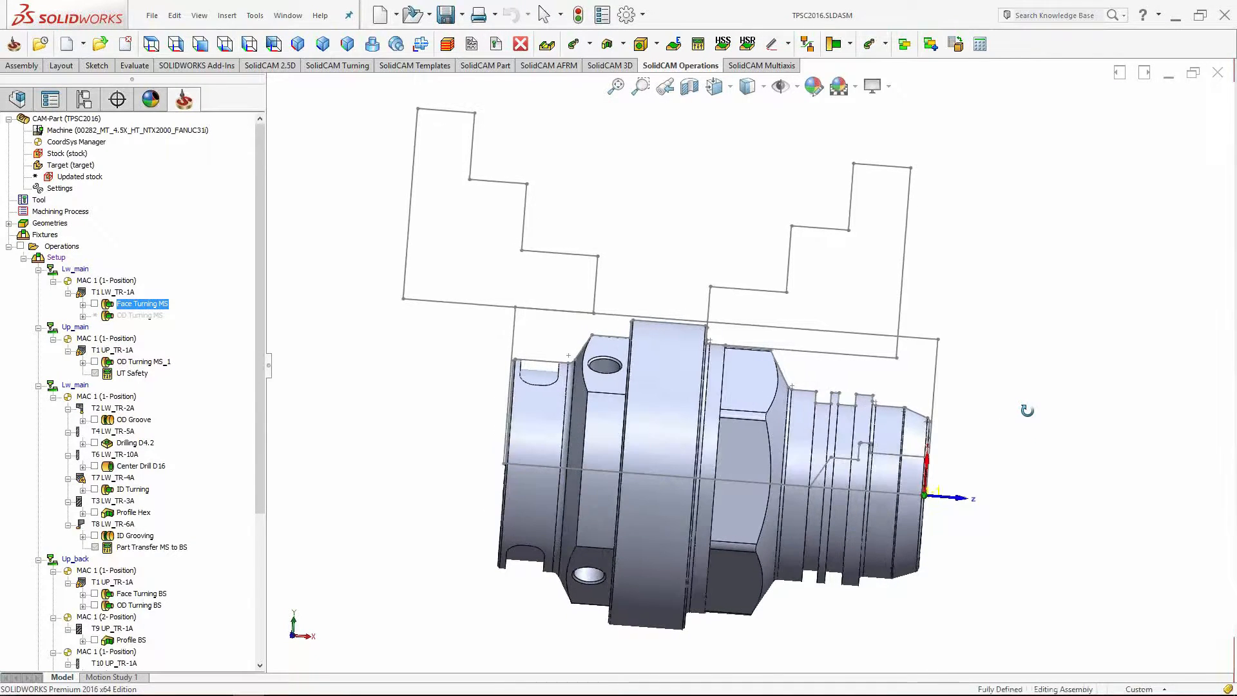
middle_click_drag(662, 230, 627, 287)
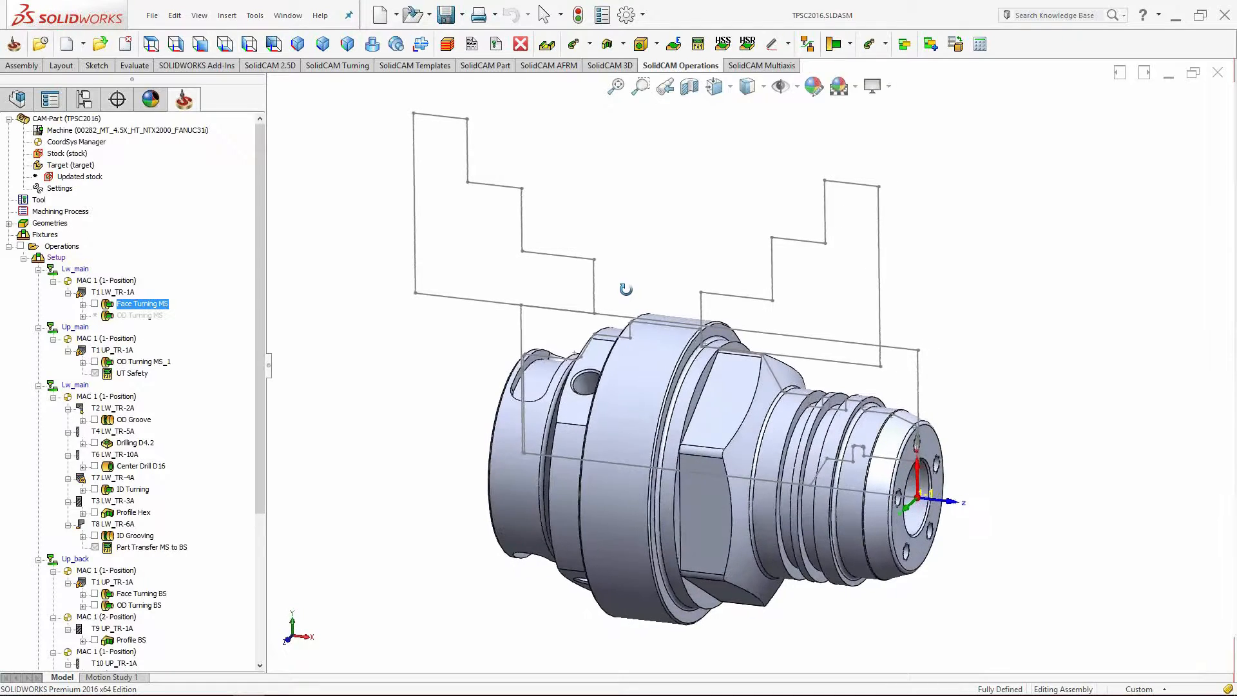
left_click(95, 303)
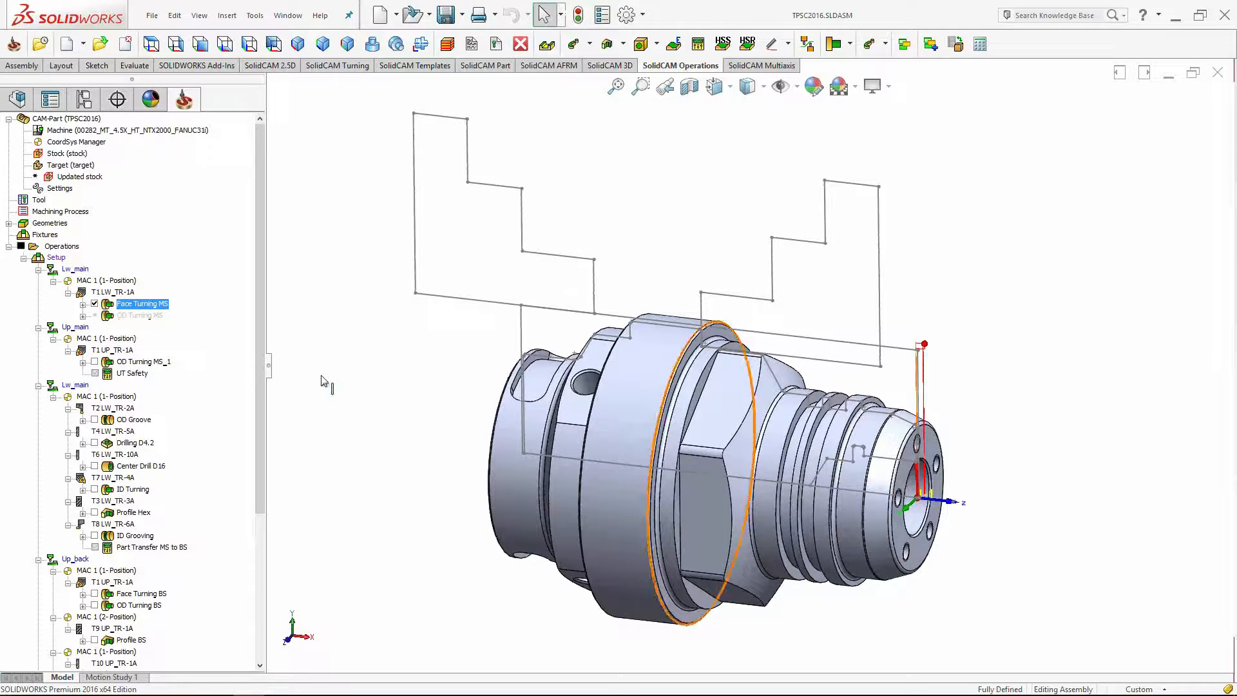
middle_click_drag(844, 480, 852, 475)
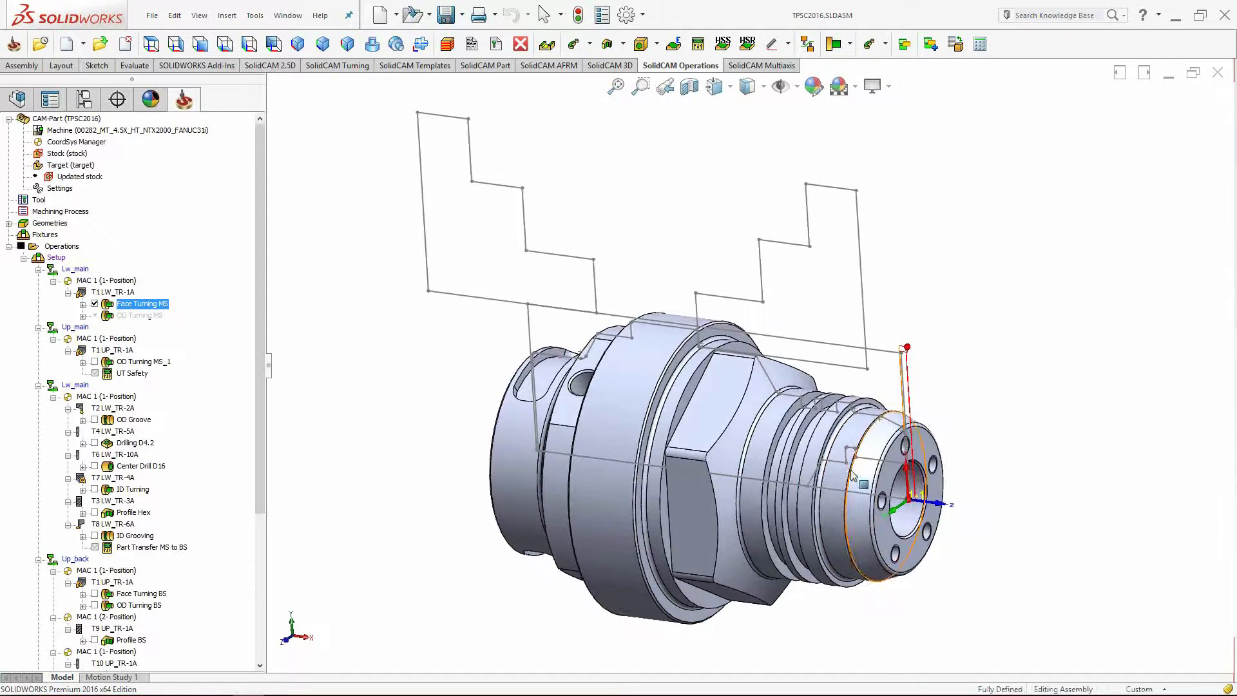
left_click(95, 303)
left_click(94, 362)
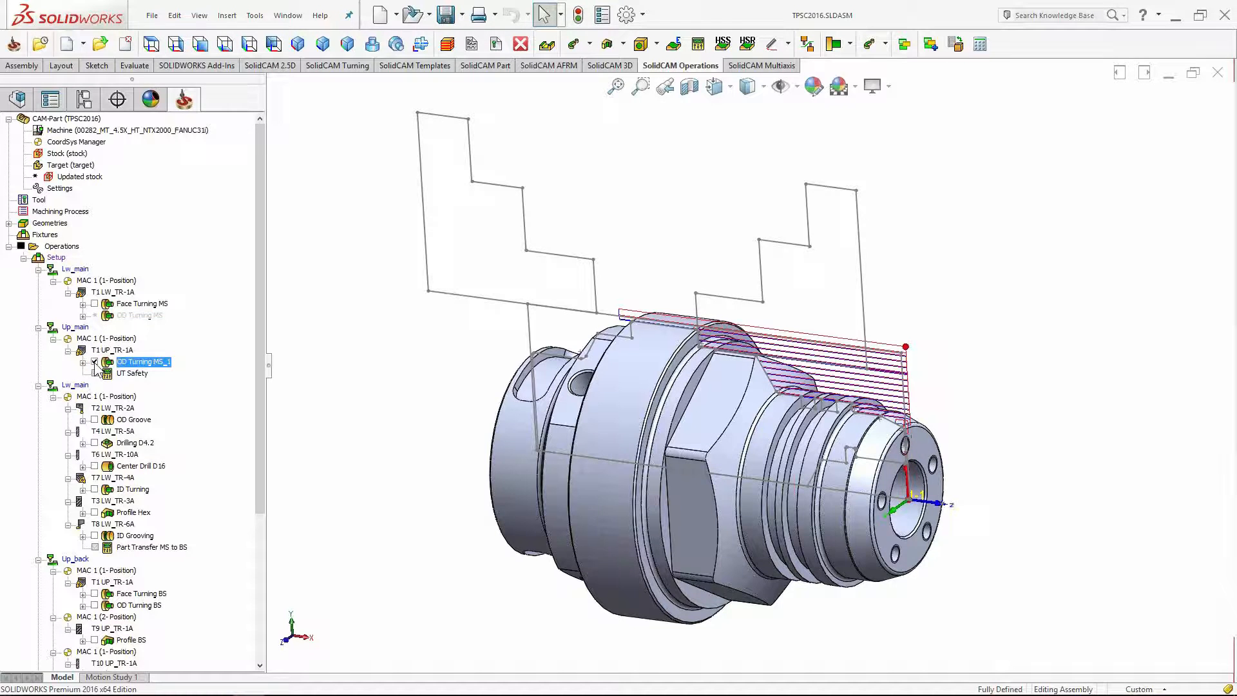
left_click(94, 362)
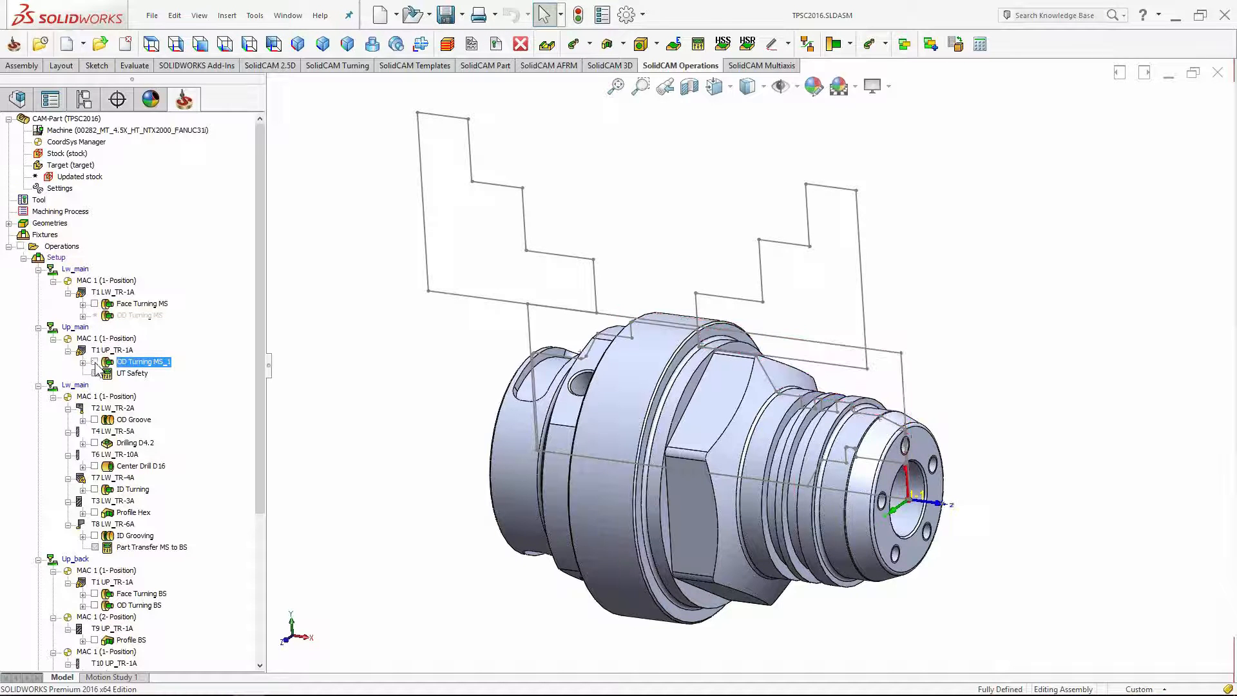
Display and hide the OD Groove, Drilling D4.2 and Center Drill D16 toolpaths in turn, and inspect the part's front bore.
left_click(94, 419)
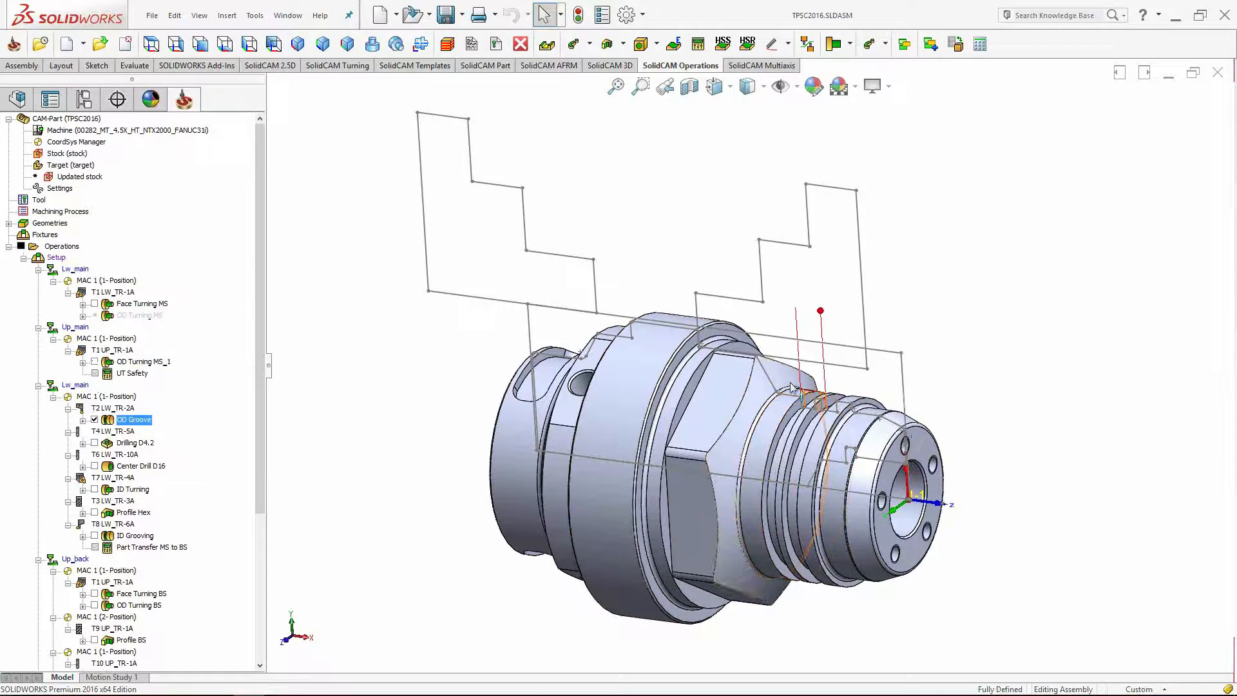
left_click(95, 420)
left_click(94, 444)
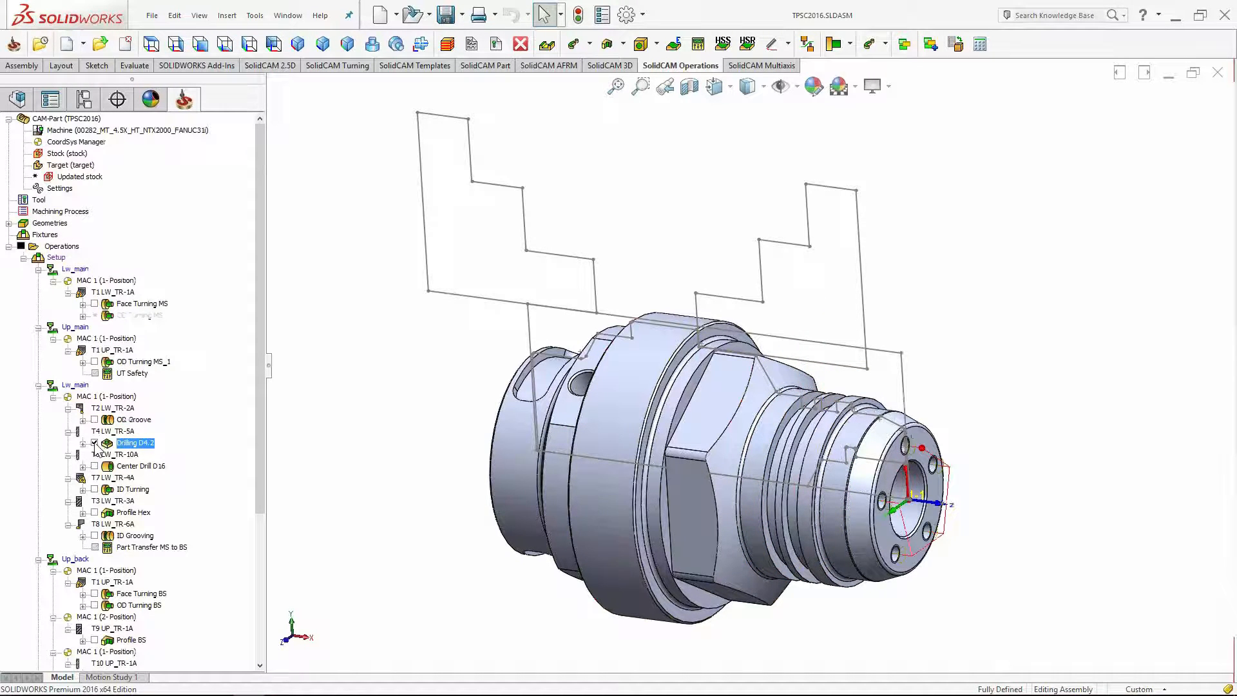
left_click(95, 443)
left_click(94, 466)
left_click(95, 466)
scroll(896, 484, "down", 2)
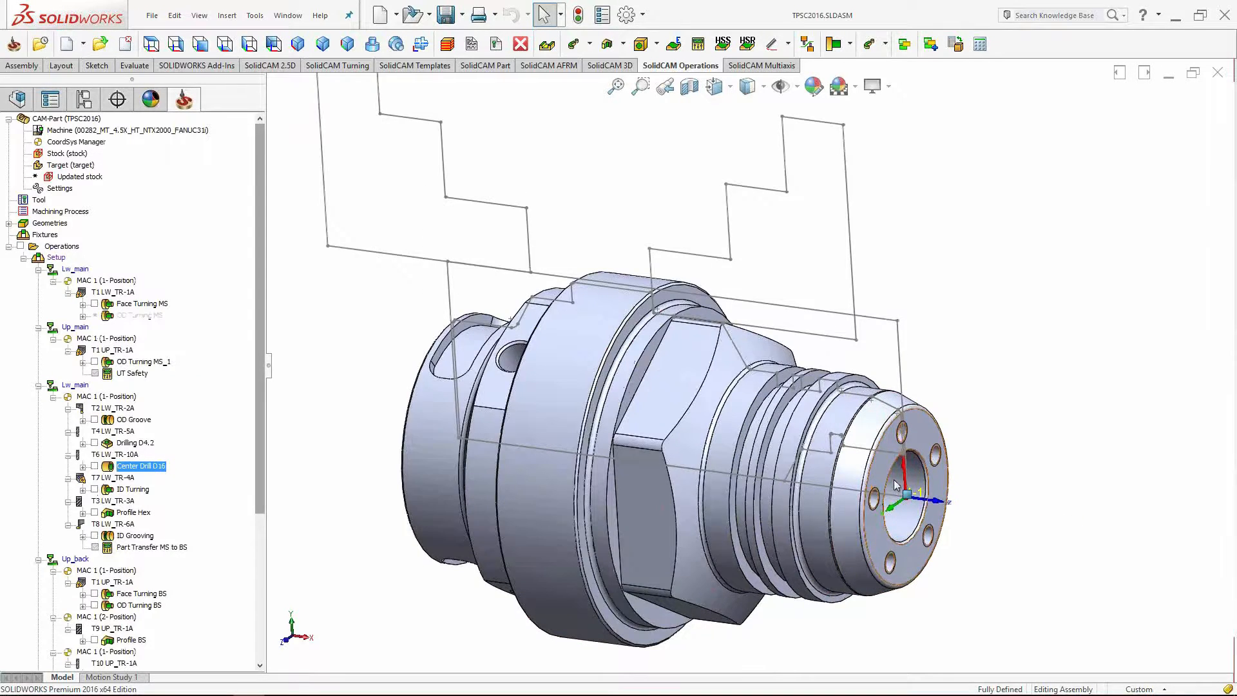
scroll(896, 485, "down", 2)
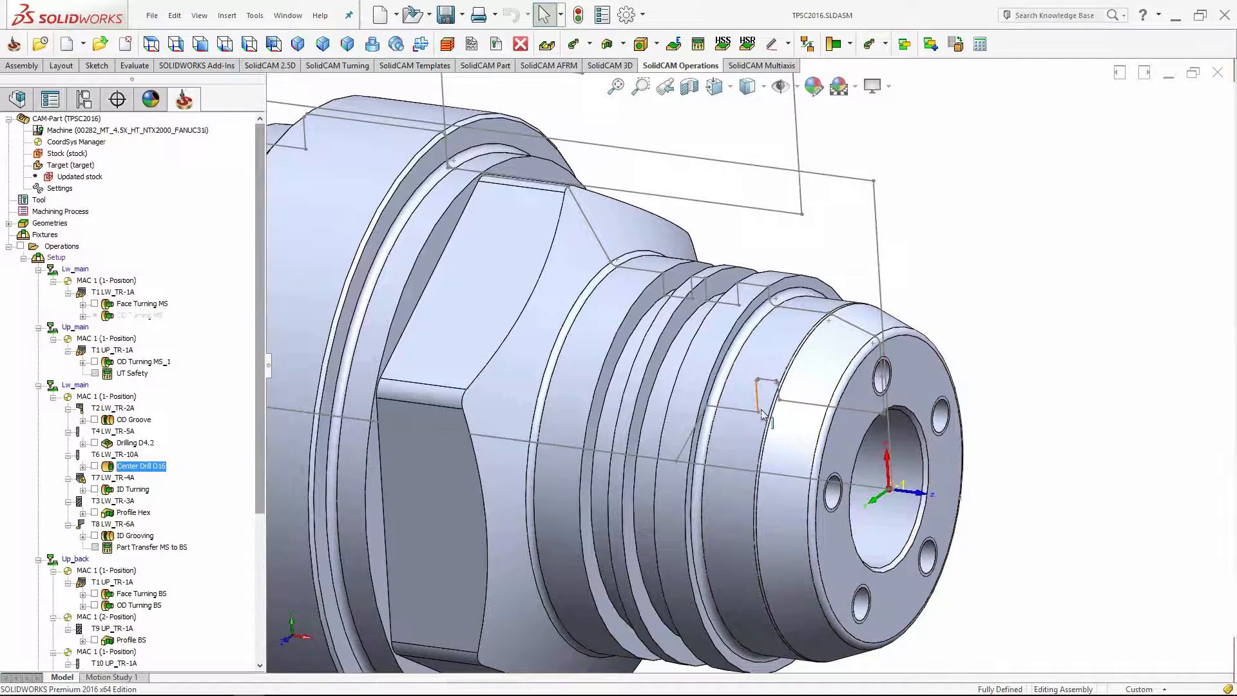
Display the Profile Hex toolpath and examine the hexagon flats it machines.
left_click(95, 512)
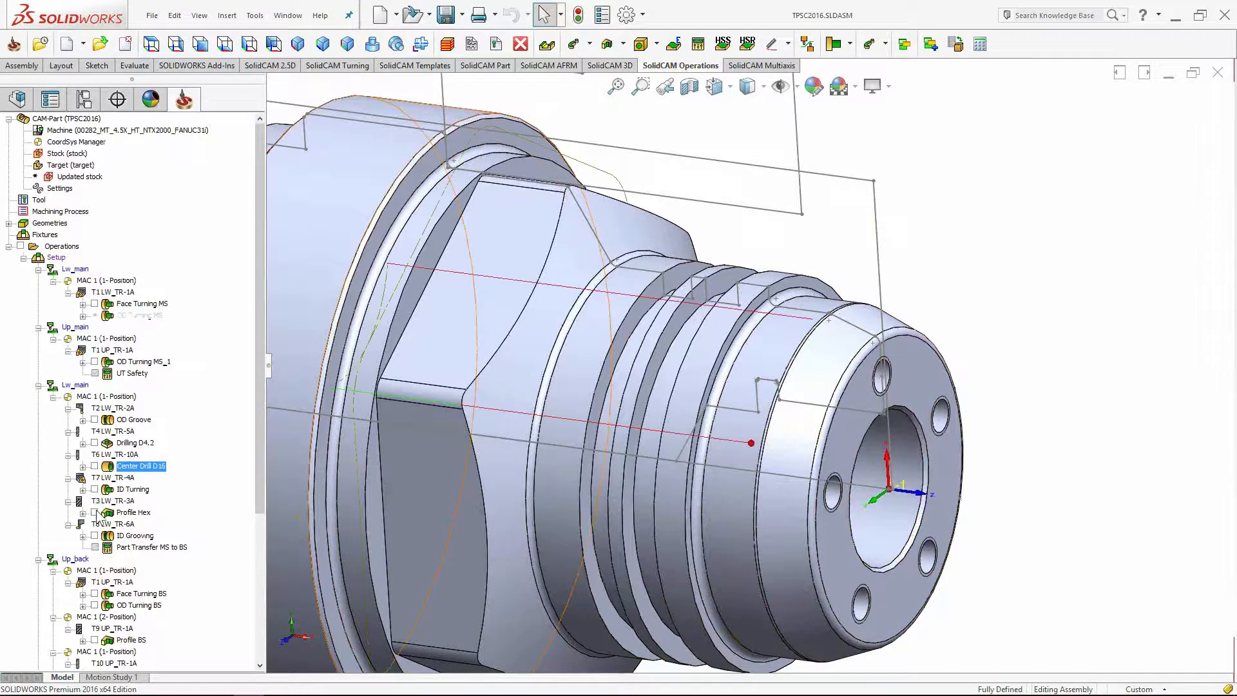
scroll(505, 359, "up", 3)
middle_click_drag(545, 346, 606, 307)
left_click(605, 307)
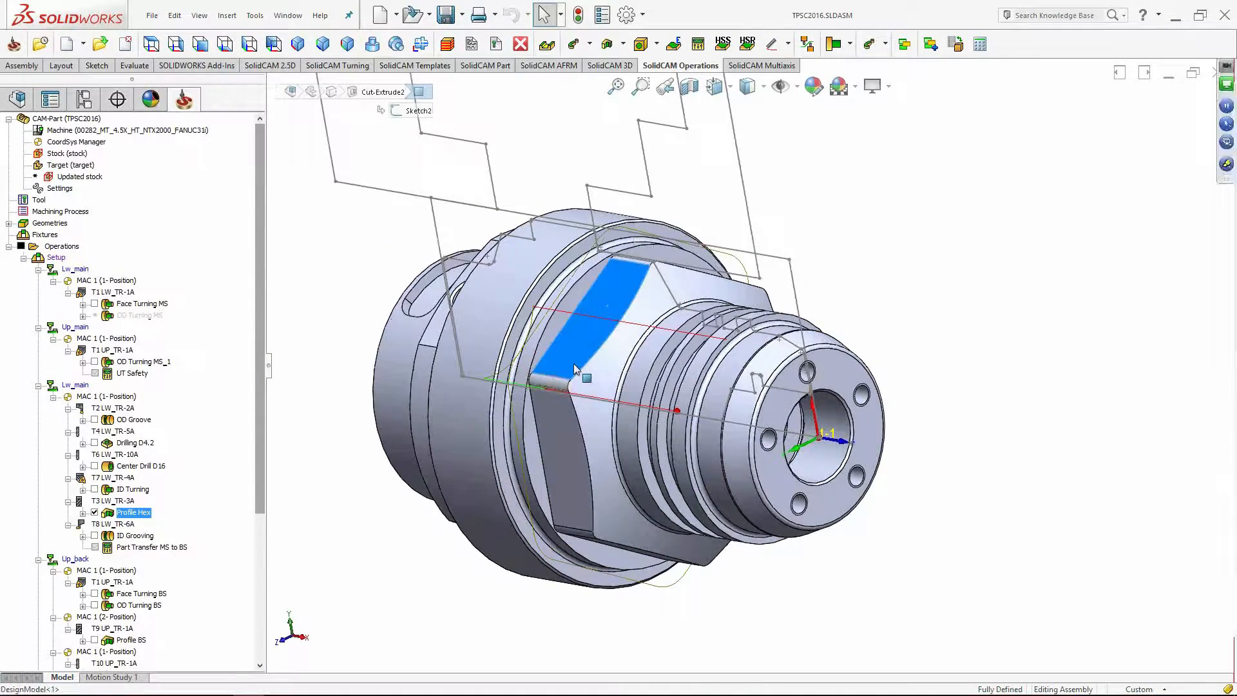
left_click(415, 578)
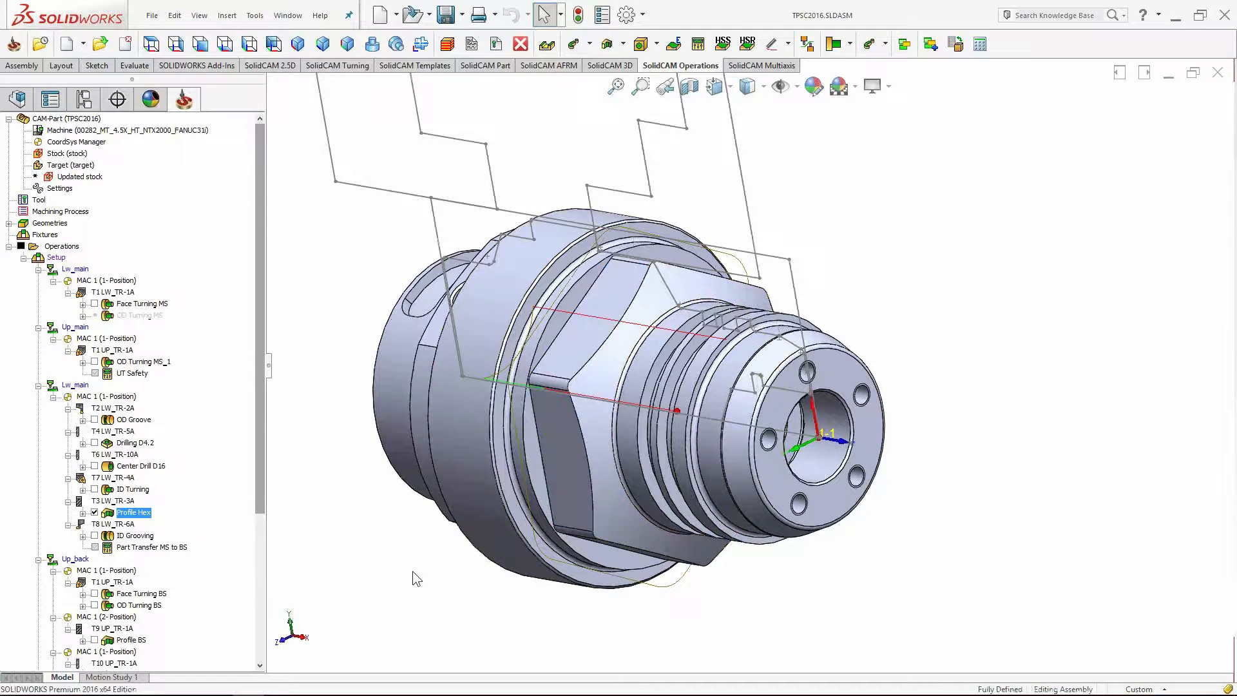
Point out the Part Transfer MS to BS operation and review the back-spindle turning operations, briefly displaying the Face Turning BS toolpath.
scroll(263, 502, "down", 3)
left_click(151, 490)
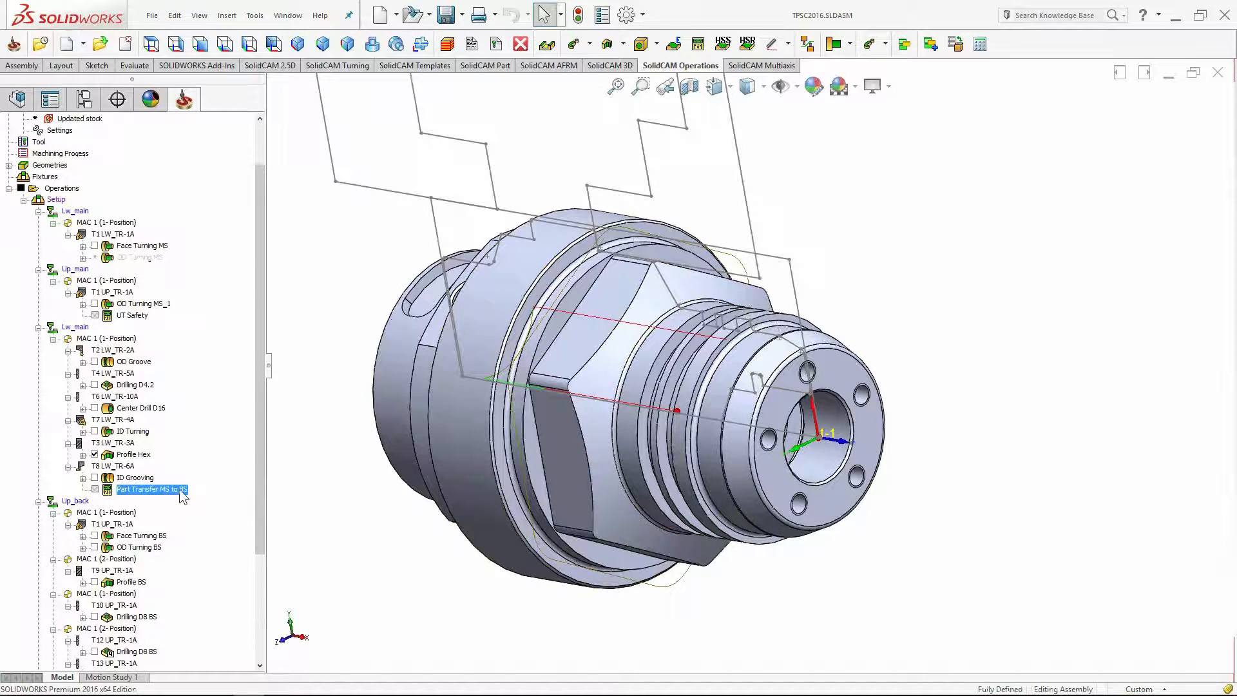
mouse_move(517, 463)
middle_mouse_down()
mouse_move(661, 433)
mouse_move(552, 441)
mouse_move(519, 459)
middle_mouse_up()
left_click(111, 536)
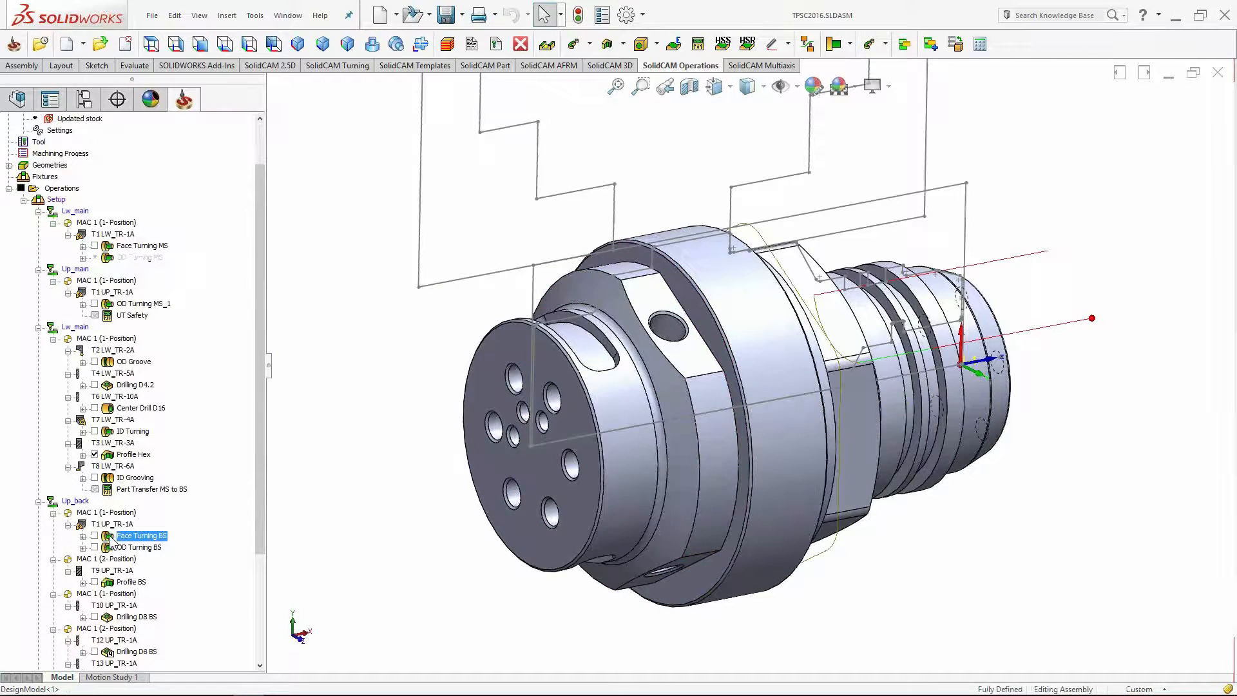
left_click(94, 537)
left_click(94, 536)
left_click(107, 547)
Display the Profile BS toolpath and inspect it around the back end of the part.
left_click(95, 582)
middle_click_drag(704, 509, 677, 290)
middle_click_drag(568, 425, 564, 387)
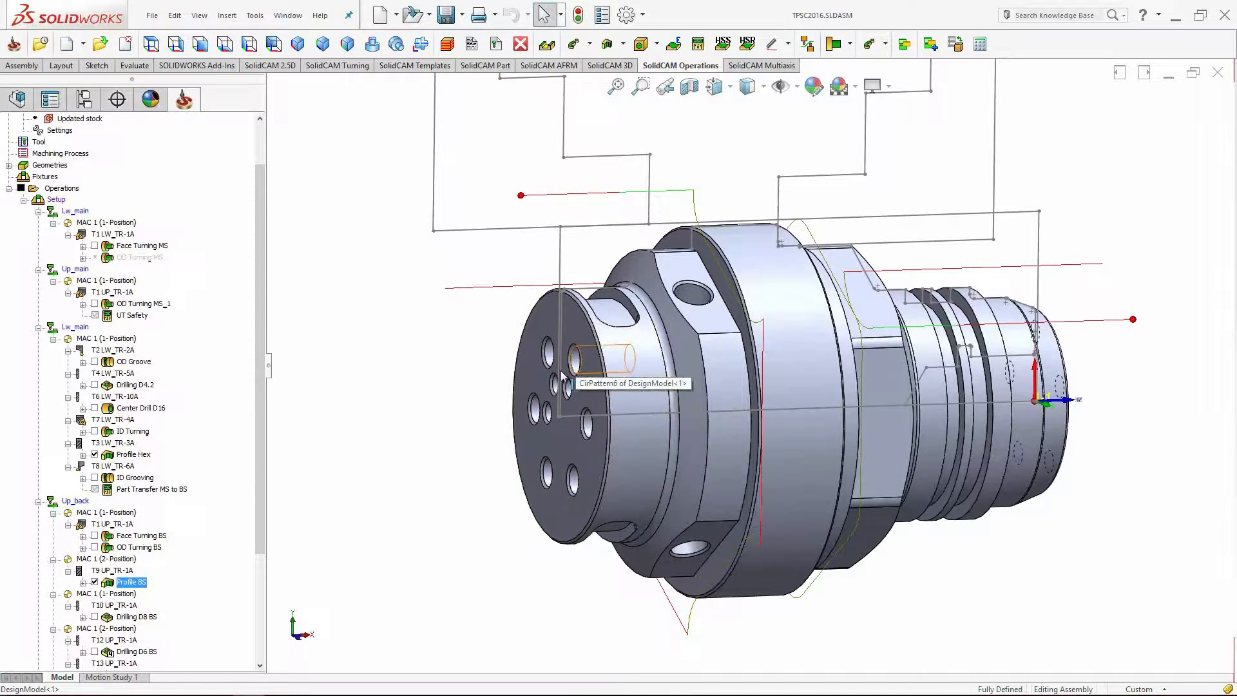
middle_click_drag(739, 380, 829, 462)
scroll(832, 395, "down", 1)
Hide the Profile BS and Profile Hex toolpaths.
left_click(95, 582)
left_click(95, 454)
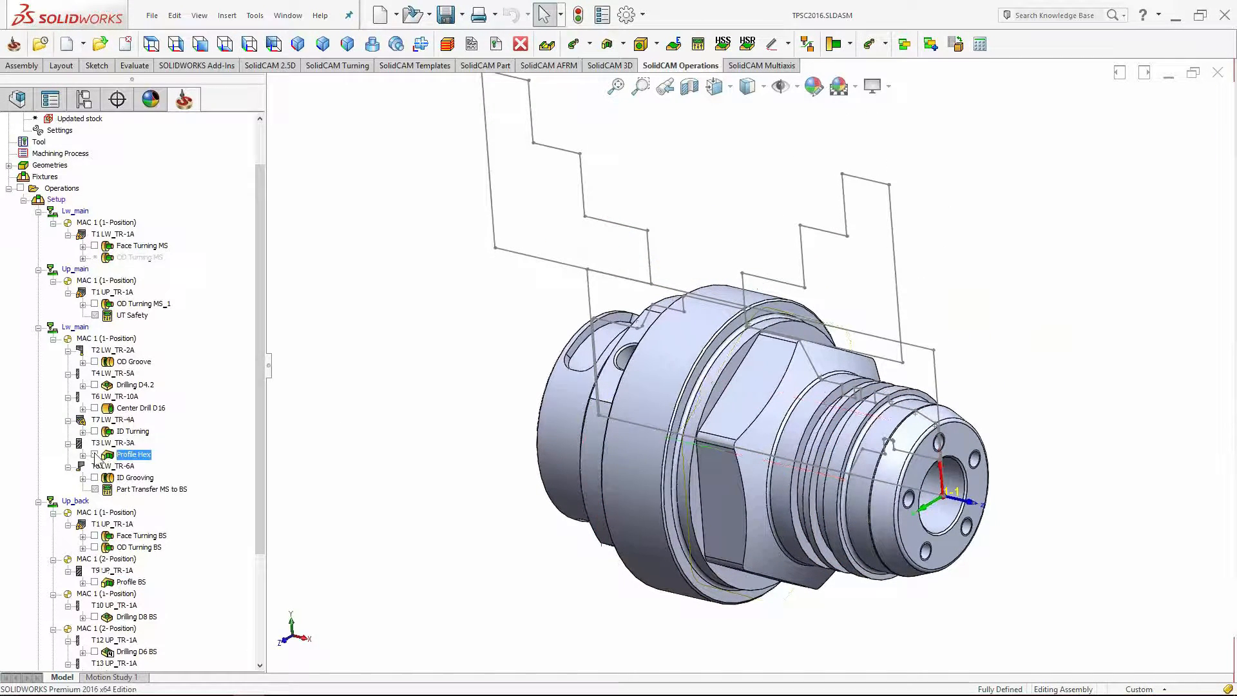
scroll(261, 348, "up", 2)
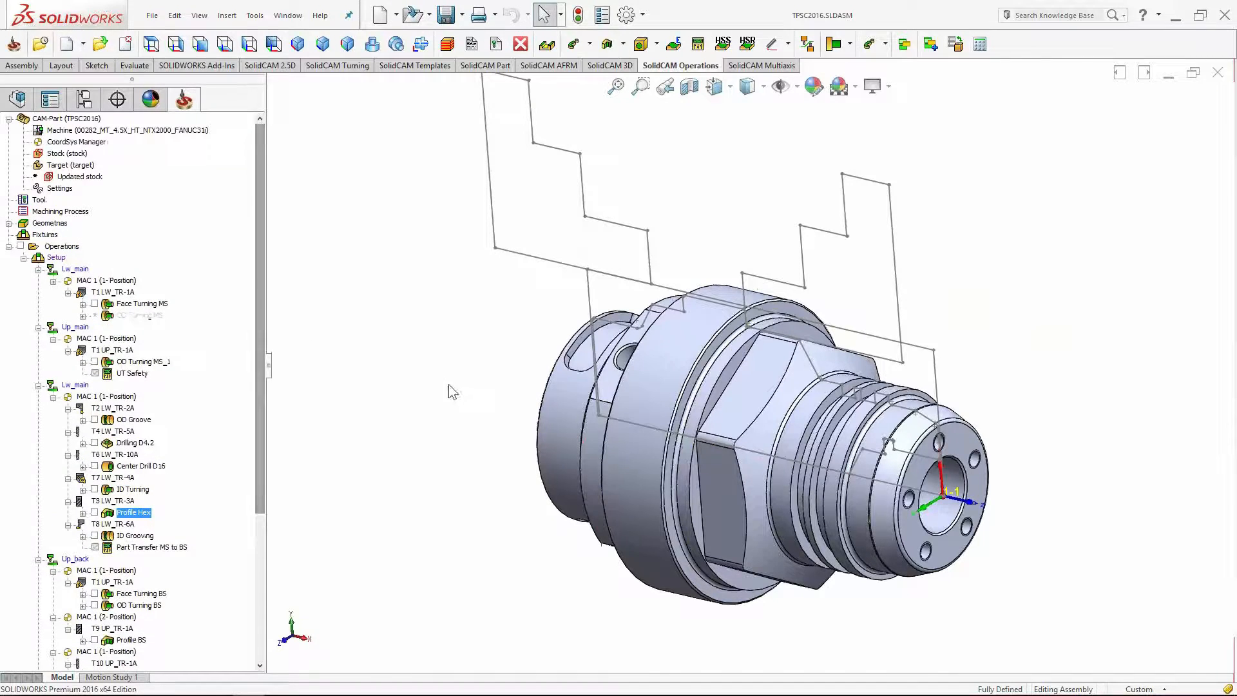
Open the machine setup definition to review the MAIN_SP and BACK_SP homes, fixtures and offsets.
middle_click_drag(486, 406, 477, 444)
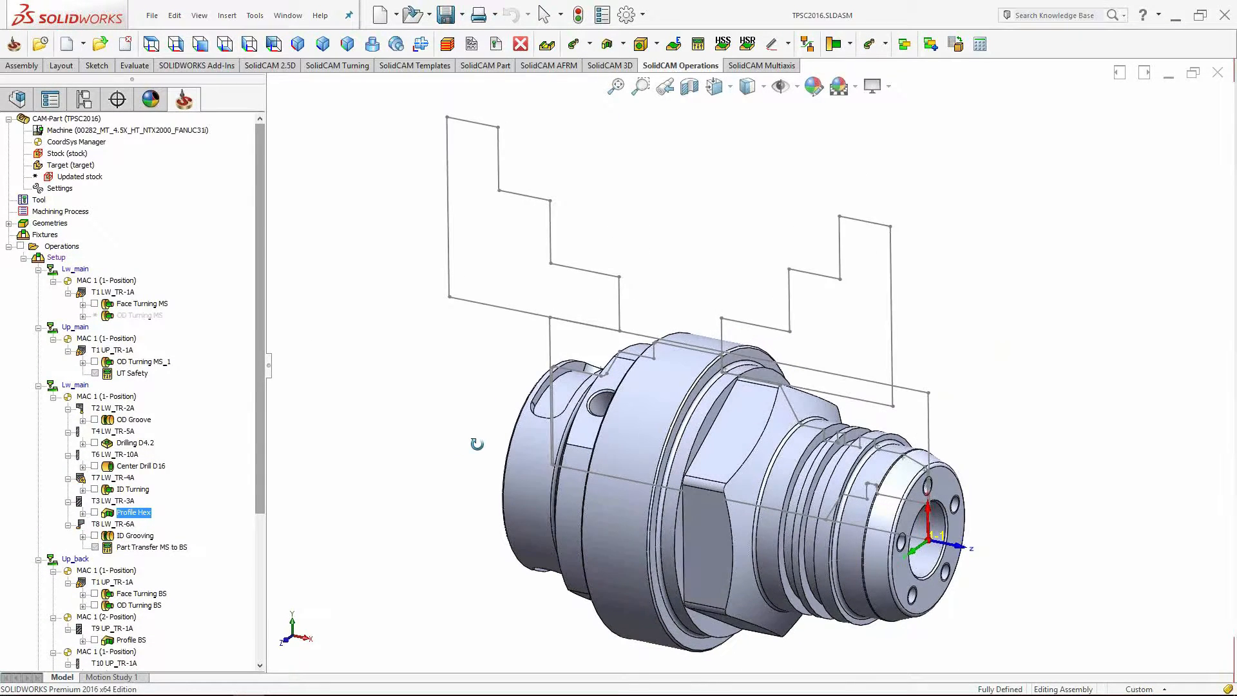
double_click(56, 258)
left_click_drag(261, 304, 645, 310)
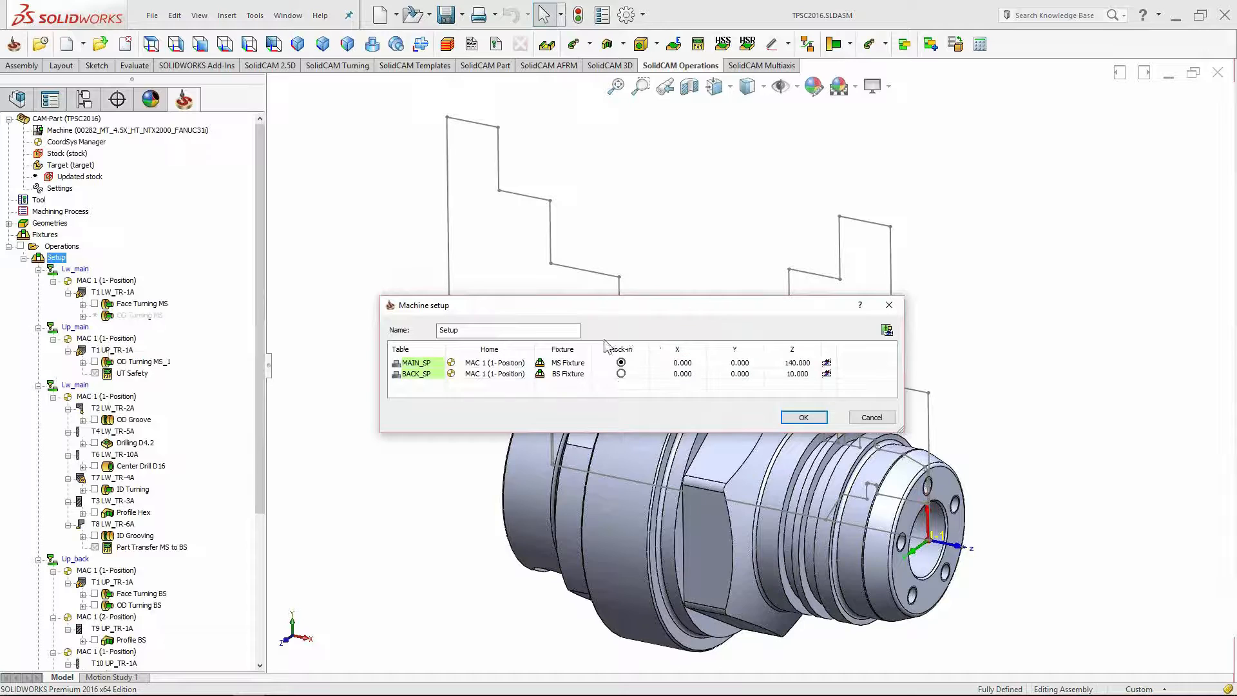
left_click_drag(637, 304, 478, 253)
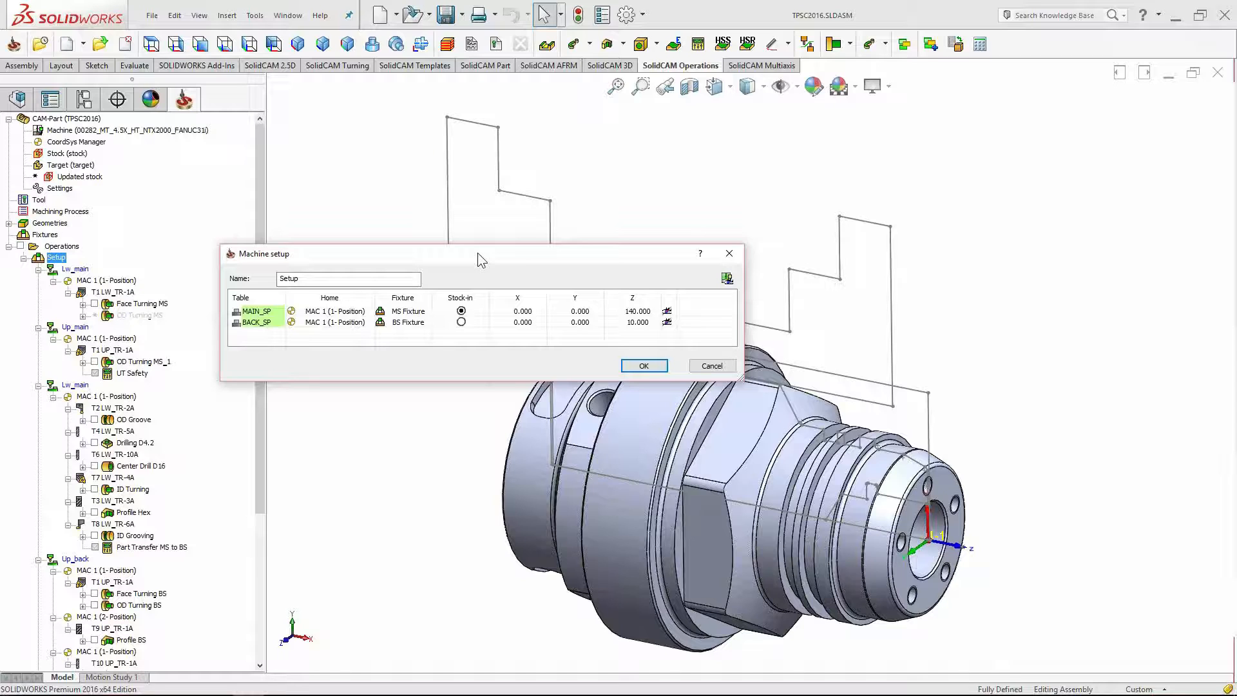
Open the machine preview beside the setup table and orient it square-on to the XZ plane.
left_click(727, 278)
left_click_drag(571, 256, 401, 284)
left_click(664, 312)
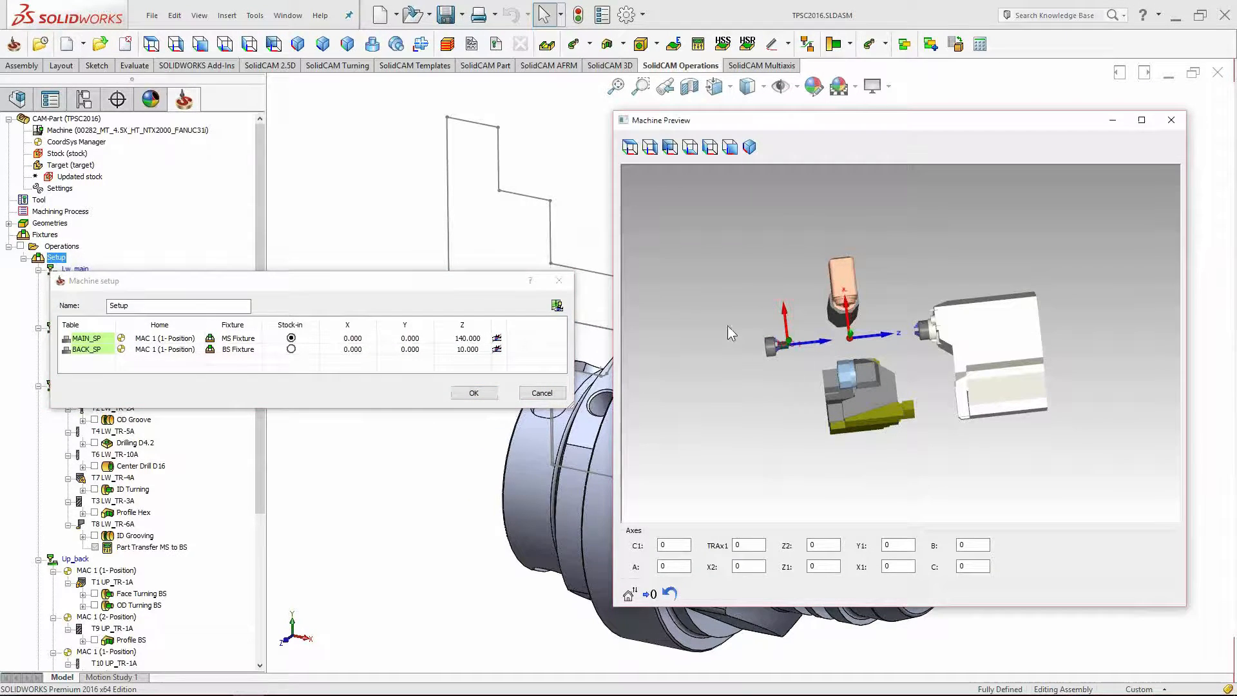
middle_click_drag(922, 345, 912, 380)
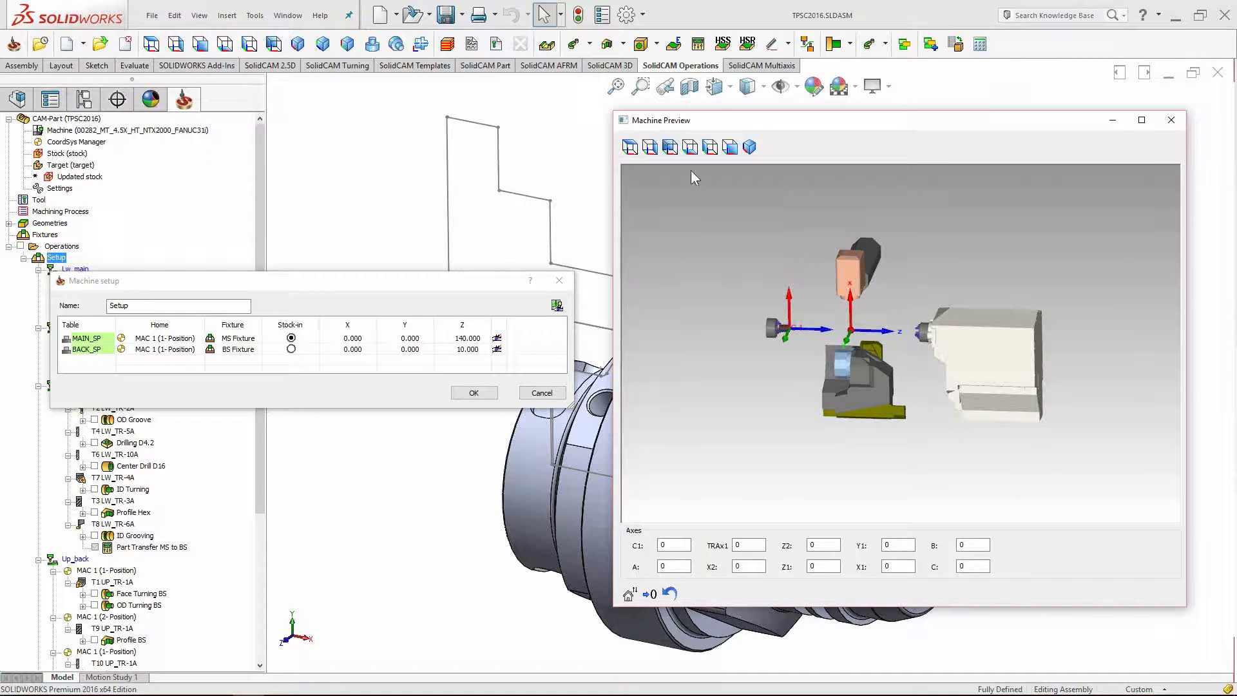
left_click(730, 148)
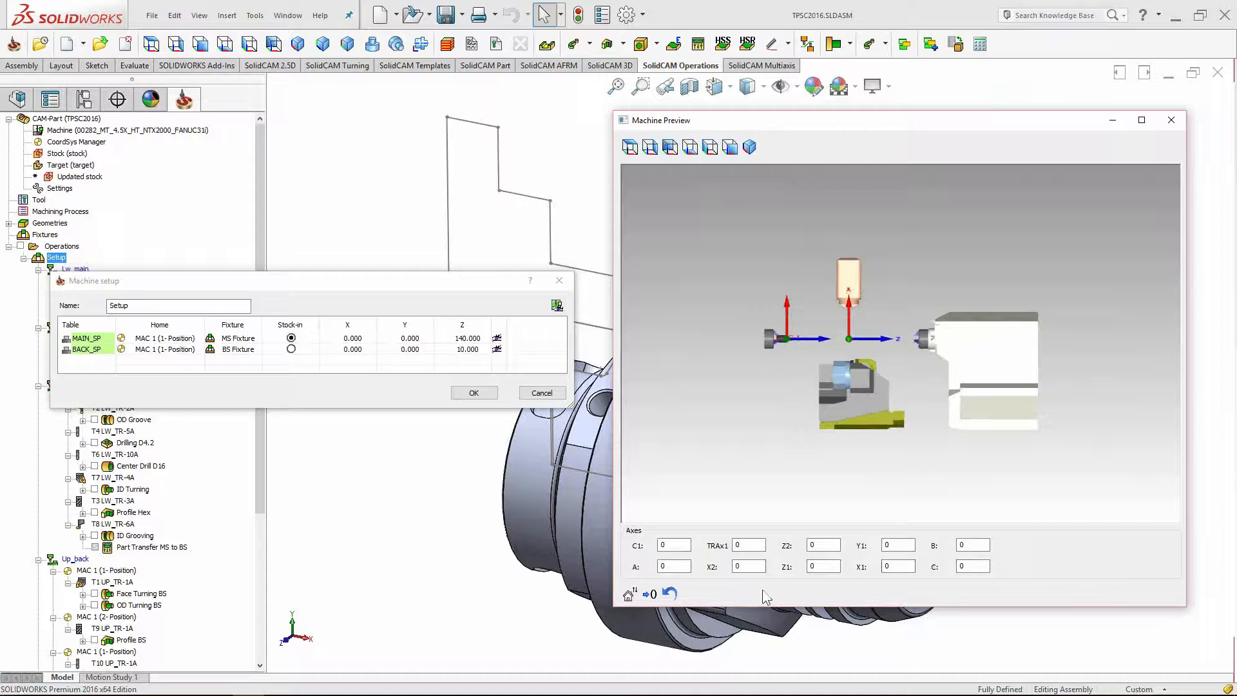
Fit the machine preview by box to the working area between the main and back spindles.
left_click(824, 567)
right_click(739, 271)
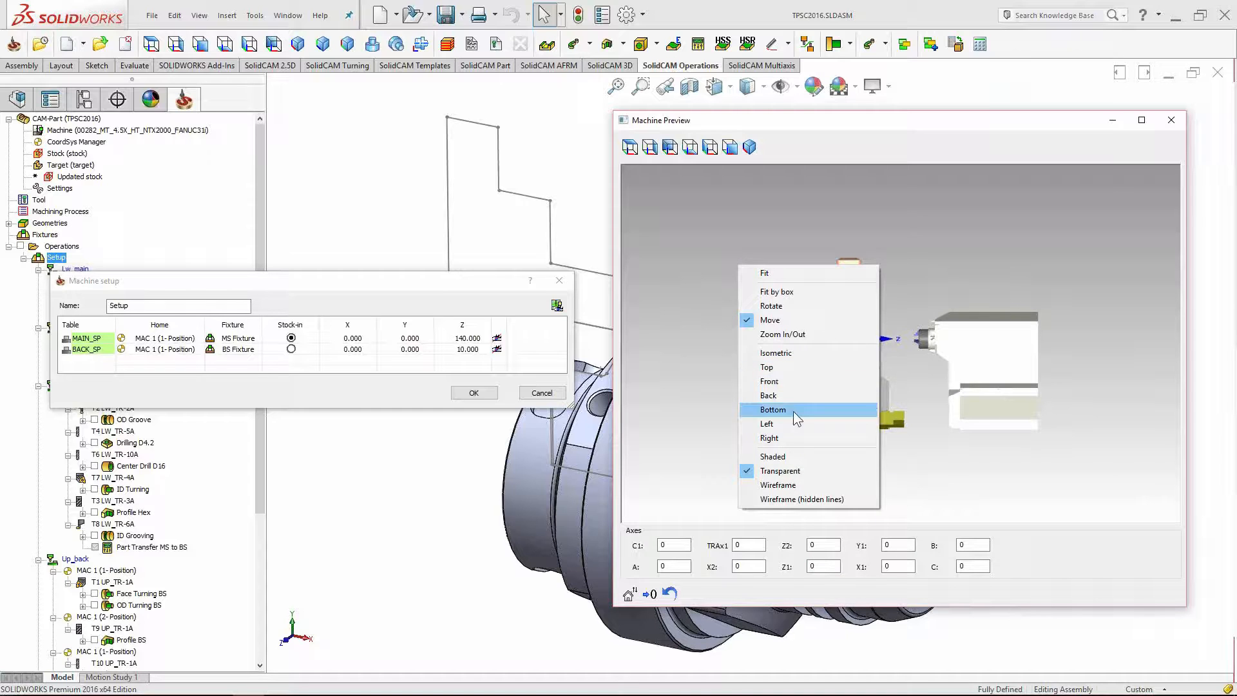
left_click(779, 293)
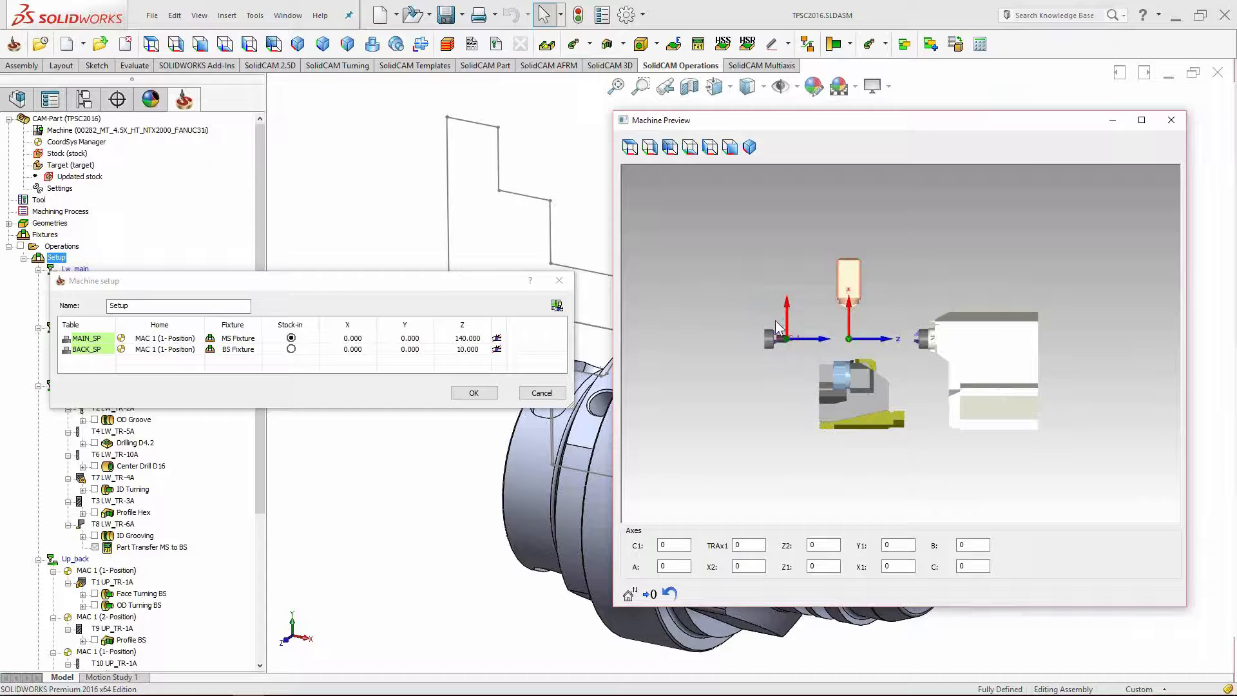
left_click_drag(762, 293, 950, 402)
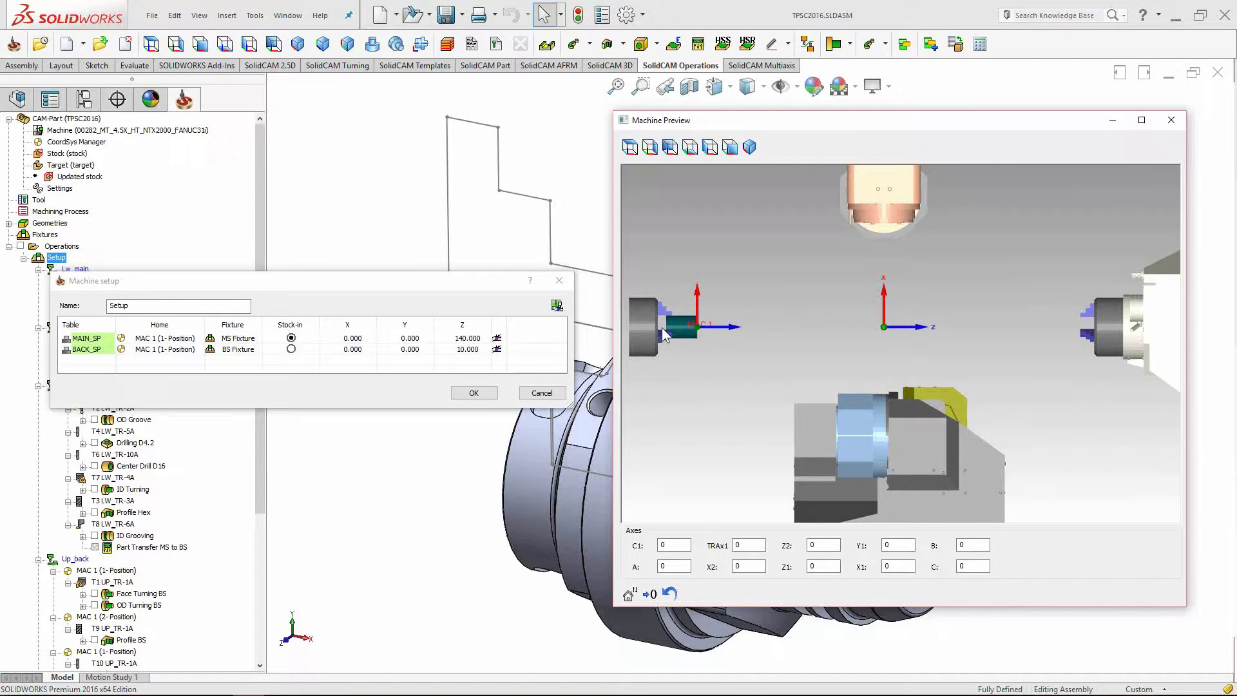
Examine the main spindle's chuck jaws, clamped stock and MAC 1 home in the machine preview, up close and from several angles.
scroll(663, 328, "up", 3)
middle_click_drag(834, 345, 942, 358)
scroll(953, 354, "up", 1)
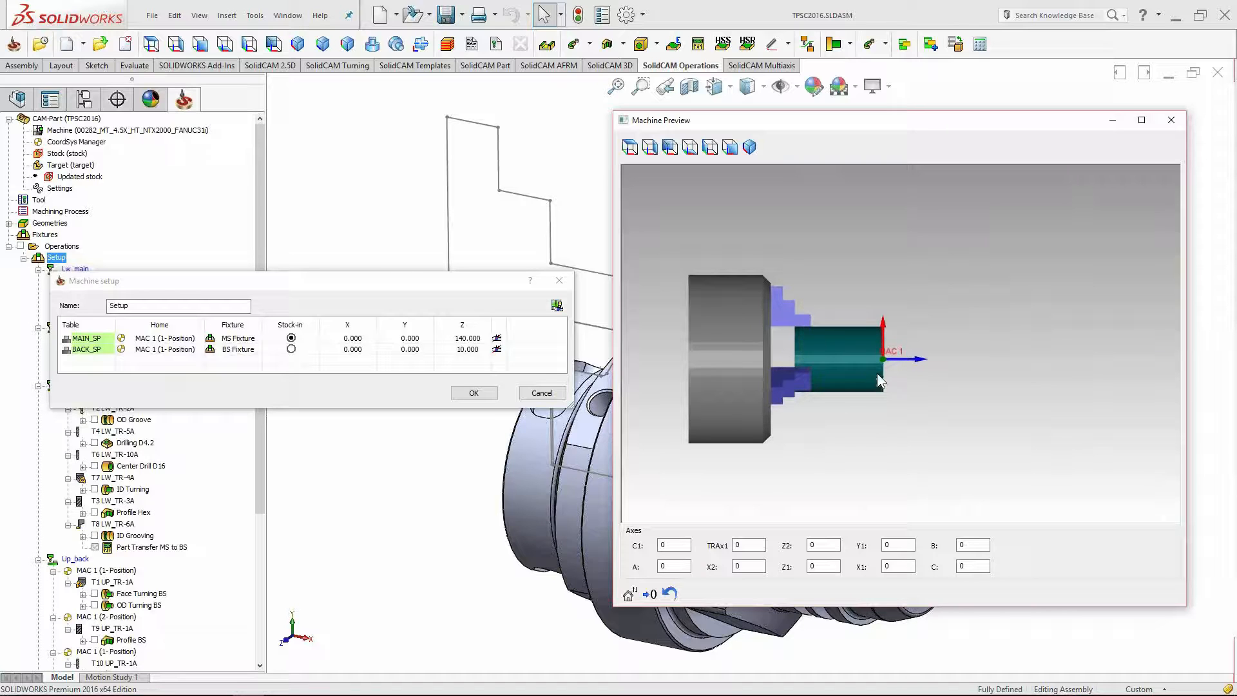
scroll(885, 360, "up", 2)
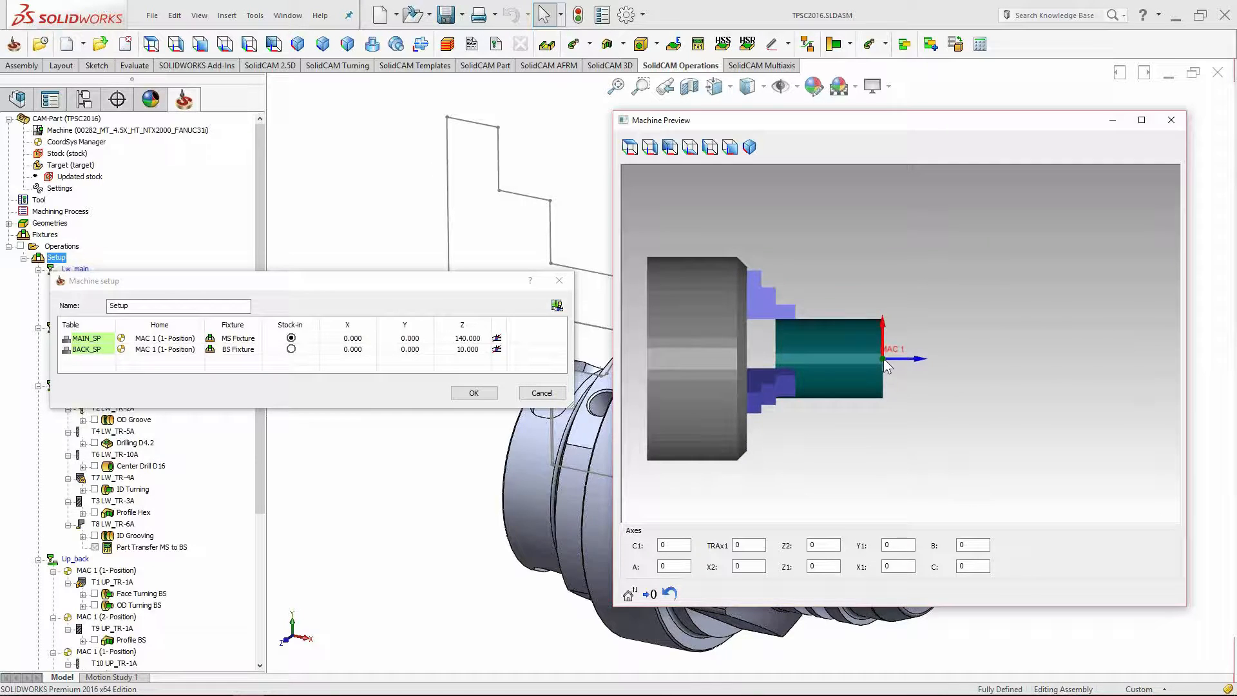
middle_click_drag(883, 358, 859, 380)
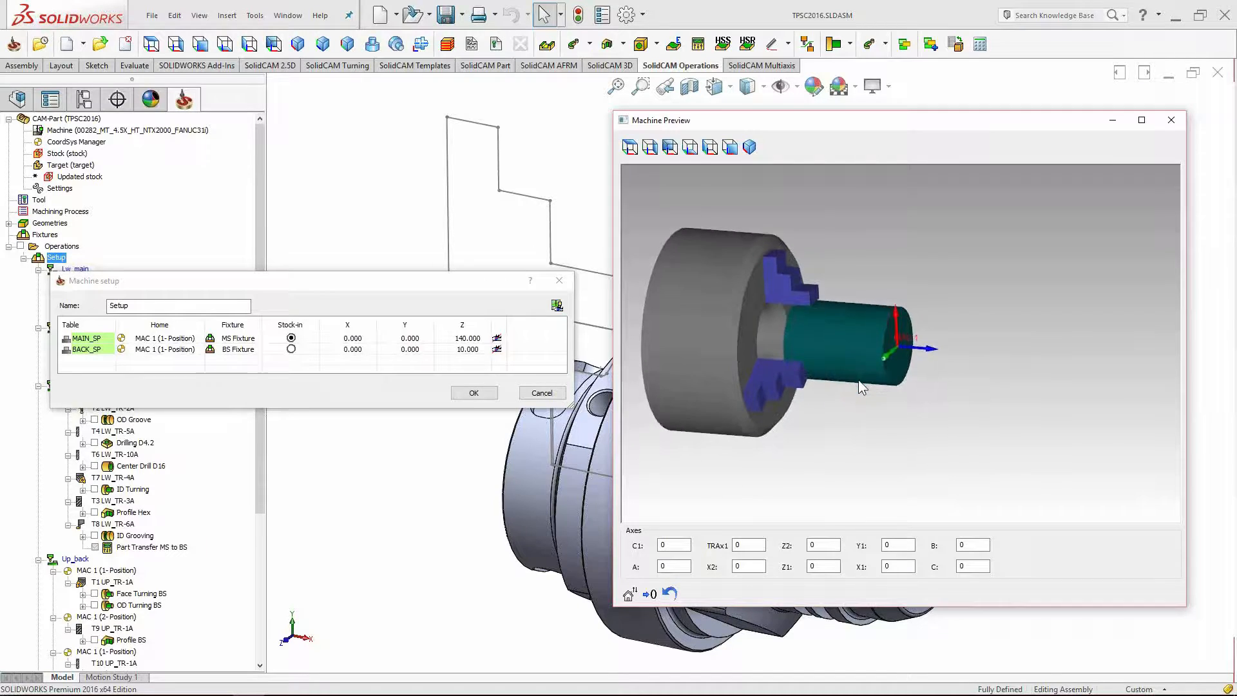
middle_click_drag(961, 378, 933, 398)
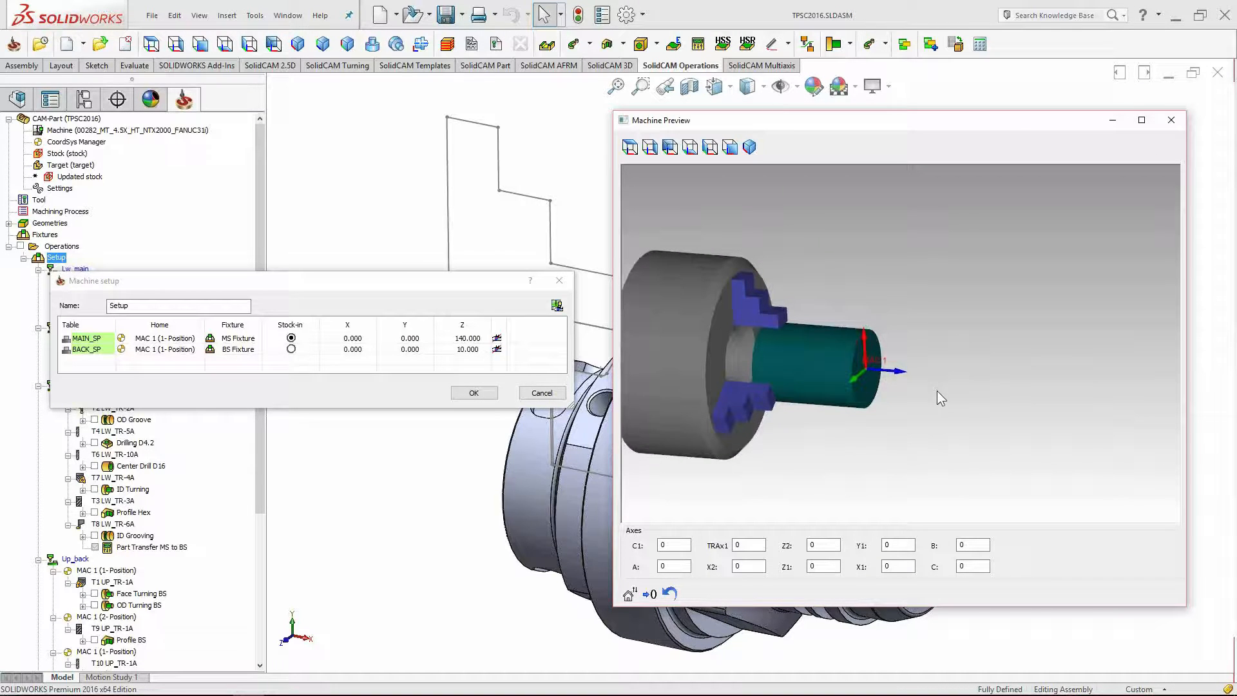
middle_click_drag(938, 392, 944, 367)
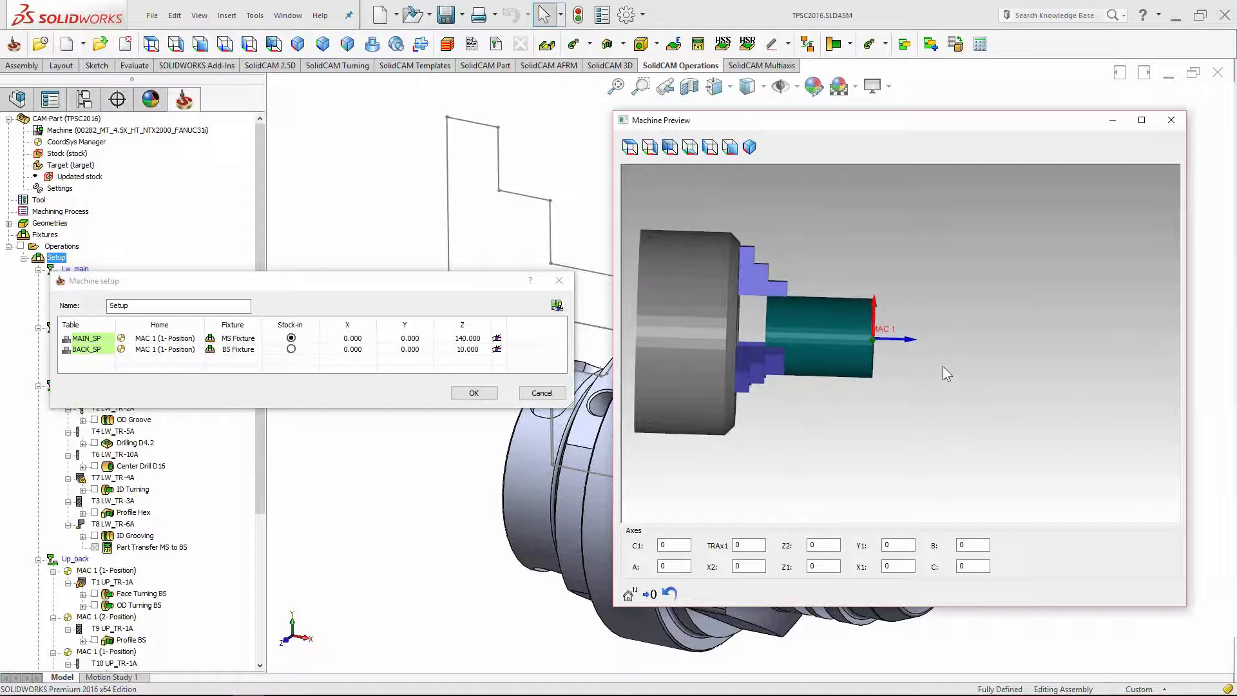
Set the MAIN_SP Z offset to 120, inspect the shifted jaws and stock in the preview, and restore the offset to 140.
double_click(479, 339)
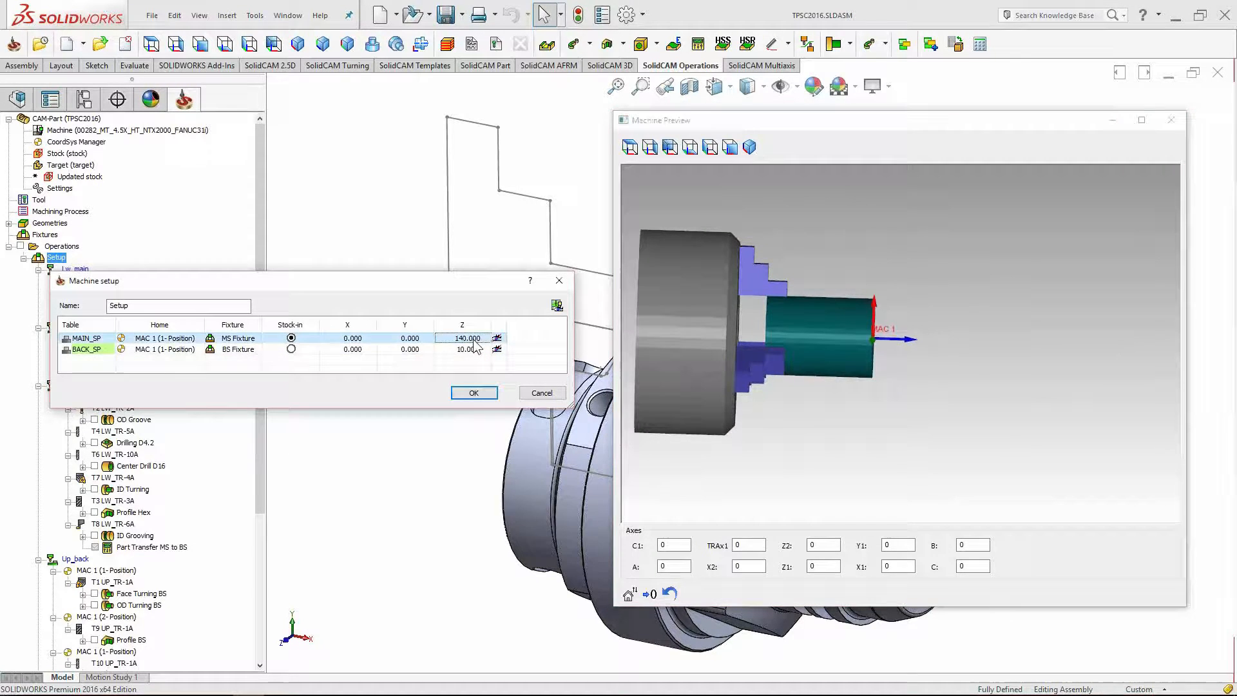
type("120")
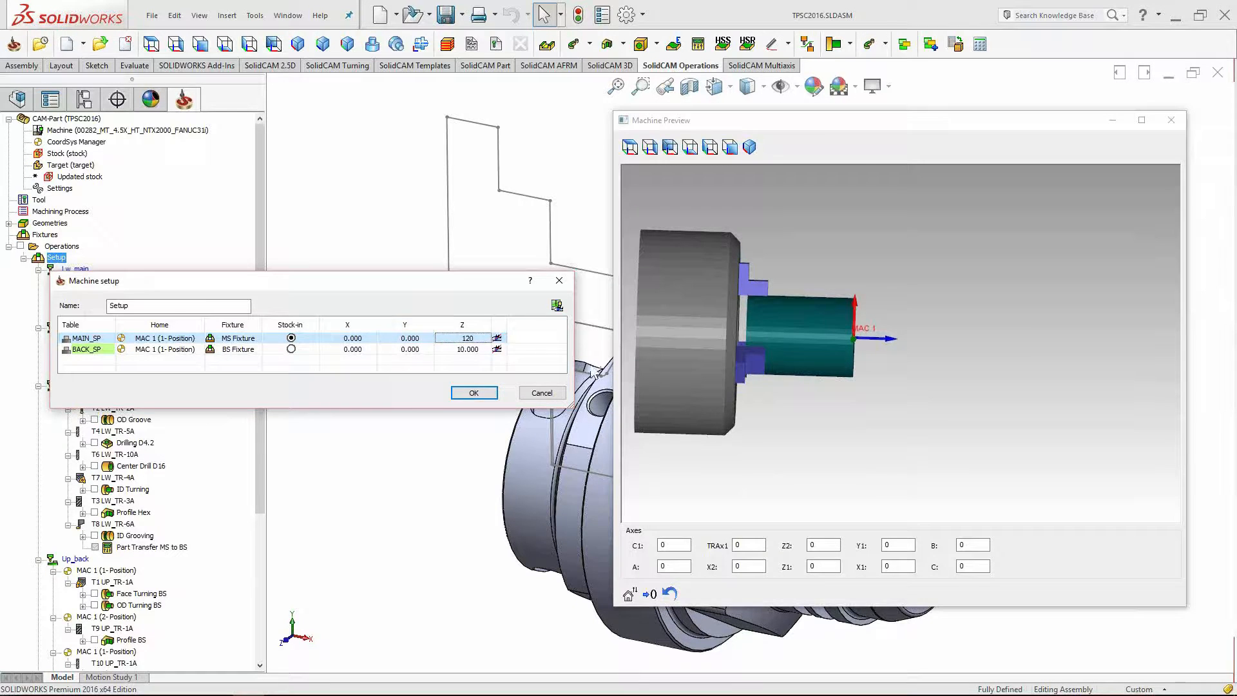
middle_click_drag(864, 363, 847, 379)
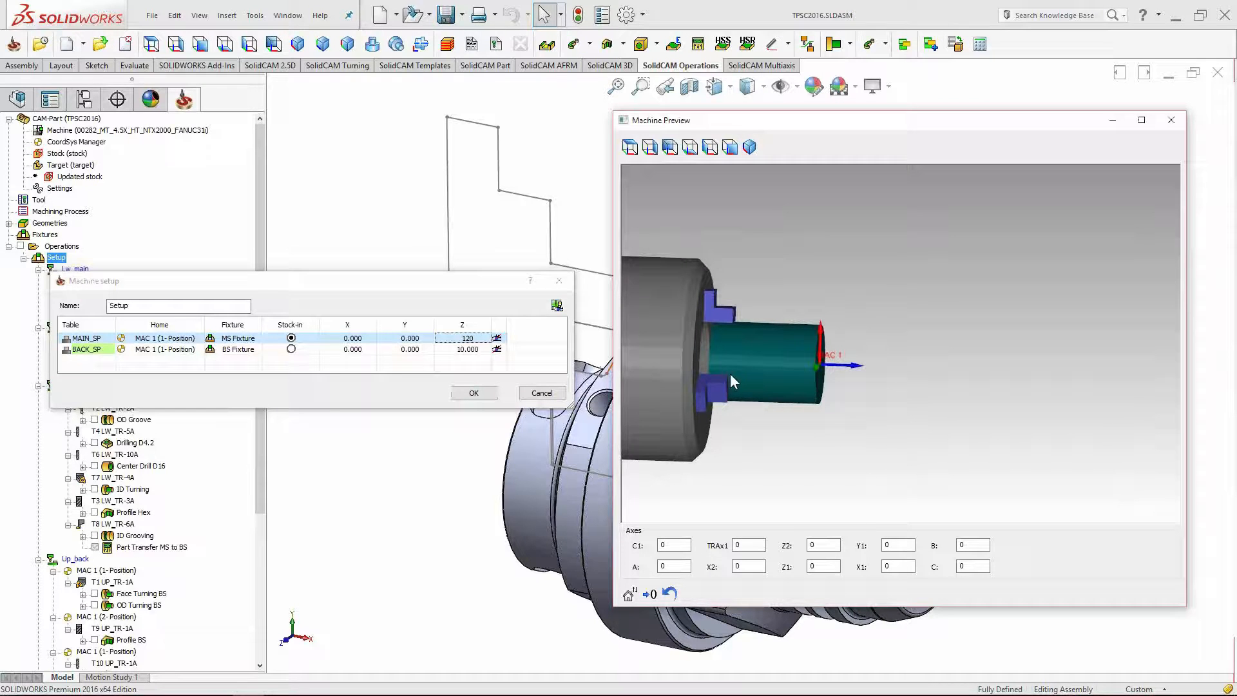
left_click(475, 338)
type("14")
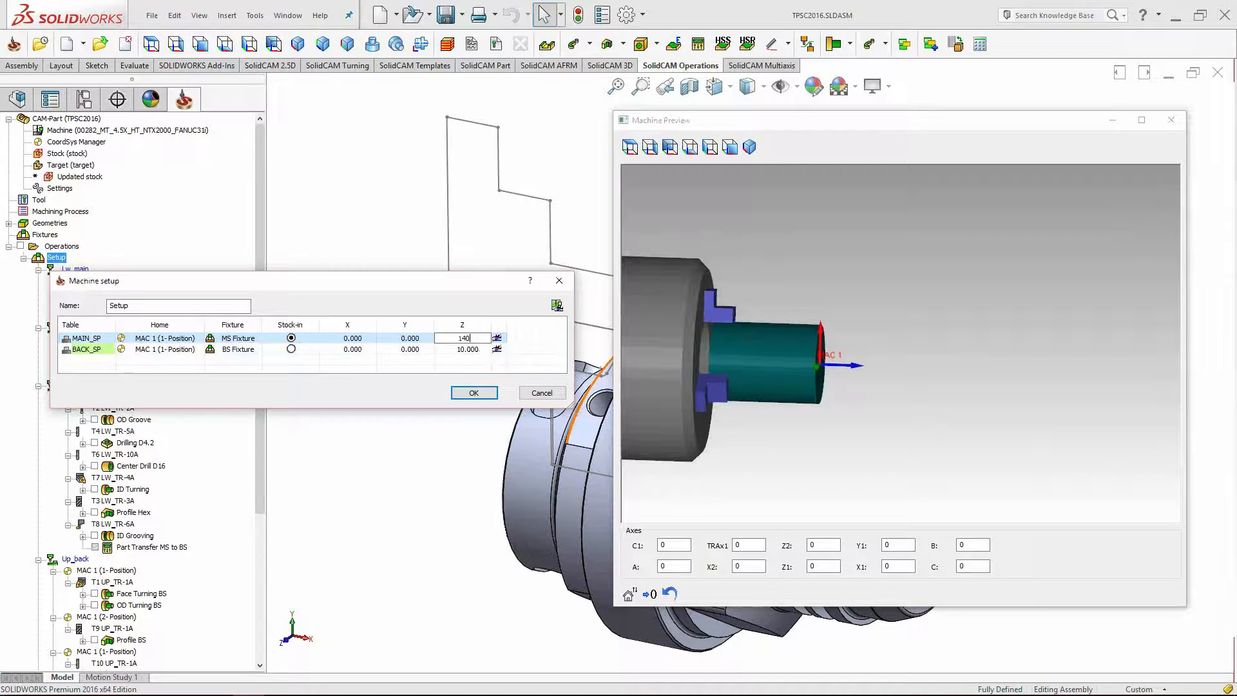
key("Return")
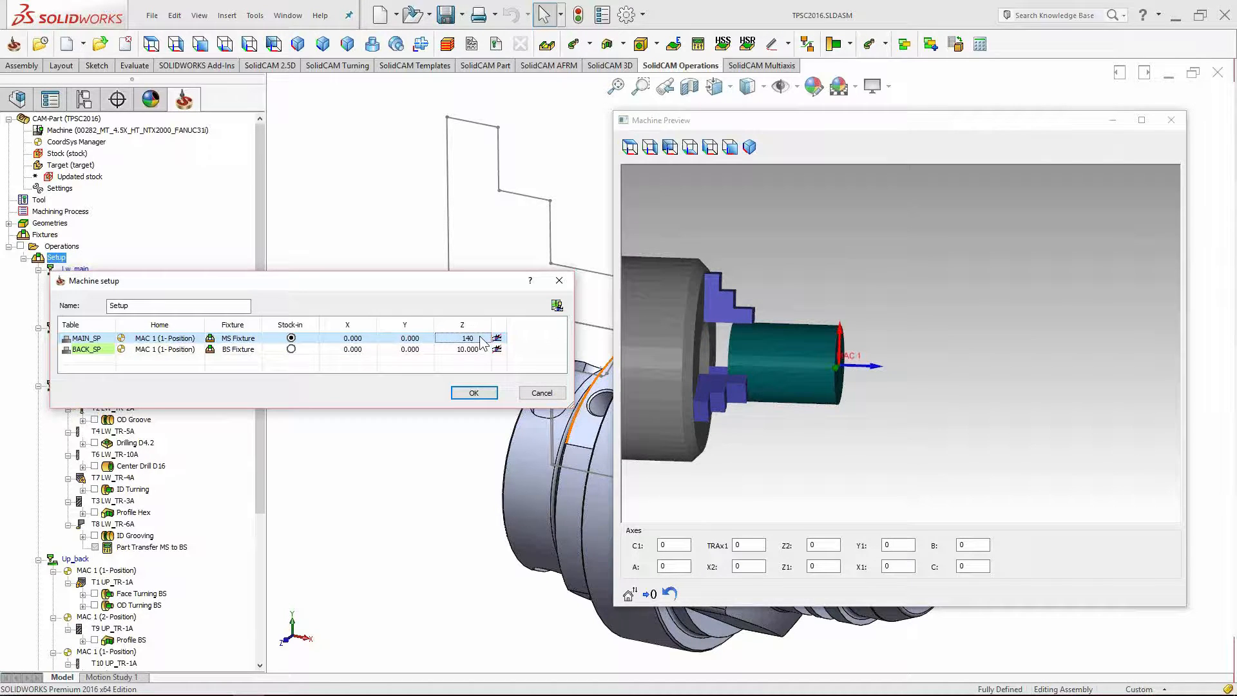
Switch the stock-in location to BACK_SP and inspect the stock in the back spindle's jaws in the machine preview.
scroll(935, 350, "down", 3)
middle_click_drag(1069, 350, 866, 342, "ctrl")
scroll(945, 423, "down", 2)
middle_click_drag(1001, 384, 845, 369, "ctrl")
scroll(1054, 380, "down", 2)
middle_click_drag(1101, 363, 1034, 362, "ctrl")
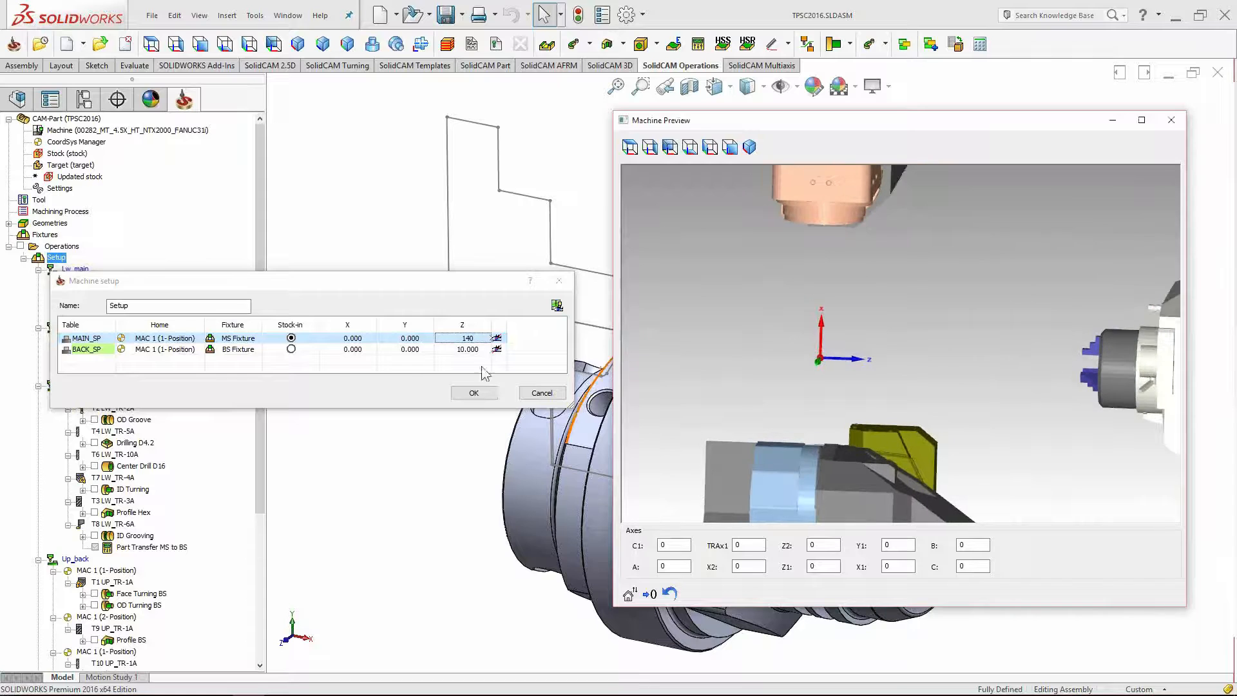
left_click(291, 349)
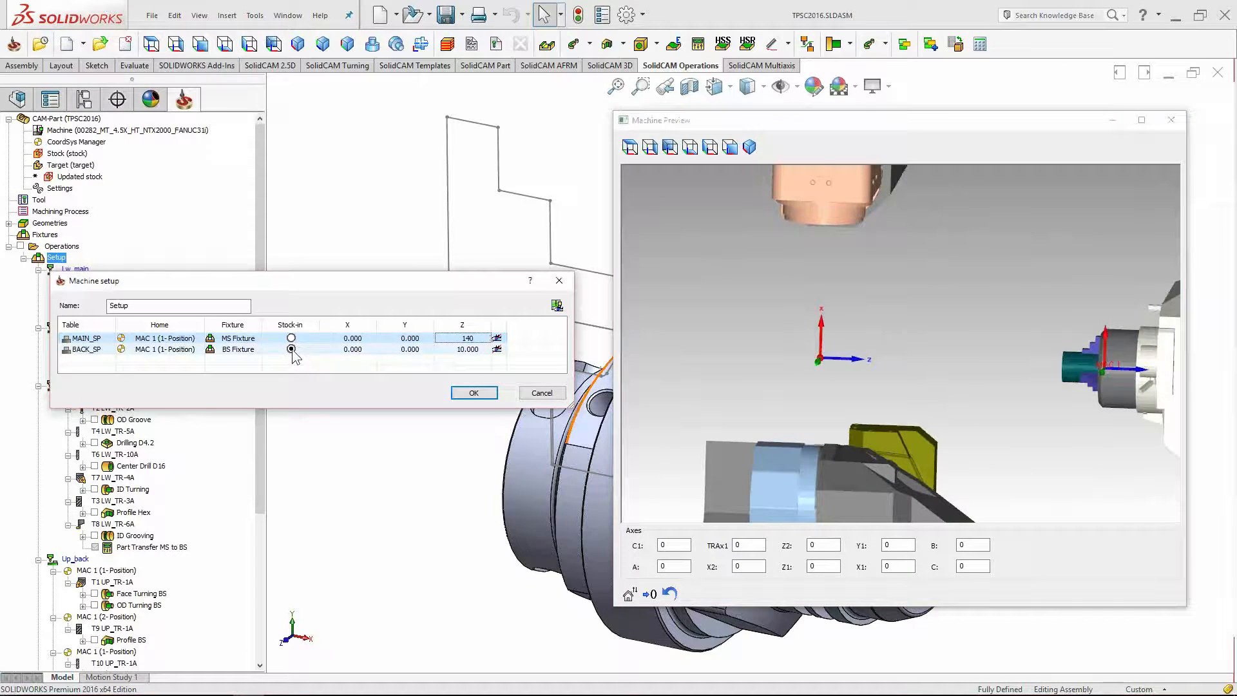
scroll(1101, 362, "up", 2)
scroll(1030, 390, "up", 2)
middle_click_drag(1100, 362, 1048, 396, "ctrl")
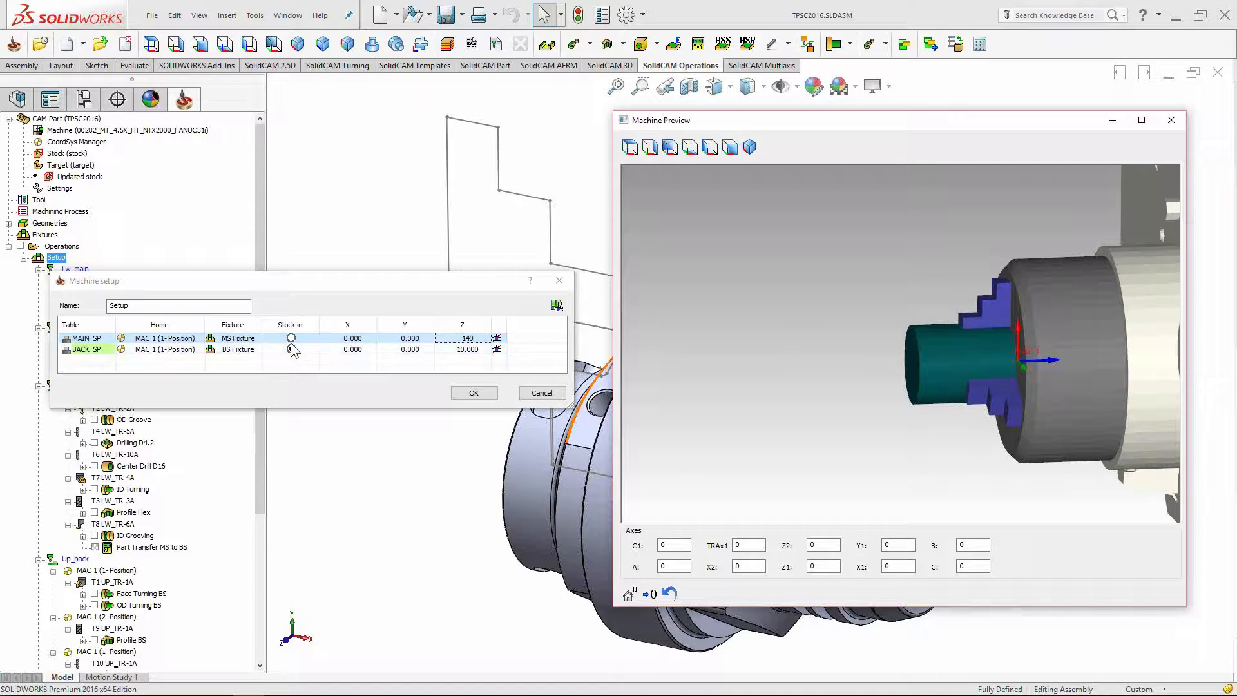
Return the stock-in location to MAIN_SP, close the machine preview and accept the machine setup.
left_click(291, 338)
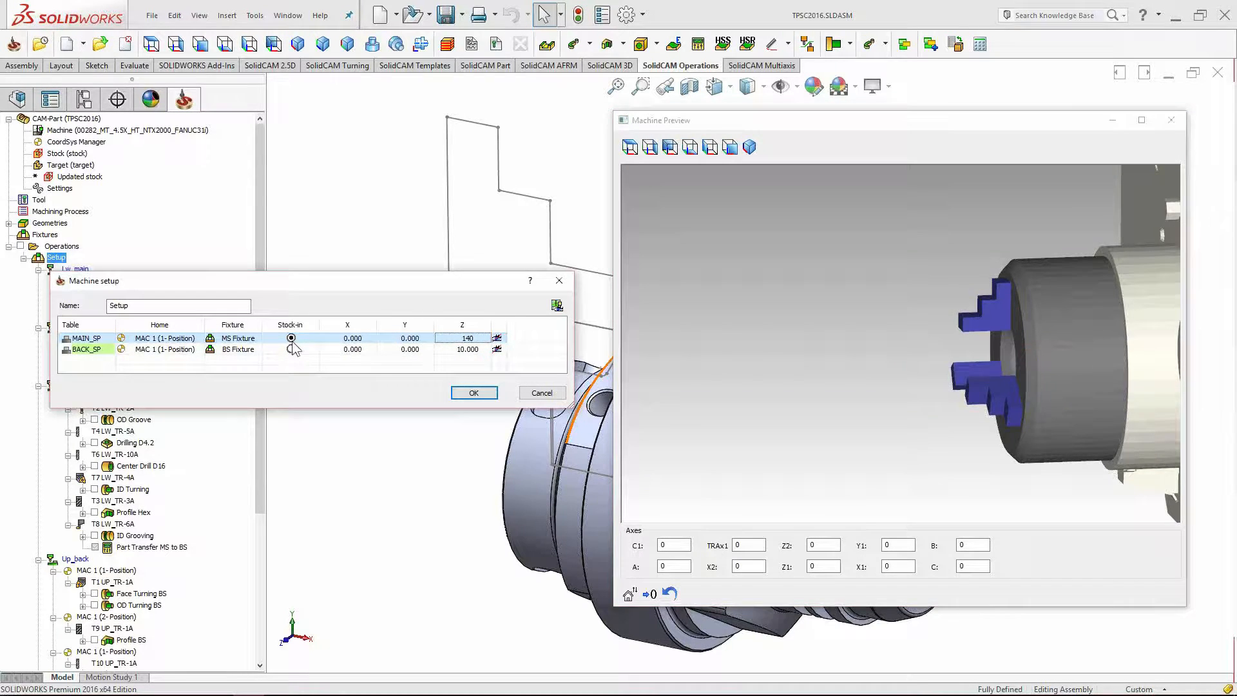
scroll(885, 396, "up", 3)
scroll(864, 413, "up", 3)
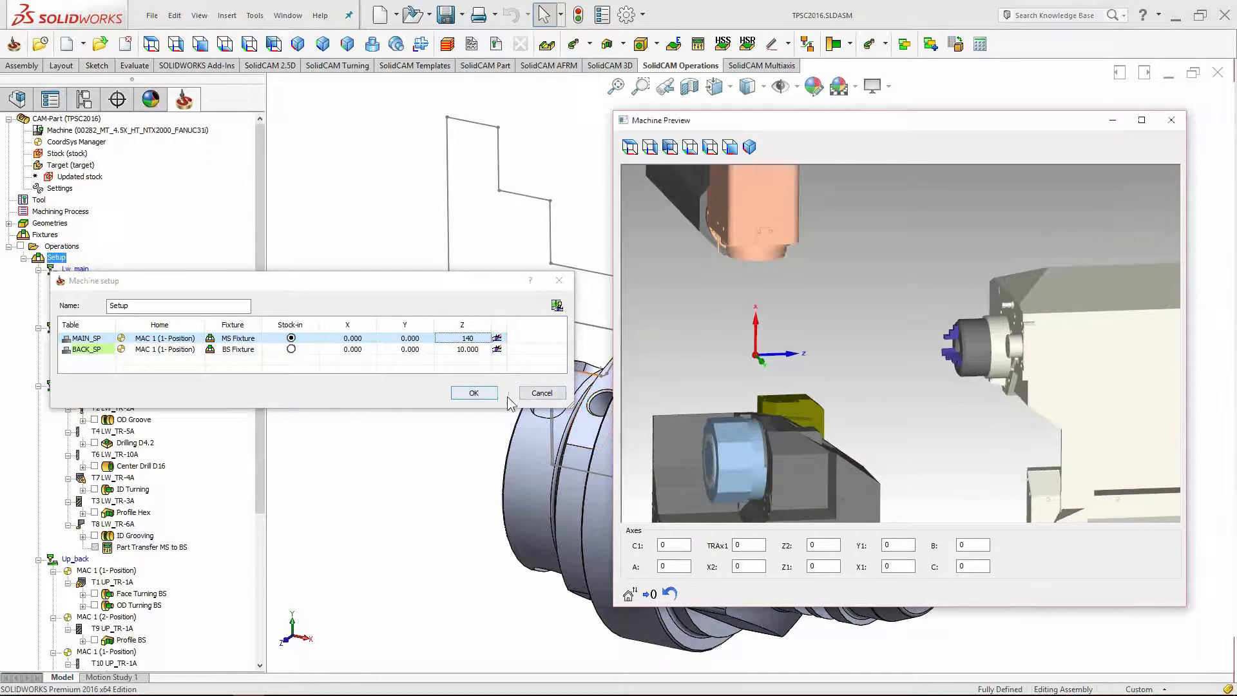
left_click(1178, 127)
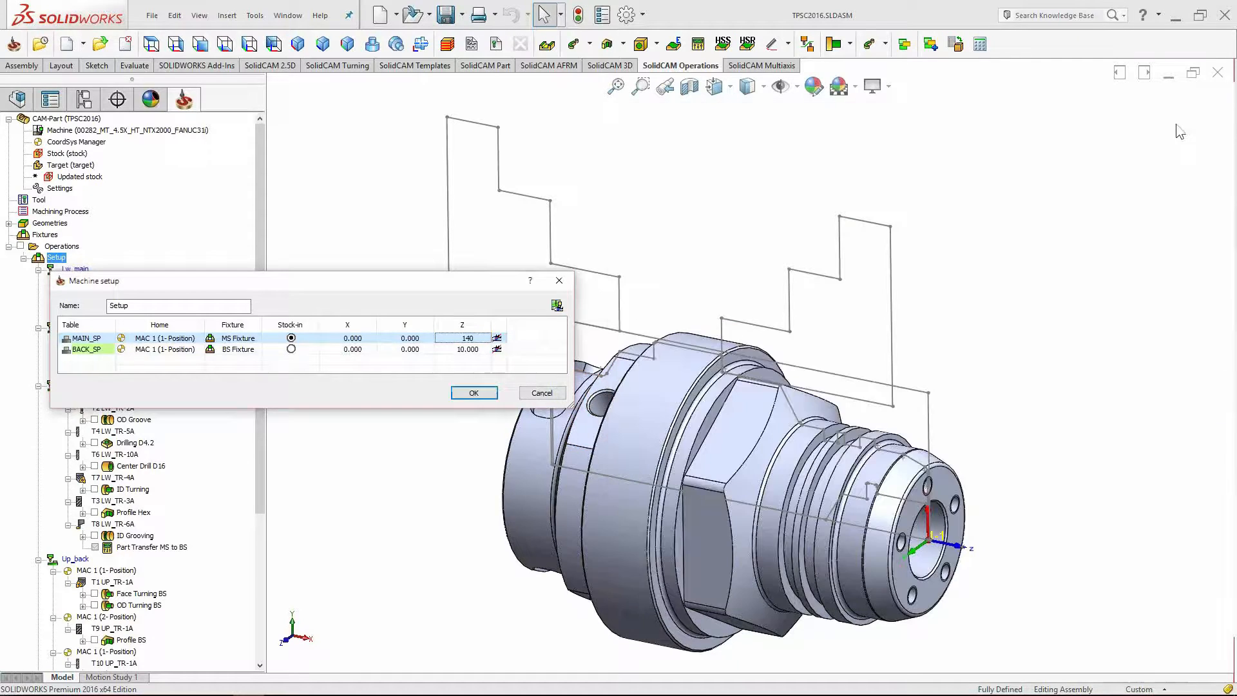
left_click(473, 393)
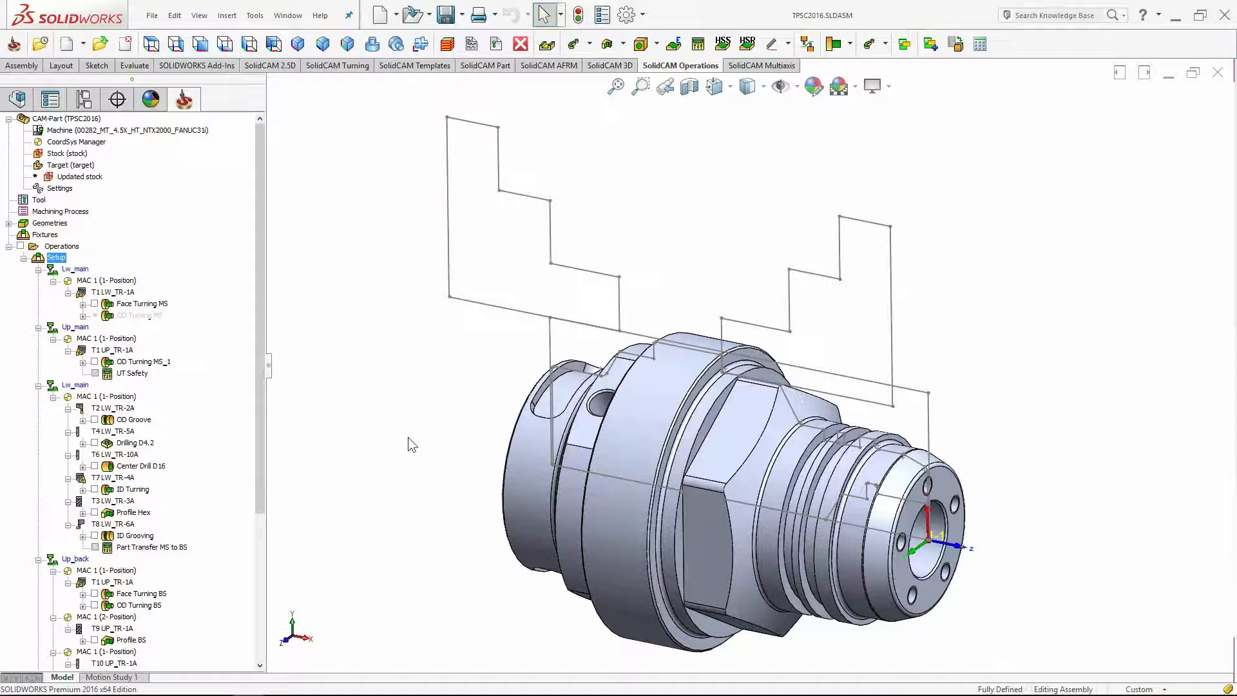
Open the part tool table and show the mounting preview for tool 1 on the UP_TR turret.
left_click(40, 200)
double_click(39, 202)
left_click_drag(246, 155, 242, 155)
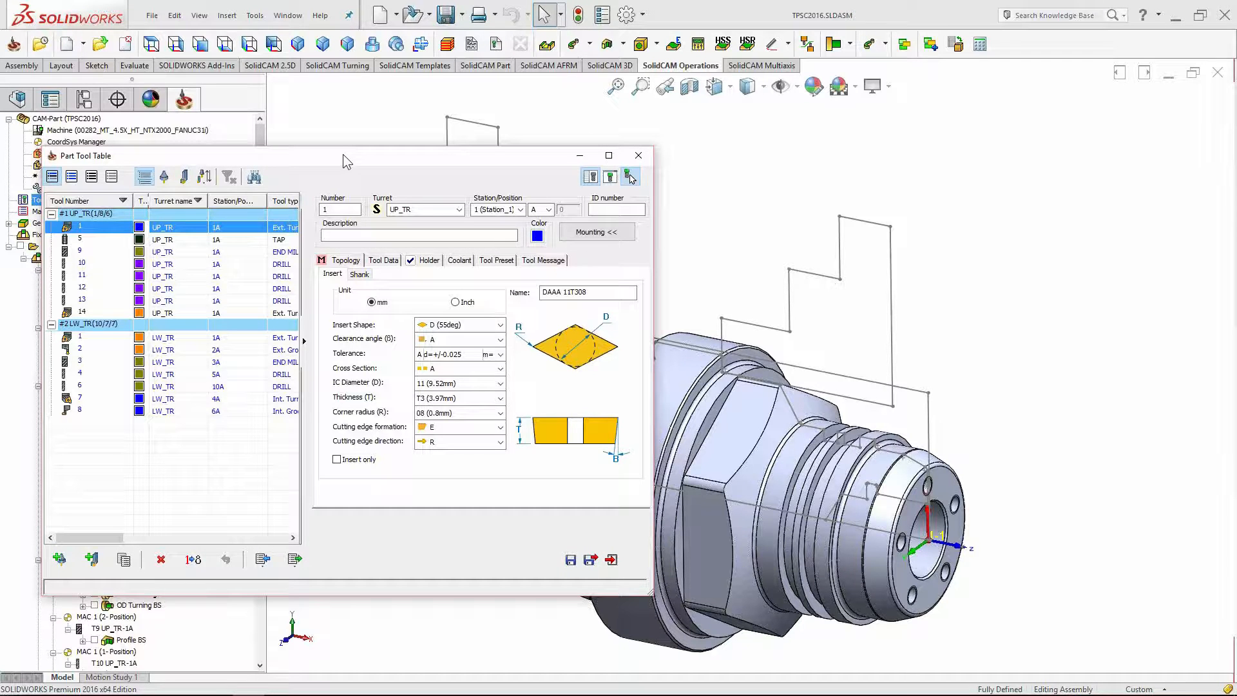
left_click_drag(343, 155, 336, 155)
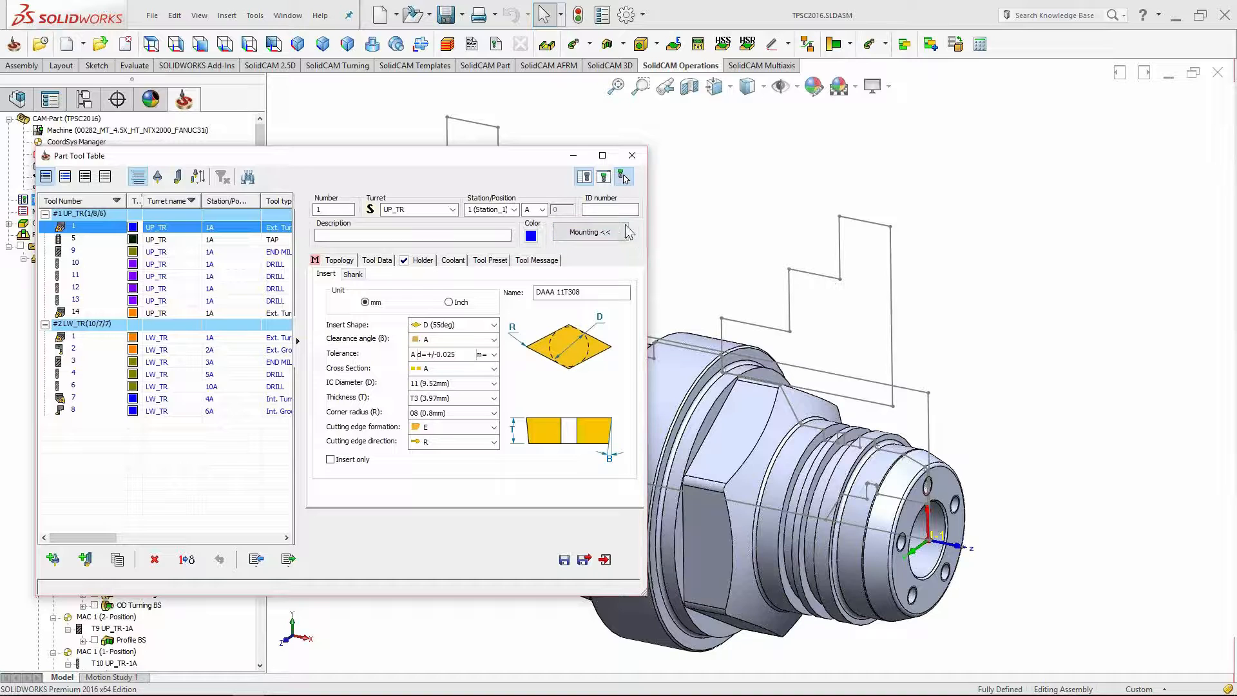
left_click(593, 237)
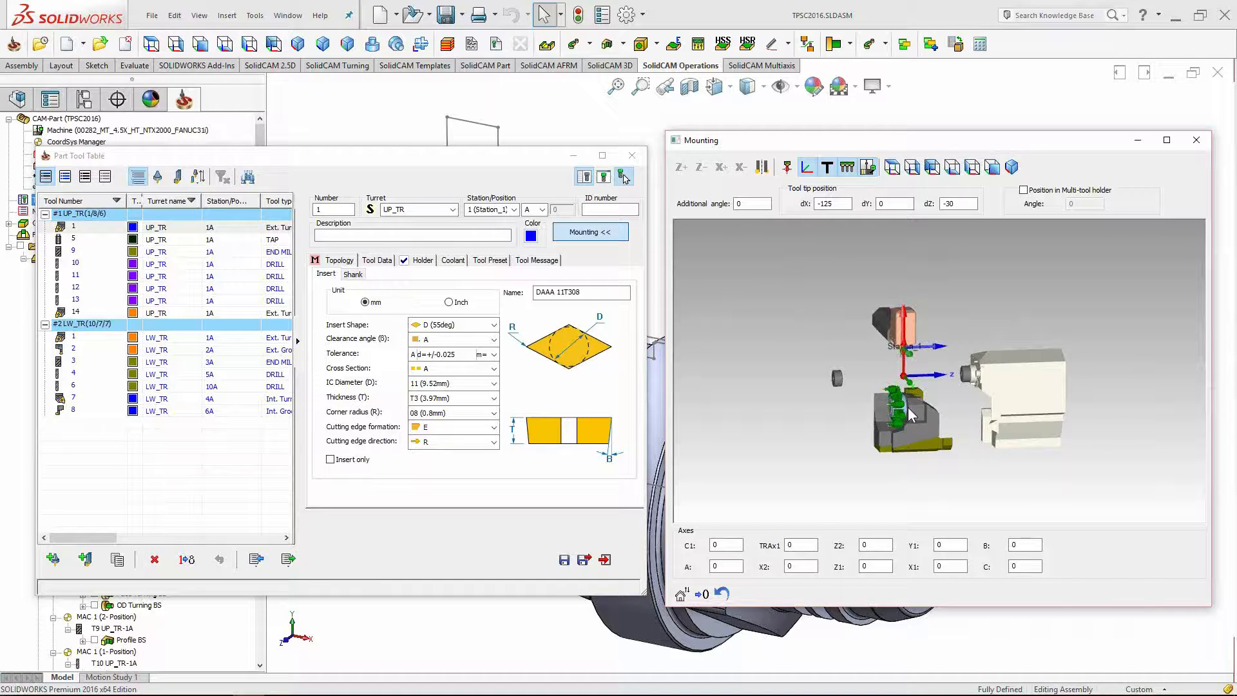
Examine the lower turret and its mounted tool holders in the mounting preview, from the whole machine down to the numbered face.
scroll(912, 403, "up", 5)
scroll(917, 361, "up", 2)
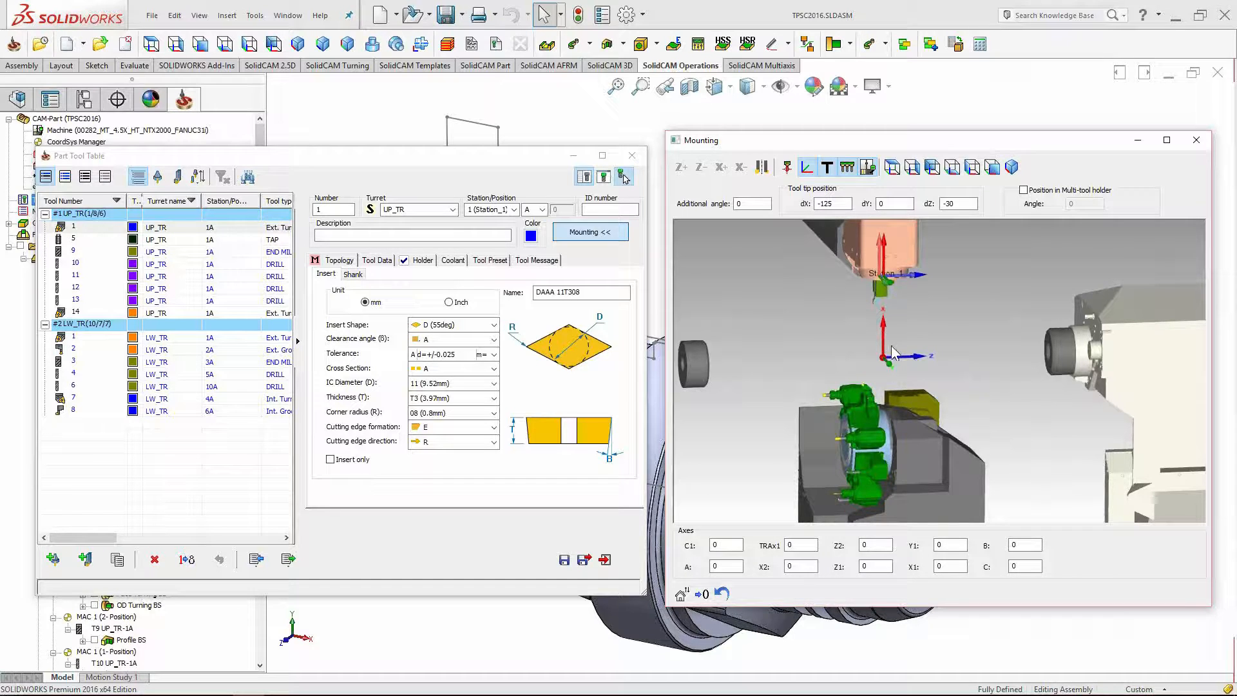
scroll(890, 383, "up", 2)
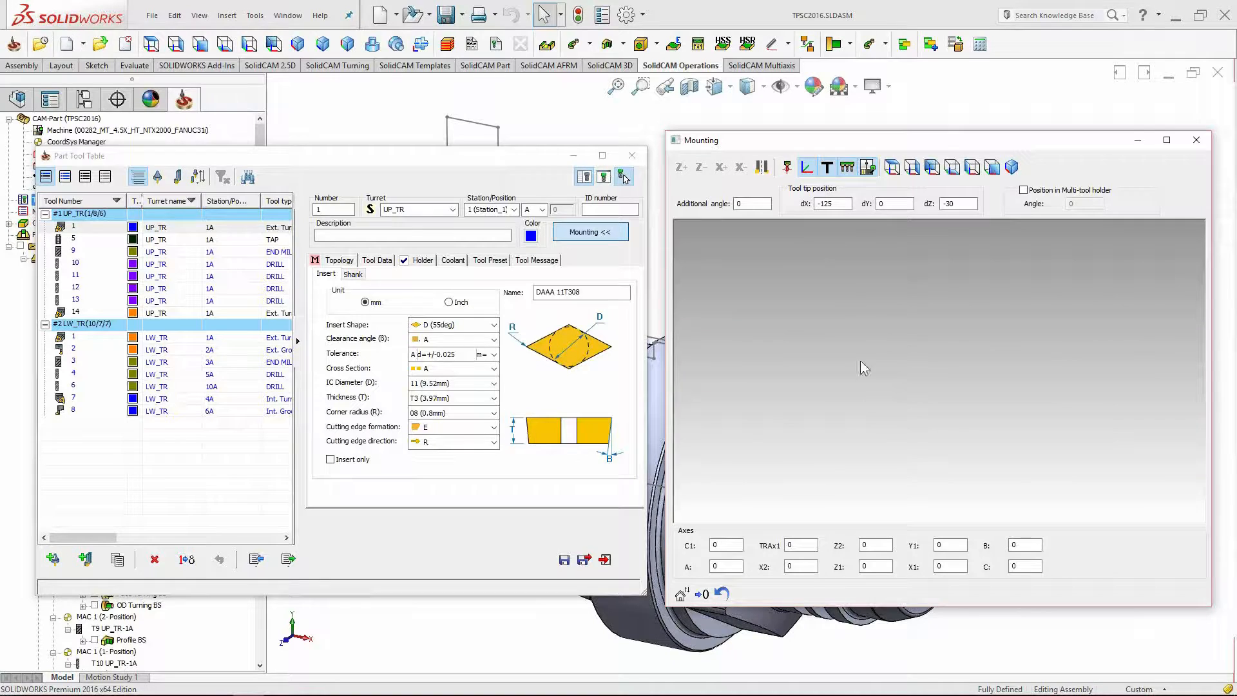
right_click(824, 312)
left_click(852, 315)
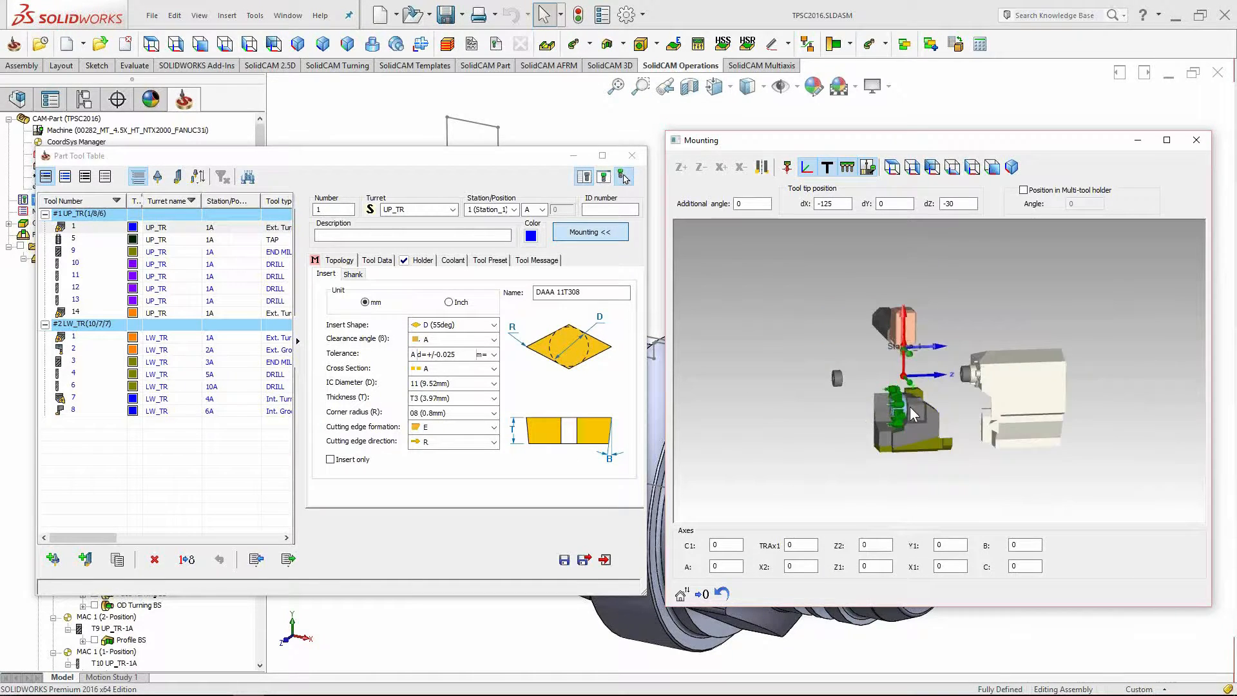
scroll(911, 407, "up", 5)
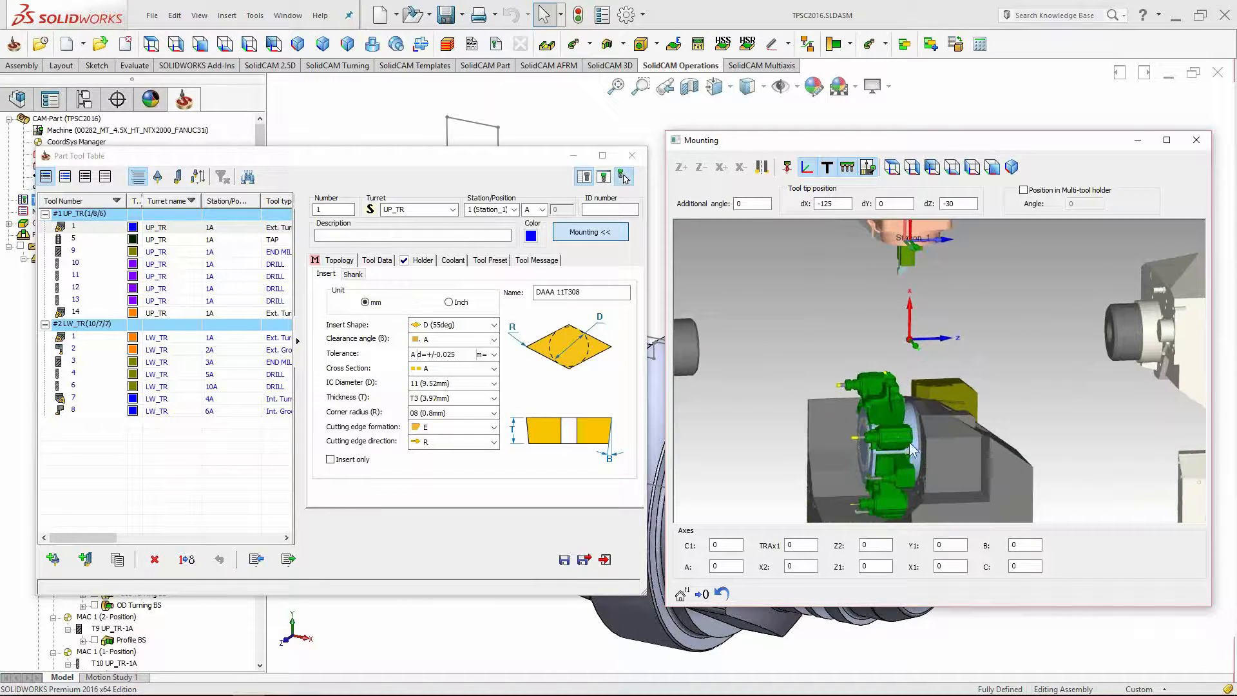
scroll(922, 448, "up", 4)
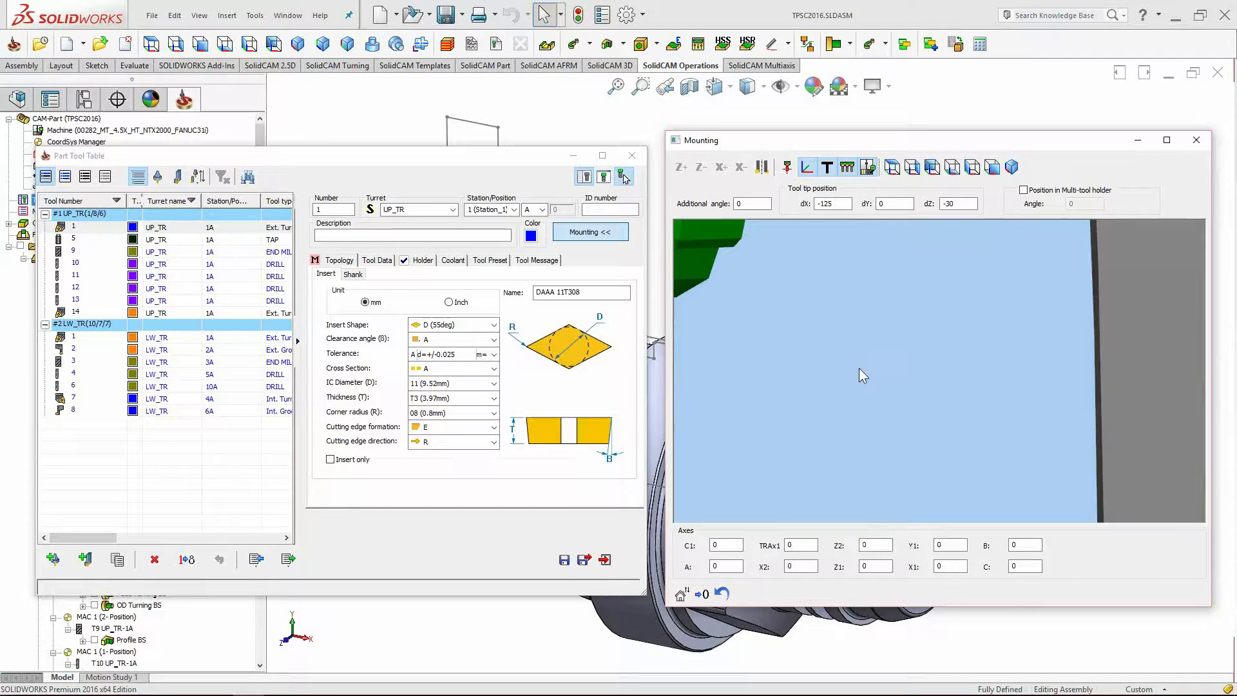
scroll(831, 445, "down", 3)
scroll(842, 443, "down", 6)
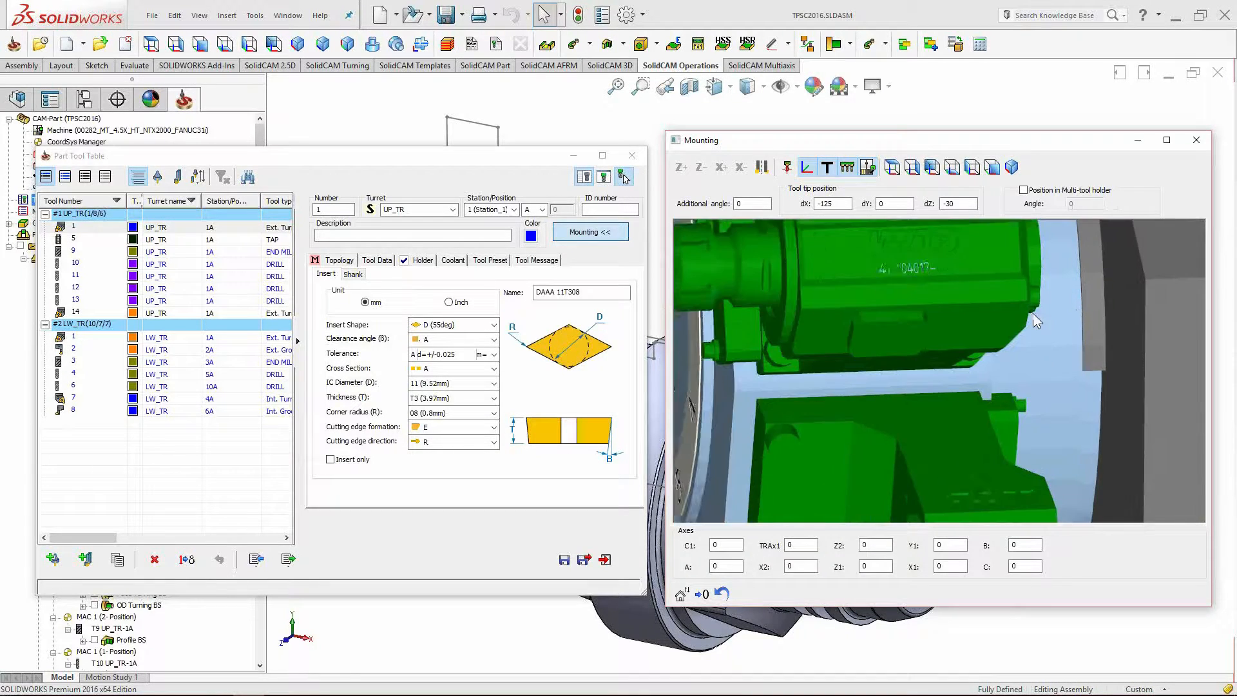
scroll(935, 348, "down", 6)
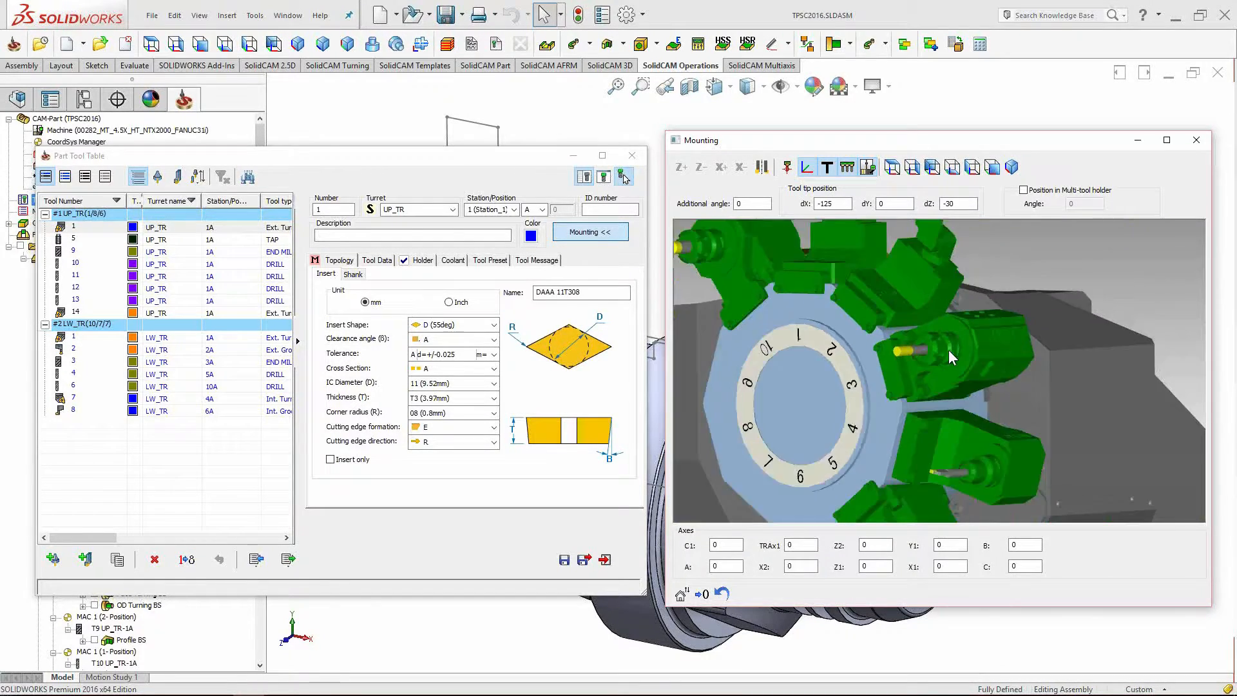
middle_click_drag(923, 354, 944, 354)
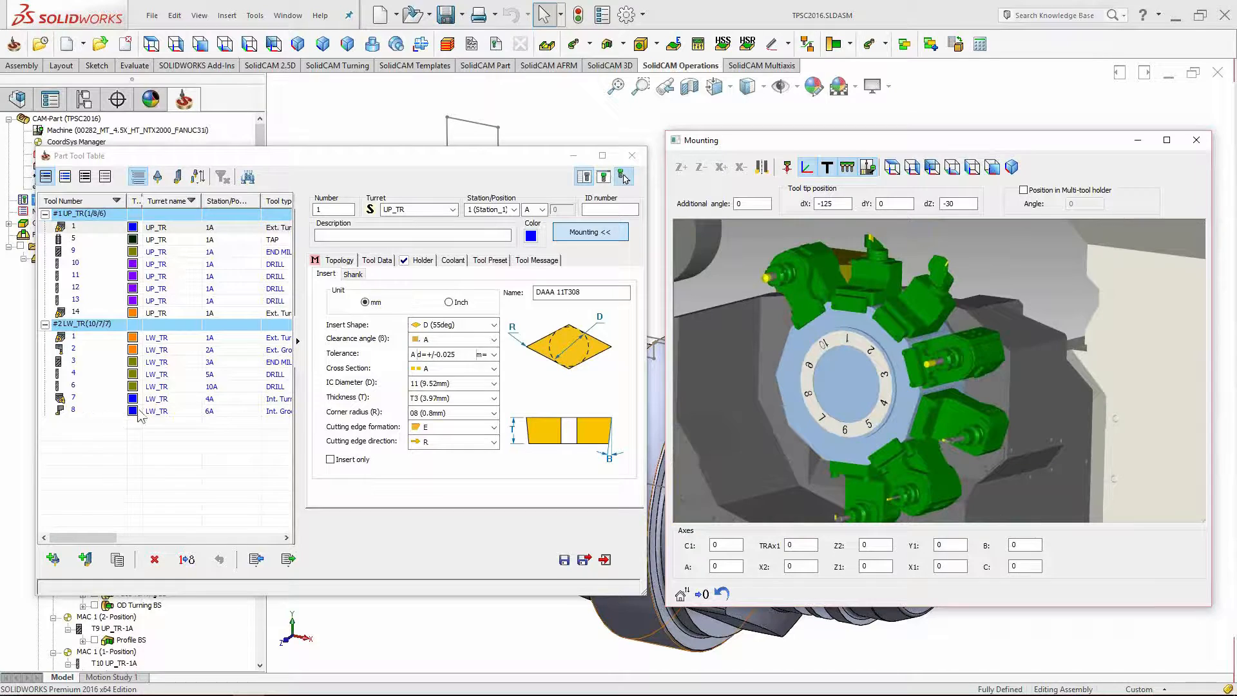
Inspect the external turning tool and holder mounted at Station_1 of the upper turret.
middle_click_drag(990, 395, 910, 408)
scroll(918, 404, "down", 3)
middle_click_drag(910, 245, 910, 346, "ctrl")
scroll(910, 346, "up", 4)
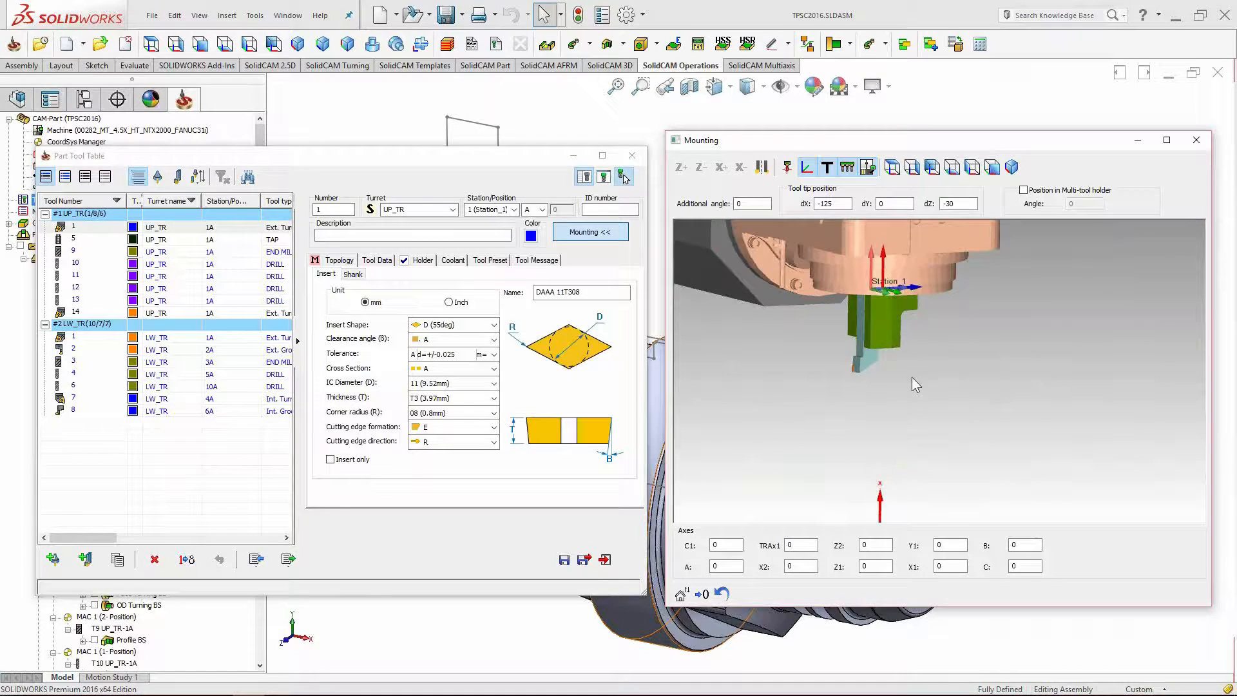
Examine the lower turret's numbered stations again, matching the mounted holders to the LW_TR tools in the table.
scroll(911, 377, "down", 3)
middle_click_drag(962, 462, 962, 315, "ctrl")
scroll(961, 315, "down", 3)
middle_click_drag(950, 368, 950, 385, "ctrl")
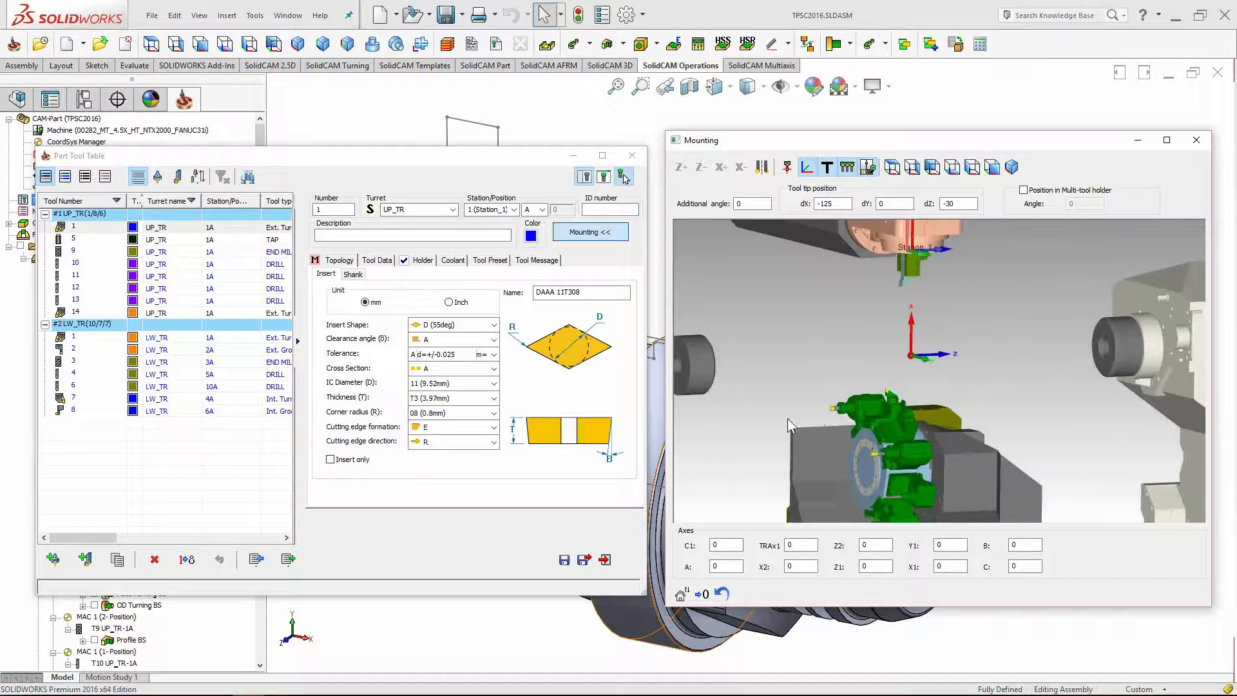
scroll(896, 436, "up", 6)
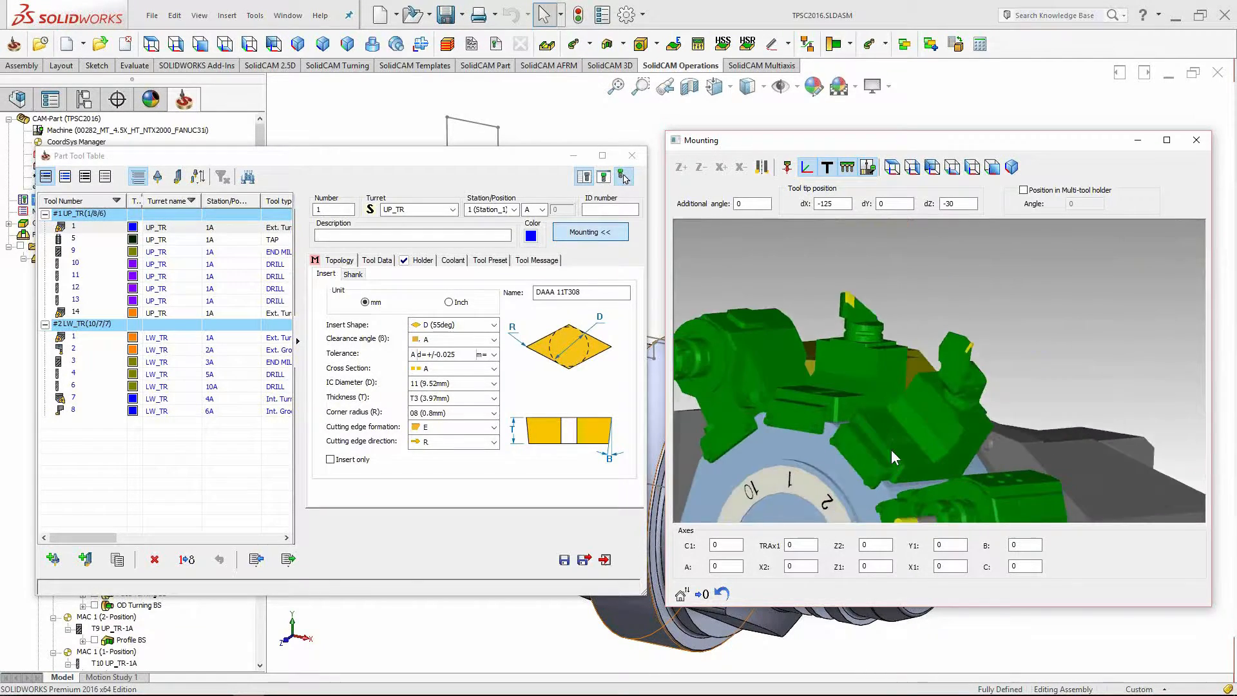
middle_click_drag(785, 487, 814, 381, "ctrl")
scroll(822, 380, "down", 2)
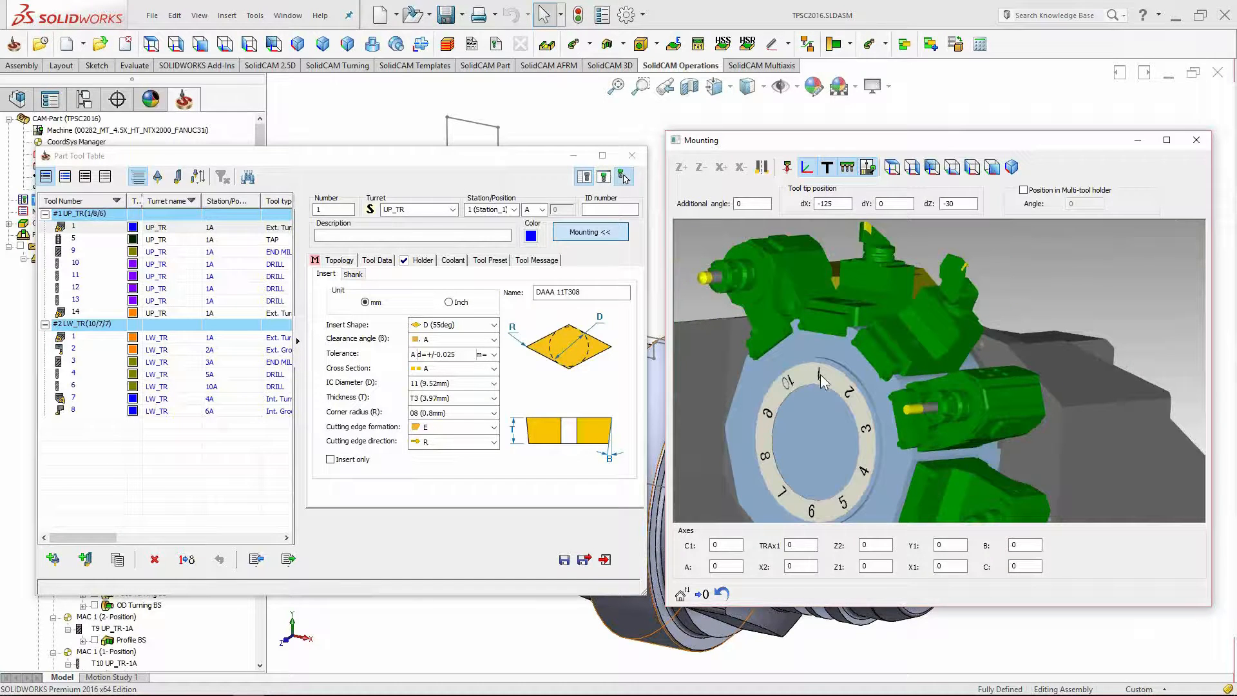
middle_click_drag(1010, 444, 981, 370, "ctrl")
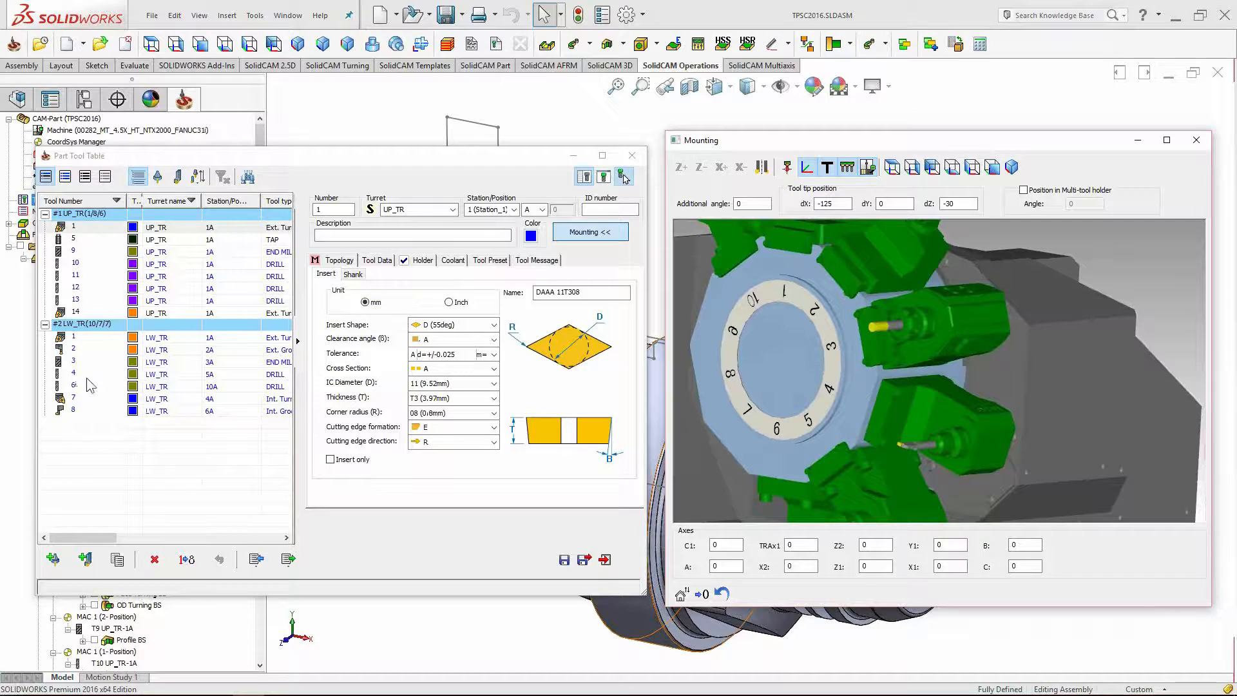
Select internal turning tool 7 on LW_TR station 4A and inspect its mounting on the lower turret.
left_click(210, 401)
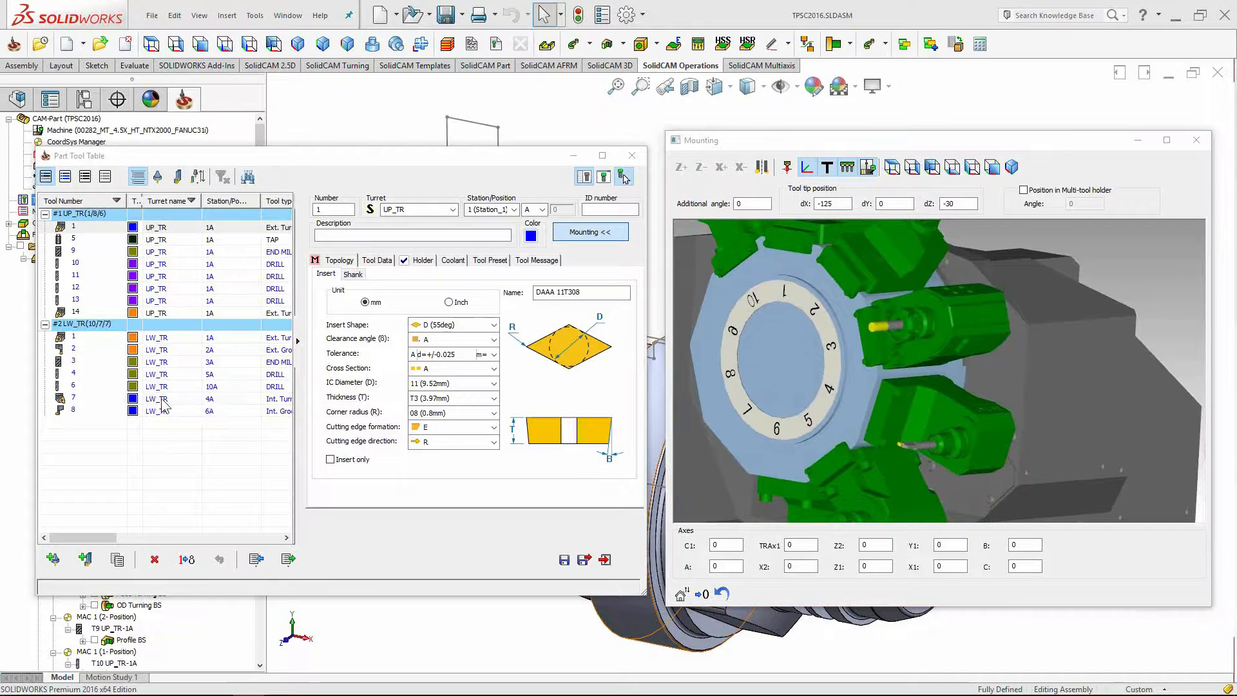
middle_click_drag(935, 351, 899, 474, "ctrl")
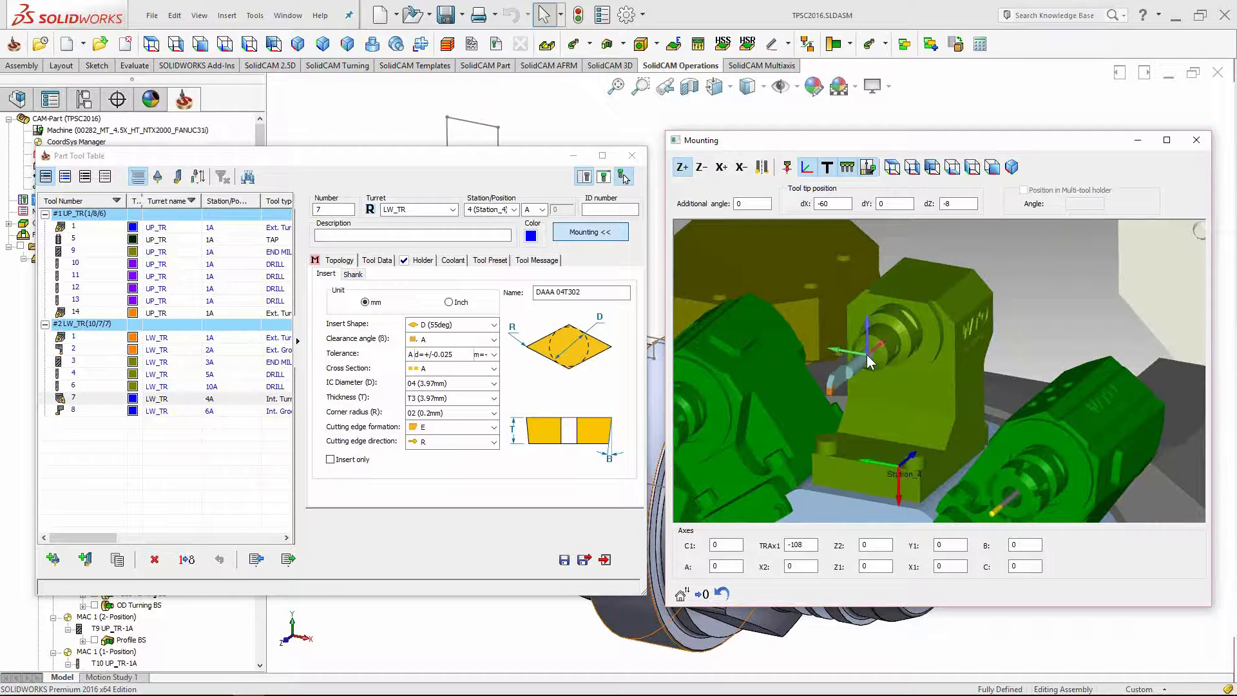
Try the Z-, X+ and X- mounting orientations for internal turning tool 7 and return it to Z+.
middle_click_drag(869, 354, 935, 380)
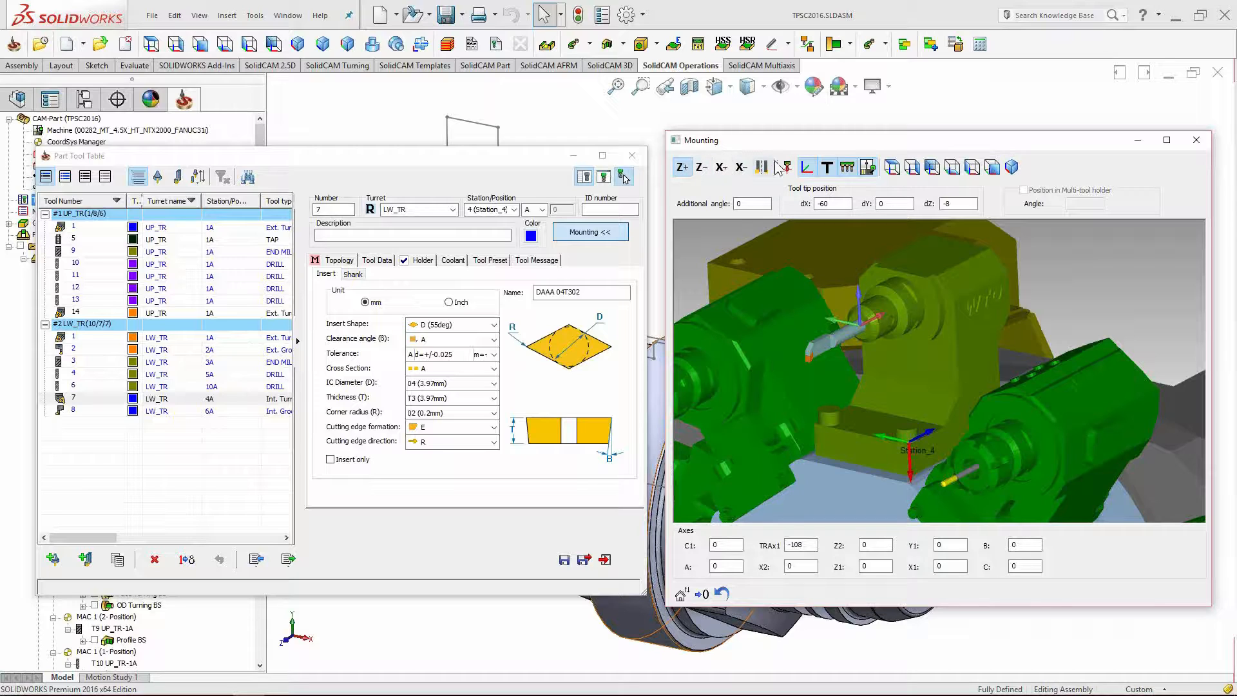
left_click(704, 168)
left_click(703, 170)
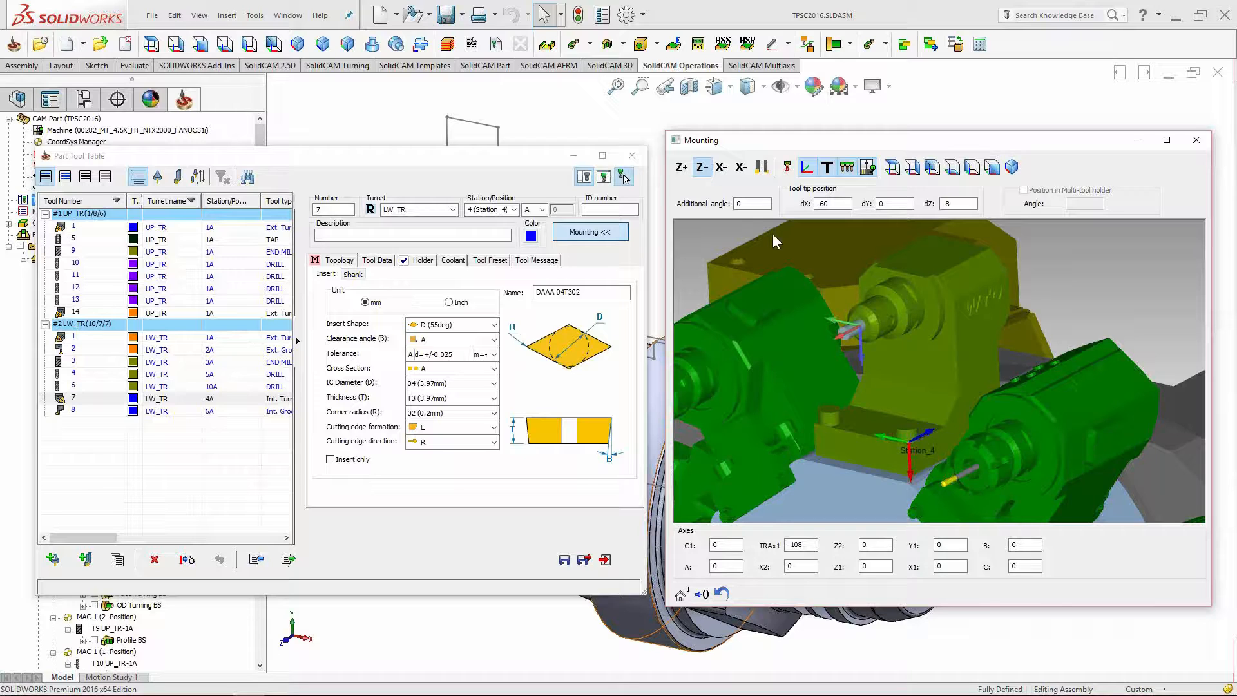
left_click(722, 168)
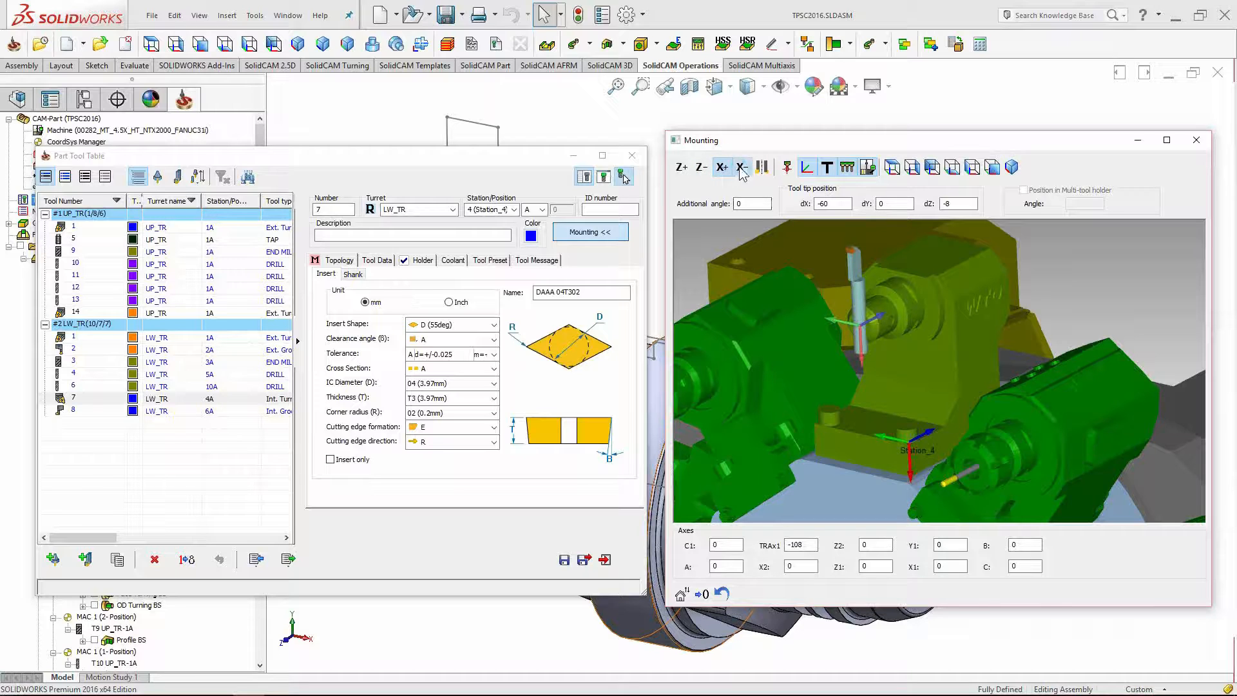
left_click(742, 169)
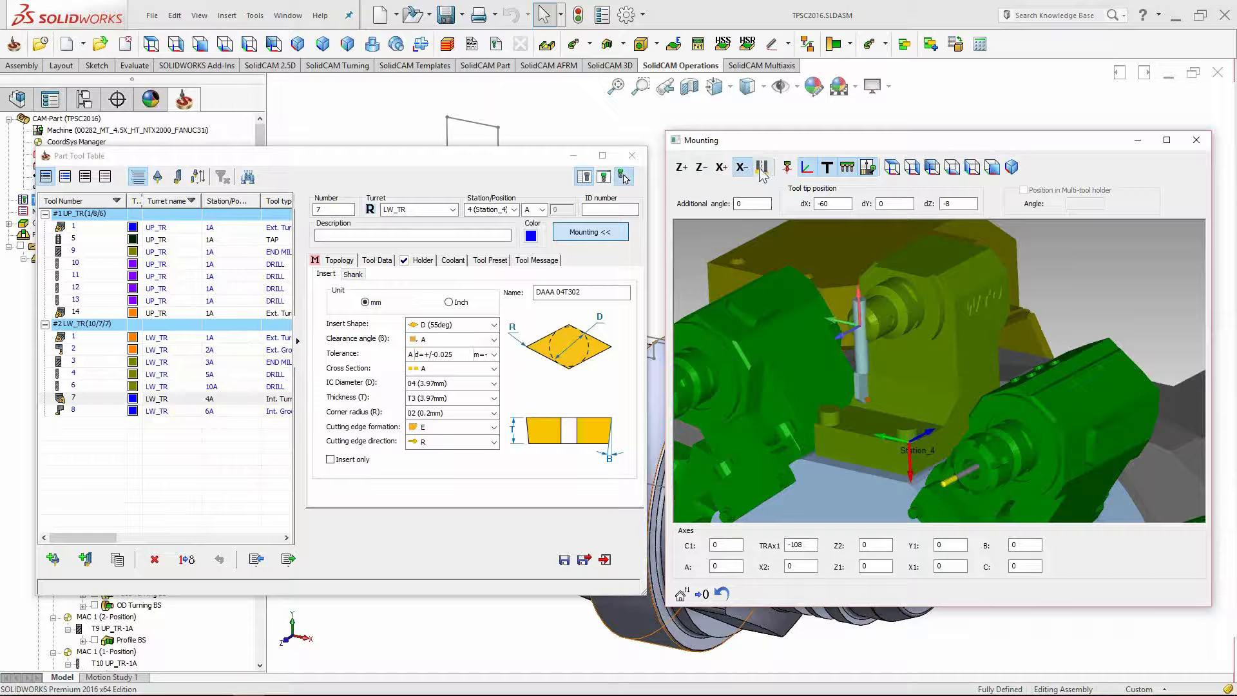
left_click(682, 167)
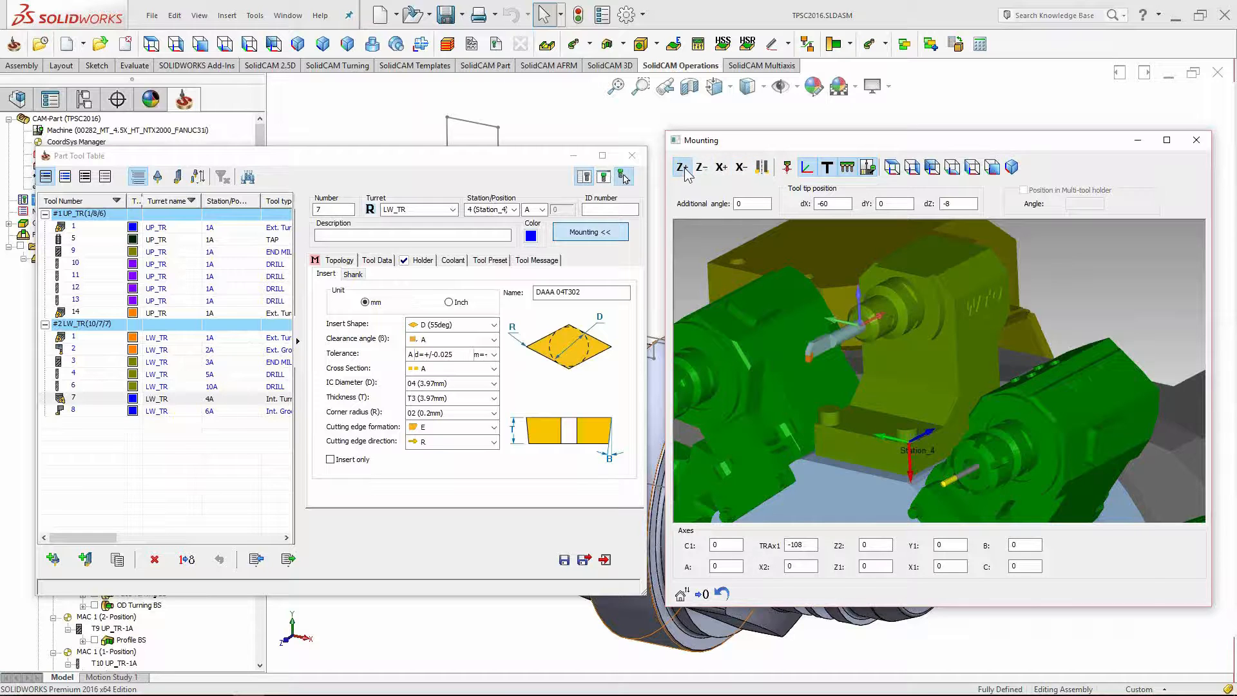
Hide the coordinate systems and the station labels in the mounting preview.
left_click(789, 170)
left_click(812, 173)
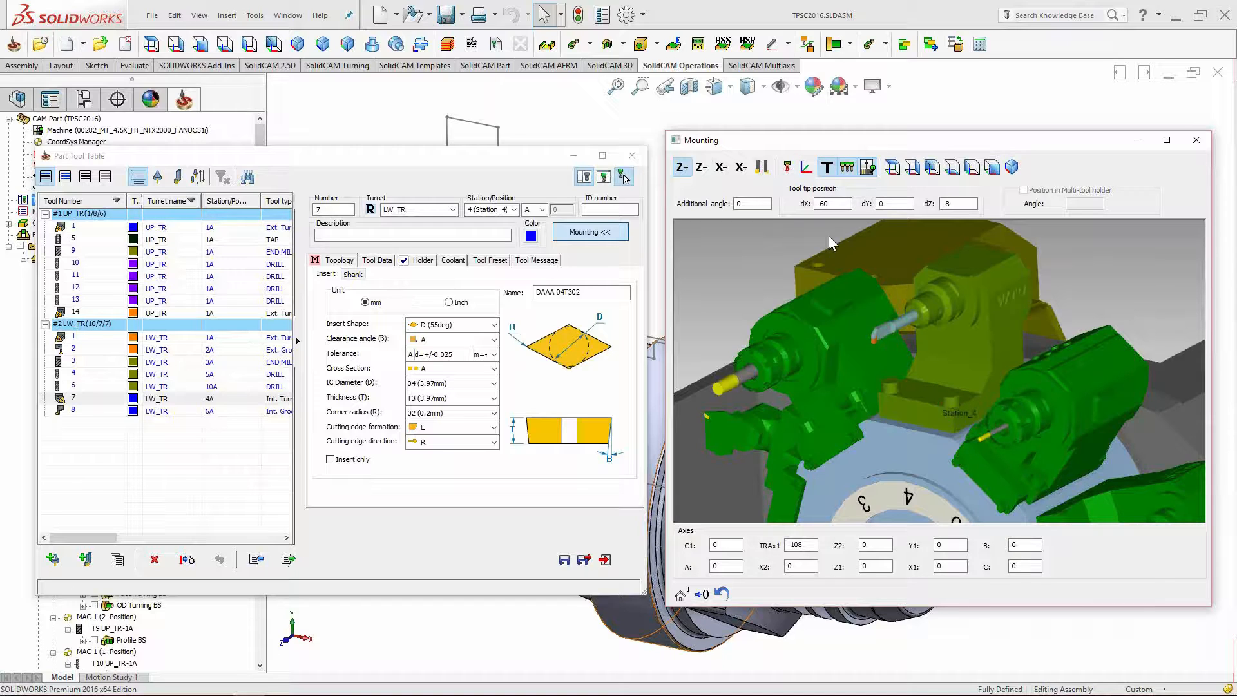
left_click(827, 169)
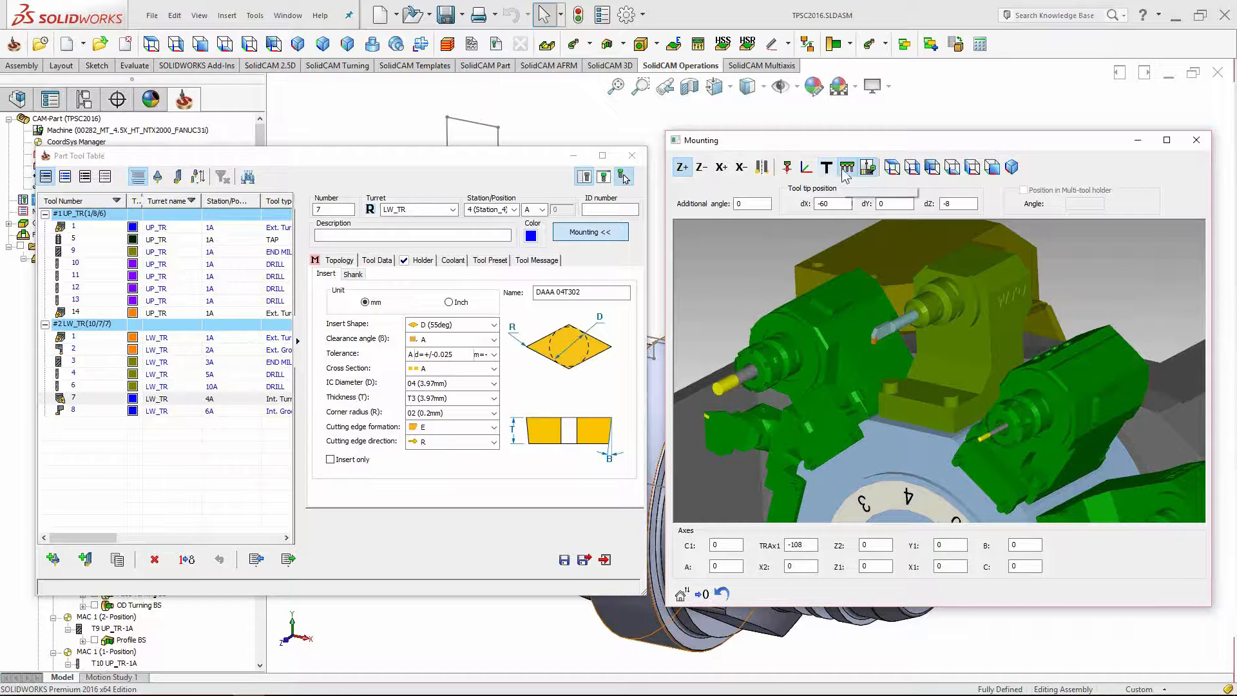
Toggle the display of the other mounted tools and the machine STLs off and back on.
left_click(848, 170)
left_click(848, 169)
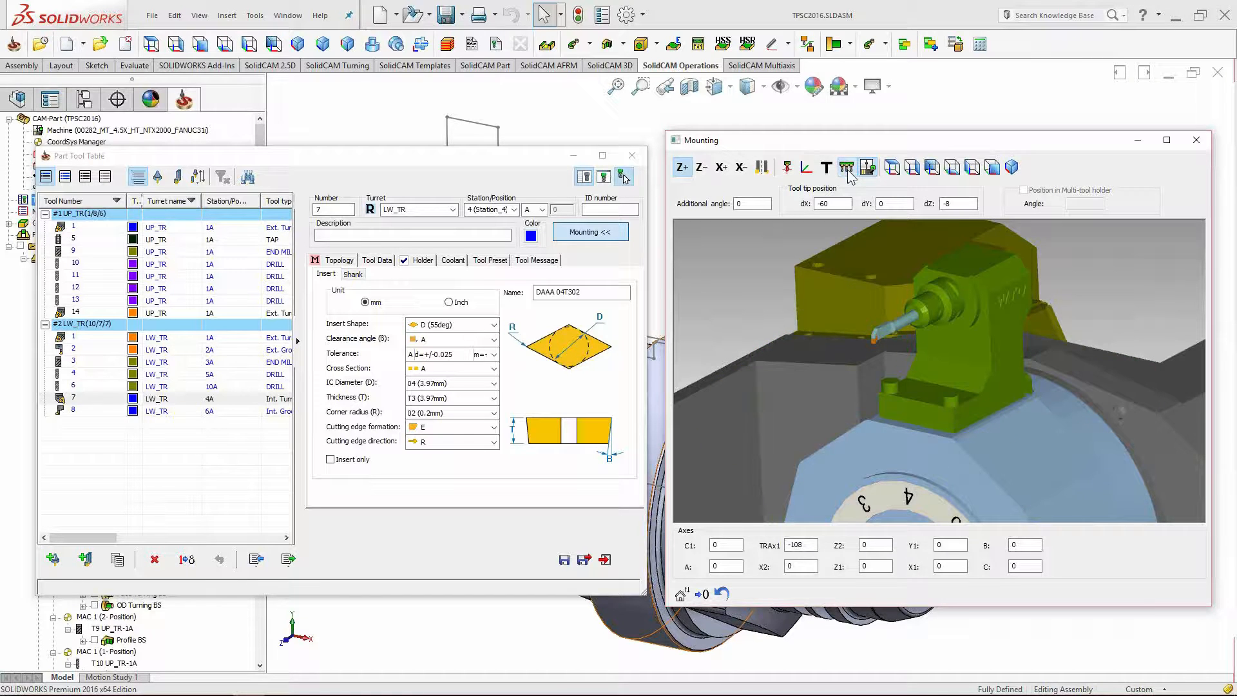
left_click(848, 170)
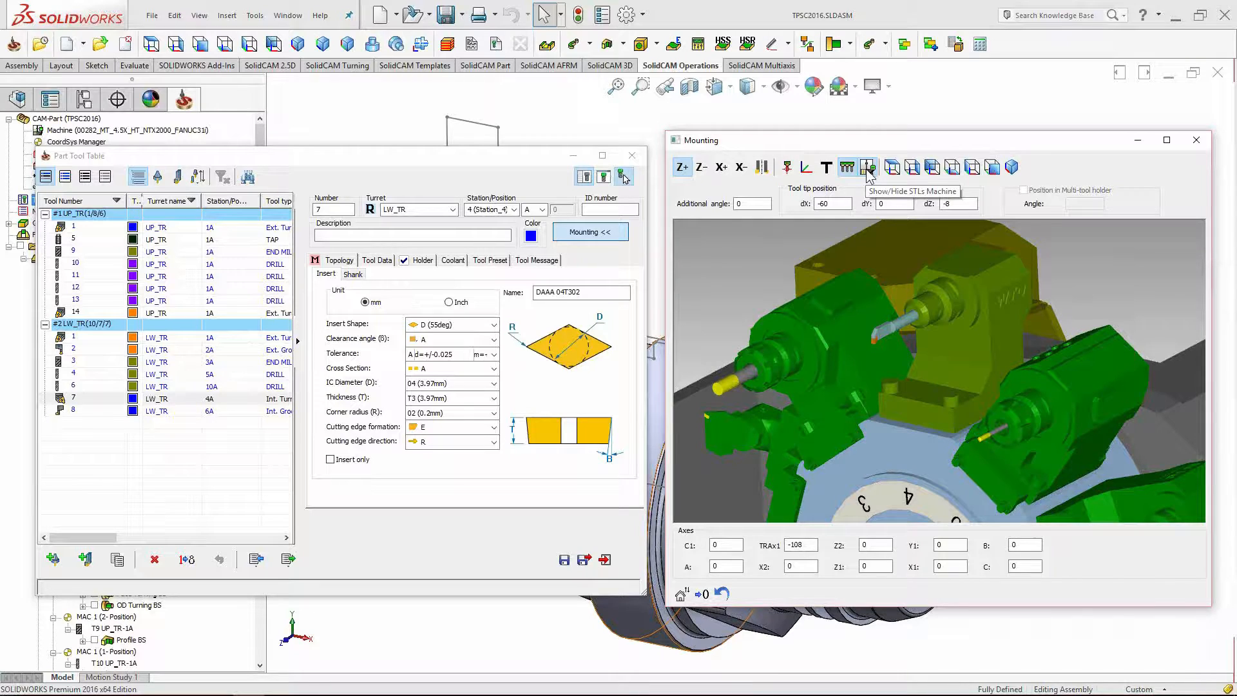
left_click(870, 173)
left_click(868, 170)
Examine the lower turret's position relative to both spindles in a side-on view of the machine.
middle_click_drag(926, 341, 962, 400)
scroll(926, 415, "down", 3)
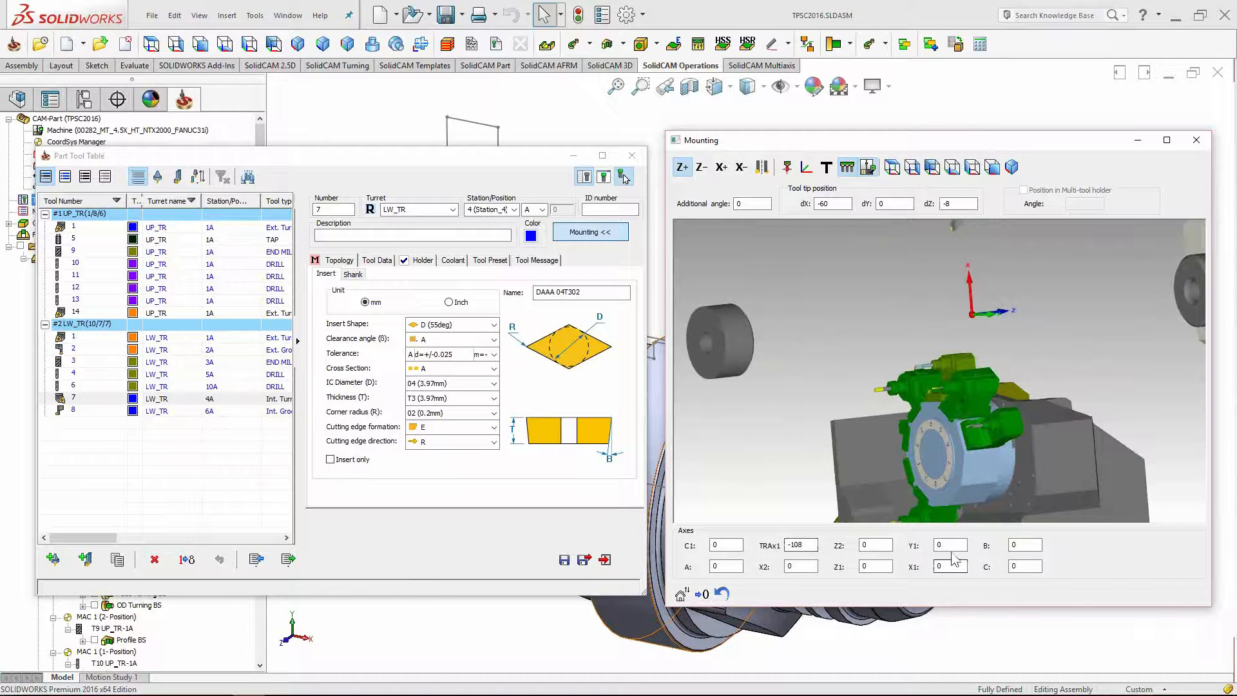
right_click(877, 292)
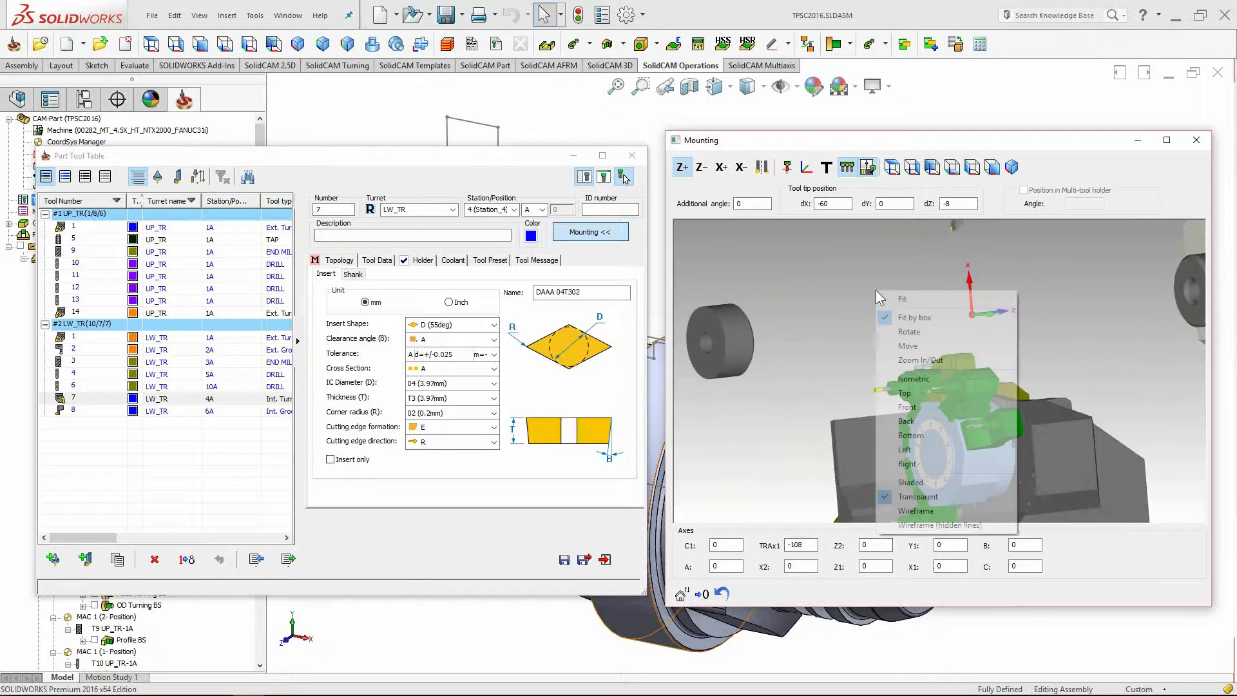
left_click(948, 392)
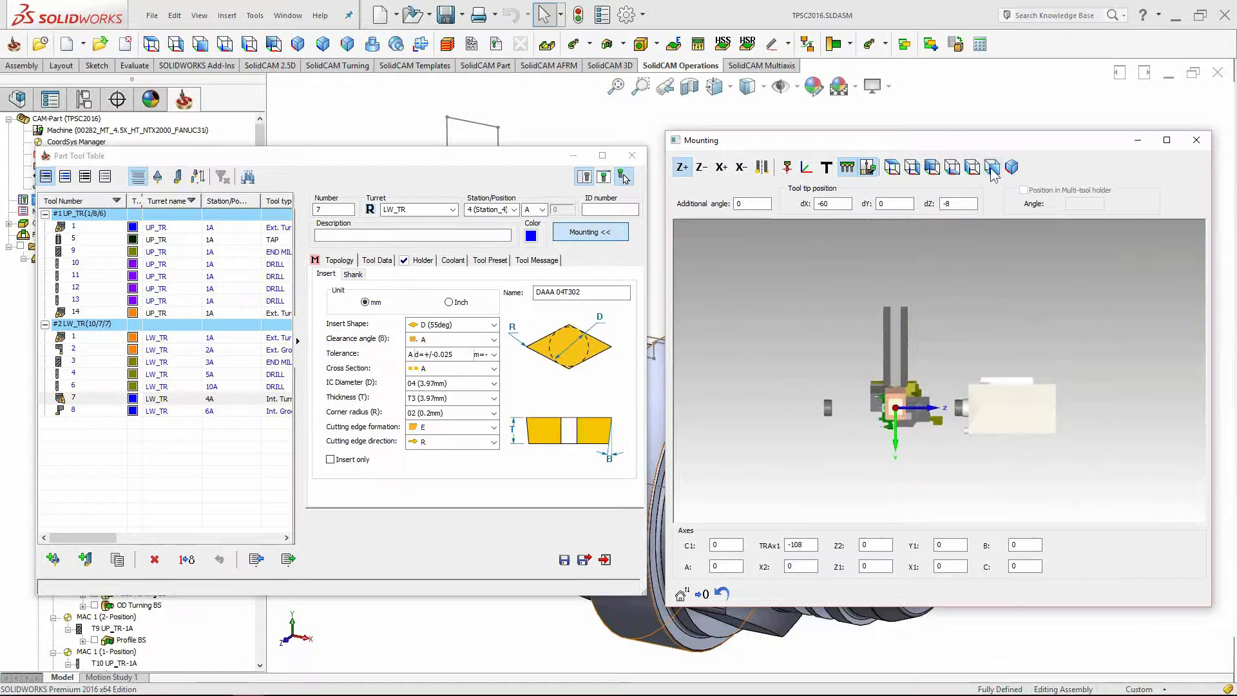
scroll(946, 434, "up", 5)
middle_click_drag(975, 395, 946, 475, "ctrl")
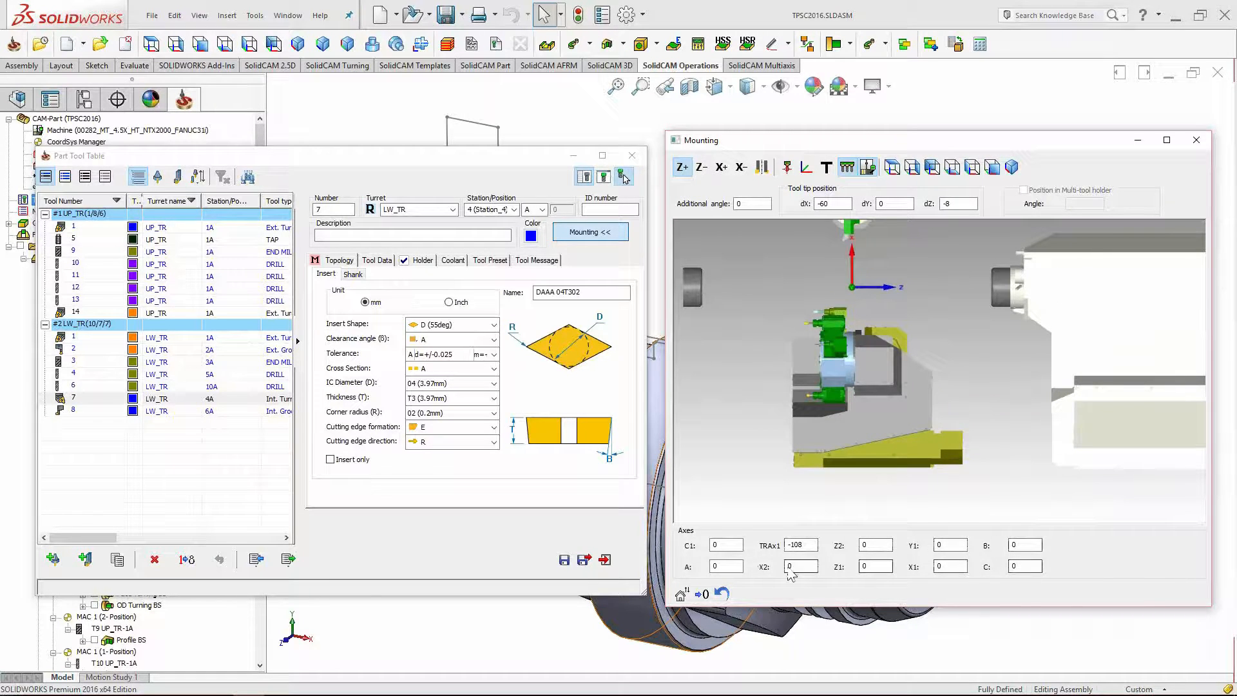
scroll(950, 331, "up", 2)
middle_click_drag(914, 264, 1019, 324, "ctrl")
scroll(1025, 370, "up", 1)
Jog the lower turret in small increments along the Z2 axis to 26.
left_click(881, 543)
key("BackSpace")
type("4")
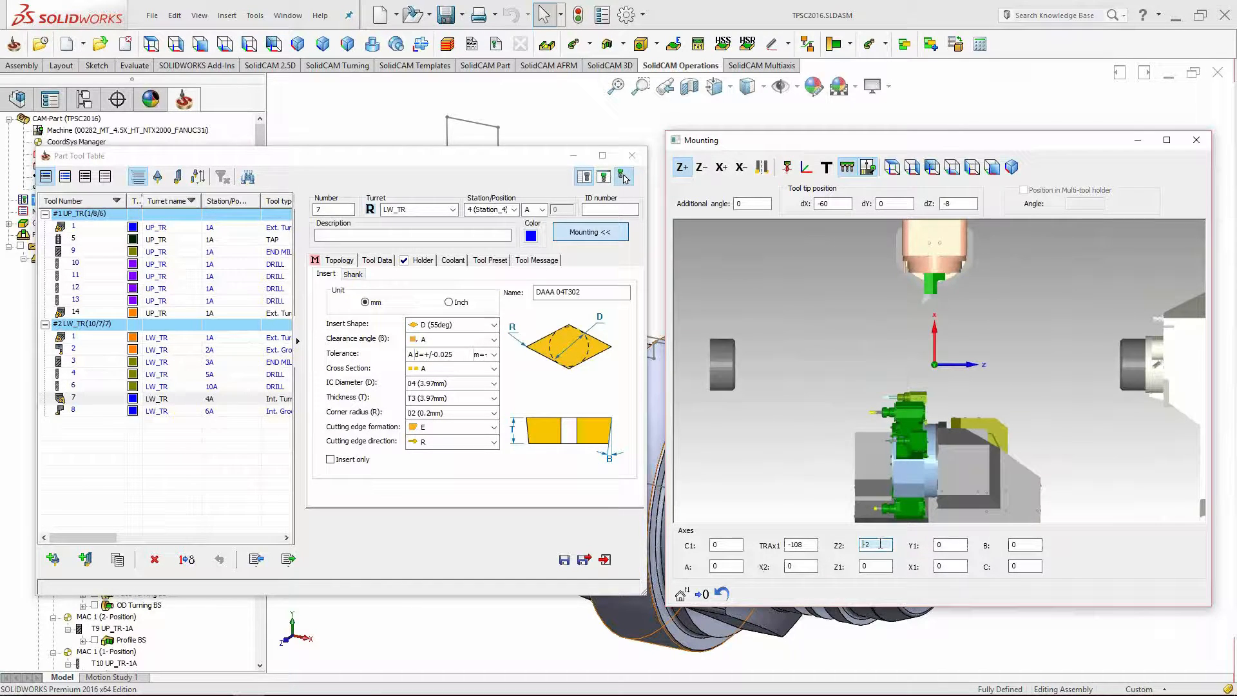
scroll(879, 544, "up", 11)
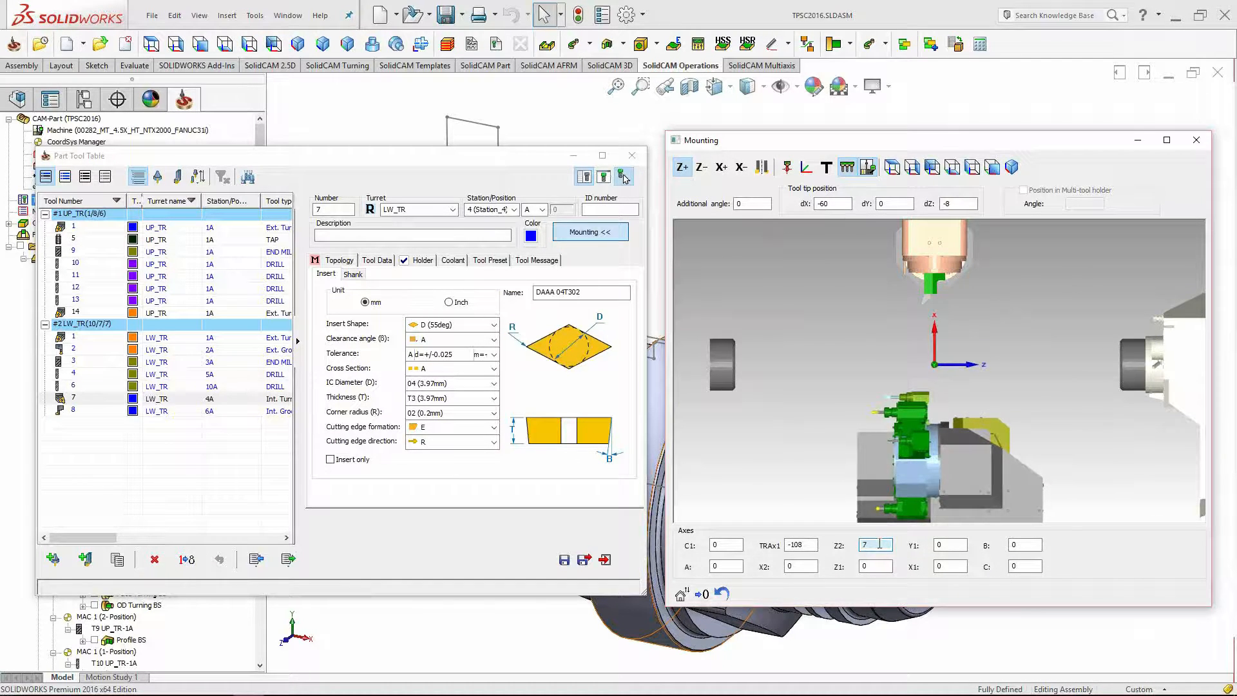
scroll(879, 544, "up", 10)
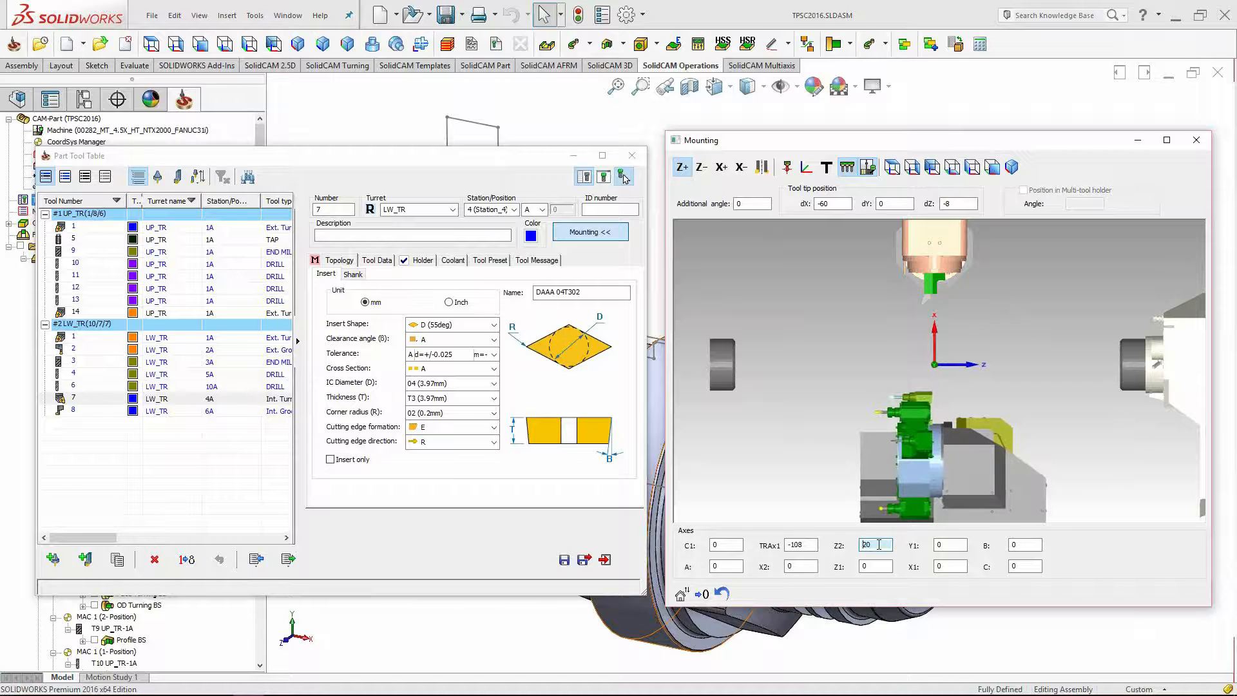
scroll(880, 545, "up", 1)
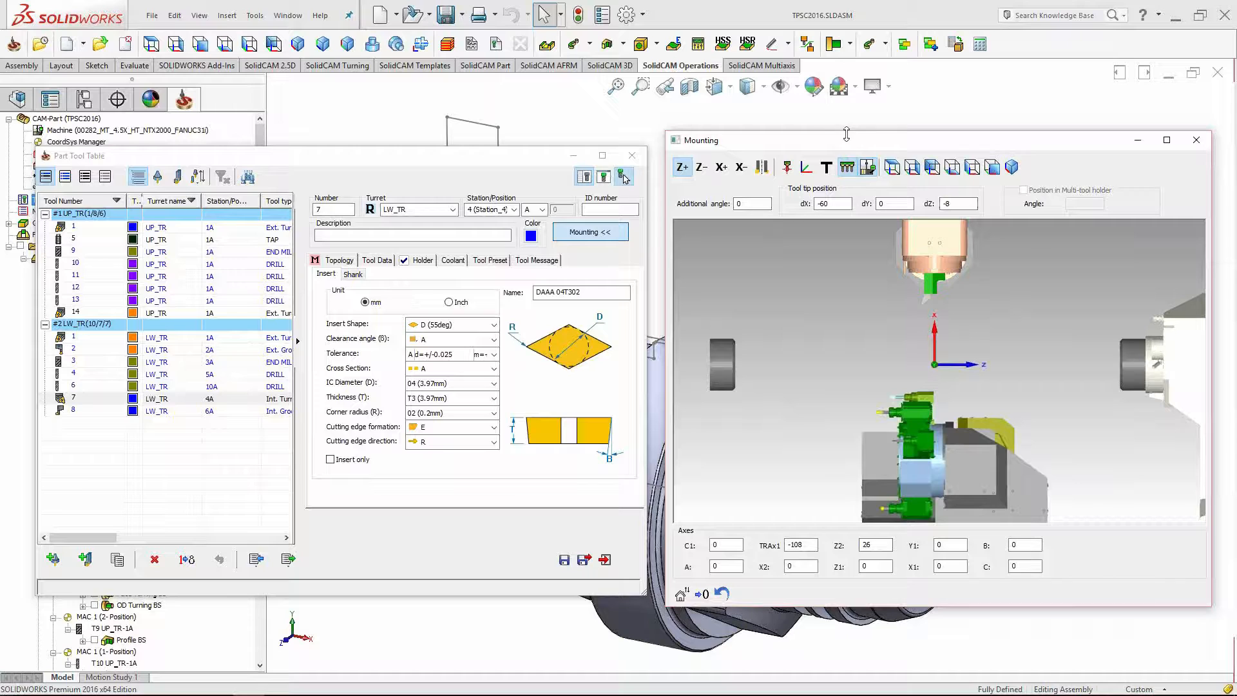
Jog the Z2 axis back down from its positive position in unit steps to slightly negative values around zero.
left_click(875, 547)
scroll(874, 546, "down", 3)
scroll(874, 547, "down", 16)
scroll(877, 546, "down", 5)
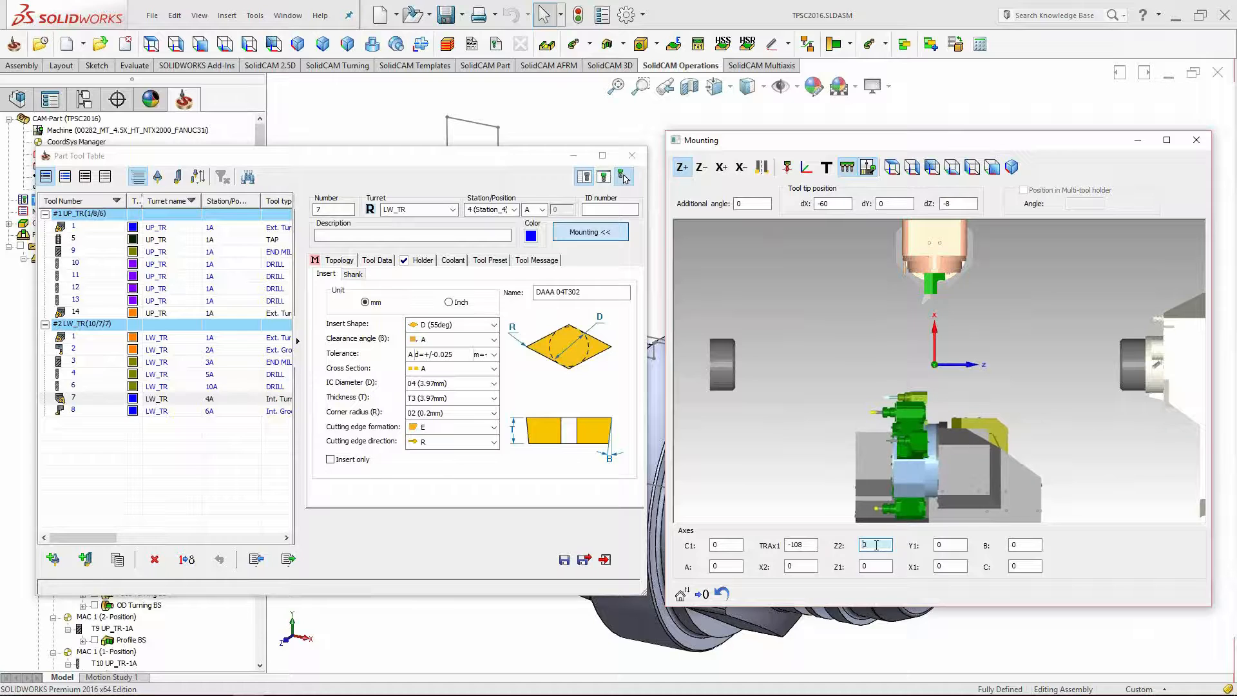
scroll(876, 545, "down", 5)
scroll(877, 546, "down", 3)
scroll(877, 546, "up", 4)
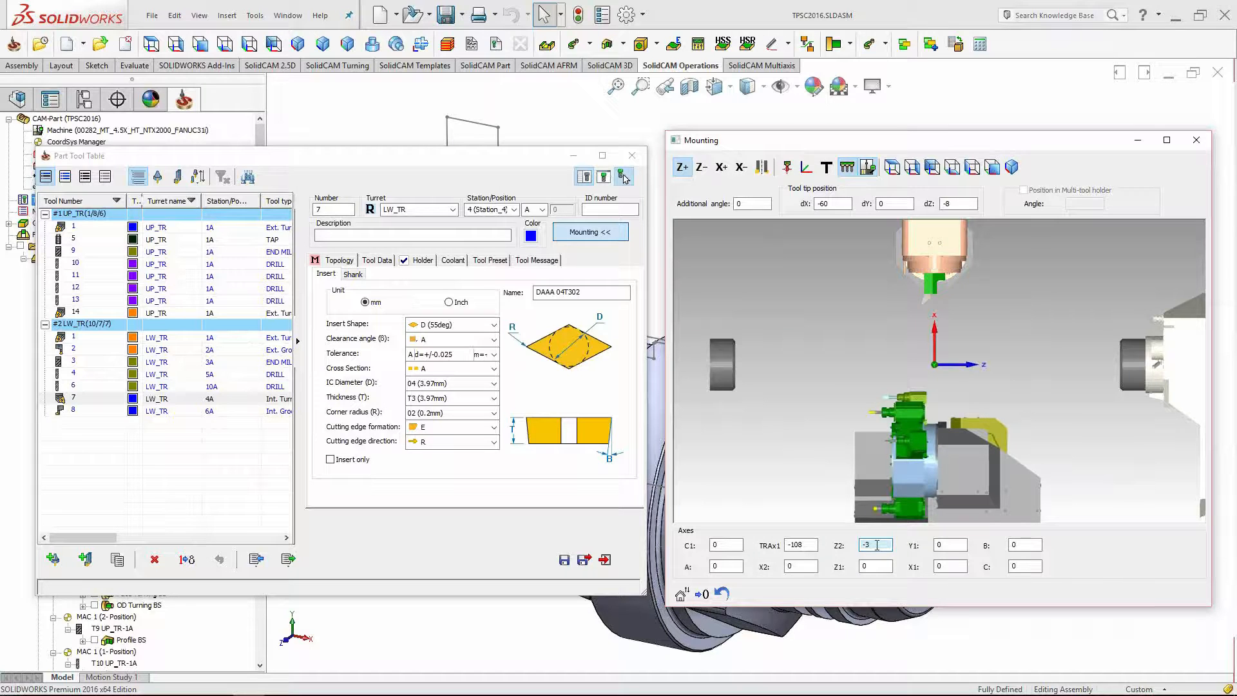
scroll(877, 544, "down", 2)
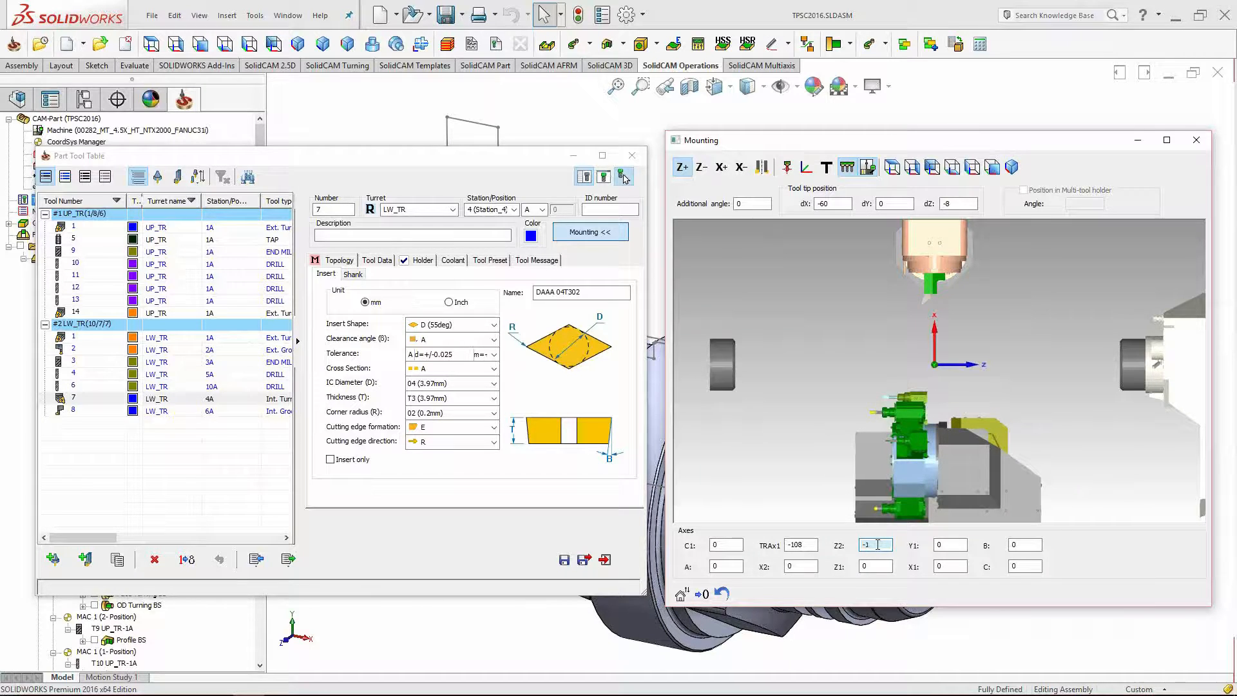
scroll(879, 545, "up", 2)
Set Z2 to -200 and jog the lower turret in coarse steps to -700 and back to -399.1.
type("-200")
scroll(879, 545, "down", 5)
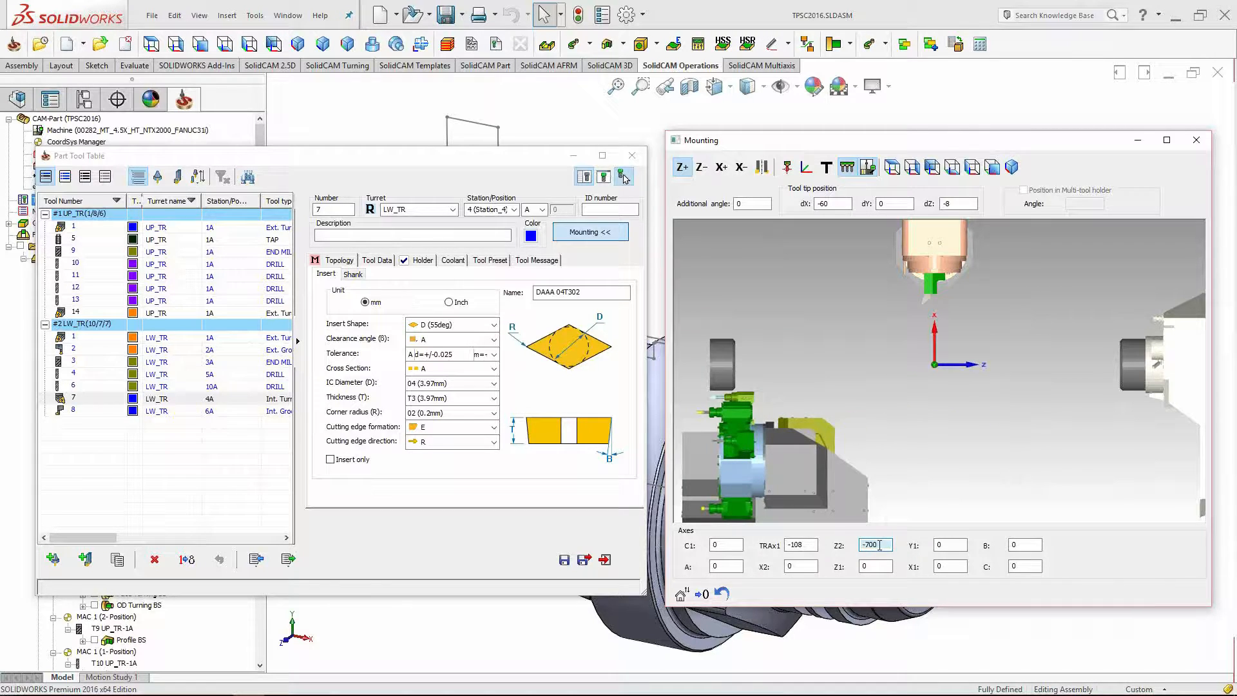
scroll(879, 546, "up", 1)
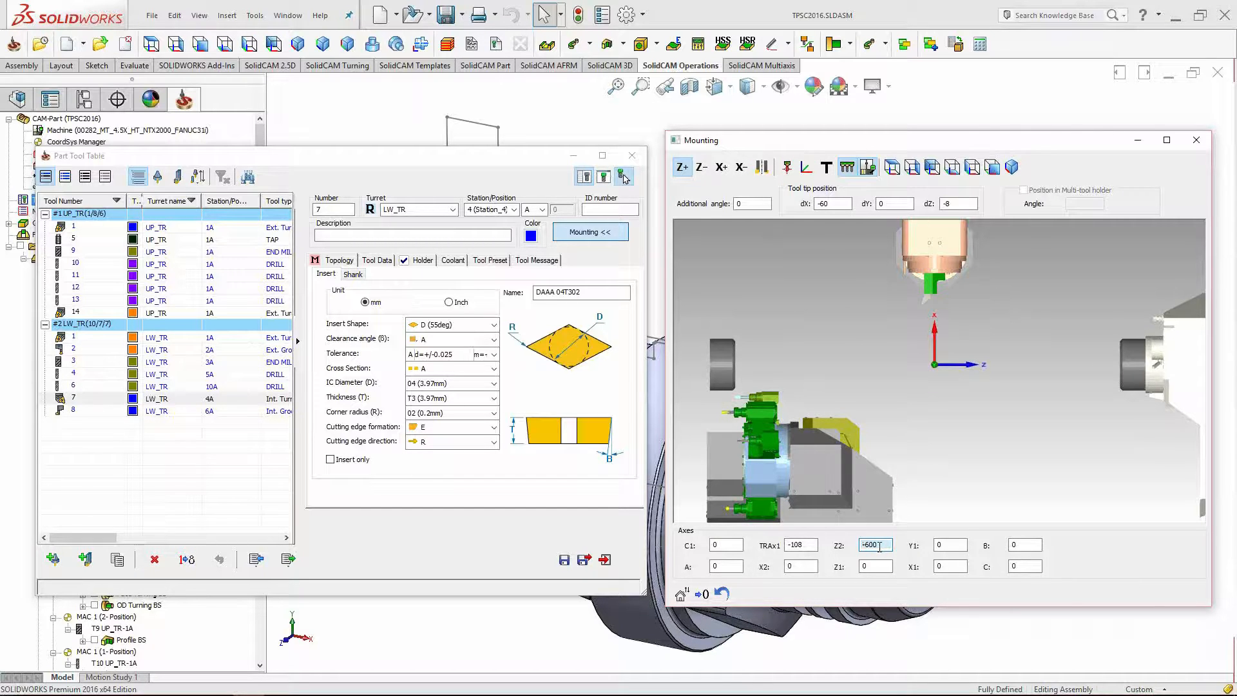
scroll(881, 546, "up", 2)
scroll(888, 545, "up", 2)
scroll(889, 546, "up", 1)
scroll(888, 545, "down", 4)
scroll(888, 545, "up", 5)
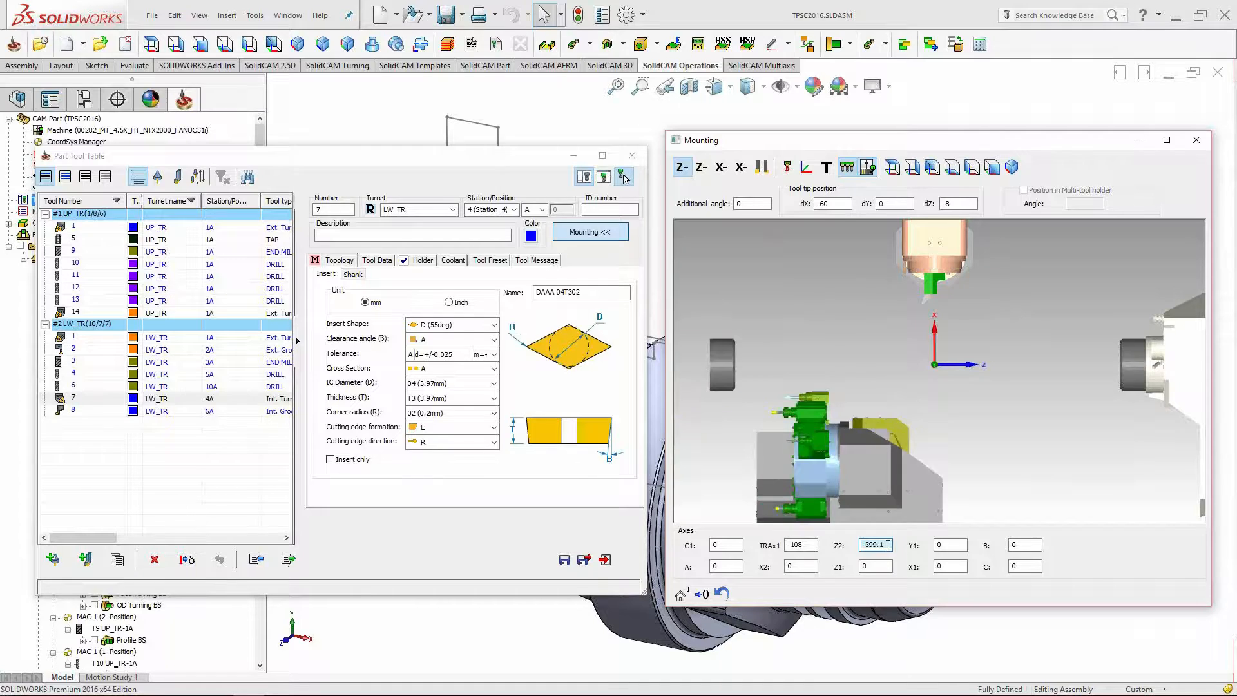
Jog the lower turret to Z2 800.9 beneath the sub-spindle, inspect it there, and reset Z2 to 0.
scroll(888, 545, "up", 2)
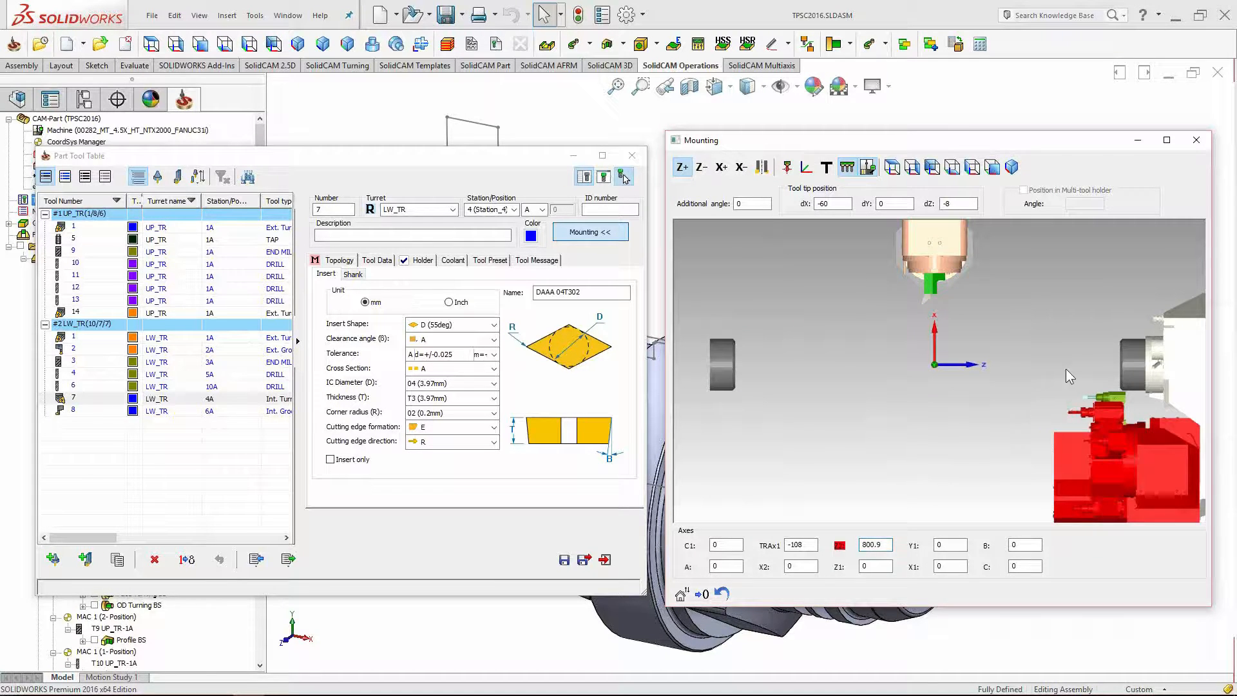
scroll(1003, 342, "up", 5)
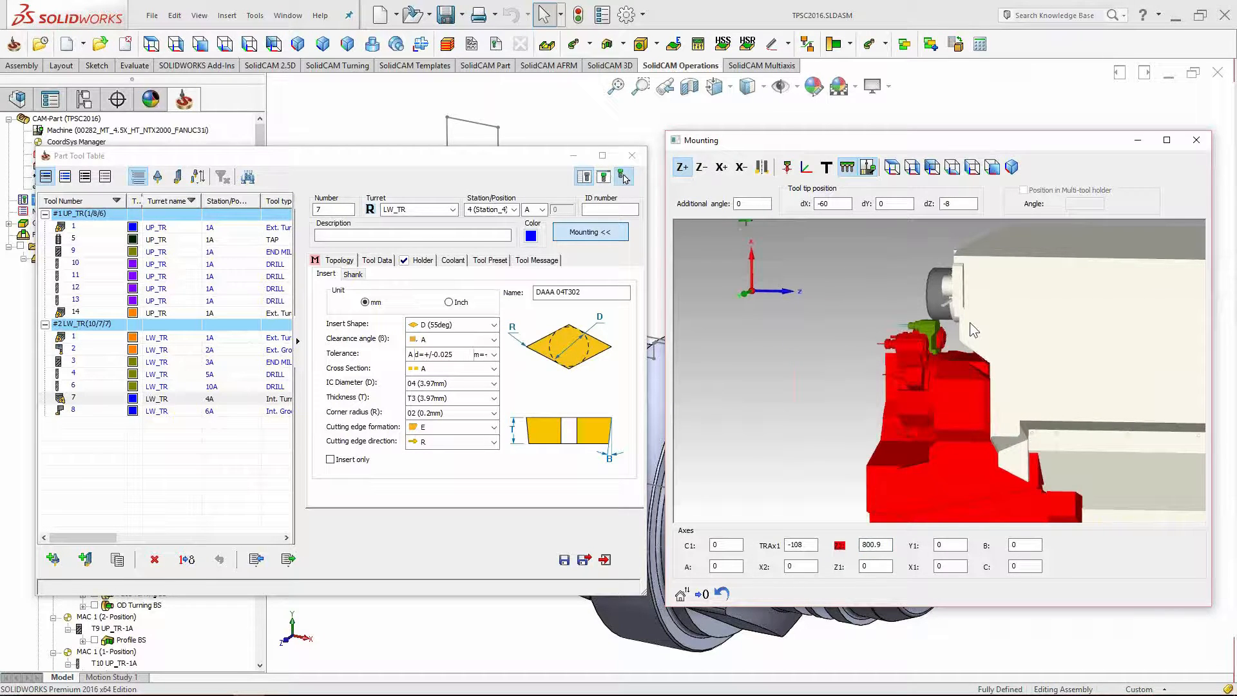
left_click_drag(883, 544, 824, 541)
type("0")
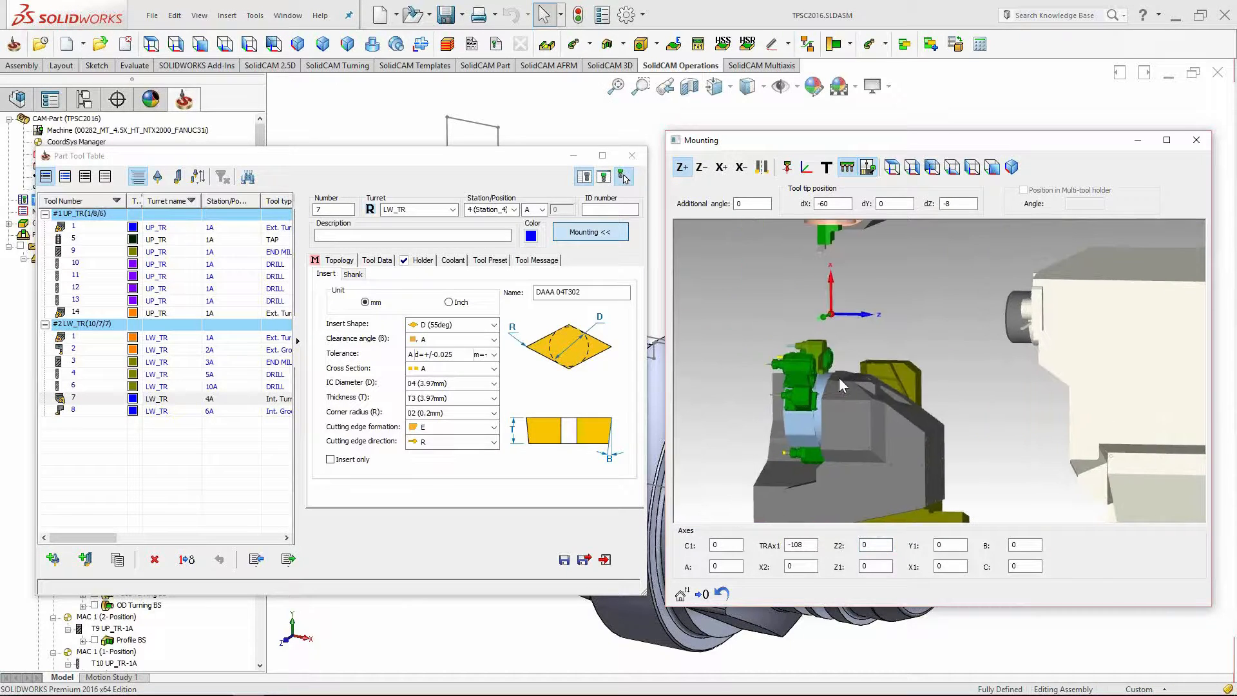
Try shifting tool 7's tip position dX to -56 and return it to -60.
scroll(872, 369, "up", 10)
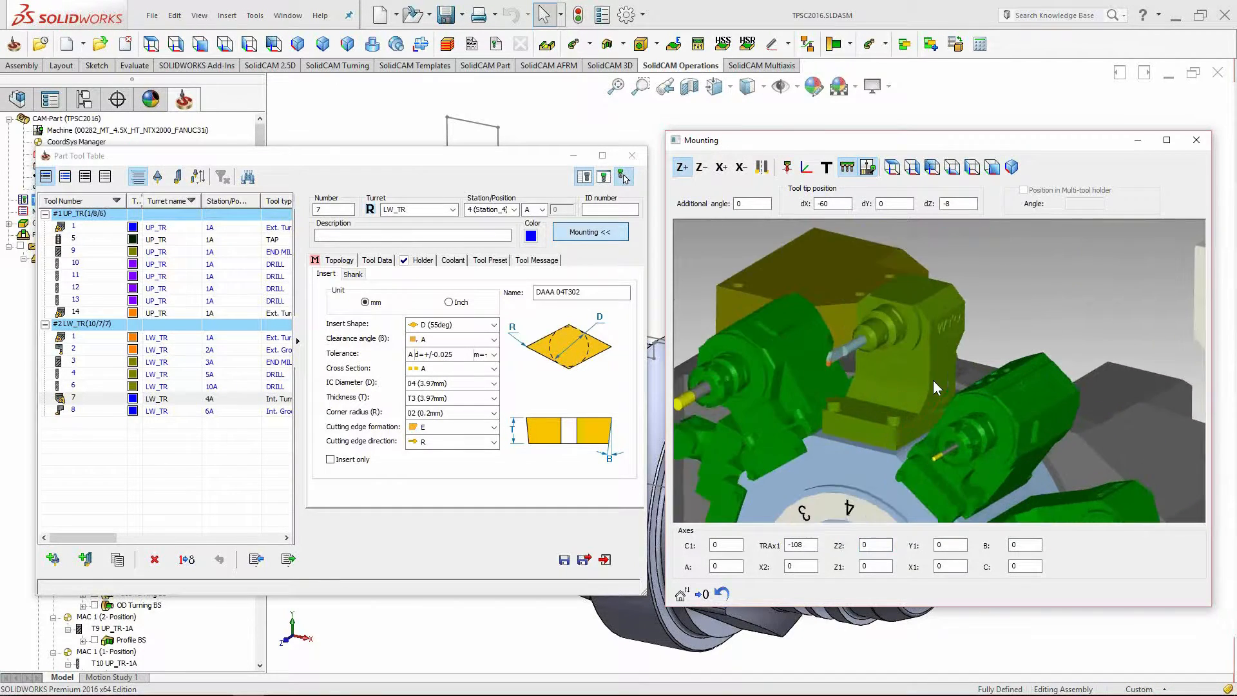
scroll(941, 382, "up", 8)
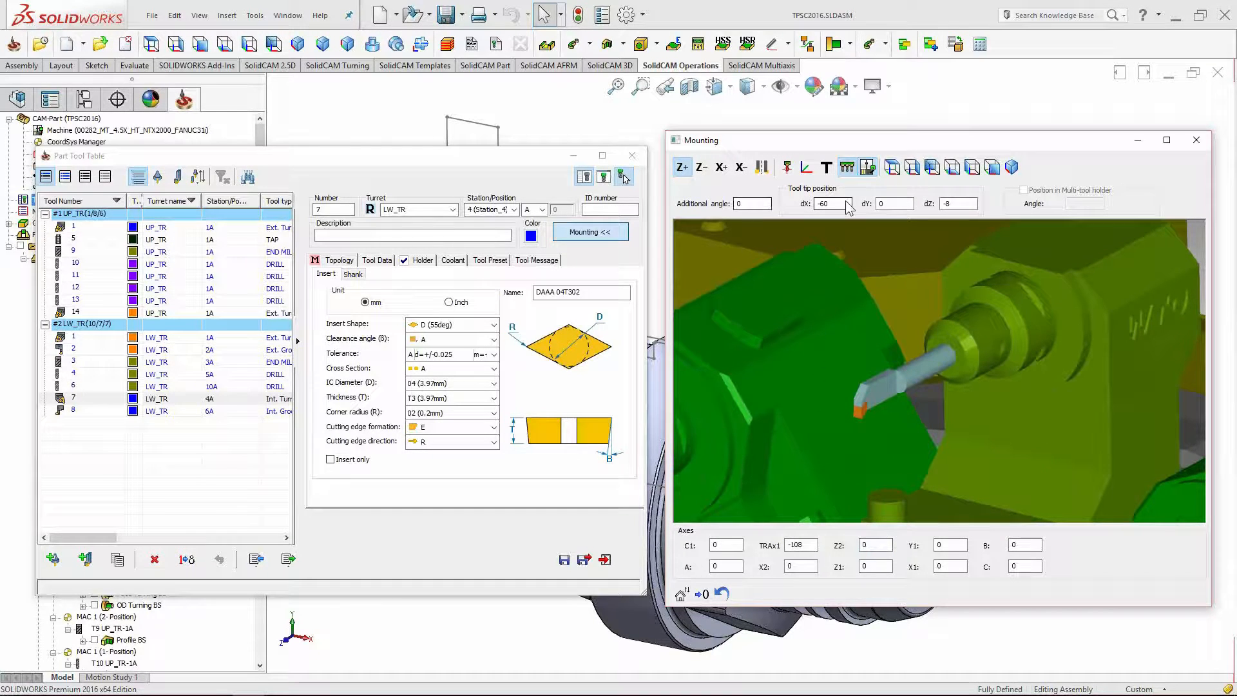
left_click_drag(767, 203, 700, 212)
left_click_drag(845, 204, 814, 204)
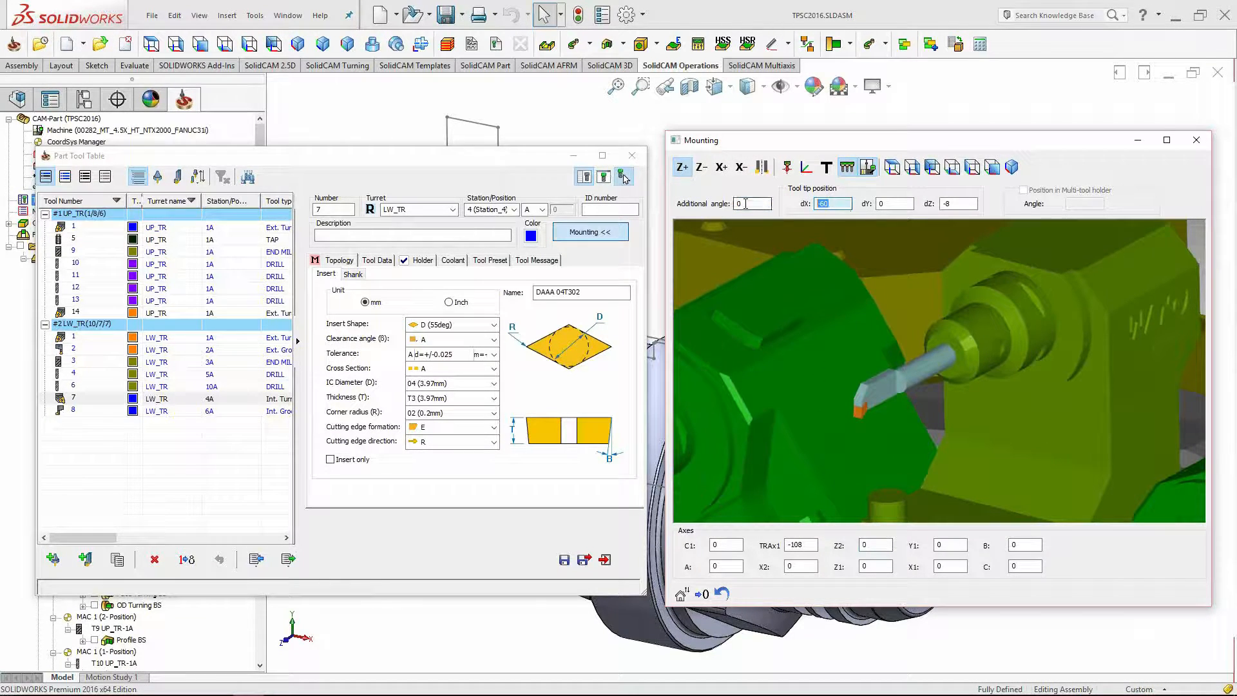
left_click(840, 202)
scroll(839, 205, "down", 1)
scroll(839, 206, "up", 5)
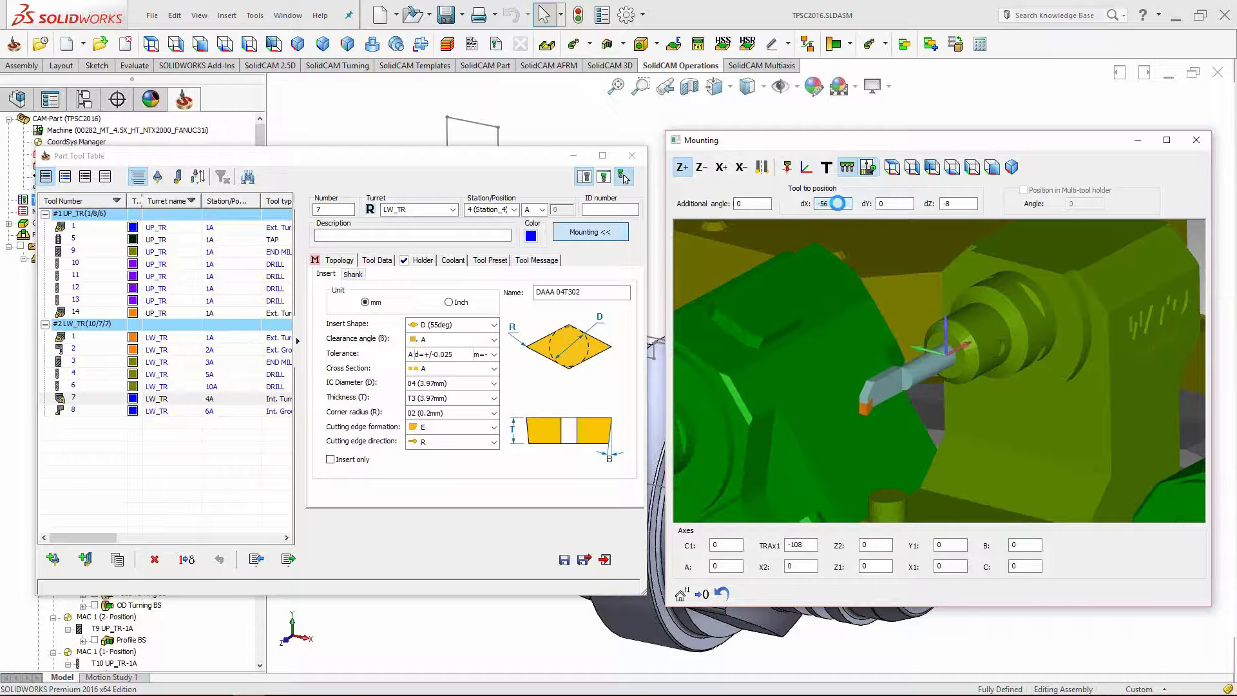
scroll(838, 204, "down", 2)
scroll(839, 203, "up", 6)
scroll(839, 204, "down", 10)
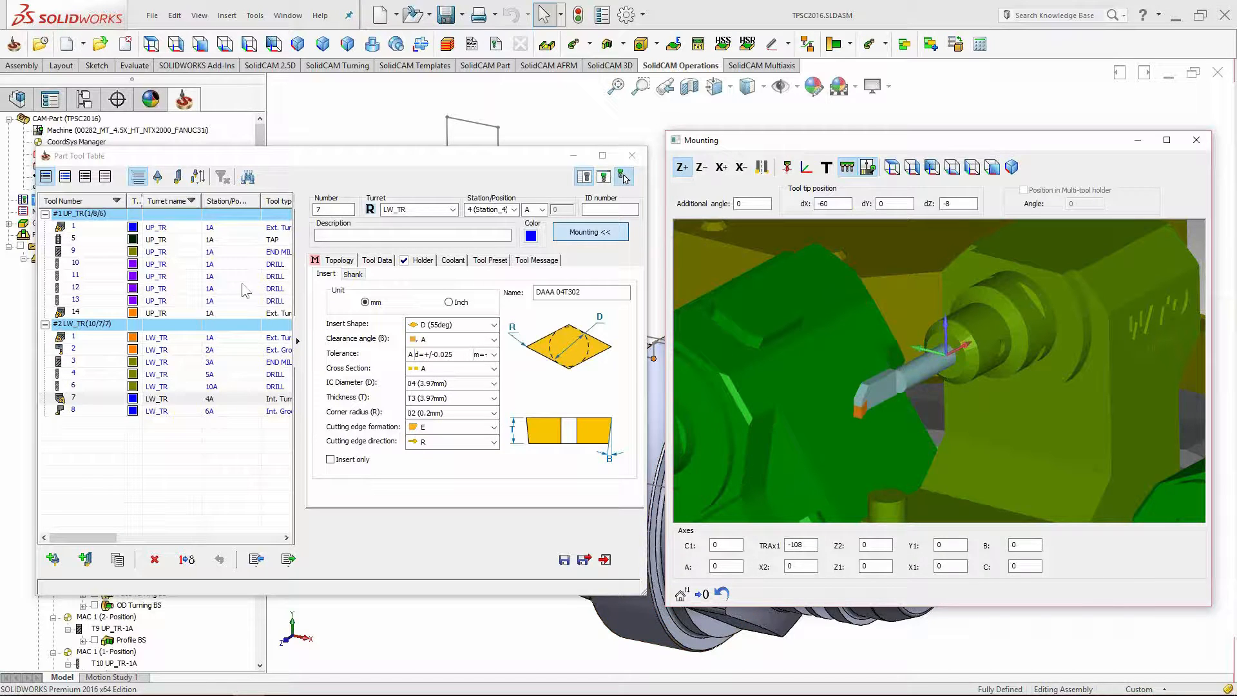
Select end mill 3 on LW_TR station 3A and inspect its mounting on the lower turret.
scroll(875, 301, "up", 3)
middle_click_drag(875, 300, 935, 390, "ctrl")
scroll(934, 390, "up", 3)
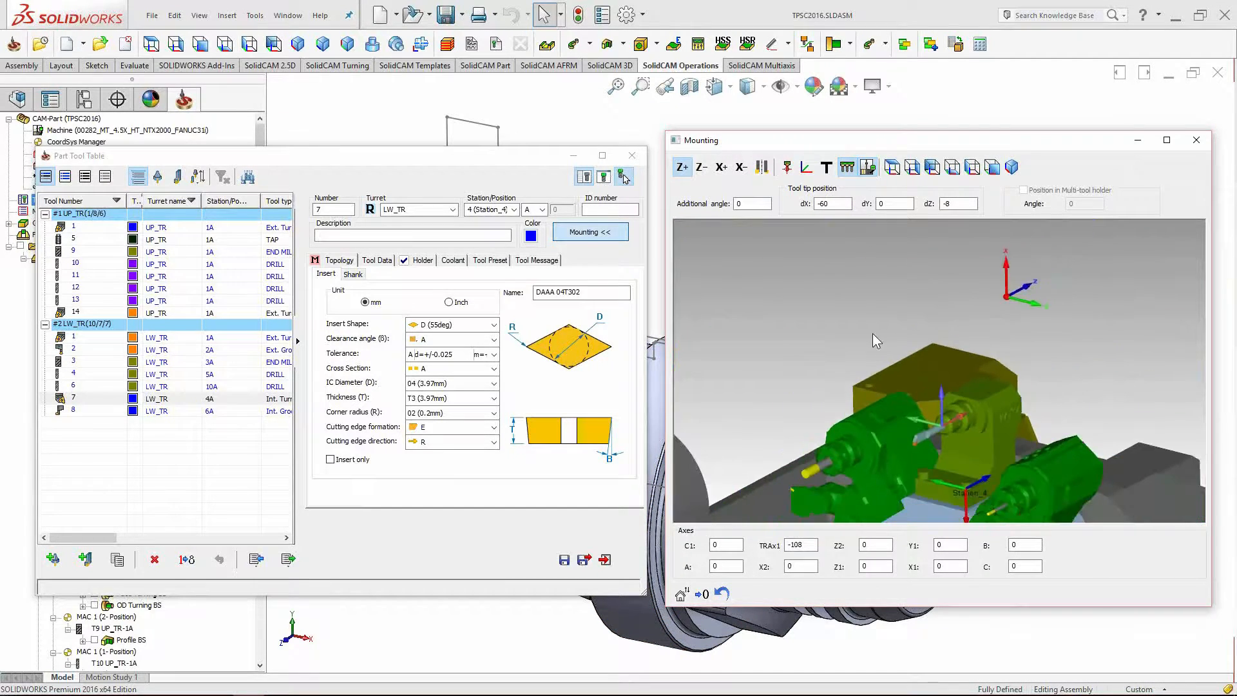
middle_click_drag(872, 334, 864, 281, "ctrl")
scroll(884, 389, "down", 3)
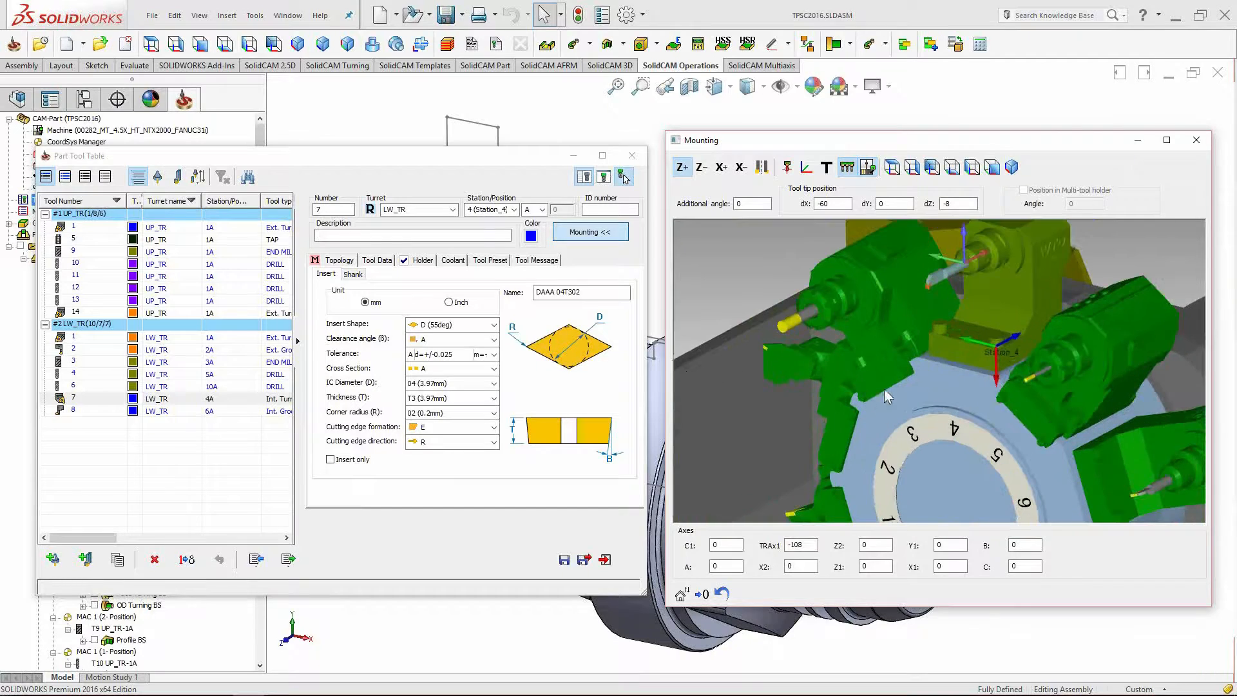
left_click(81, 362)
middle_click_drag(945, 370, 997, 404)
scroll(996, 404, "down", 2)
Set the outside holder length (OHL) of end mill 3 on LW_TR to 55 mm.
double_click(476, 409)
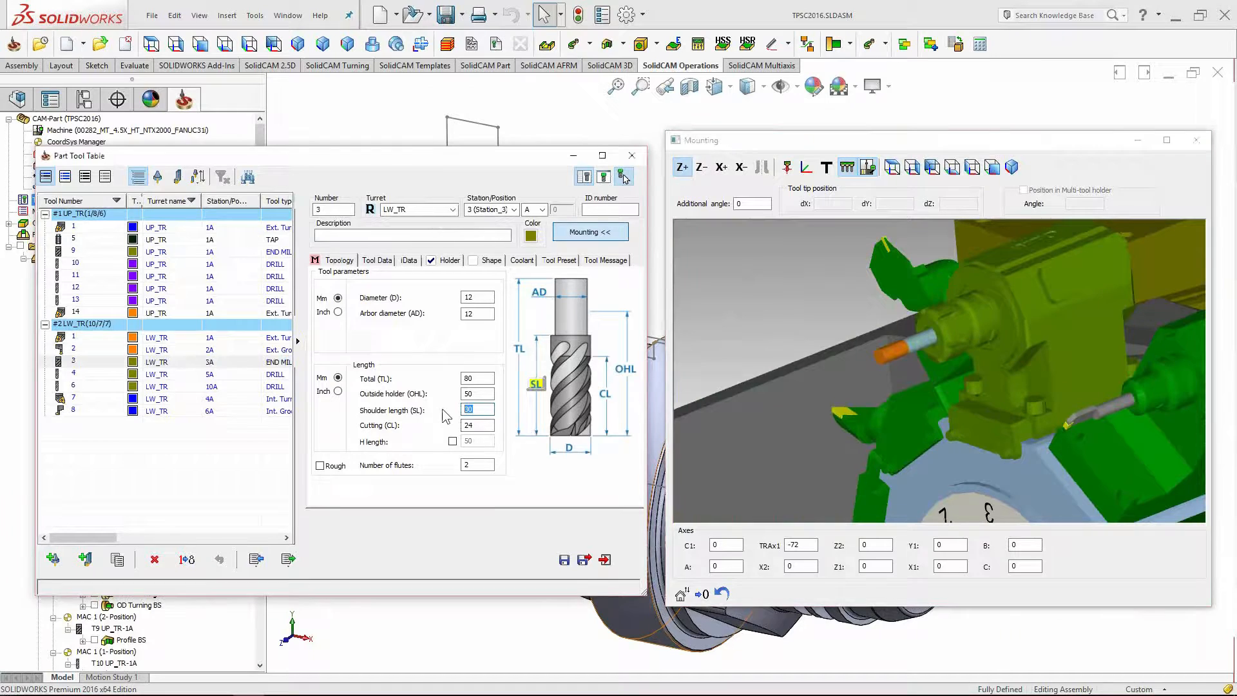
type("55")
key("shift+Tab")
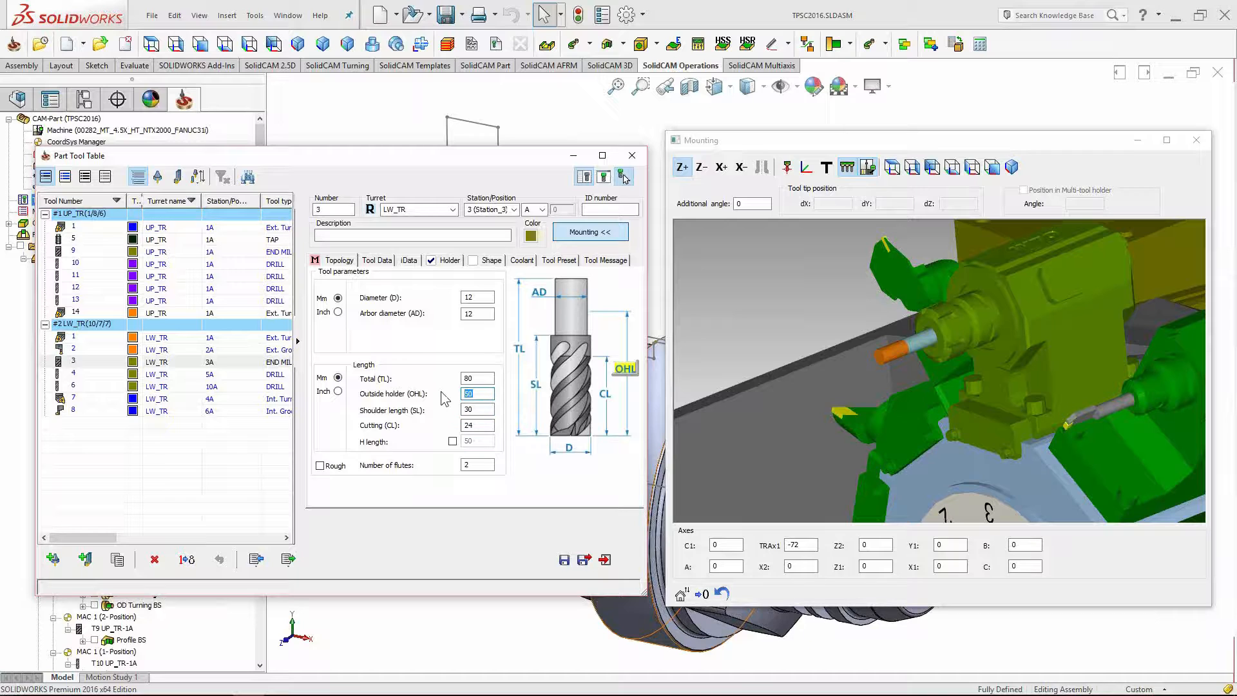
type("55")
left_click(909, 276)
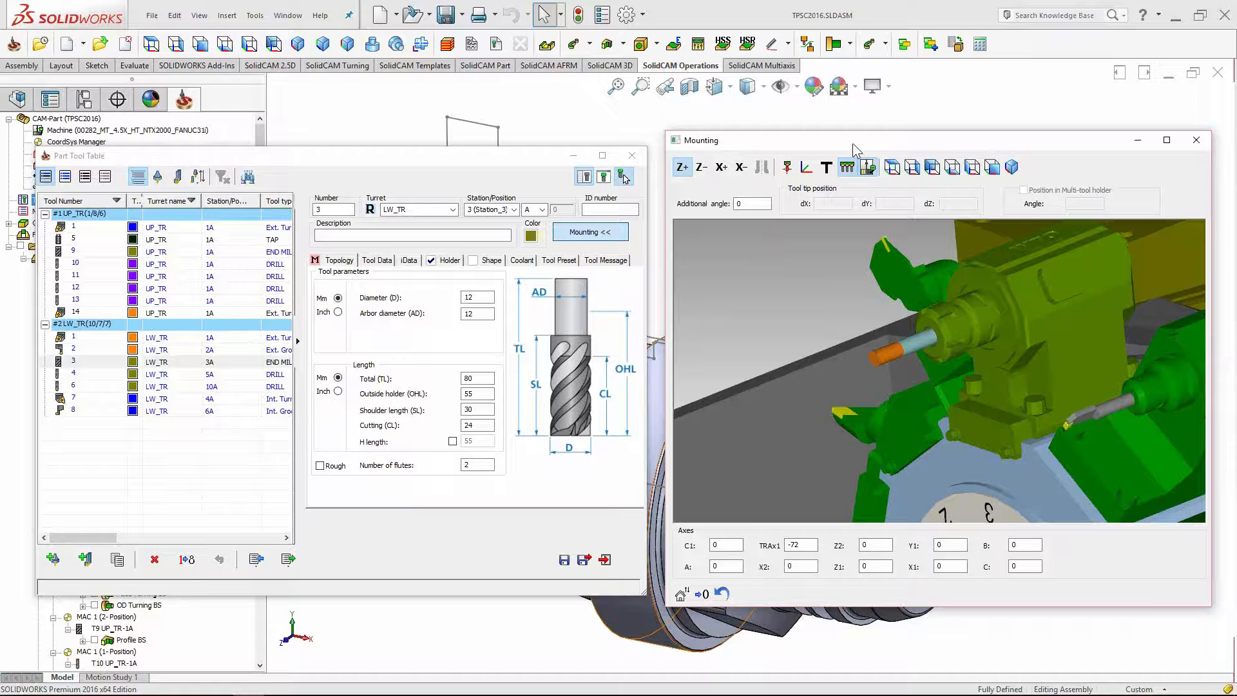
Inspect end mill 3's mounting on the lower turret and exit the part tool table.
scroll(1037, 324, "down", 4)
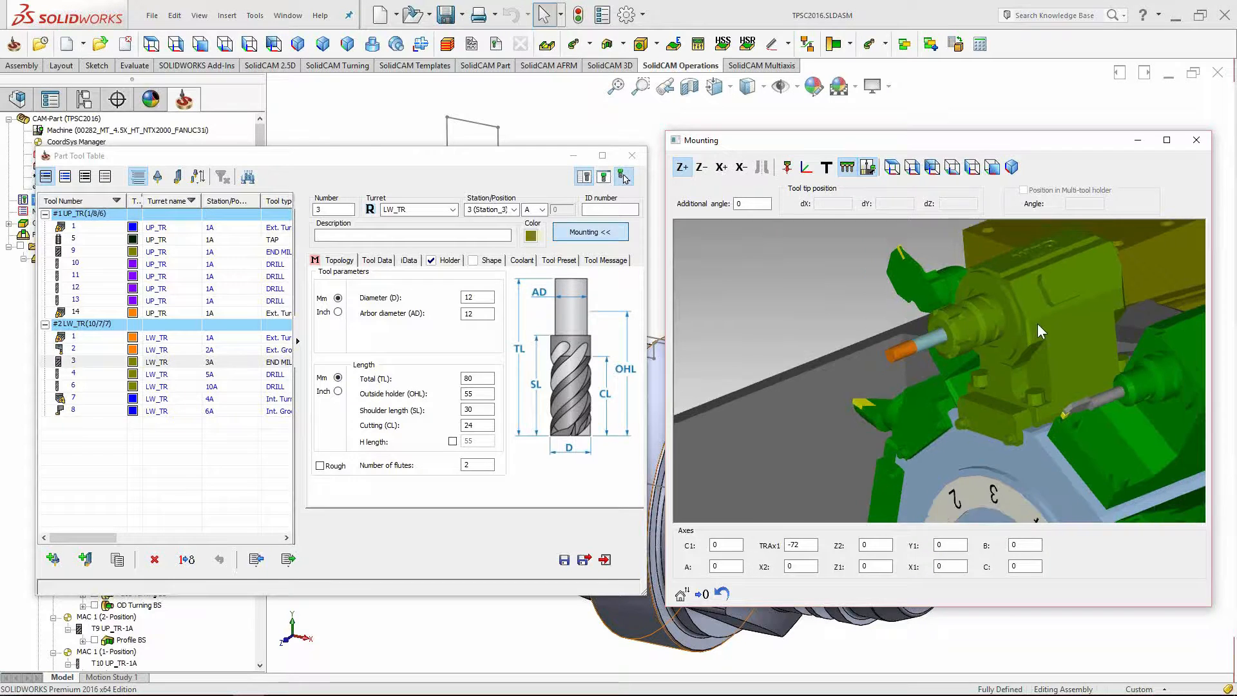
middle_click_drag(1037, 324, 931, 321)
scroll(947, 329, "down", 2)
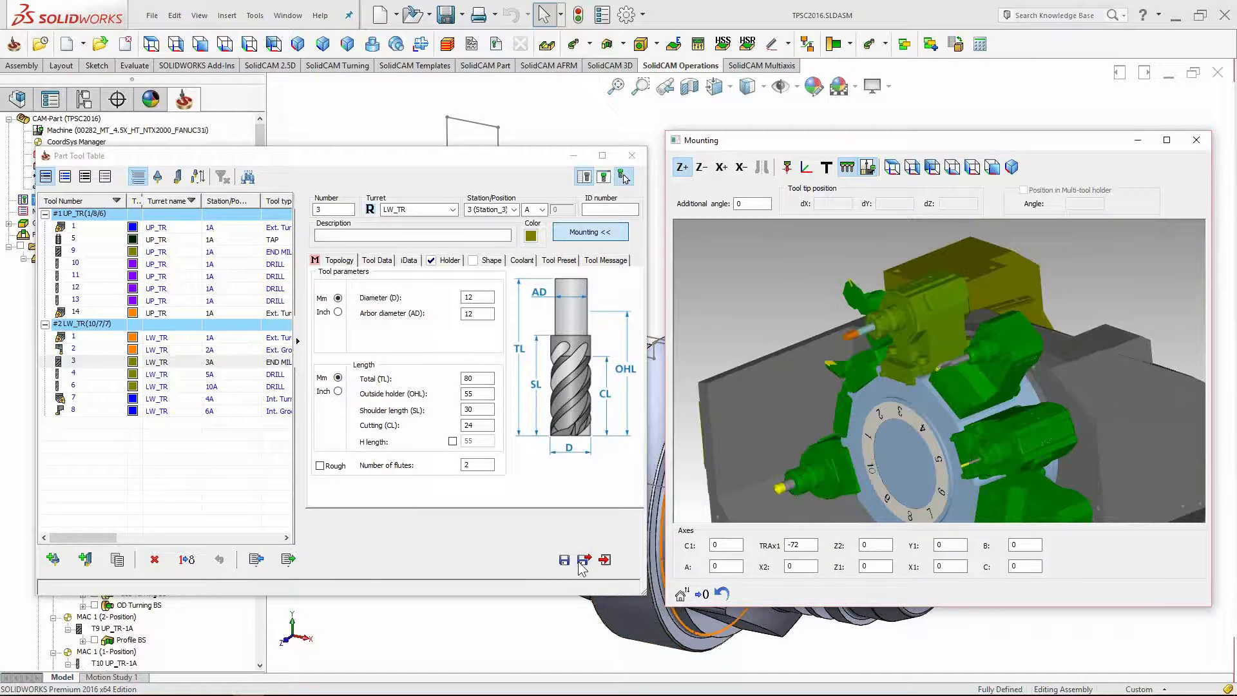
left_click(602, 562)
left_click(509, 476)
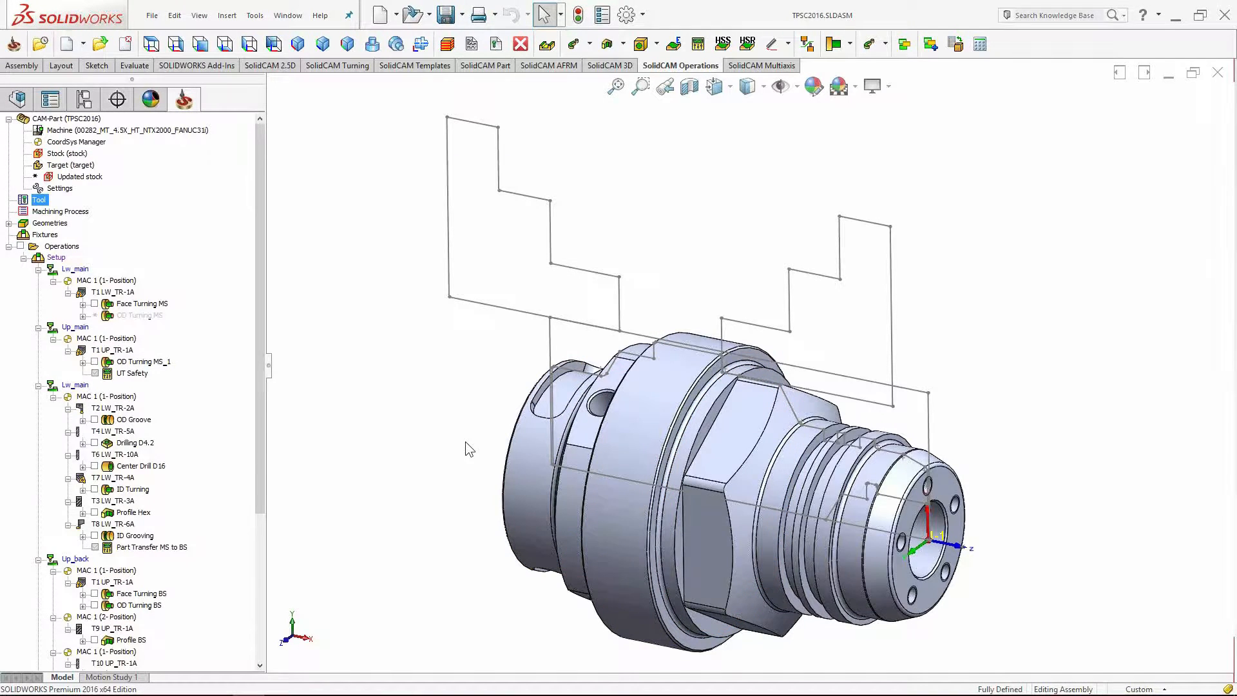
Open the OD Turning BS operation under Up_back and display its machine view.
left_click_drag(261, 303, 261, 357)
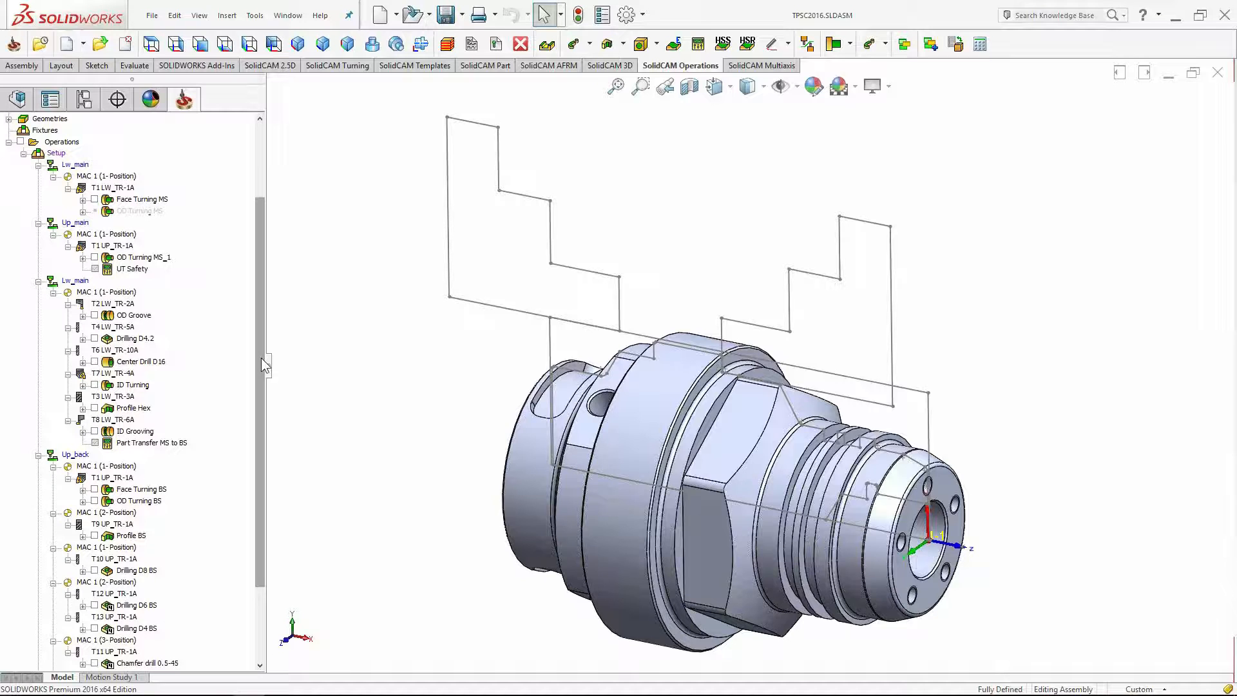
double_click(126, 502)
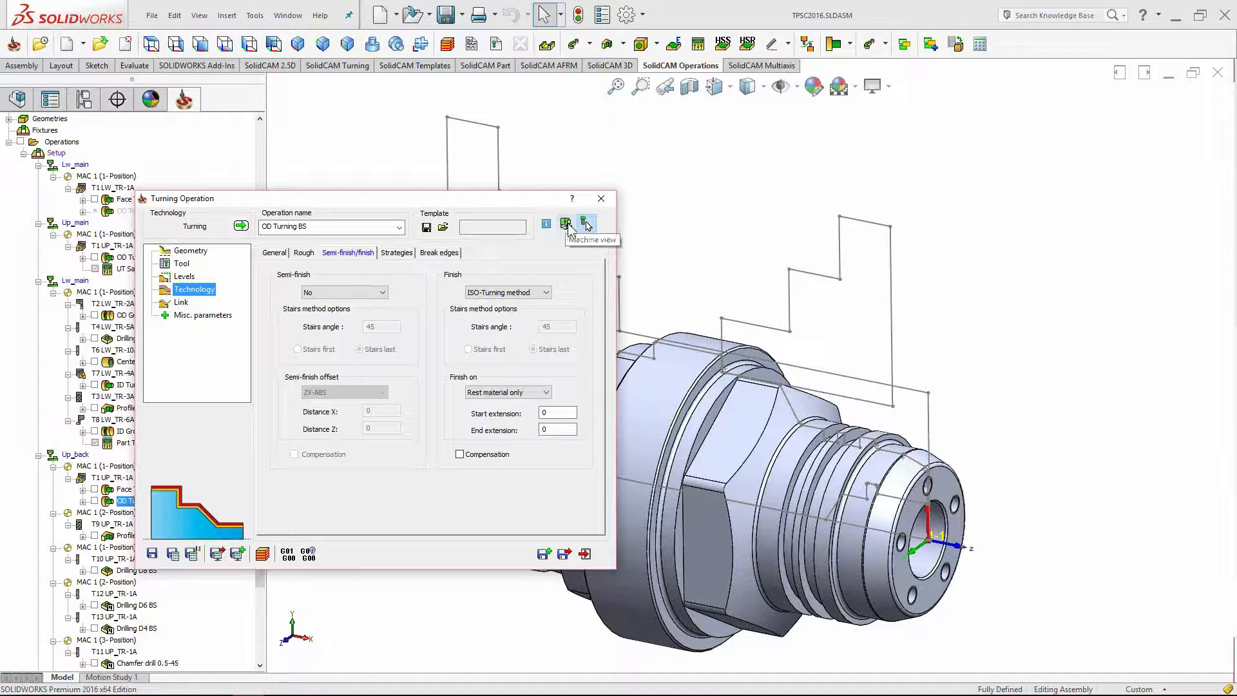
left_click(587, 225)
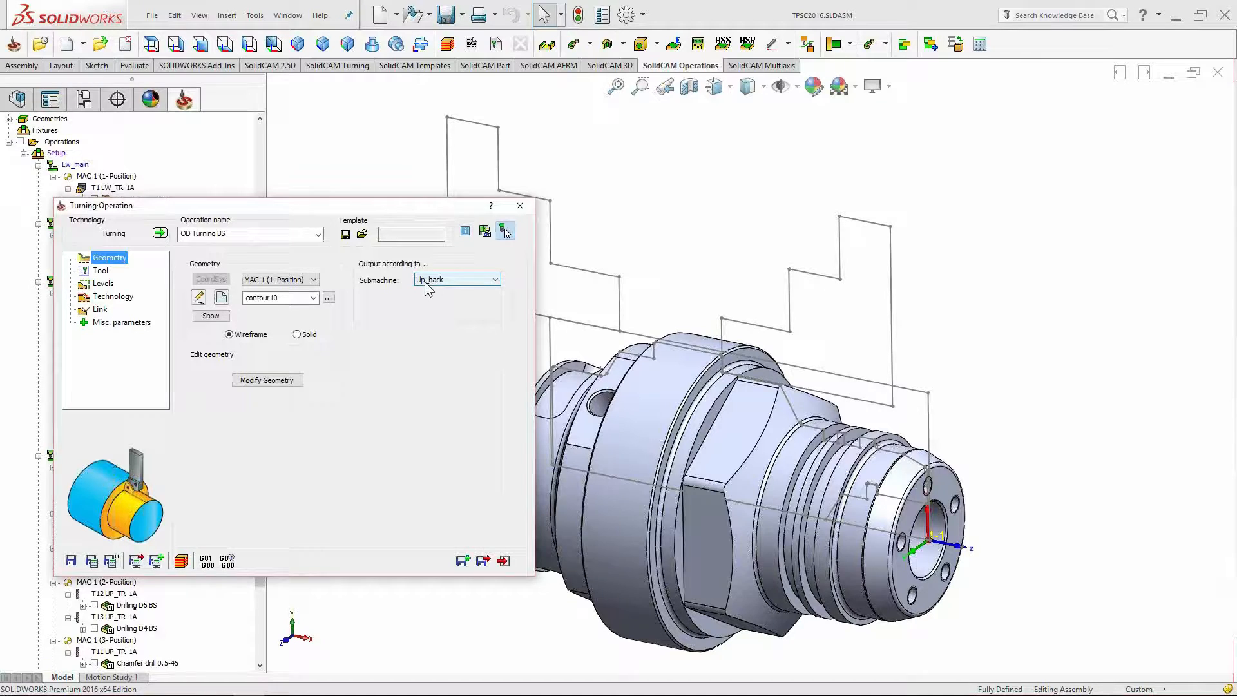
left_click(484, 232)
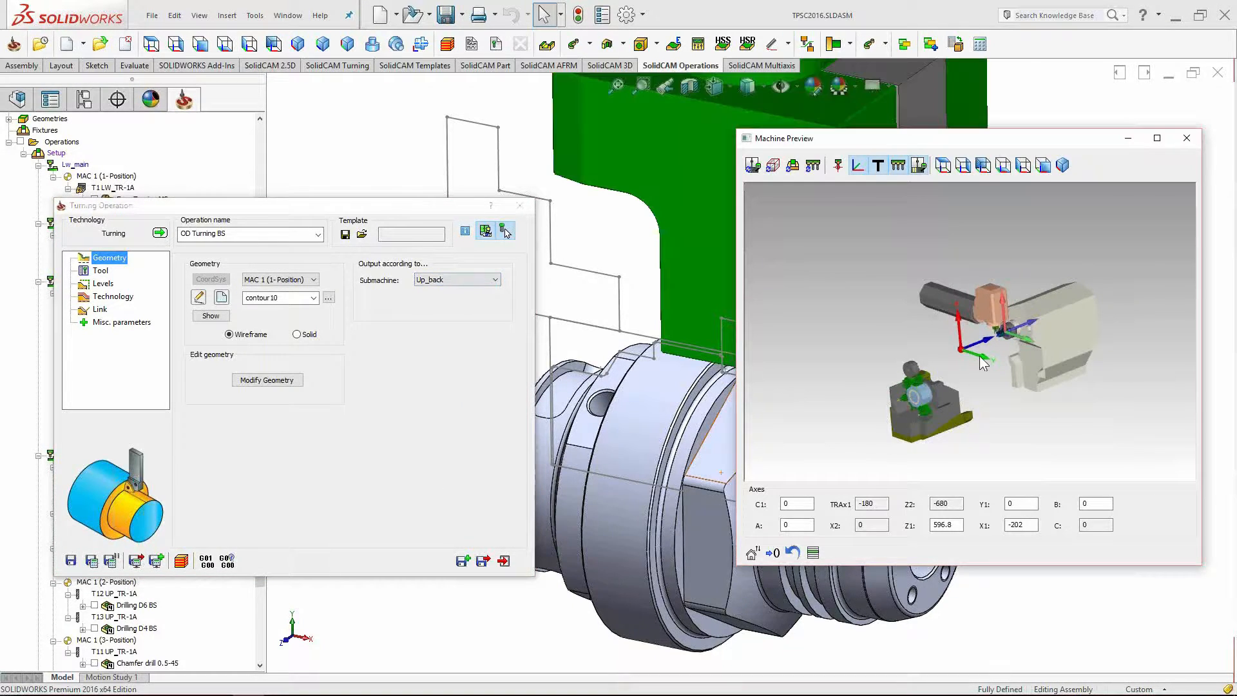
Examine the upper turret tool at the back spindle in an enlarged machine preview, with the operation dialog arranged clear of it.
scroll(981, 356, "up", 3)
middle_click_drag(967, 385, 915, 384)
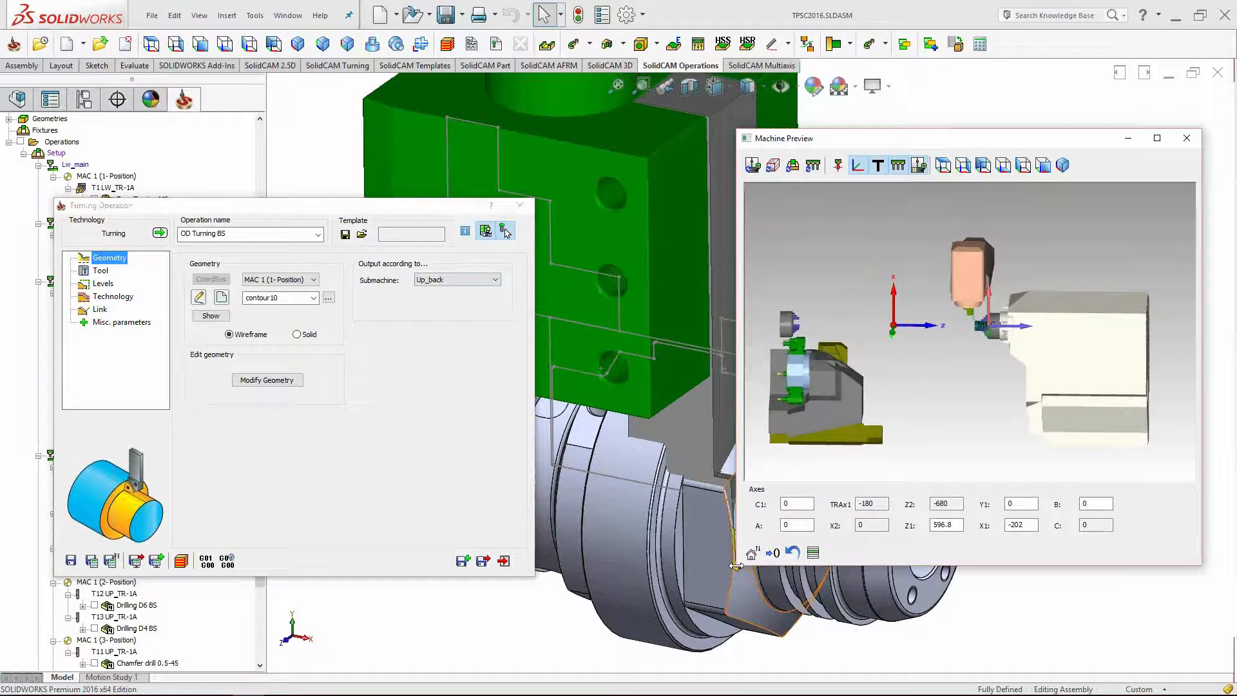
left_click_drag(737, 566, 576, 565)
scroll(838, 351, "up", 2)
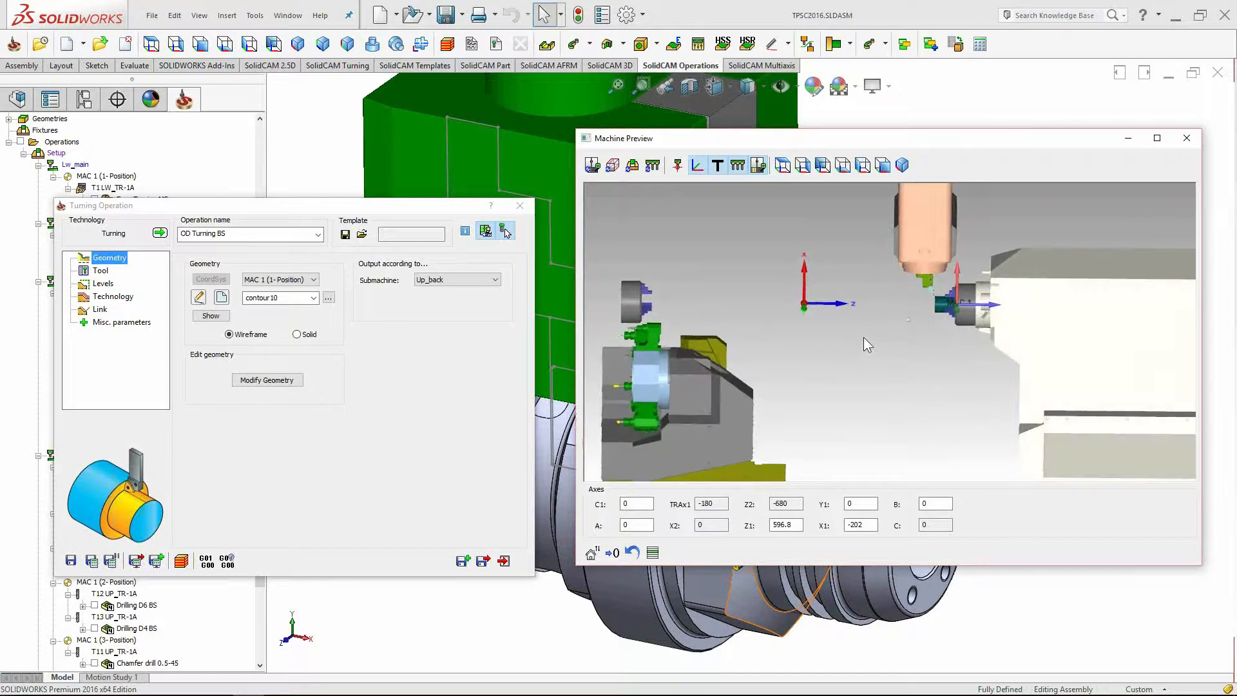
scroll(909, 345, "up", 2)
scroll(981, 261, "up", 3)
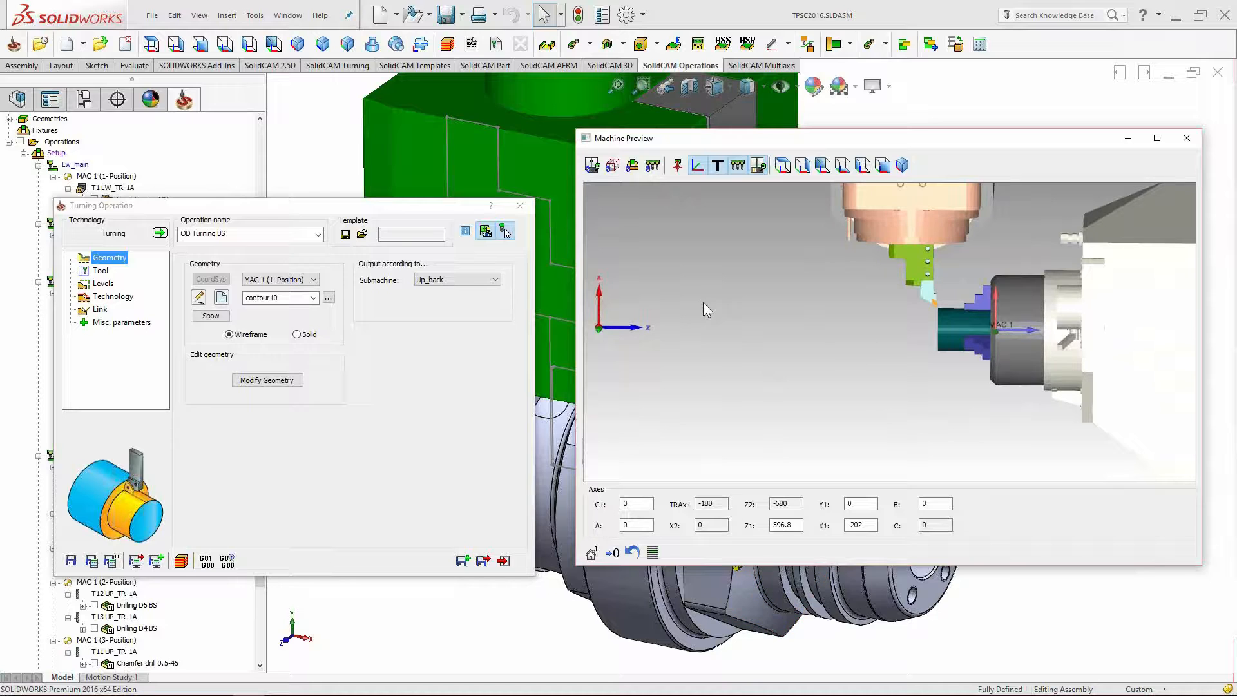
left_click_drag(393, 207, 443, 165)
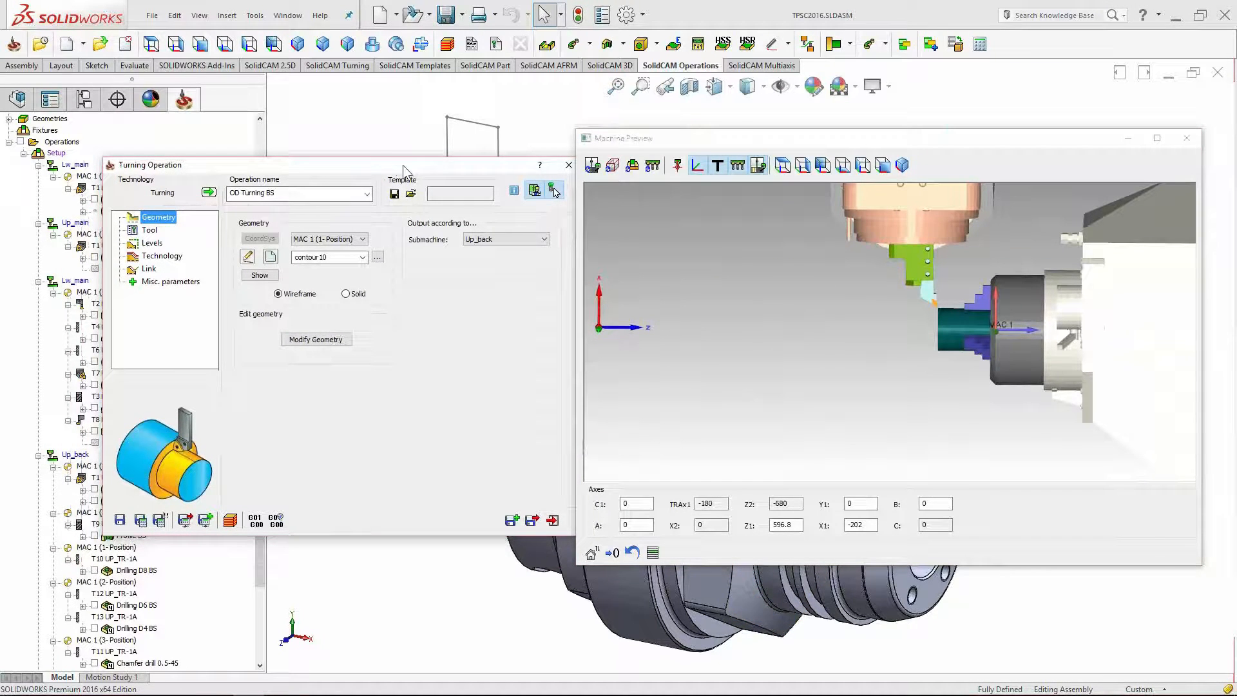
left_click_drag(404, 165, 381, 164)
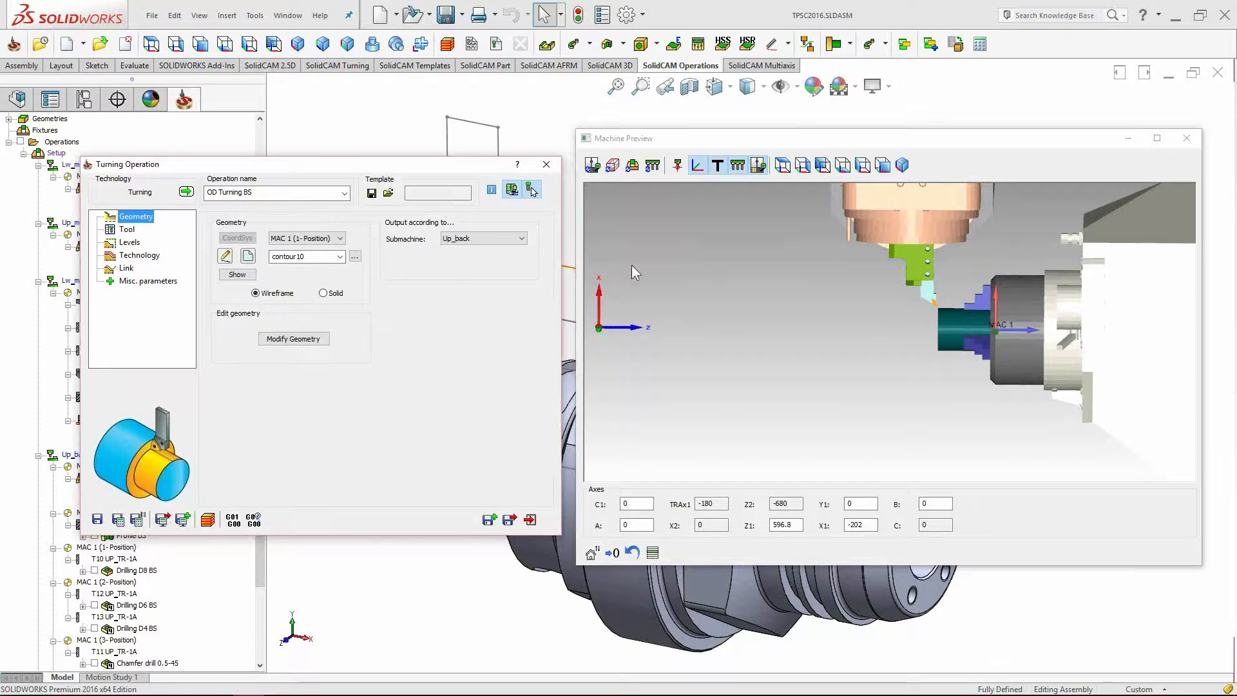
Show the finished target part instead of the stock in the machine preview and inspect it in the back spindle chuck.
scroll(977, 327, "up", 5)
scroll(977, 339, "down", 2)
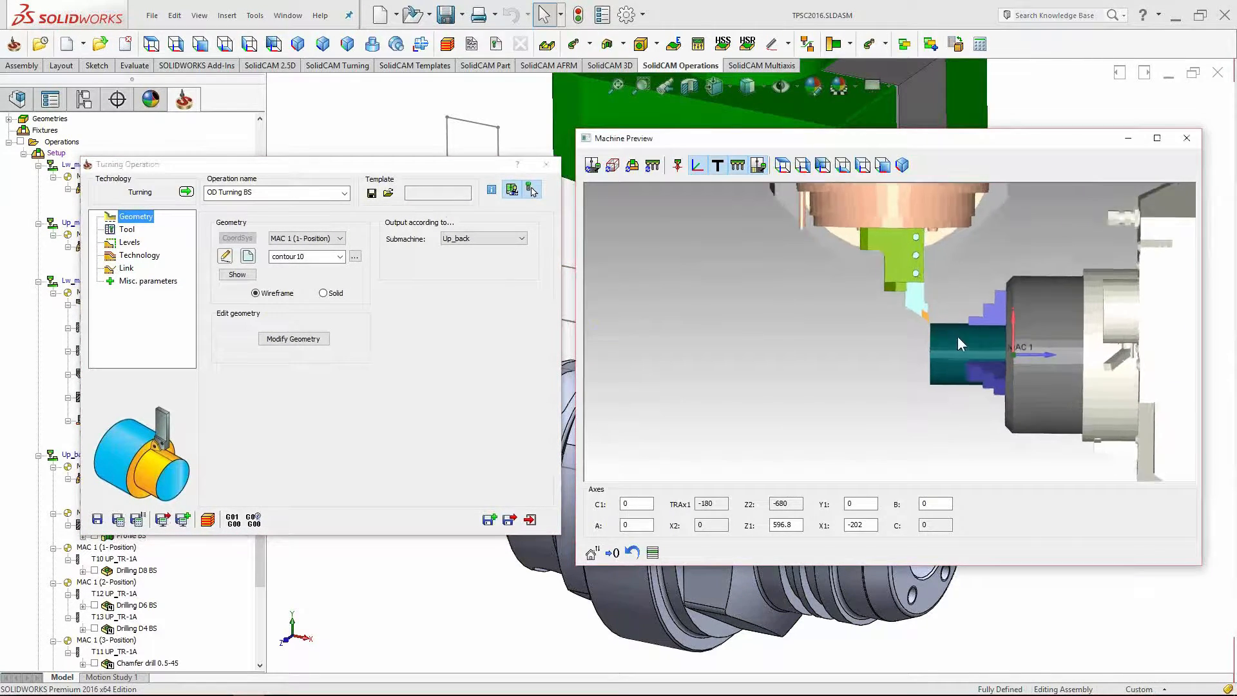
scroll(958, 336, "up", 2)
left_click(612, 166)
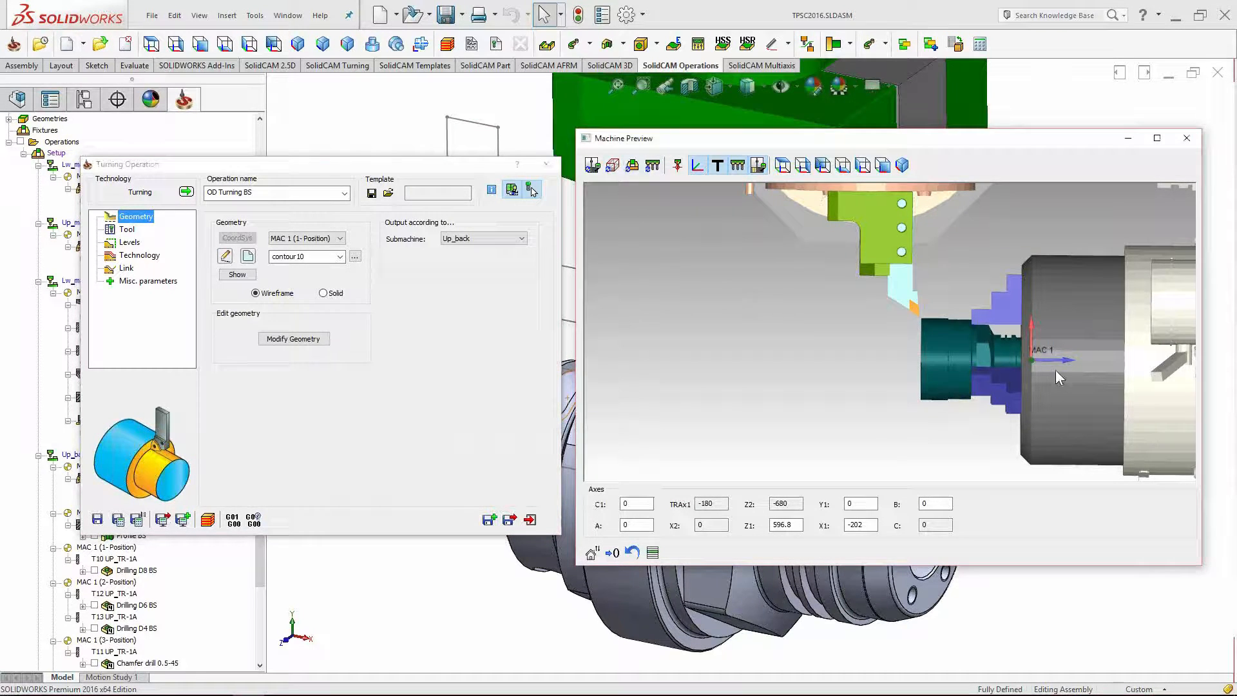
scroll(1055, 370, "up", 3)
scroll(979, 346, "down", 1)
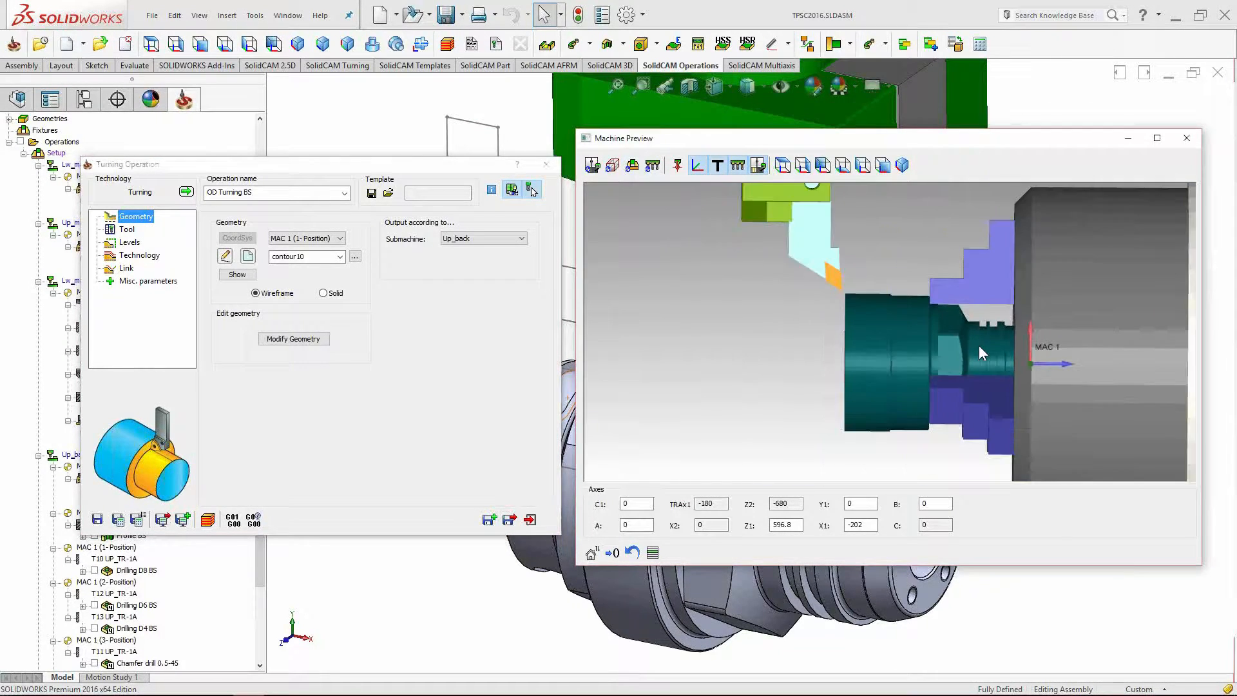
scroll(980, 346, "down", 5)
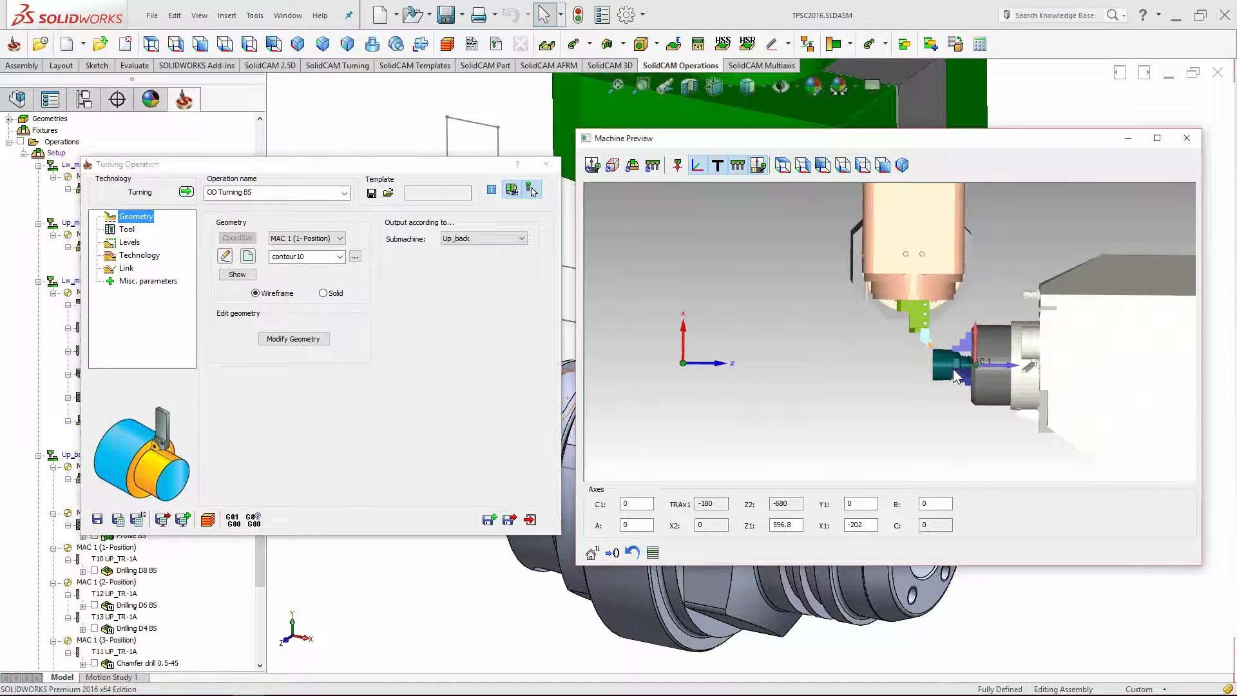
Try jogging the C1 and A axes in the machine preview and return both to 0.
left_click(627, 505)
double_click(624, 503)
left_click(634, 526)
left_click(642, 504)
left_click(640, 525)
scroll(640, 526, "down", 1)
scroll(640, 528, "down", 10)
scroll(640, 528, "up", 12)
scroll(642, 527, "down", 3)
scroll(642, 527, "up", 1)
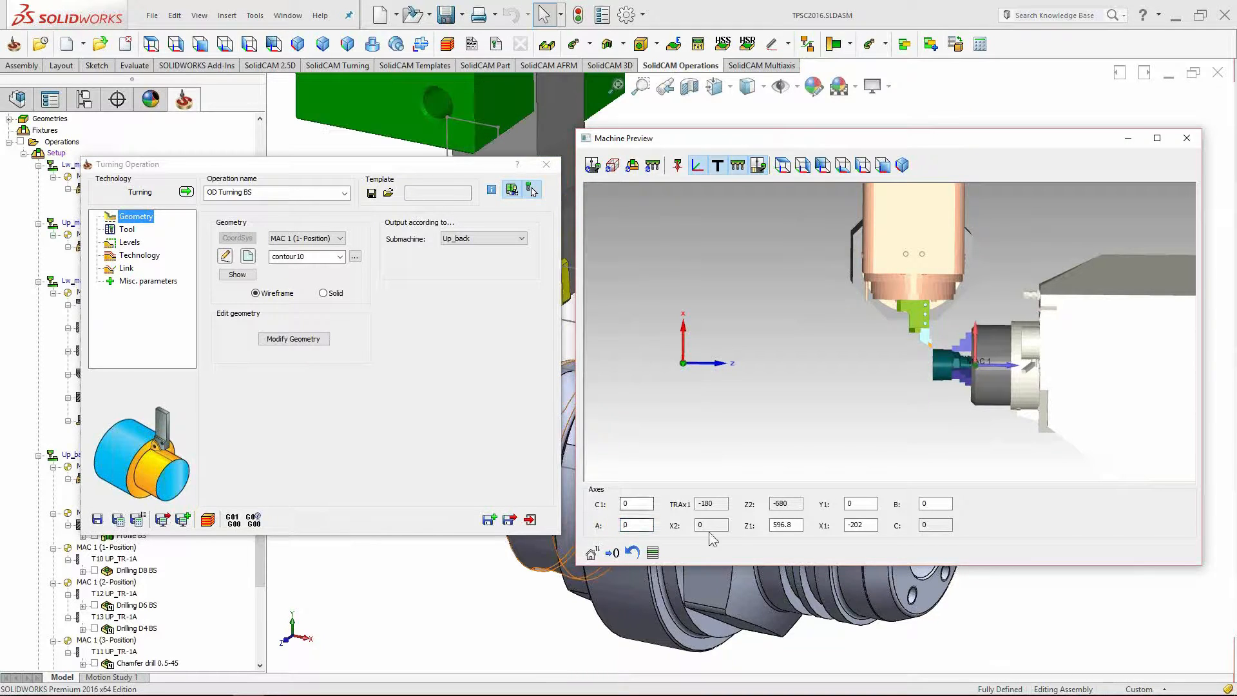
double_click(787, 525)
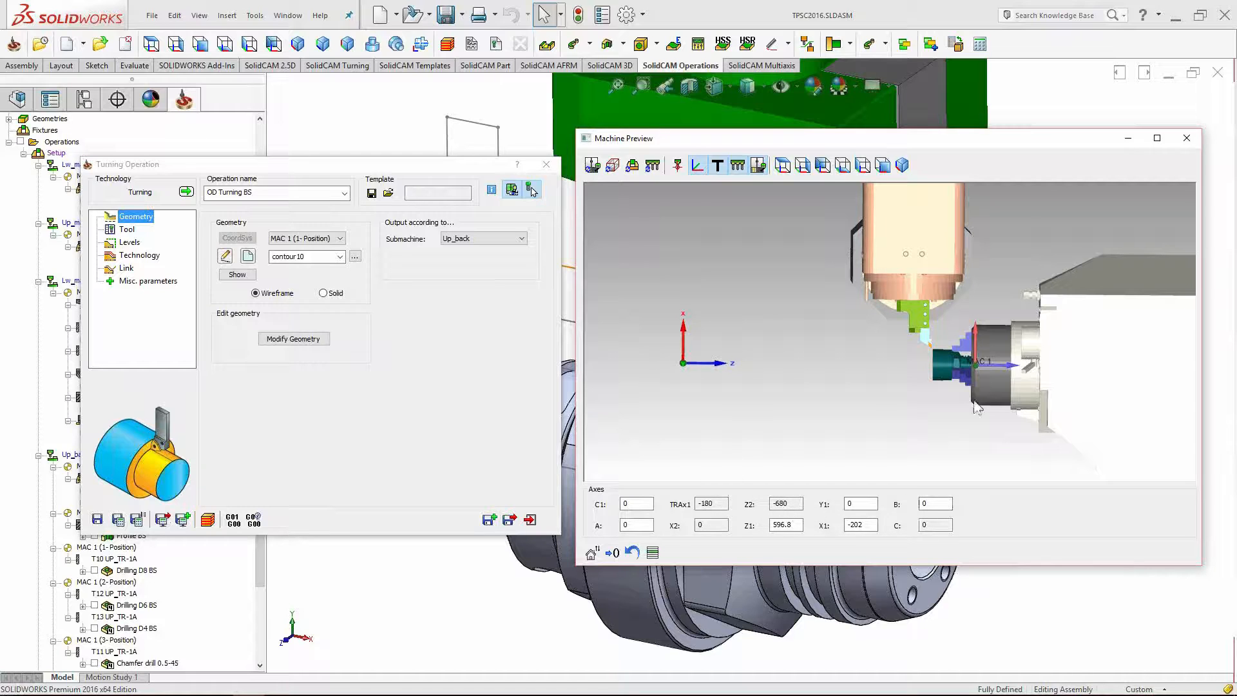
View the whole back spindle setup, close the machine preview, and save and exit the OD Turning BS operation.
scroll(922, 383, "down", 5)
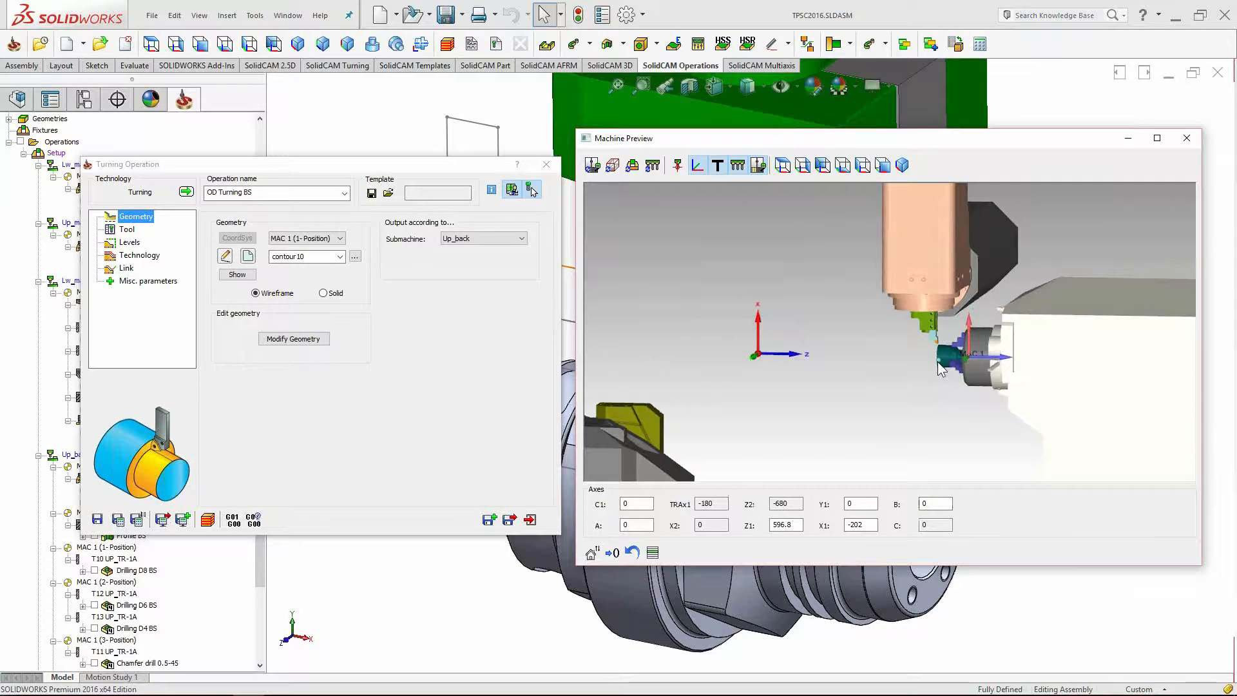
mouse_move(921, 377)
middle_mouse_down()
mouse_move(909, 384)
mouse_move(919, 383)
middle_mouse_up()
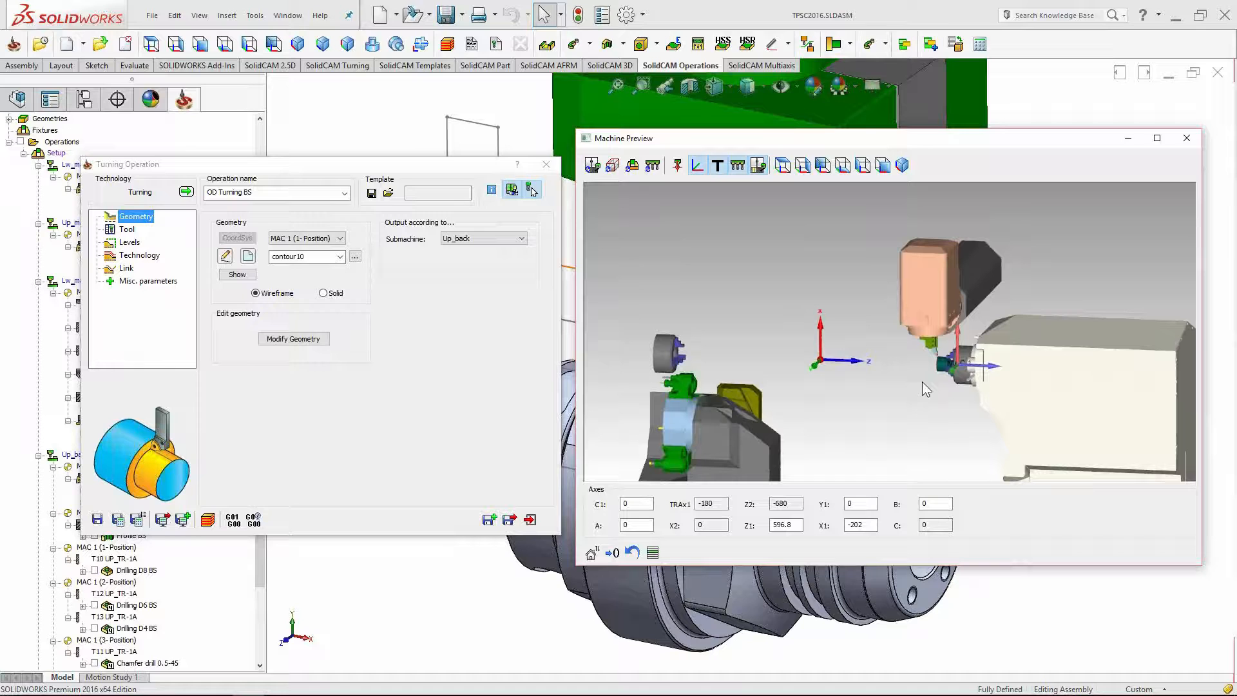
left_click(1187, 140)
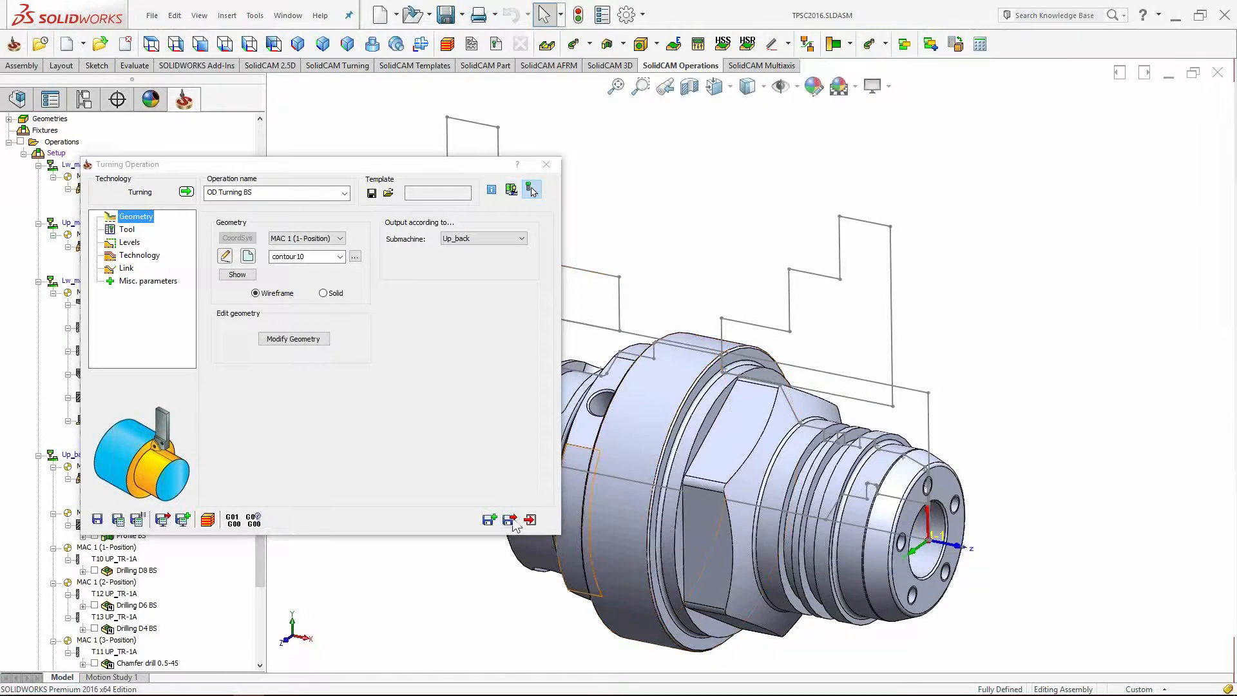
left_click(510, 520)
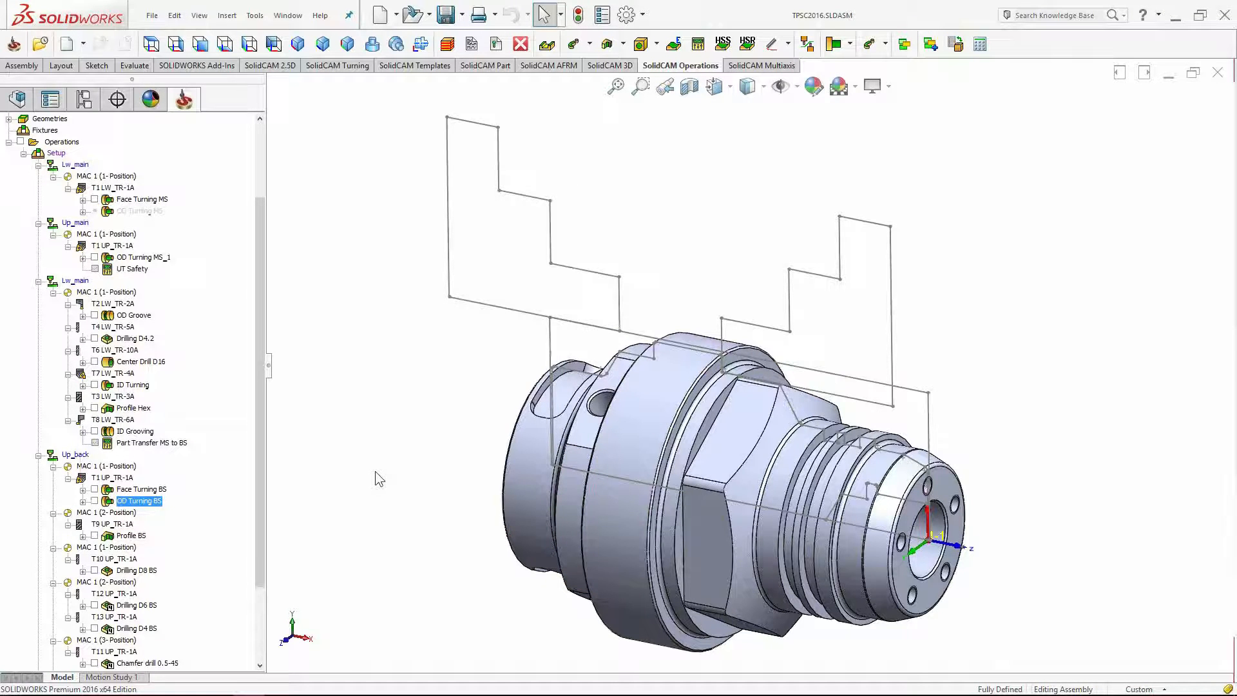
Open the Part Transfer MS to BS machine control operation and display its machine preview.
left_click(163, 444)
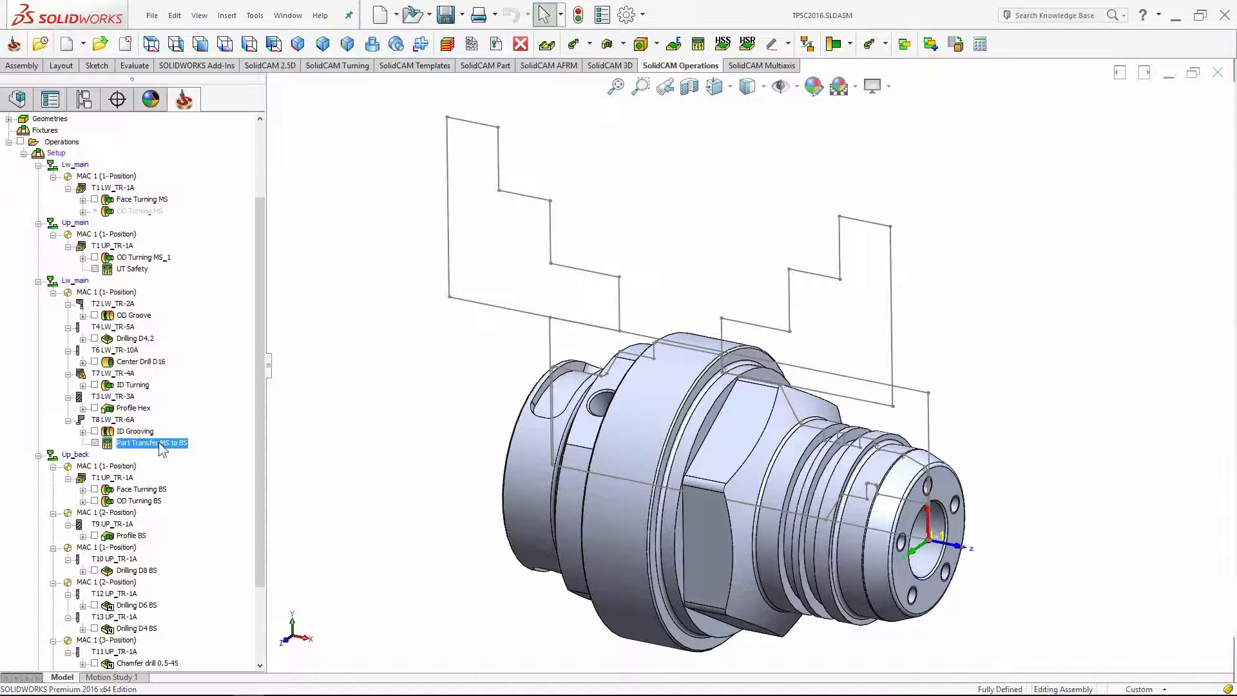
double_click(157, 443)
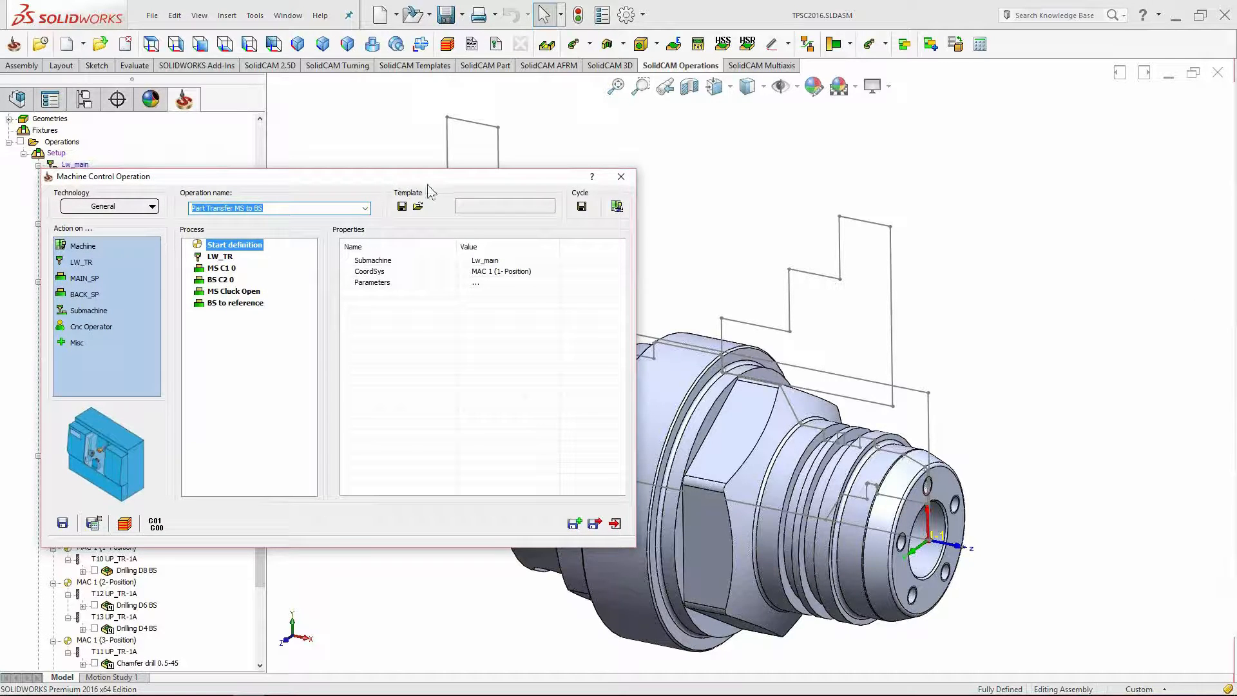
left_click(617, 207)
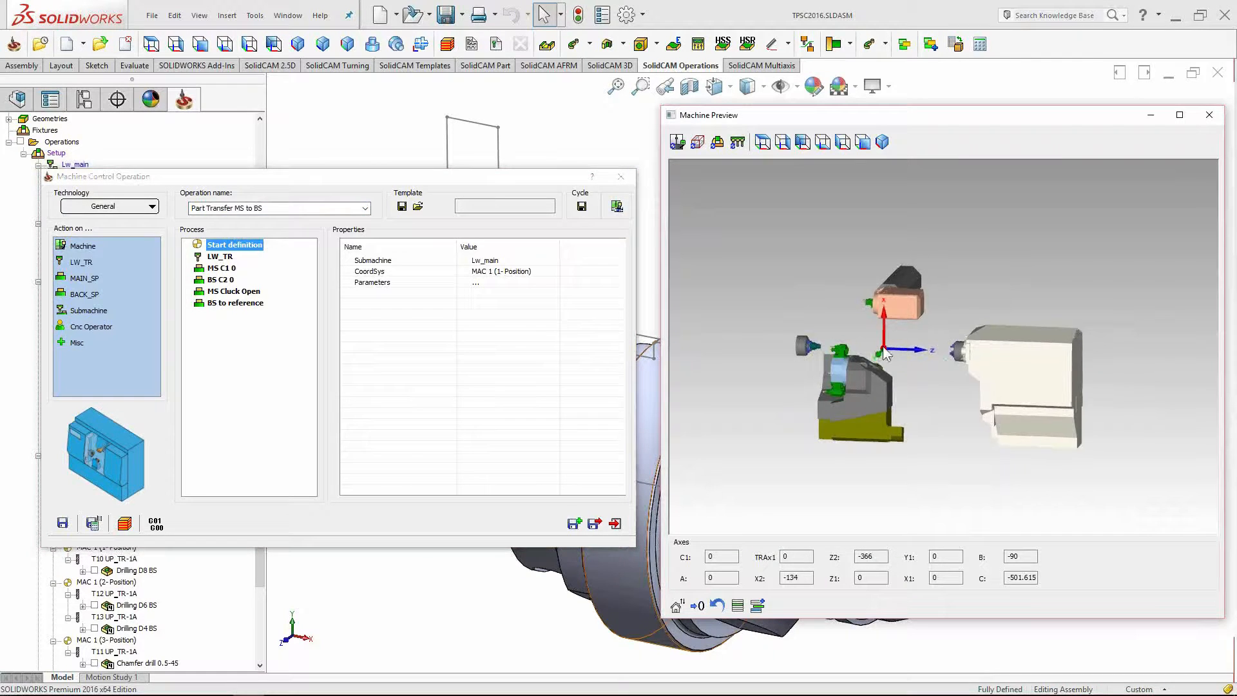
Examine the starting positions of both spindles, both turrets and the part in the part transfer preview.
scroll(887, 354, "up", 5)
middle_click_drag(981, 345, 977, 343)
scroll(827, 363, "up", 1)
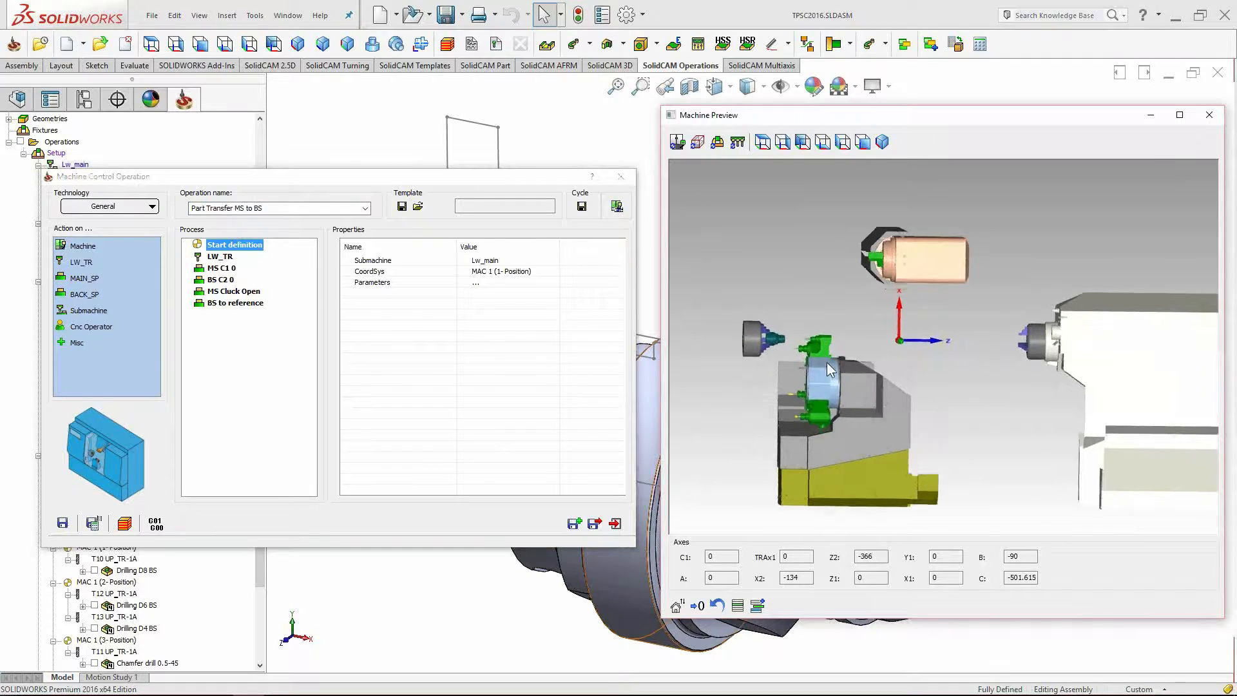
scroll(828, 365, "up", 2)
middle_click_drag(811, 342, 798, 346)
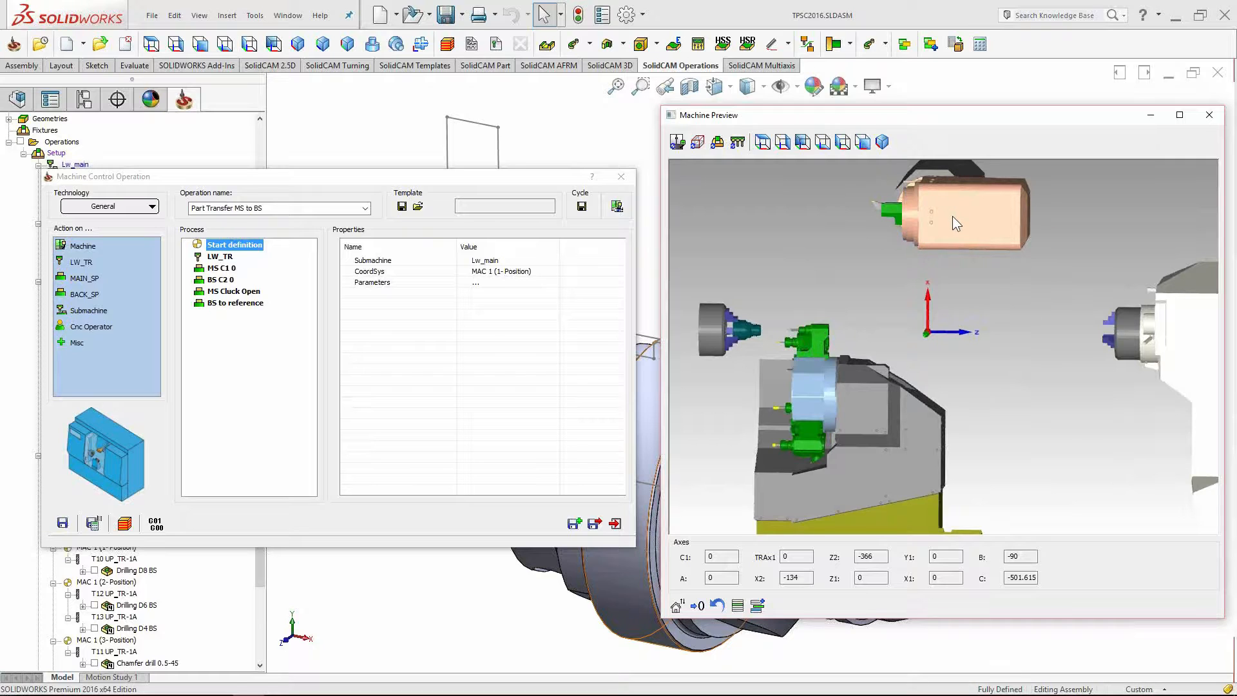
scroll(982, 352, "down", 3)
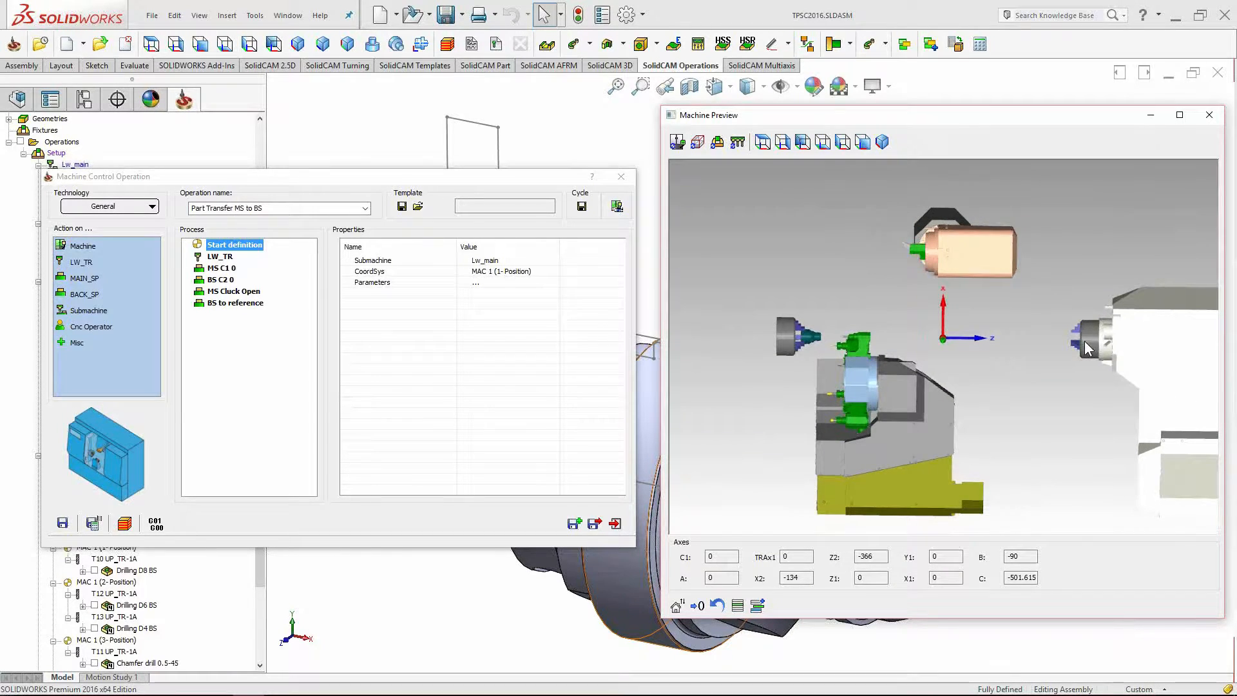
scroll(1083, 346, "up", 3)
scroll(1082, 348, "down", 2)
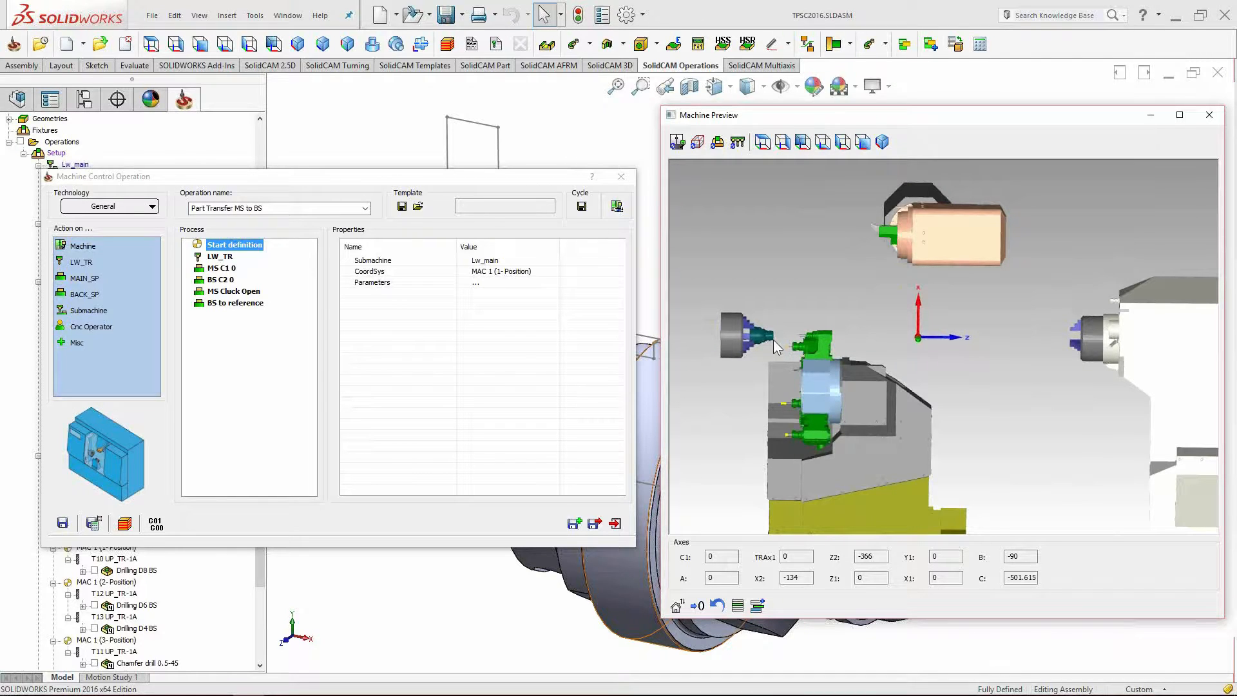
scroll(763, 338, "up", 4)
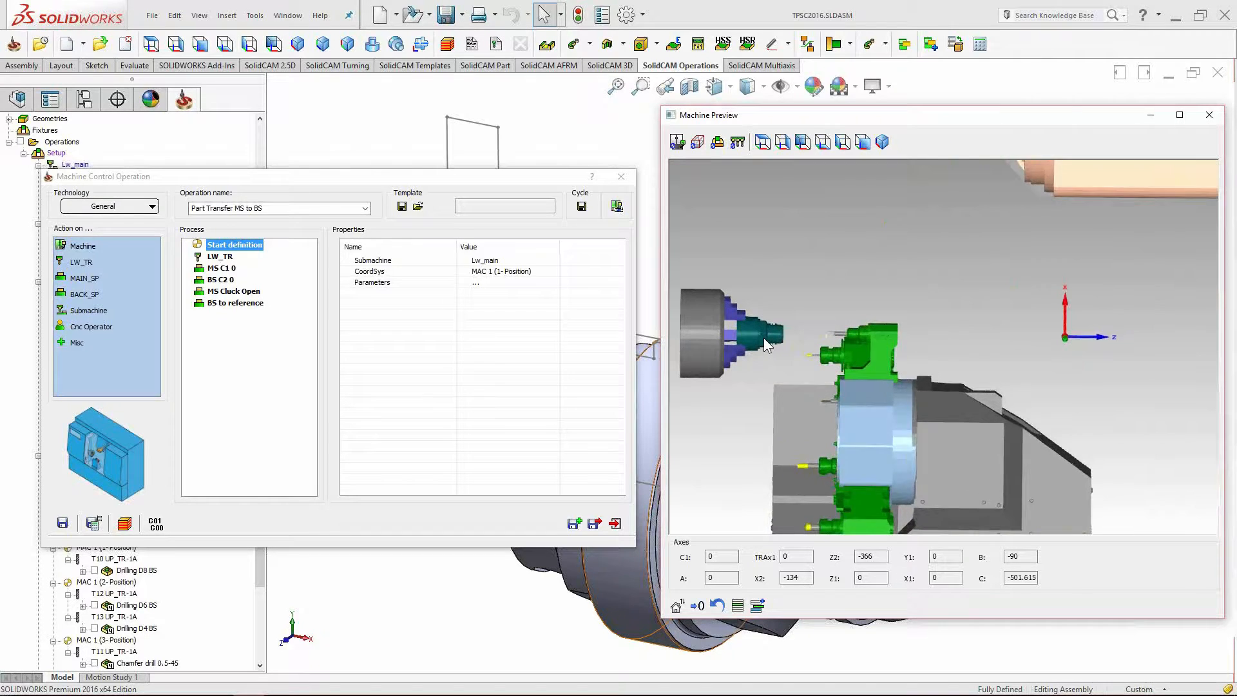
scroll(760, 336, "down", 3)
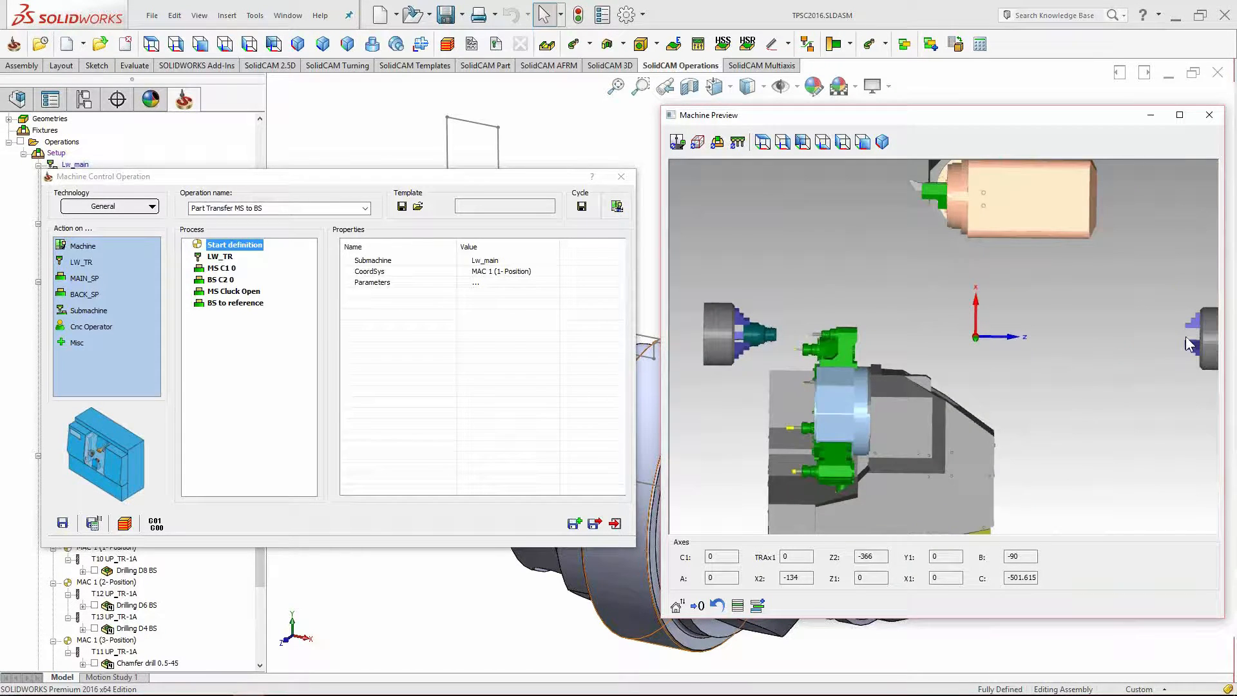
Delete all existing movement locations of the BS C2 0 device in the part transfer operation.
double_click(222, 281)
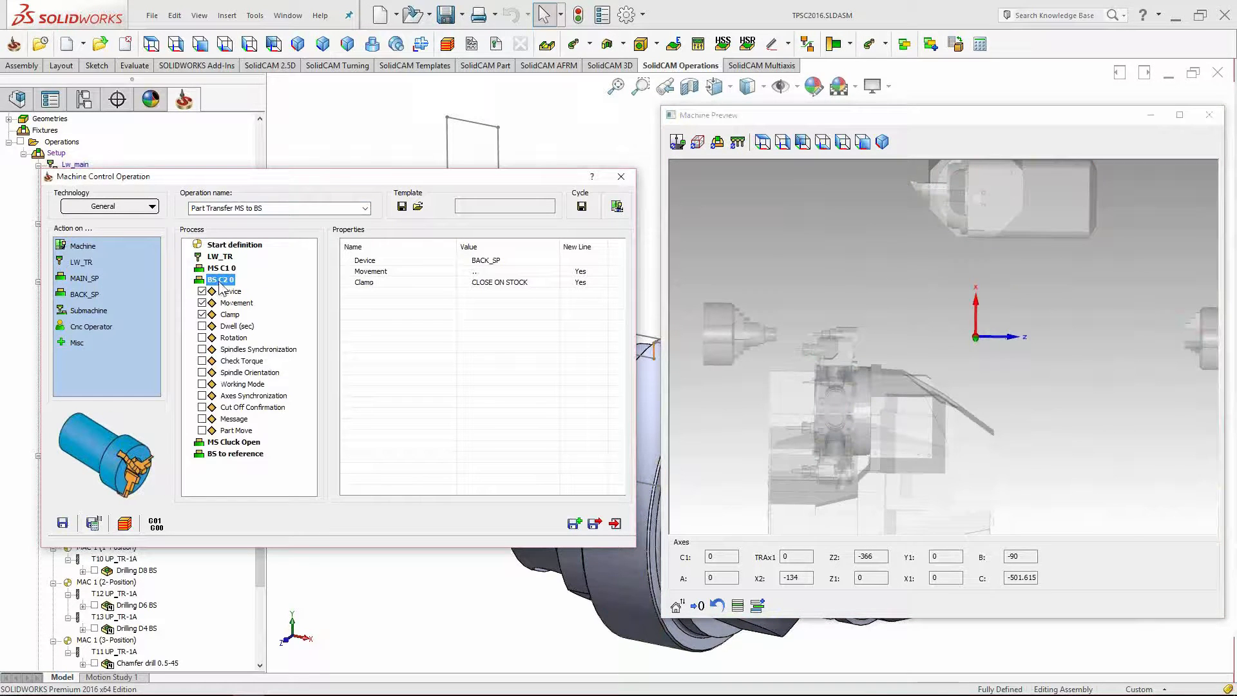
left_click(227, 301)
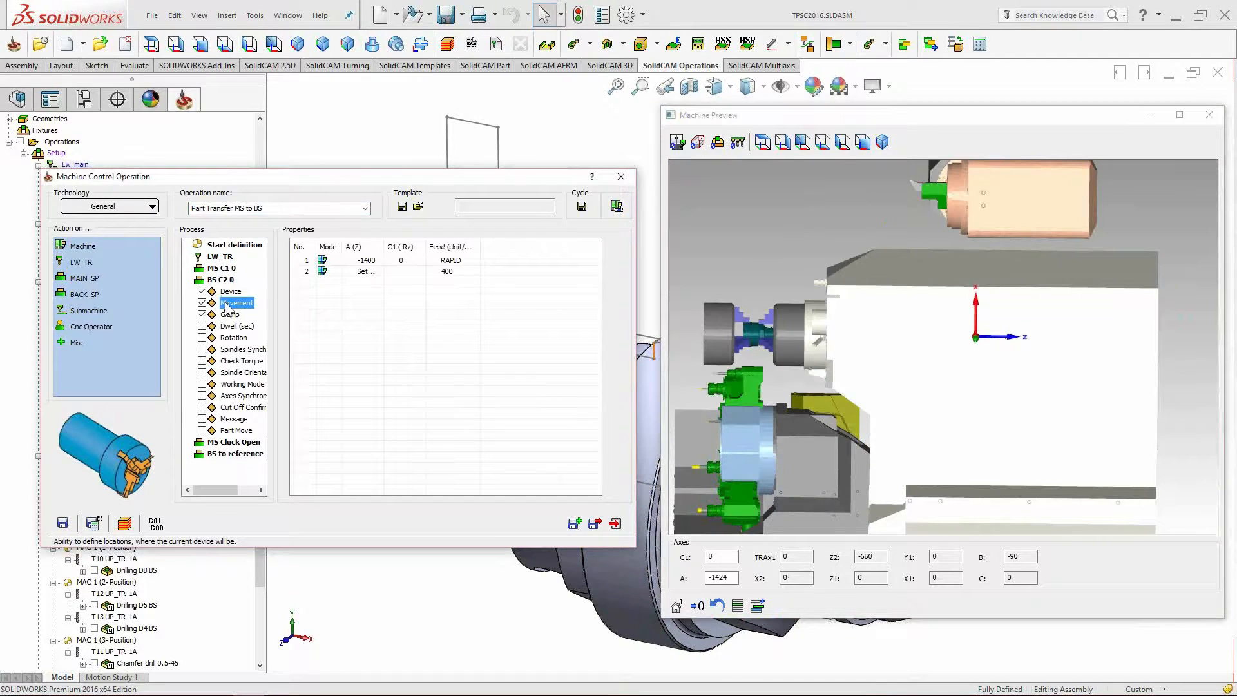
right_click(375, 272)
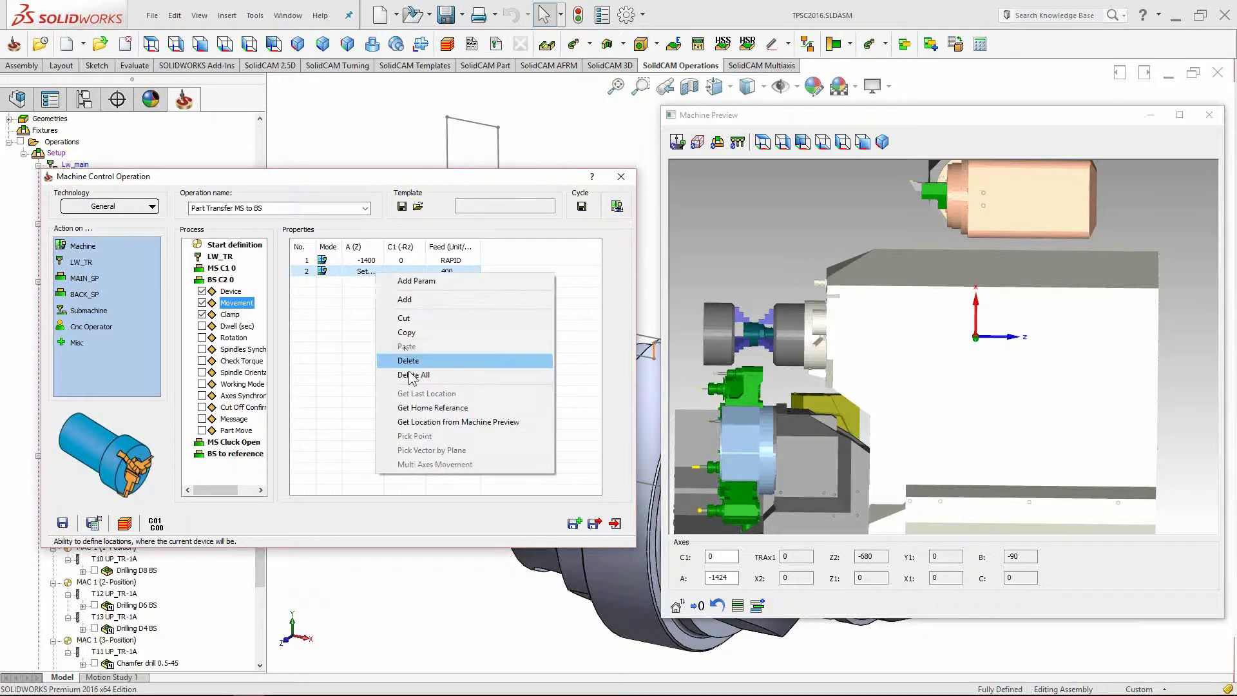
left_click(393, 362)
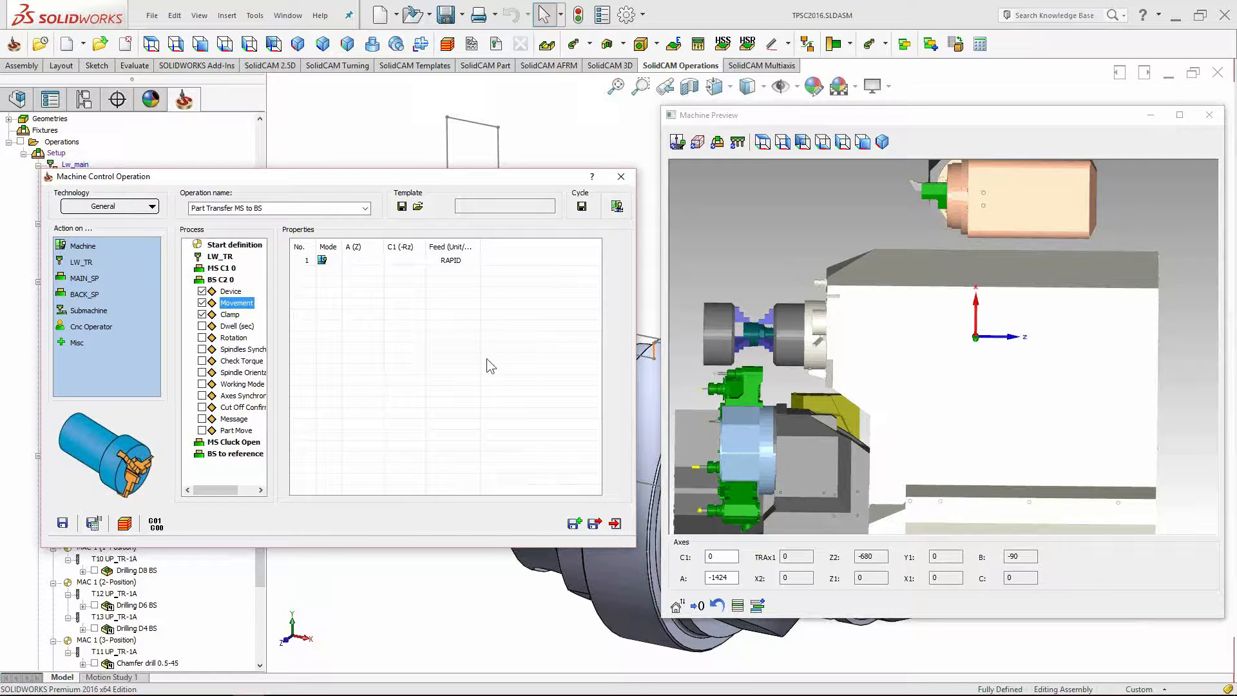
Examine both spindles, their jaws and the part in the machine preview with the back spindle's A axis returned to 0.
mouse_move(764, 380)
middle_mouse_down()
mouse_move(773, 412)
mouse_move(761, 382)
middle_mouse_up()
left_click(864, 145)
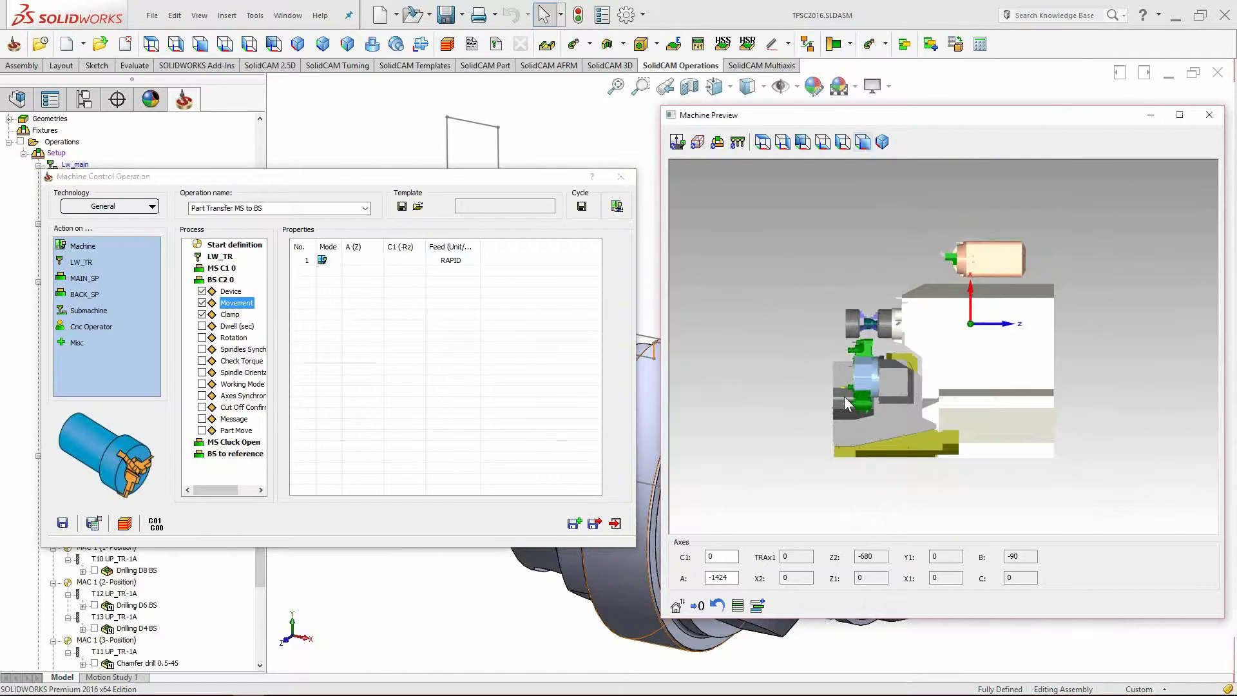
scroll(896, 354, "up", 6)
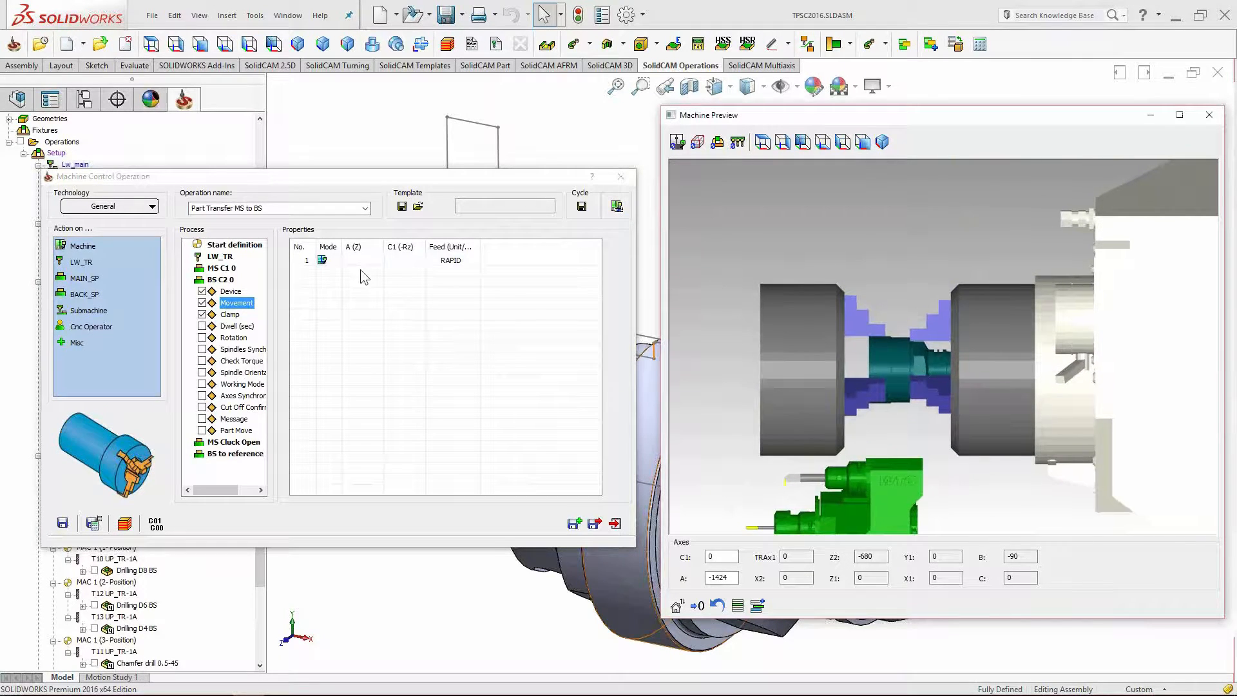
left_click(677, 142)
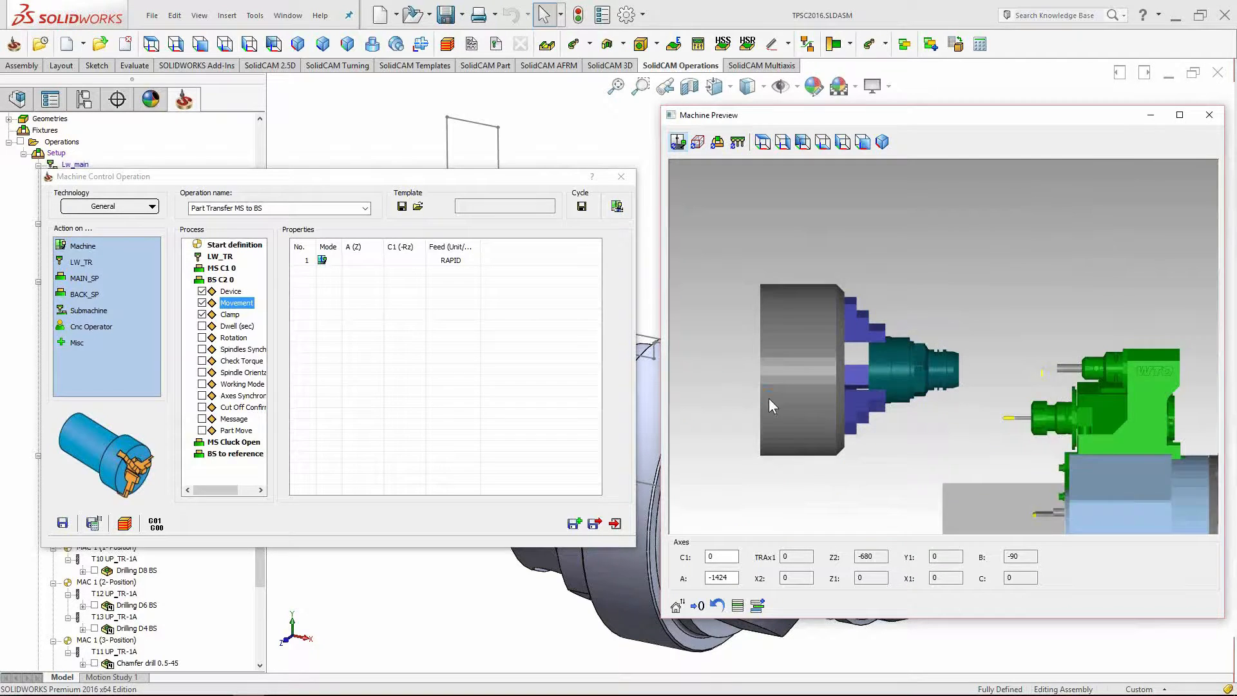
scroll(1042, 423, "down", 3)
middle_click_drag(1083, 397, 1008, 393, "ctrl")
scroll(923, 389, "down", 2)
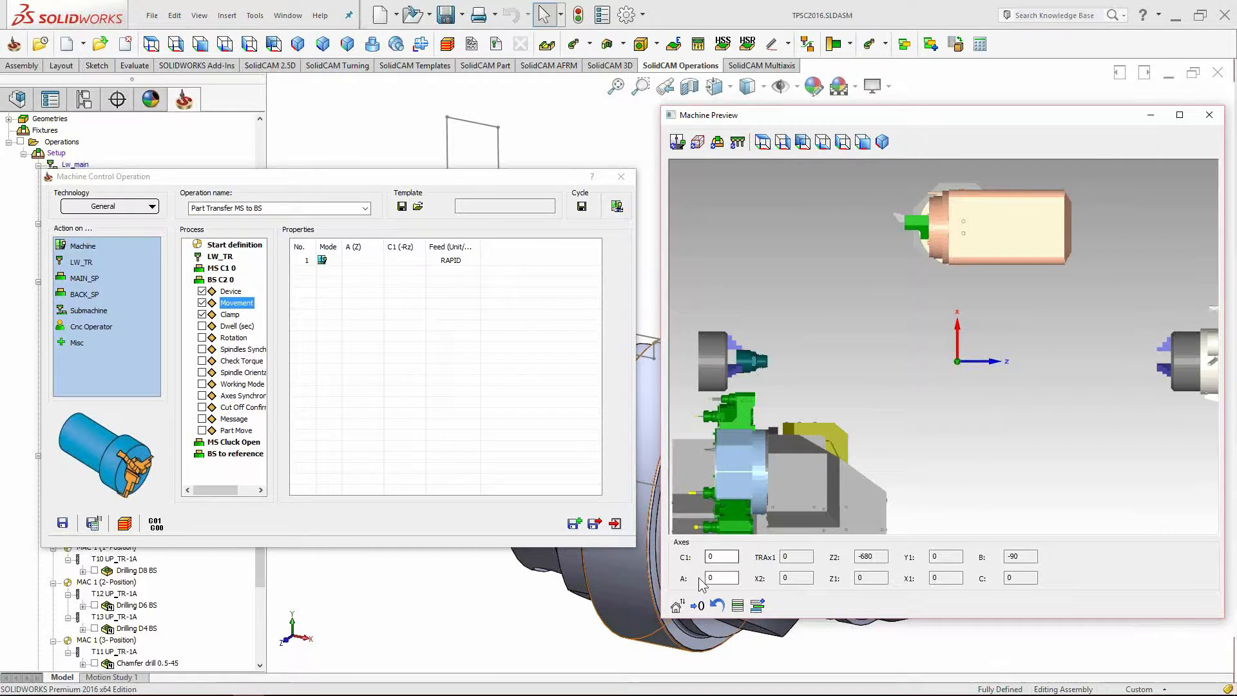
scroll(908, 412, "up", 2)
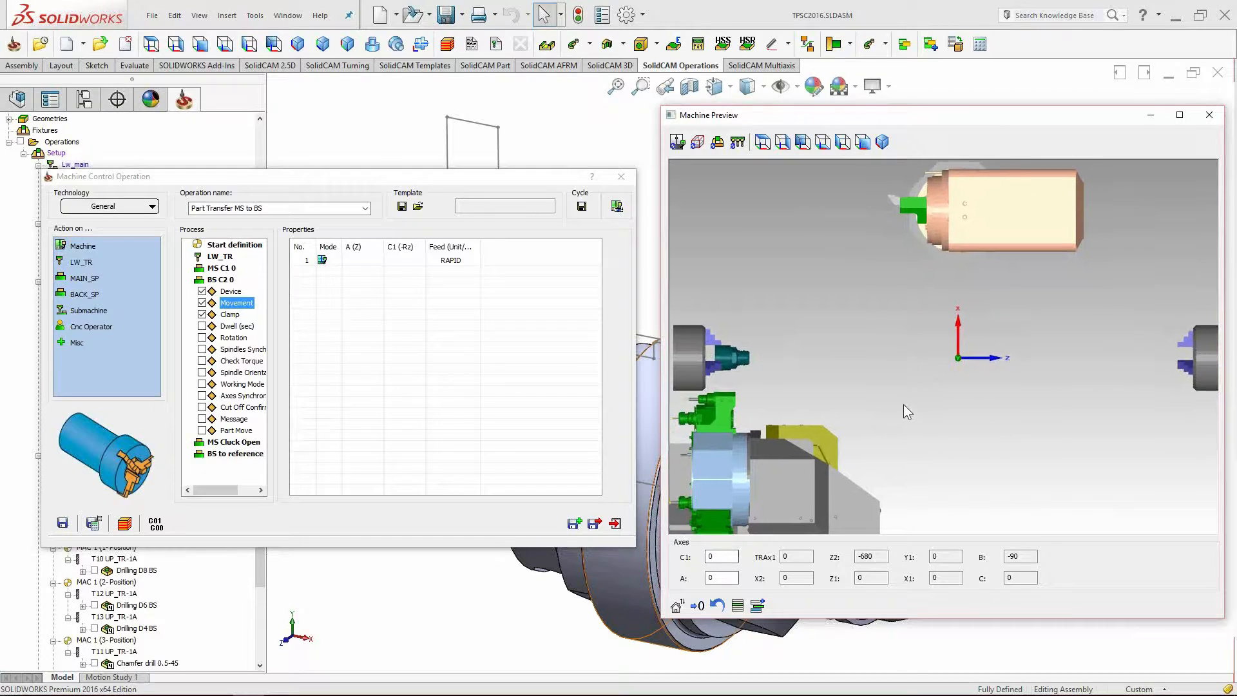
Jog the back spindle's A axis to -1400 in the machine preview so it approaches the part.
left_click(725, 578)
key("BackSpace")
type("-100")
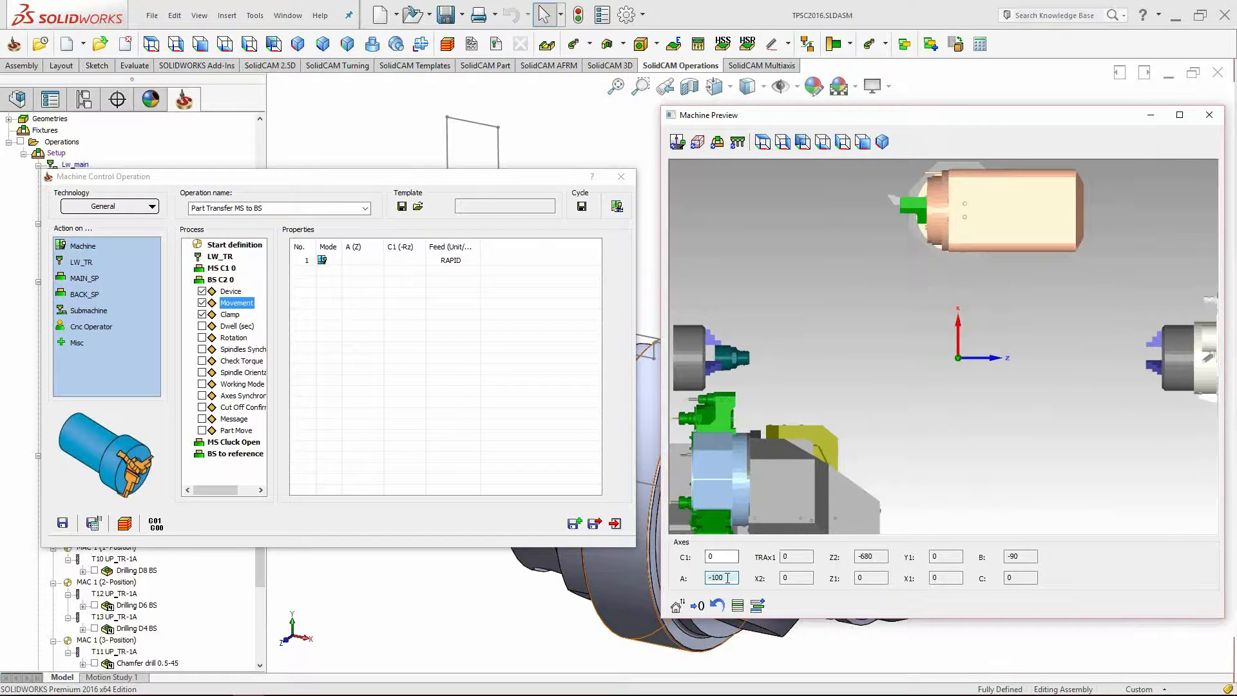
scroll(728, 578, "down", 7)
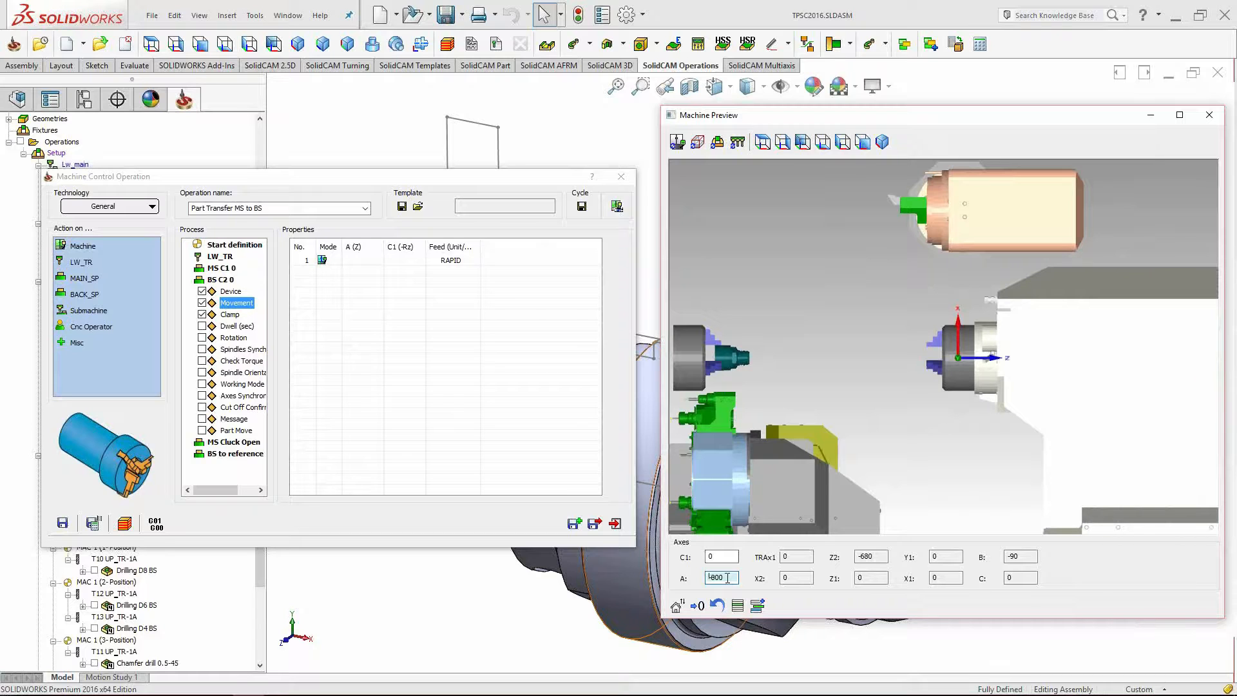
scroll(728, 578, "down", 4)
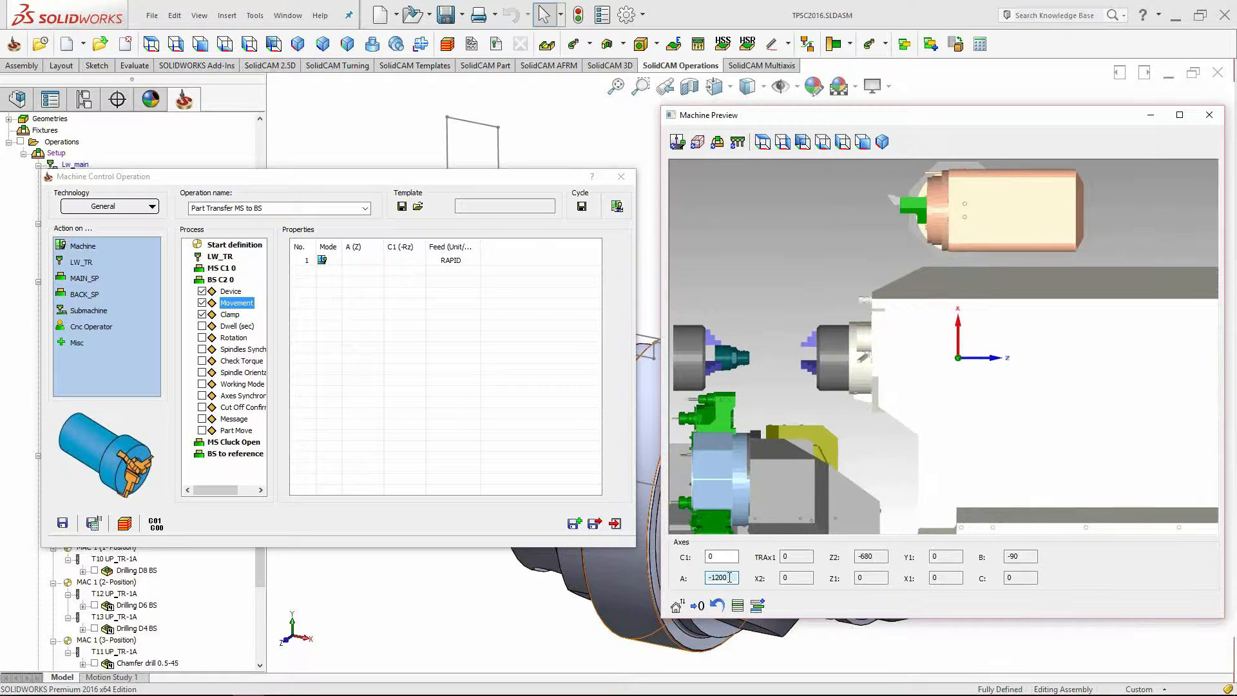
scroll(730, 578, "down", 2)
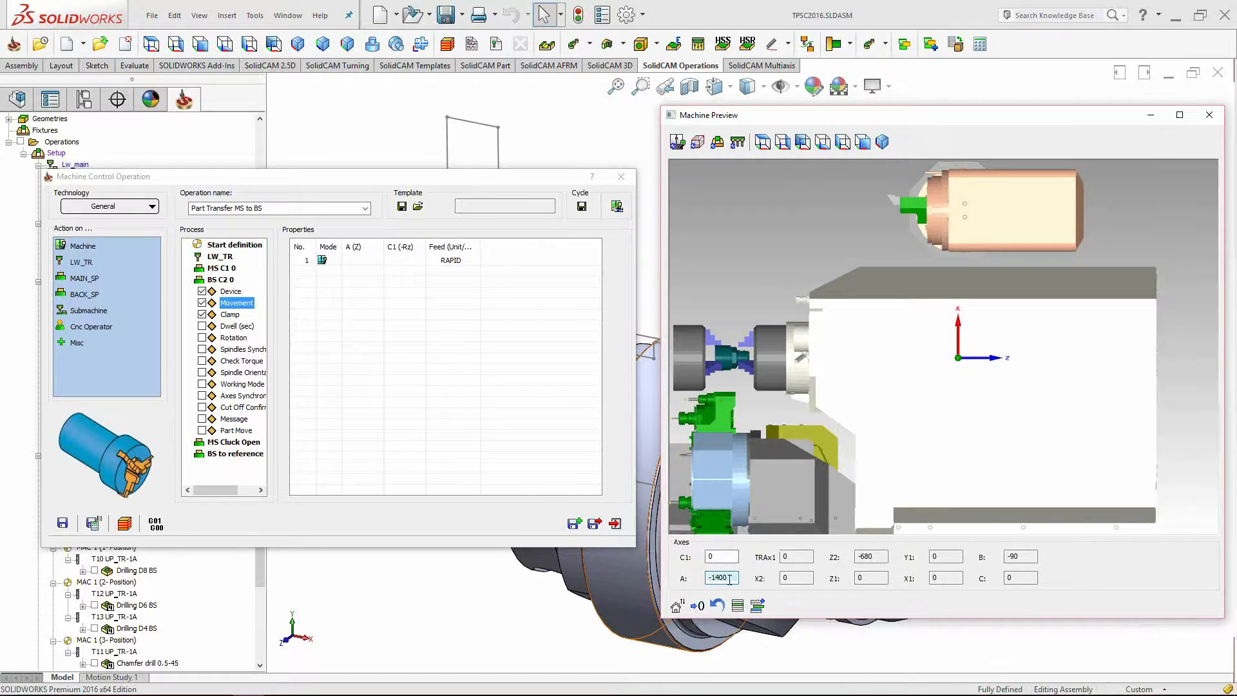
scroll(752, 349, "up", 5)
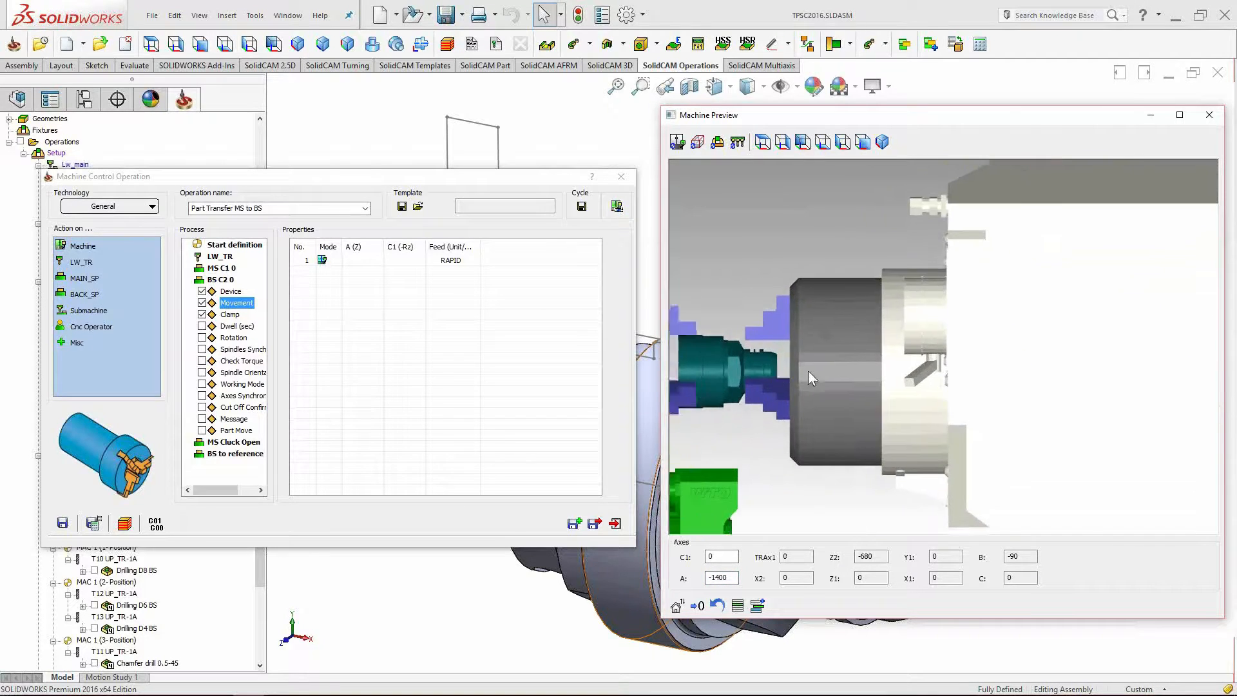
scroll(852, 373, "up", 2)
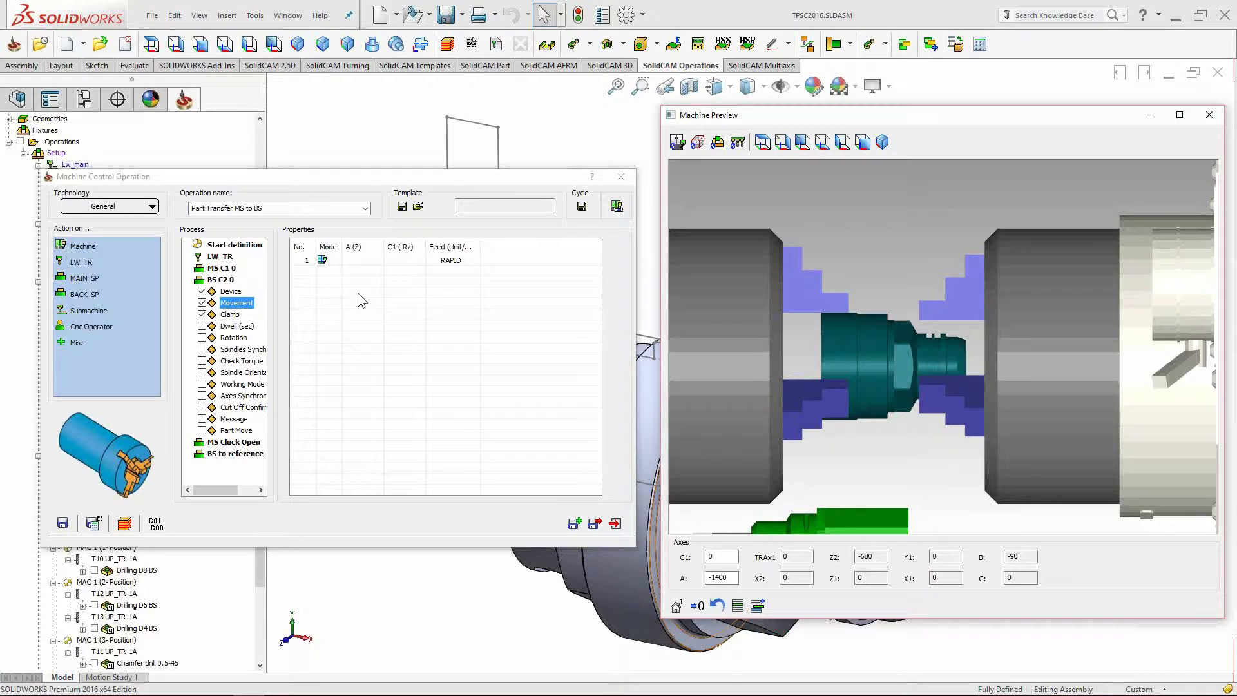
Jog the A axis to -1400 for movement line 1 and paste the preview's axes values into that line.
left_click(300, 261)
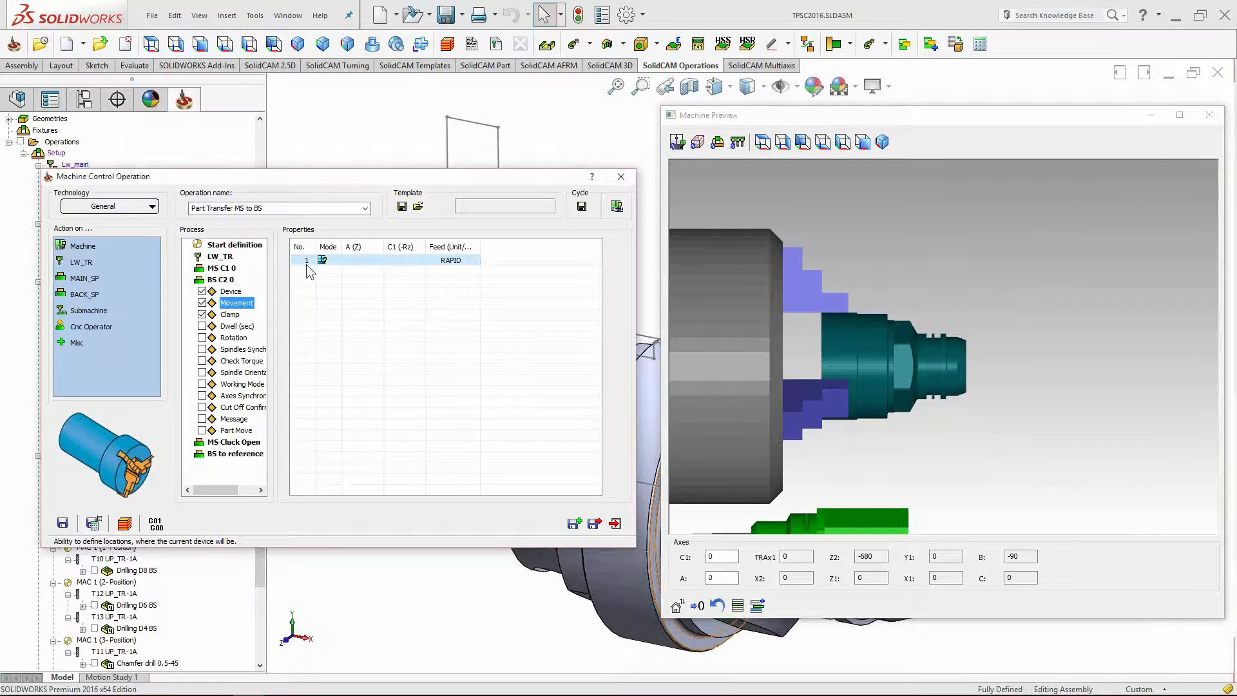
double_click(717, 579)
type("-309")
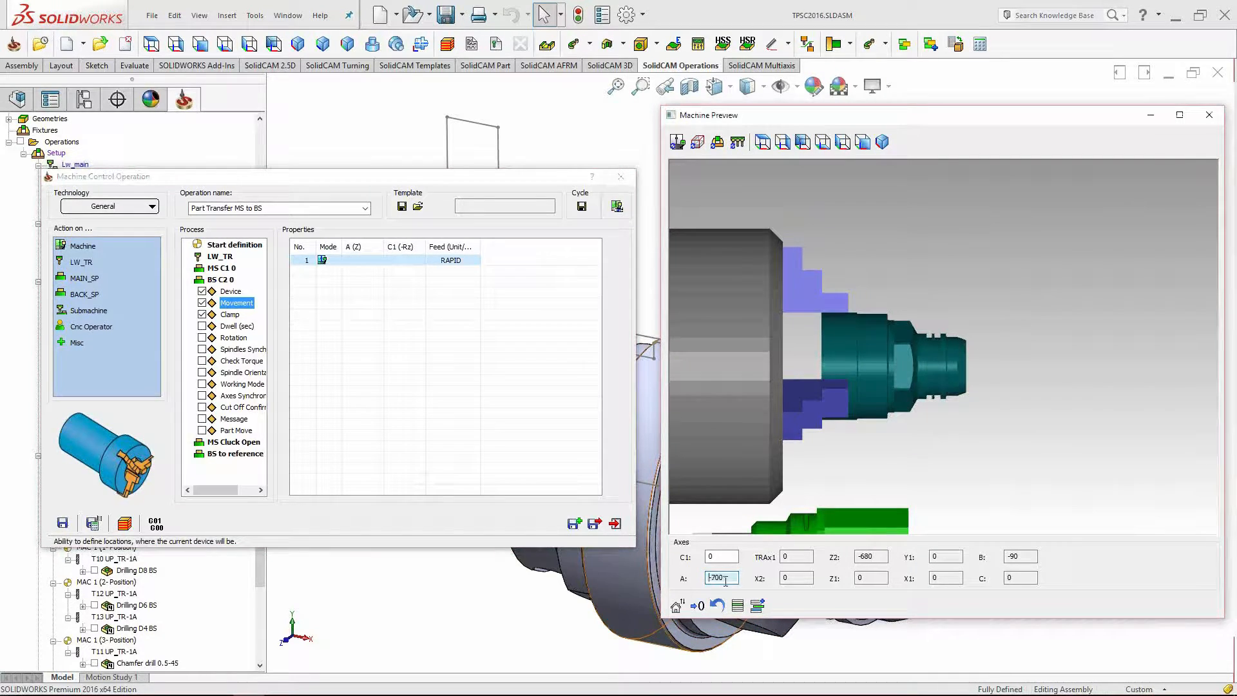
scroll(729, 578, "down", 5)
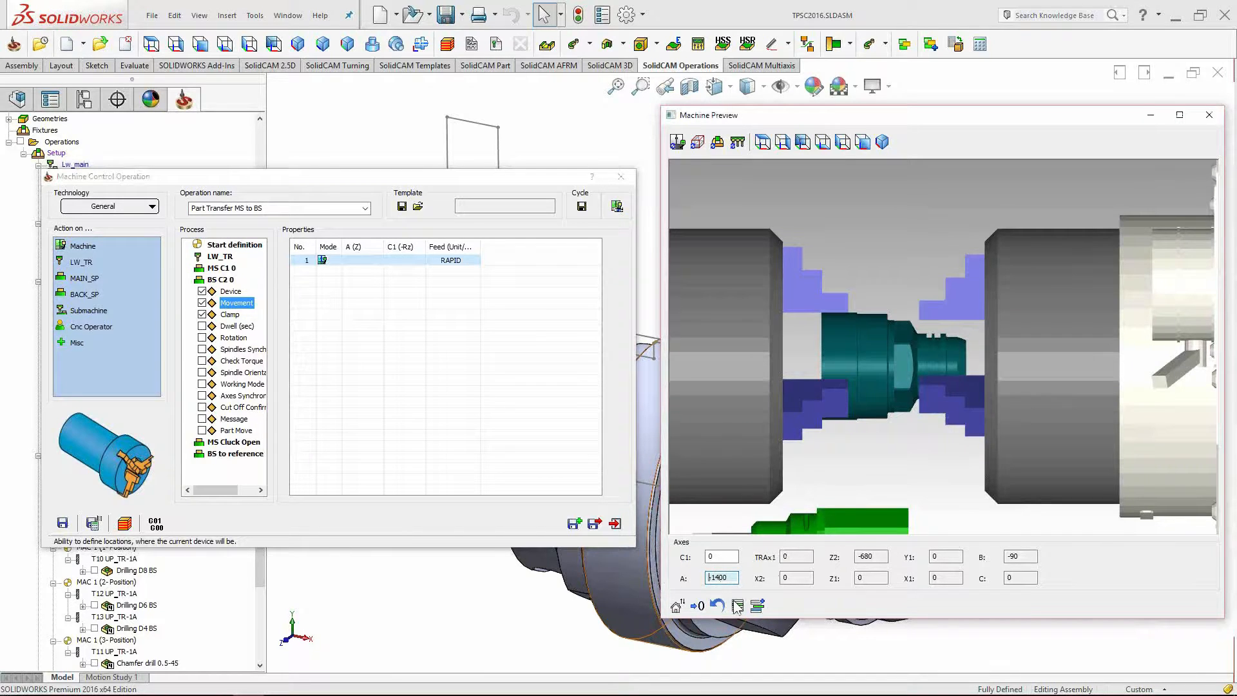
left_click(738, 607)
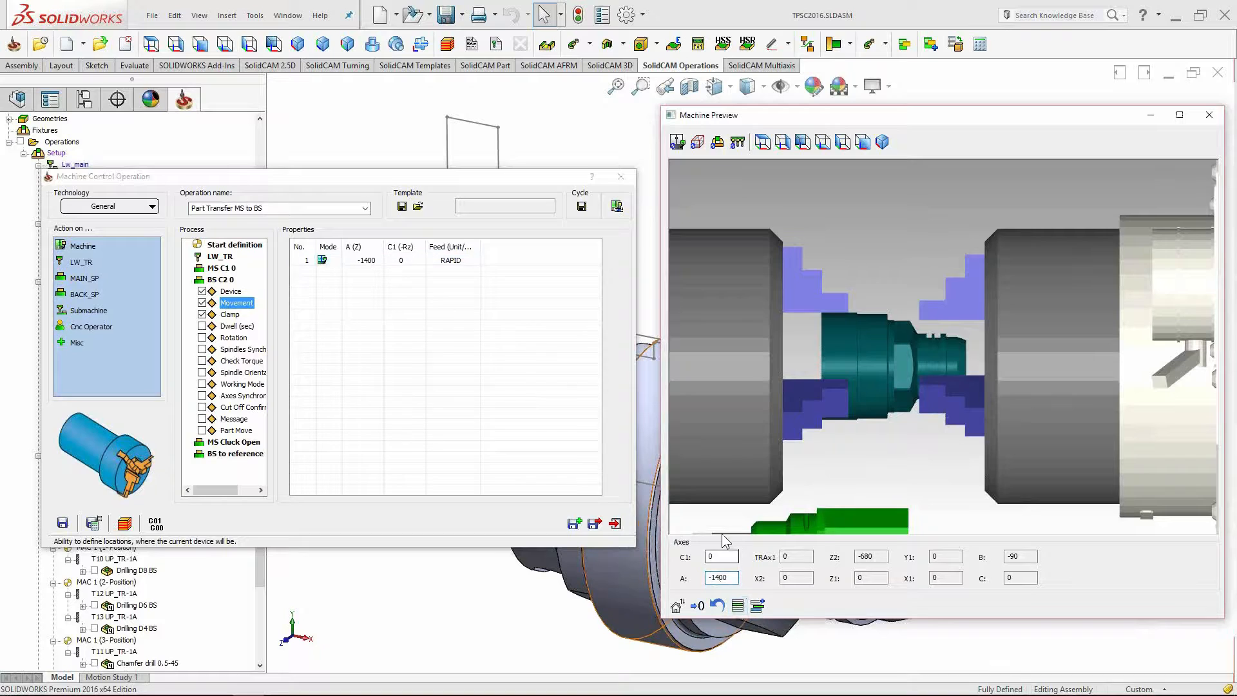
Jog the A axis to -1402 and delete the values pasted into movement line 1.
left_click(379, 262)
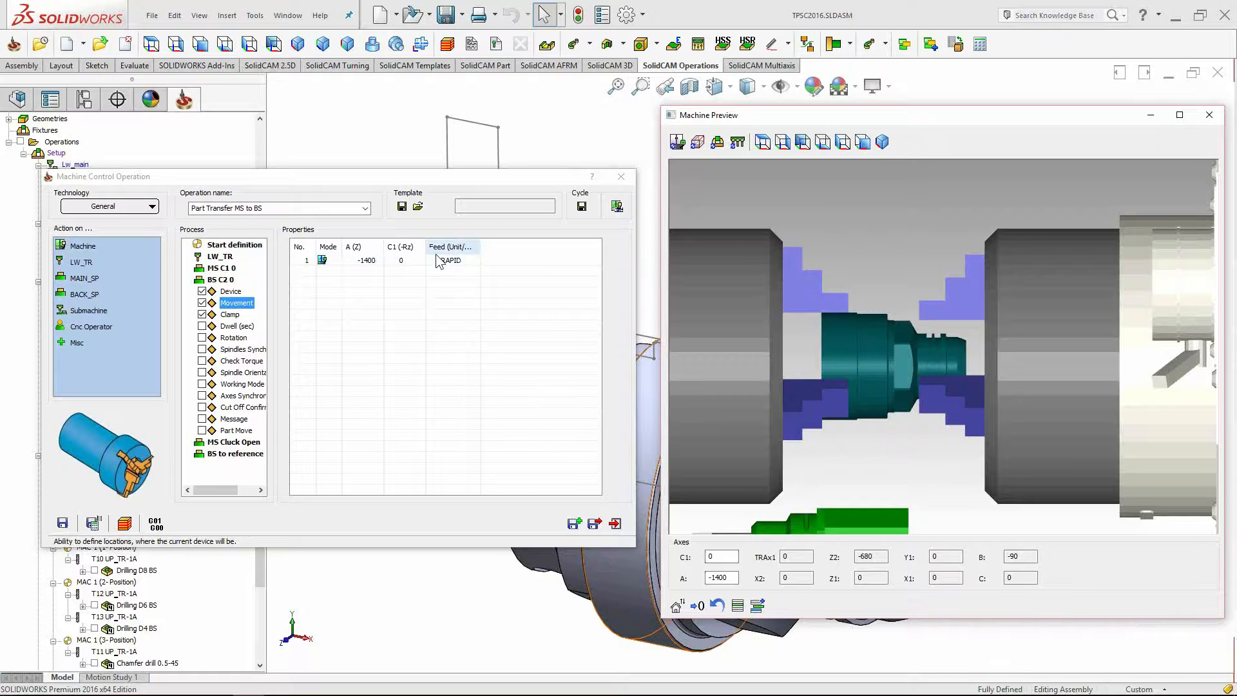
left_click(735, 578)
scroll(735, 578, "down", 2)
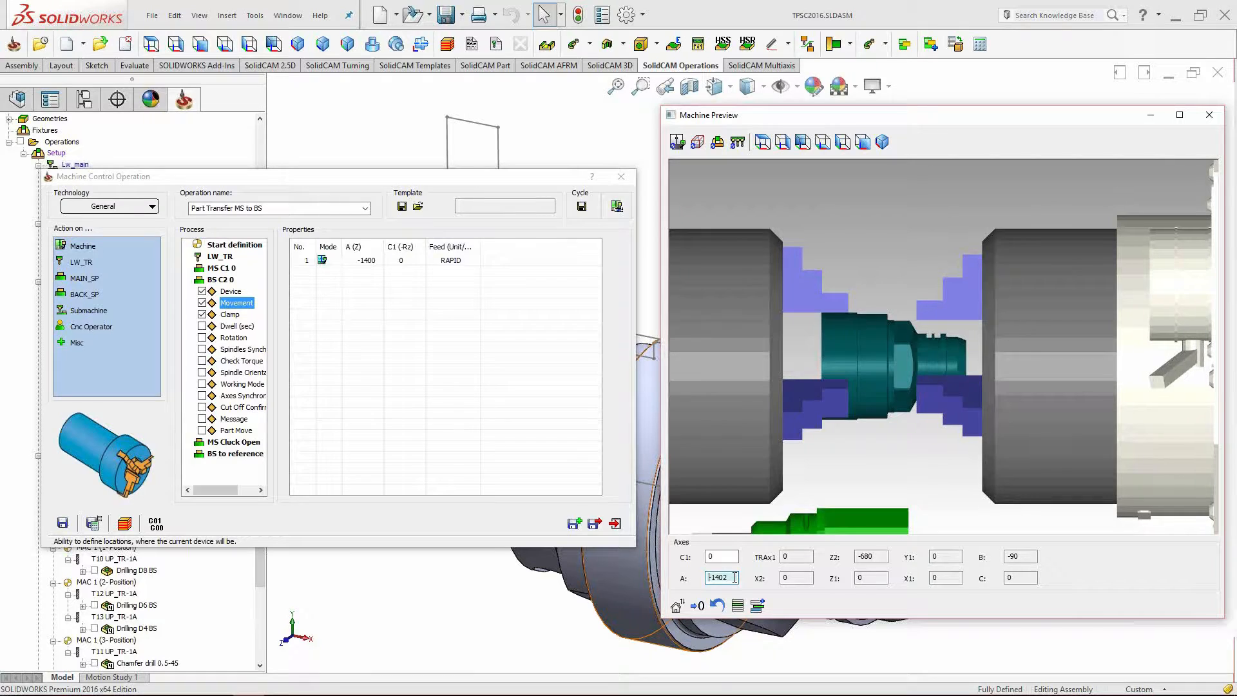
right_click(368, 260)
left_click(407, 346)
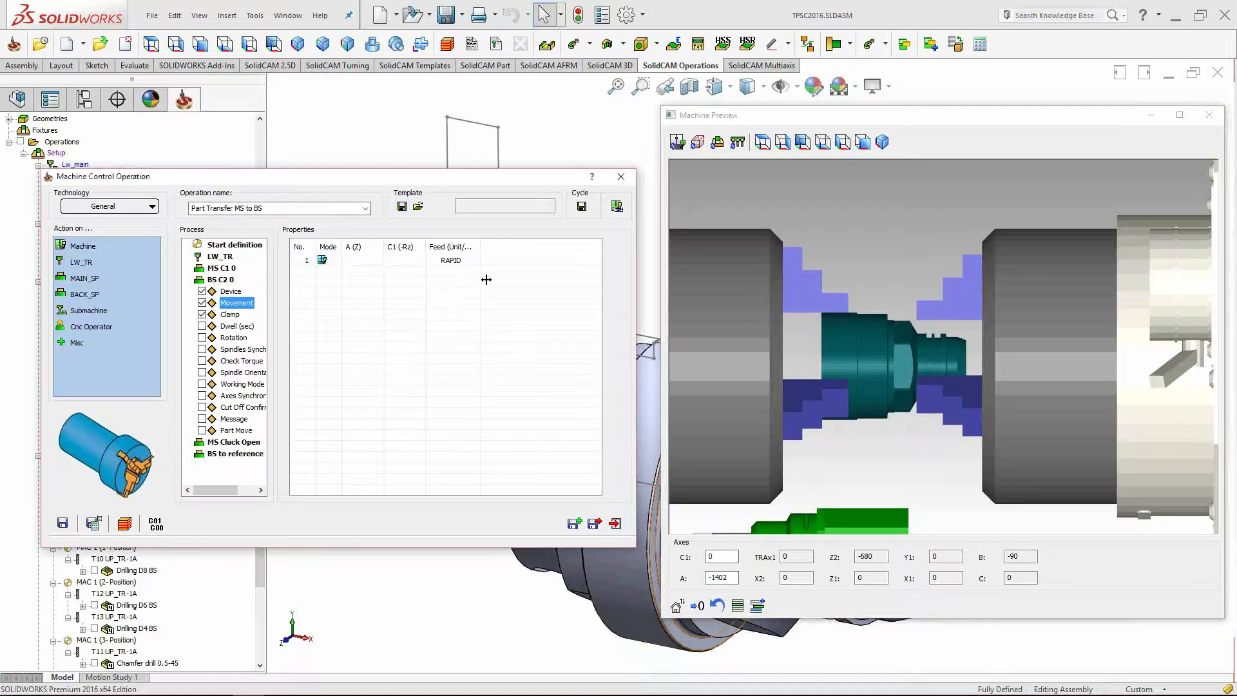
Set the A axis to -1400 in the preview and add the axes values as a rapid movement line, with a second line following.
left_click(731, 578)
scroll(731, 578, "up", 2)
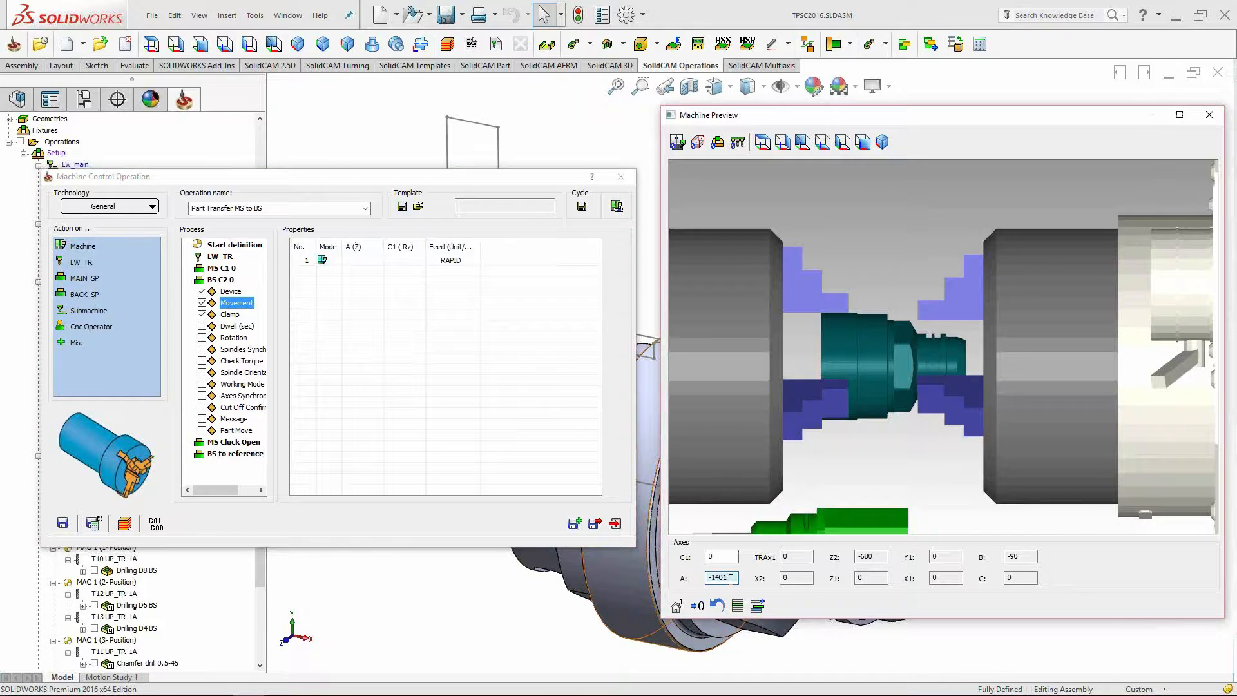
left_click(757, 606)
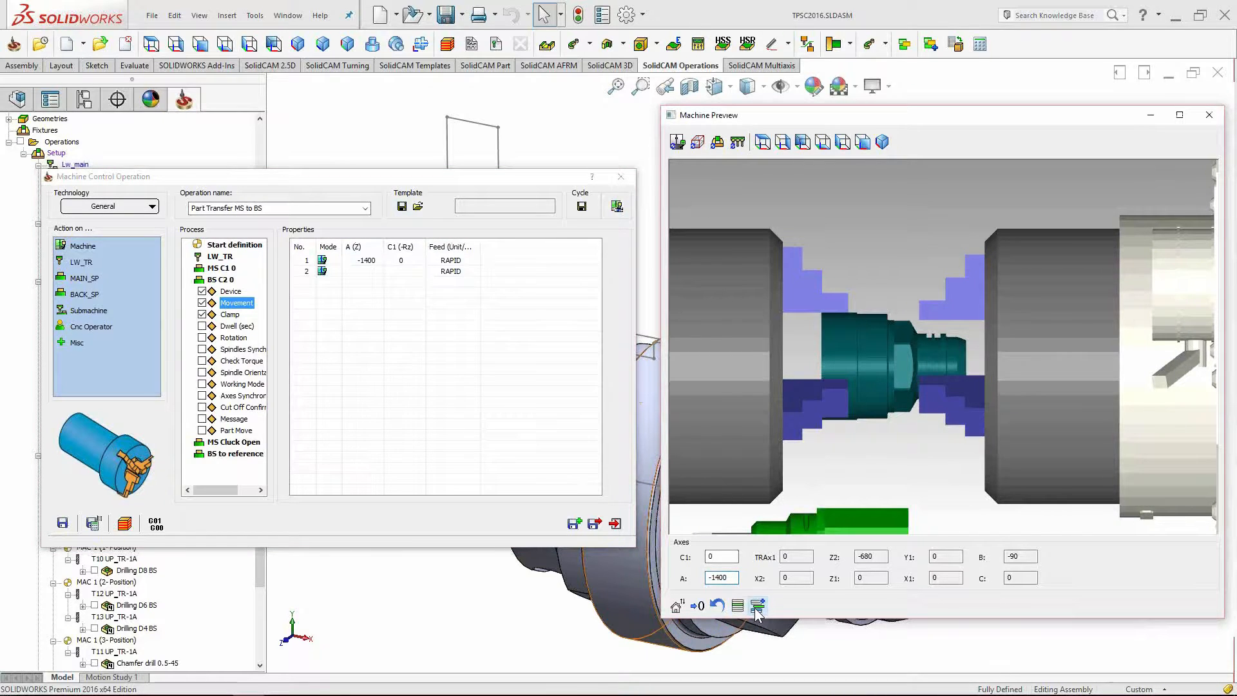
Select movement line 2 and jog the back spindle's A axis to -1424 so its jaws reach over the part.
left_click(320, 271)
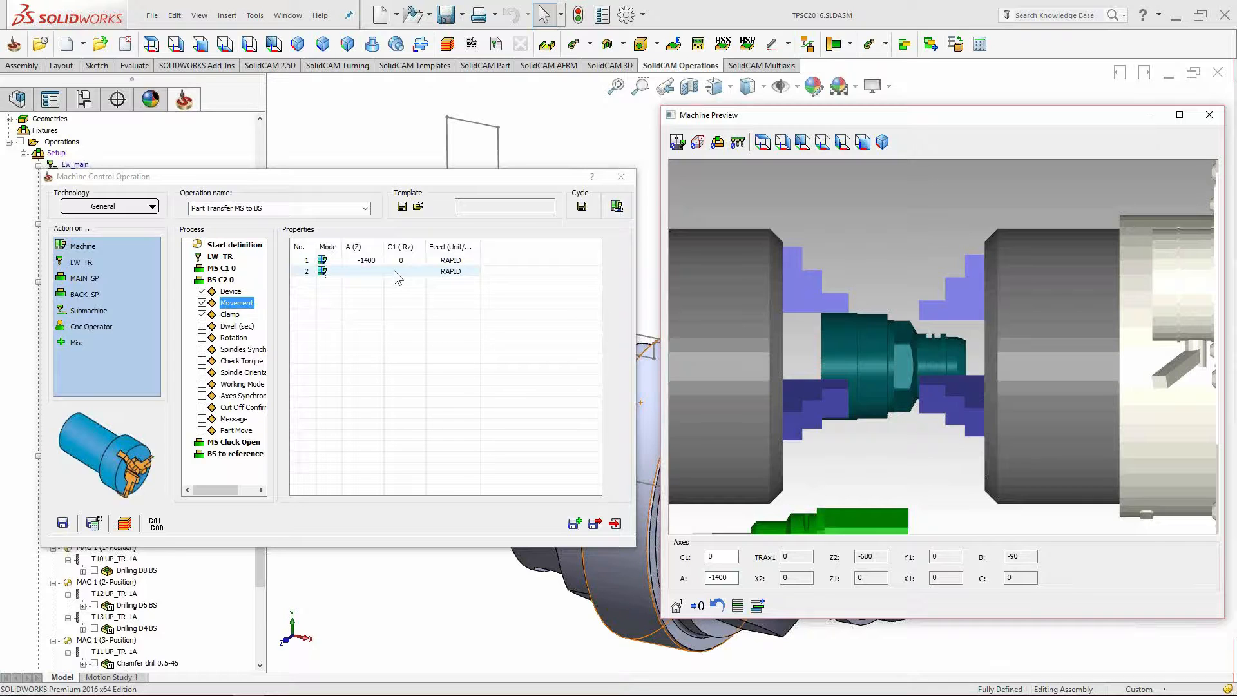
left_click(372, 273)
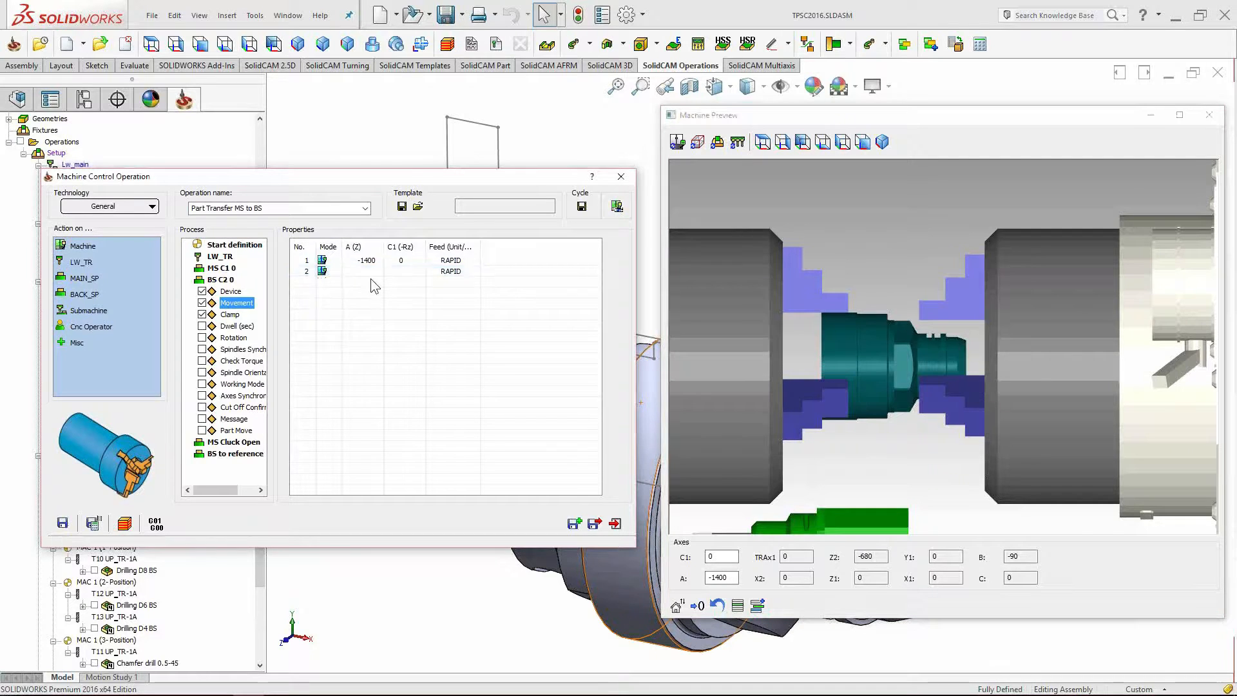
left_click(733, 578)
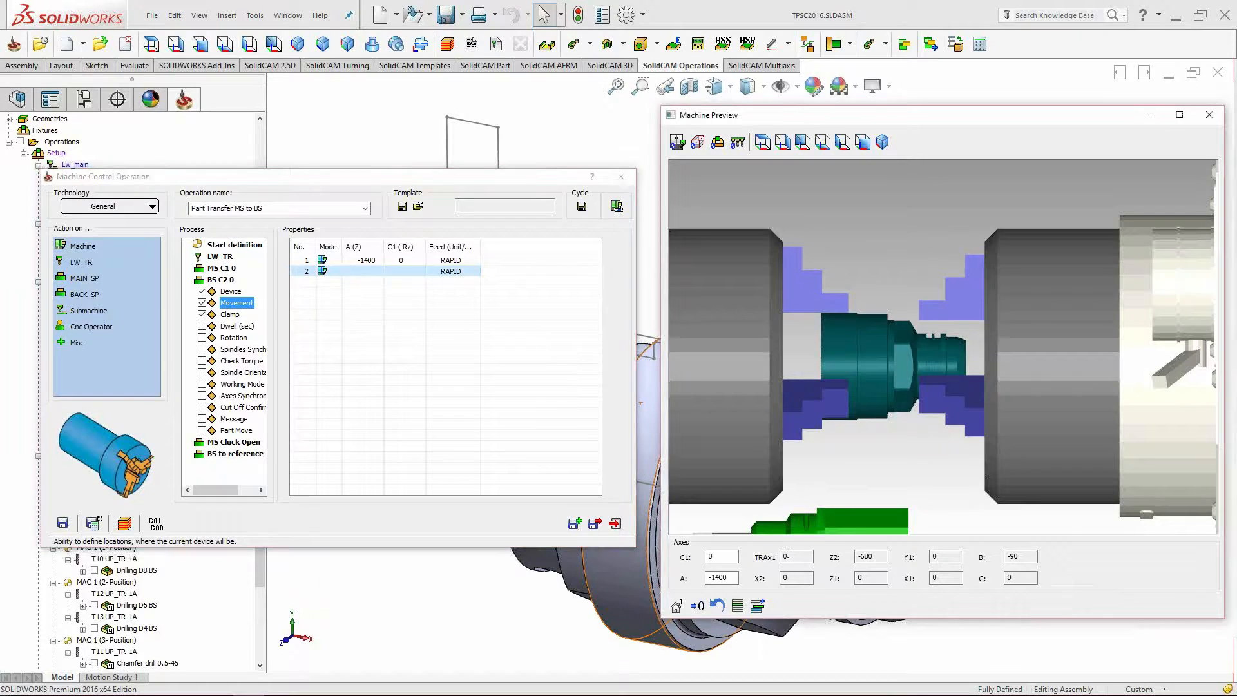
scroll(928, 331, "up", 3)
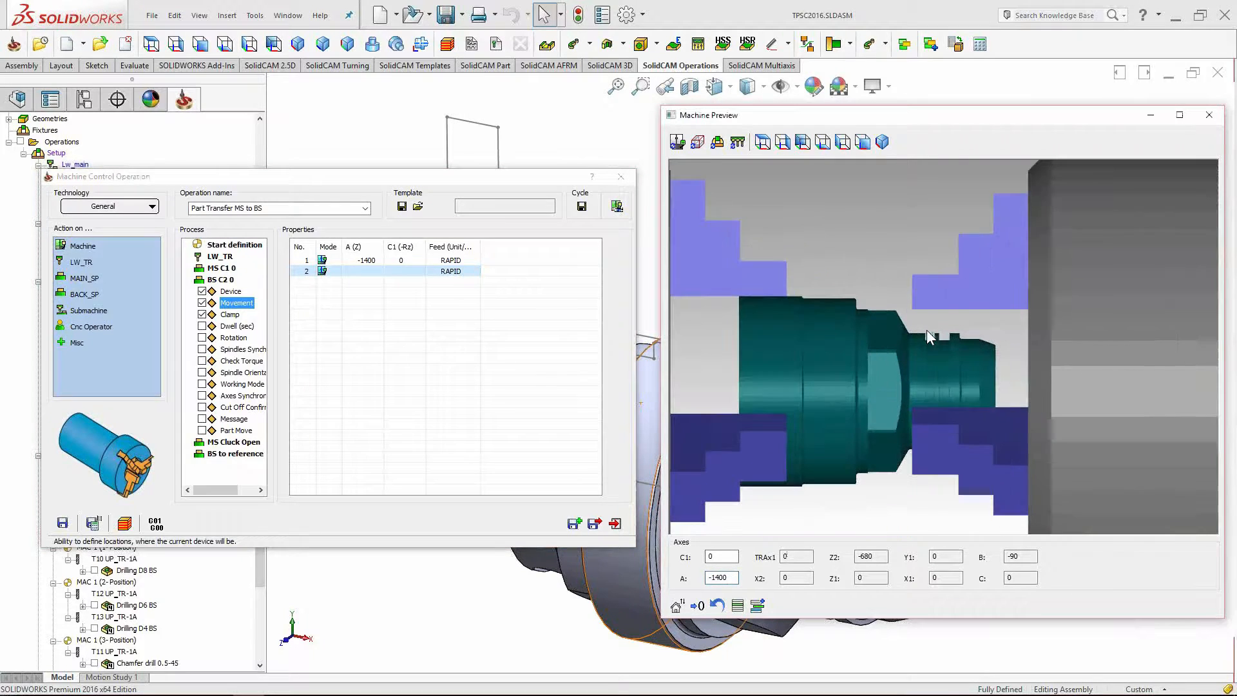
scroll(732, 577, "down", 14)
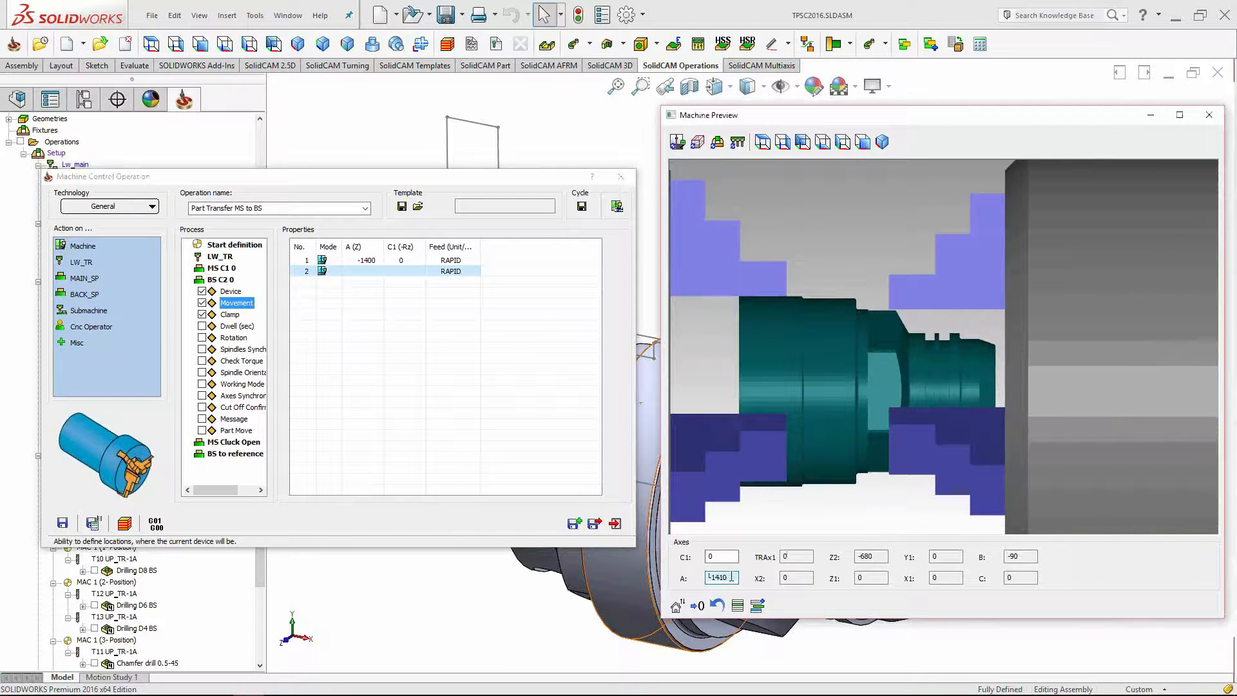
scroll(731, 576, "down", 10)
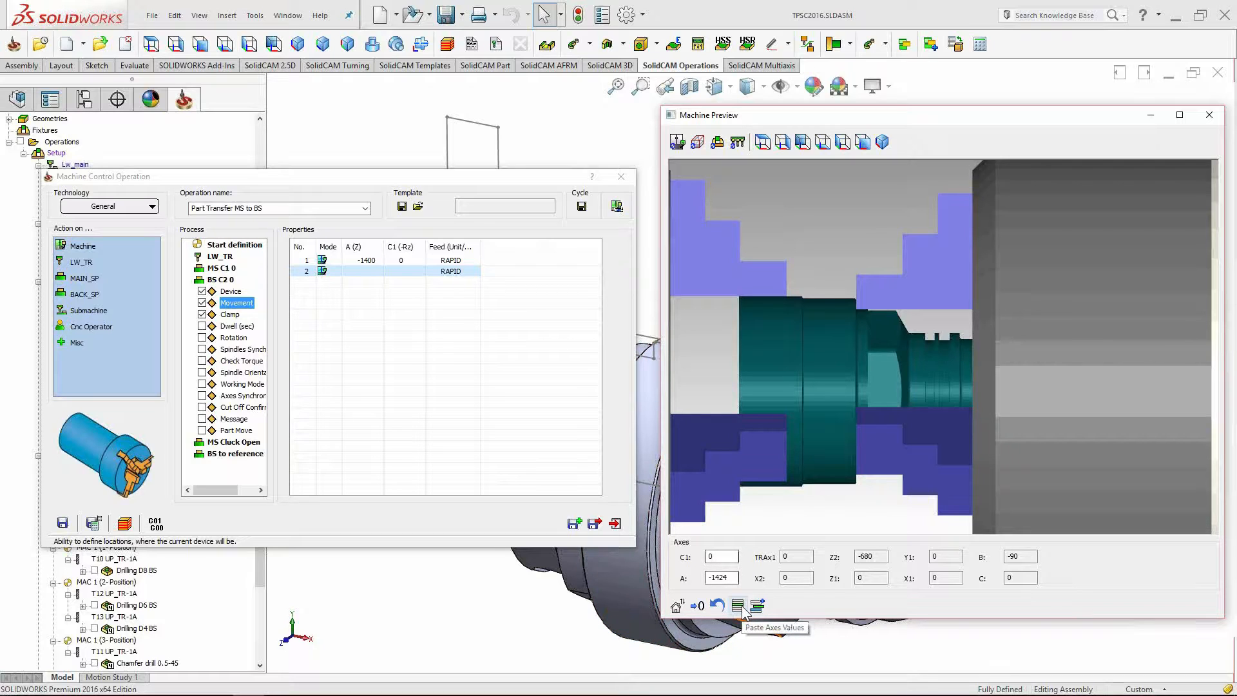
Open the cell editor for movement line 2's A value and preview the back spindle at -1200 and -1424.
left_click_drag(547, 180, 485, 318)
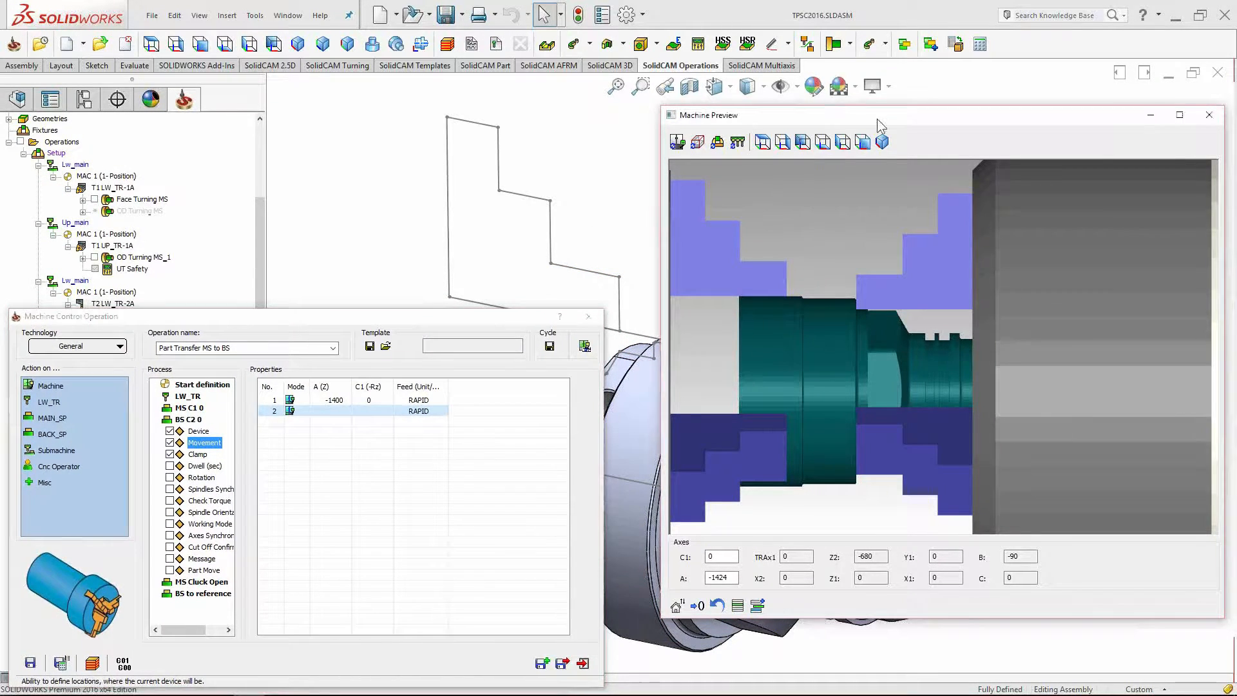
left_click(423, 47)
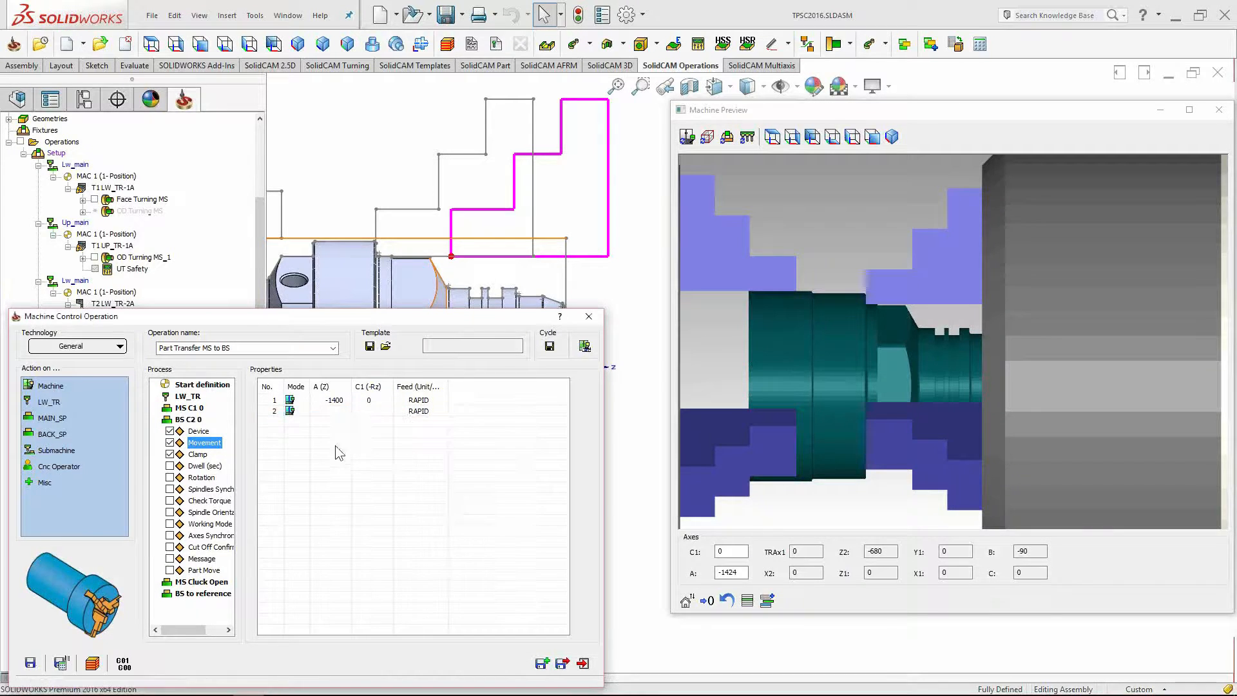
left_click(348, 411)
left_click(346, 412)
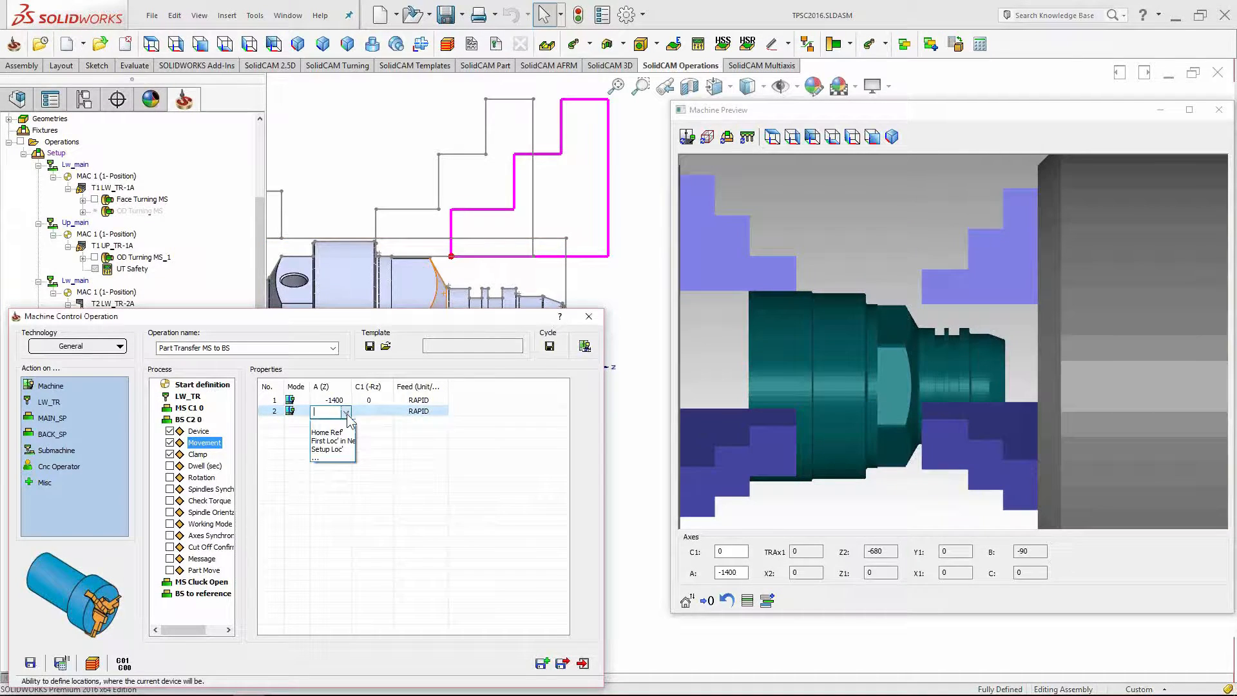
left_click(330, 456)
left_click_drag(52, 334, 99, 296)
double_click(94, 316)
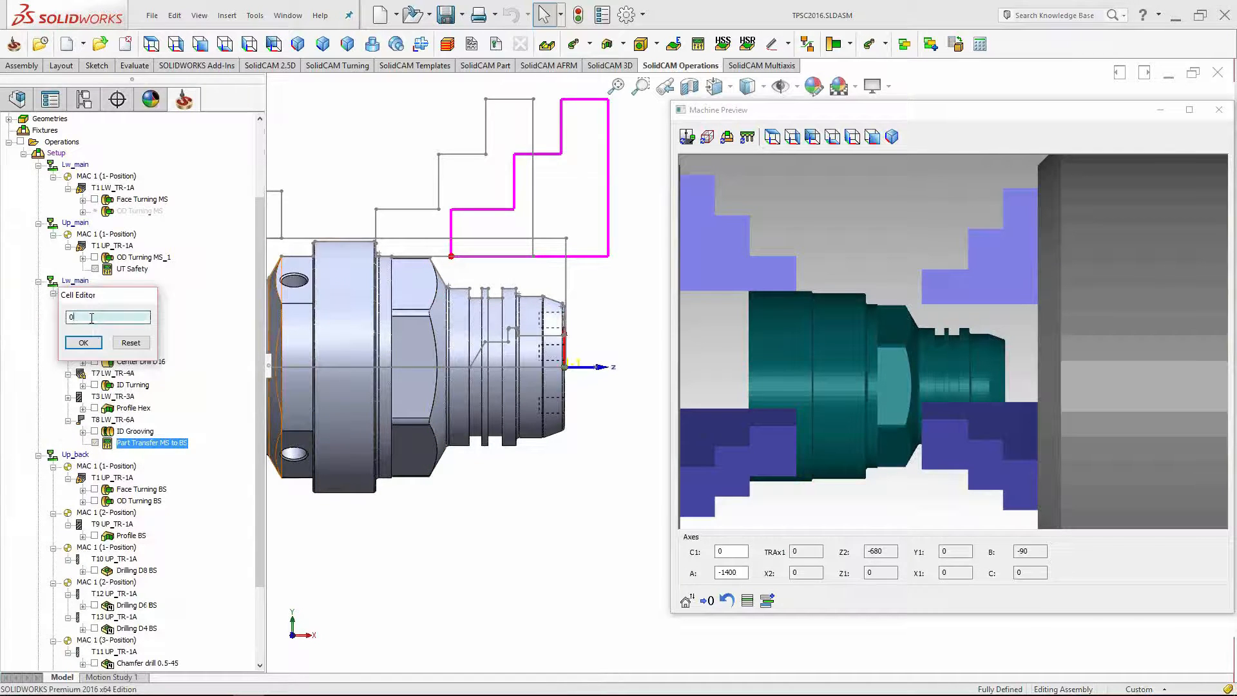
type("-400")
scroll(95, 317, "down", 6, "ctrl")
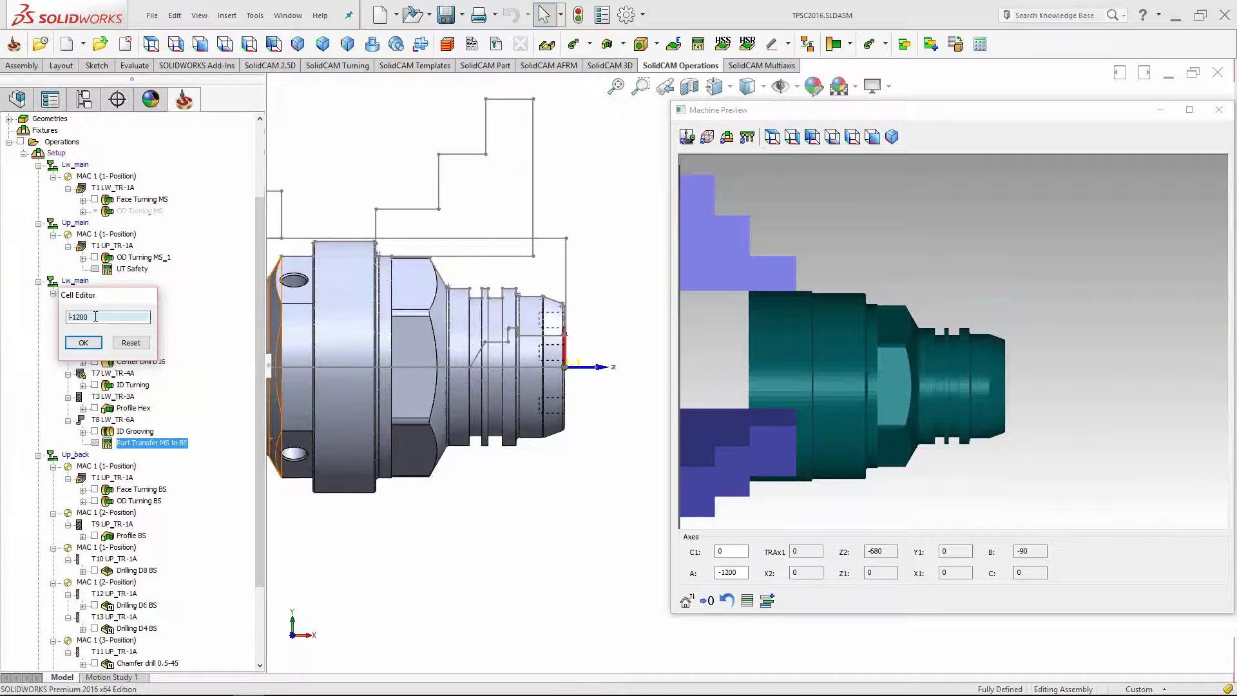
scroll(95, 317, "down", 12)
scroll(95, 317, "down", 12)
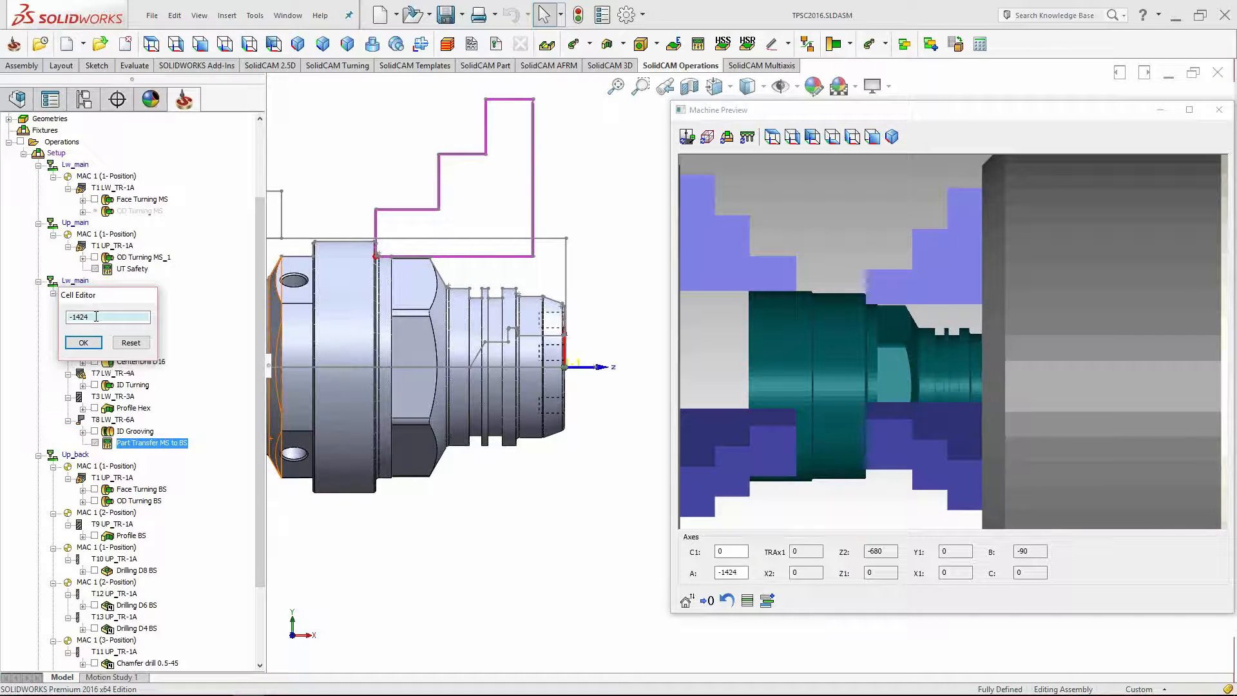
Enter 0 as movement line 2's A value and accept it in the cell editor.
double_click(95, 317)
type("0")
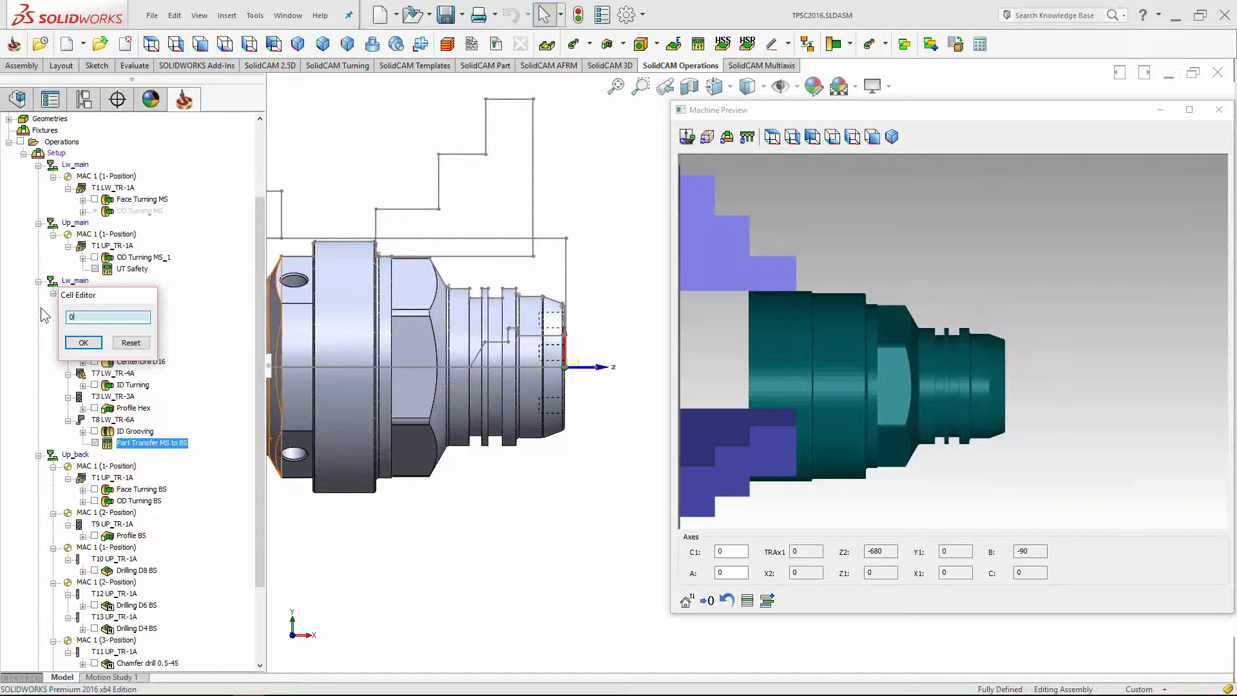
left_click(82, 343)
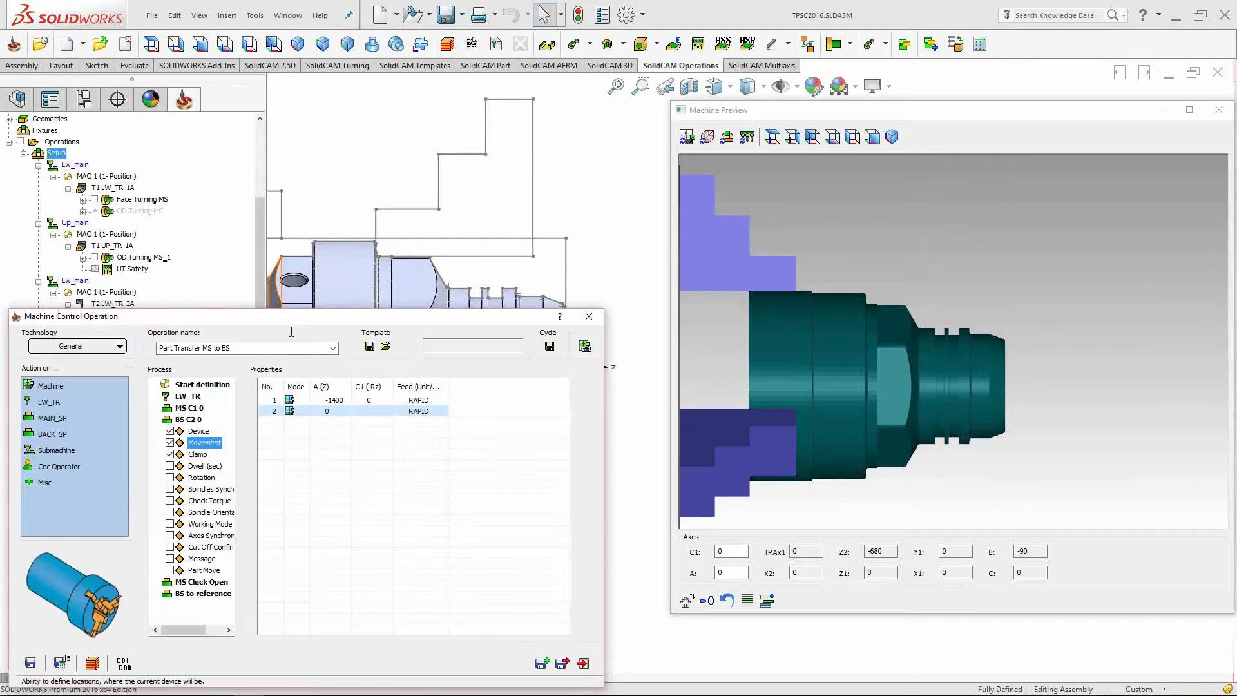
Set movement line 2's A position to the predefined Setup Loc and its feed to 500.
left_click(346, 412)
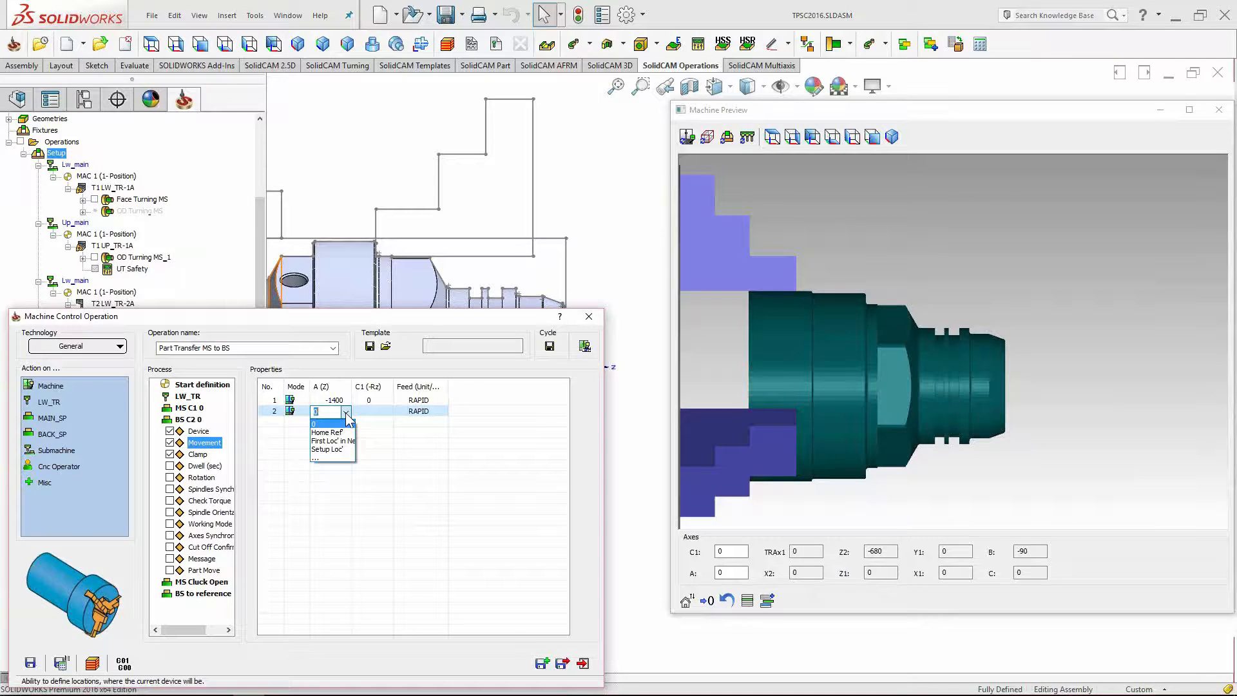
left_click(346, 451)
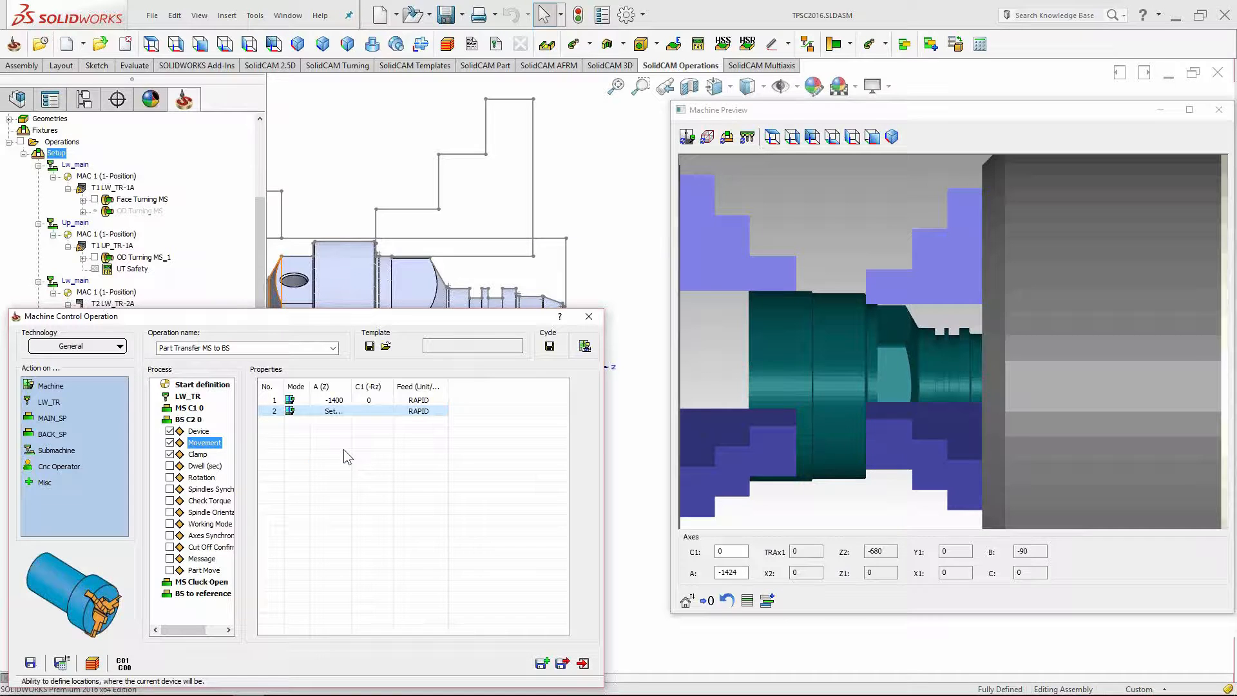
left_click(954, 183)
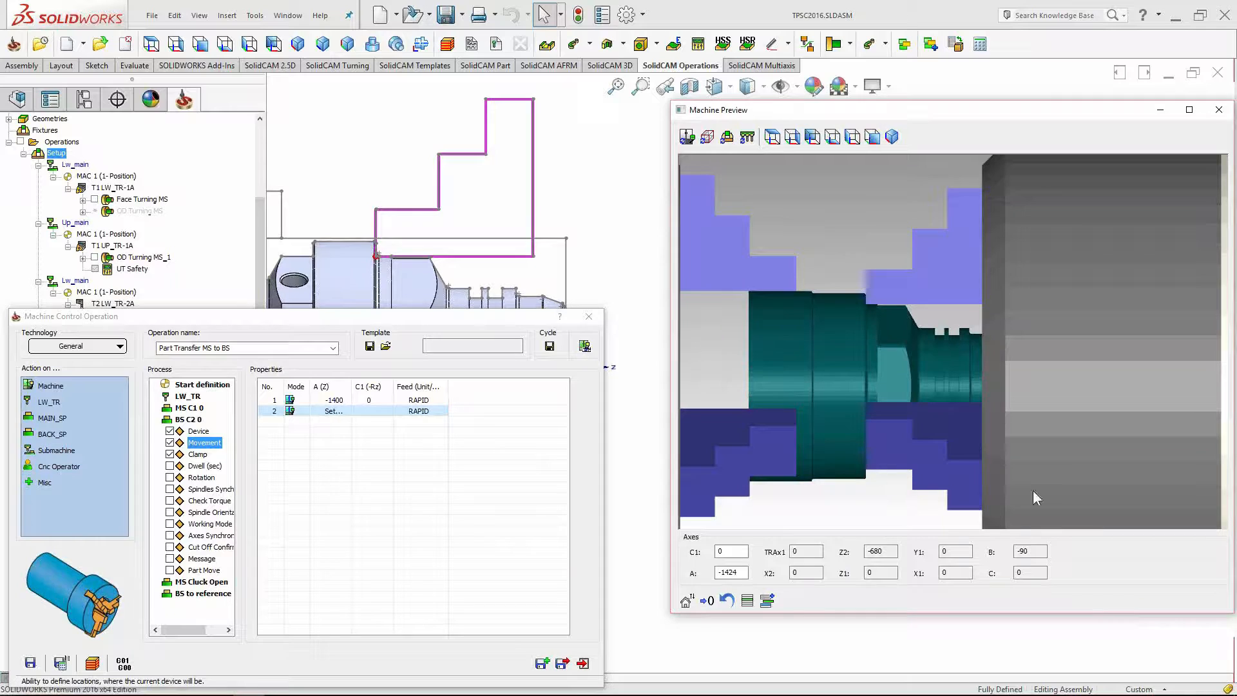
left_click(422, 413)
type("500")
key("Return")
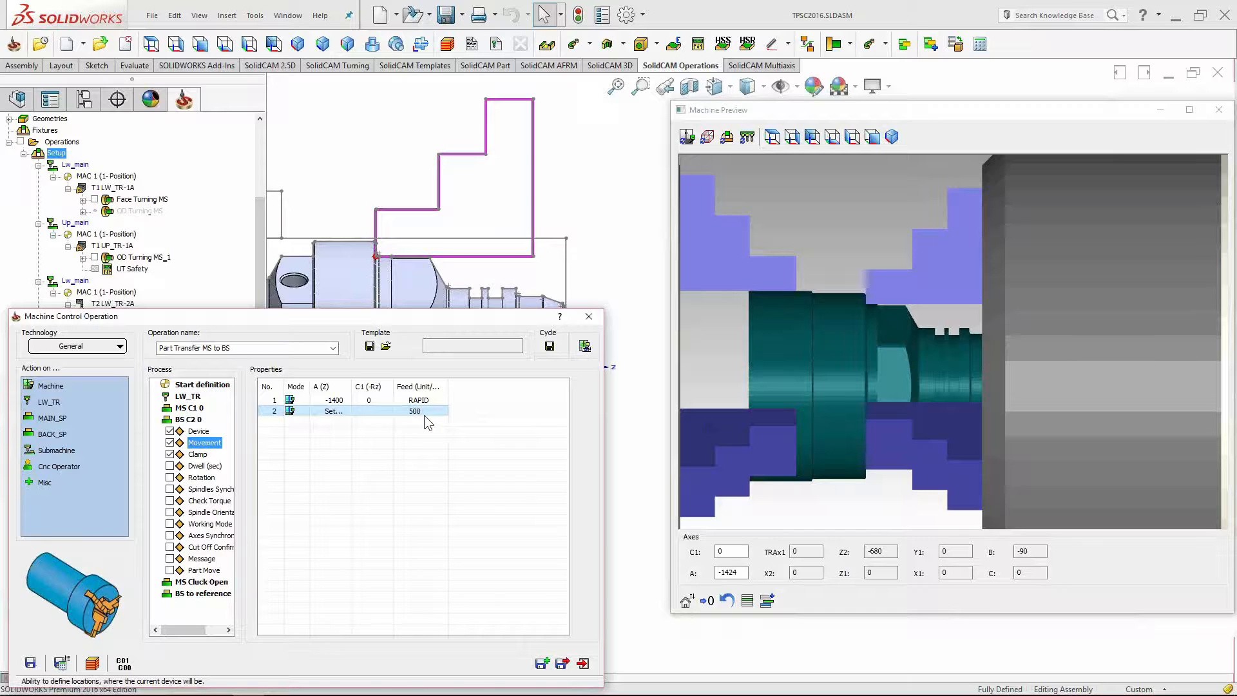
Examine both spindles, the part and the lower turret in the machine preview from several angles and distances.
left_click_drag(411, 316, 470, 195)
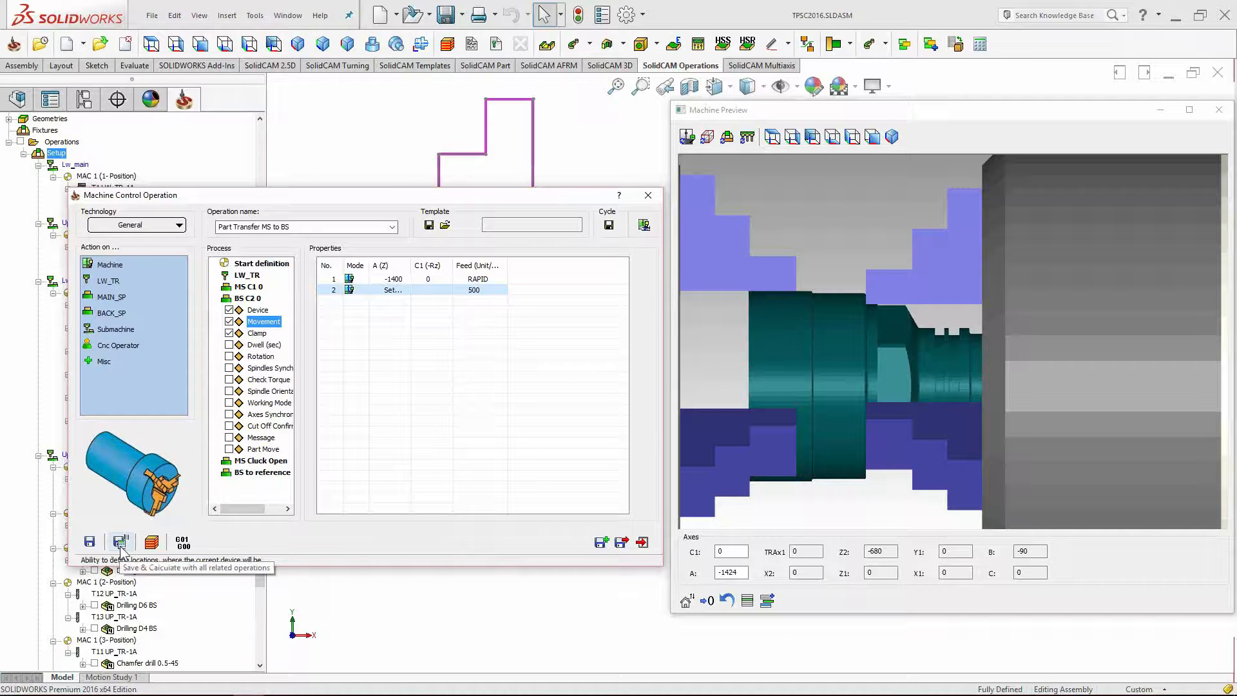
left_click(827, 120)
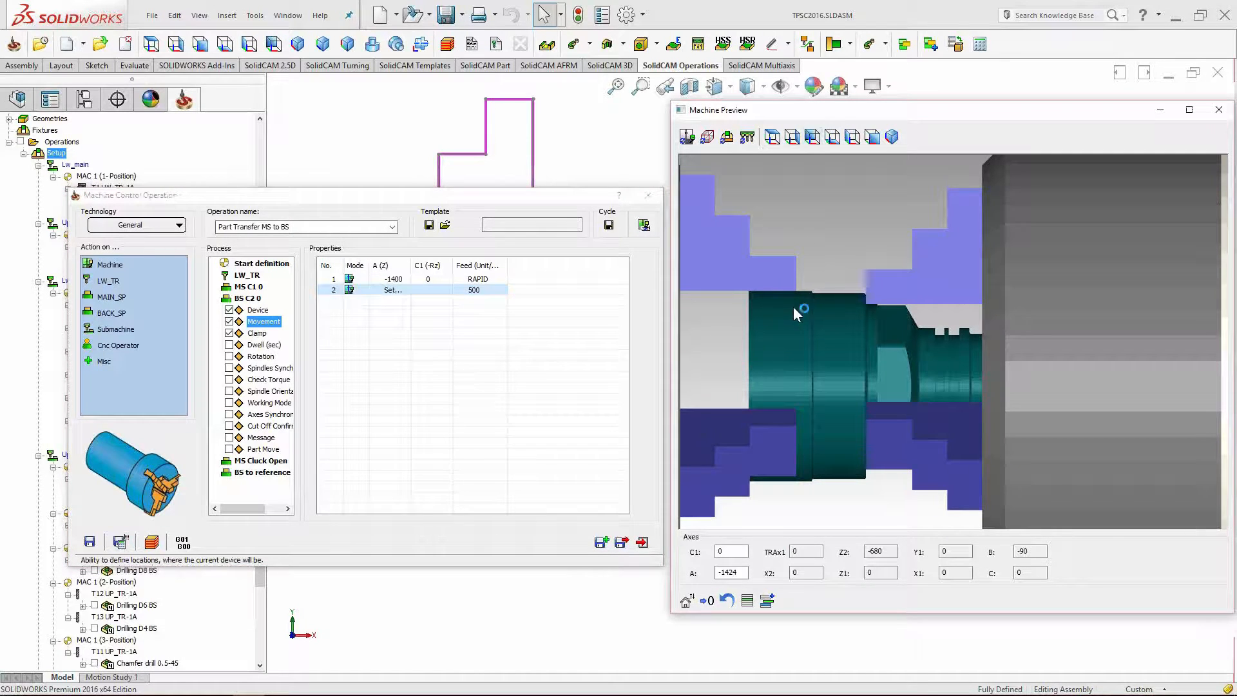
scroll(838, 348, "down", 5)
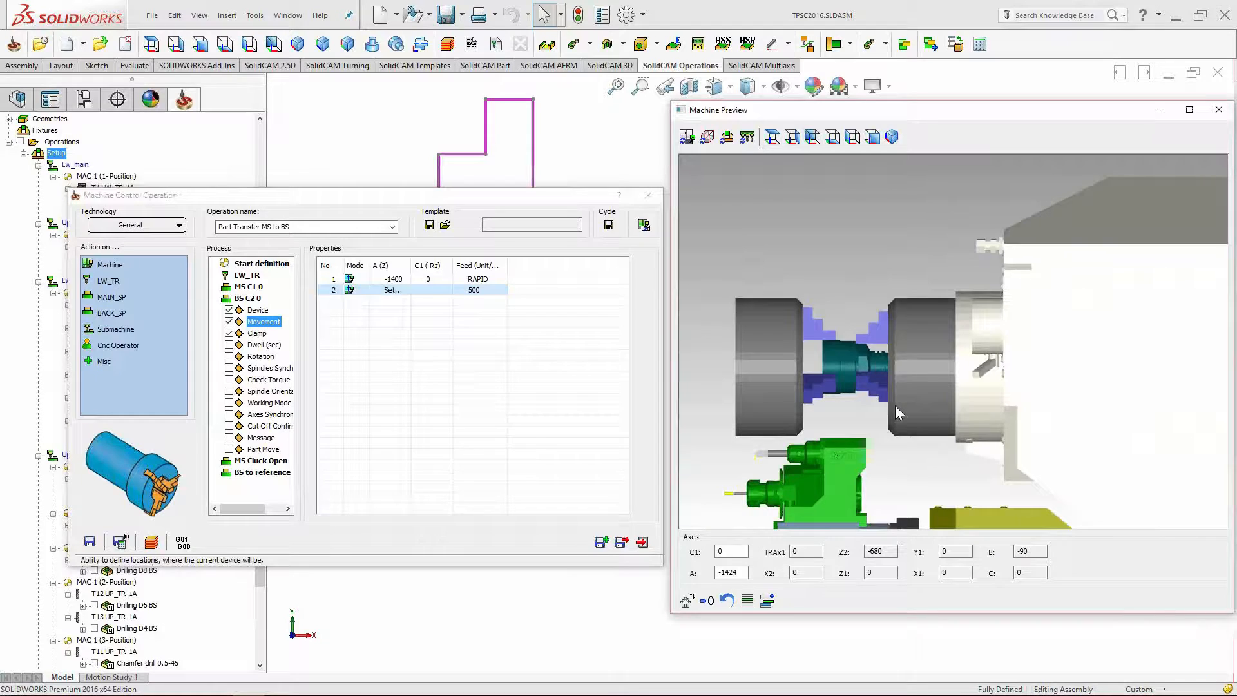
middle_click_drag(960, 387, 1015, 413)
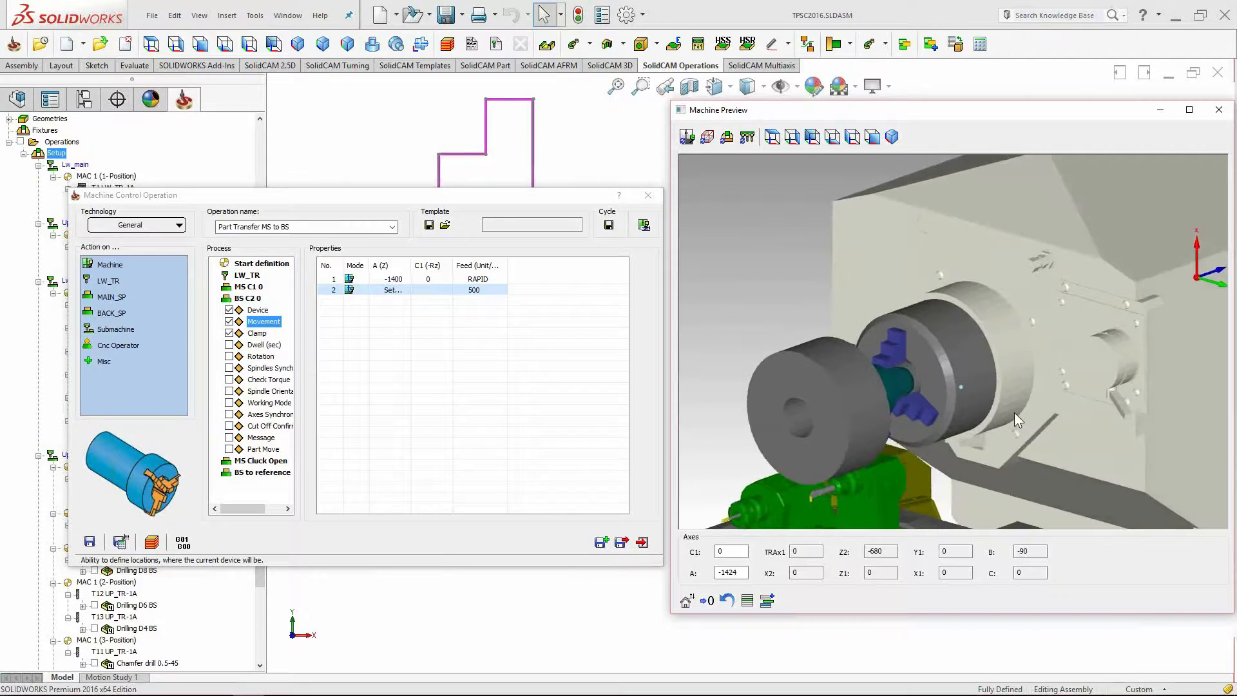
scroll(1015, 436, "down", 4)
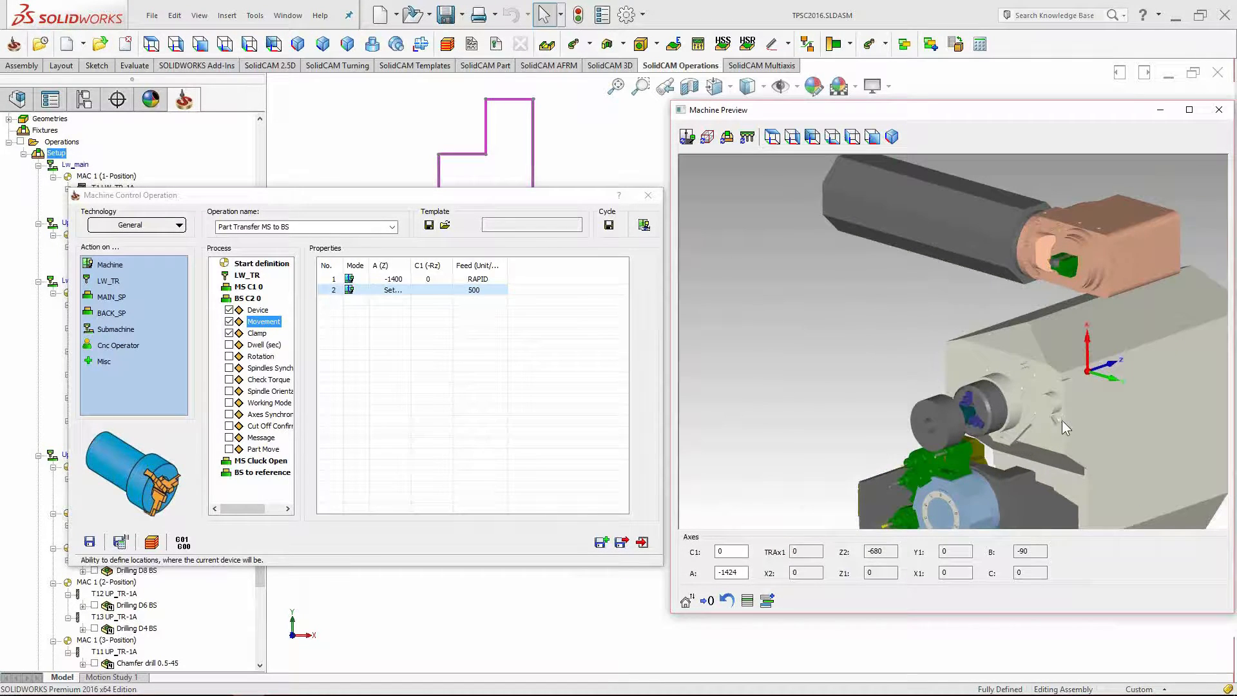
middle_click_drag(1062, 420, 1029, 347, "ctrl")
scroll(1056, 403, "up", 4)
mouse_move(953, 385)
middle_mouse_down("ctrl")
mouse_move(939, 344)
mouse_move(954, 378)
middle_mouse_up("ctrl")
middle_click_drag(917, 338, 879, 327)
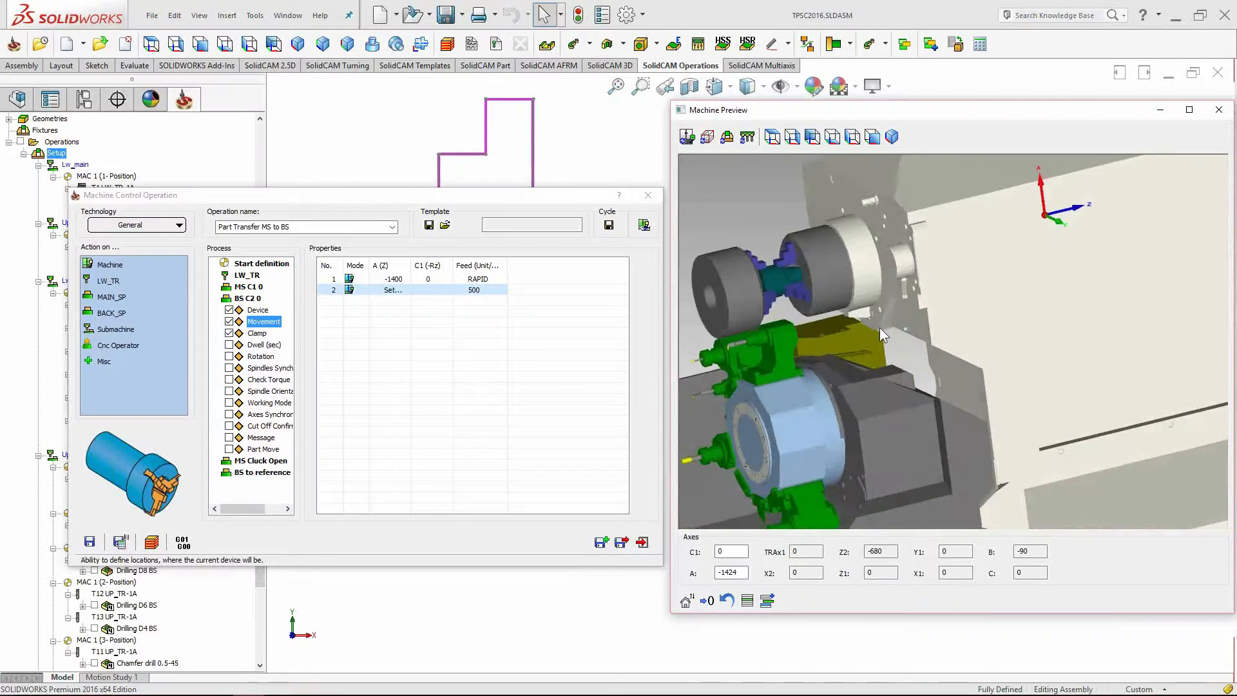
Save the Part Transfer MS to BS operation and close it.
left_click(621, 543)
middle_click_drag(648, 348, 845, 378, "ctrl")
Switch to the PowerPoint slide show and advance to the slide on MCO's new parameters and improvements.
mouse_move(725, 686)
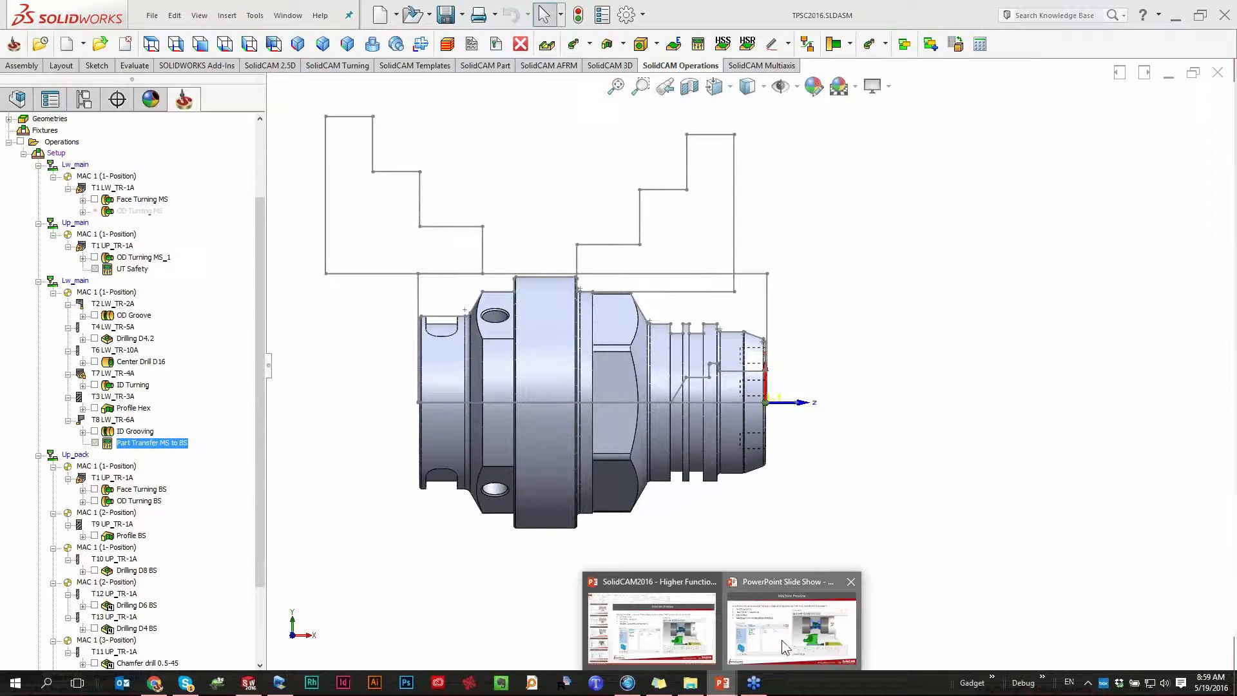
left_click(782, 640)
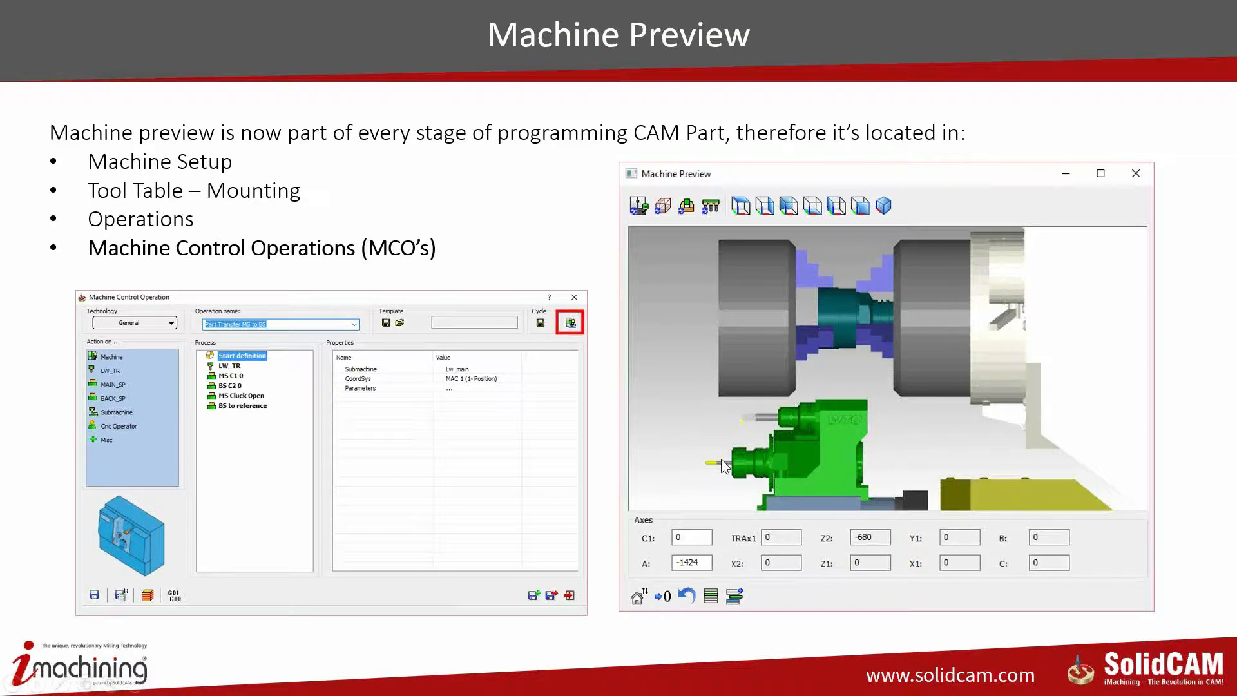
key("Right")
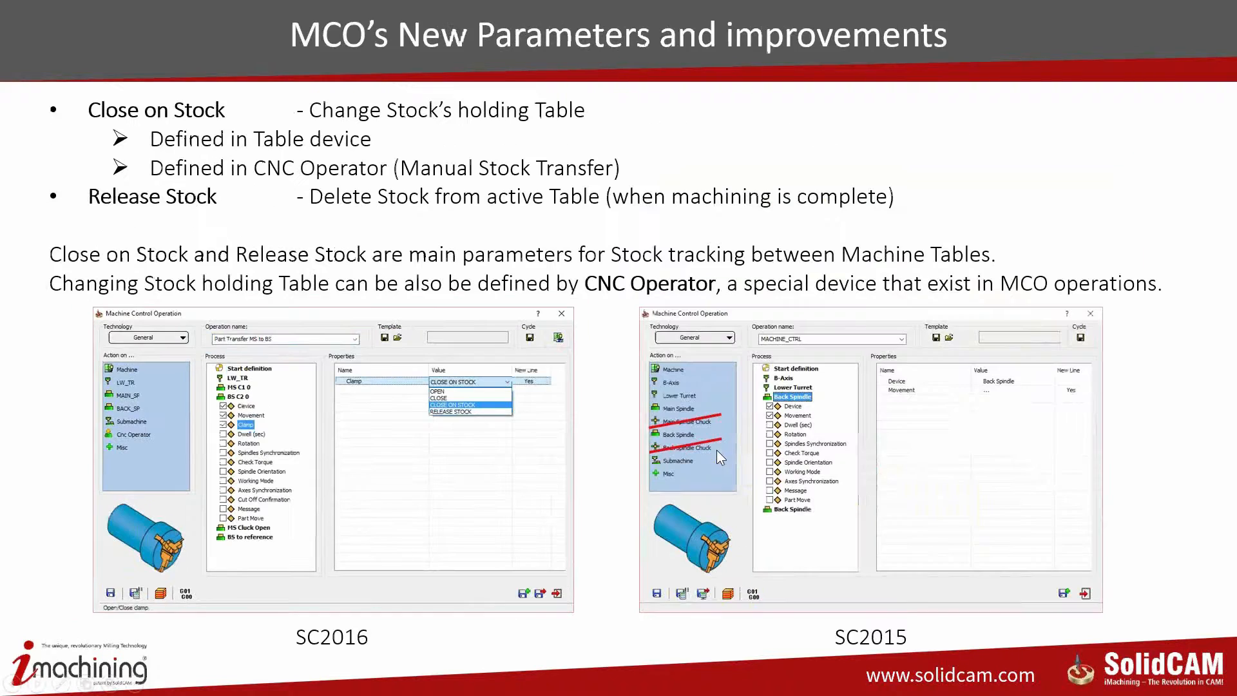
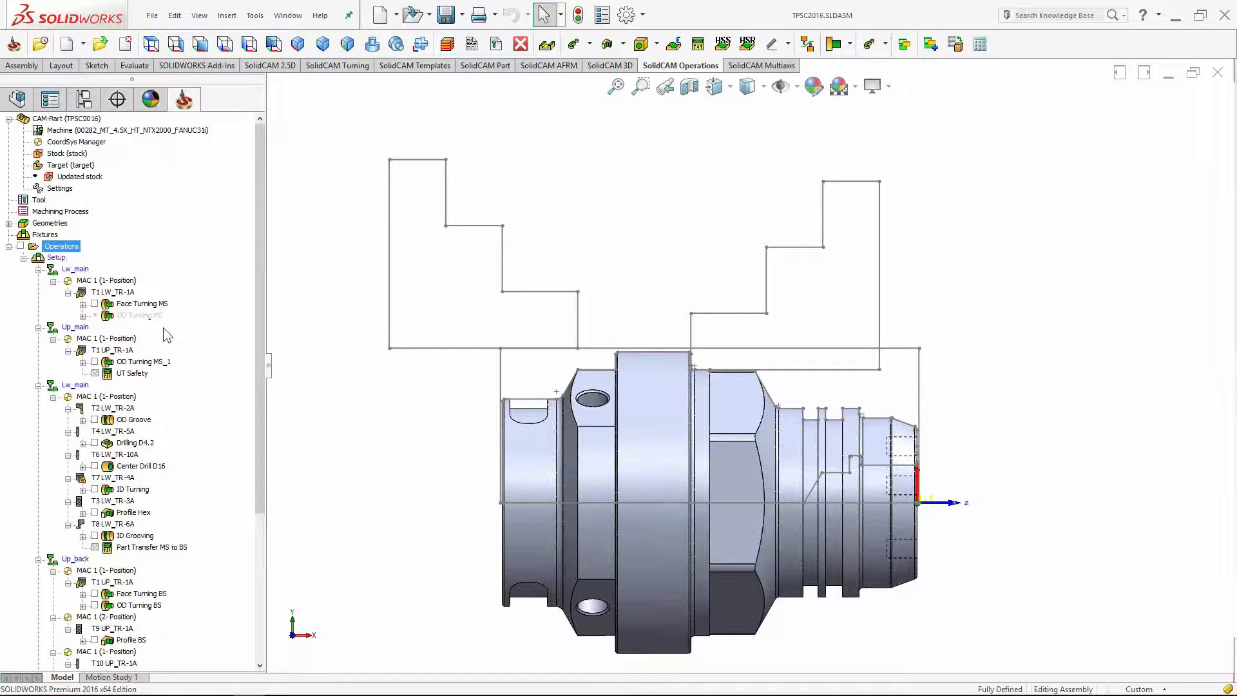
Open Channel Synchronization for the Setup and arrange its window beside the operations tree.
left_click(55, 258)
right_click(64, 264)
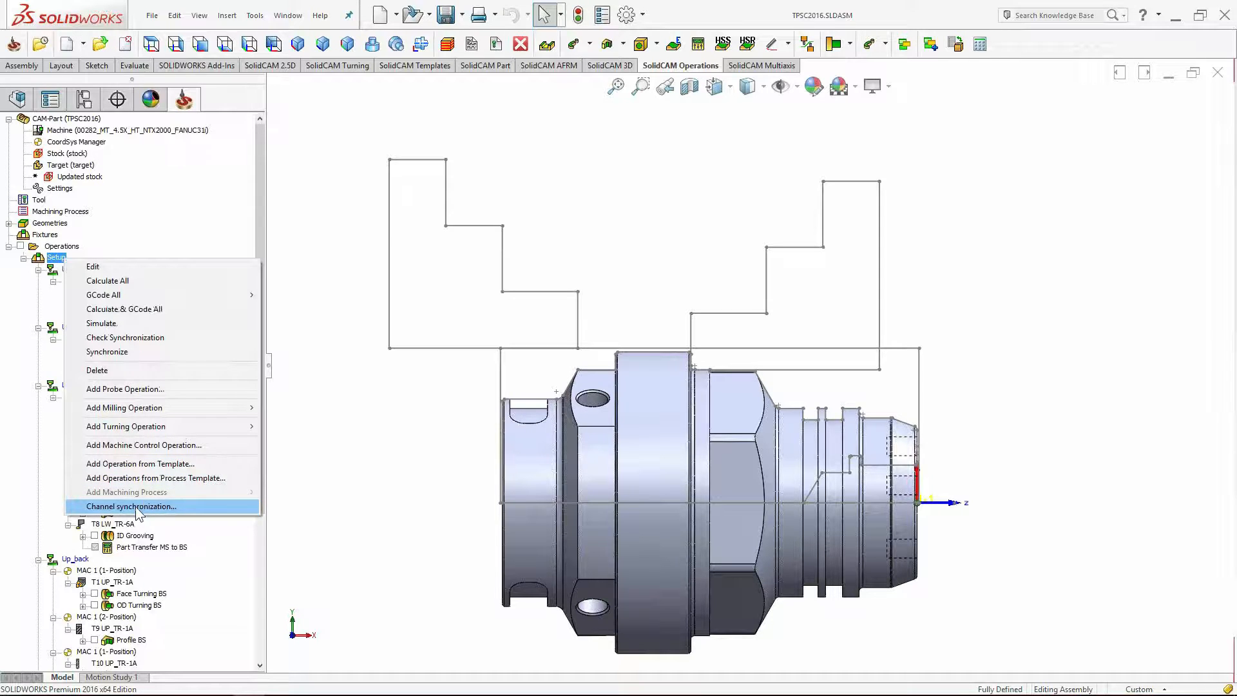
left_click(331, 431)
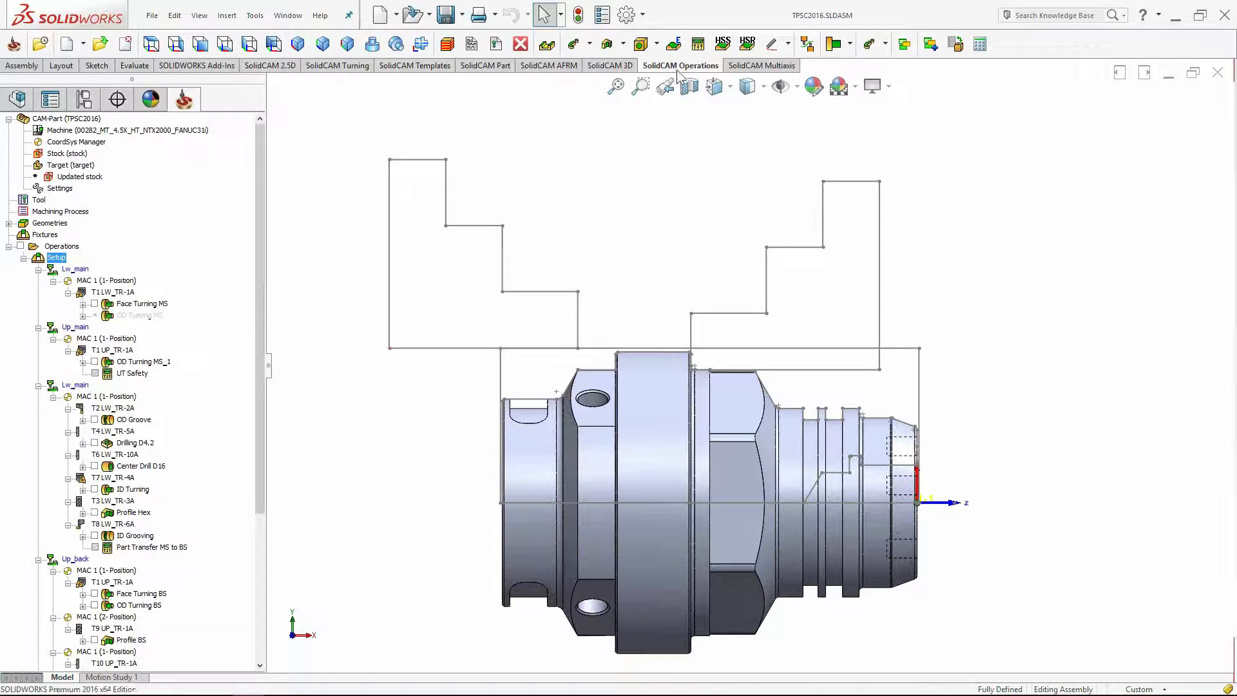
left_click(807, 46)
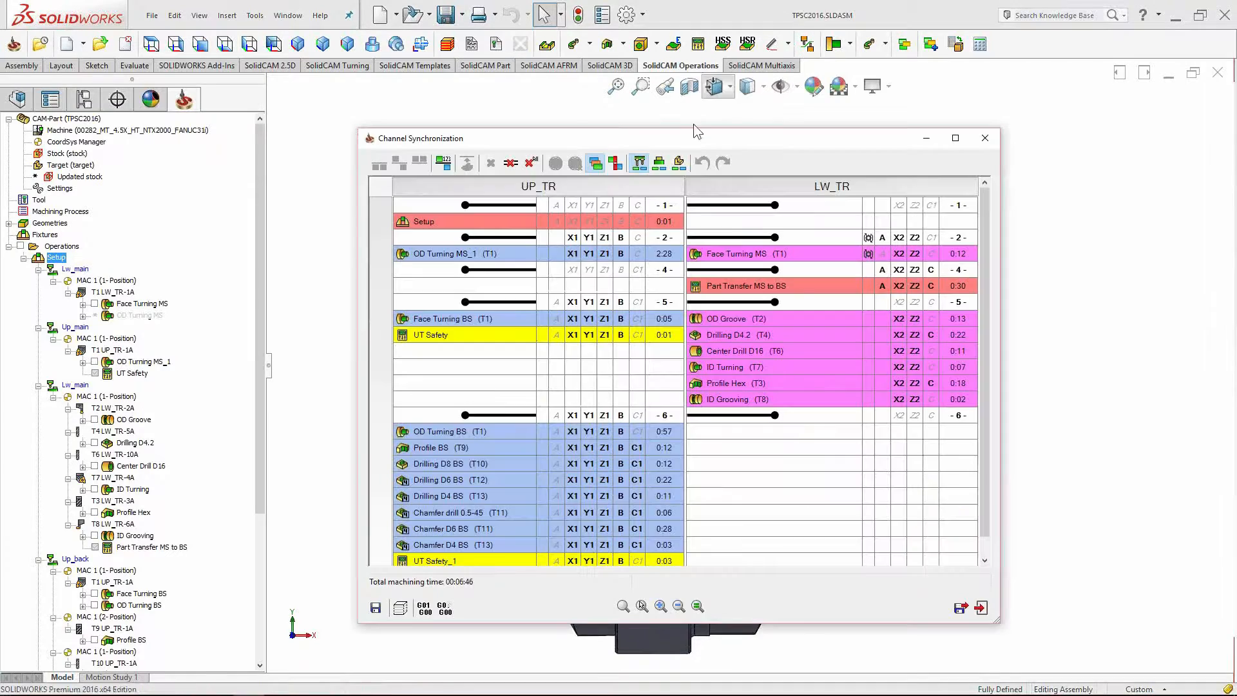
left_click_drag(651, 136, 677, 153)
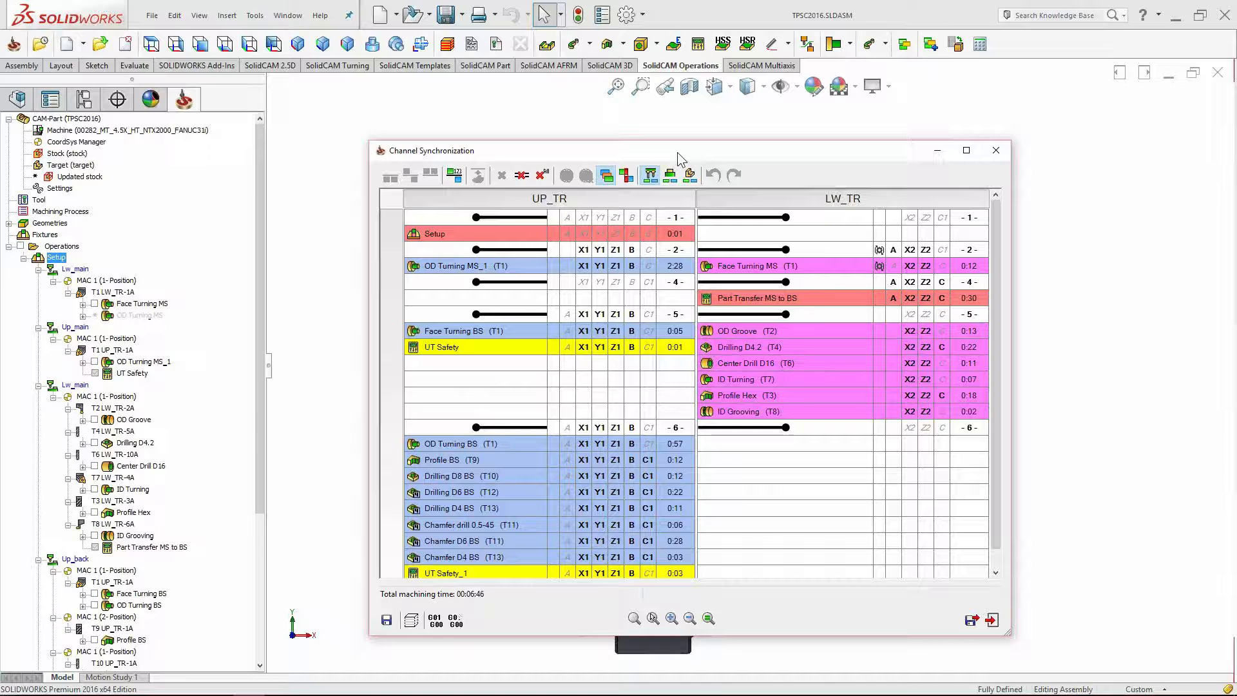
left_click_drag(690, 197, 686, 197)
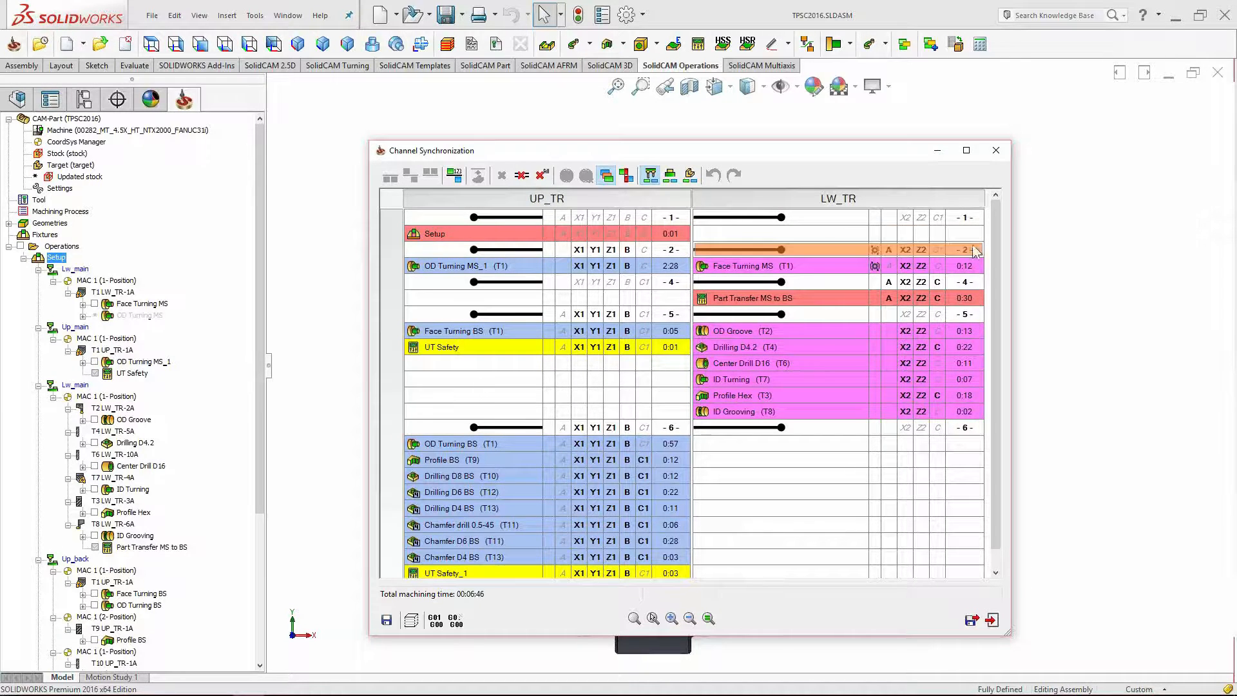
Compare the order of operations in the CAM tree with their distribution over the UP_TR and LW_TR channels.
scroll(996, 263, "down", 1)
scroll(996, 263, "up", 1)
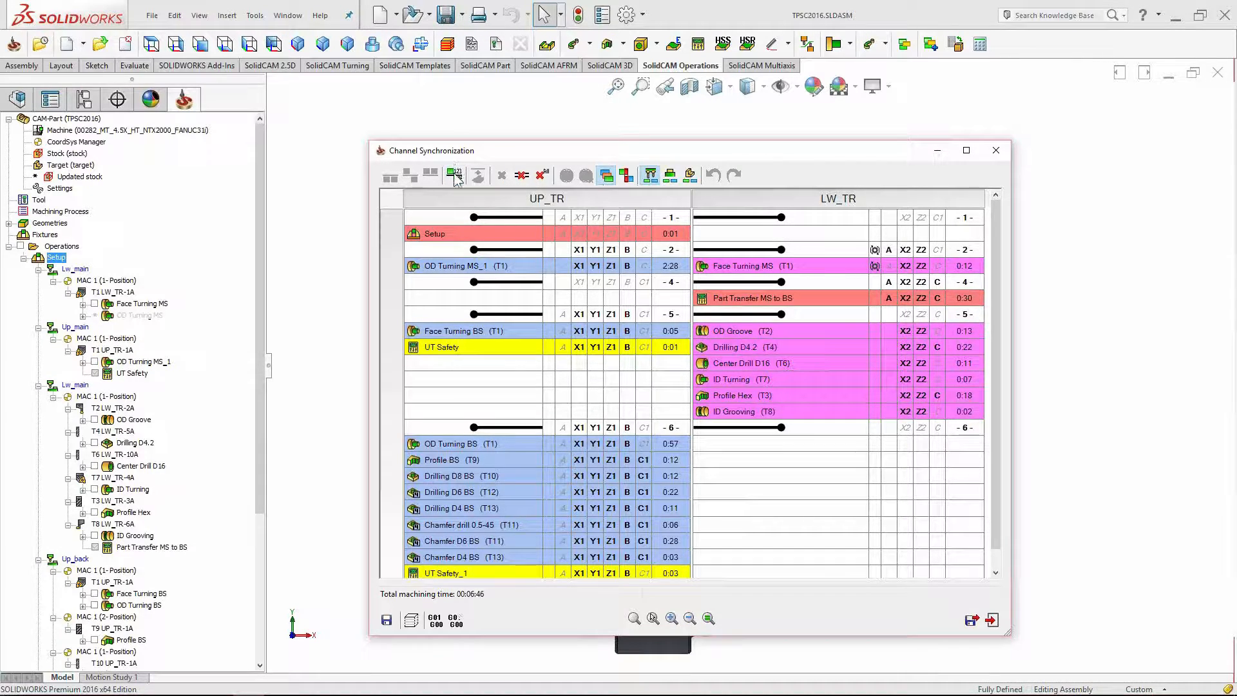
scroll(697, 514, "down", 1)
scroll(697, 514, "up", 1)
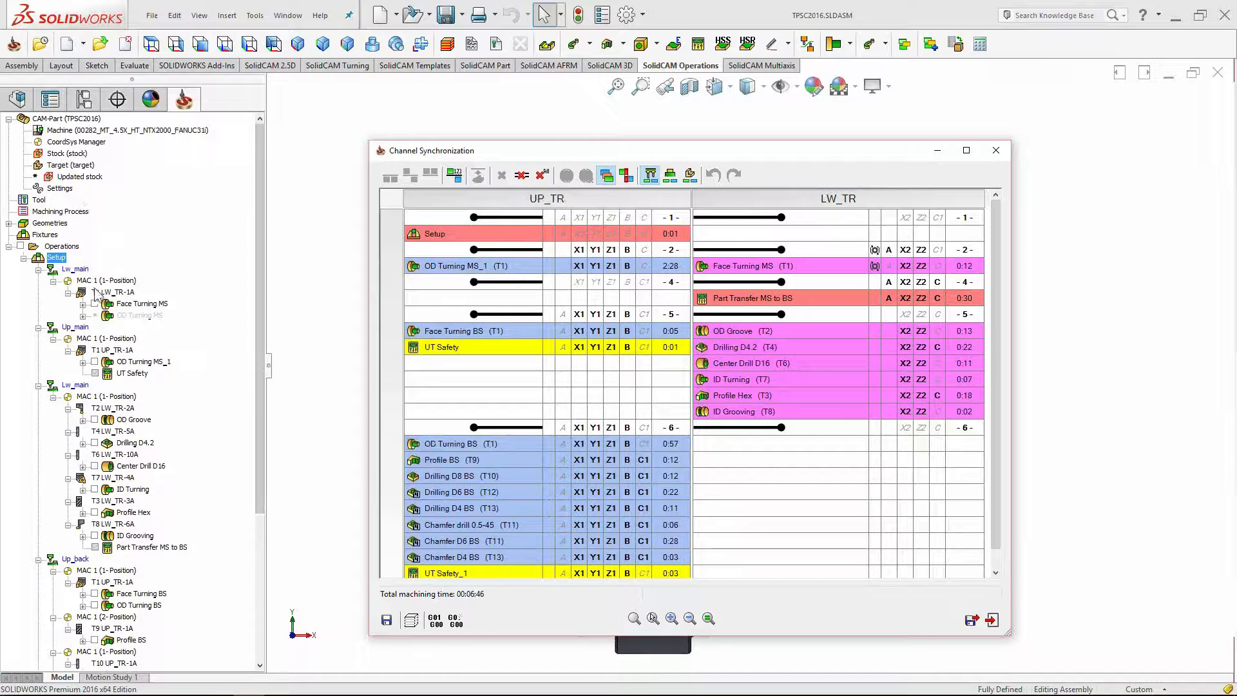
scroll(107, 308, "down", 6)
scroll(120, 335, "up", 6)
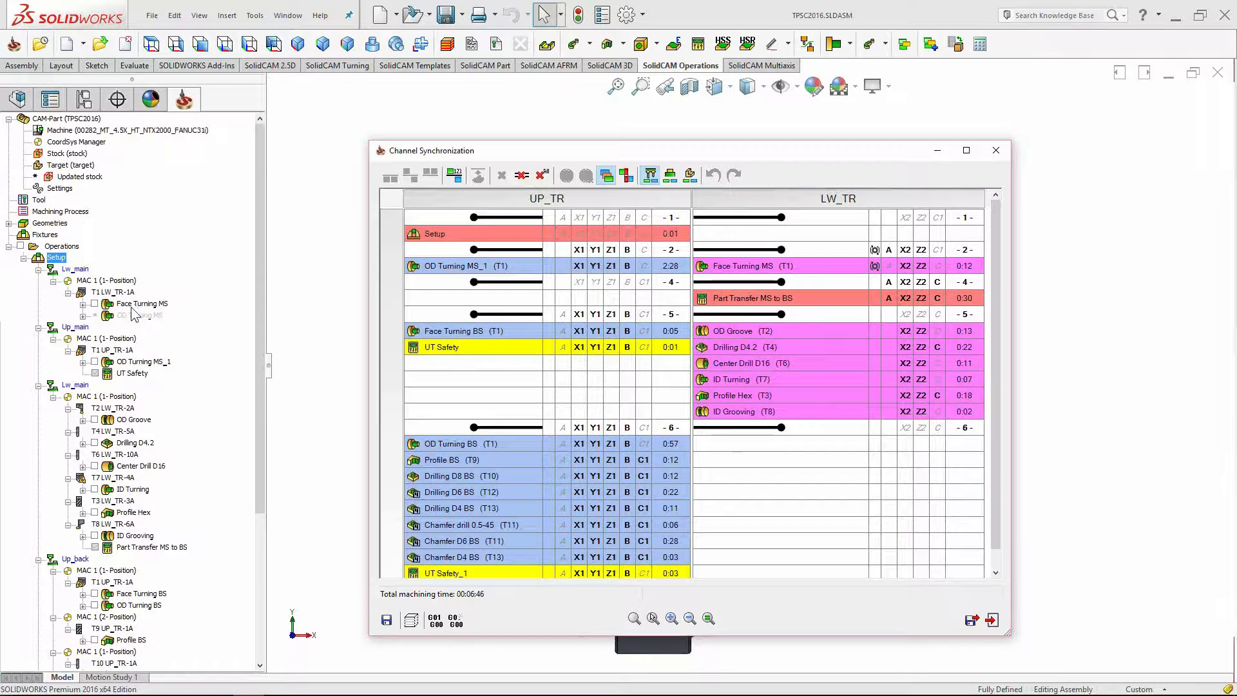
scroll(133, 314, "down", 5)
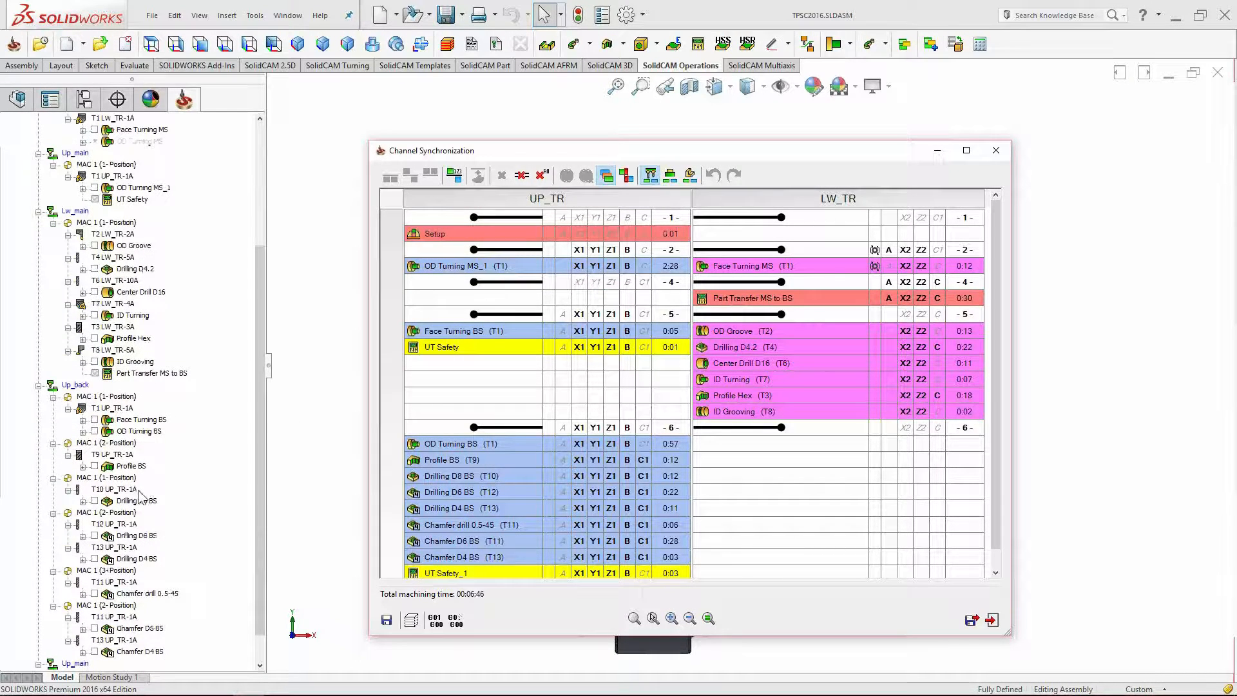
scroll(141, 500, "up", 4)
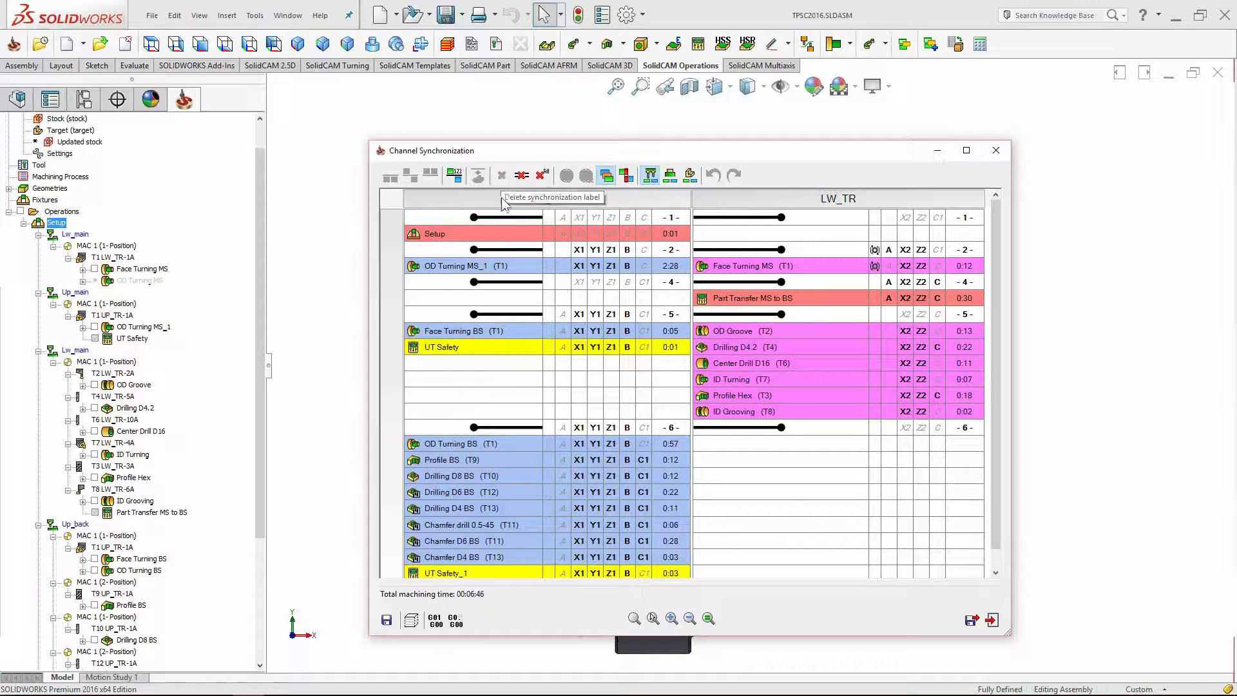
Select synchronization line 1 in both the UP_TR and LW_TR channels, and select the Drilling D8 BS operation.
left_click(504, 217)
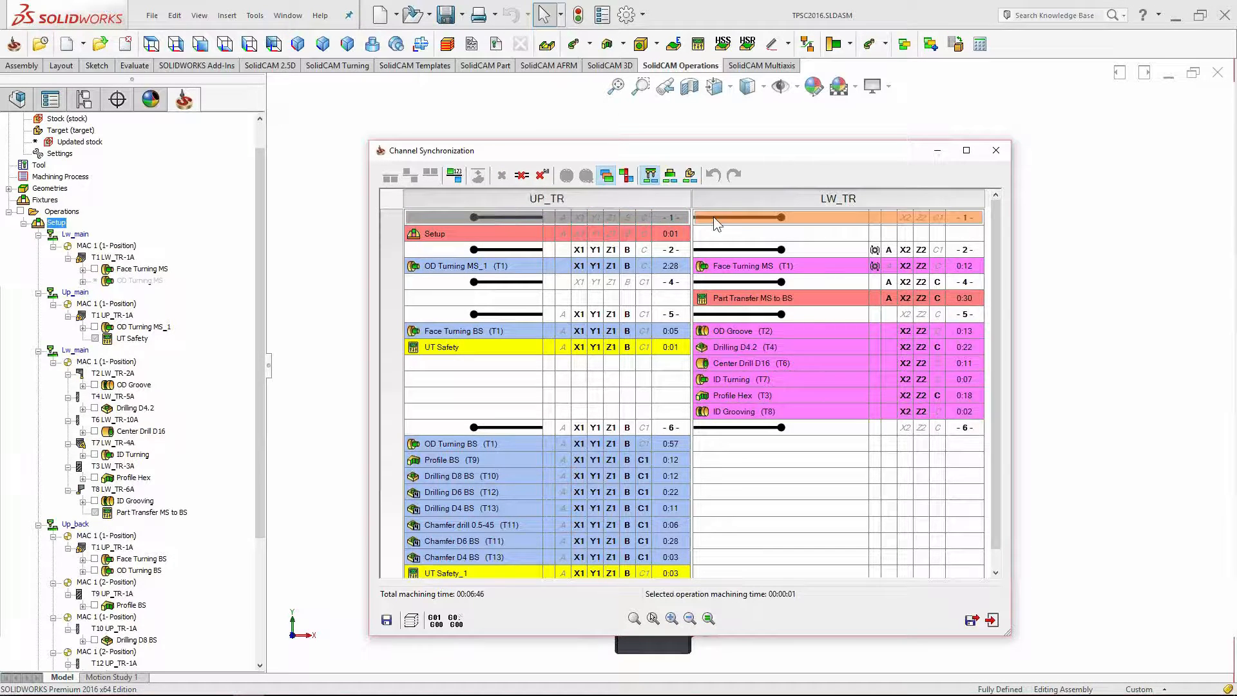
left_click(752, 219)
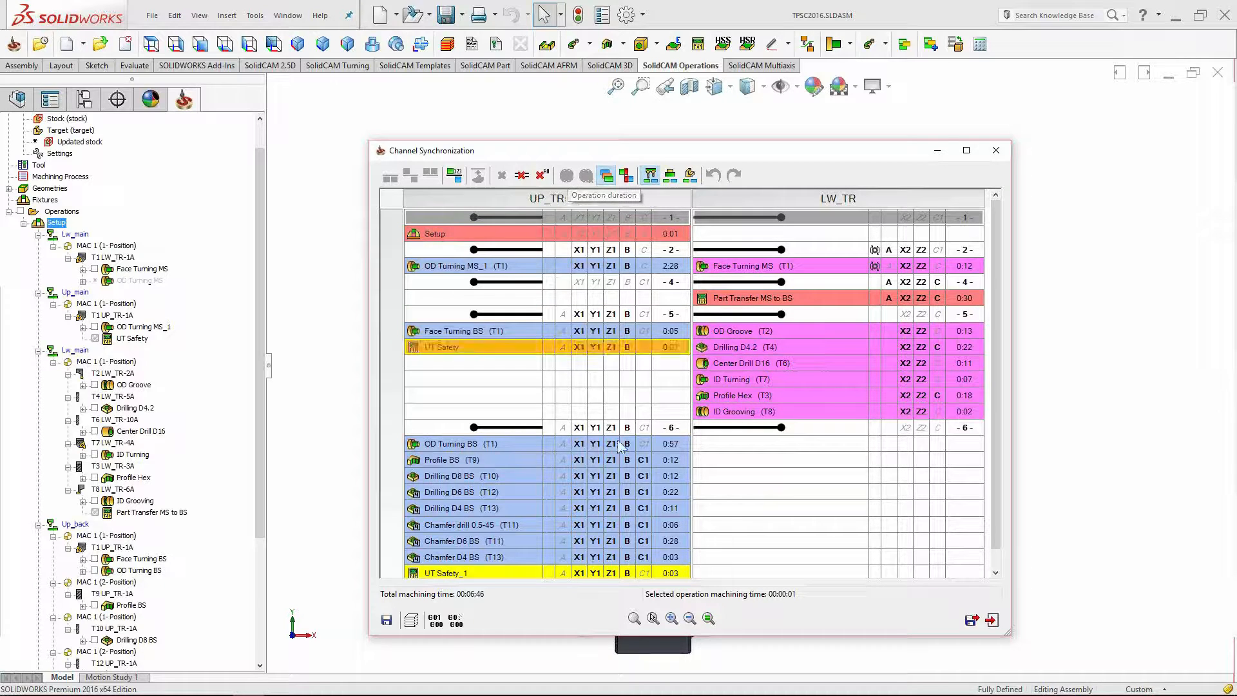
left_click(617, 475)
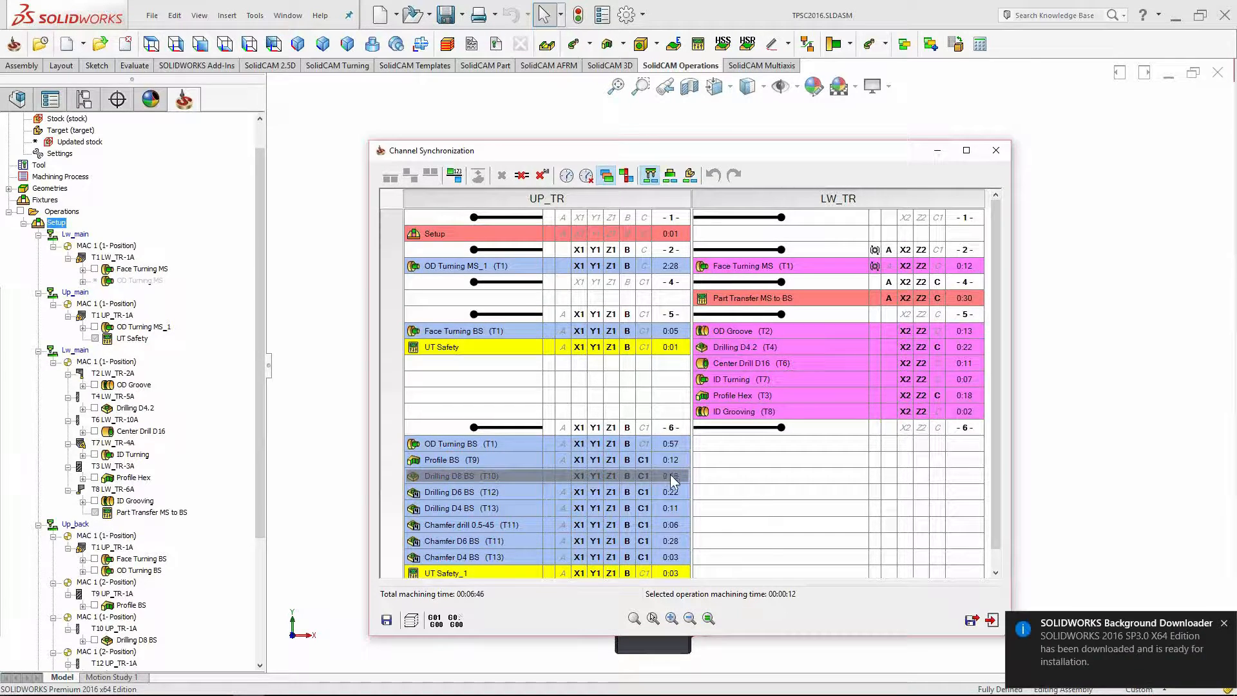
Check the Operation duration setting of the Drilling D8 BS operation and cancel out of it.
left_click(567, 175)
left_click_drag(752, 384, 739, 386)
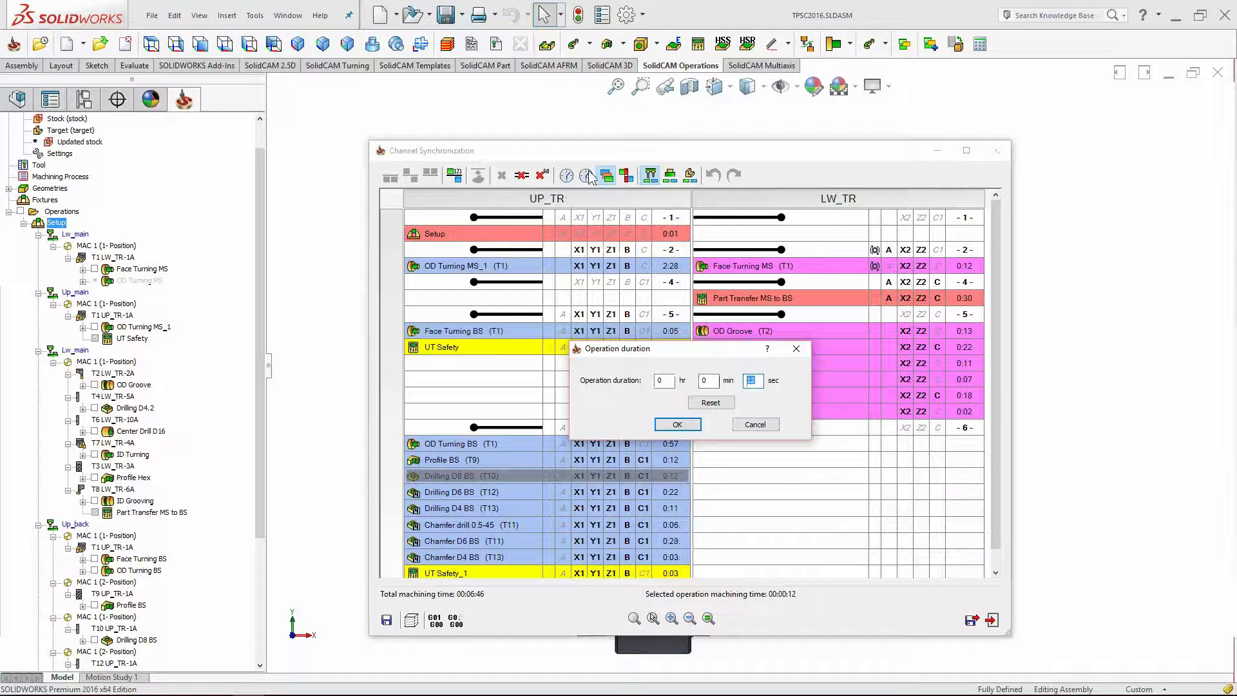
left_click(756, 425)
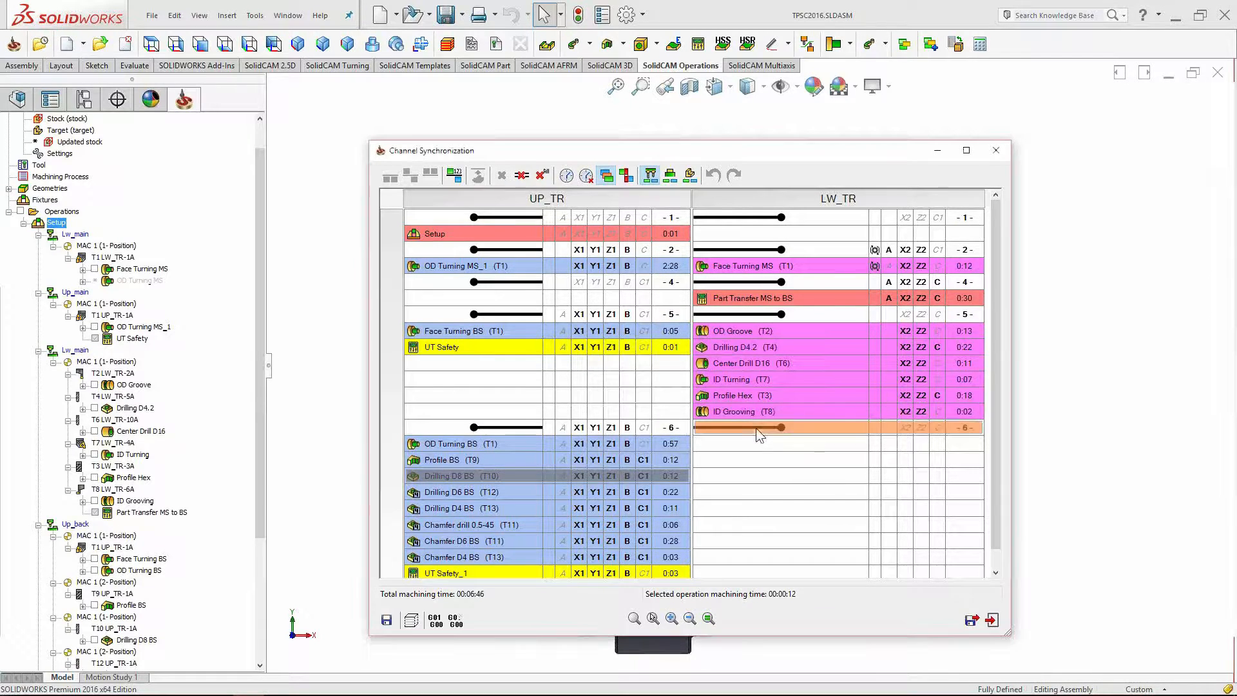
View the channel chart with operations scaled to their machining time, and return it to the compact row view.
left_click(609, 178)
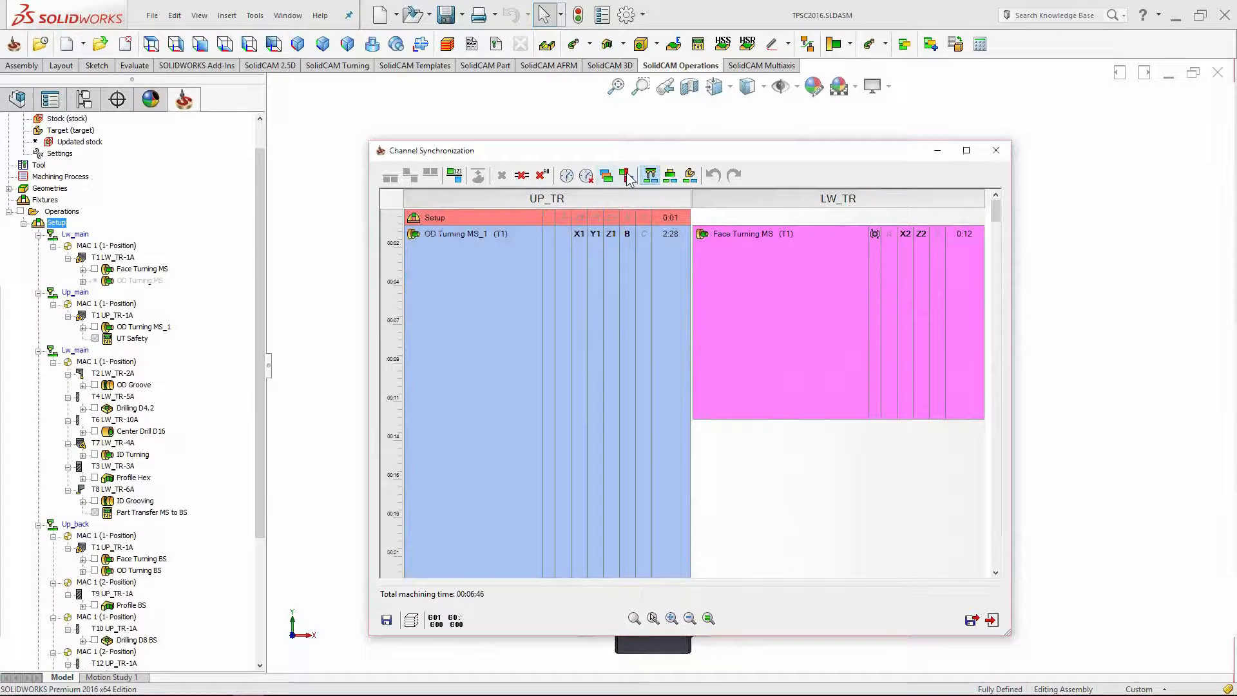
left_click(607, 178)
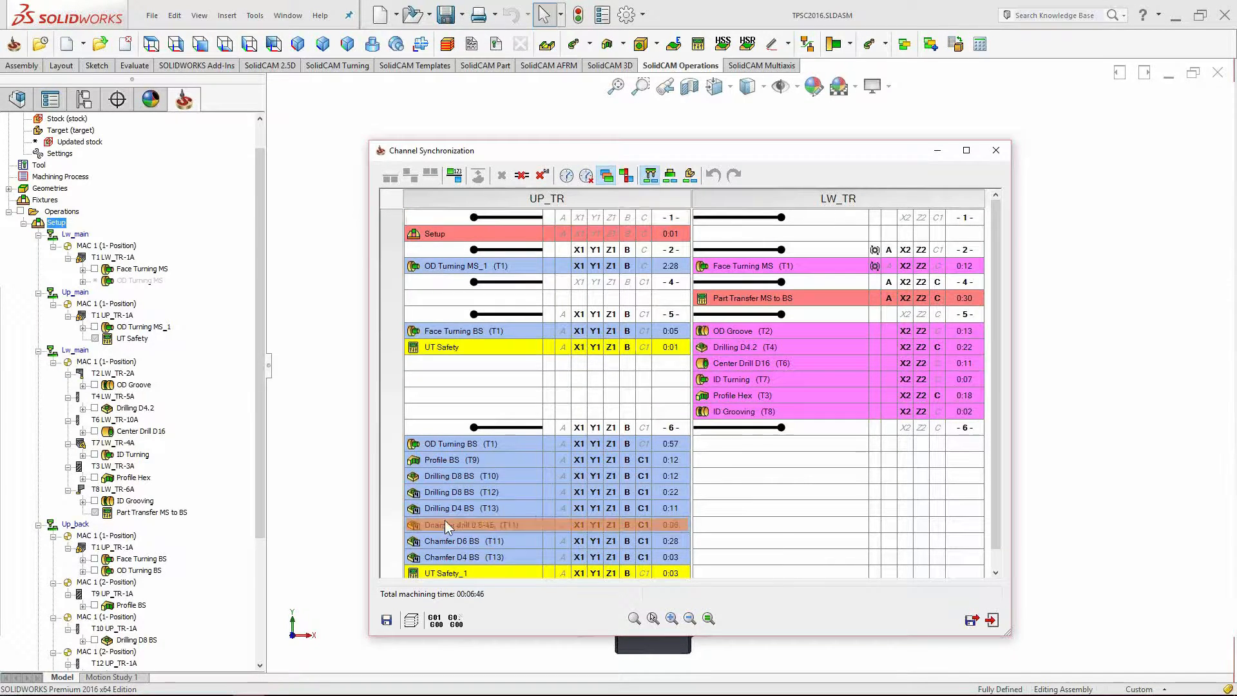
left_click(627, 176)
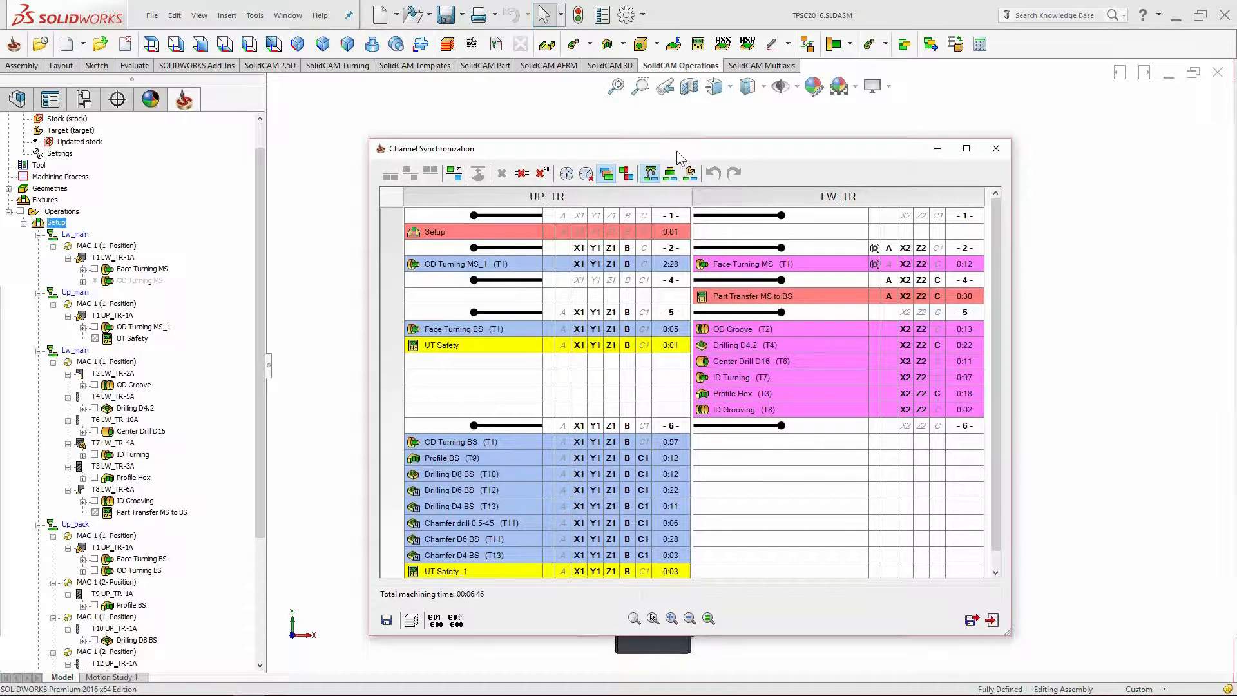
left_click_drag(676, 152, 675, 134)
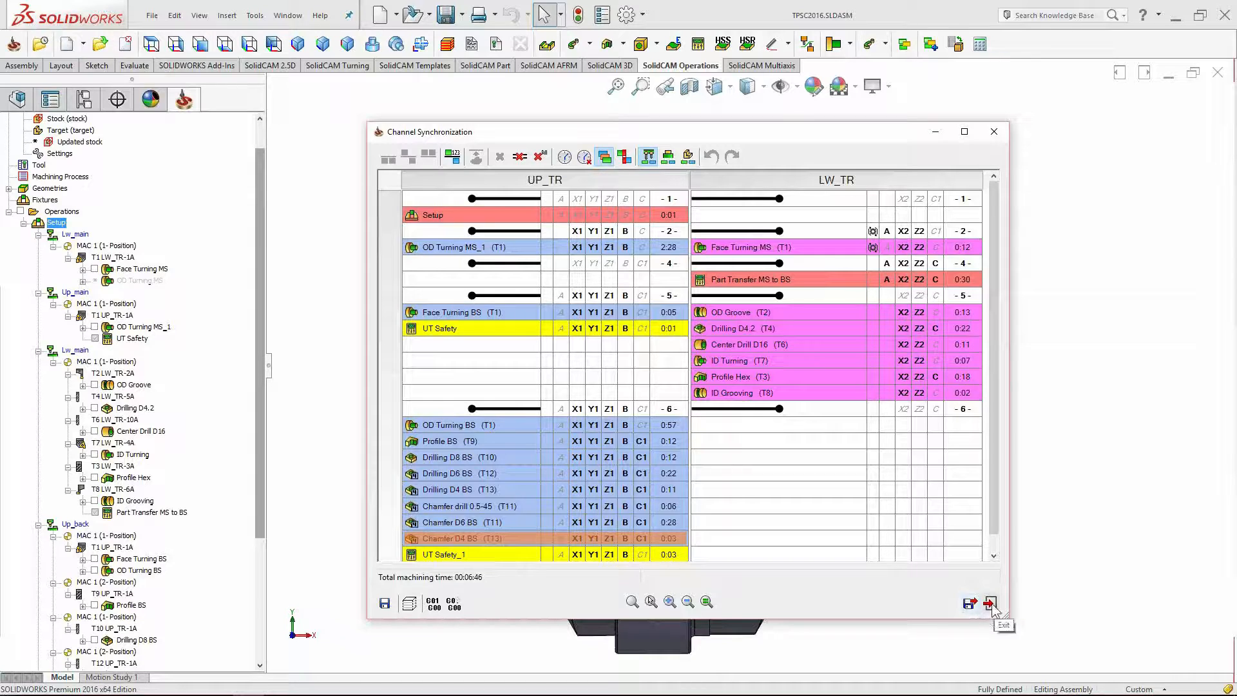
left_click_drag(661, 140, 667, 138)
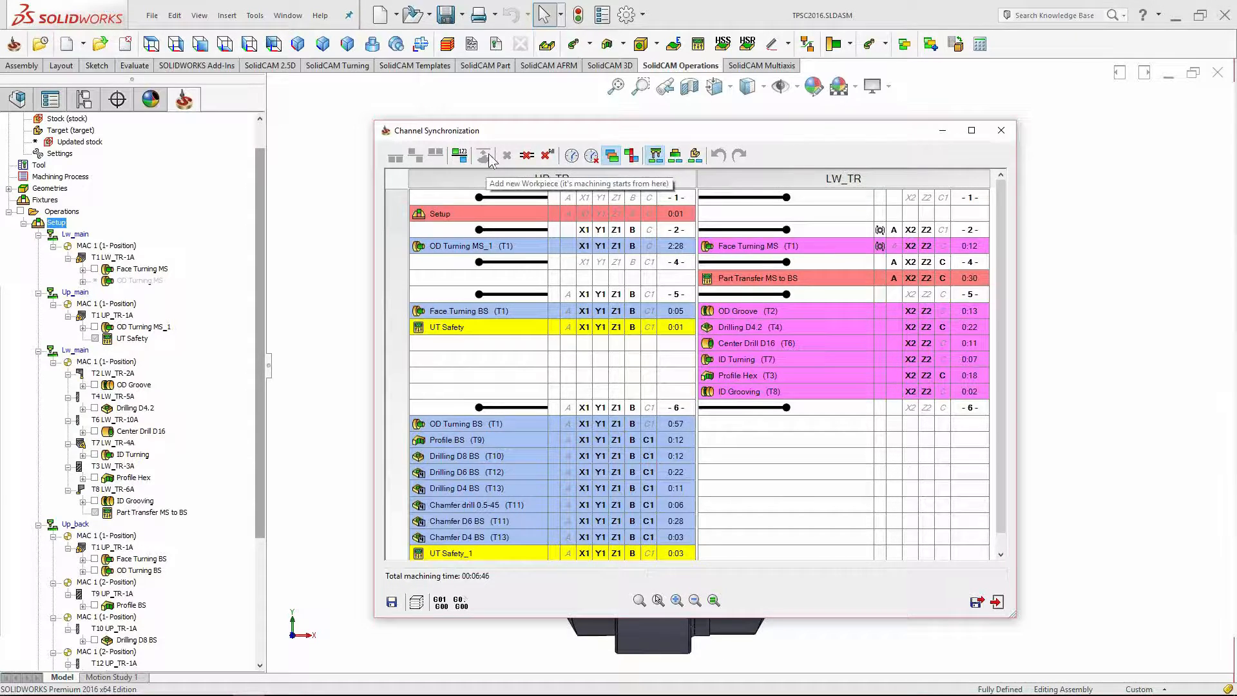
left_click_drag(657, 136, 636, 126)
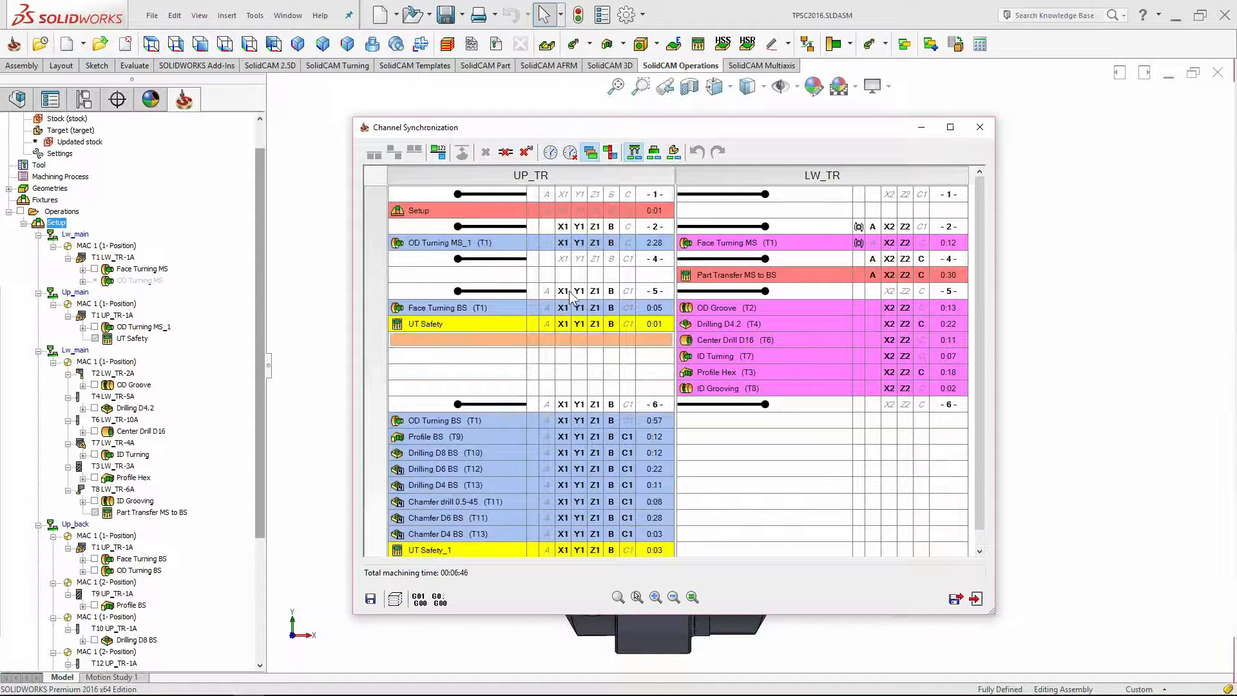
Examine synchronization line 1 in the UP_TR and LW_TR channels and bring the machine definition into view in the CAM tree.
left_click(516, 193)
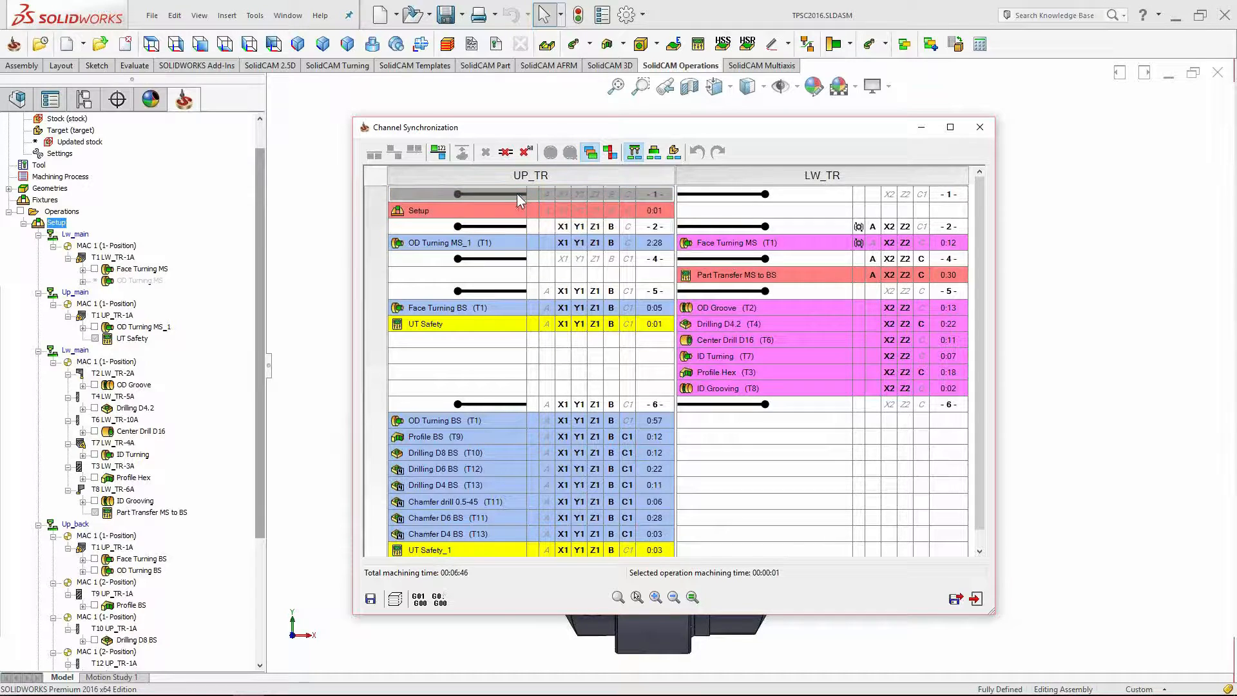
left_click(850, 194, "ctrl")
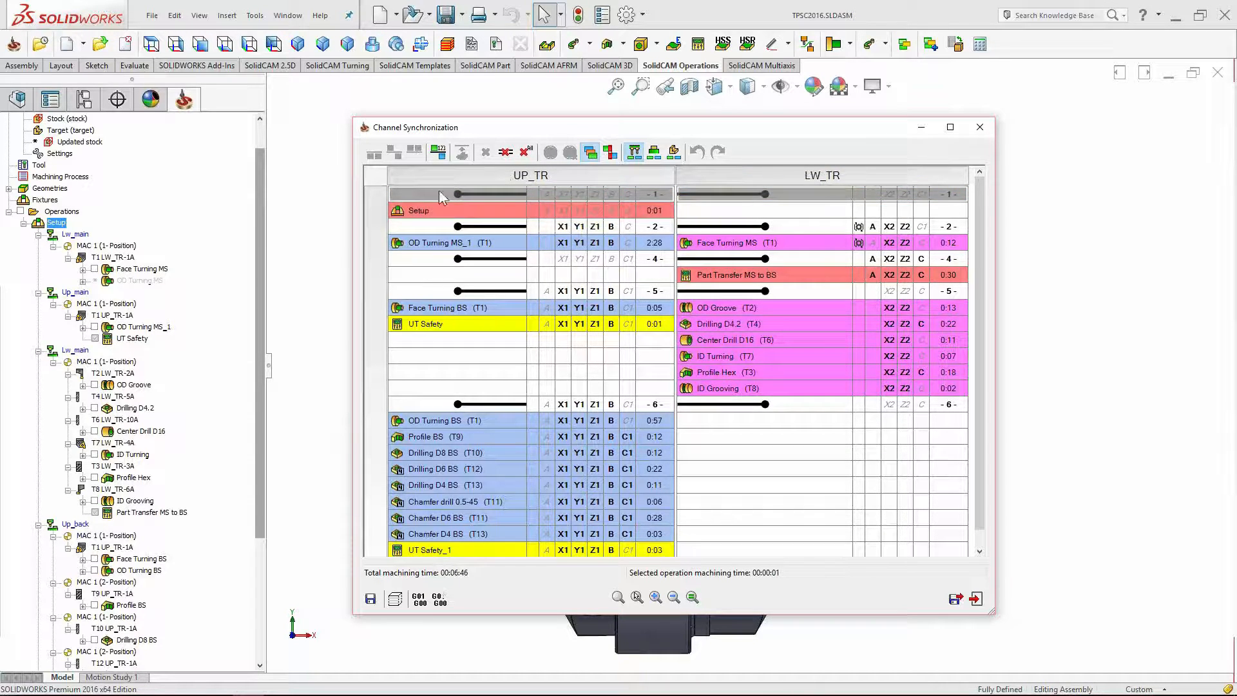
left_click(750, 208)
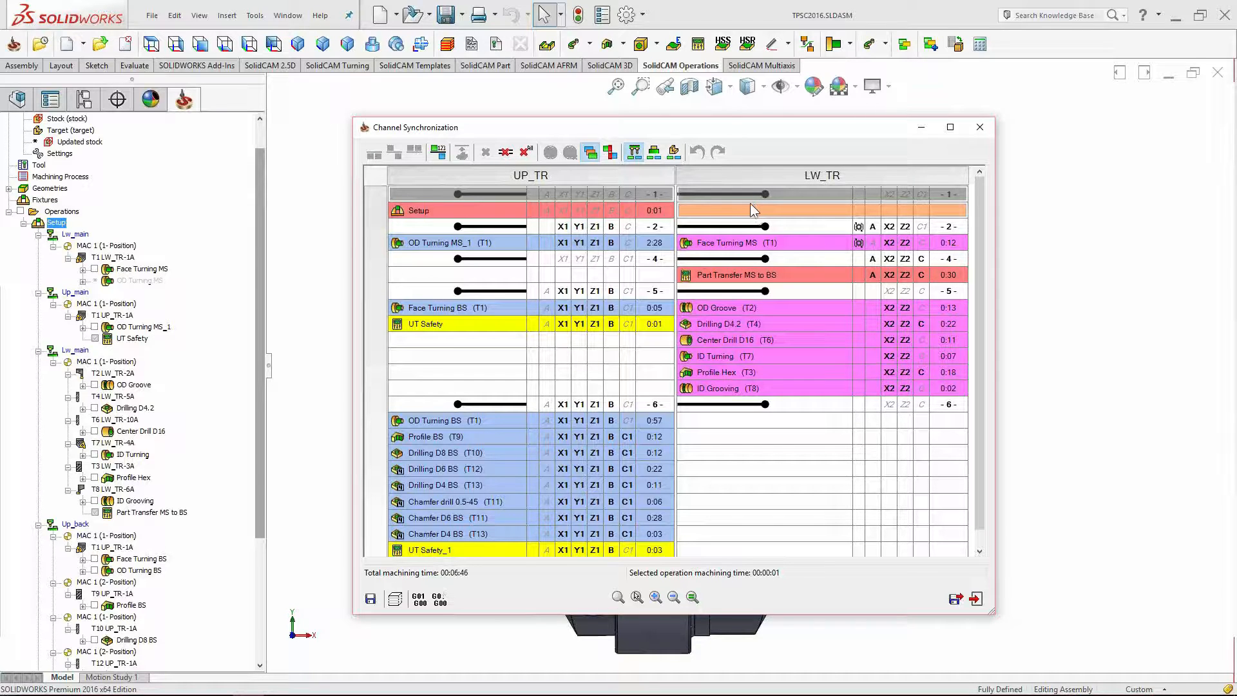
left_click(648, 195)
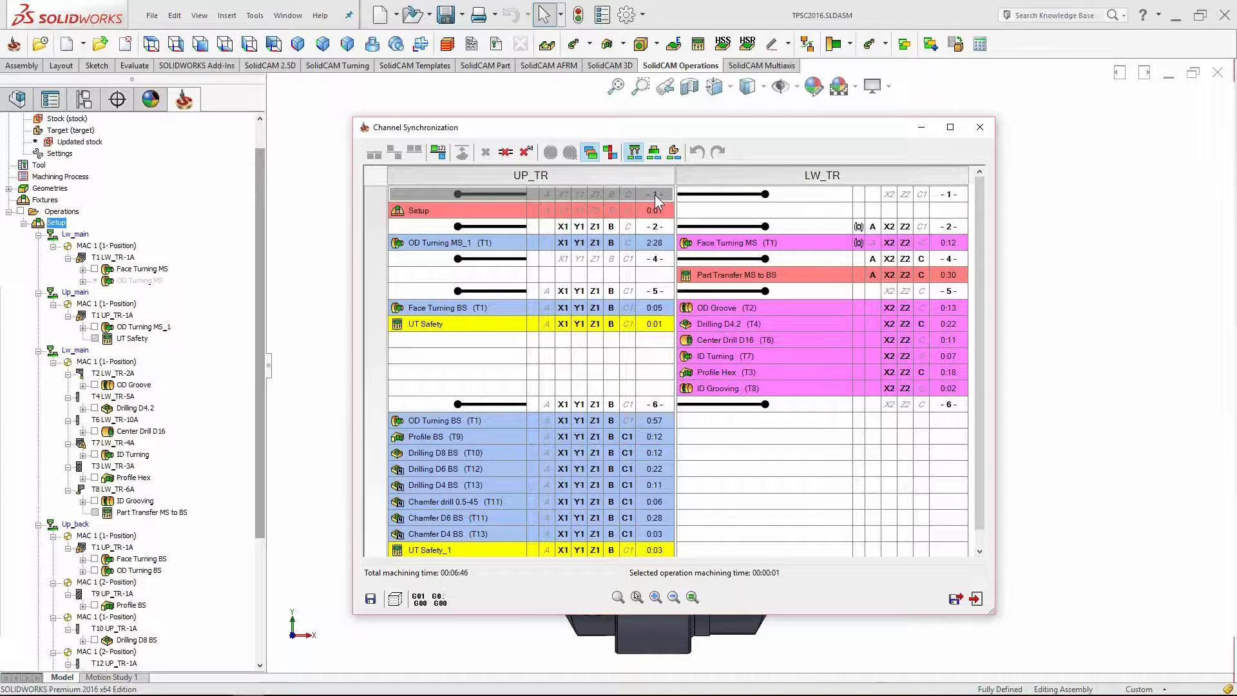
left_click(797, 195)
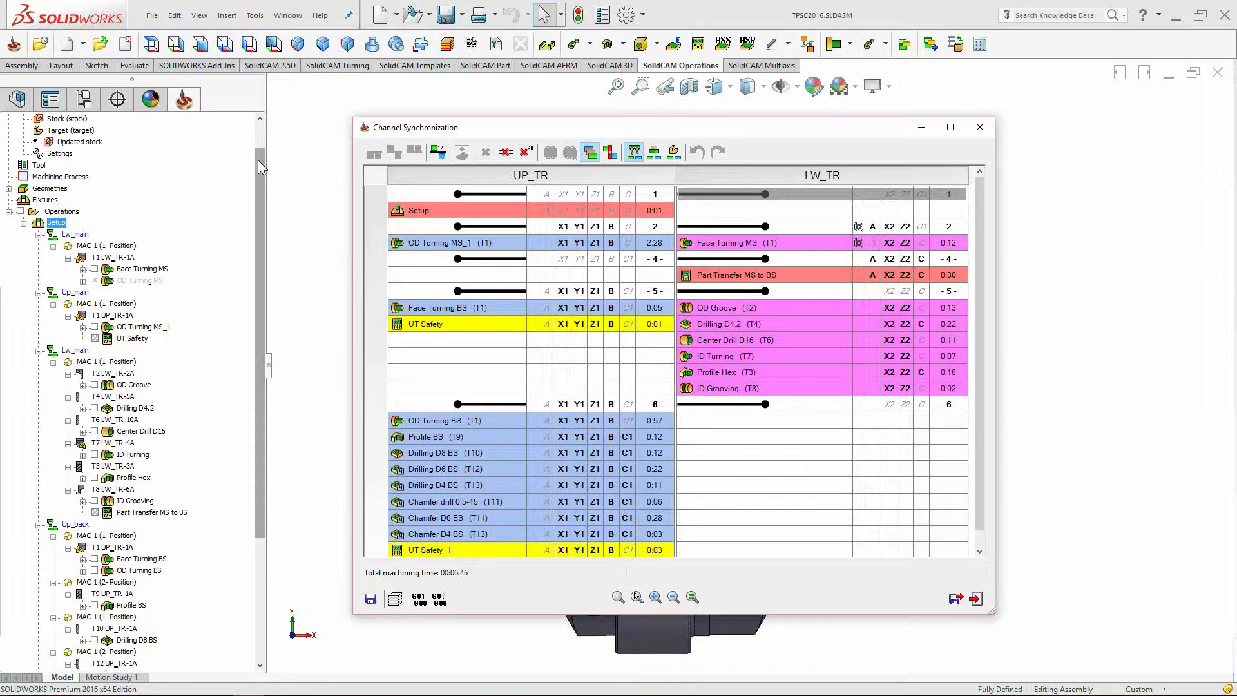
left_click_drag(258, 159, 258, 145)
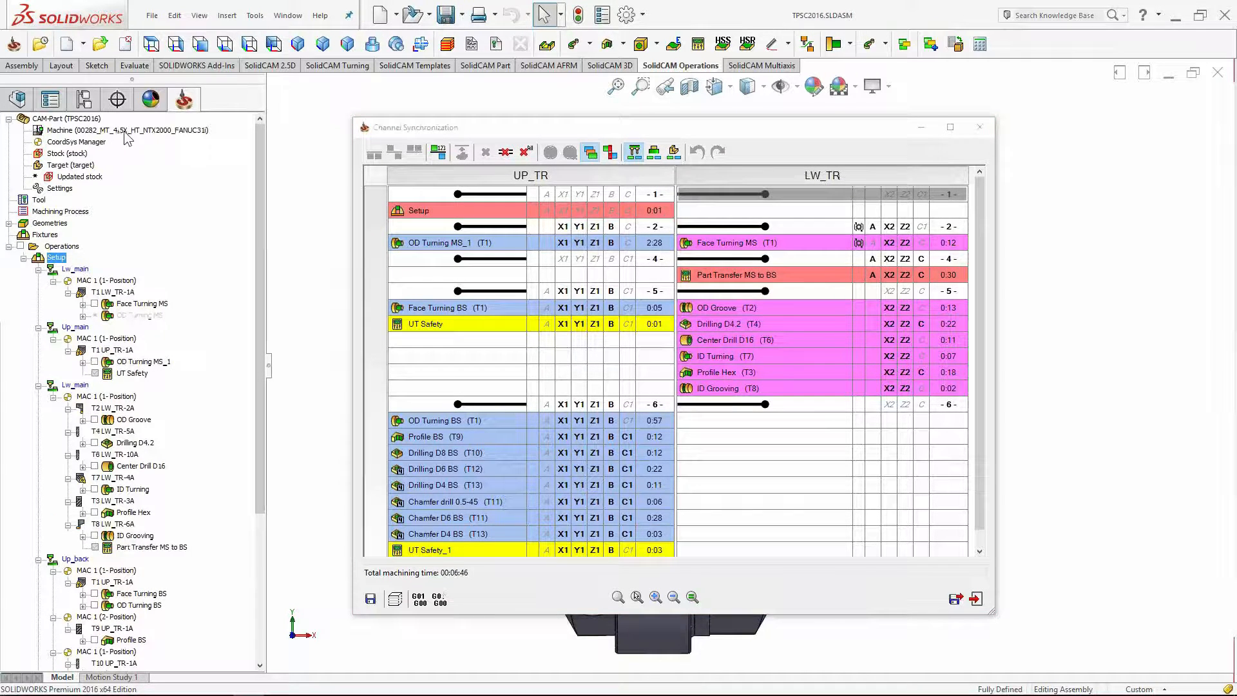
left_click(721, 127)
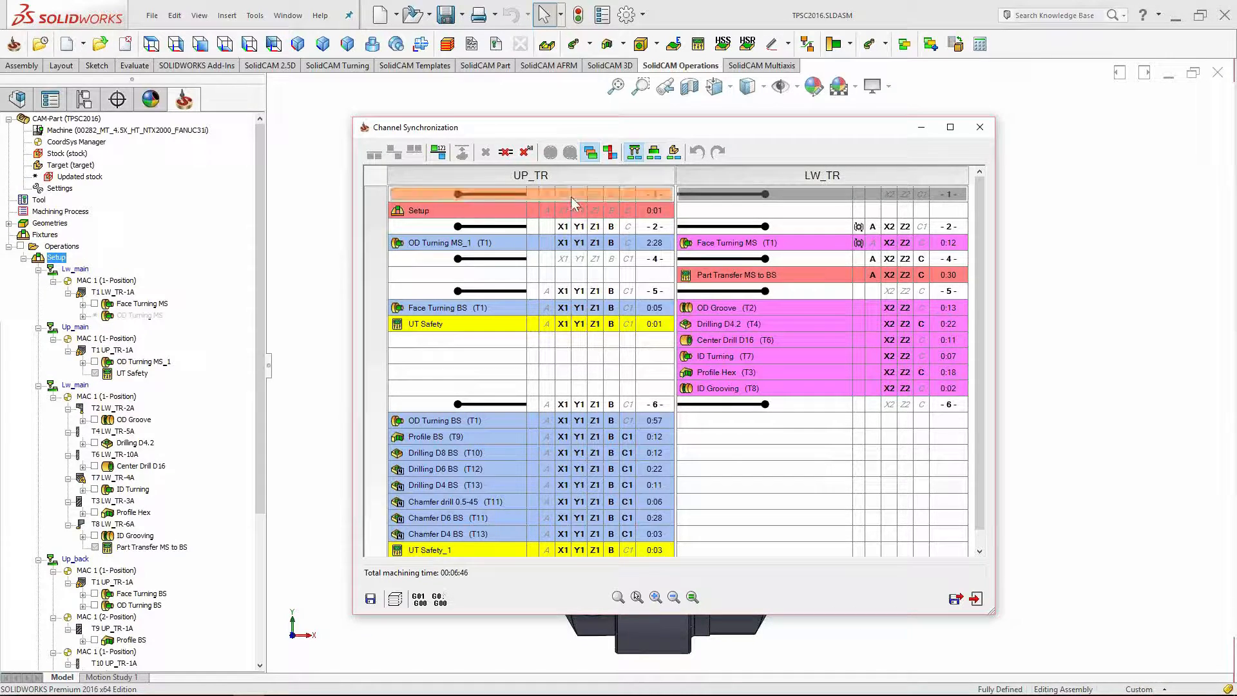
Select the Setup operation in the UP_TR channel and review the commands available for it without applying any.
left_click(407, 213)
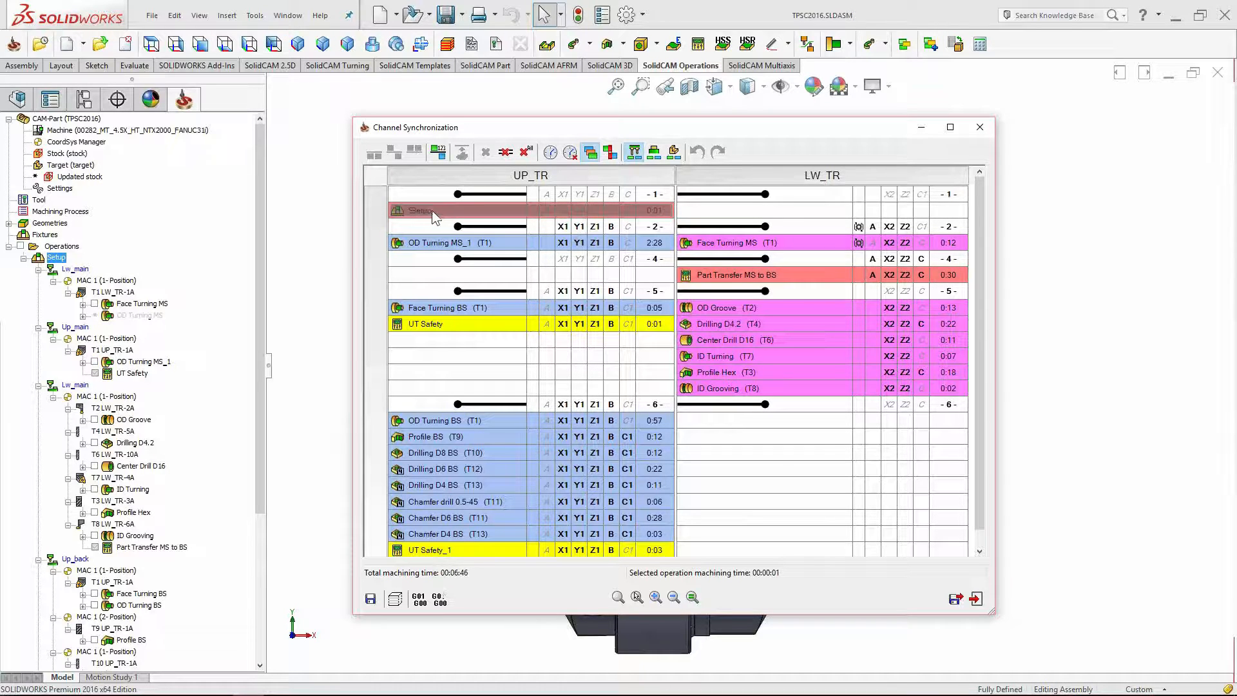
right_click(424, 215)
key("Escape")
right_click(433, 210)
key("Escape")
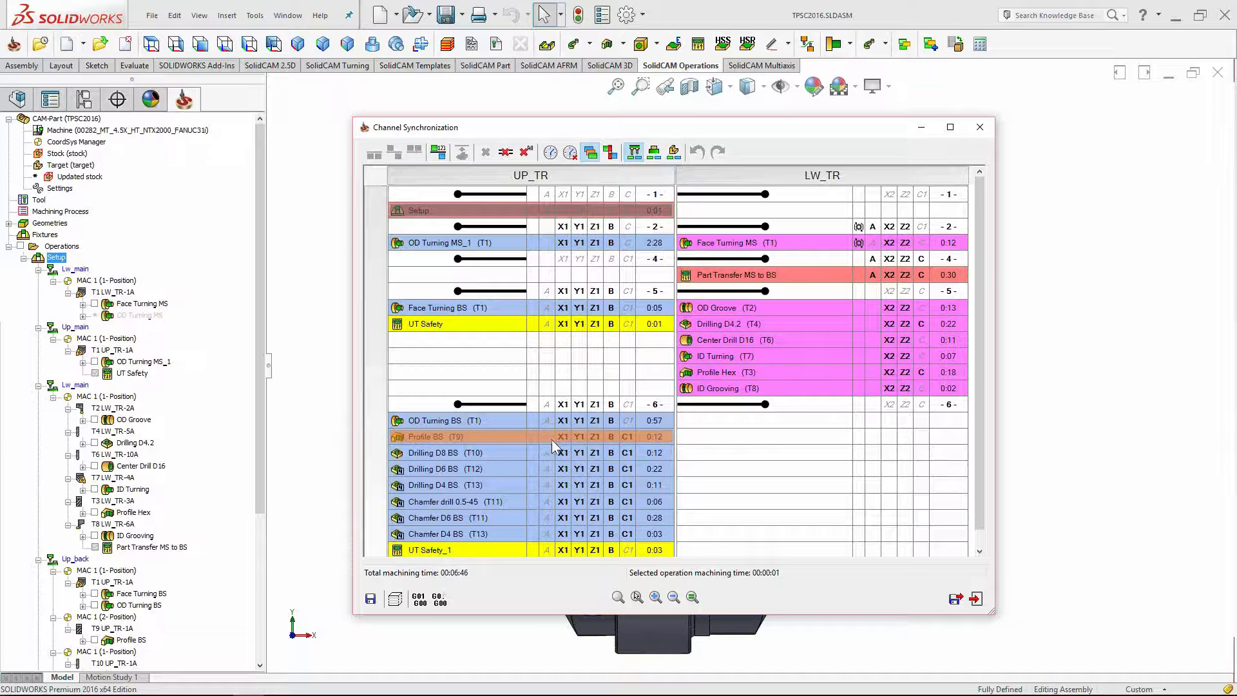
Examine synchronization line 5 and the operations that follow it in both channels, down to line 7.
left_click(546, 291)
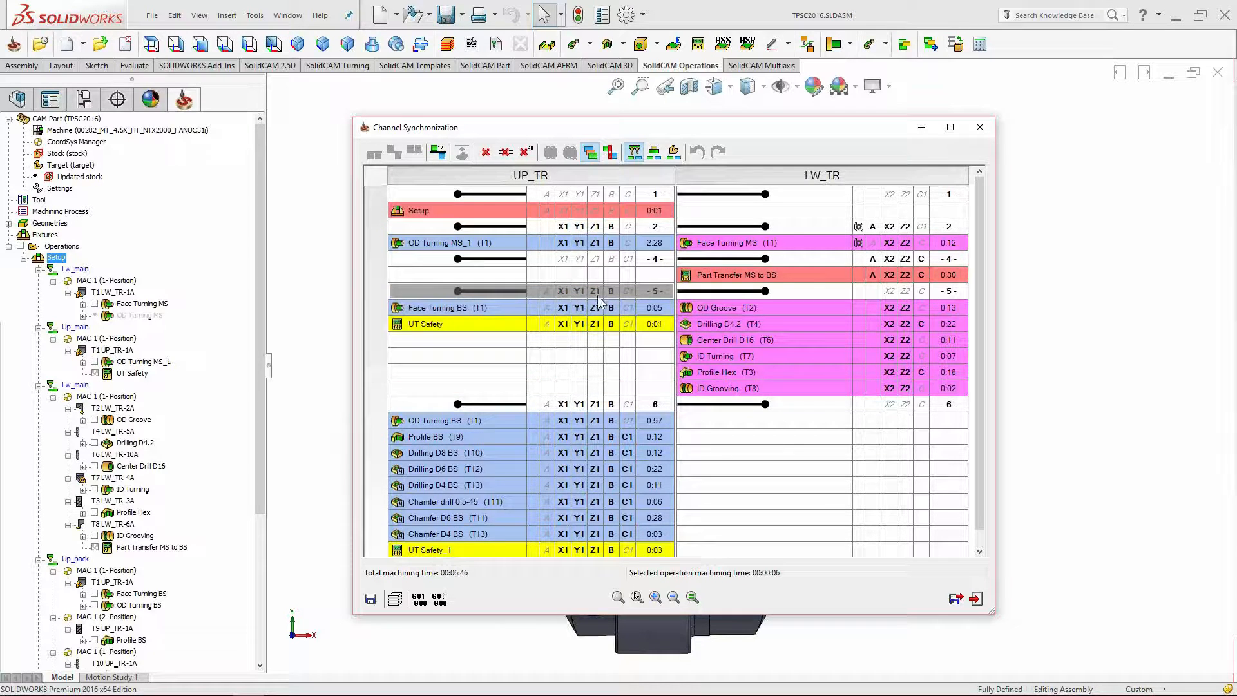
left_click_drag(834, 288, 723, 462)
left_click_drag(656, 125, 656, 114)
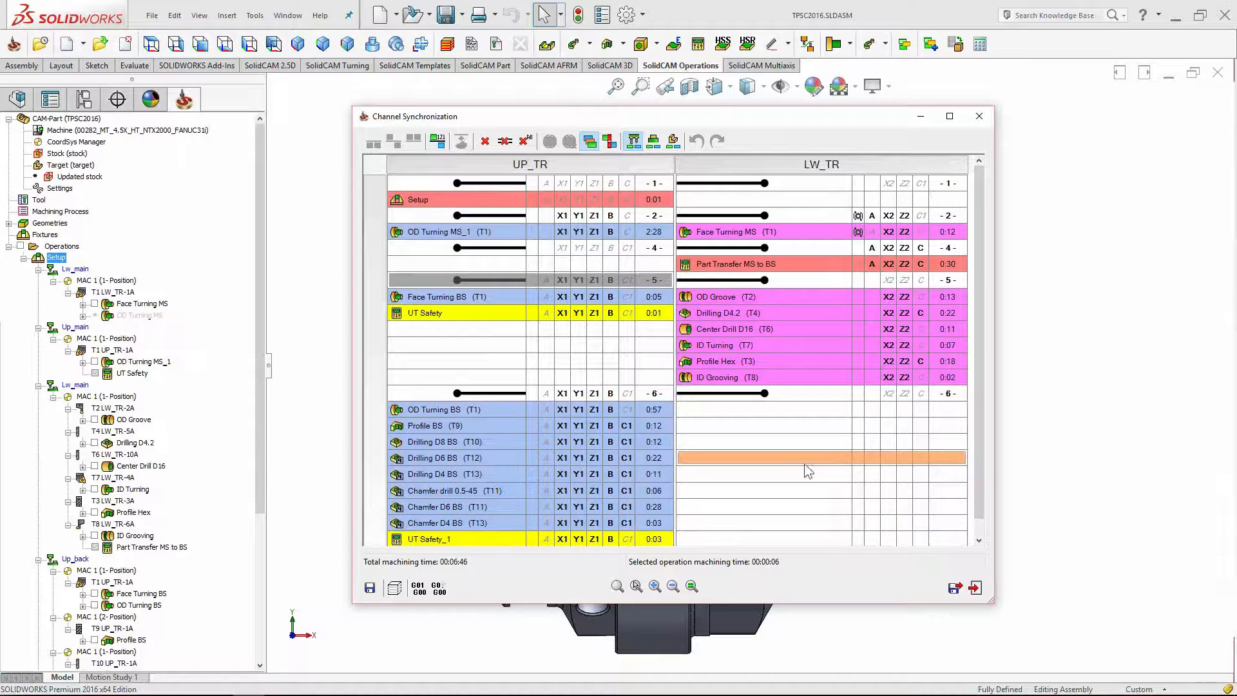
scroll(644, 459, "down", 1)
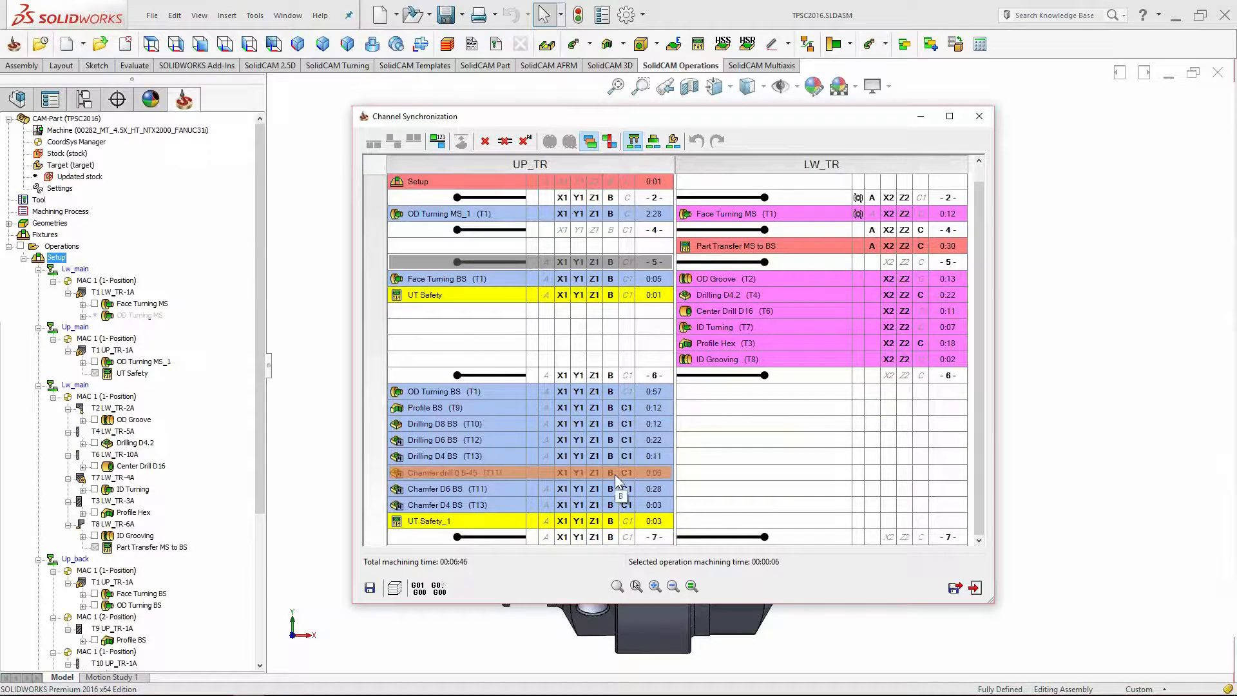
scroll(619, 444, "up", 1)
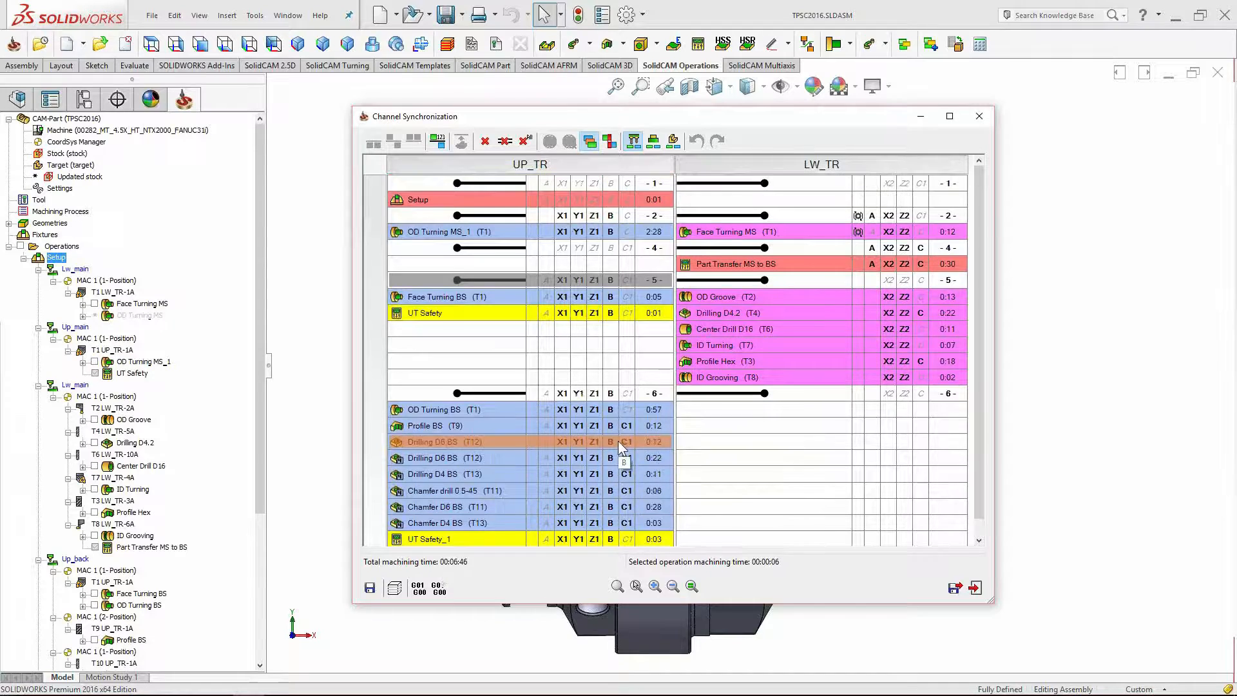
Display the synchronization conflicts and examine the one between Drilling D4.2 in LW_TR and UT Safety in UP_TR.
left_click(611, 145)
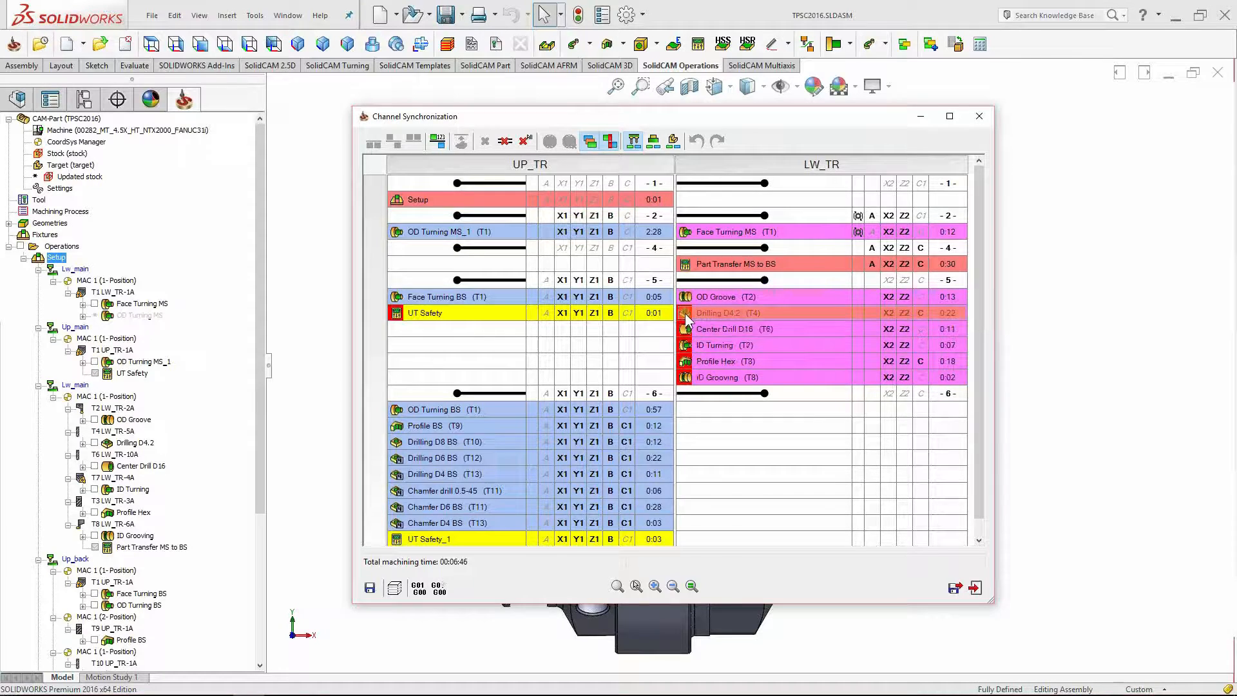
mouse_move(685, 314)
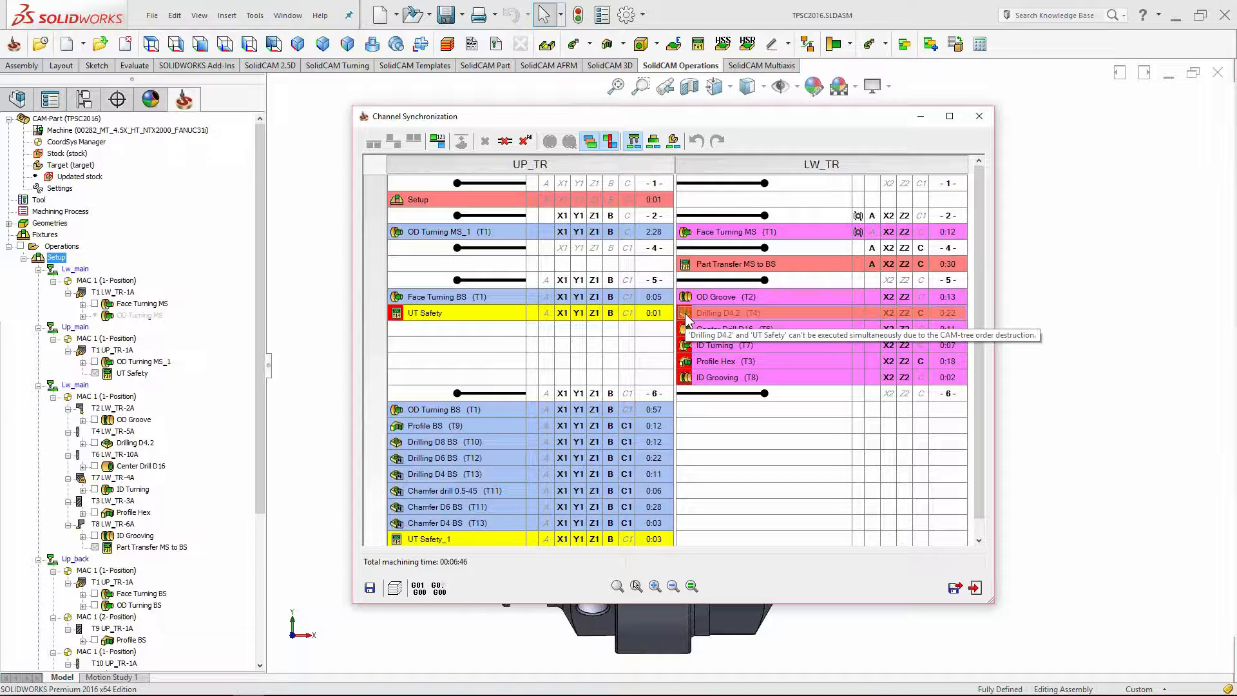
left_click(686, 314)
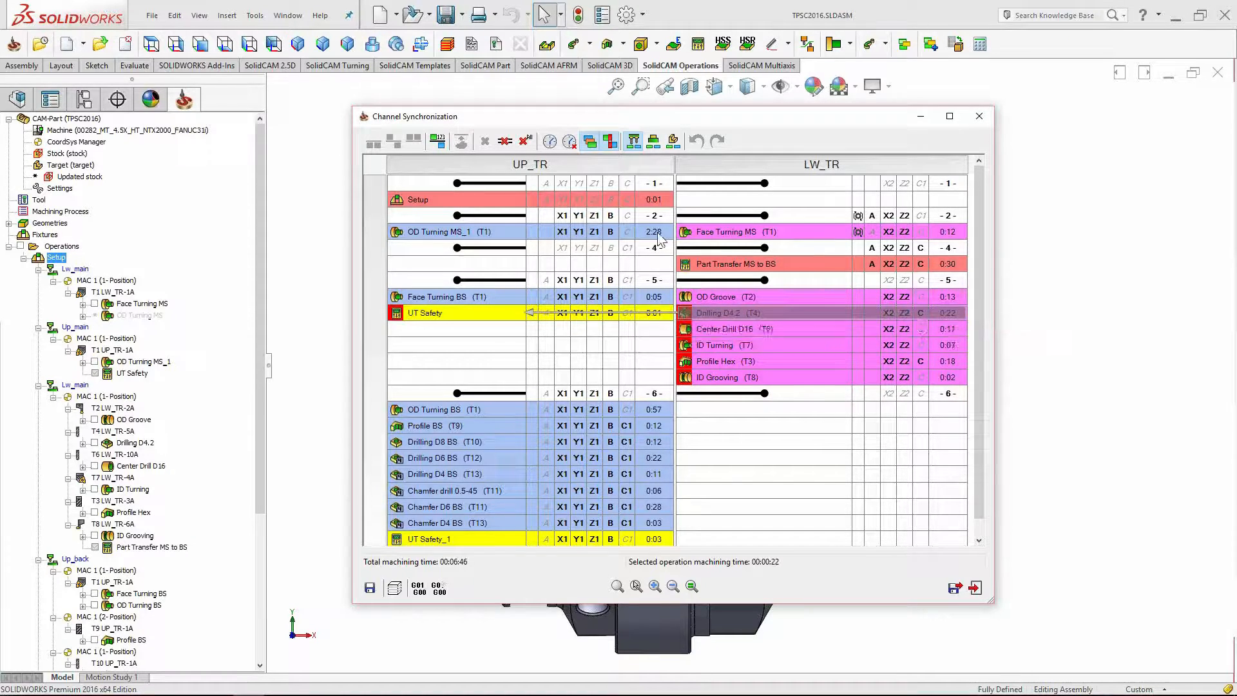
left_click_drag(587, 118, 582, 121)
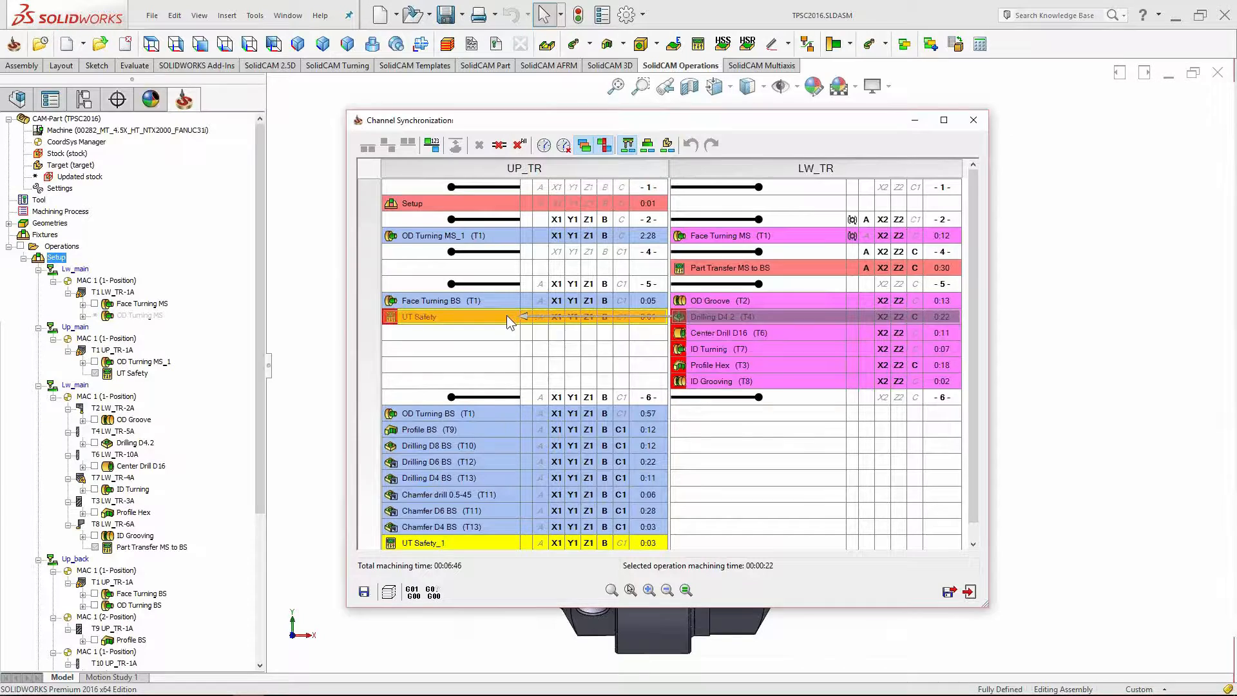
mouse_move(507, 315)
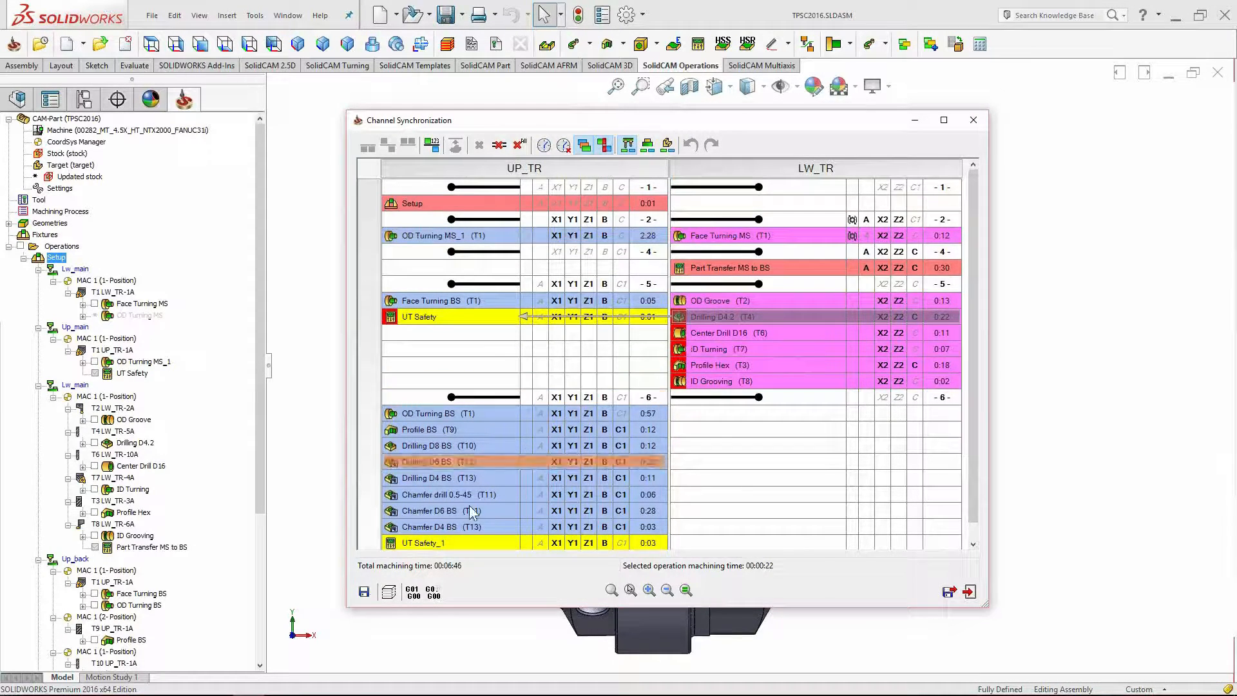
Remove all synchronization lines, regenerate them automatically in CAM-tree order, and check both channels for conflicts.
left_click(394, 592)
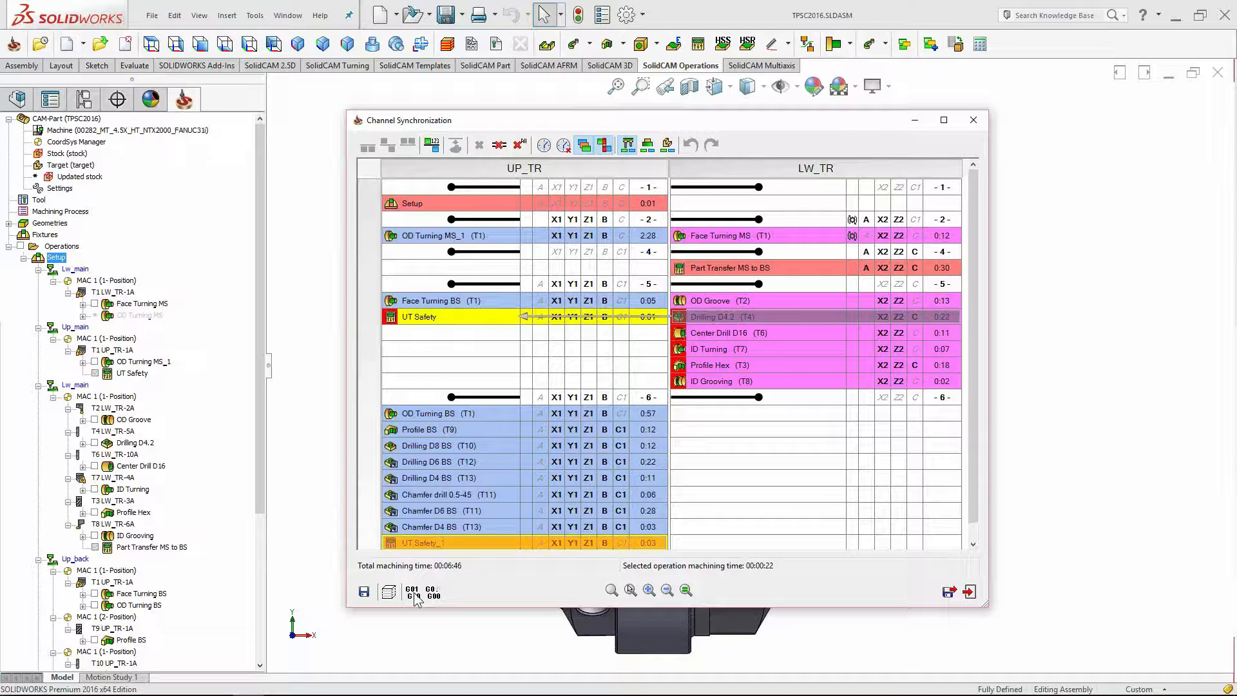
left_click(519, 145)
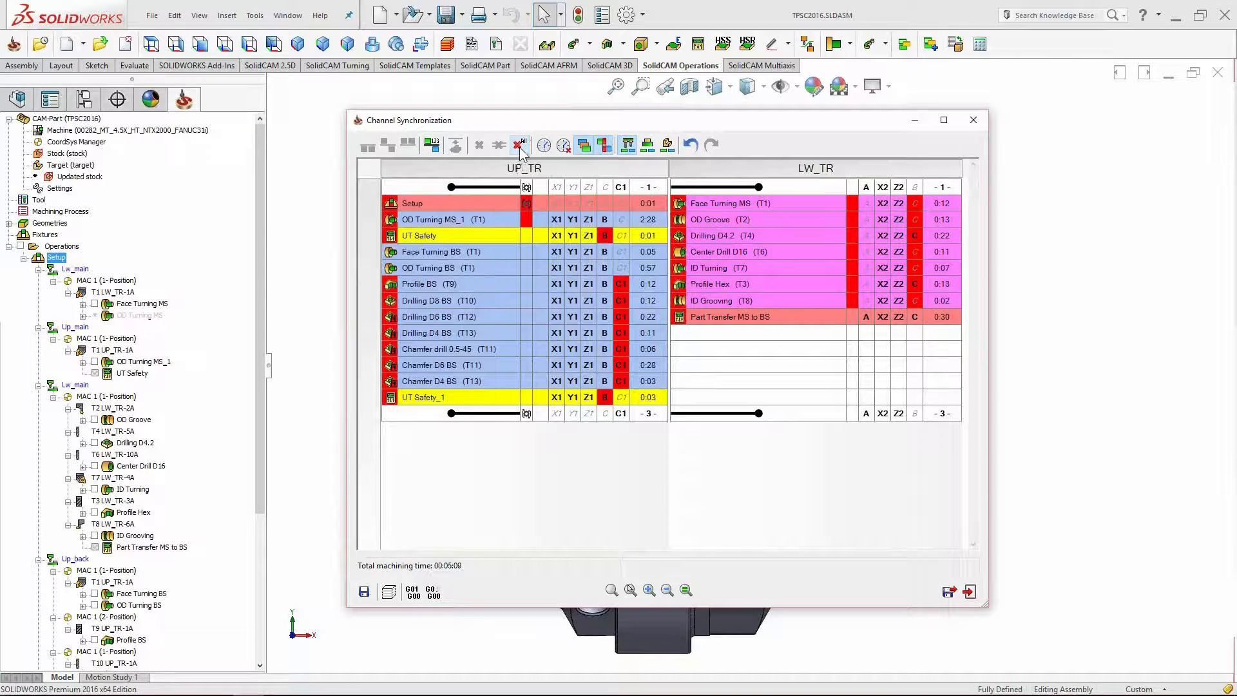
left_click(433, 147)
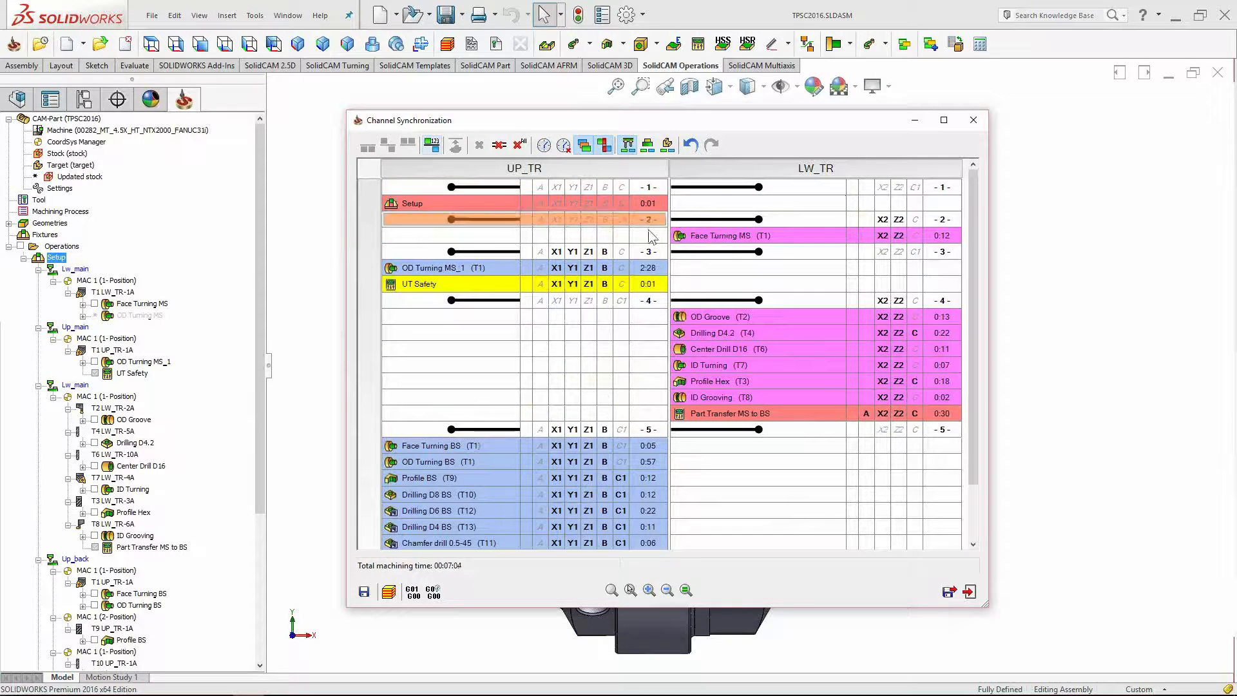
left_click(605, 145)
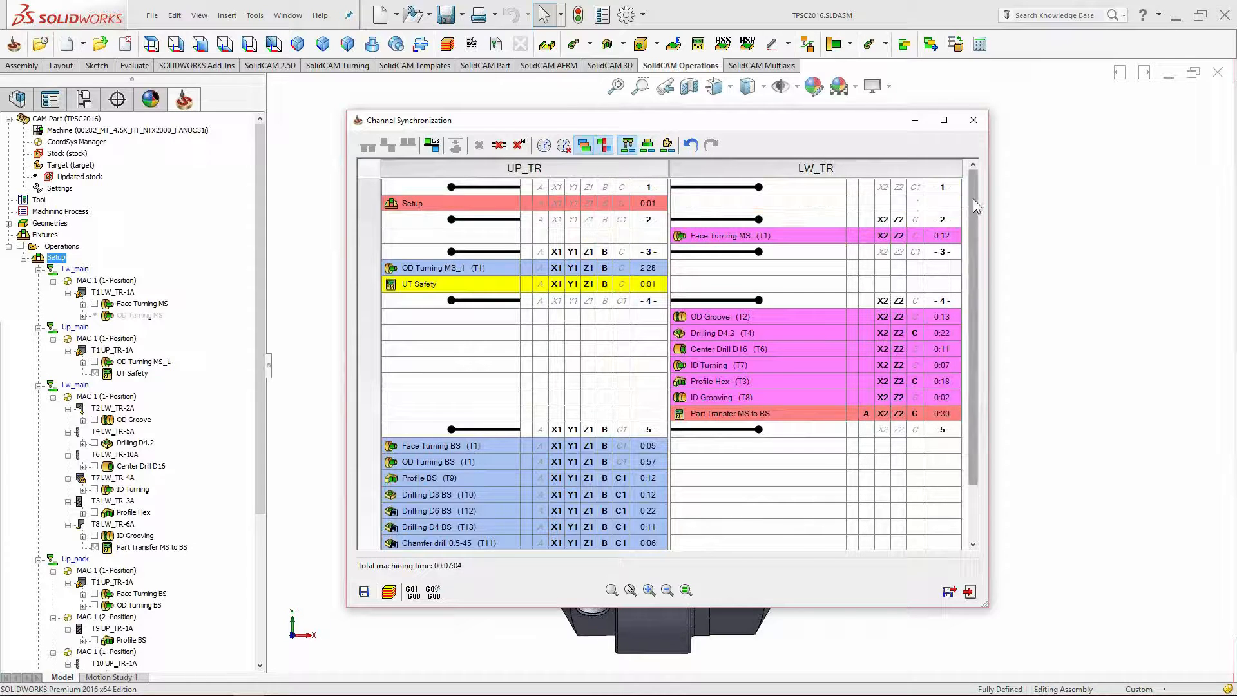
scroll(973, 216, "down", 1)
scroll(979, 248, "down", 1)
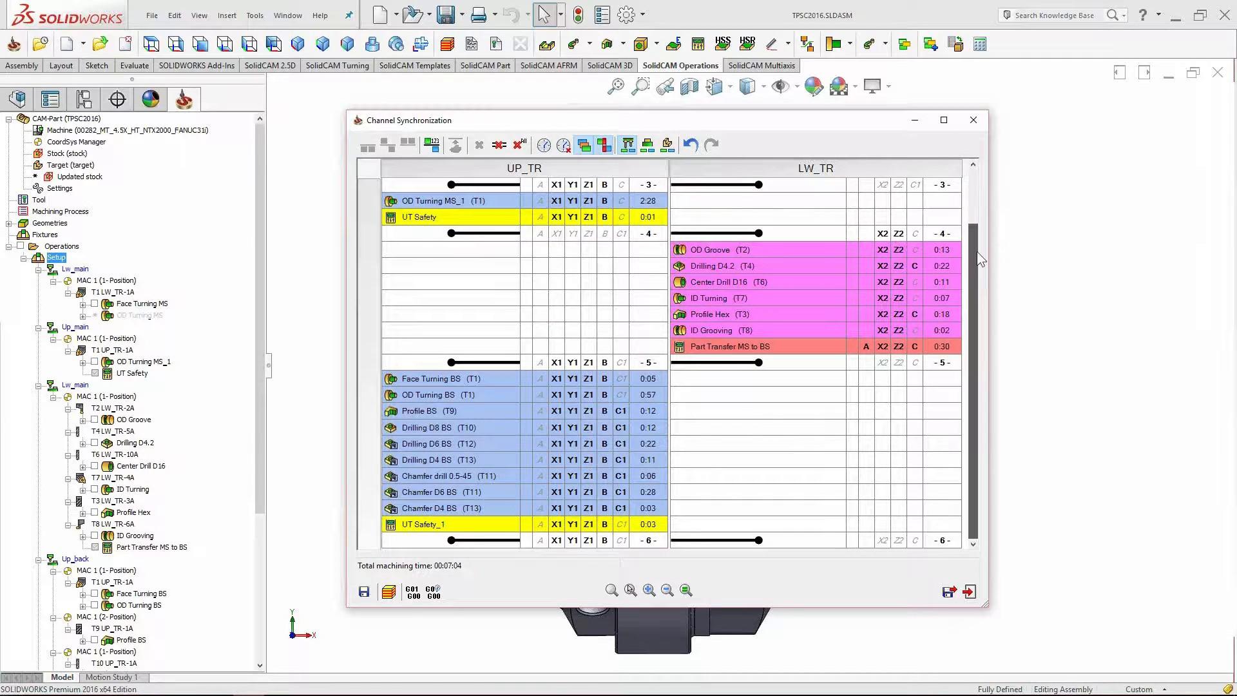
scroll(974, 238, "up", 2)
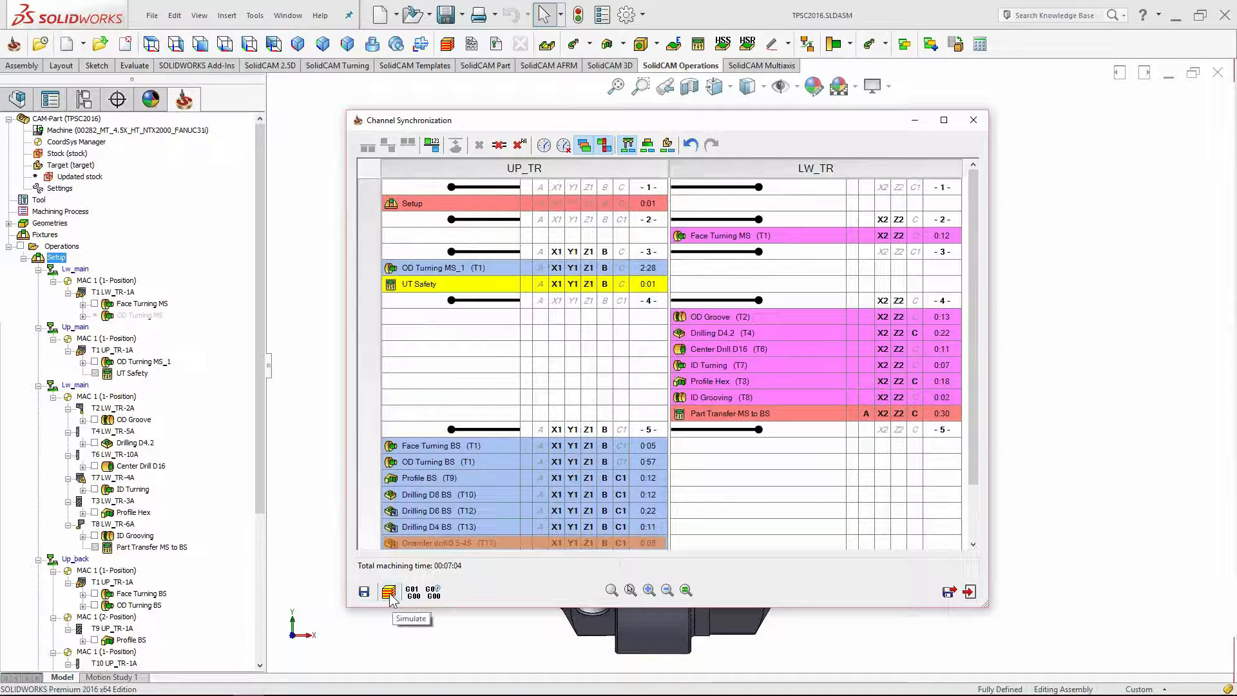
Start the simulation of the synchronized operations and switch it to Machine Simulation.
left_click(390, 593)
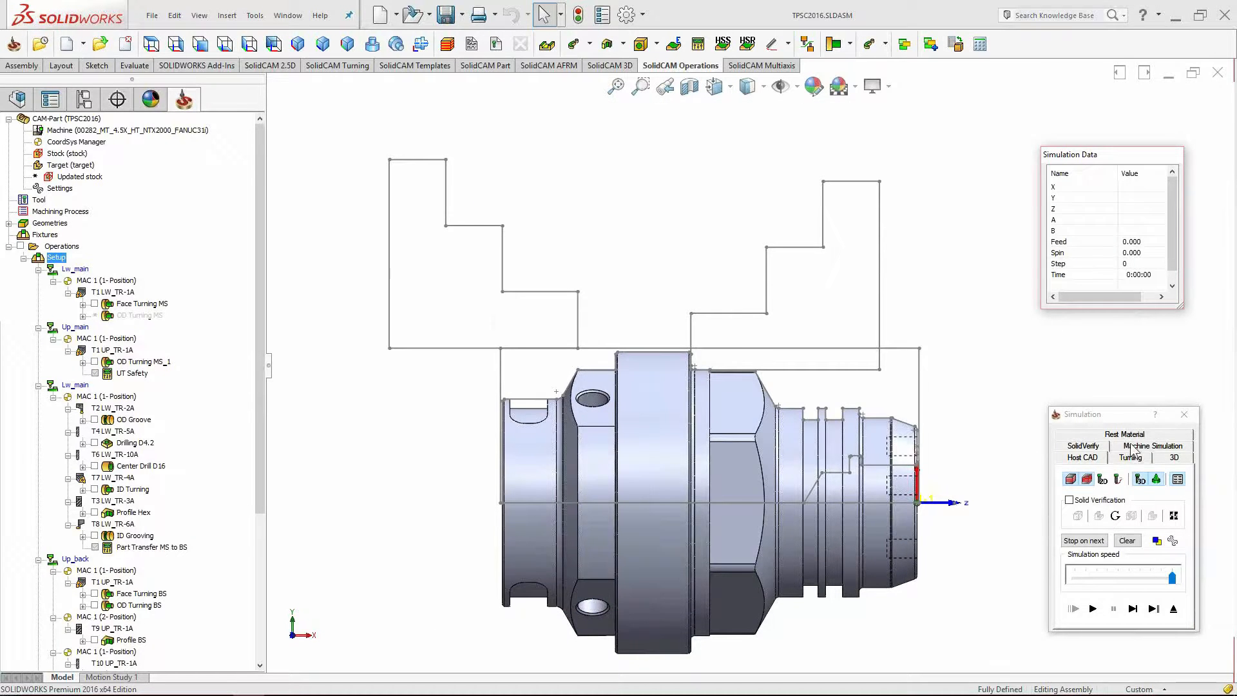
left_click(1129, 446)
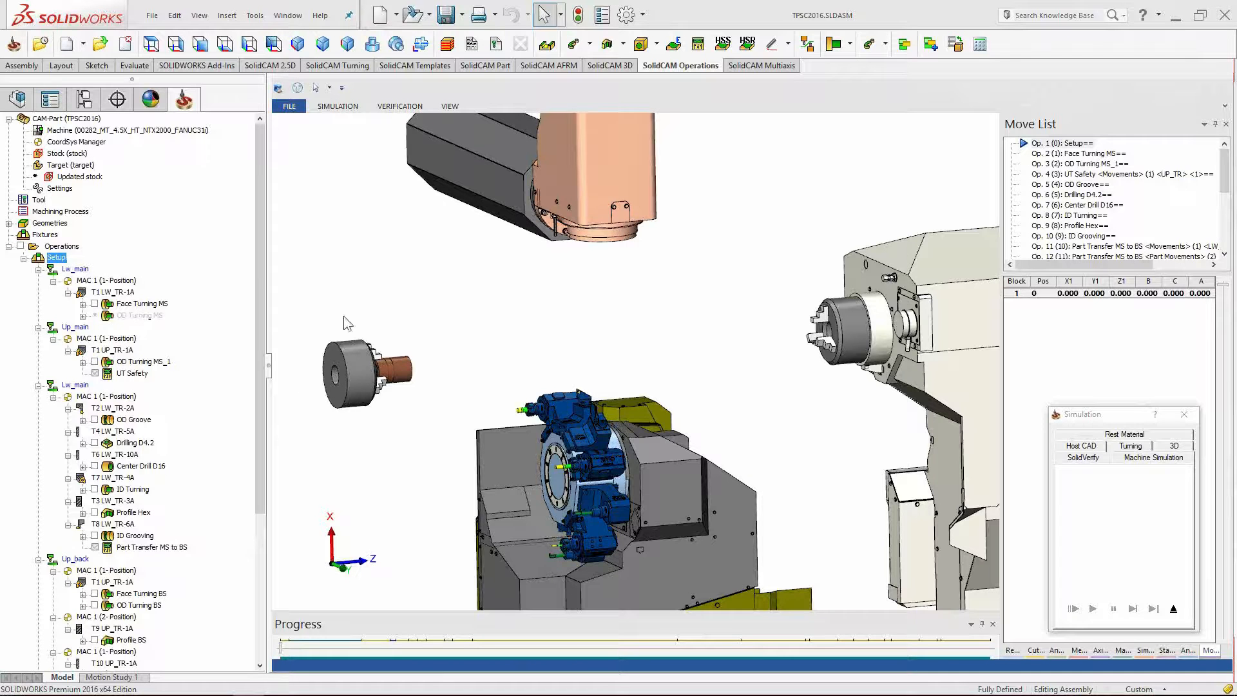
Turn off the stop on operation change condition so the machine simulation plays through without pausing.
middle_click_drag(626, 361, 731, 432)
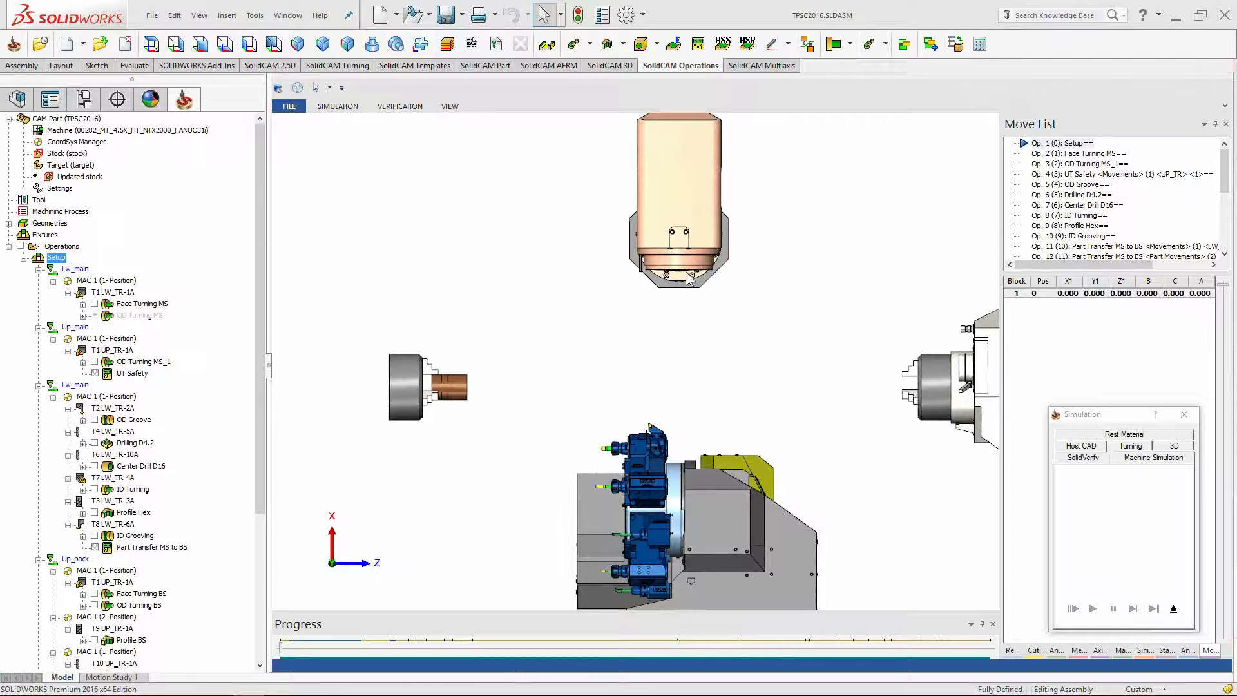
left_click(1123, 651)
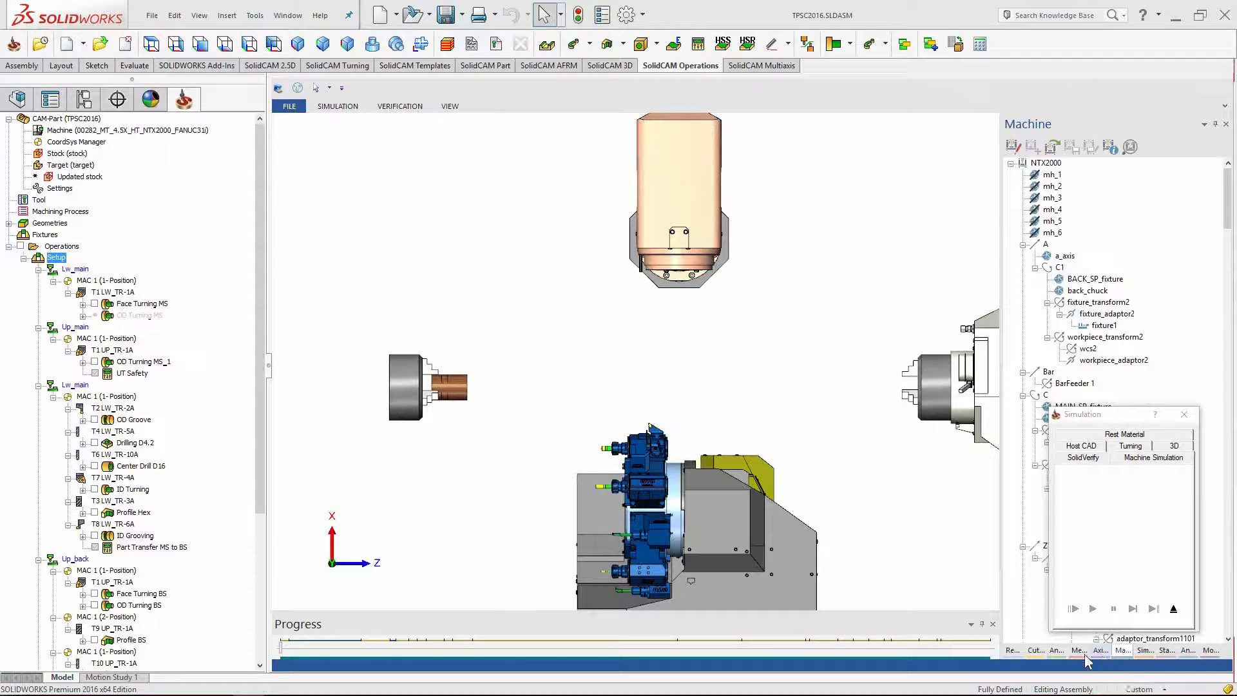
left_click(1144, 651)
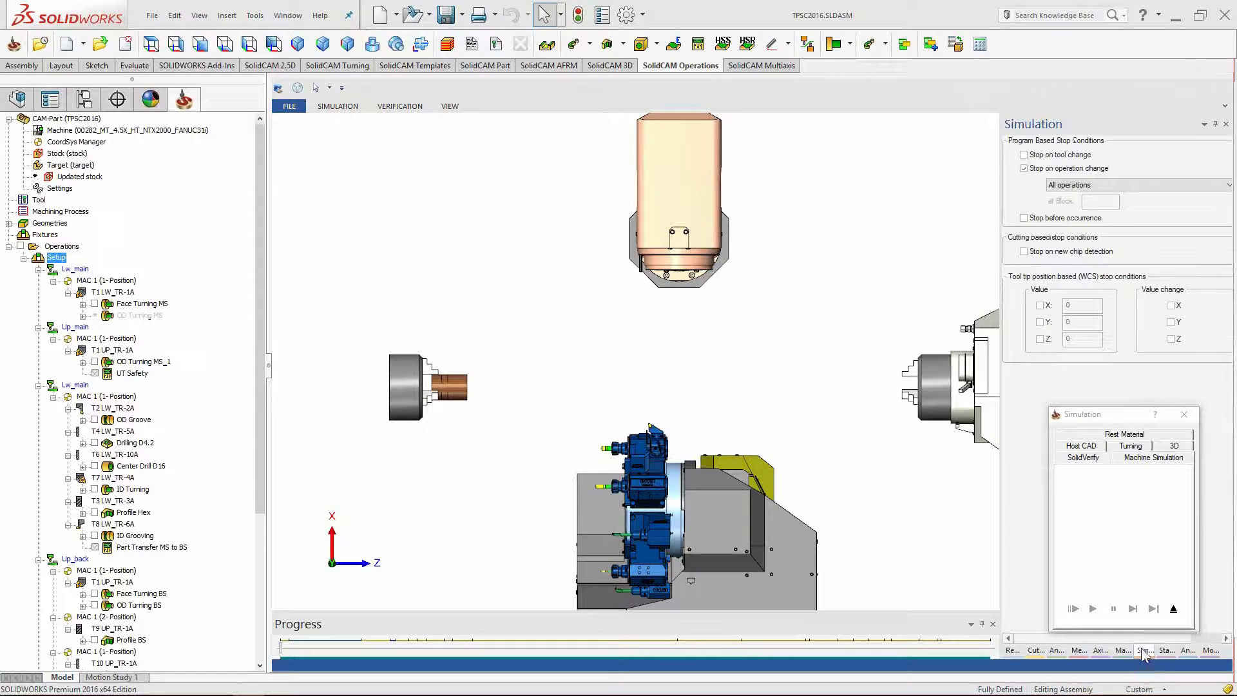
left_click(1024, 169)
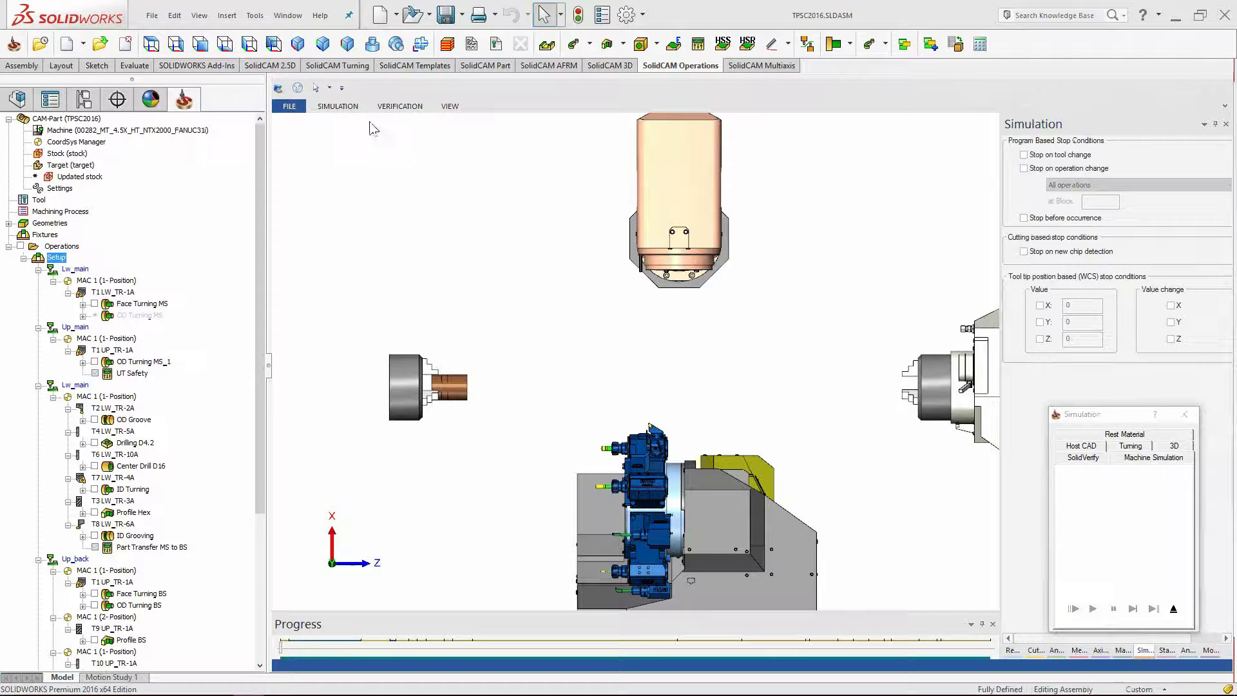
left_click(346, 110)
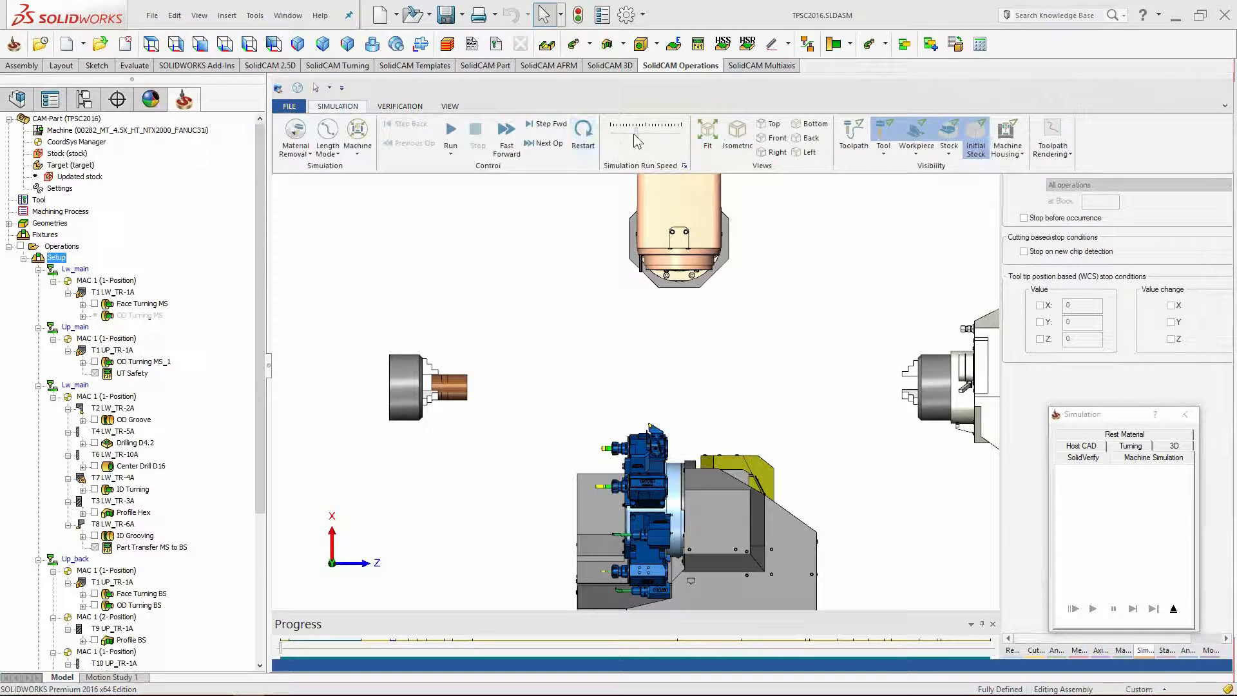
left_click(598, 97)
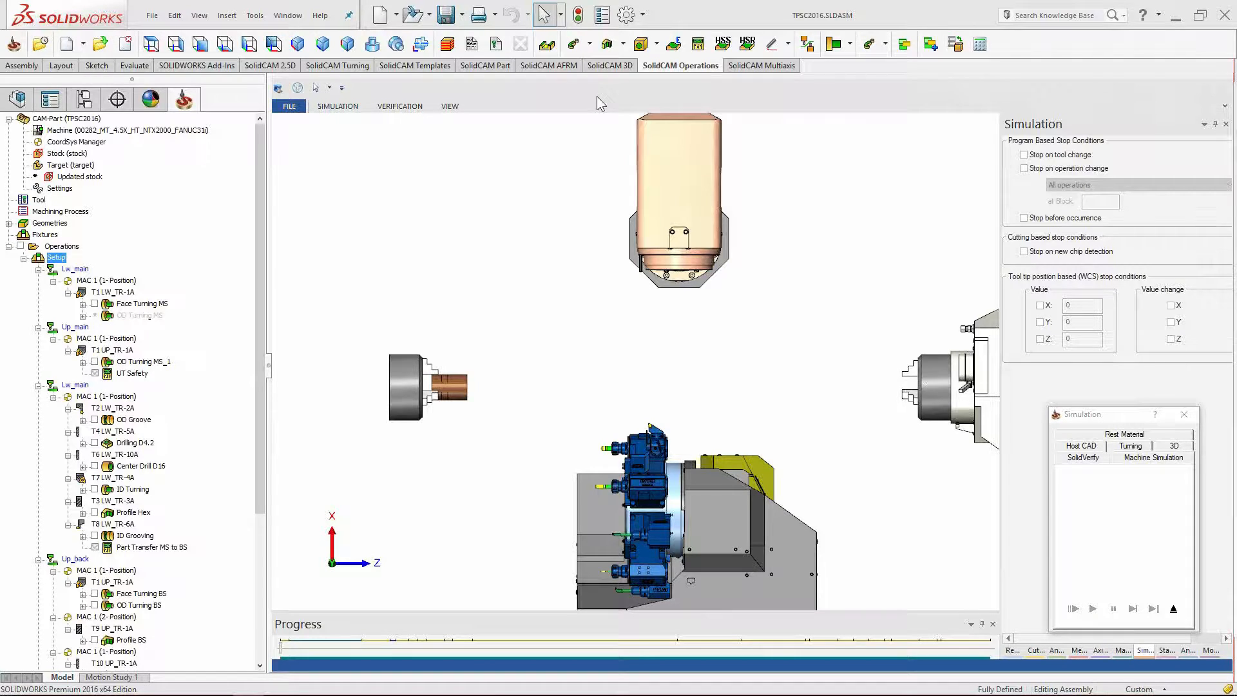
Play the machine simulation through the main- and back-spindle operations, watching the upper and lower turrets work on the part.
scroll(548, 431, "up", 5)
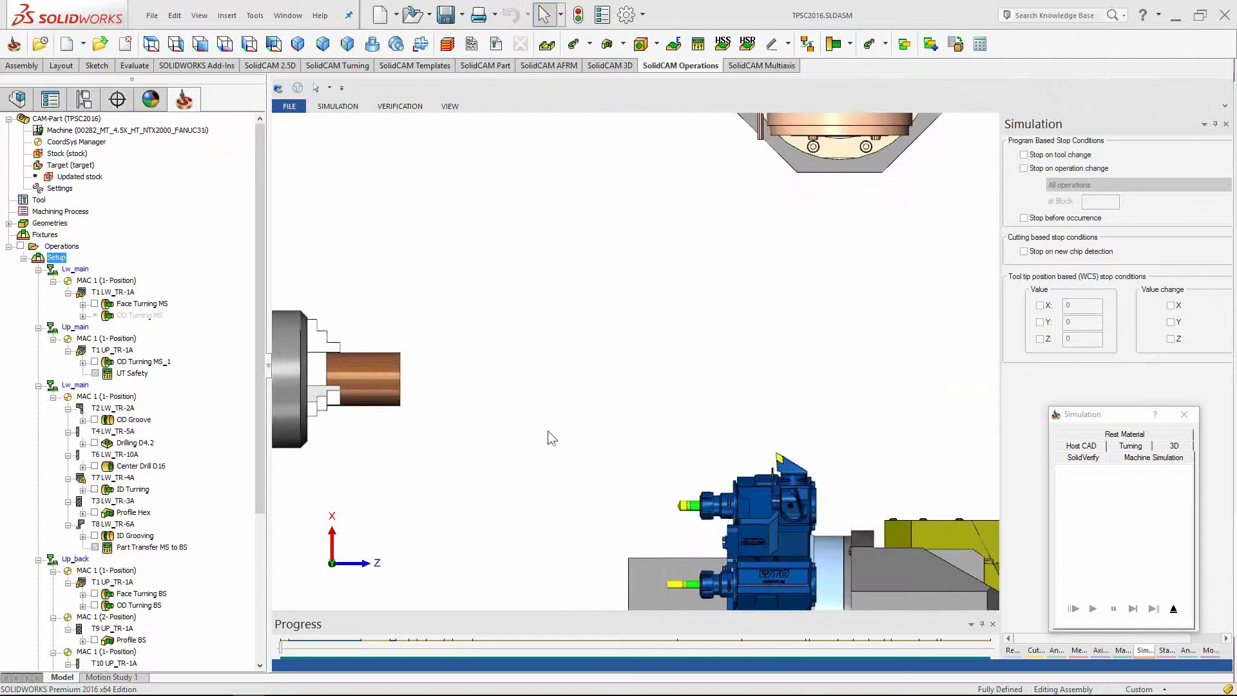
scroll(538, 386, "up", 2)
middle_click_drag(538, 387, 673, 397)
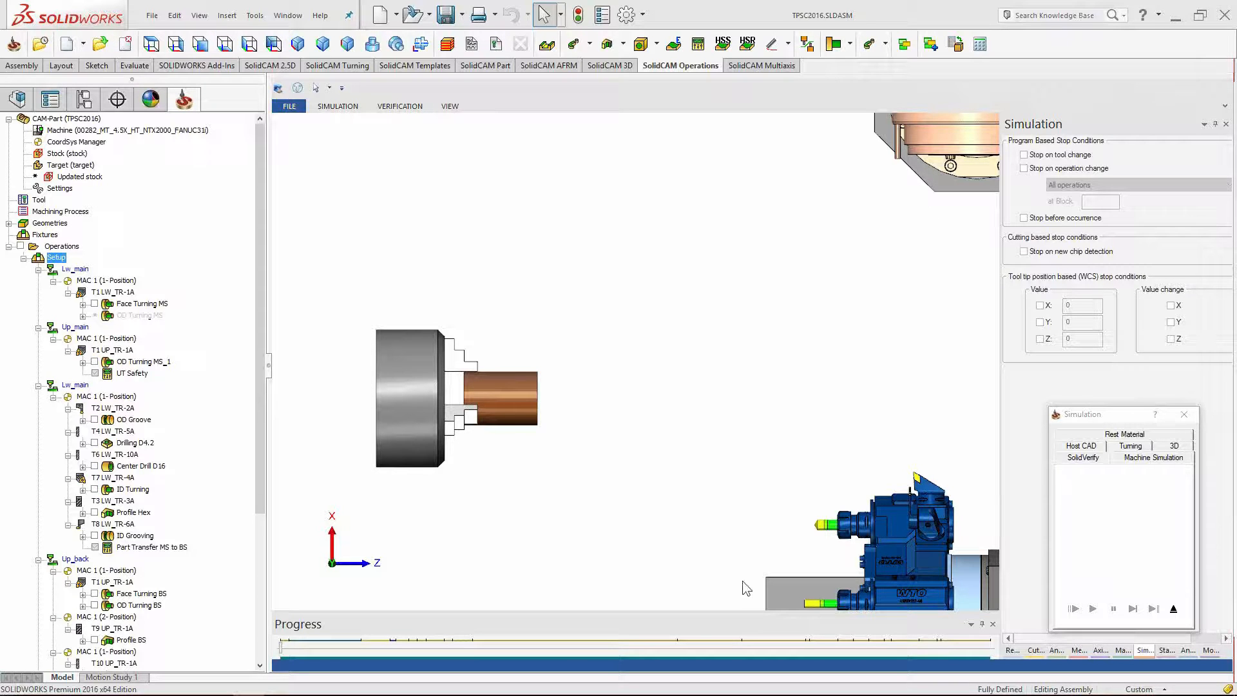
middle_click_drag(714, 505, 699, 494)
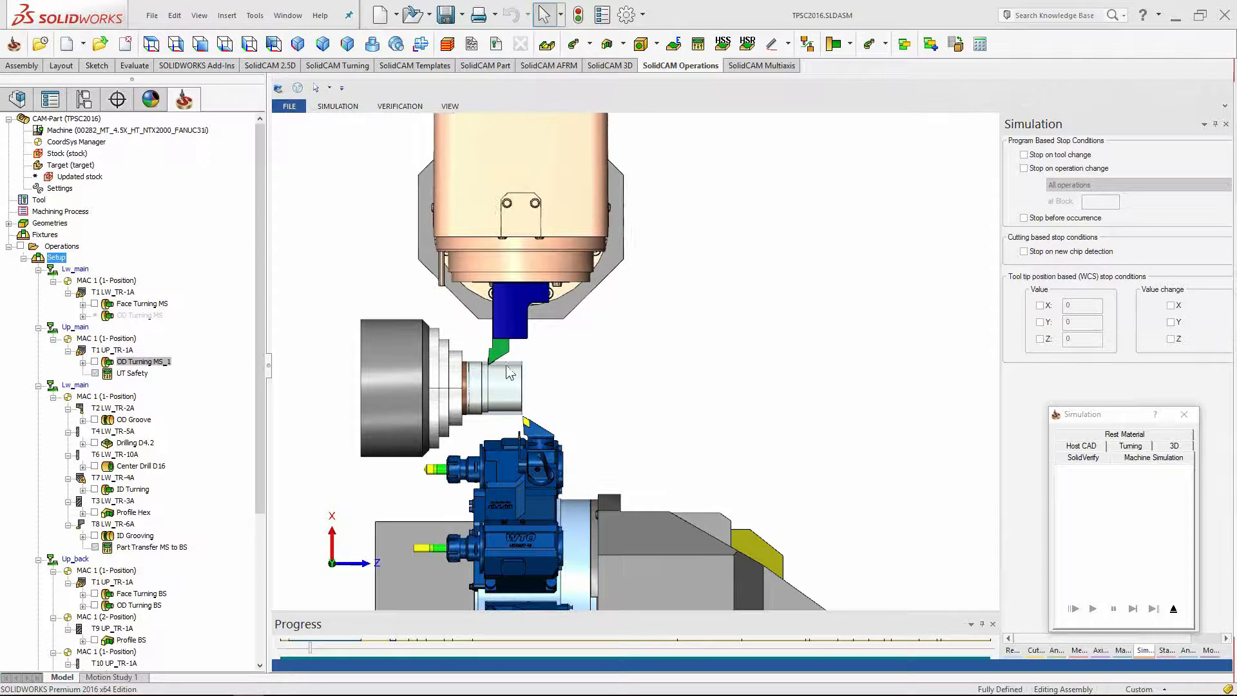
middle_click_drag(596, 412, 567, 430)
scroll(651, 433, "down", 4)
middle_click_drag(737, 453, 707, 458)
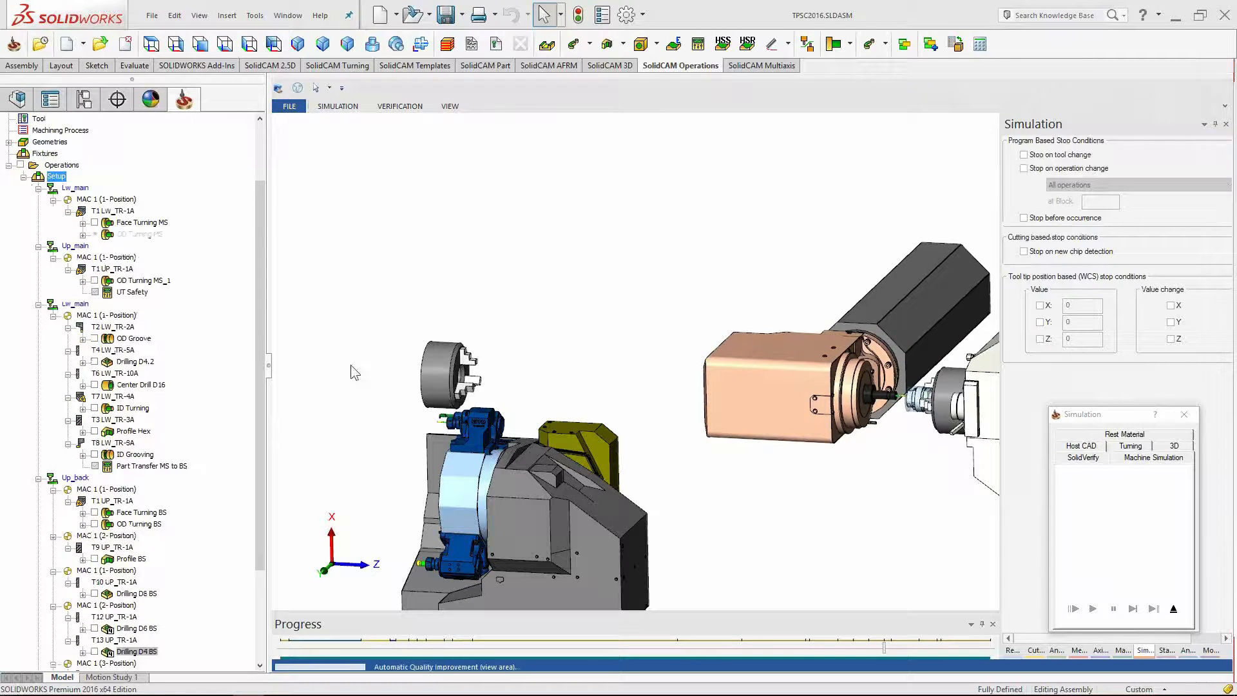
left_click_drag(259, 326, 264, 245)
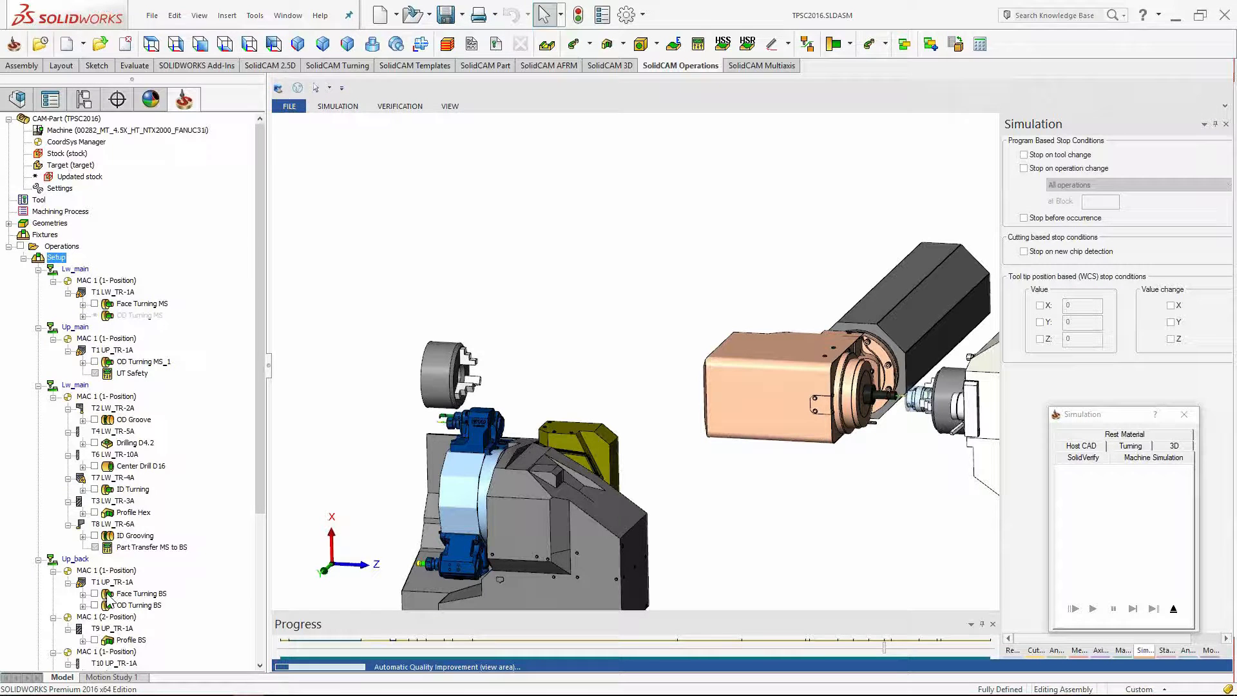
Restart the machine simulation and examine the OD Turning MS_1 cut up close with both turrets at the part.
left_click(337, 106)
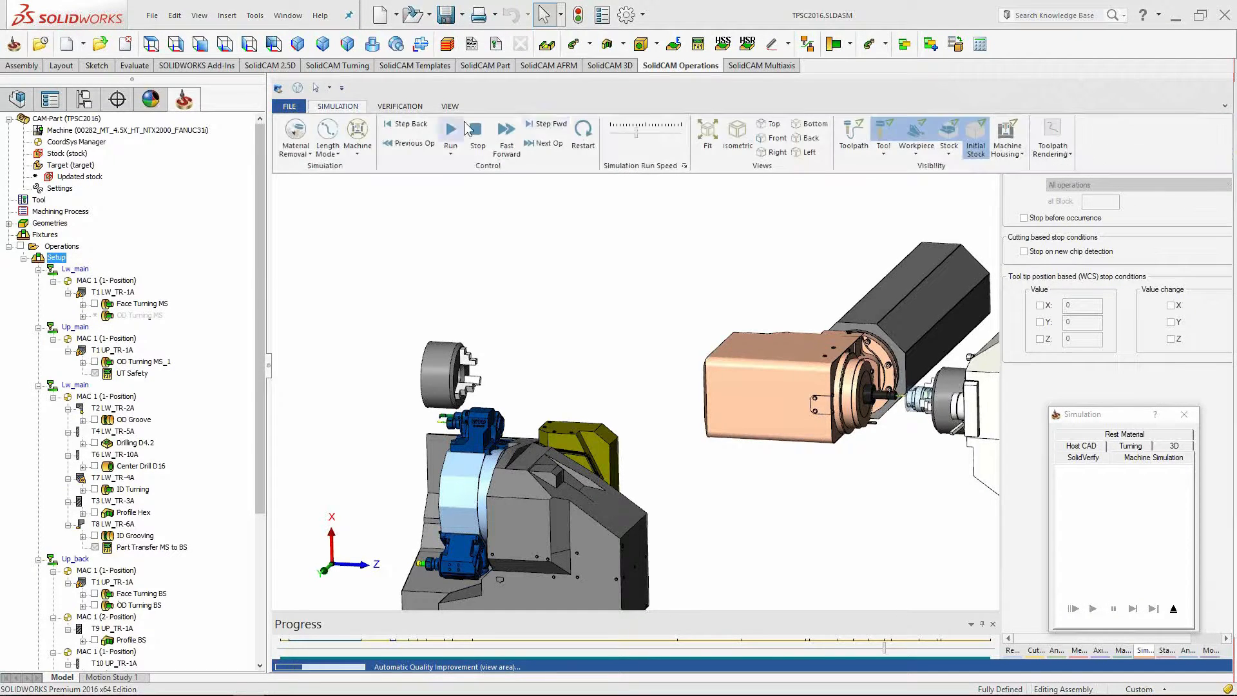
left_click(561, 132)
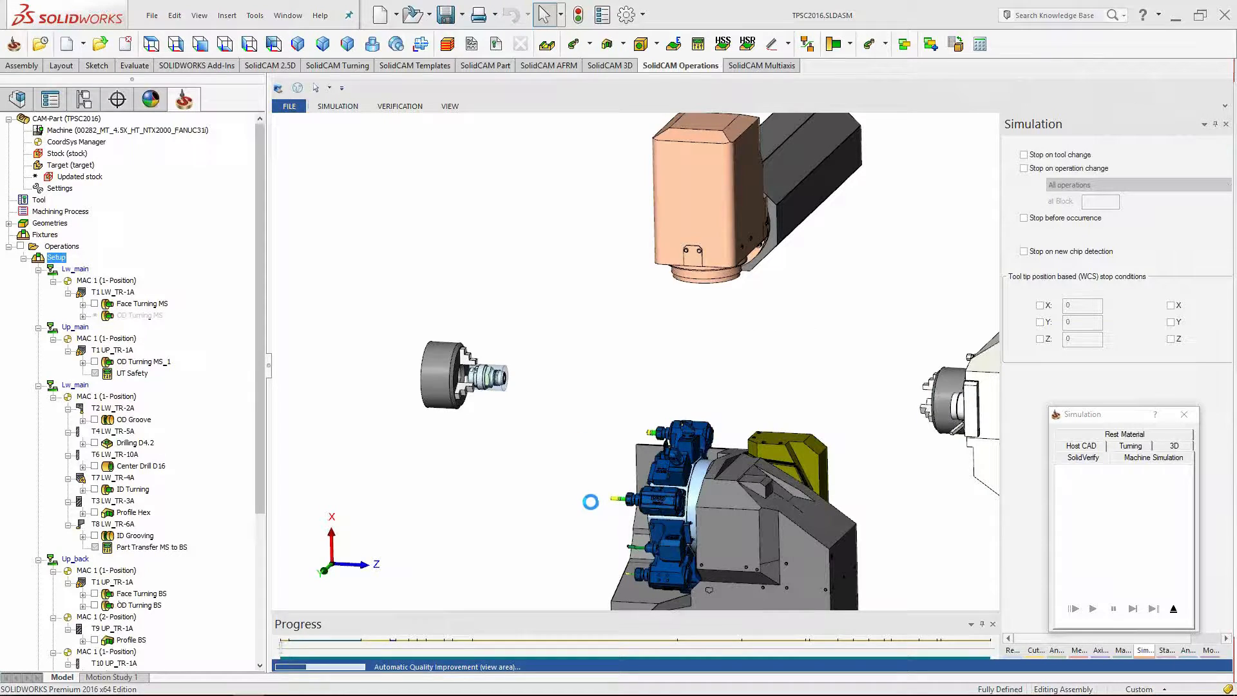
scroll(559, 415, "up", 2)
scroll(558, 416, "up", 2)
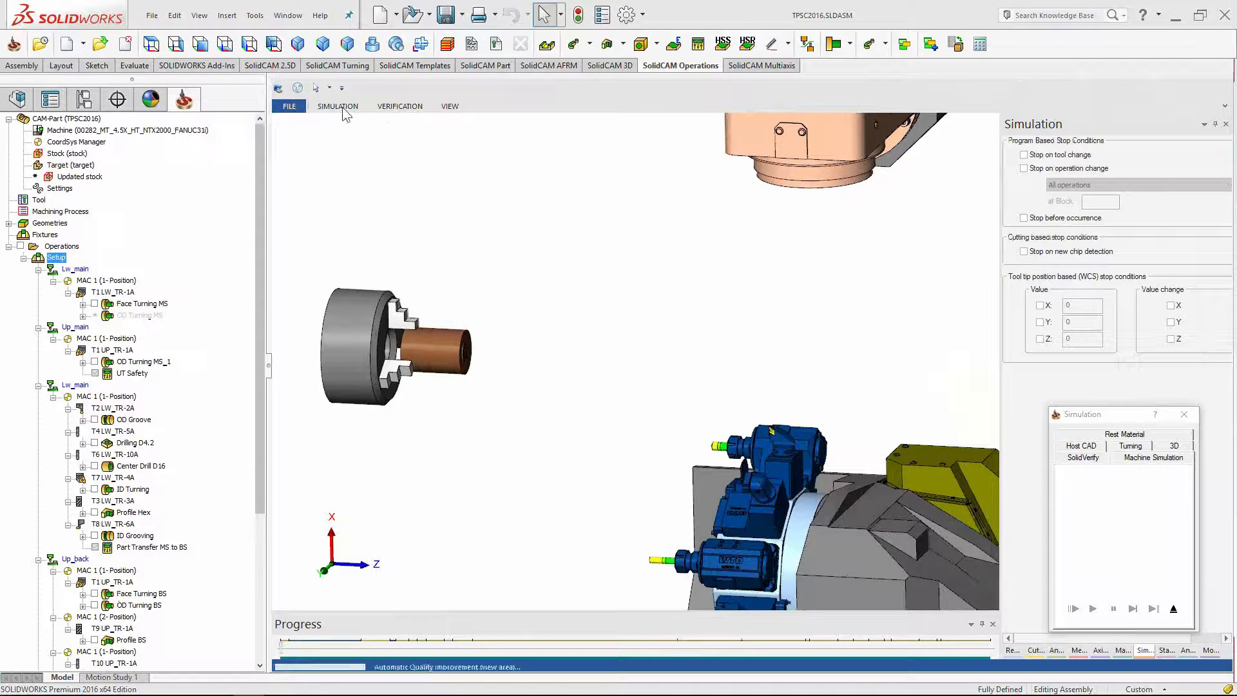
left_click_drag(281, 648, 290, 648)
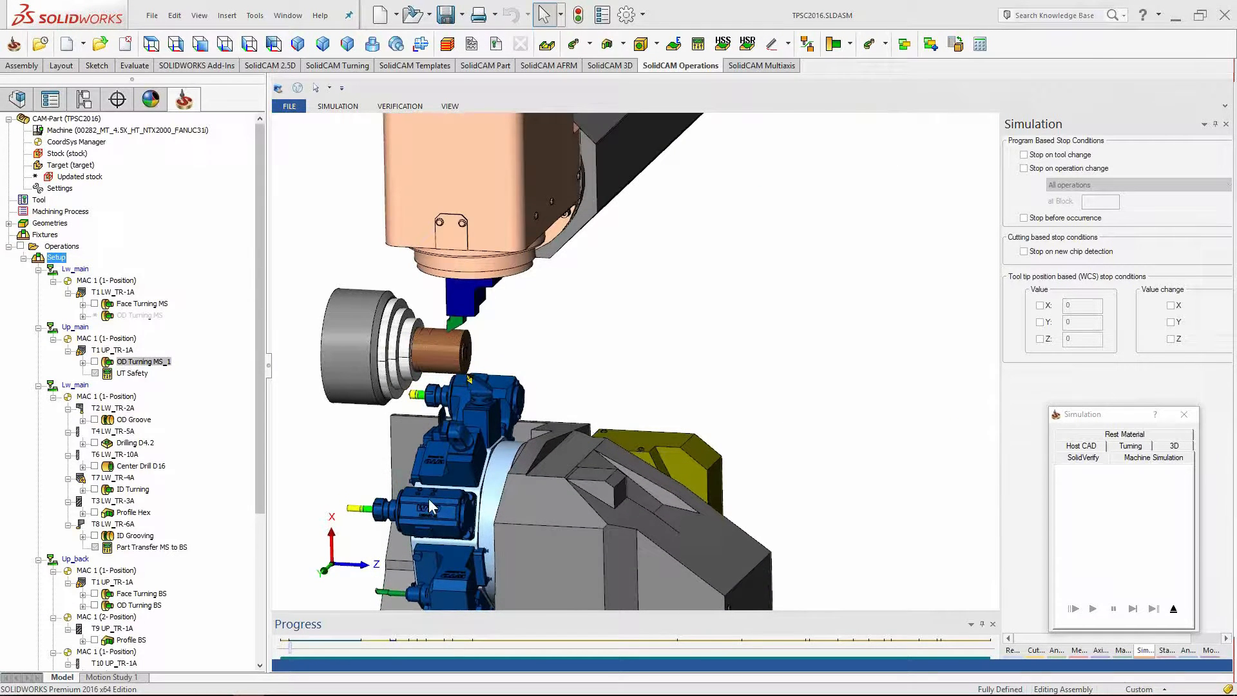
middle_click_drag(540, 334, 574, 319)
scroll(529, 470, "up", 3)
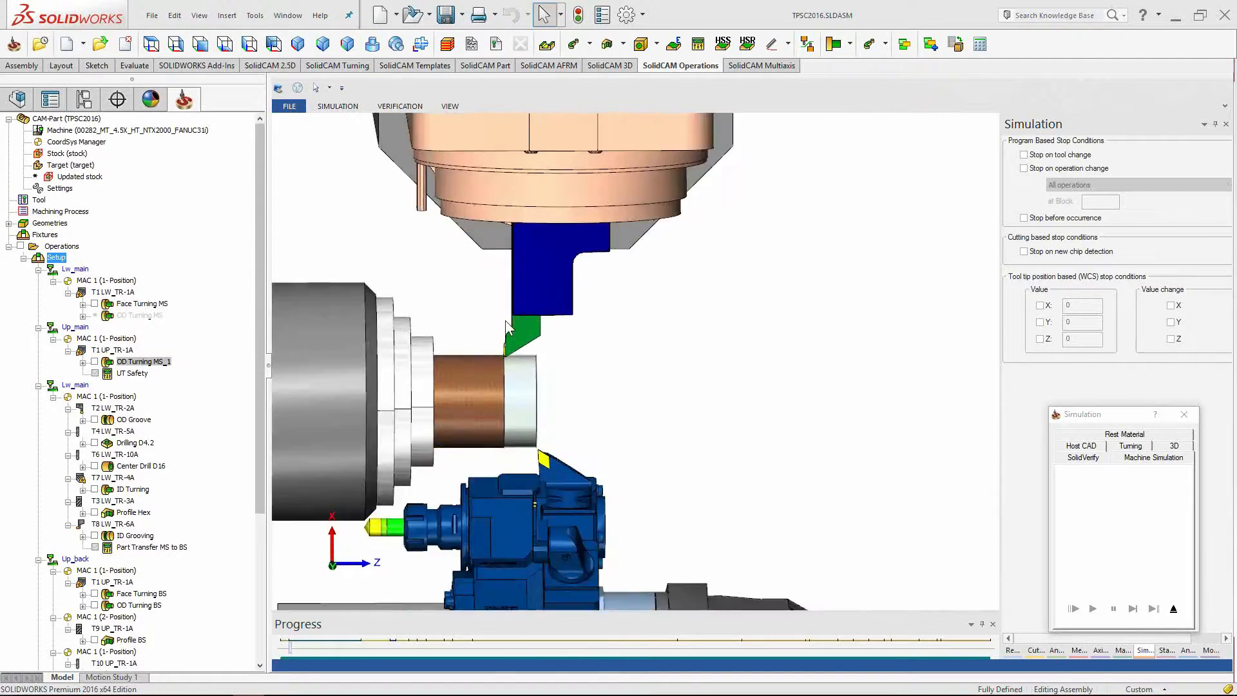
middle_click_drag(598, 392, 594, 423)
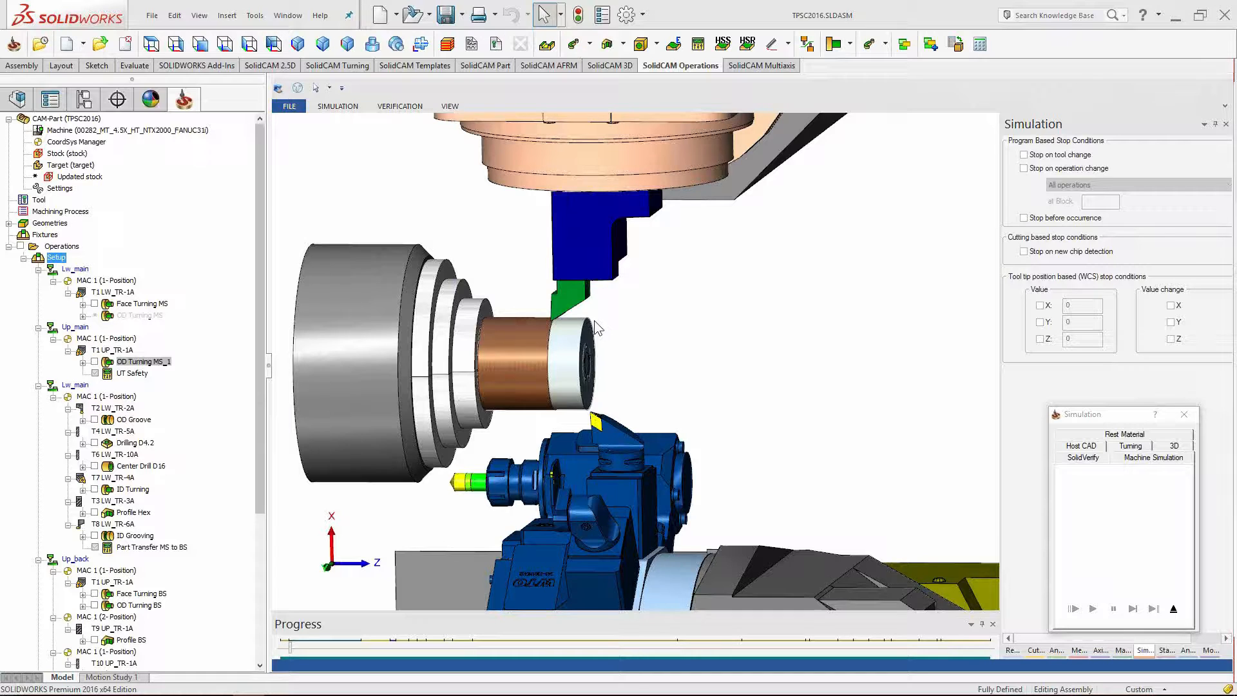
Exit the simulation and return to the Channel Synchronization window with the Setup selected in the operations tree.
left_click(1174, 608)
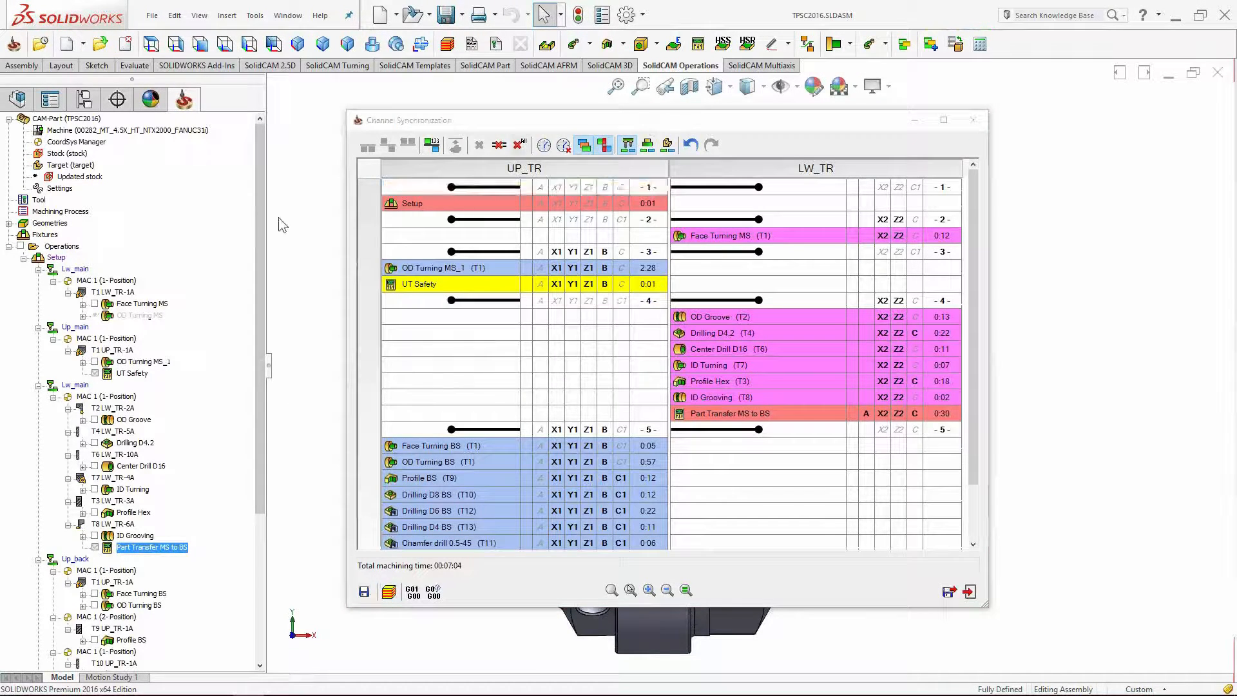
left_click(55, 257)
left_click(613, 118)
left_click(564, 542)
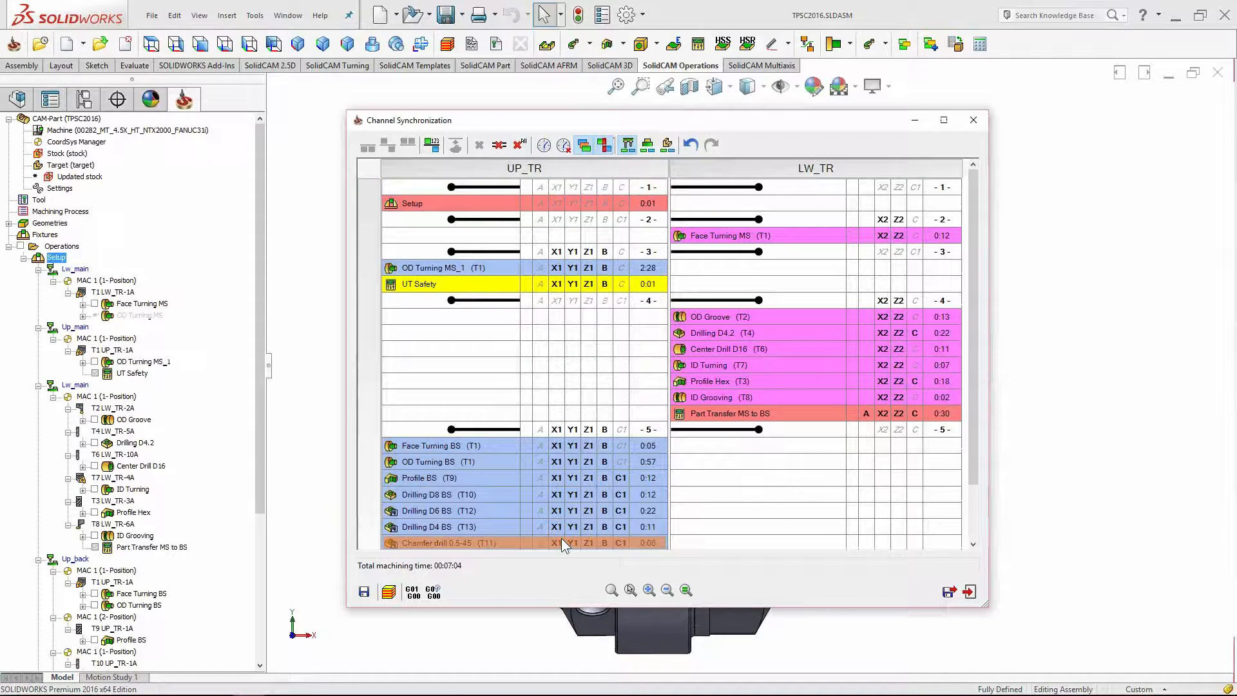
Try to synchronize OD Turning MS_1 on the UP_TR channel with Face Turning MS on the LW_TR channel.
mouse_move(775, 234)
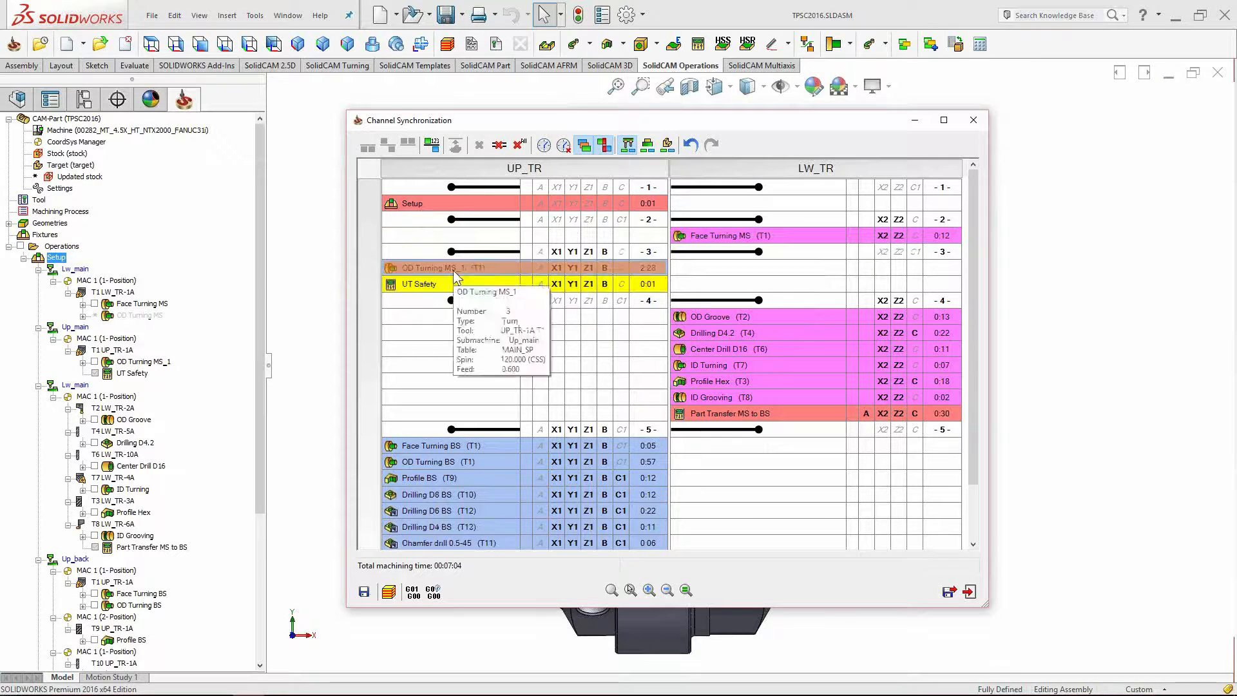
left_click(736, 235)
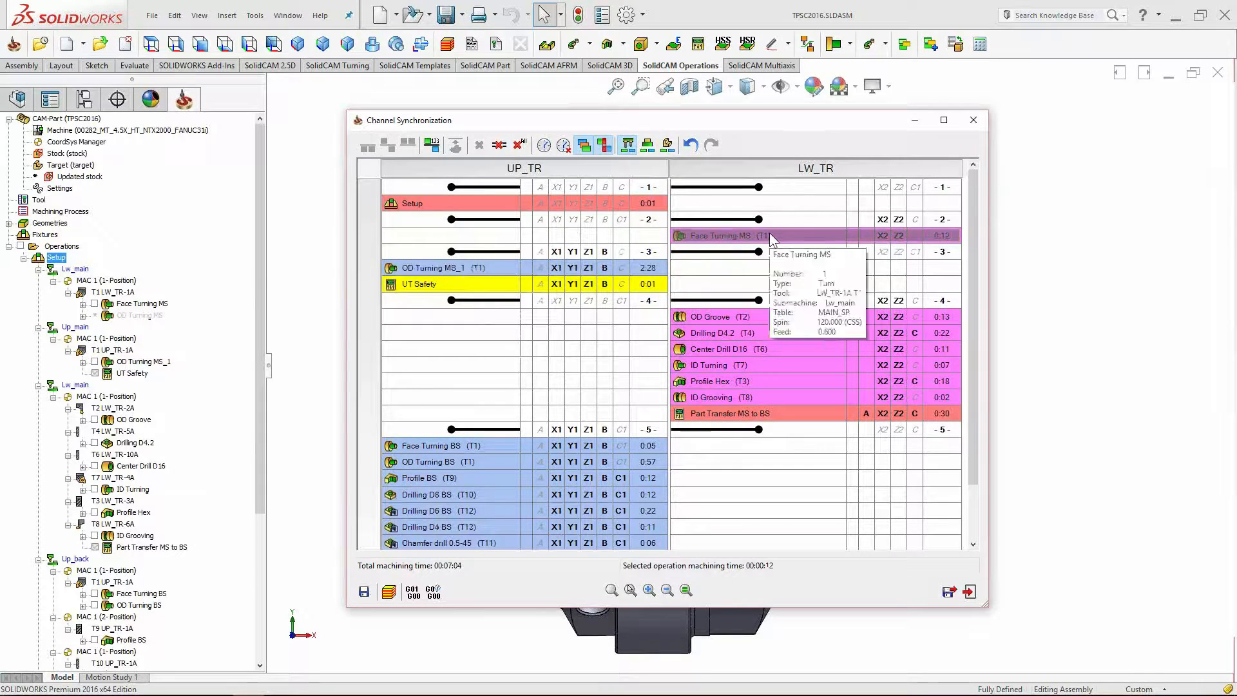
left_click(464, 268)
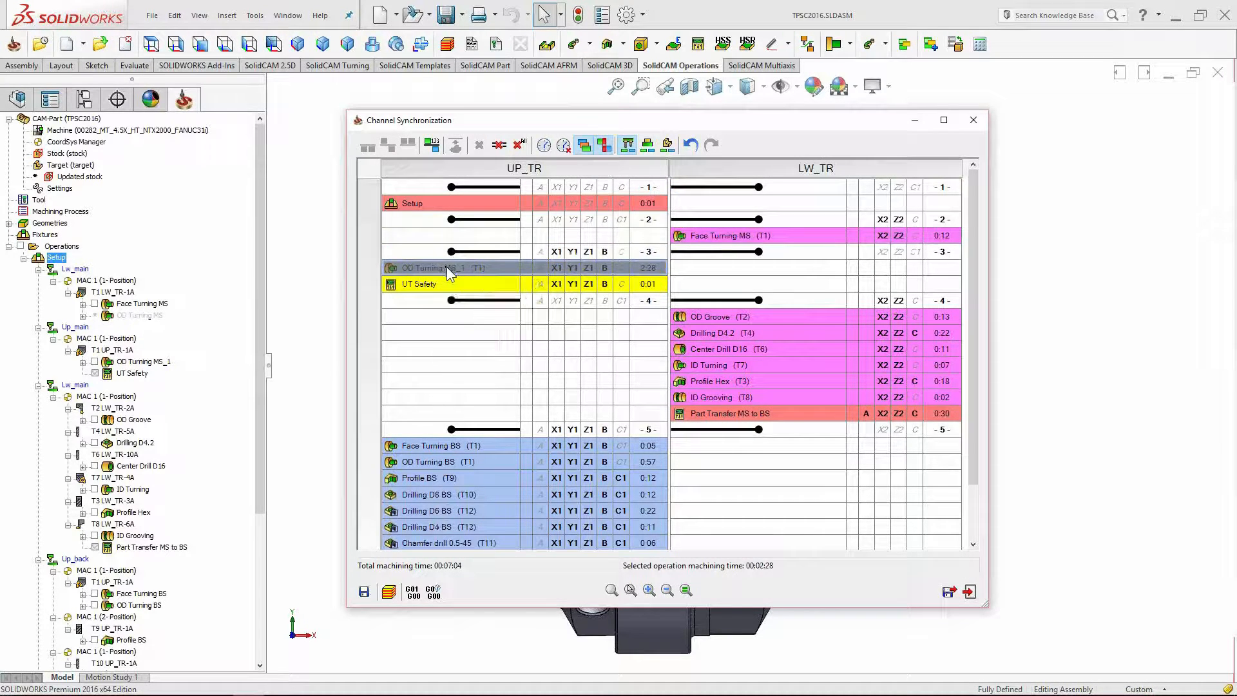
mouse_move(450, 267)
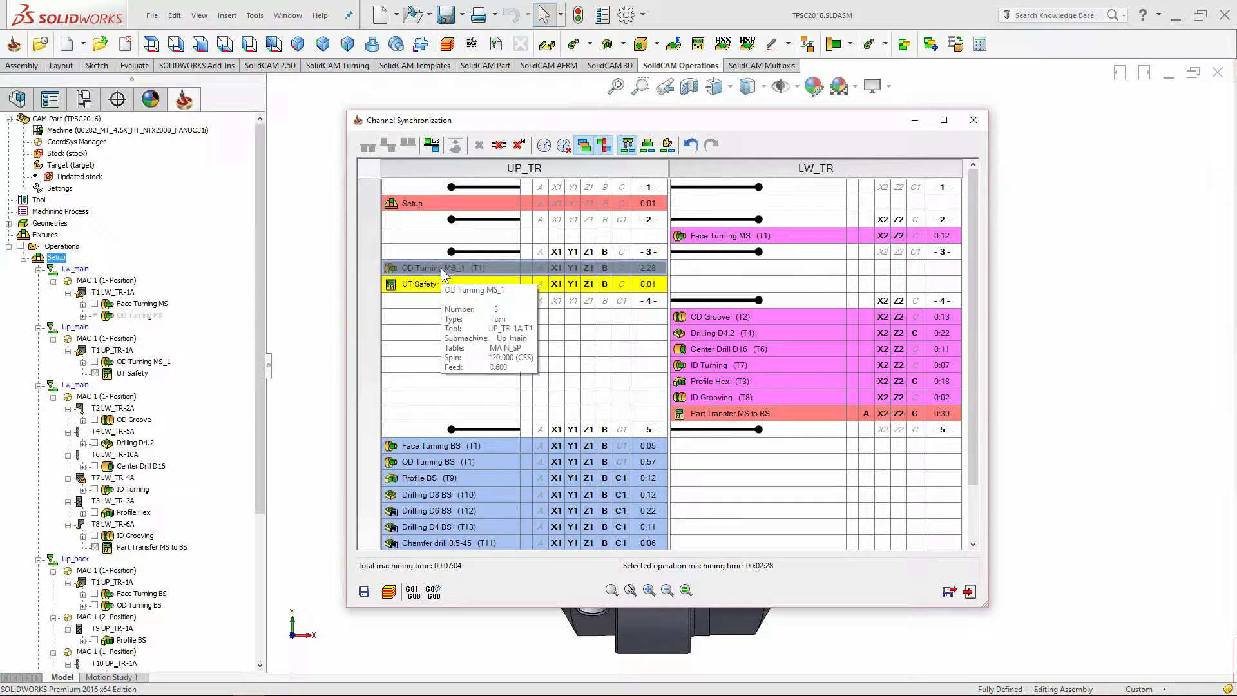
left_click_drag(440, 269, 732, 238)
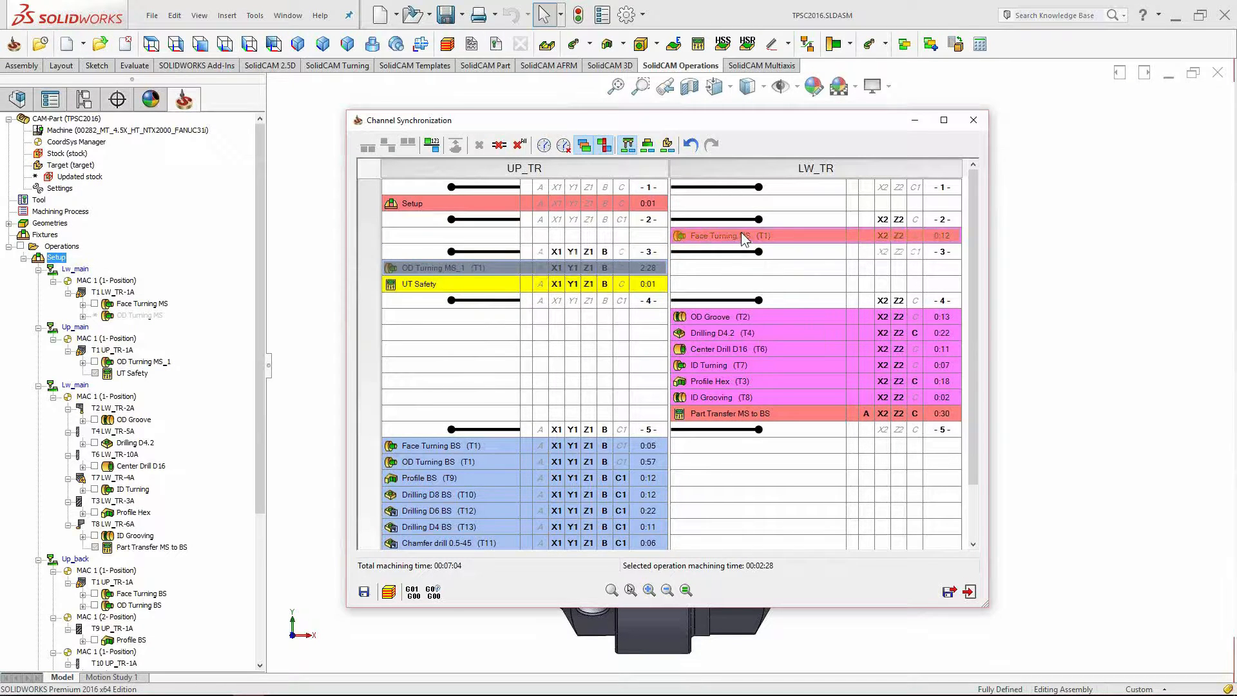
left_click(742, 233, "ctrl")
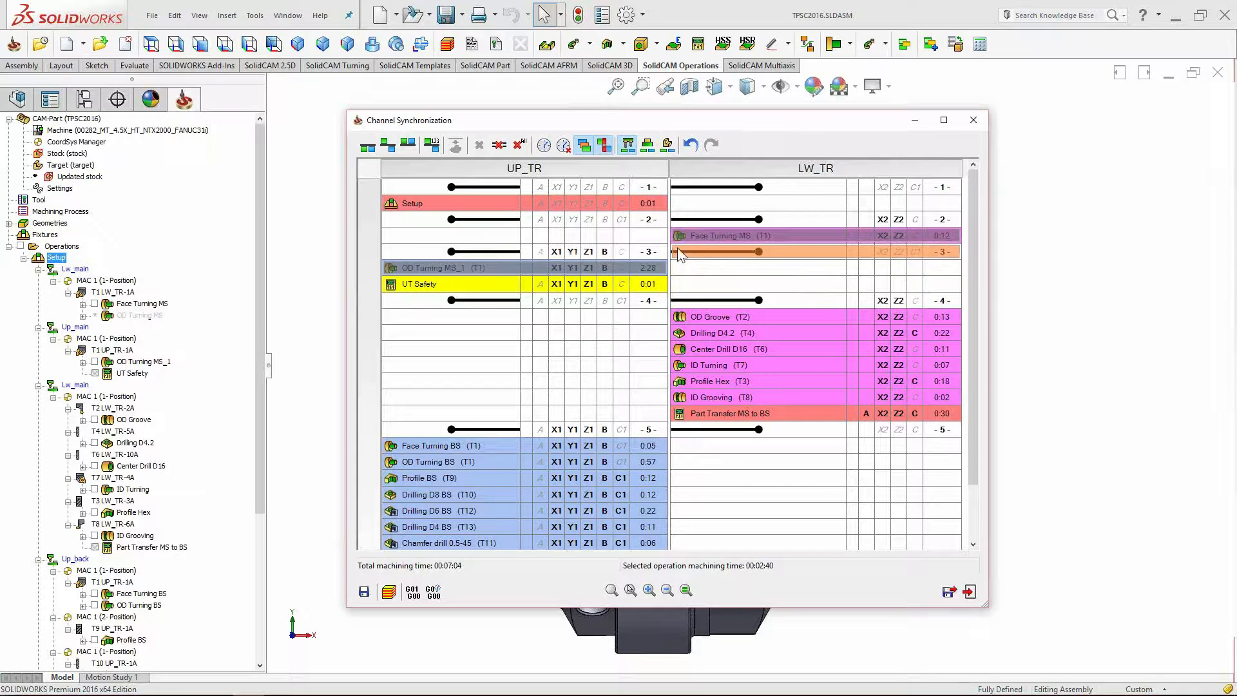
left_click_drag(667, 122, 677, 134)
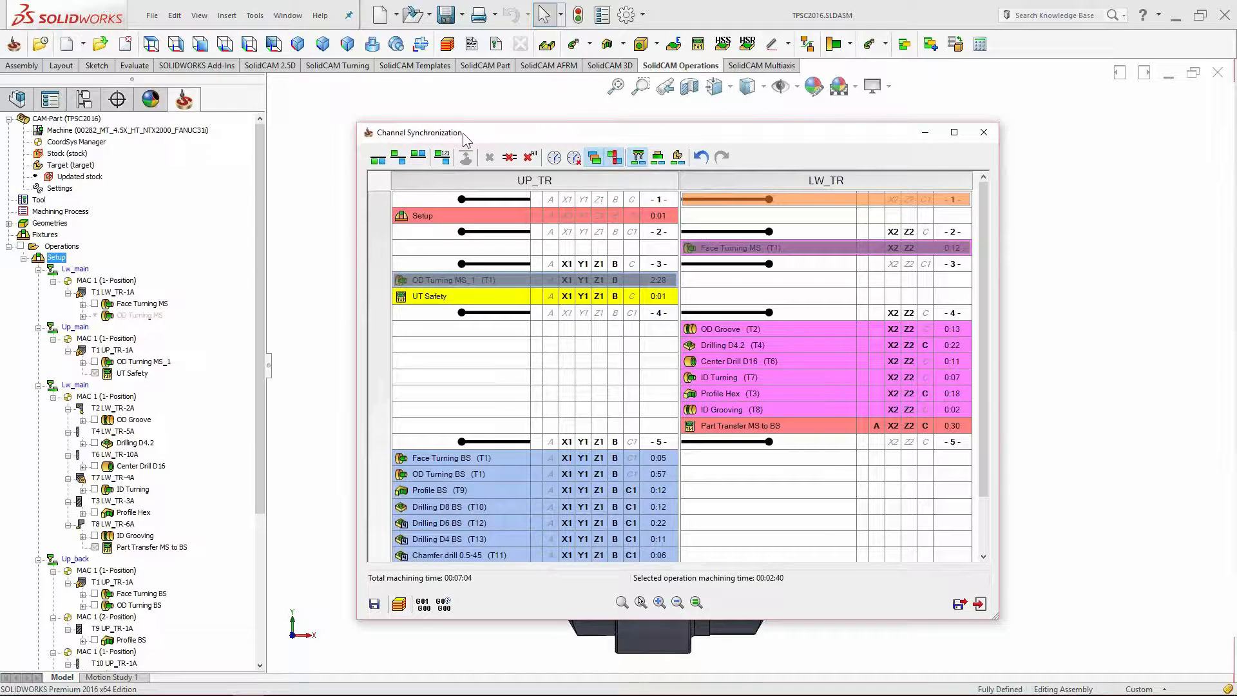
left_click_drag(566, 136, 566, 138)
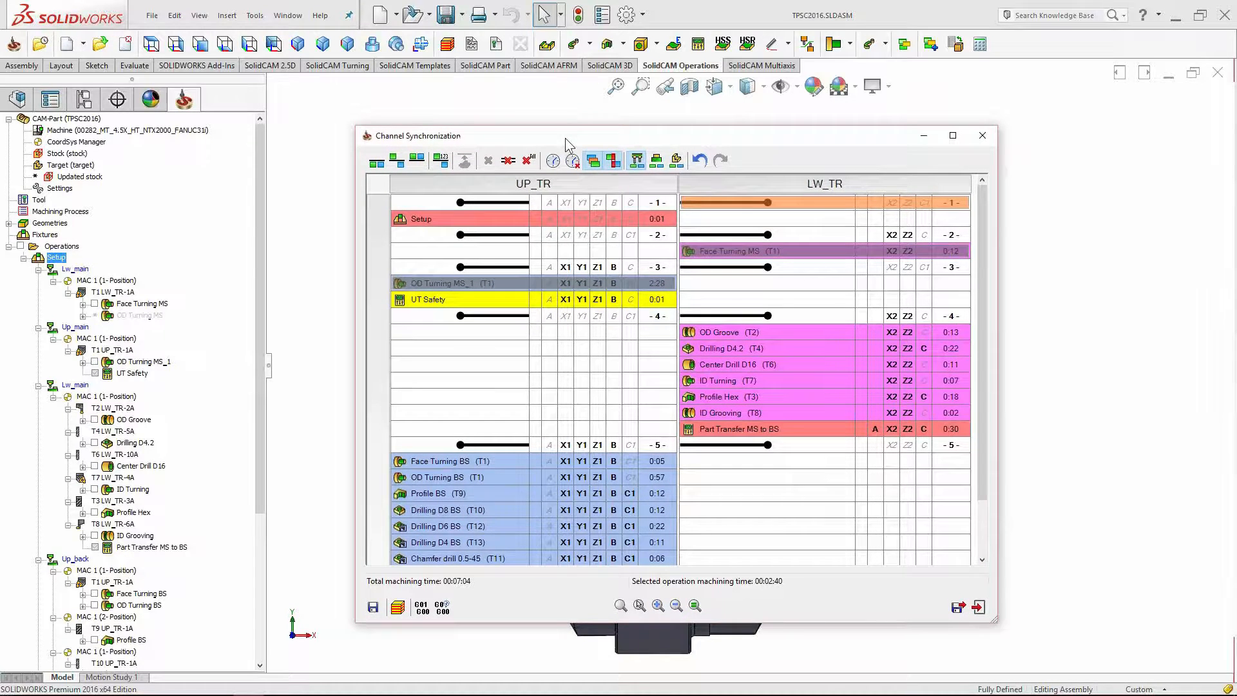
left_click(377, 164)
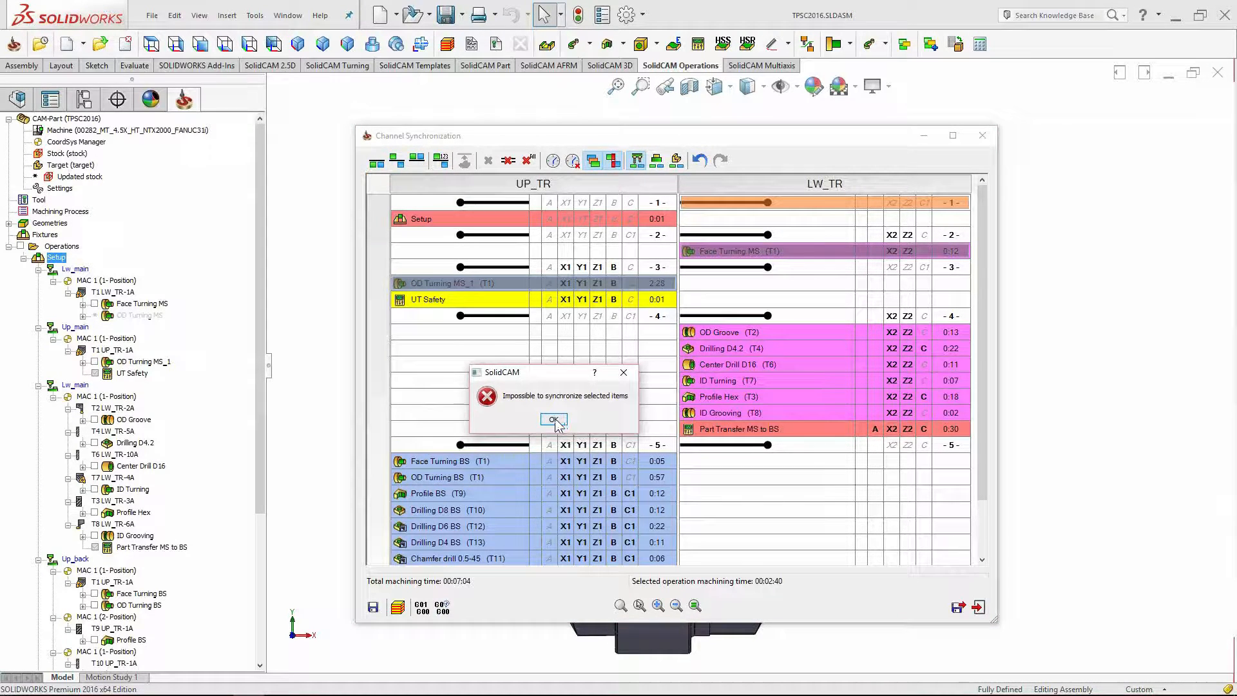
key("Return")
Delete synchronization point 3 between Face Turning MS and OD Turning MS_1.
left_click(520, 267)
left_click(713, 268, "ctrl")
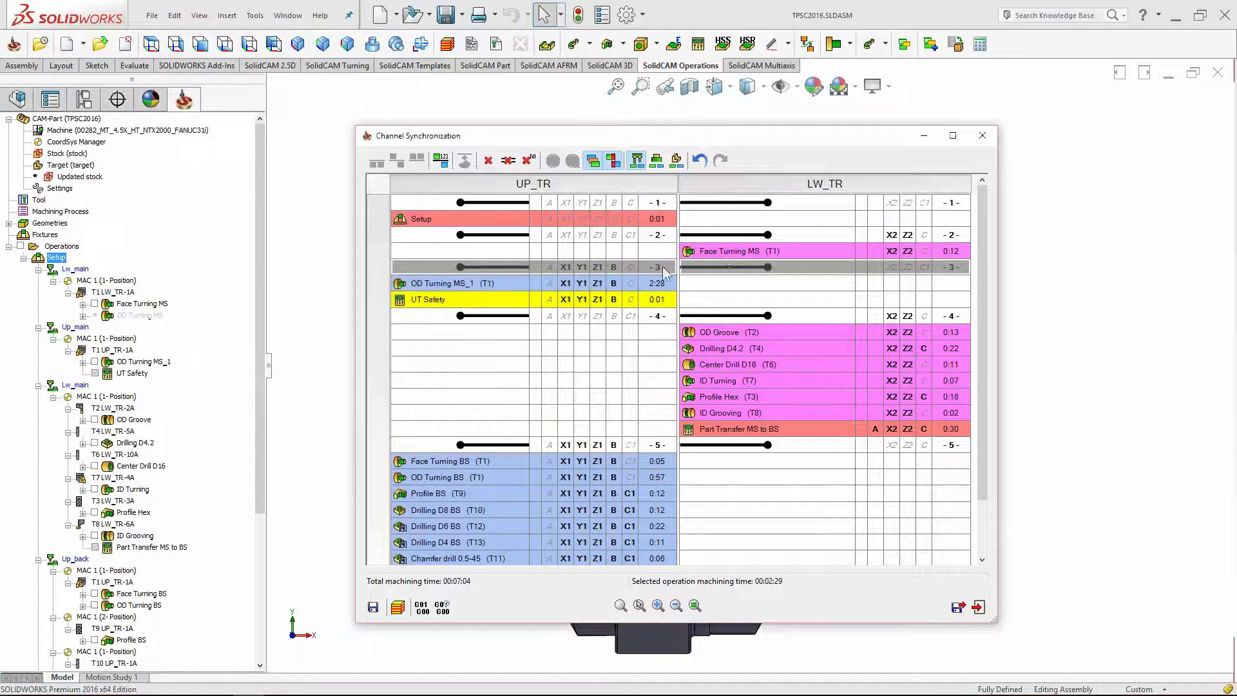
left_click(489, 167)
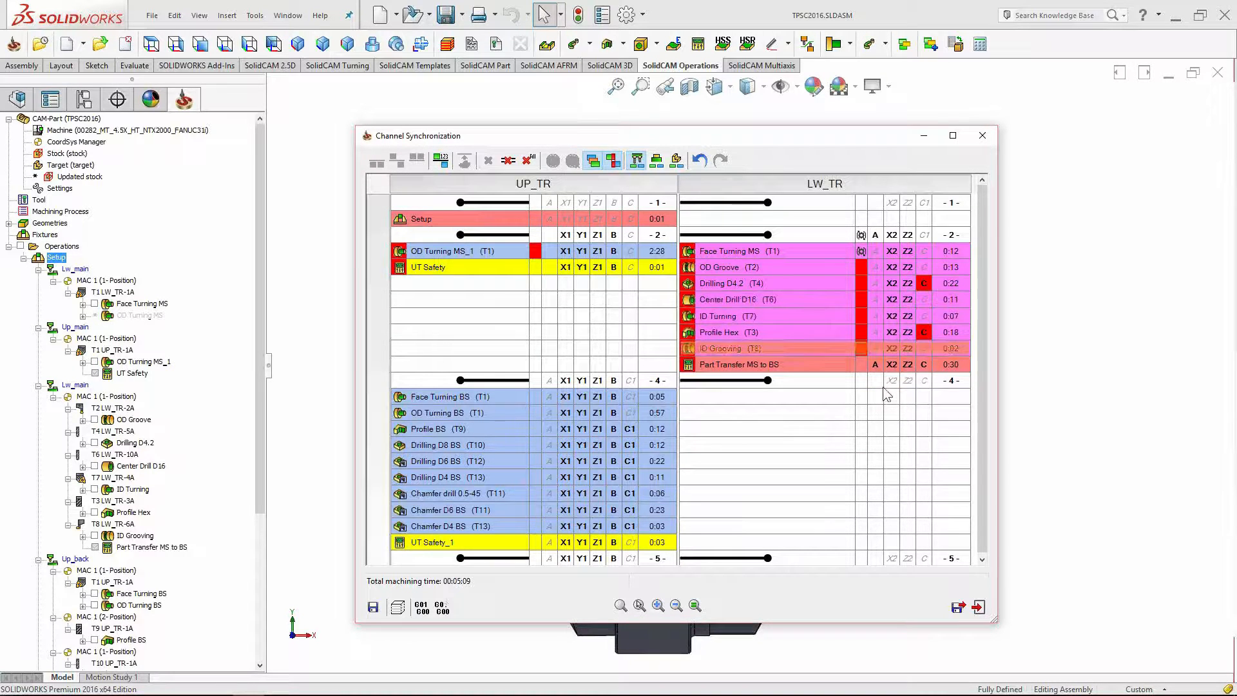
Examine the conflict details for OD Turning MS_1, Face Turning MS and OD Groove in the synchronization table.
mouse_move(811, 250)
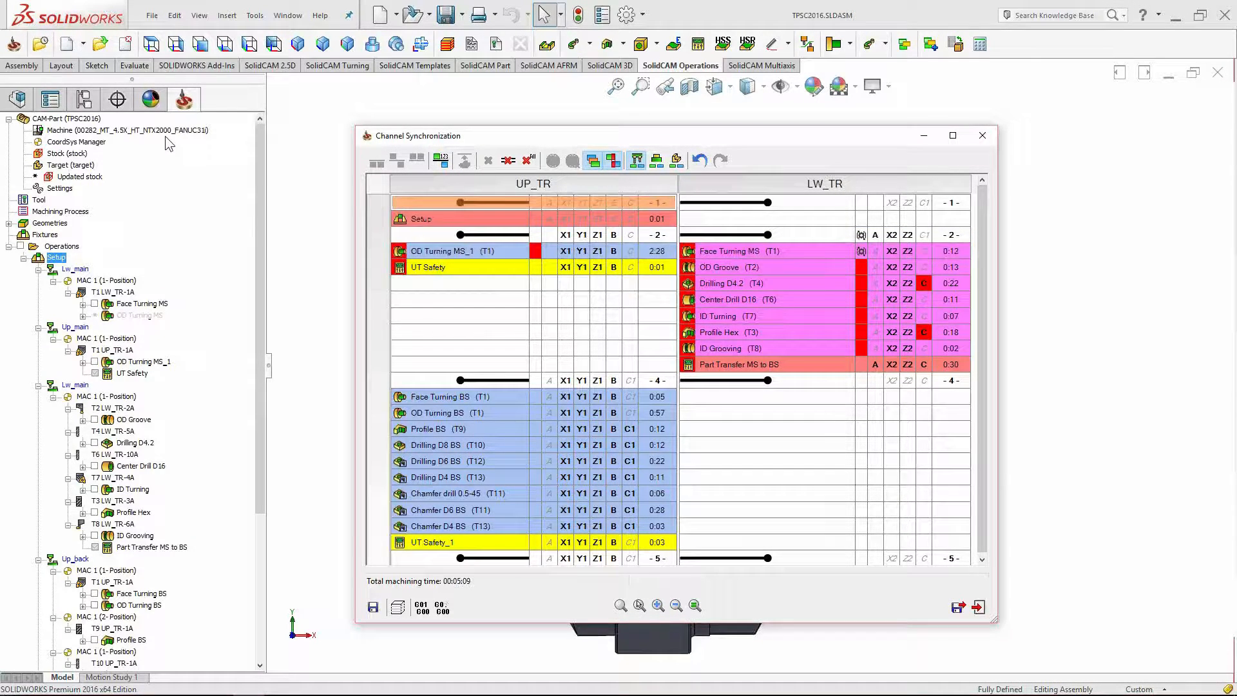
mouse_move(783, 265)
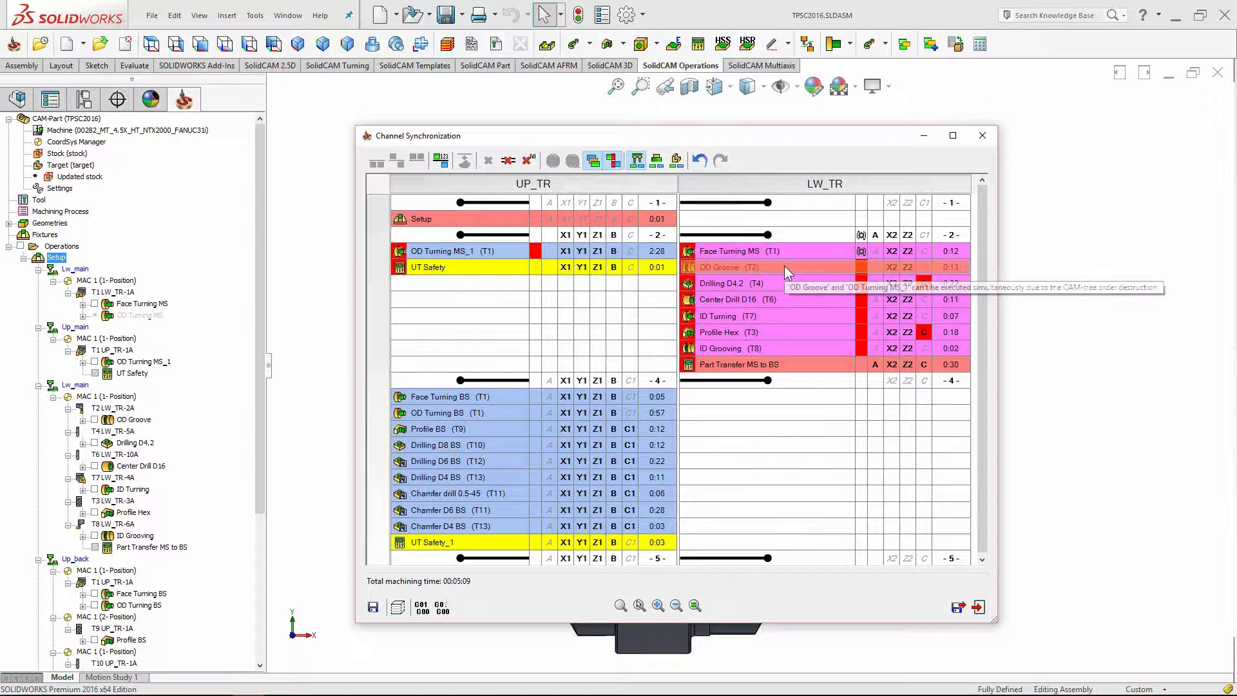
left_click(618, 257)
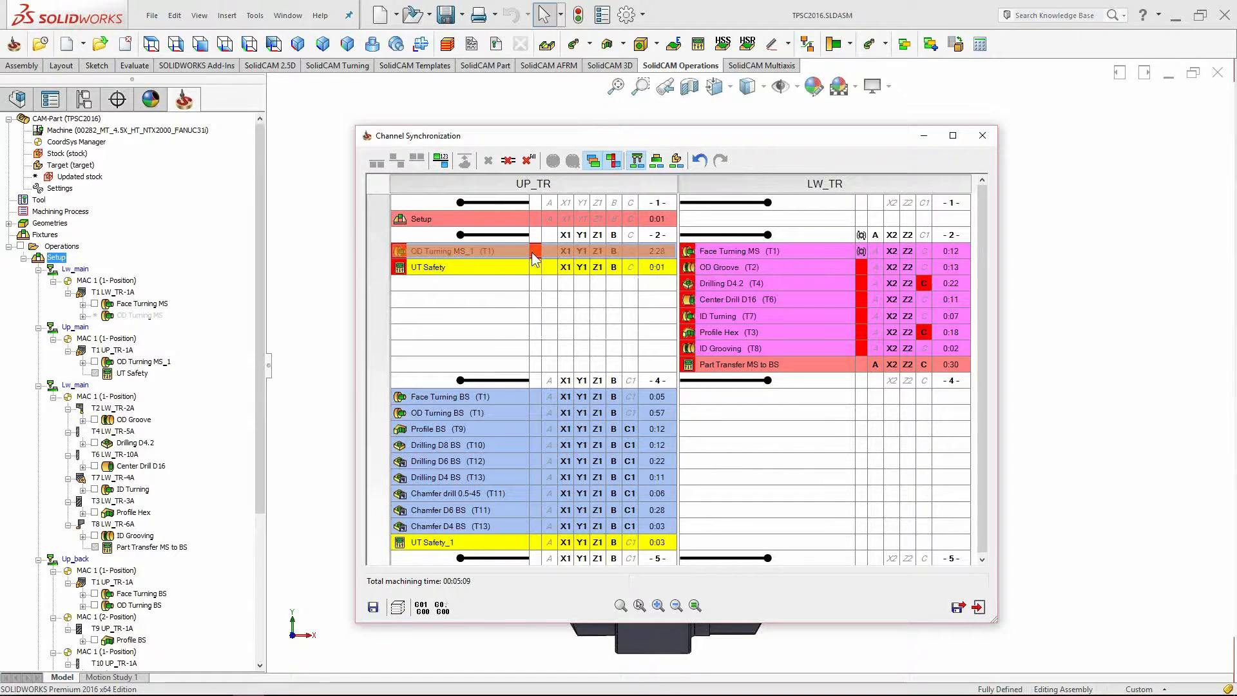
mouse_move(521, 256)
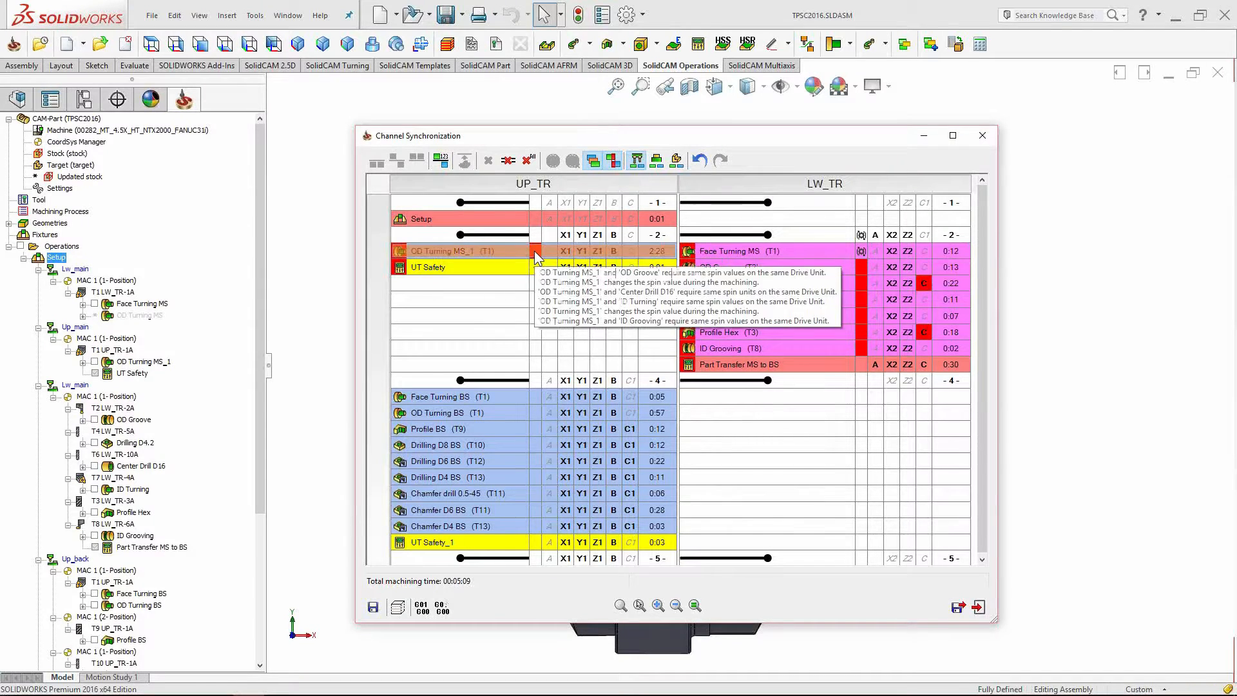
left_click(830, 253)
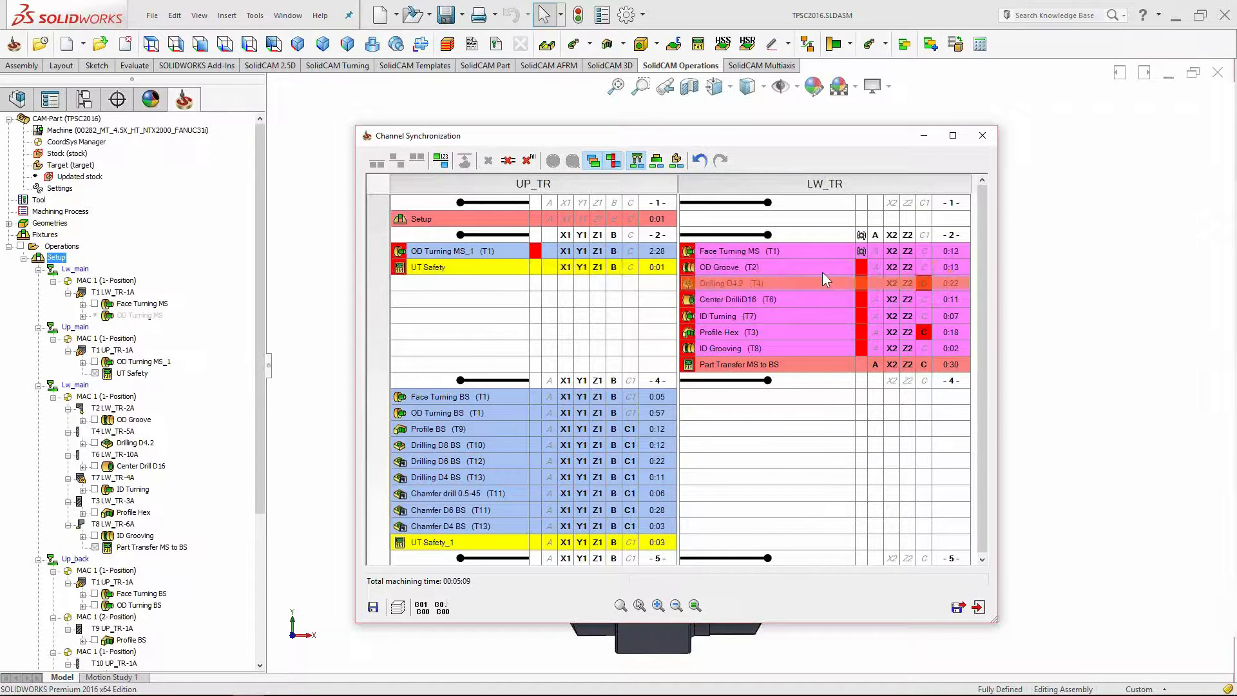
Synchronize OD Turning MS_1 on the UP_TR channel end to end with Face Turning MS on the LW_TR channel.
left_click(536, 253)
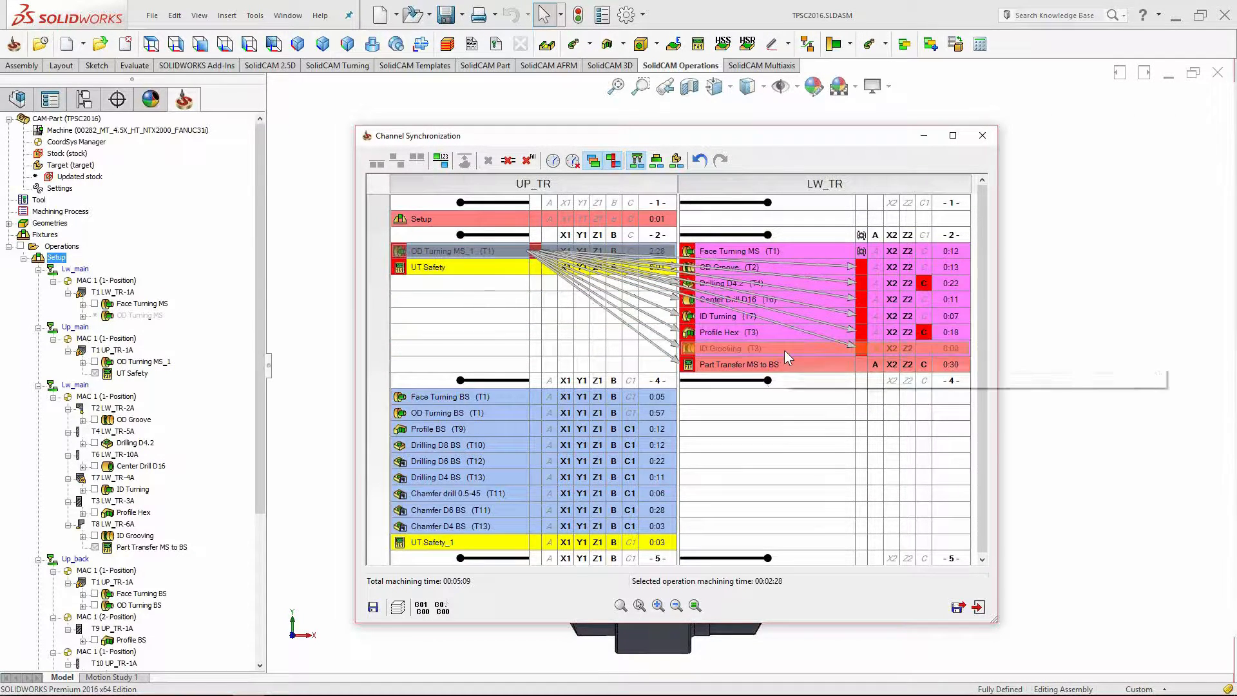
left_click(521, 314)
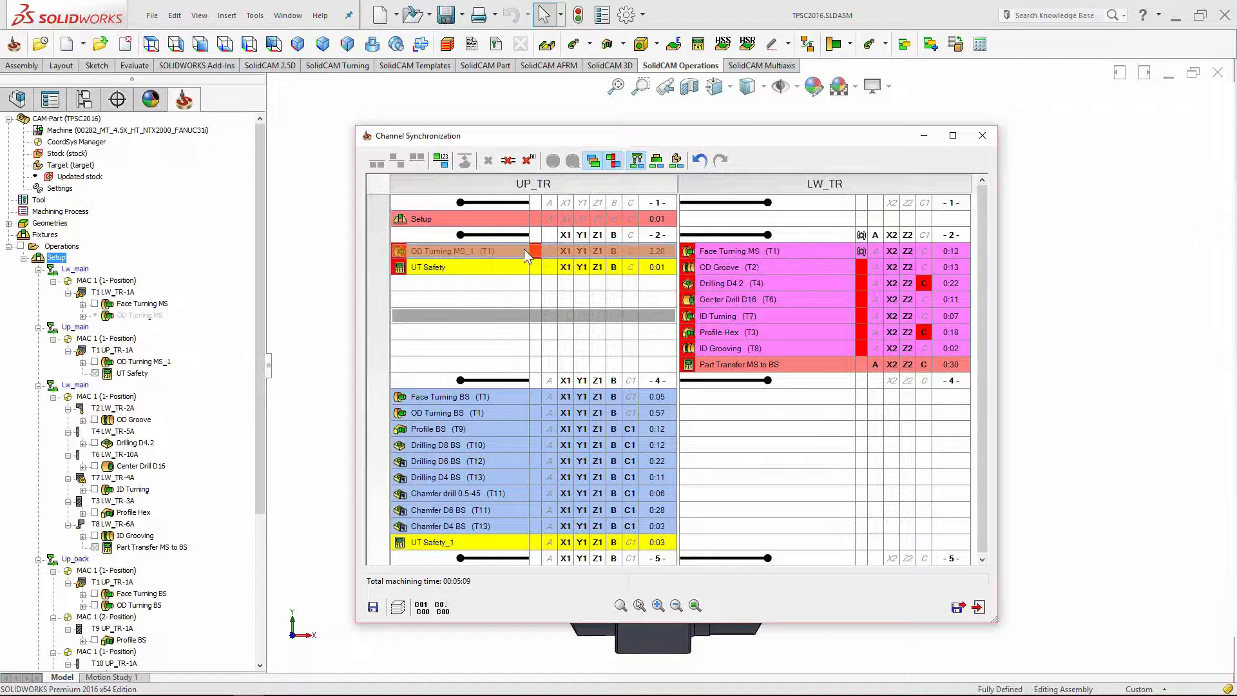
left_click(783, 380)
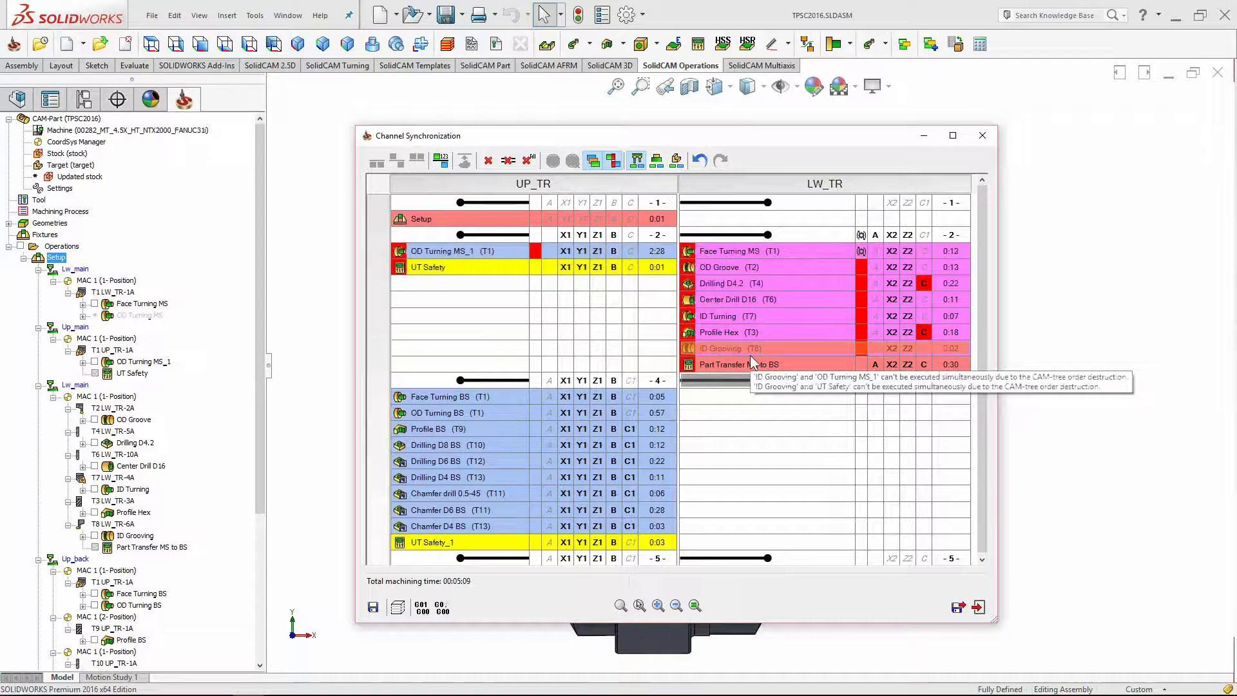
left_click_drag(729, 252, 625, 252)
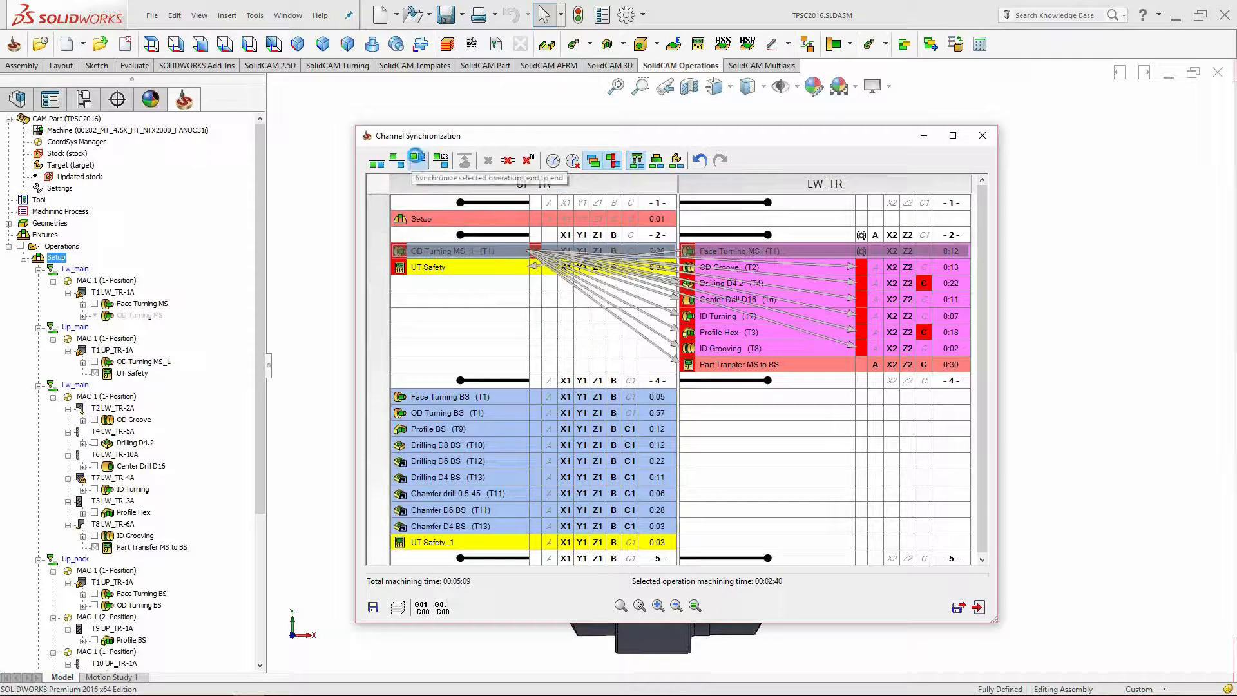
left_click(416, 161)
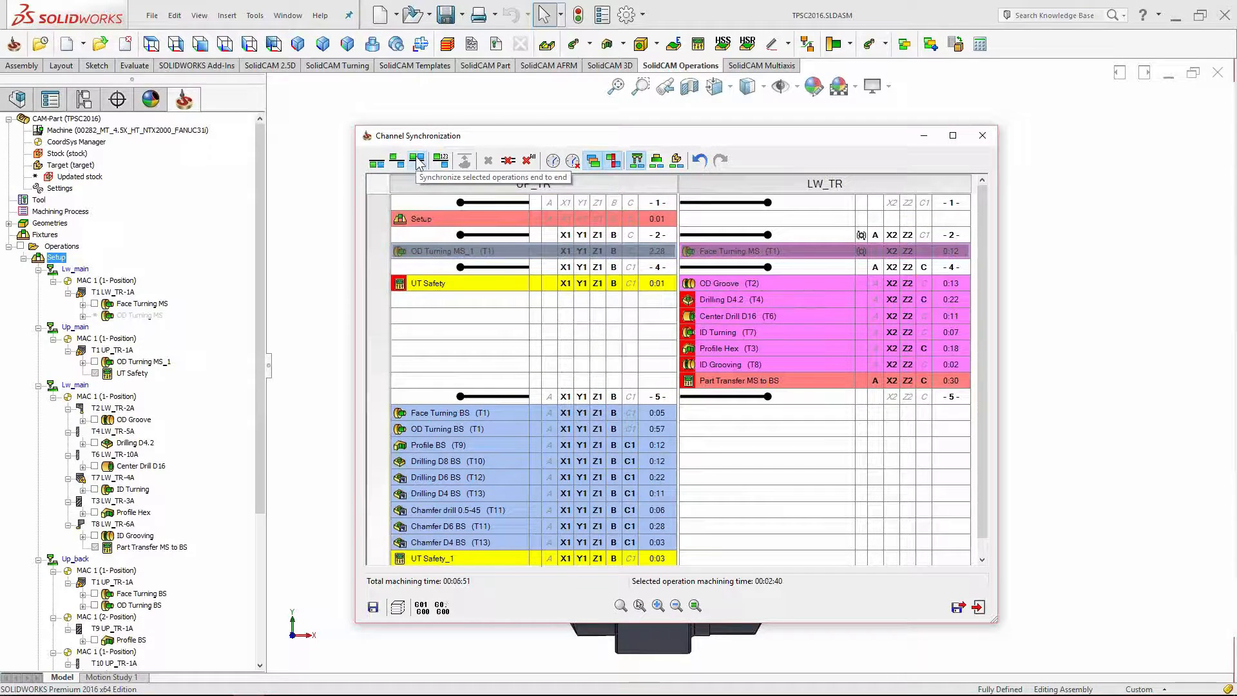
Synchronize UT Safety with OD Groove so that OD Groove on LW_TR starts only after UT Safety ends.
left_click(447, 285)
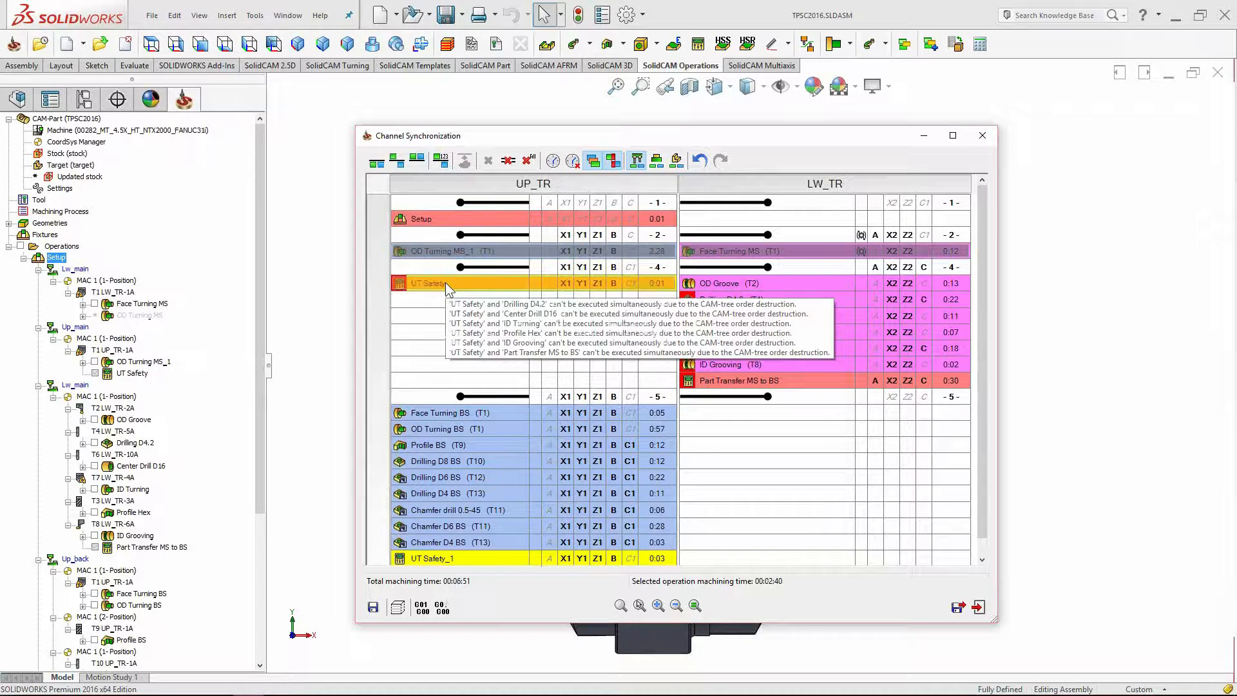
left_click(532, 283)
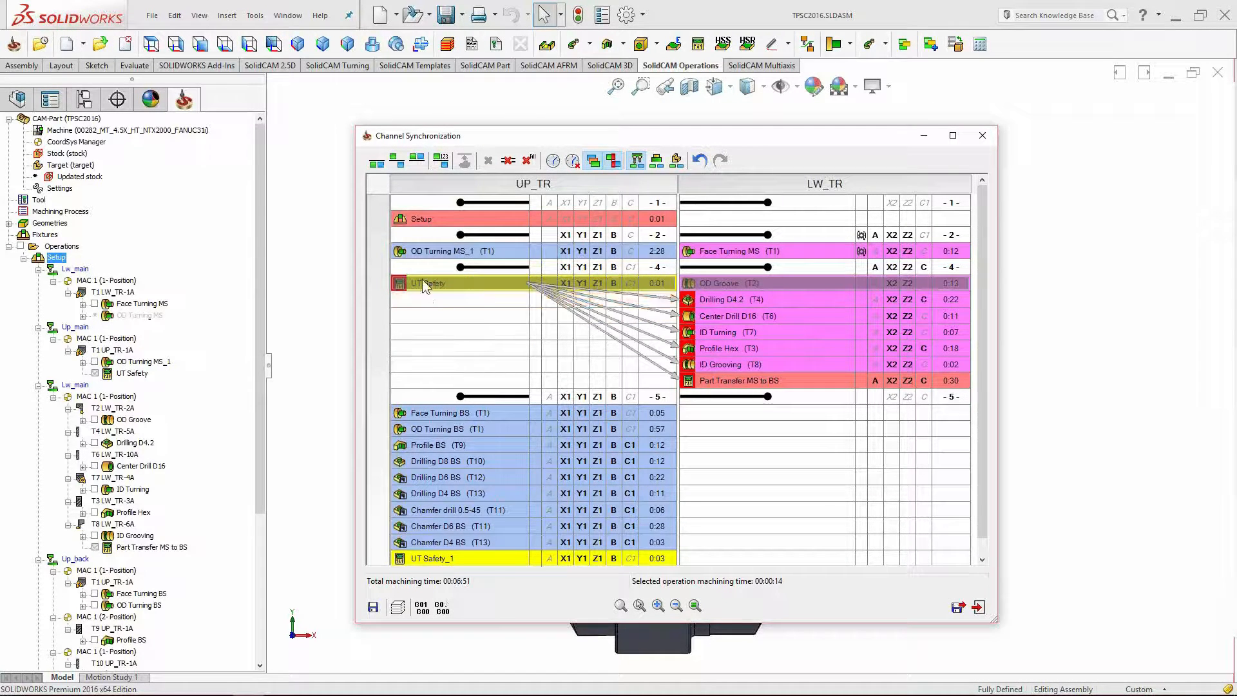
left_click(417, 163)
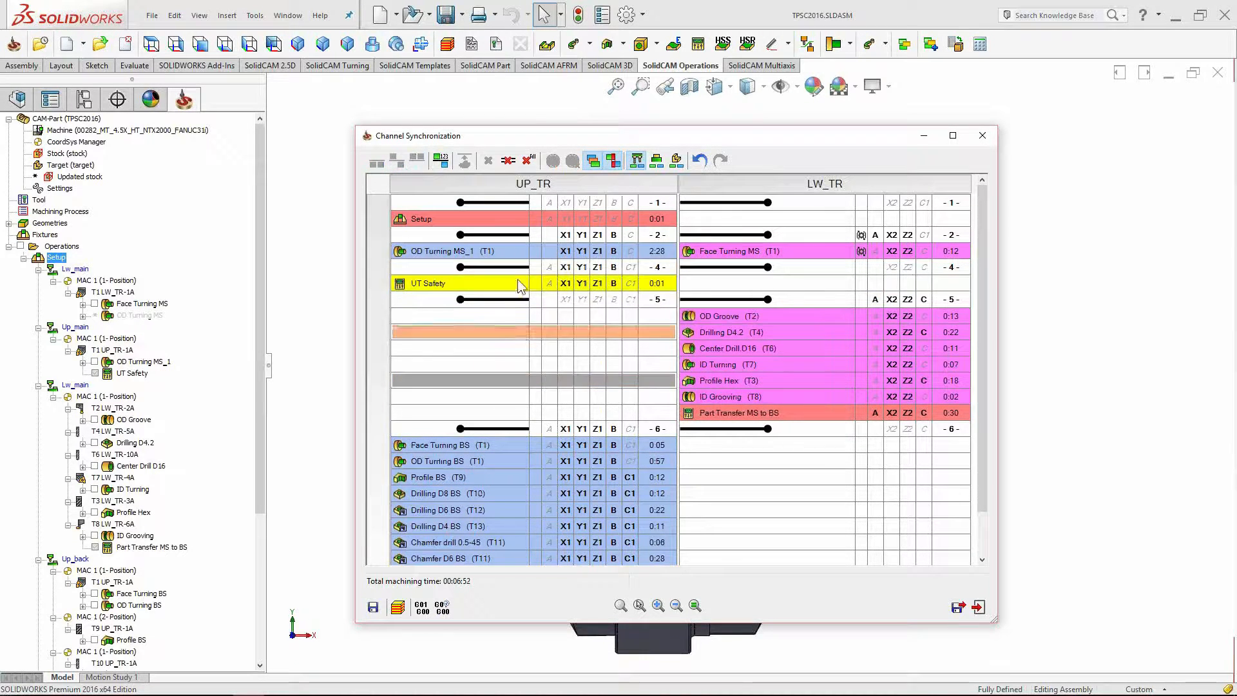
Transfer the drive unit control at synchronization point 2 from Face Turning MS to the UP_TR channel.
left_click(700, 250)
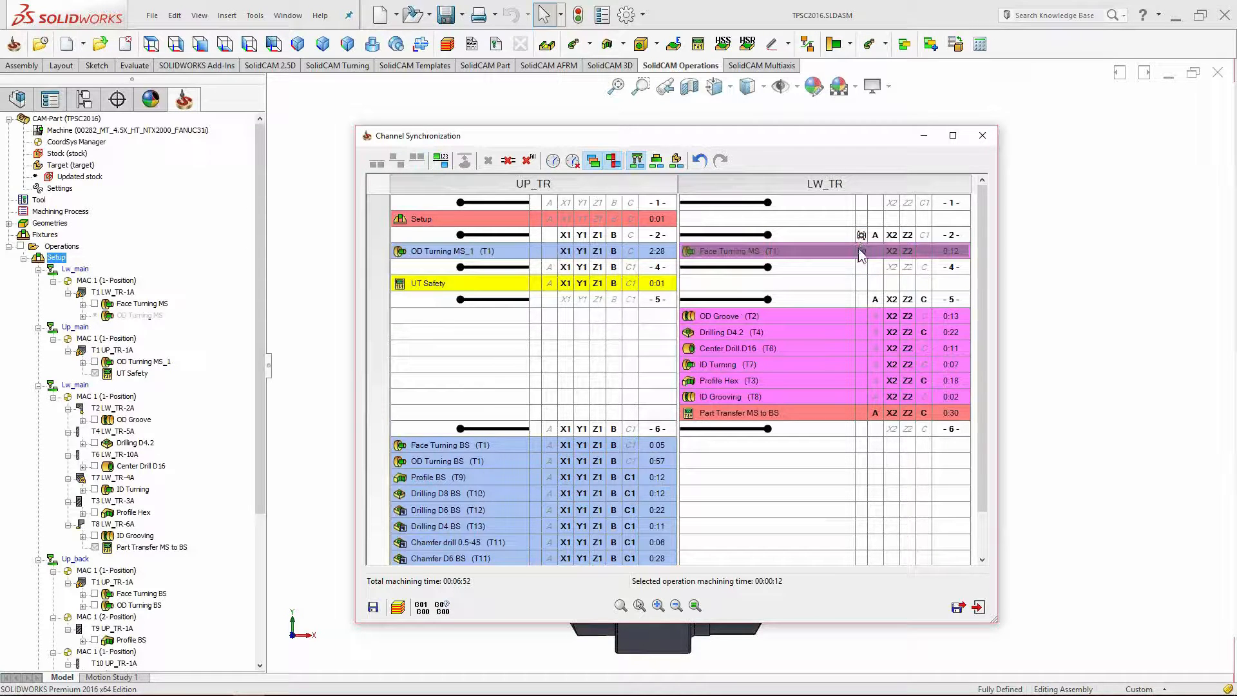
left_click_drag(800, 253, 542, 364)
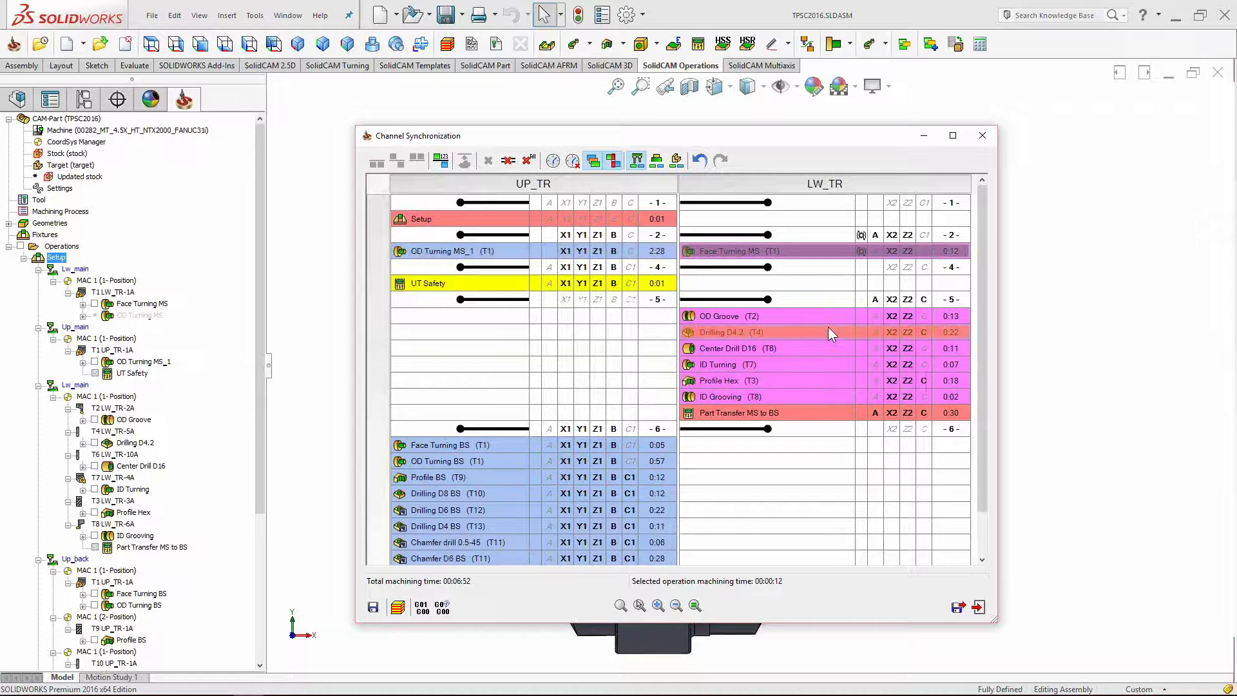
mouse_move(829, 329)
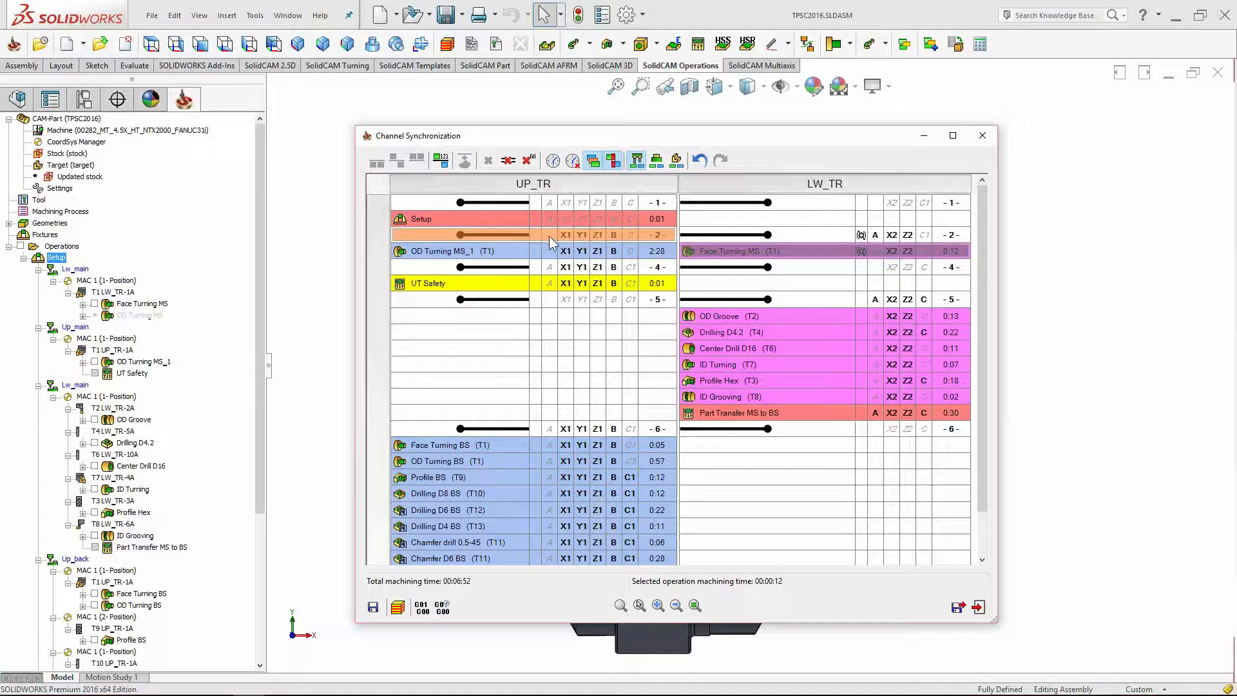
left_click(877, 236)
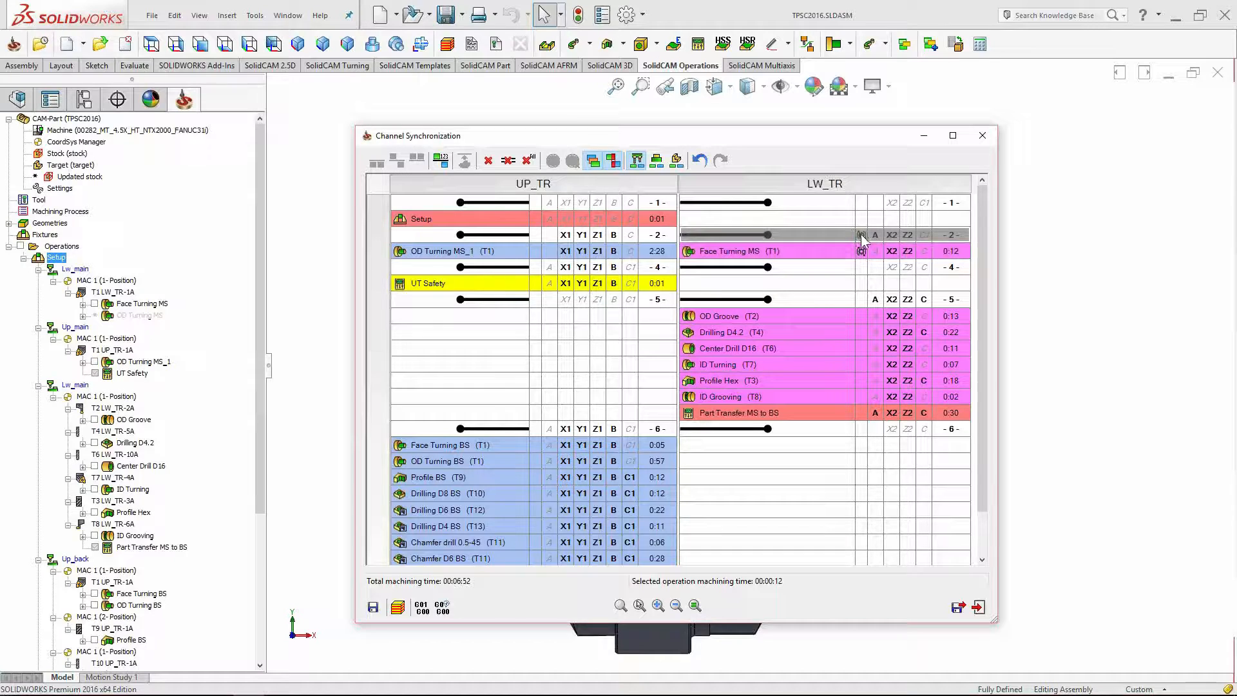
left_click(509, 235)
left_click(830, 234)
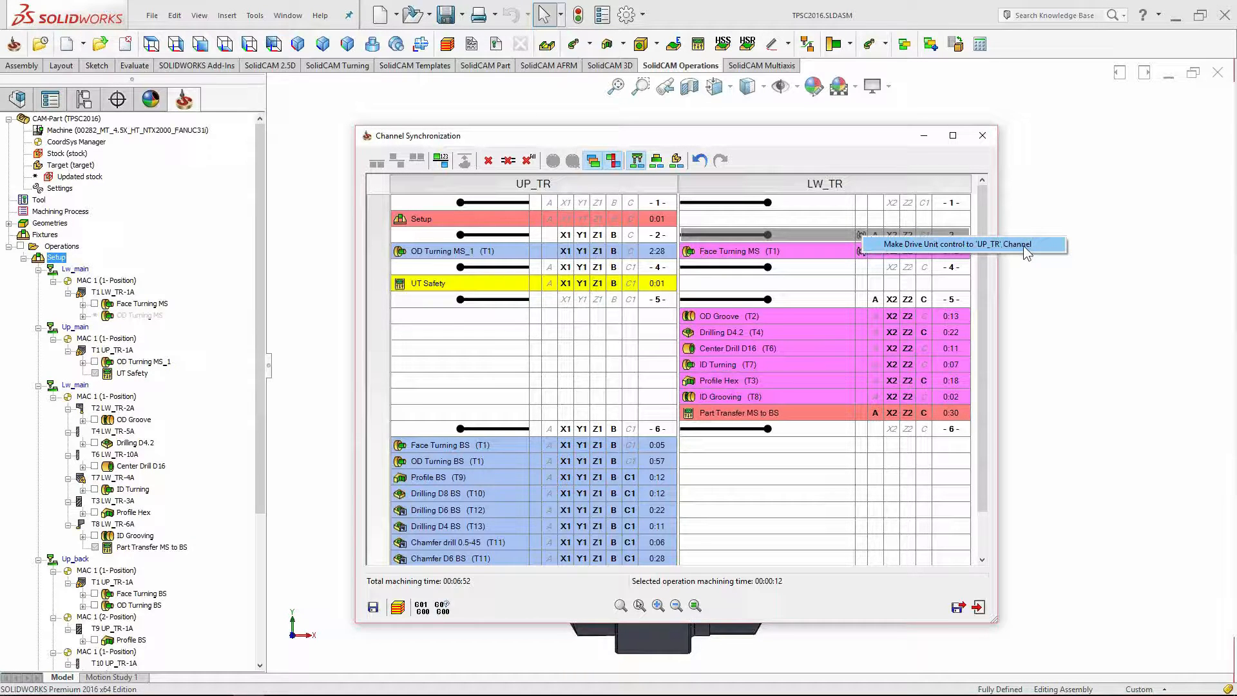
left_click(1006, 246)
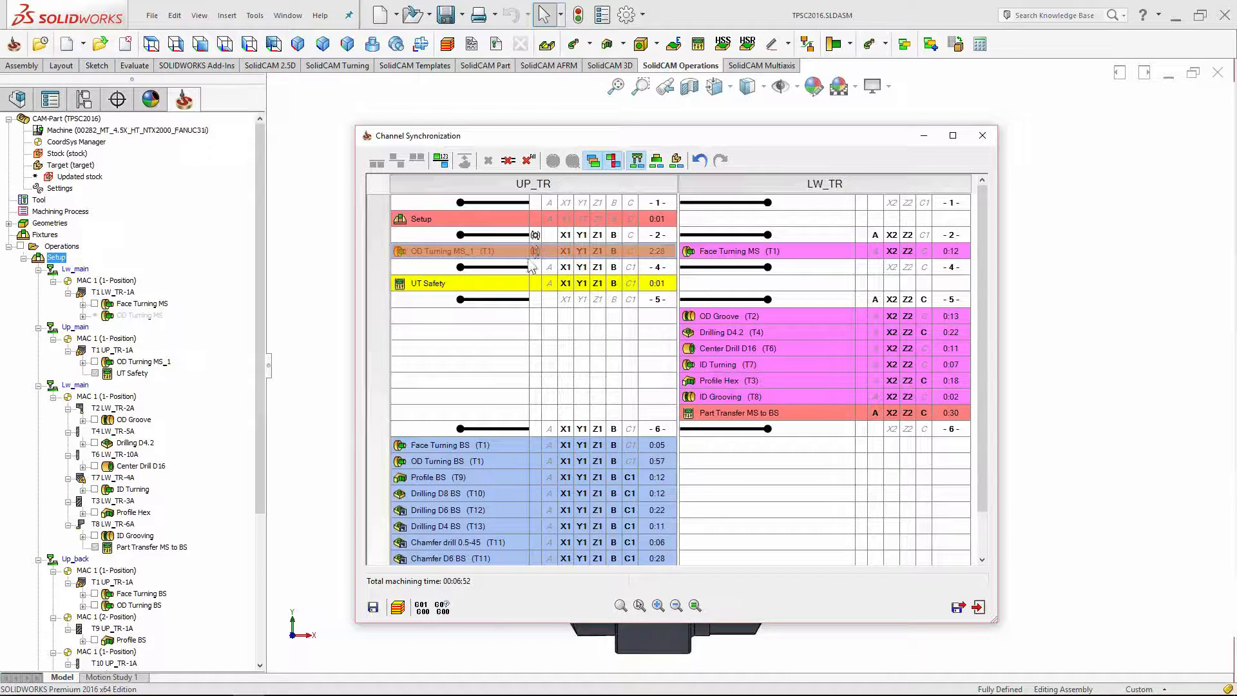
Load the synchronized operations in Machine Simulation and turn off Stop on operation change.
left_click(398, 608)
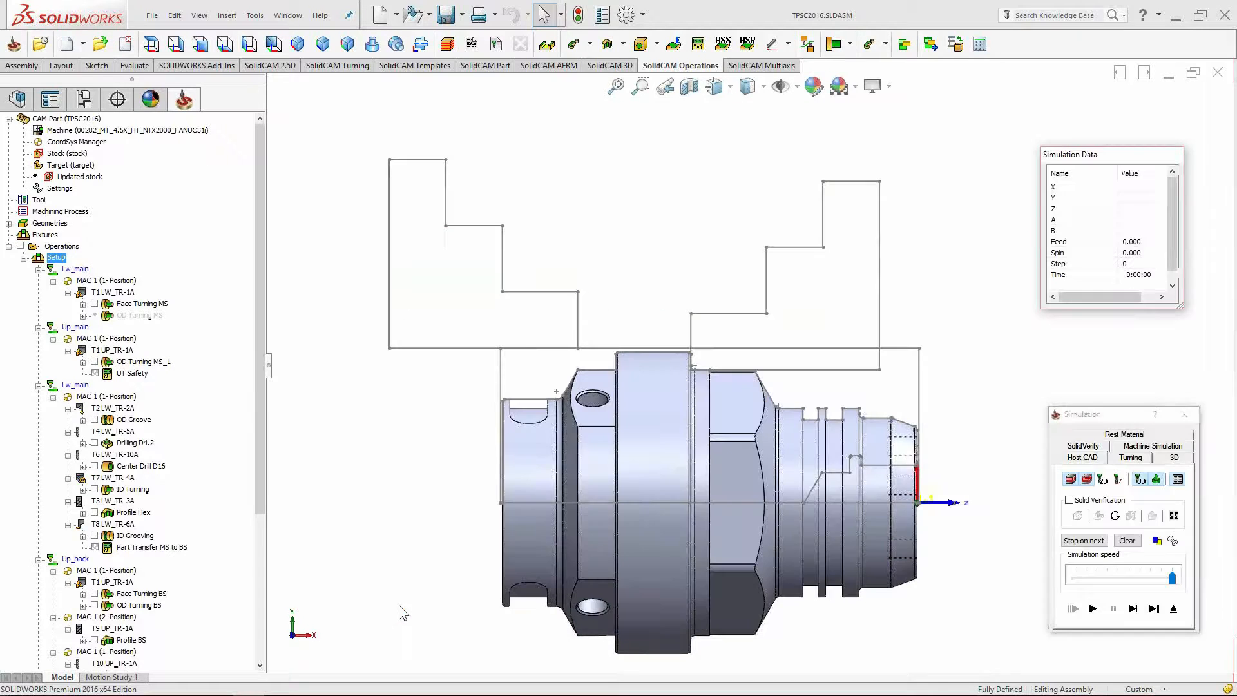
left_click(1153, 448)
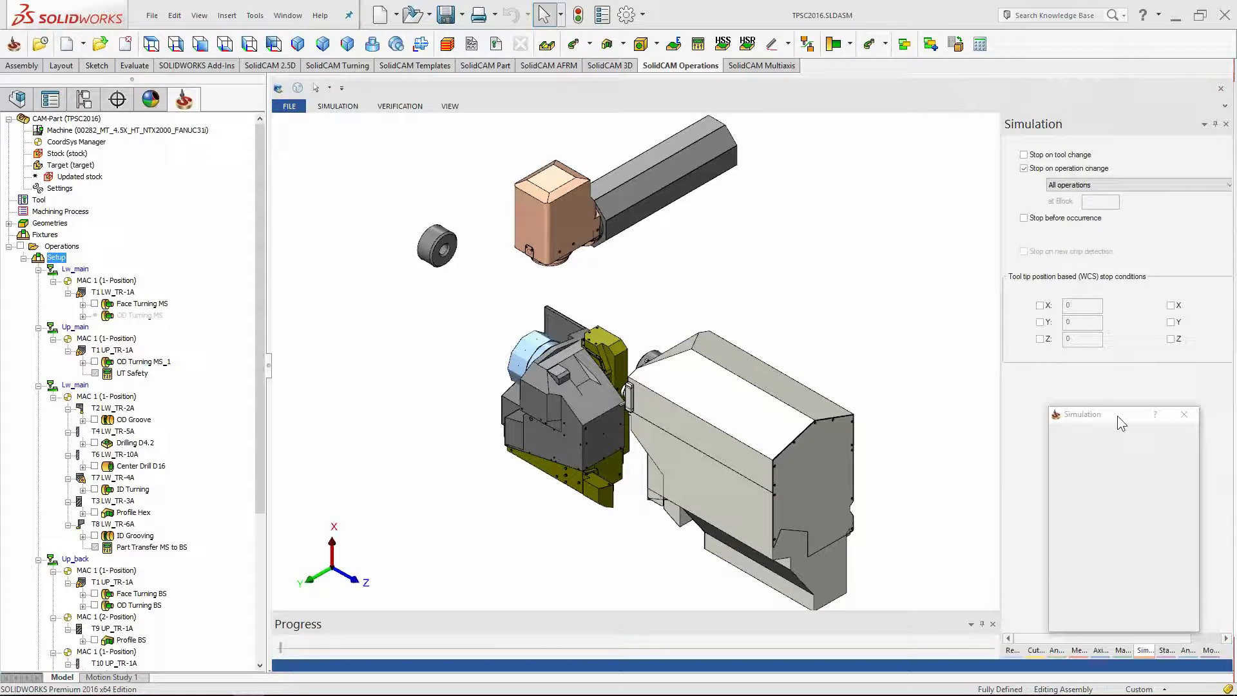
left_click(1024, 168)
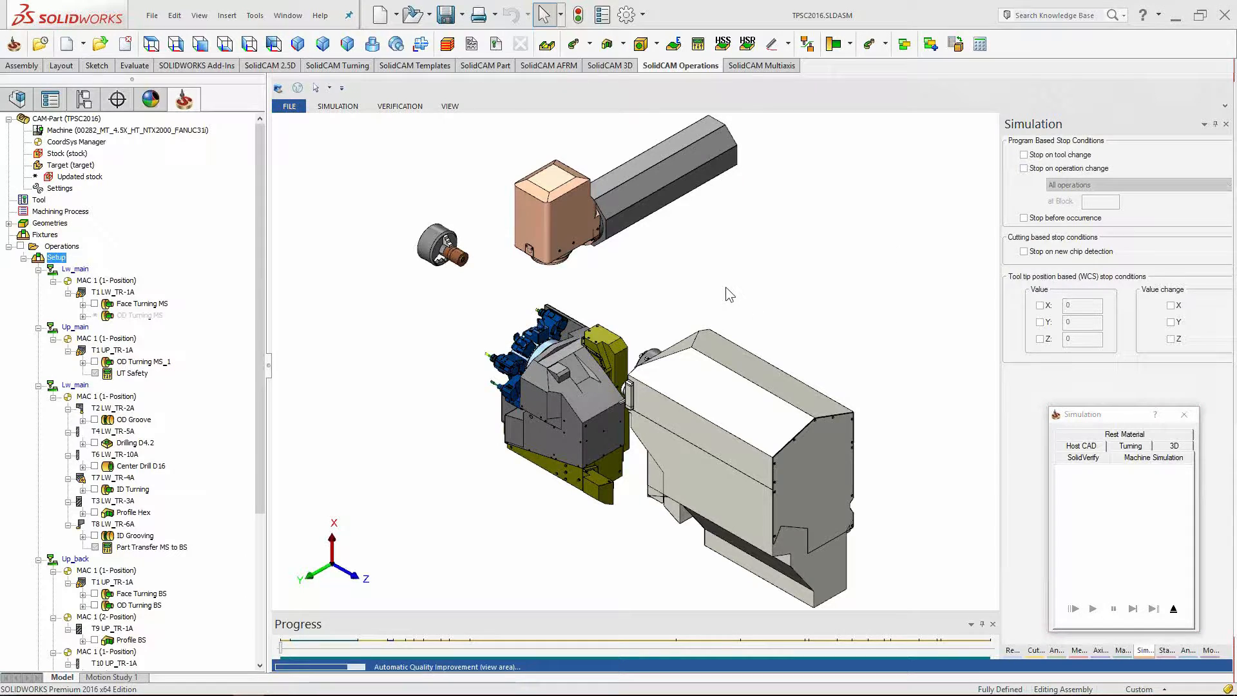
View the main spindle from the front and go to the combined OD Turning MS_1 and Face Turning MS operation in the move list.
key("ctrl+1")
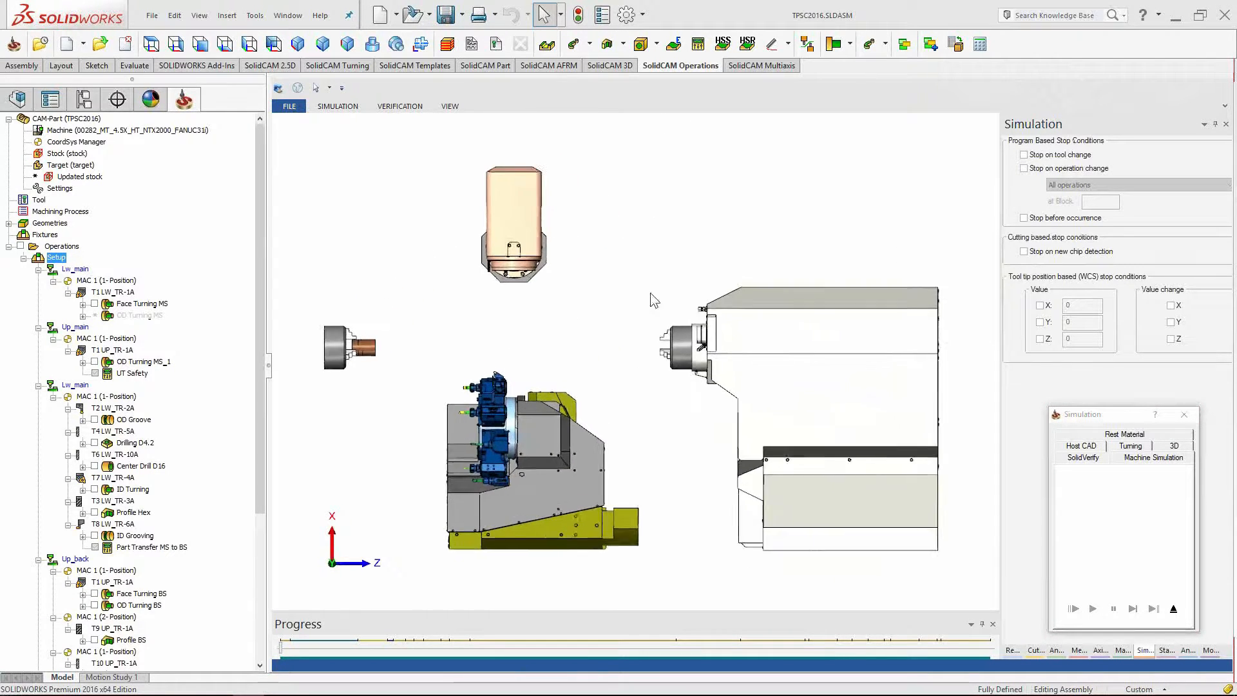
scroll(370, 354, "up", 5)
middle_click_drag(472, 325, 592, 382, "ctrl")
scroll(593, 382, "up", 1)
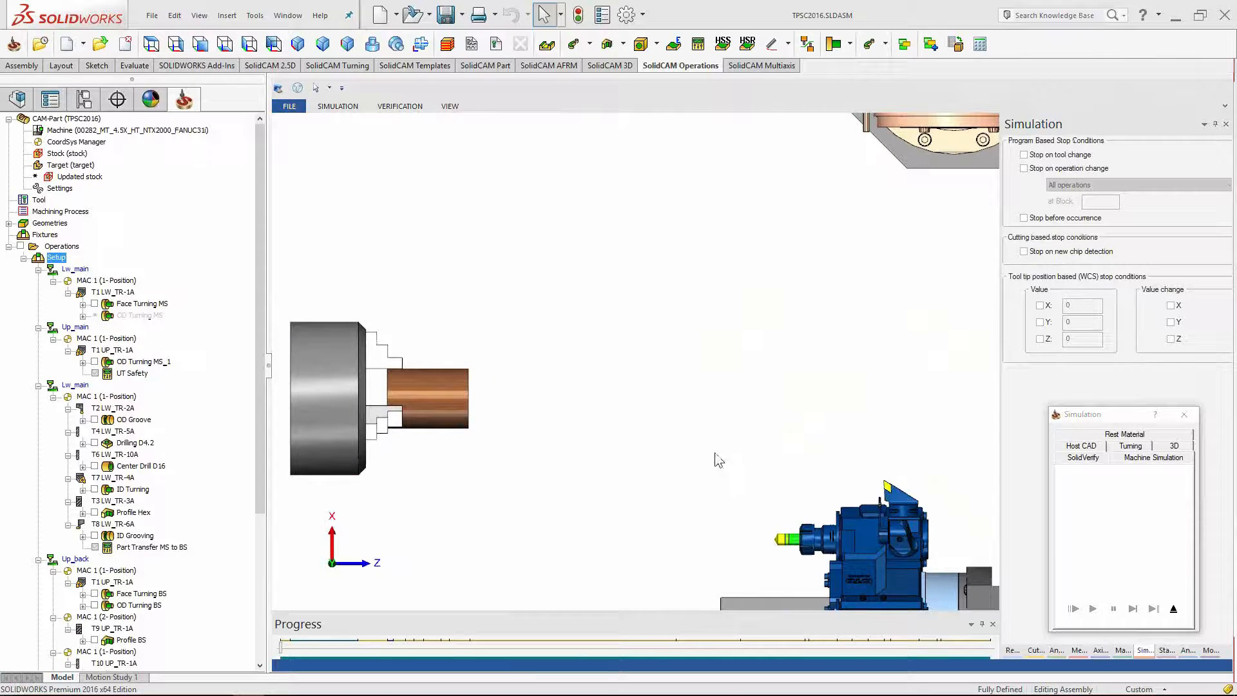
left_click(1210, 651)
left_click(1054, 362)
key("Down")
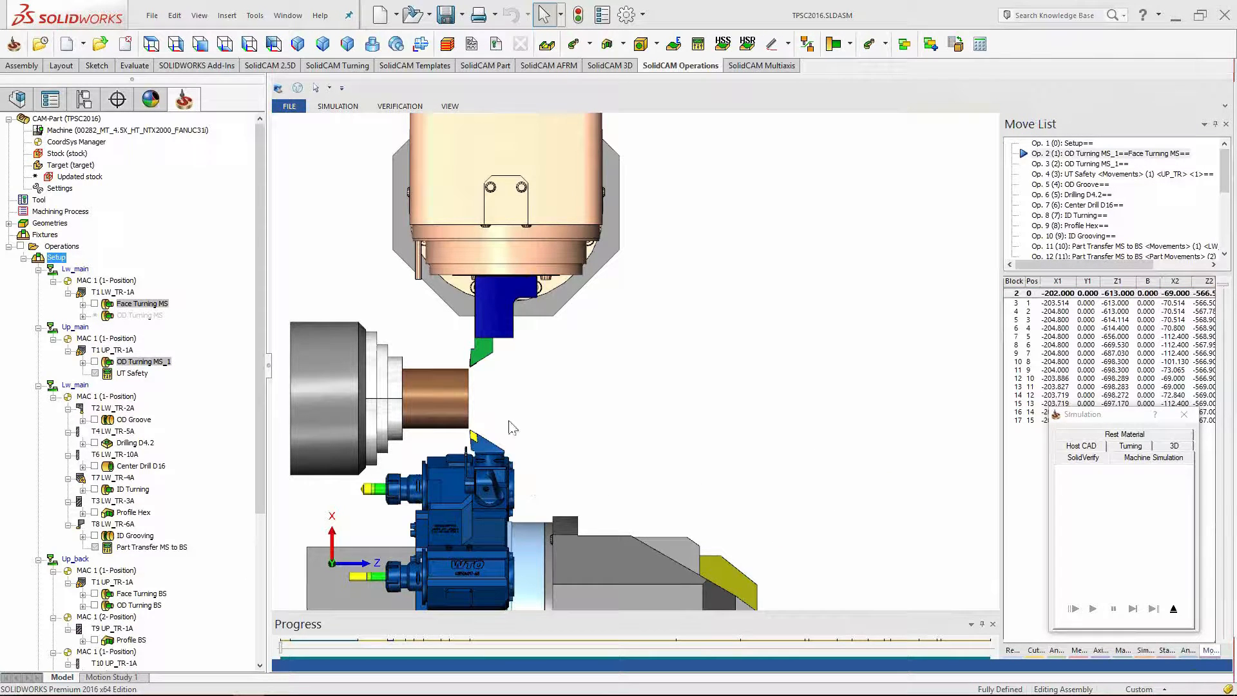
Follow the simulated turning into OD Turning MS_1 up to block 136 and examine both turrets around the main spindle.
middle_click_drag(475, 409, 438, 425)
scroll(461, 416, "up", 2)
scroll(463, 422, "up", 2)
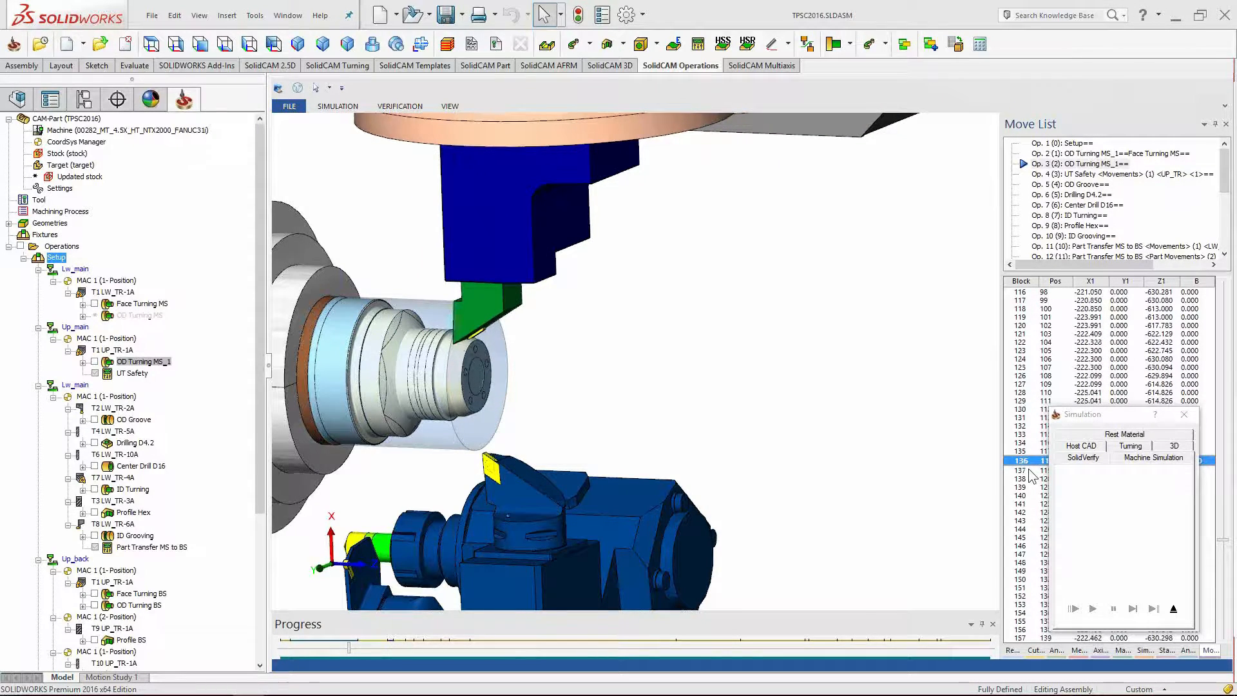
scroll(802, 430, "down", 5)
middle_click_drag(880, 489, 735, 438)
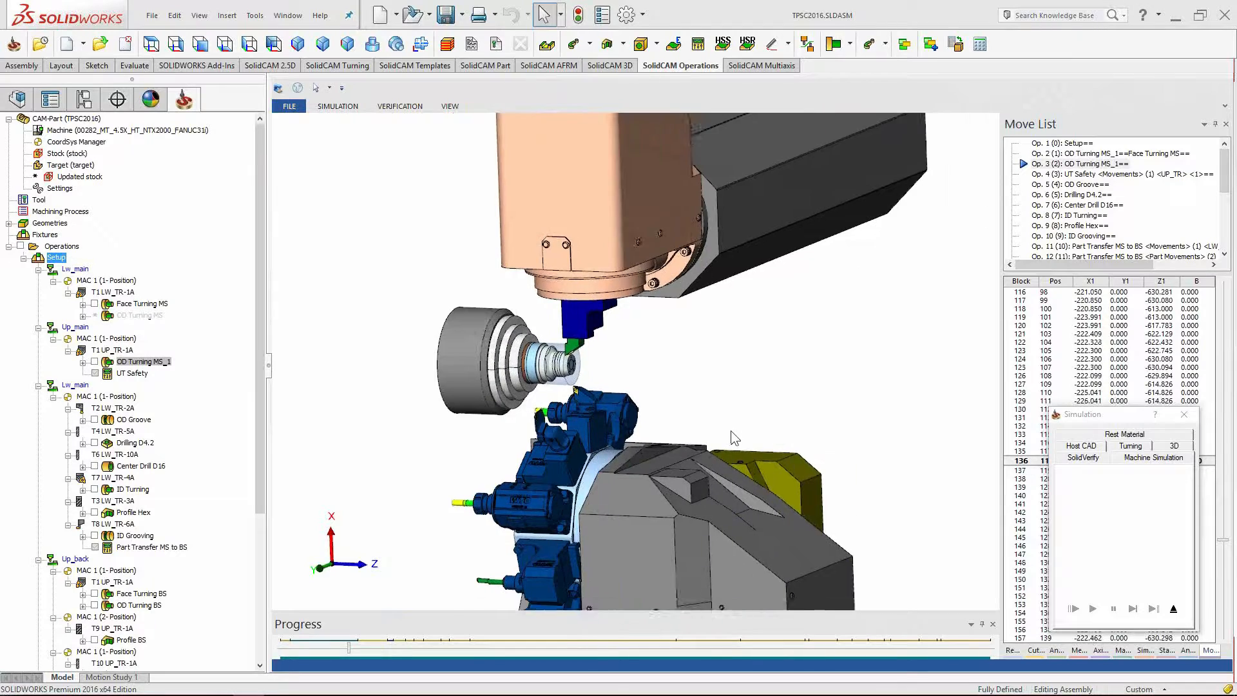
scroll(753, 394, "down", 5)
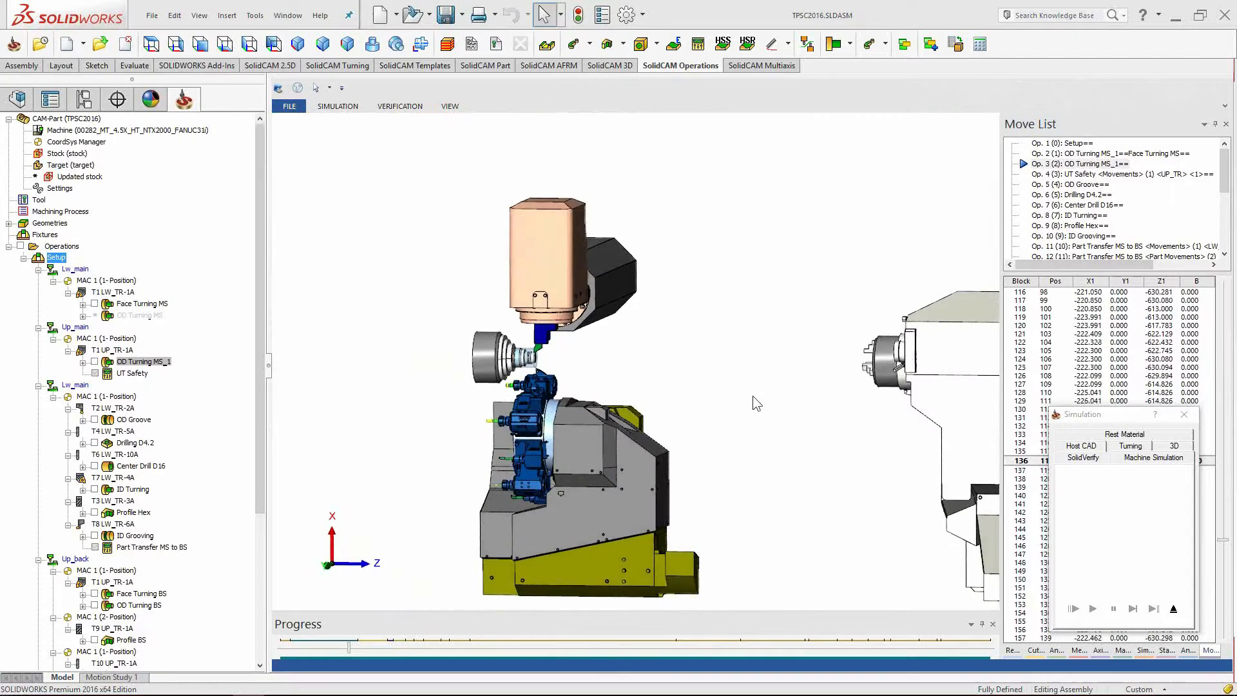
scroll(767, 394, "up", 4)
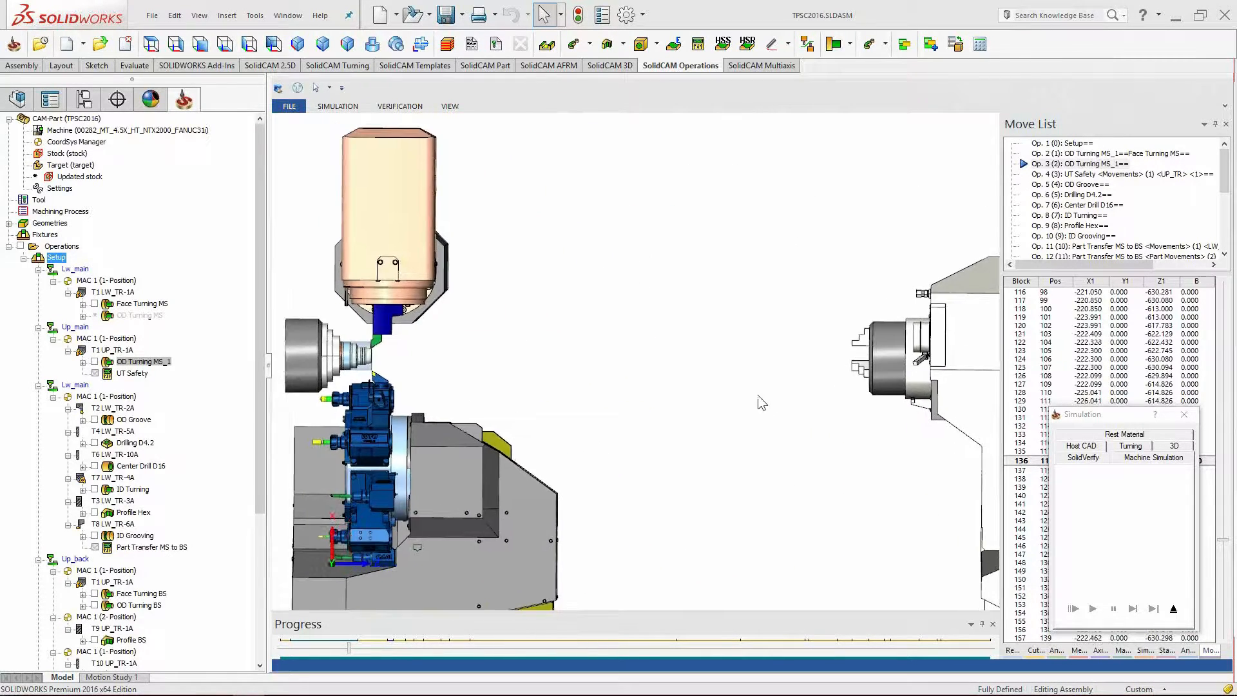
scroll(771, 400, "up", 4)
scroll(724, 400, "up", 1)
middle_click_drag(715, 402, 716, 405)
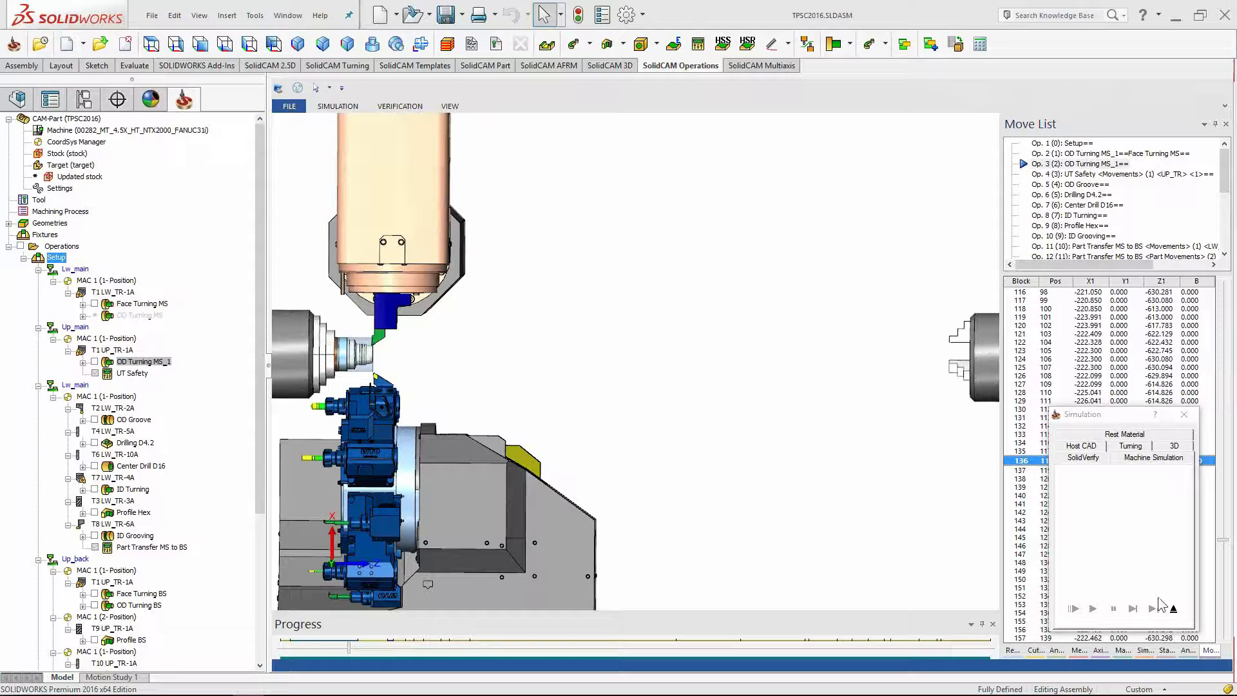
Exit the machine simulation, and save and close the channel synchronization.
left_click(1173, 610)
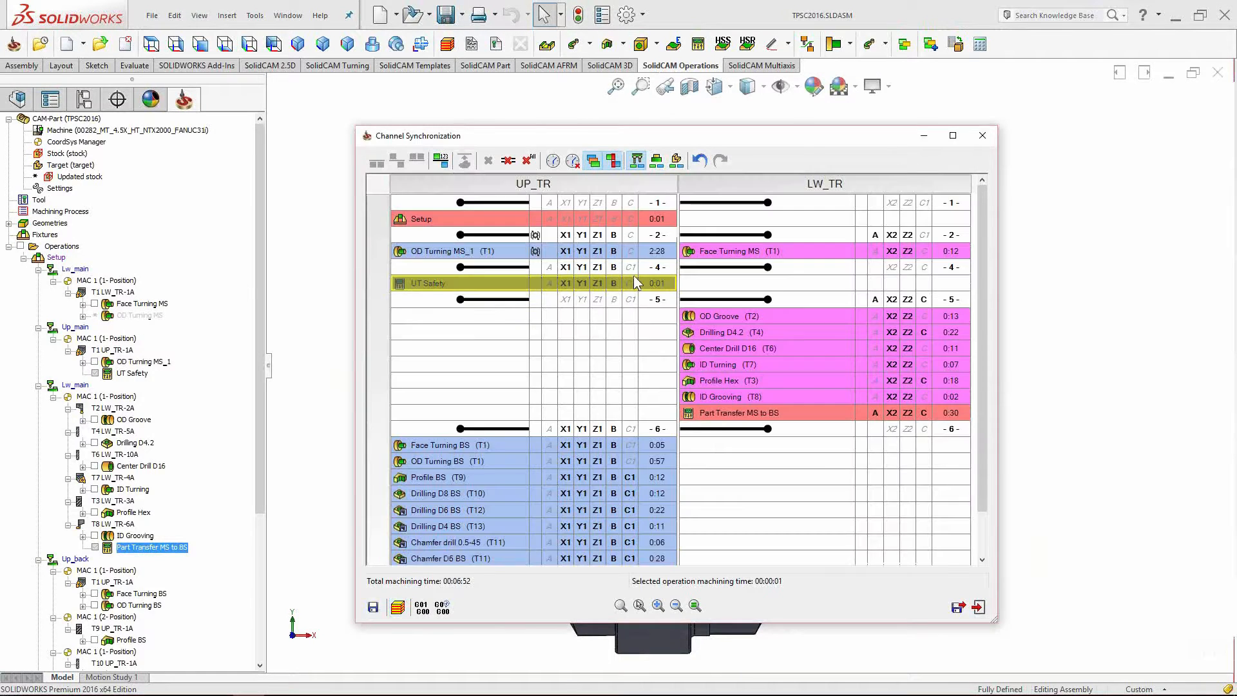
left_click_drag(764, 127, 753, 116)
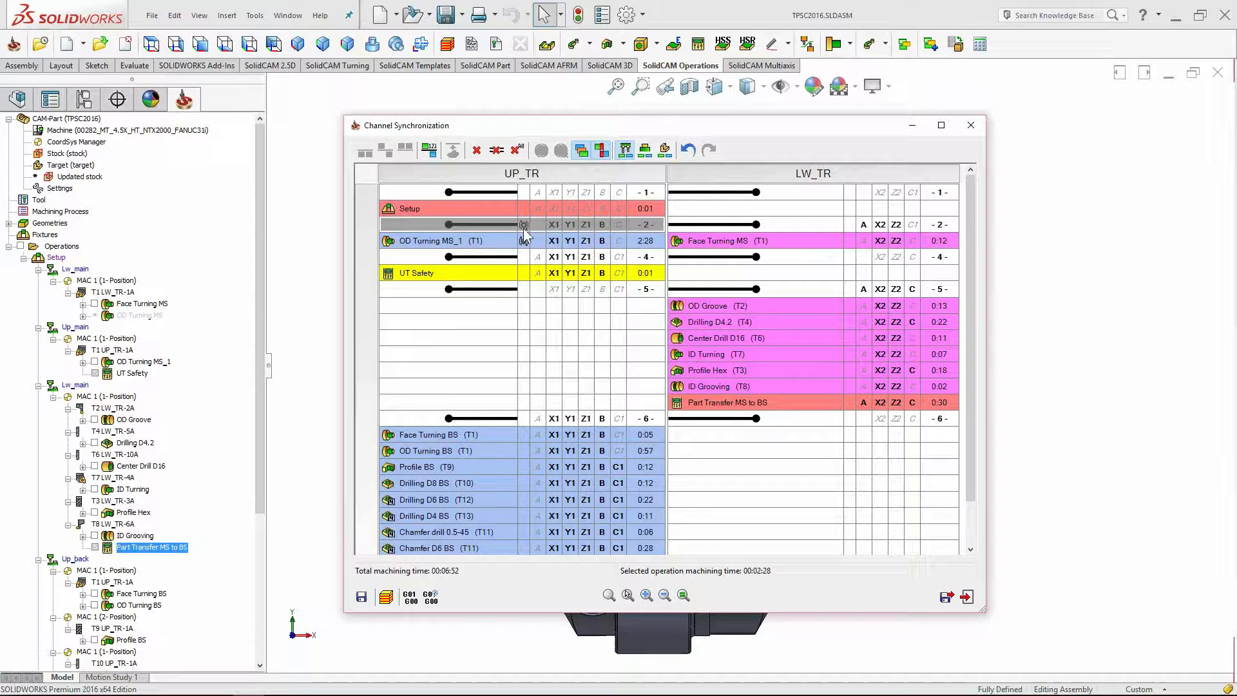
left_click(946, 597)
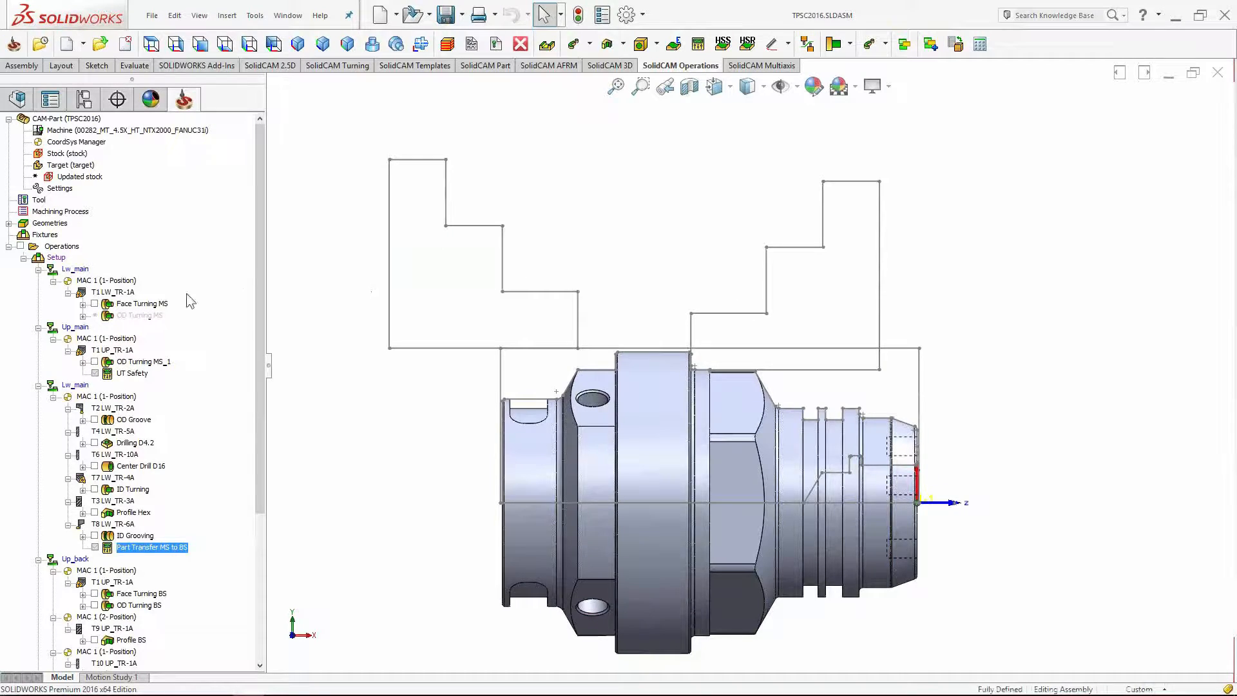
Set the spin rate of Face Turning MS to 110 m/min, recalculate the operation and save it.
left_click(125, 304)
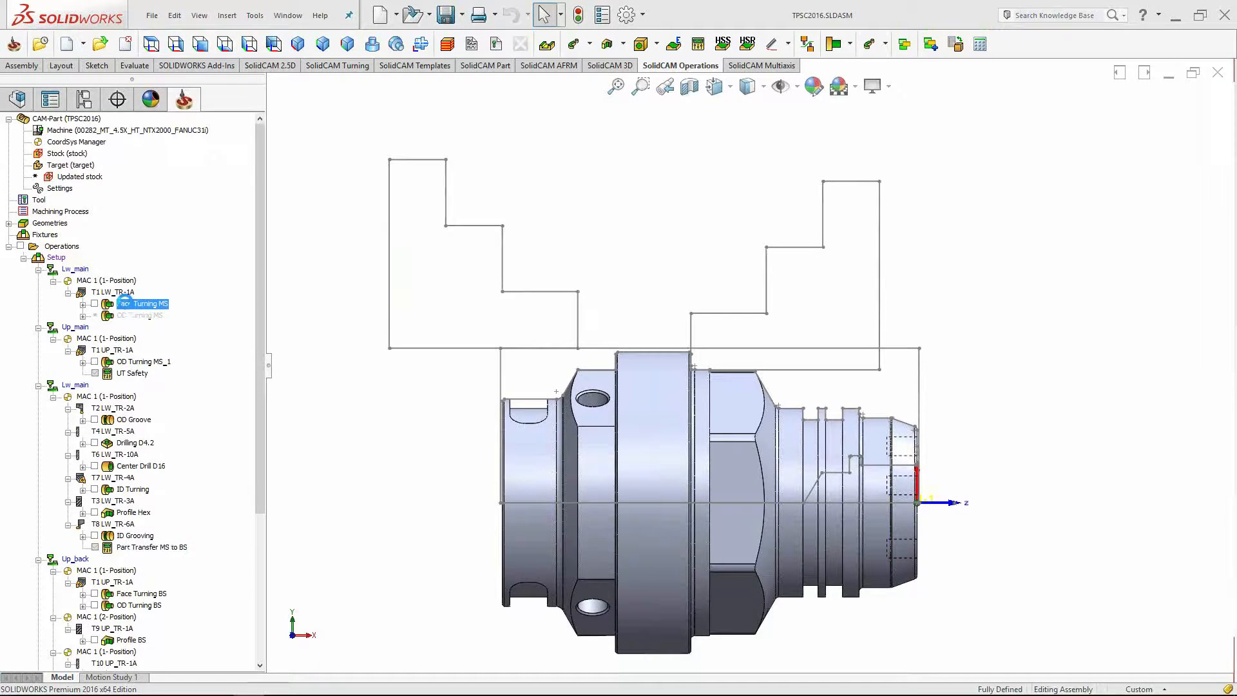
left_click(129, 231)
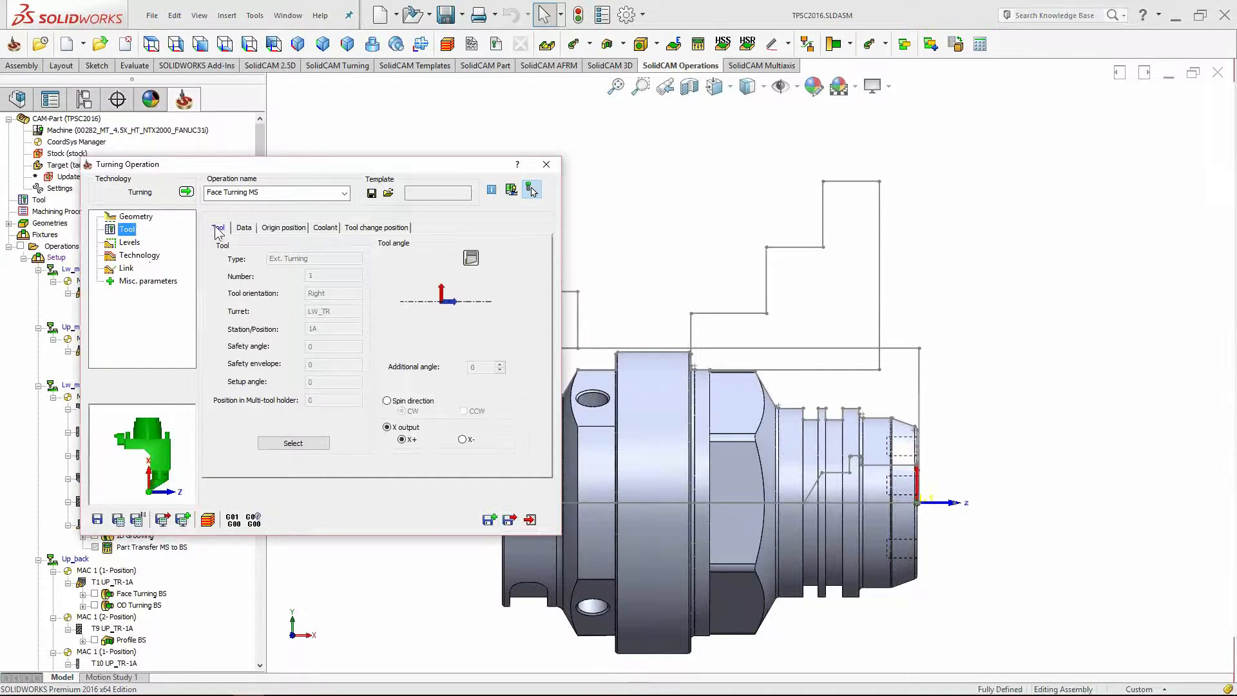
left_click(246, 228)
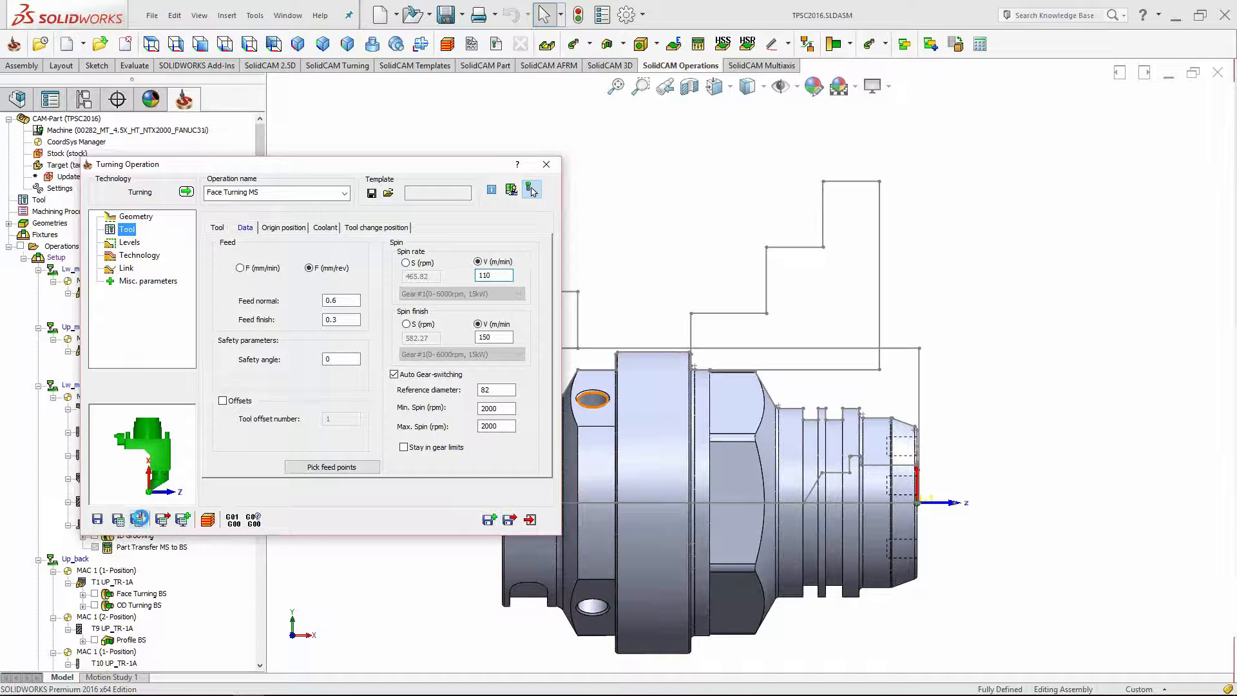
left_click(140, 519)
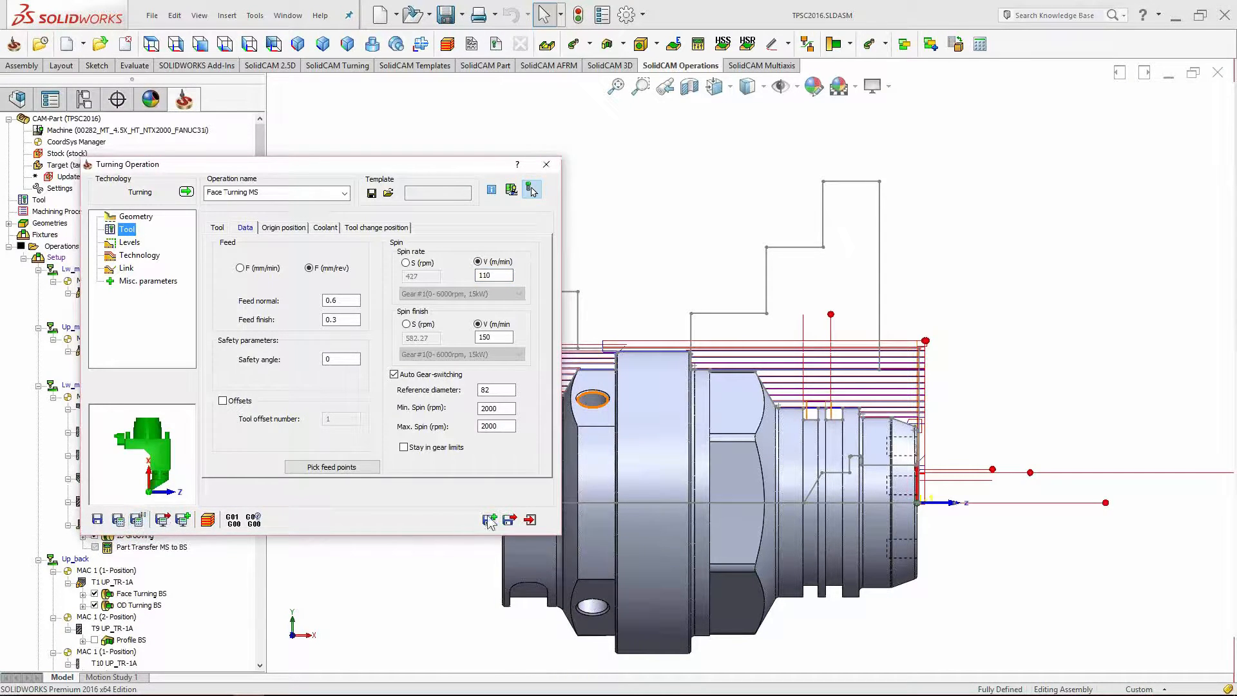
left_click(509, 519)
Reopen Channel Synchronization for the Setup with conflict highlighting on, and check the drive unit conflict on OD Turning MS_1.
right_click(61, 261)
left_click(166, 506)
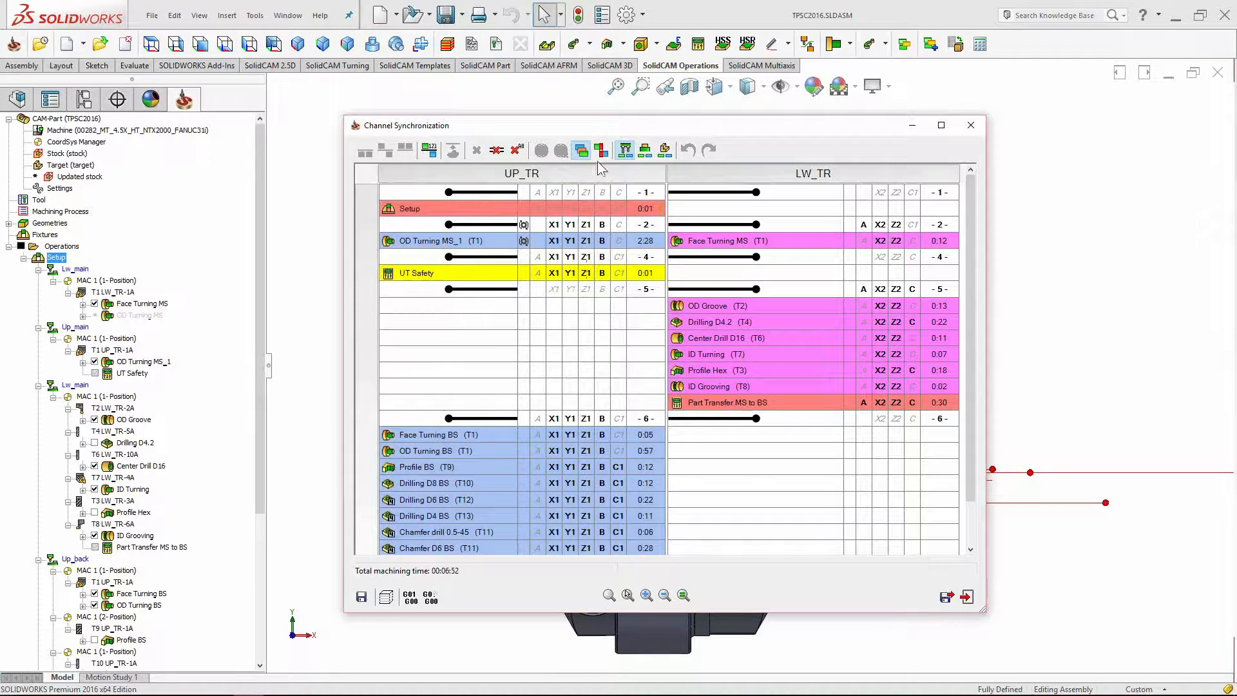
left_click(602, 150)
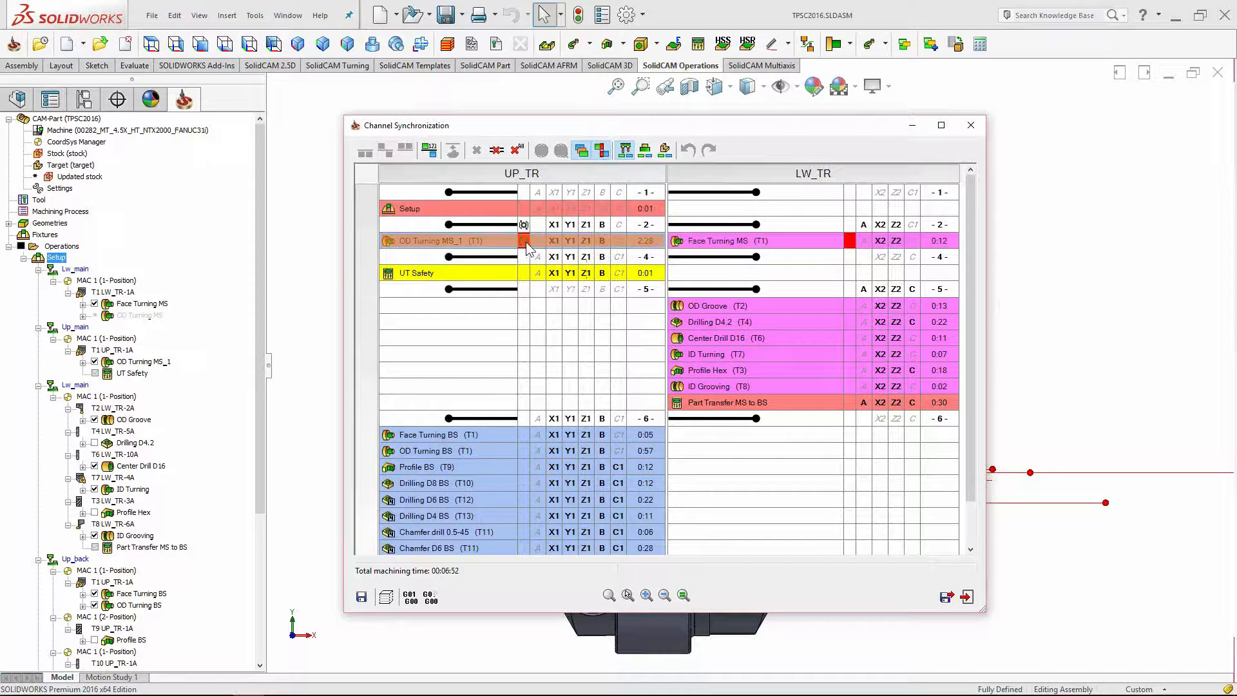
mouse_move(525, 244)
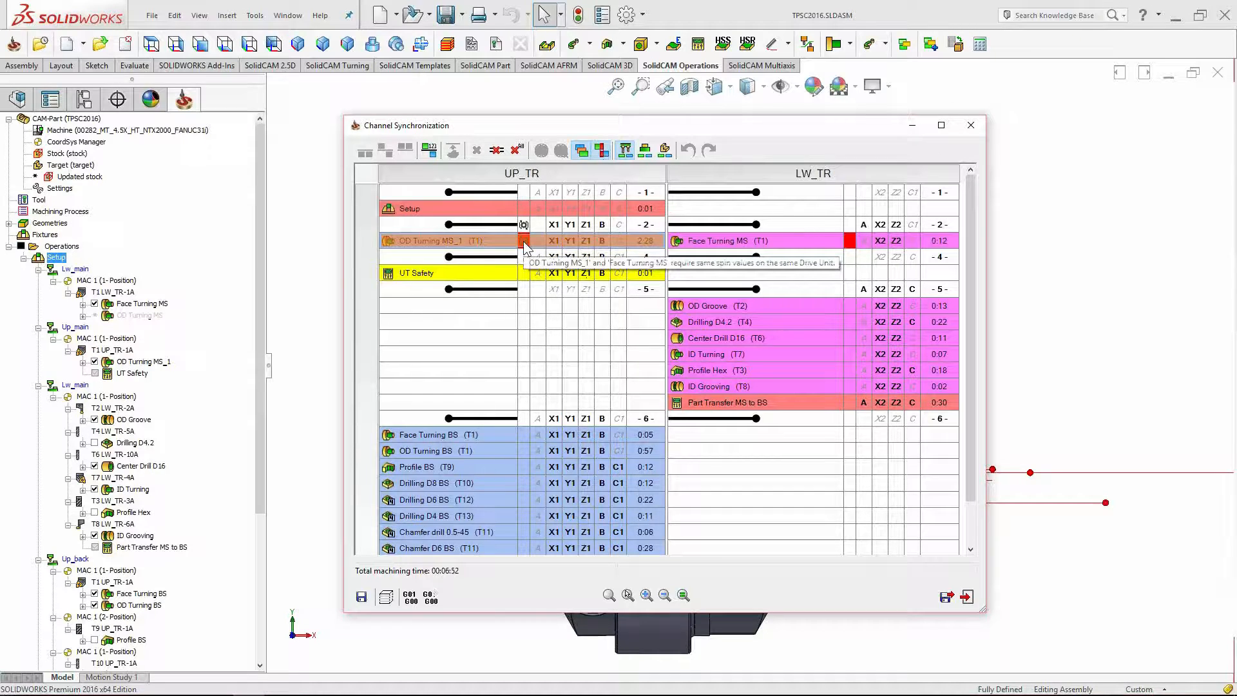
Check the drive unit spin conflict between OD Turning MS_1 and Face Turning MS, and save and close the channel synchronization.
left_click_drag(525, 243, 850, 251)
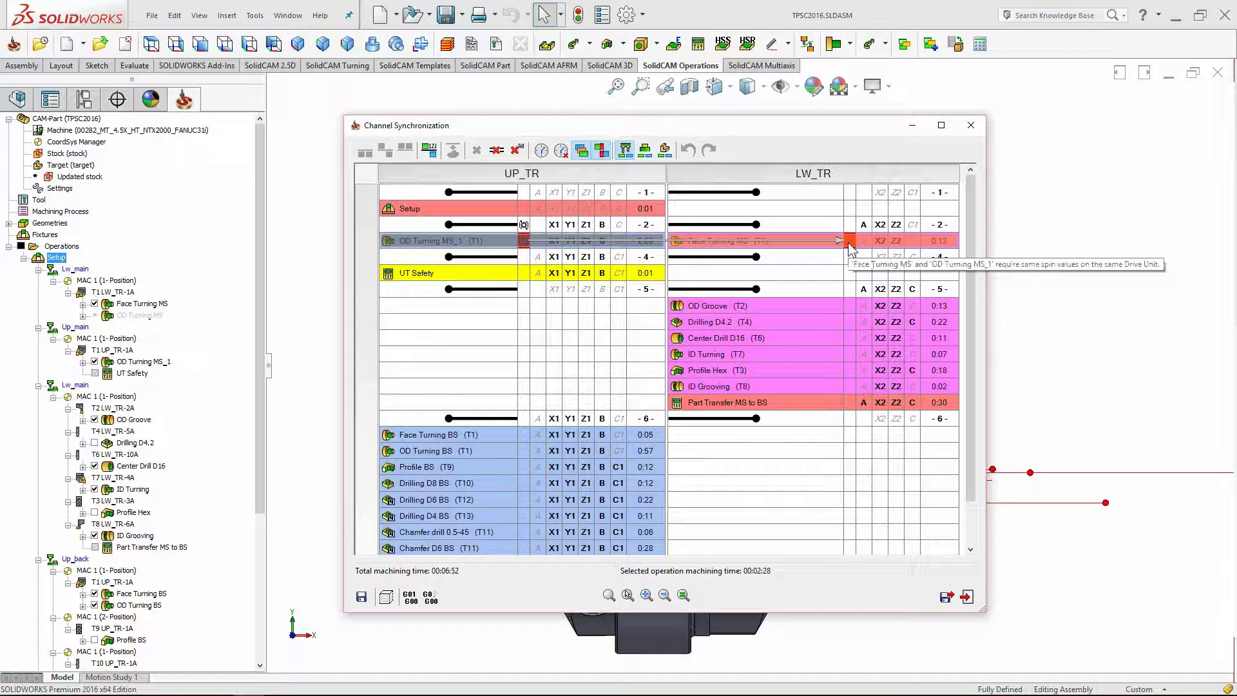
left_click_drag(850, 247, 944, 593)
left_click(947, 596)
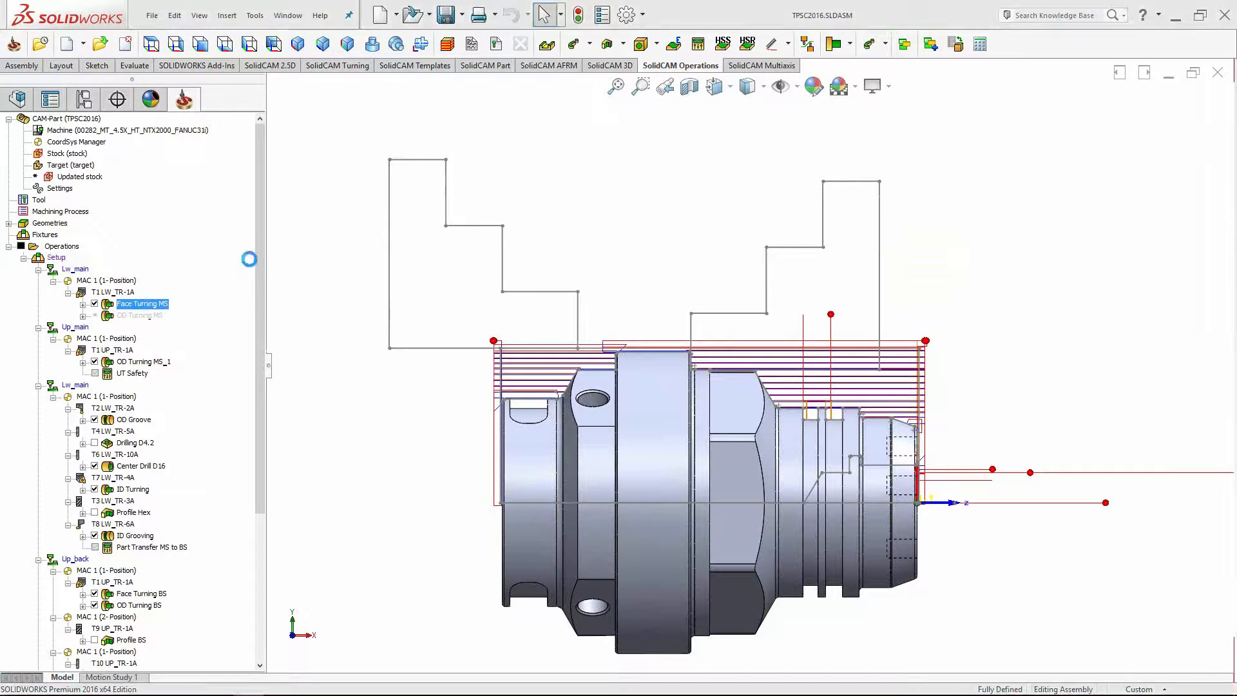
Set the spin rate of Face Turning MS to 120 m/min, recalculate the operation and save it.
left_click_drag(493, 276, 482, 275)
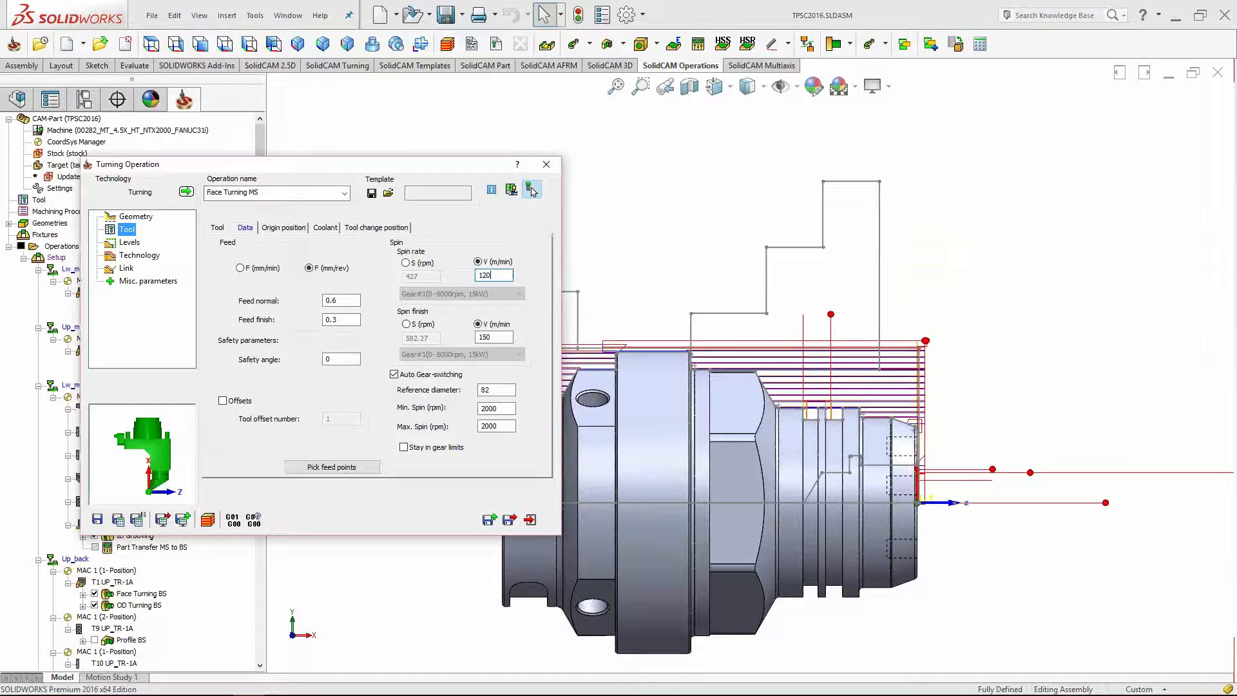
left_click(136, 520)
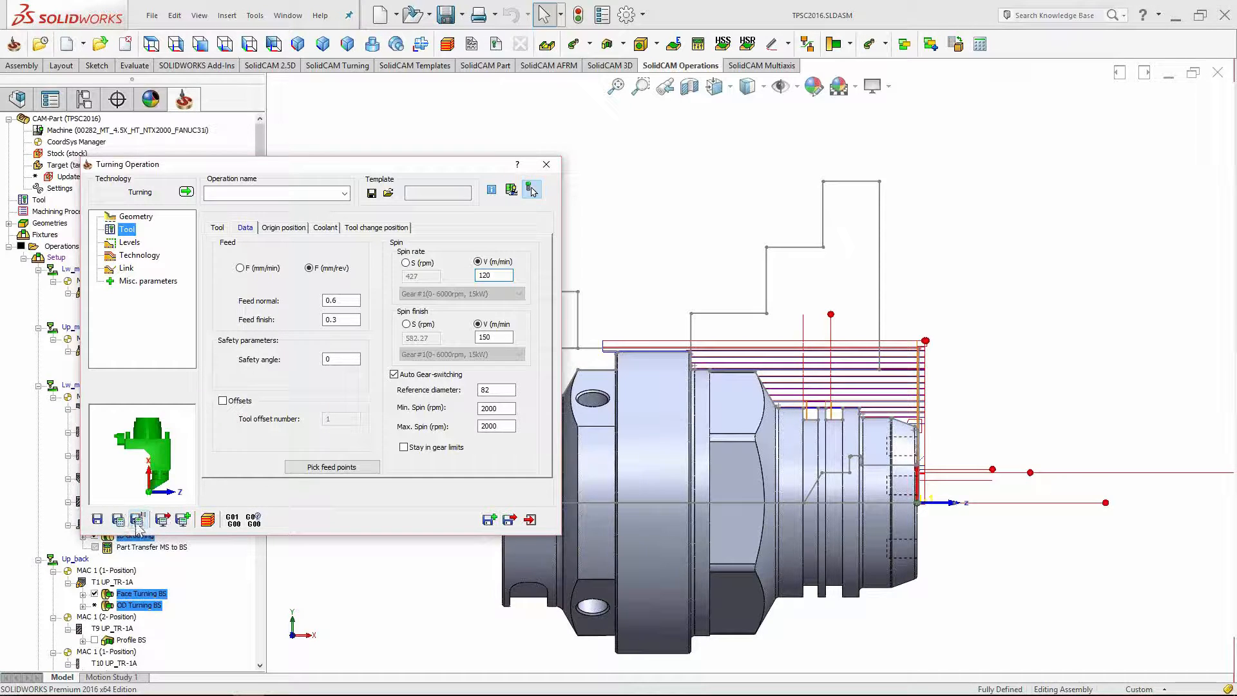
left_click(511, 520)
Review OD Groove, Drilling D4.2 and Center Drill D16 in the Setup's Channel Synchronization against the operation tree, and close it.
middle_click_drag(723, 360, 696, 356)
left_click(56, 258)
right_click(56, 259)
left_click(163, 507)
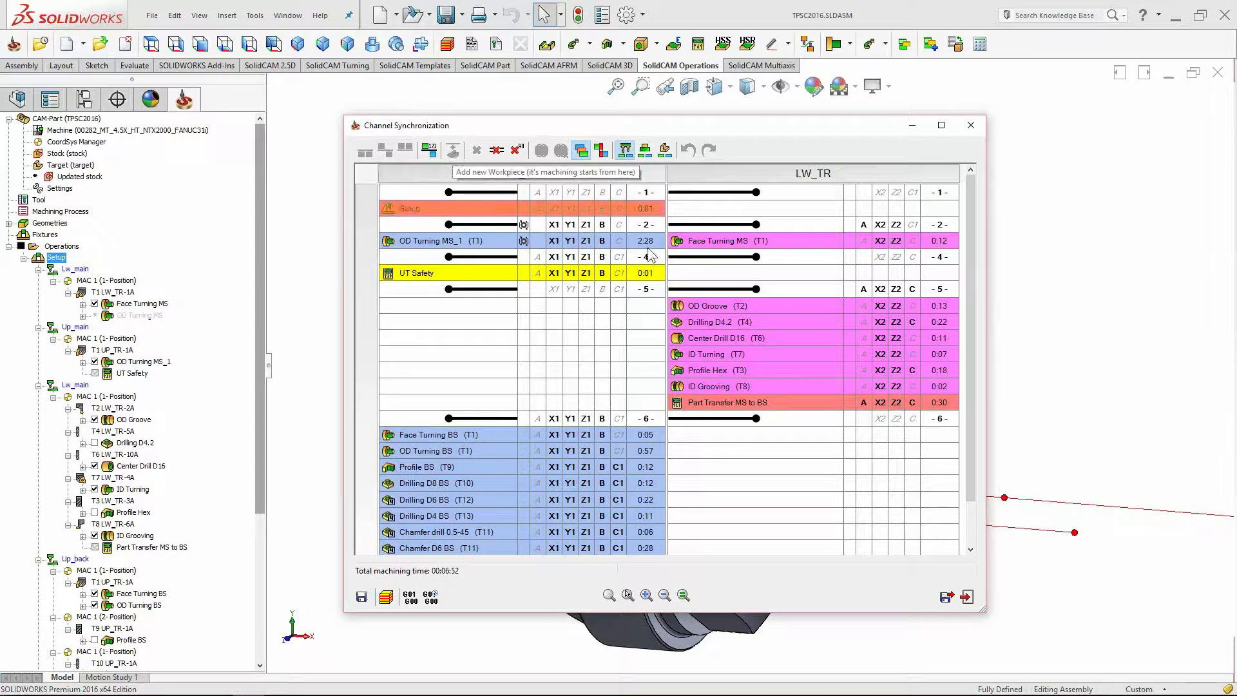
left_click(731, 310)
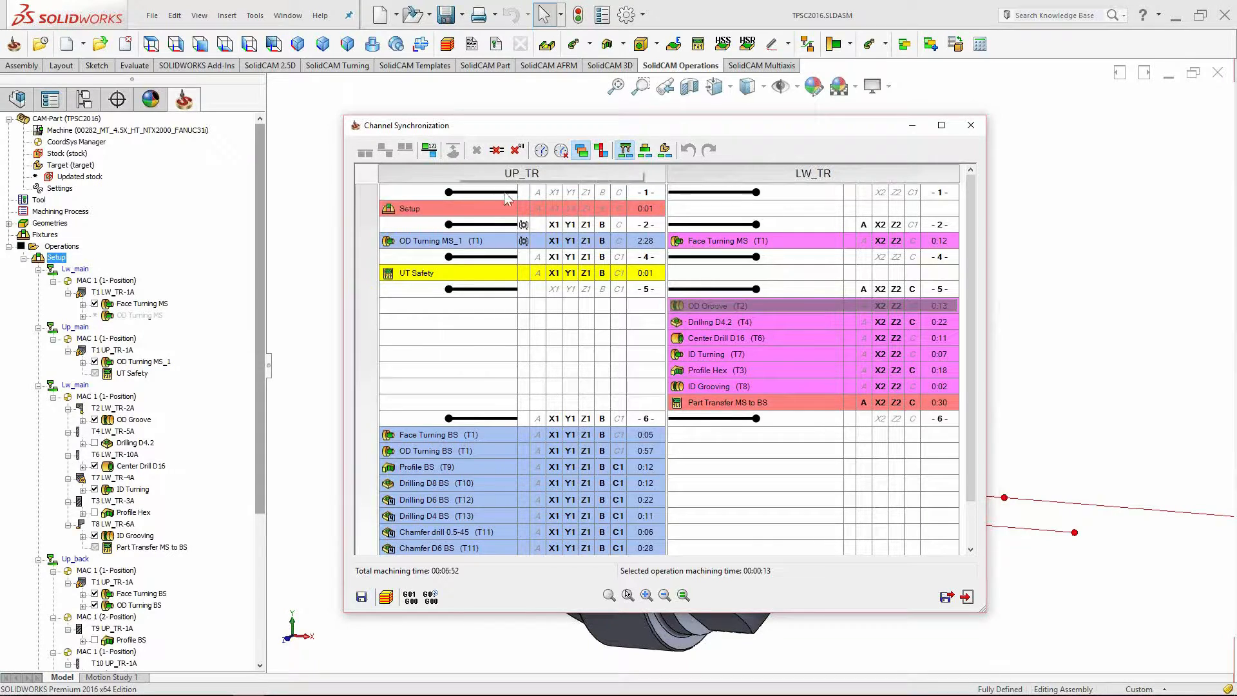
left_click(726, 321)
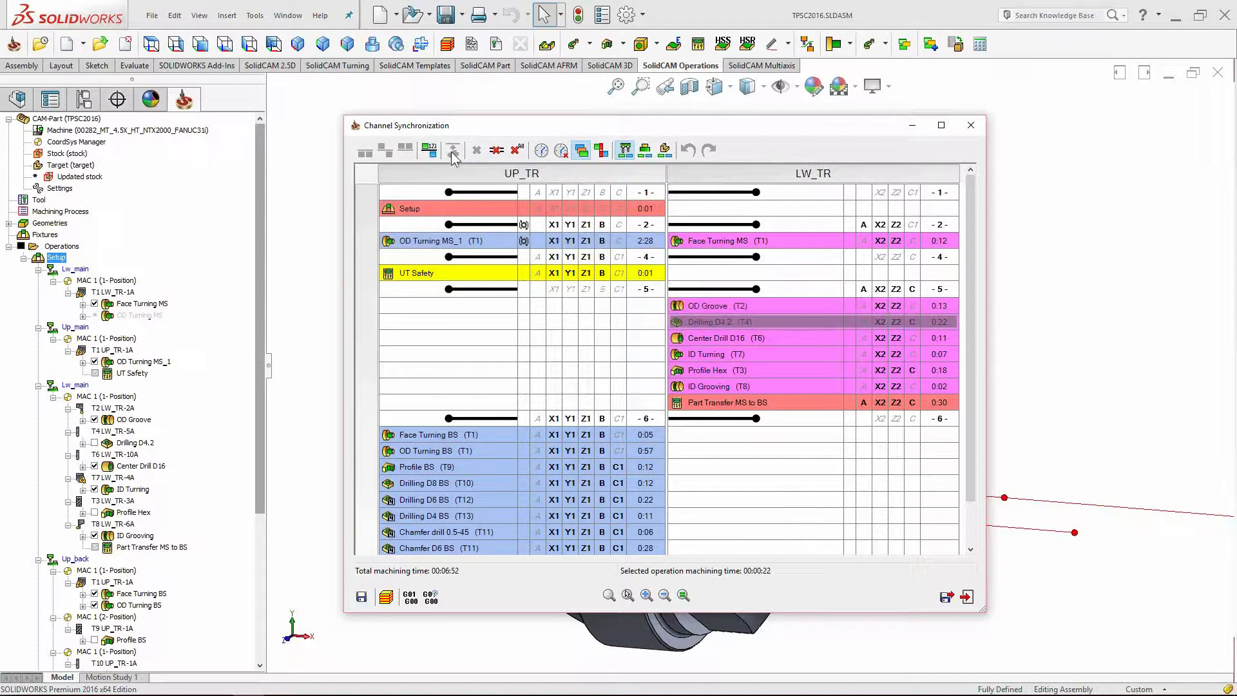
left_click(713, 336)
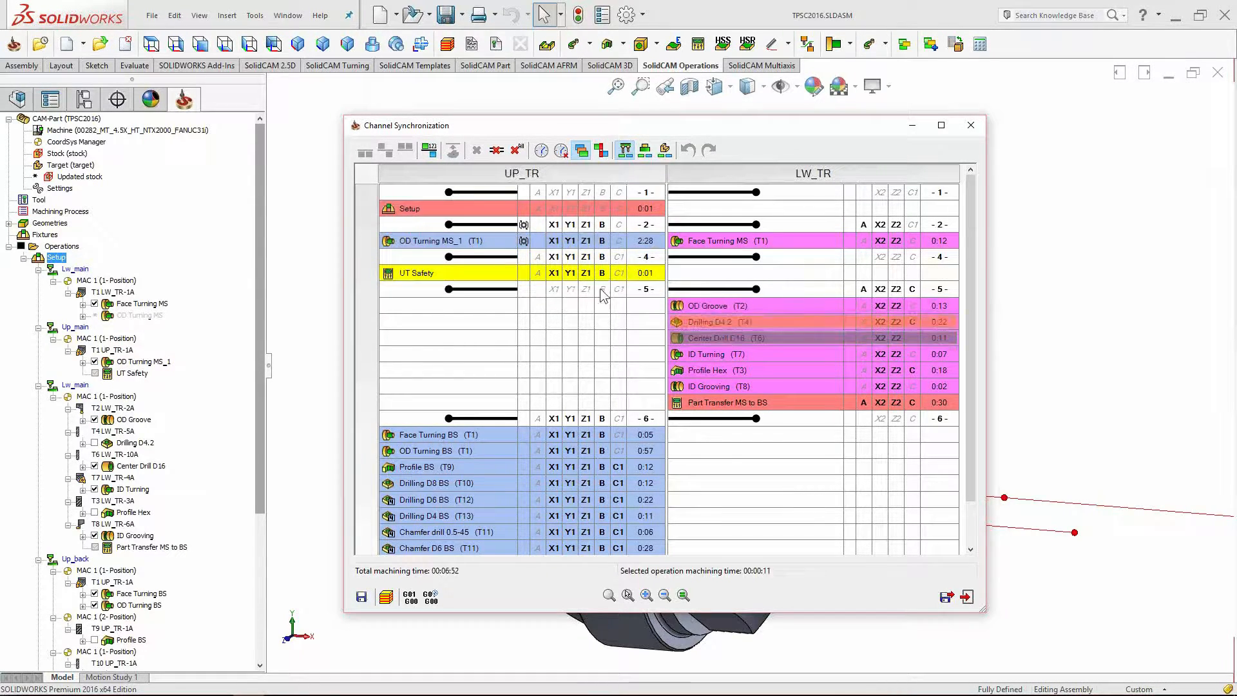
left_click_drag(455, 129, 464, 115)
left_click_drag(261, 155, 258, 301)
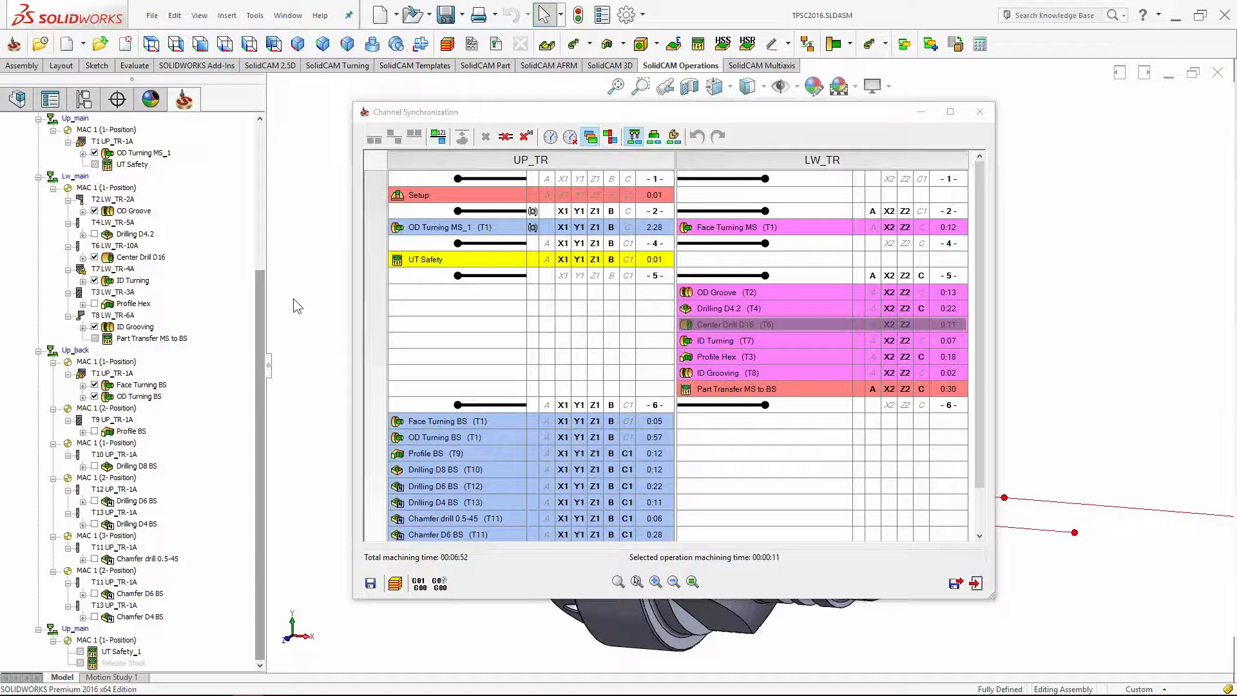
left_click(958, 585)
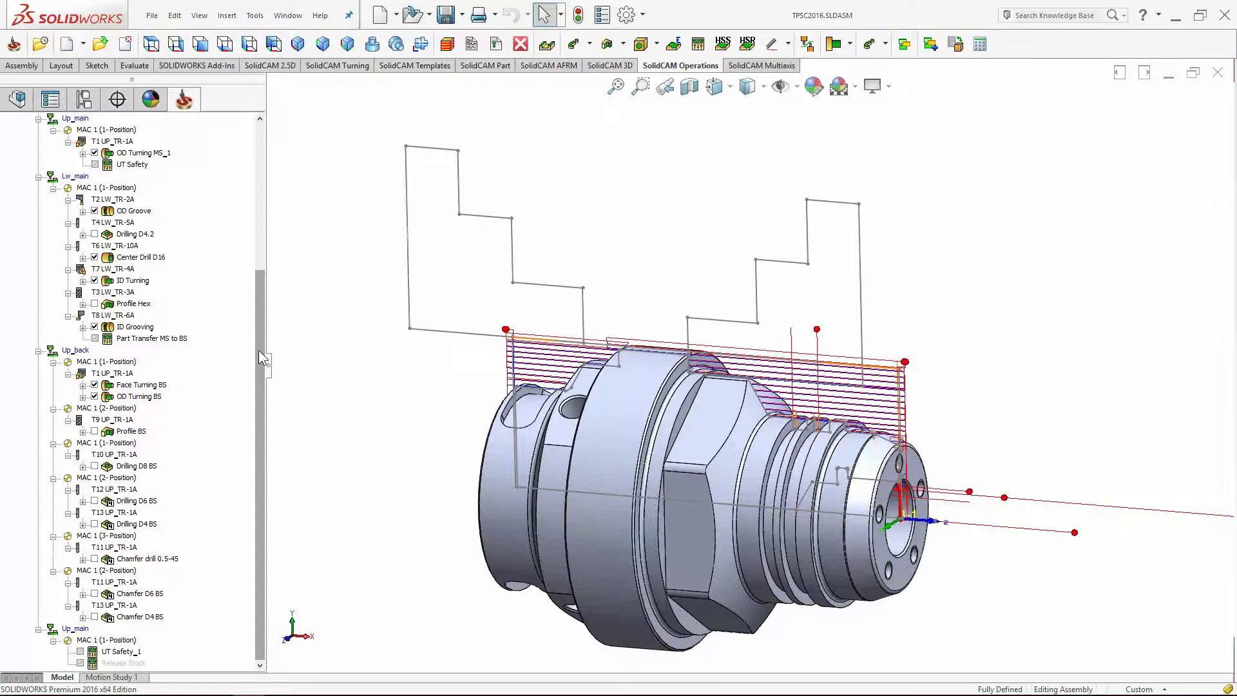
Unsuppress the Release Stock operation at the end of the operation tree.
left_click(130, 666)
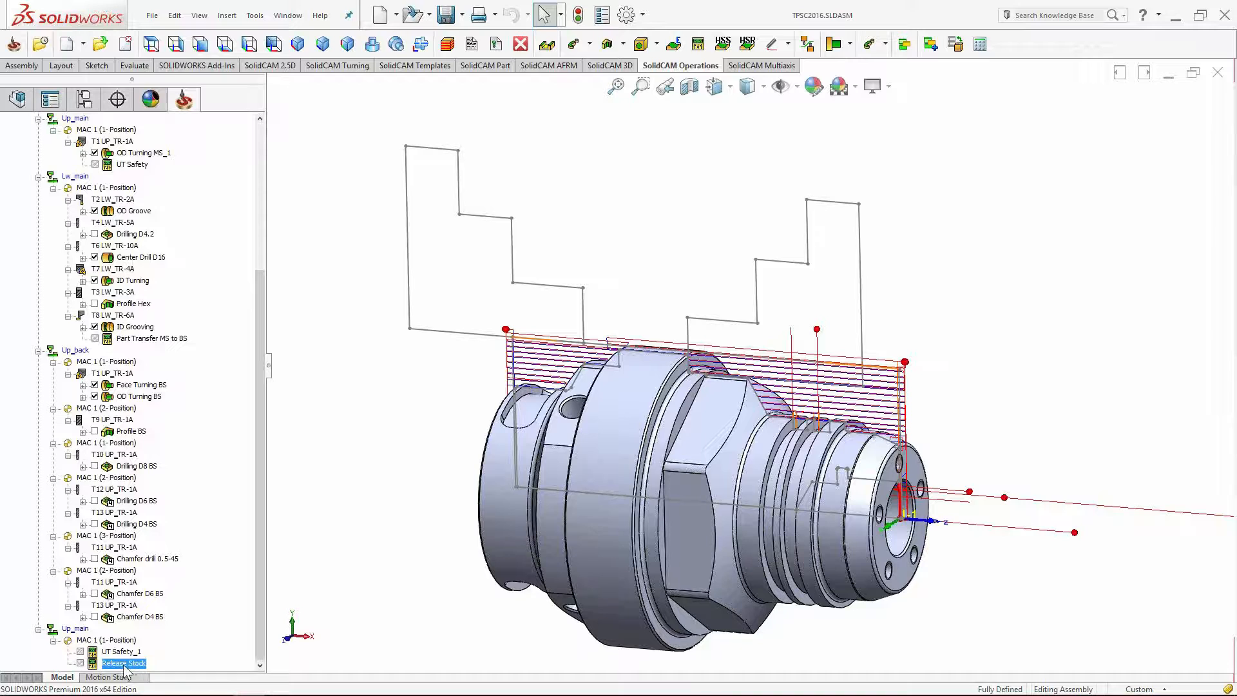
right_click(124, 668)
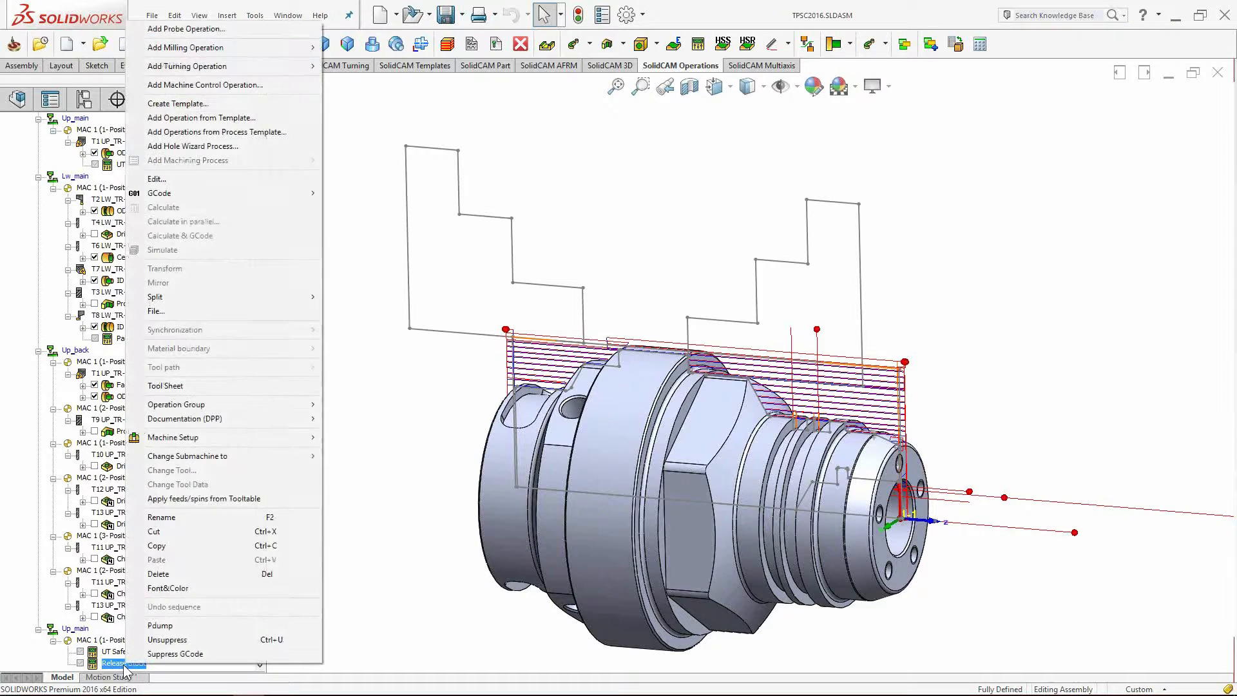
left_click(170, 642)
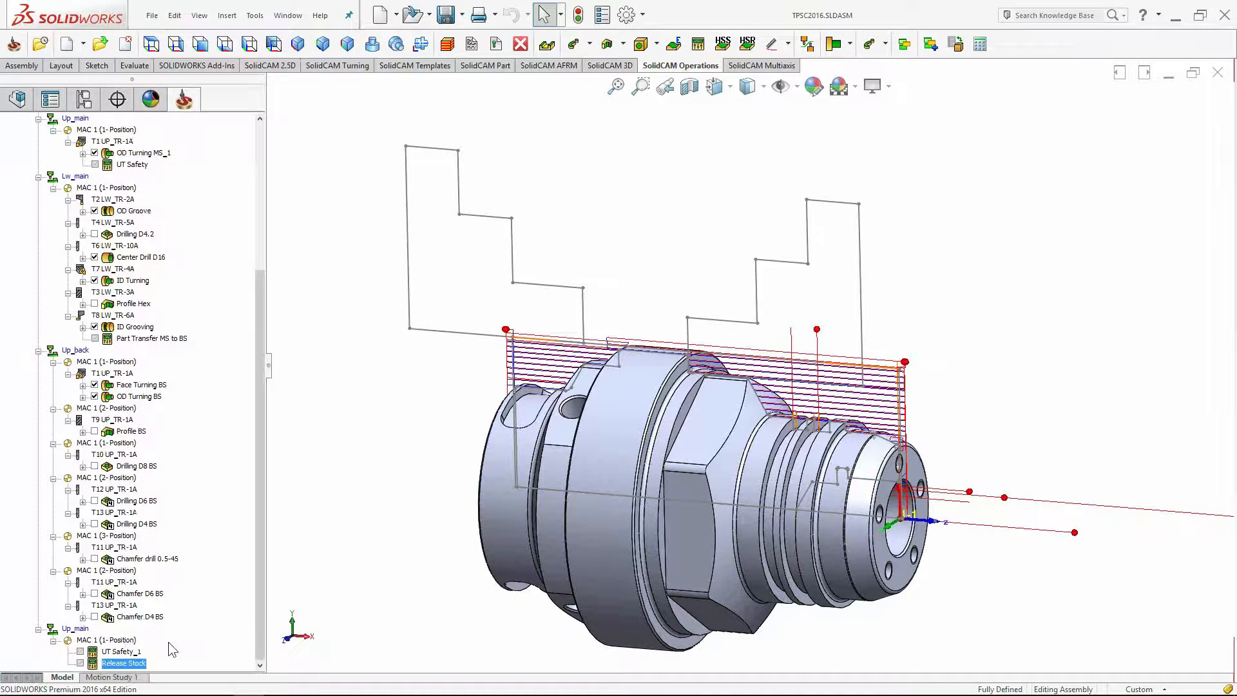
Open the Release Stock machine control operation and check the Clamp action defined for BACK_SP.
double_click(133, 663)
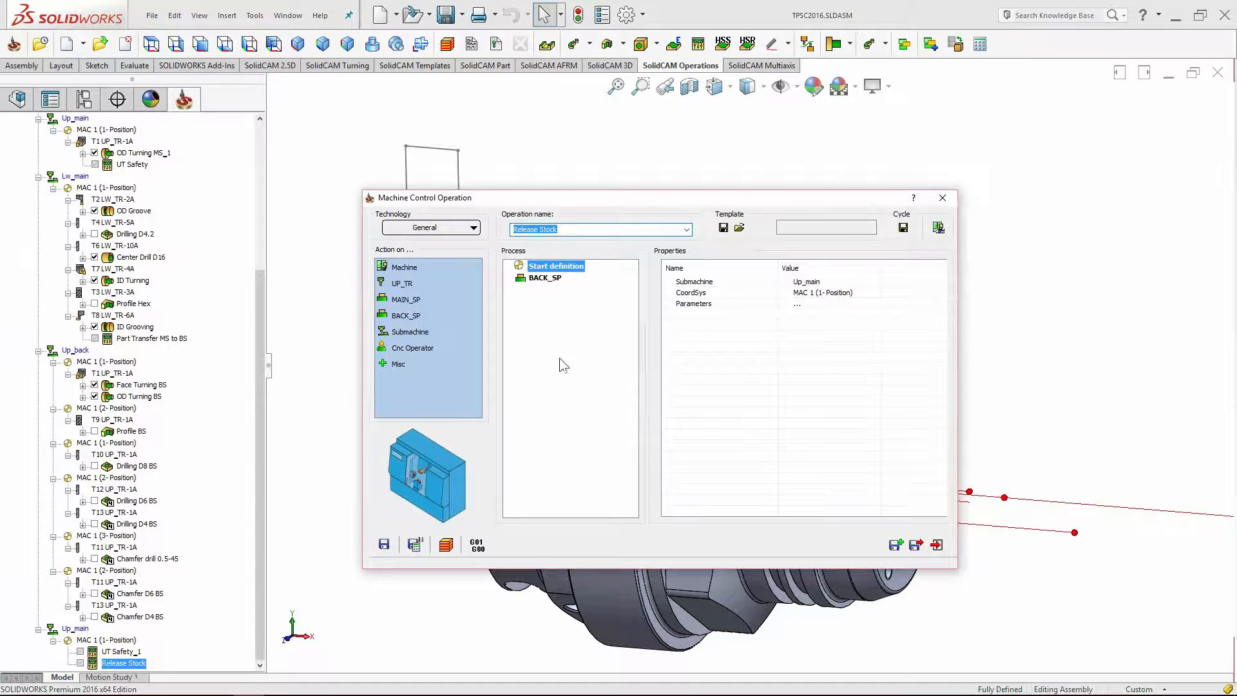
left_click(548, 278)
left_click(552, 301)
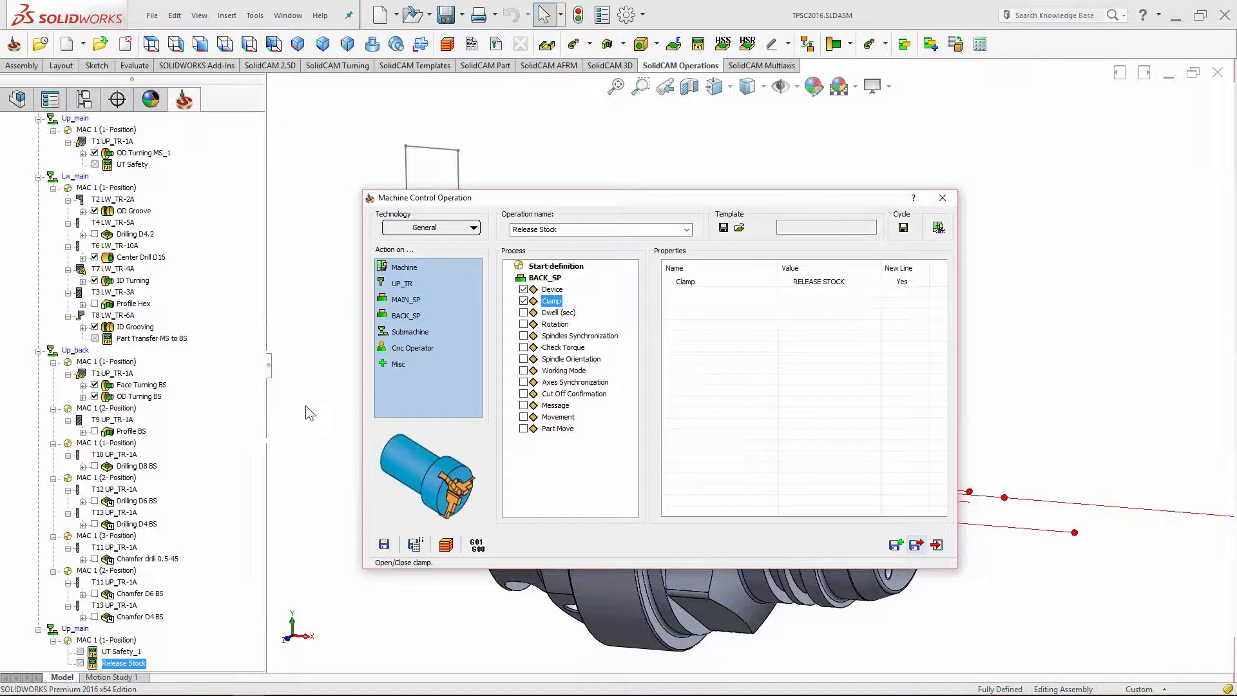
Suppress the main spindle lower turret operations from OD Groove through ID Grooving.
left_click_drag(260, 378, 261, 229)
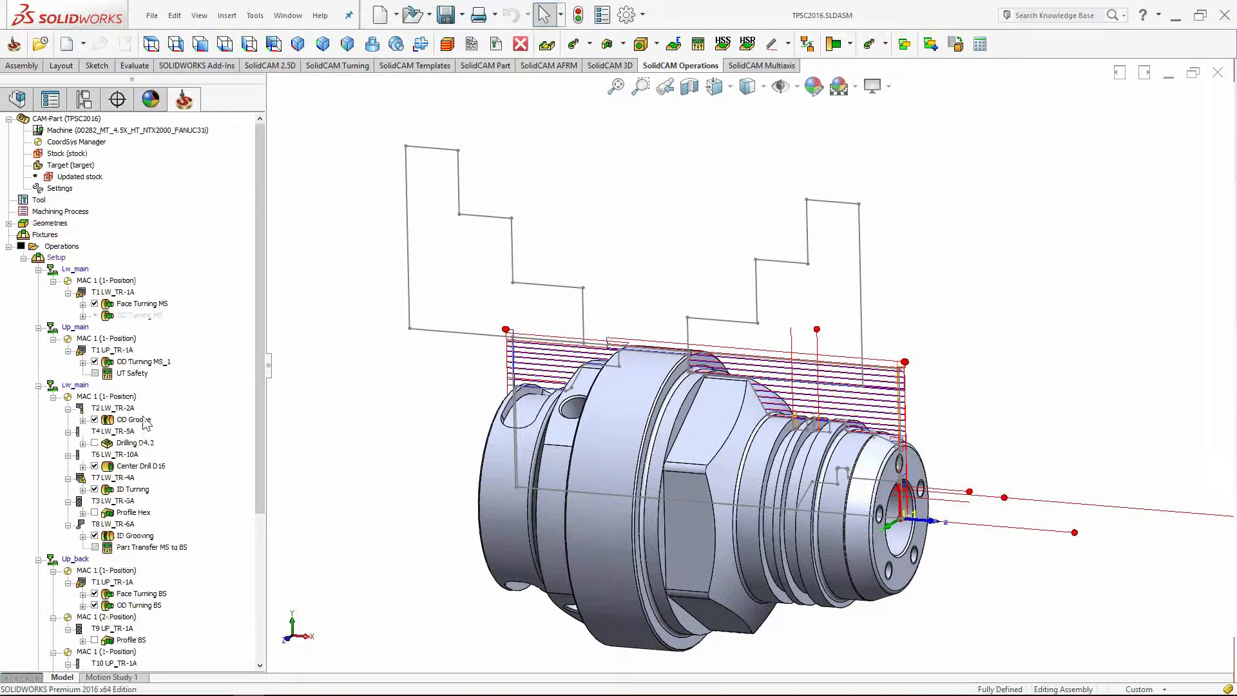
scroll(145, 424, "down", 6)
scroll(127, 469, "up", 3)
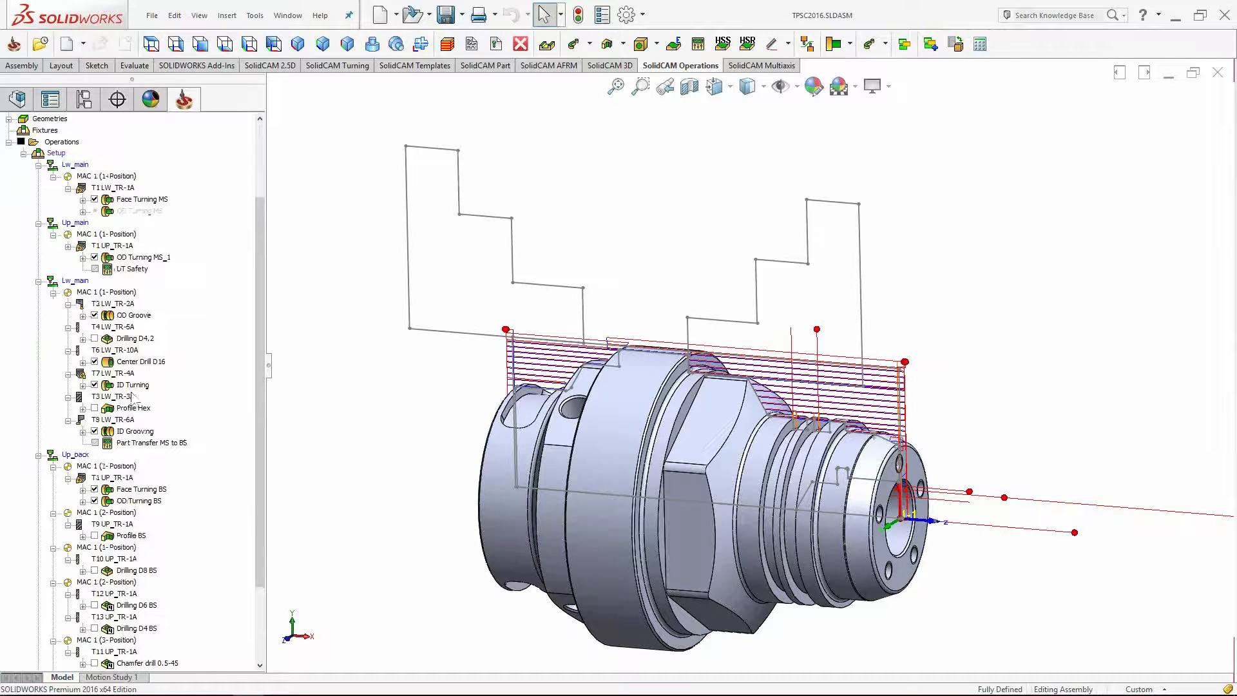
left_click(133, 316)
left_click(129, 431, "shift")
right_click(126, 435)
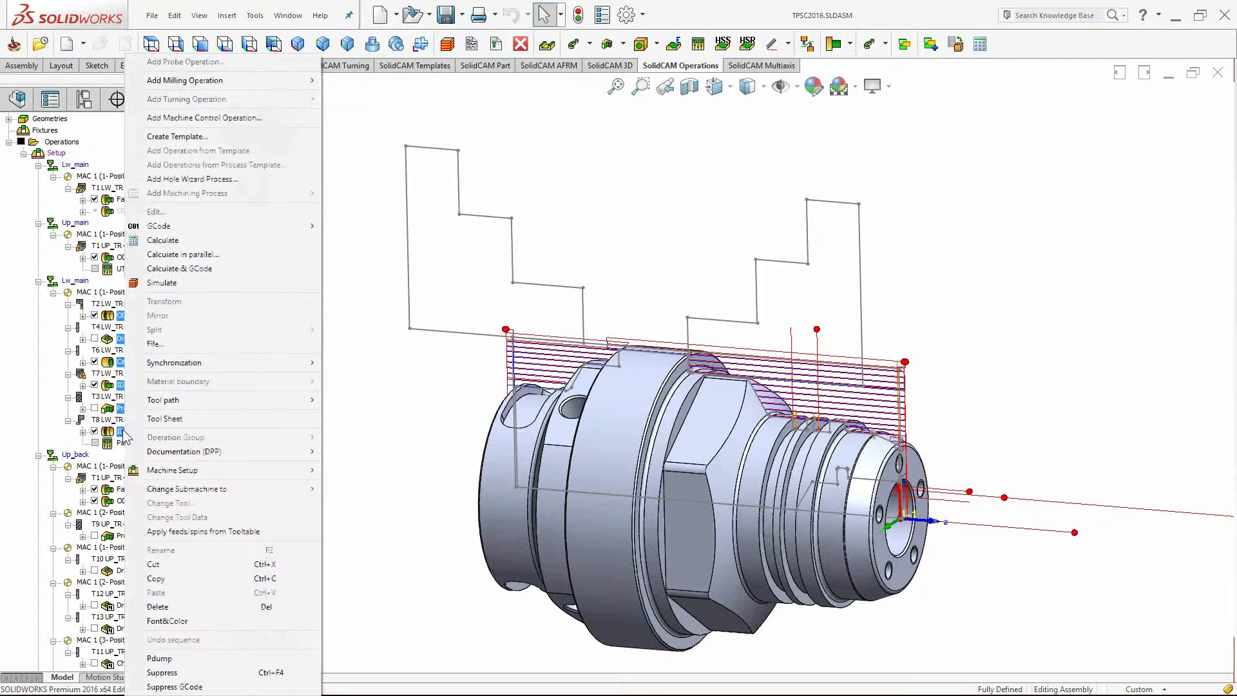
left_click(164, 665)
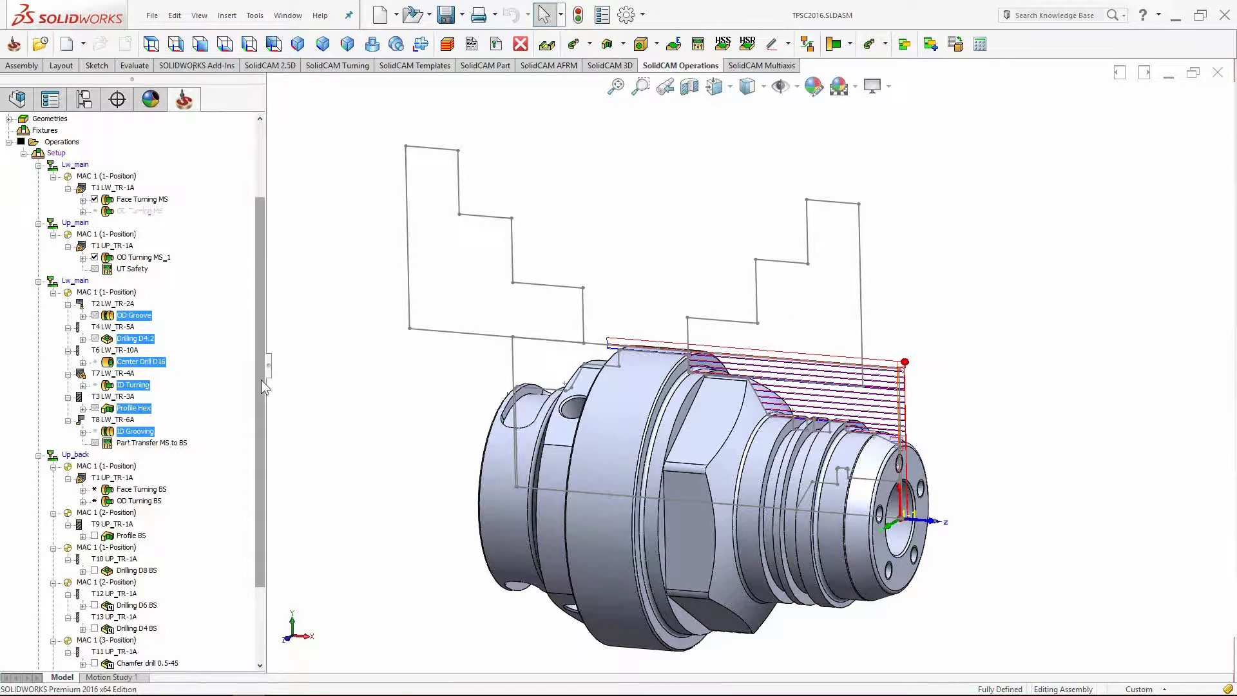
Suppress the back spindle operations from Profile BS through Chamfer D4 BS.
scroll(260, 450, "down", 3)
left_click(137, 432)
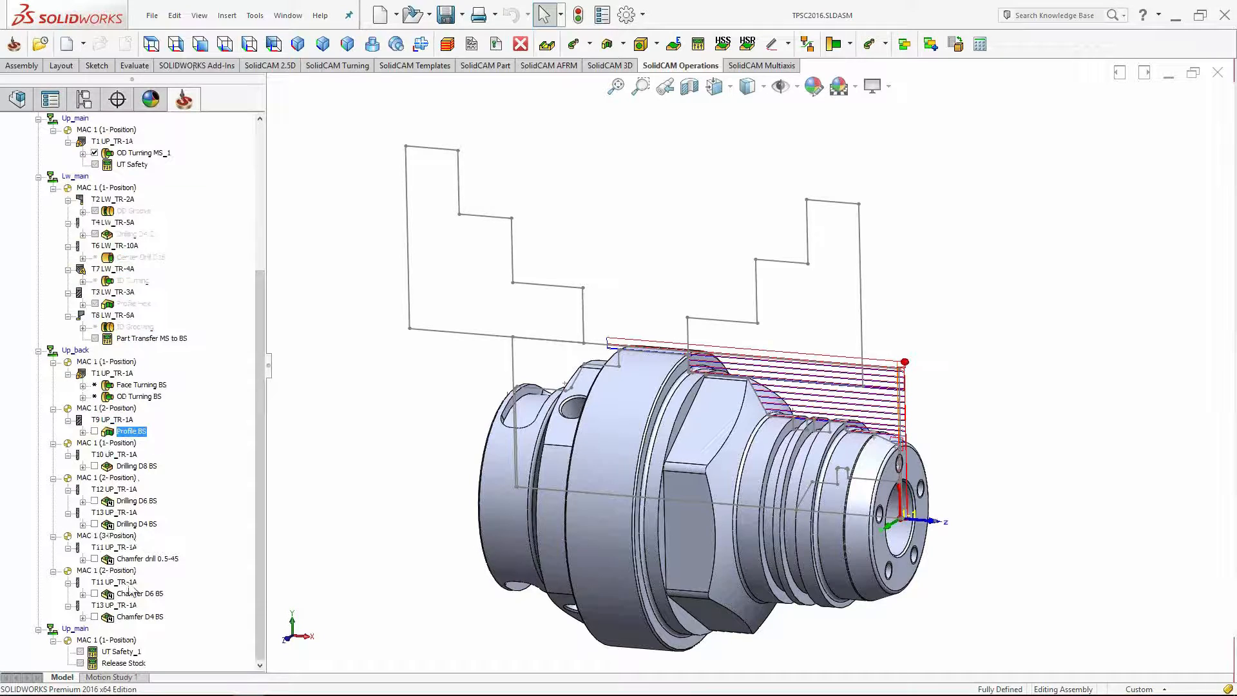
left_click(122, 618, "shift")
right_click(123, 618)
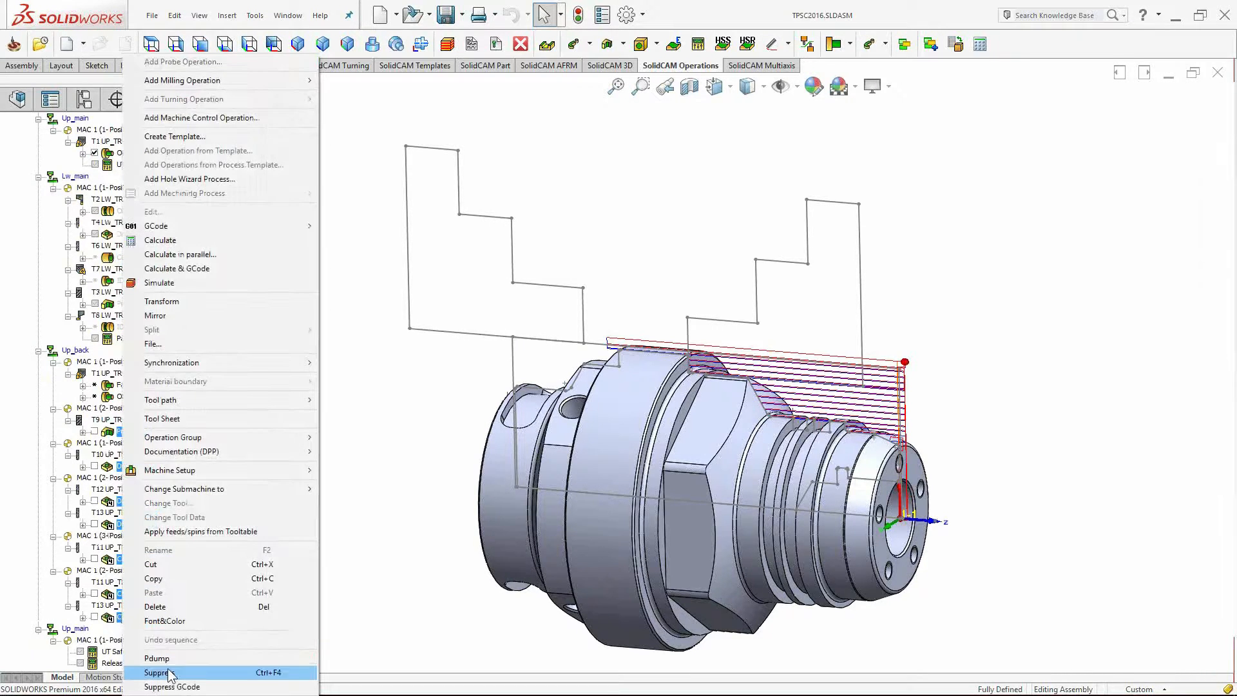
left_click(169, 673)
Calculate all operations of the CAM part.
scroll(258, 399, "up", 2)
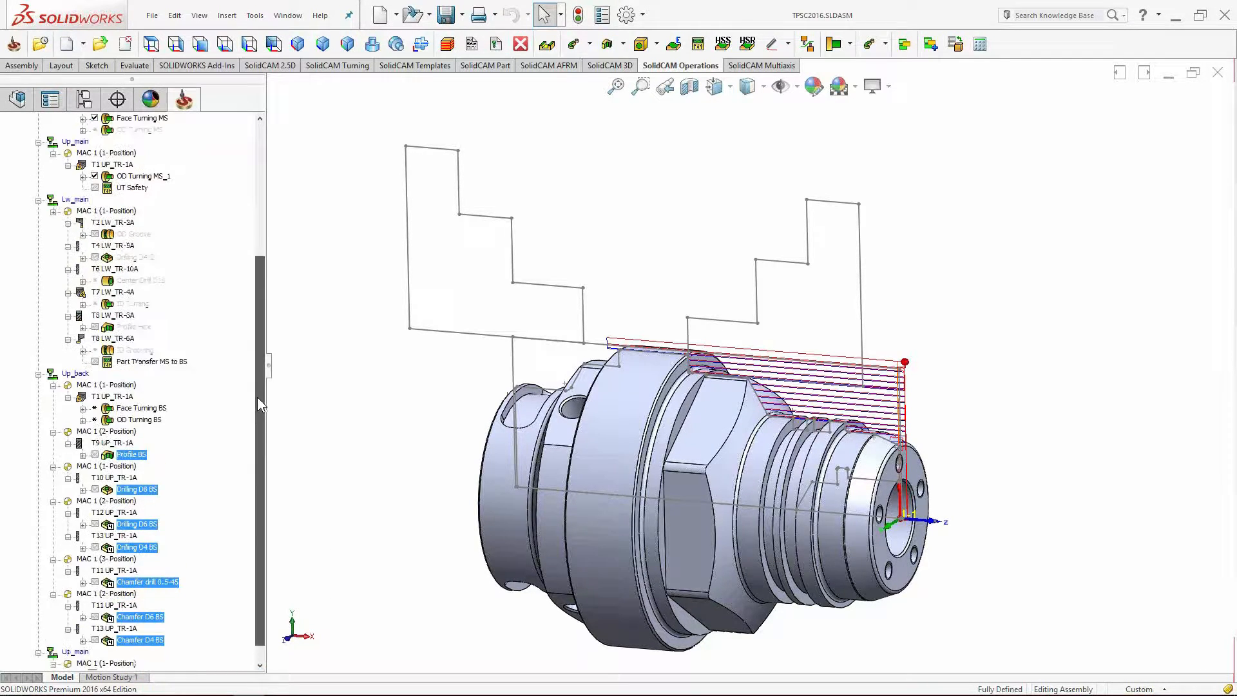
scroll(127, 221, "up", 3)
left_click(62, 200)
right_click(61, 200)
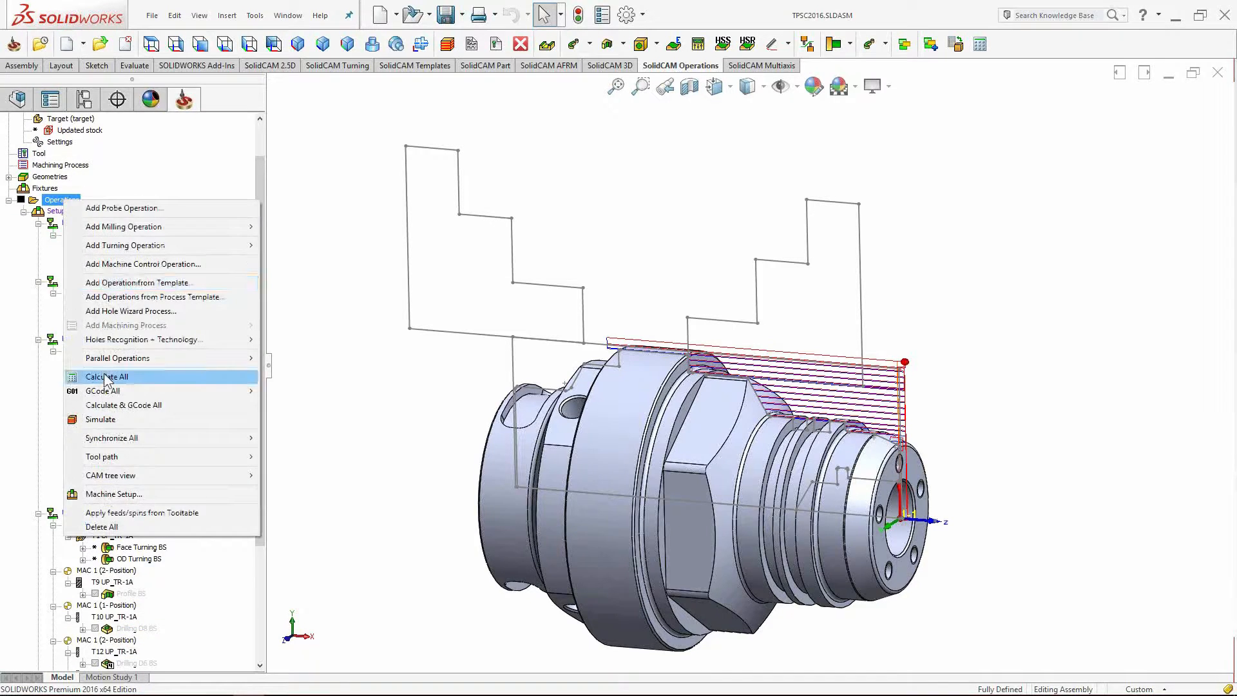
left_click(103, 379)
left_click(544, 415)
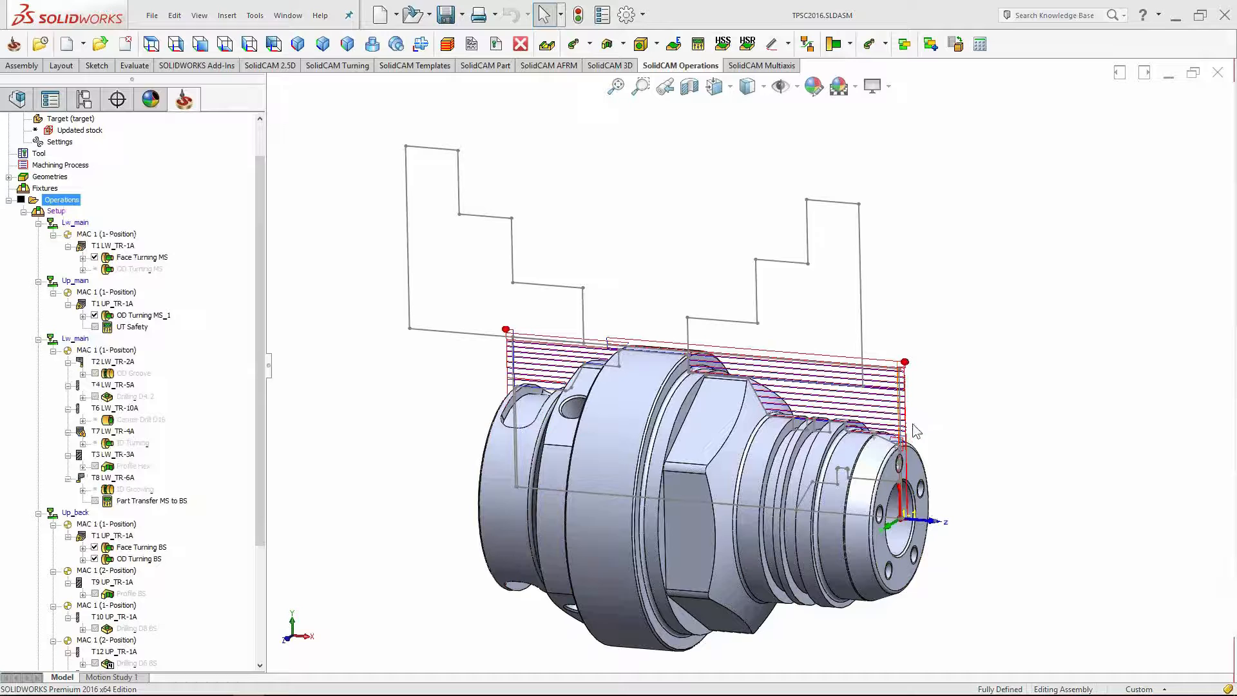
Remove all synchronizations in the Setup's Channel Synchronization and resynchronize the remaining operations automatically.
middle_click_drag(829, 326, 930, 354)
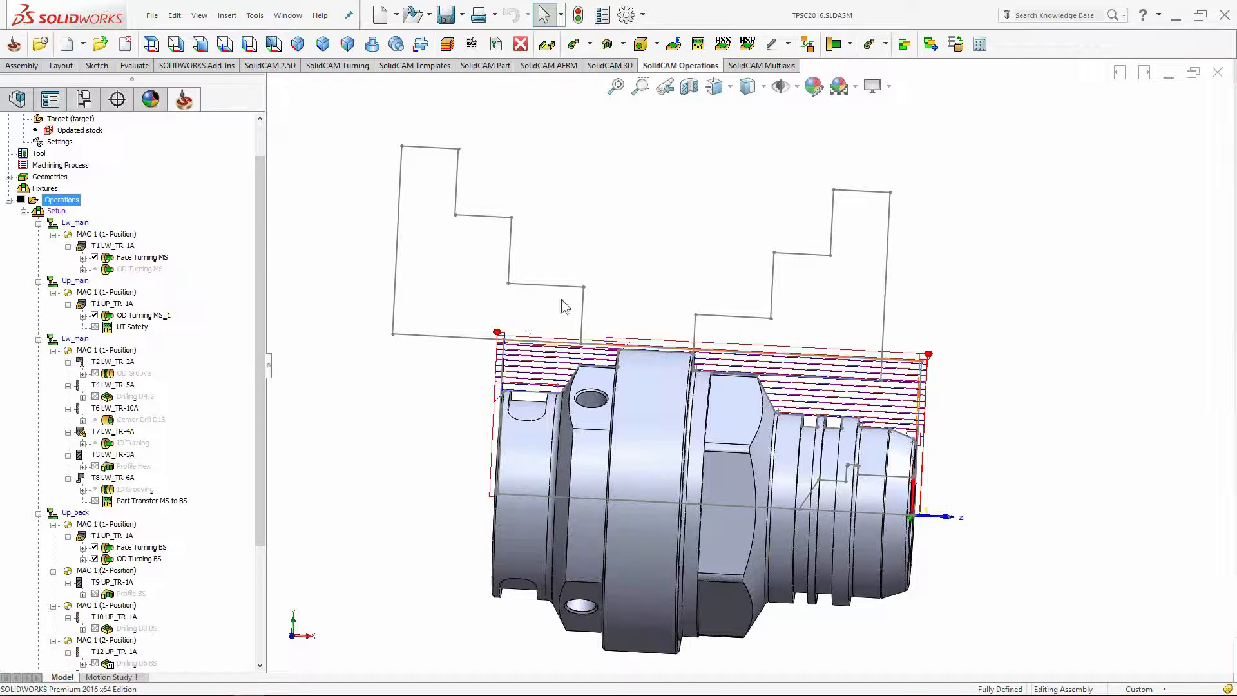
middle_click_drag(724, 232, 693, 259)
left_click_drag(261, 275, 257, 221)
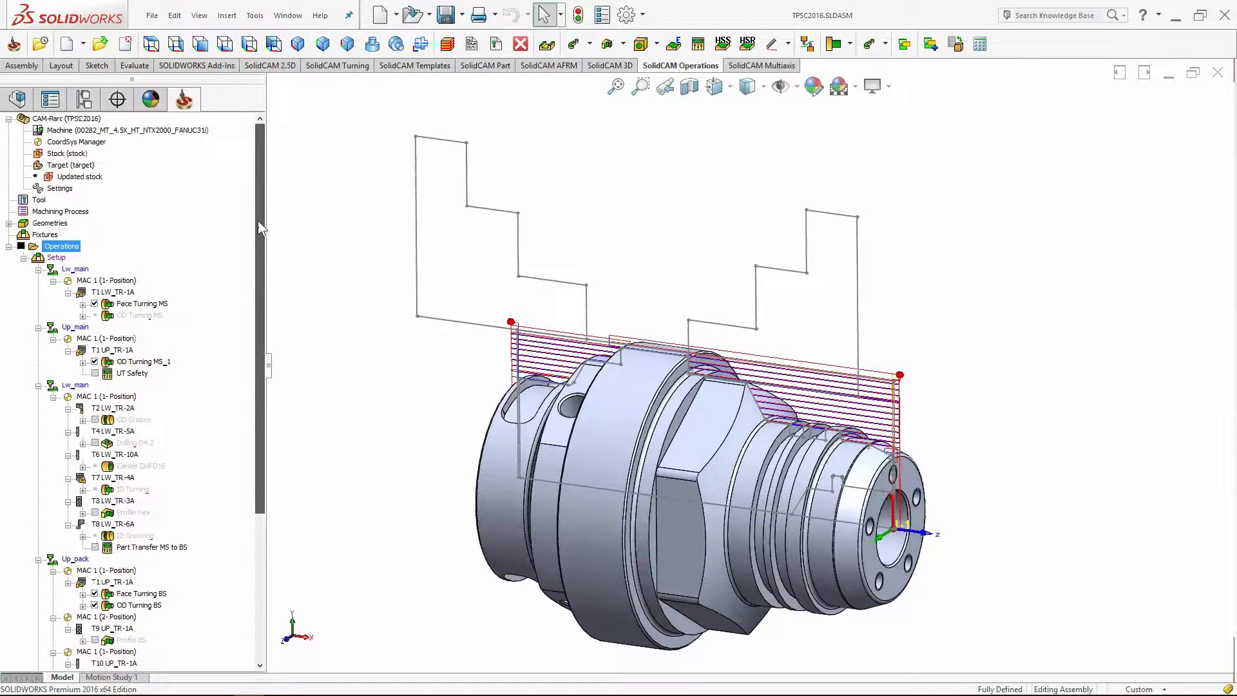
right_click(57, 259)
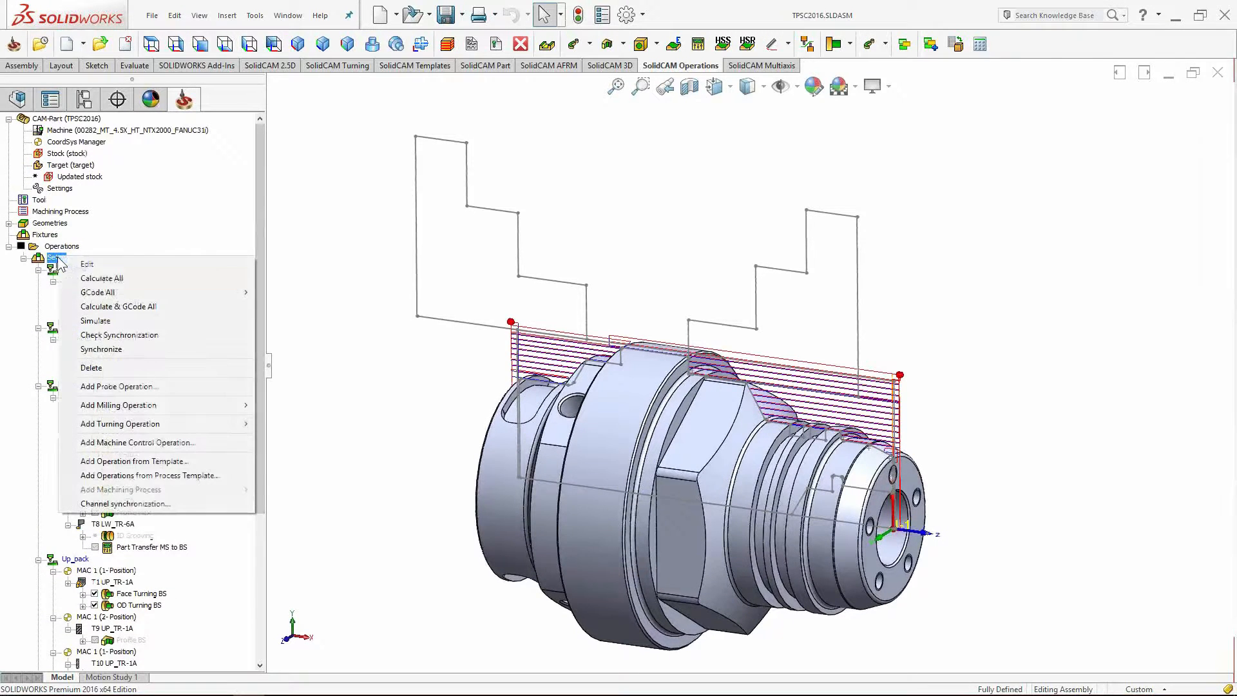
left_click(125, 503)
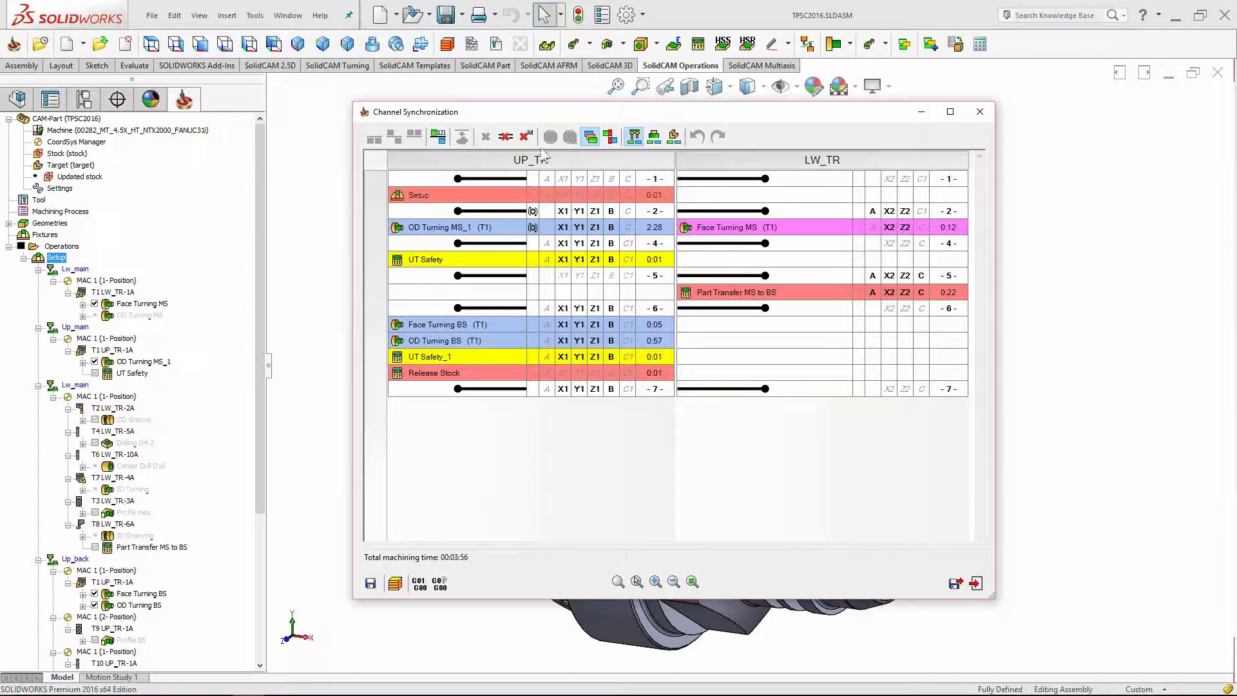
left_click(526, 137)
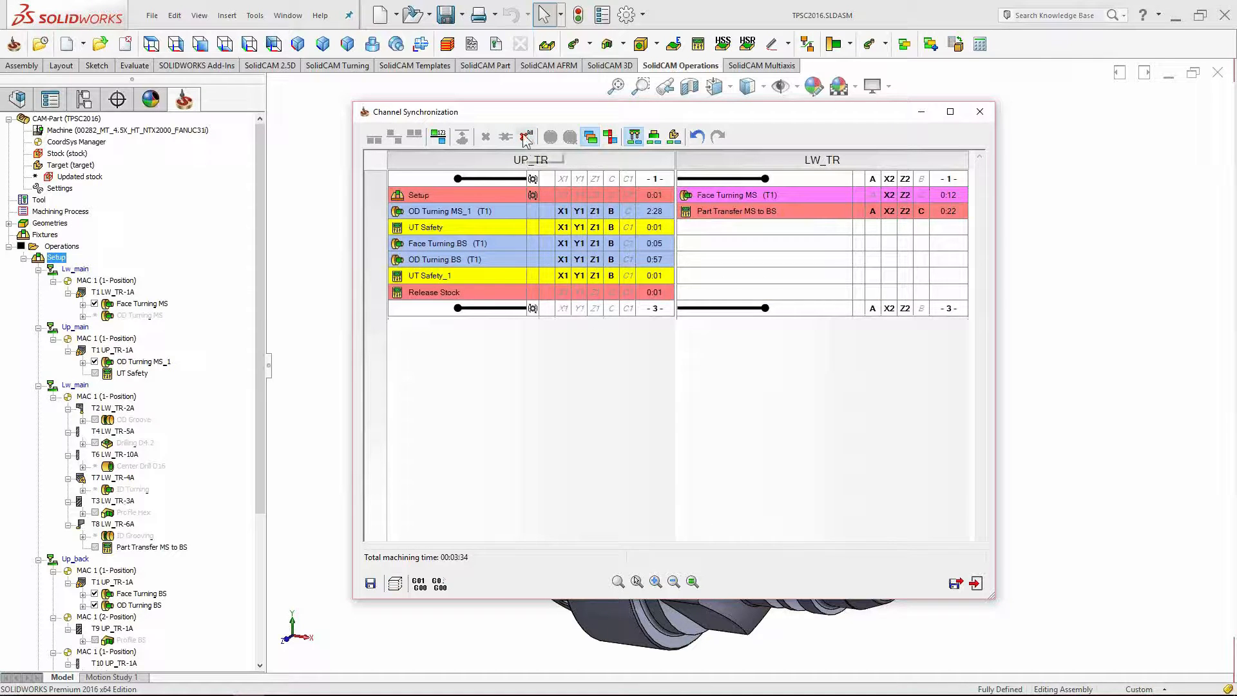
left_click(439, 139)
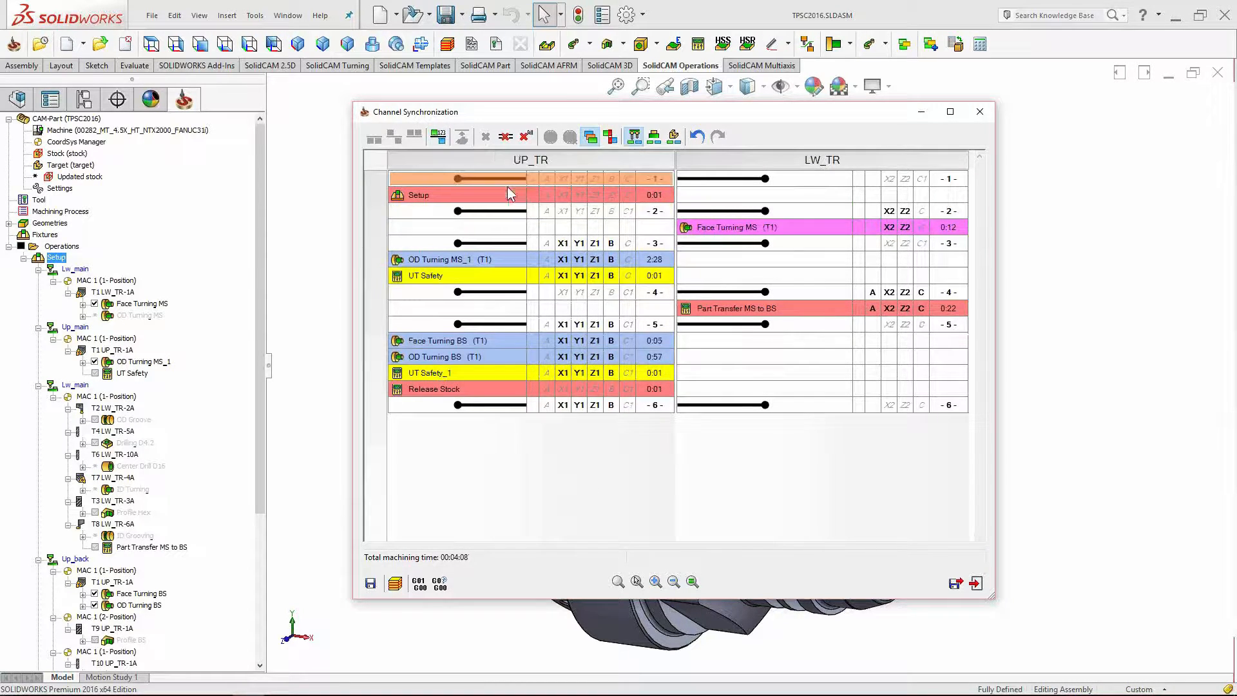
Check Setup and Face Turning MS in the new sequence, and save and close the channel synchronization.
left_click(493, 195)
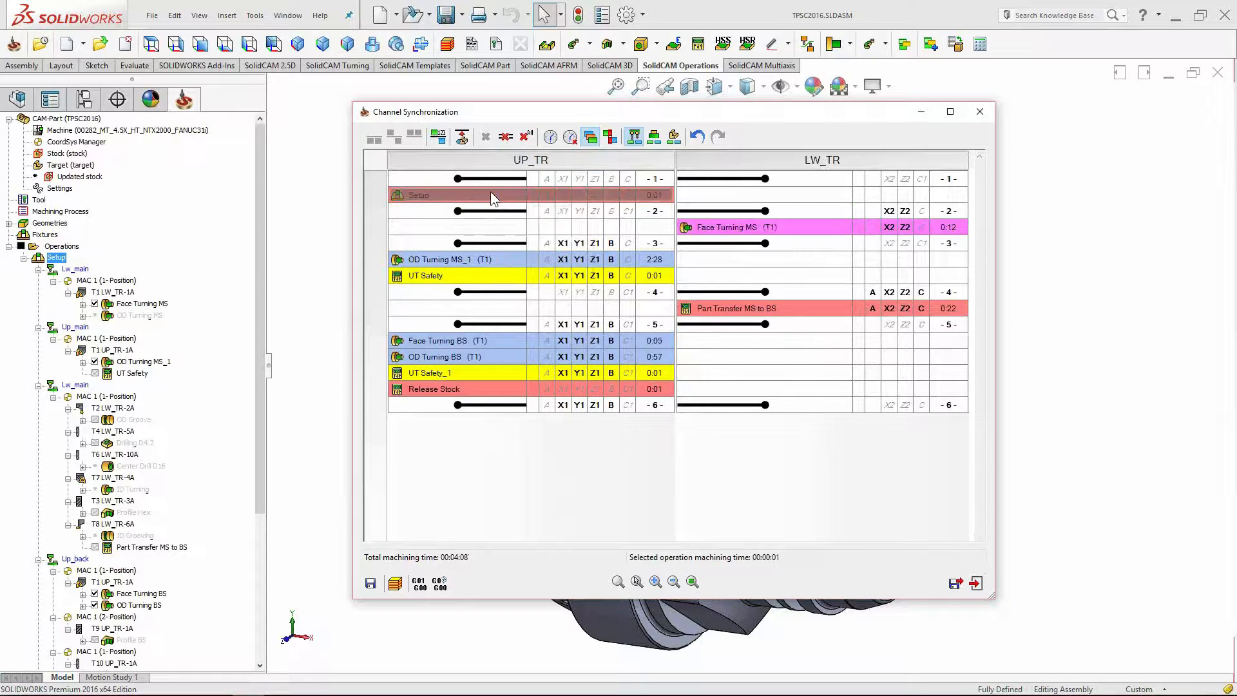
left_click(757, 230)
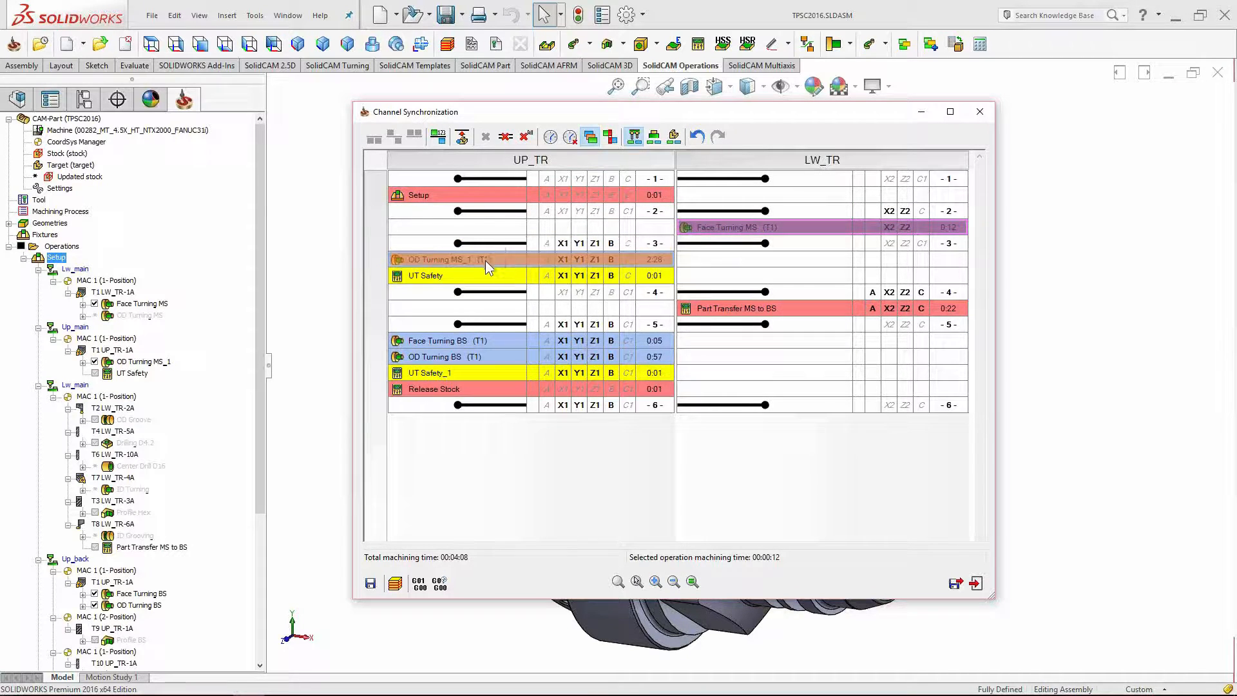
left_click(957, 584)
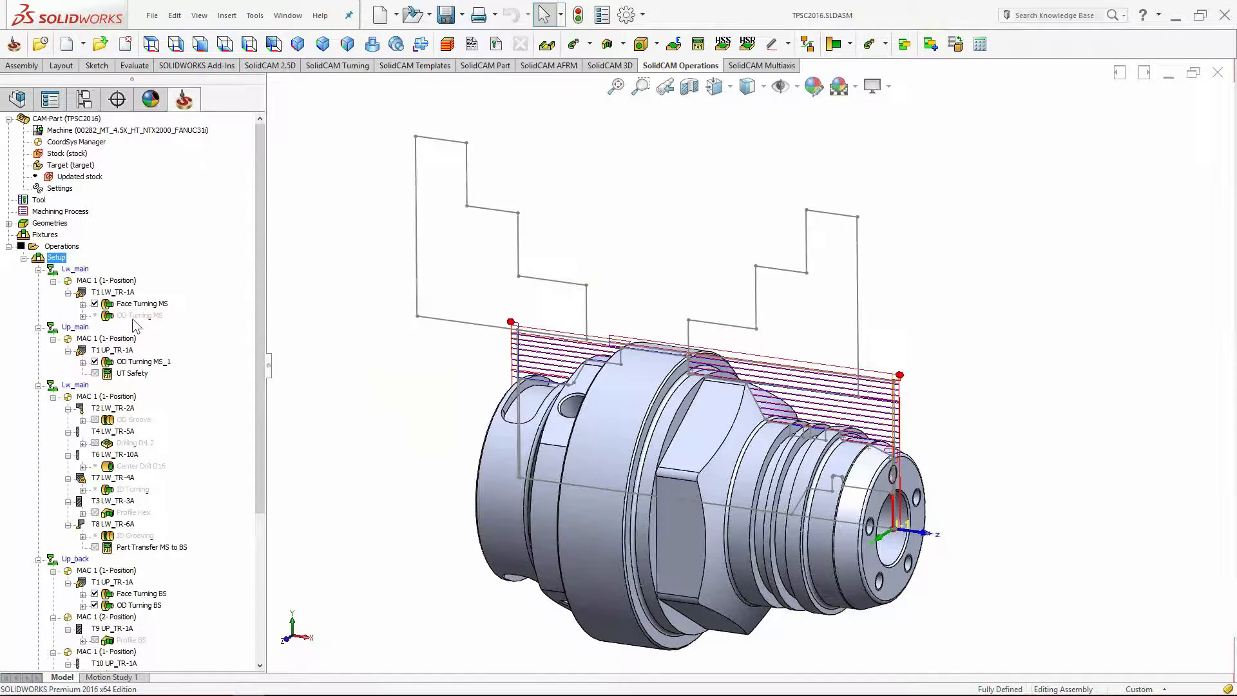
Unsuppress the OD Turning MS operation on the lower turret and suppress OD Turning MS_1 on the upper turret.
left_click(137, 316)
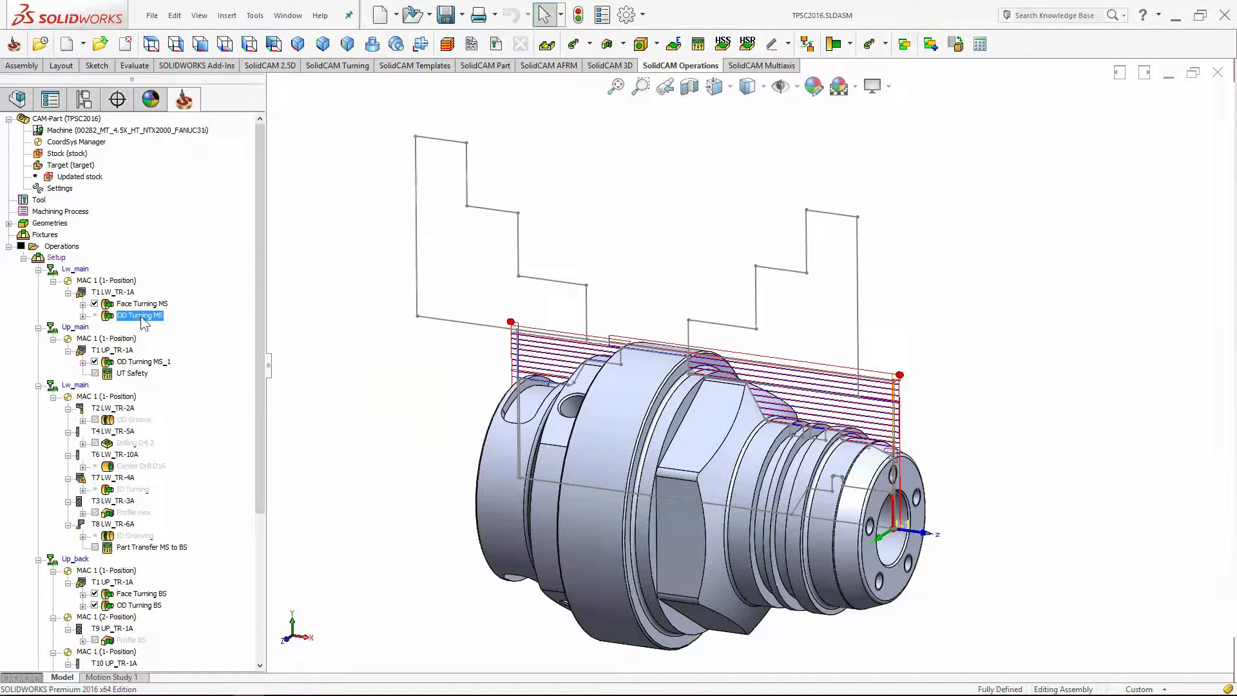
right_click(143, 322)
left_click(219, 655)
right_click(136, 362)
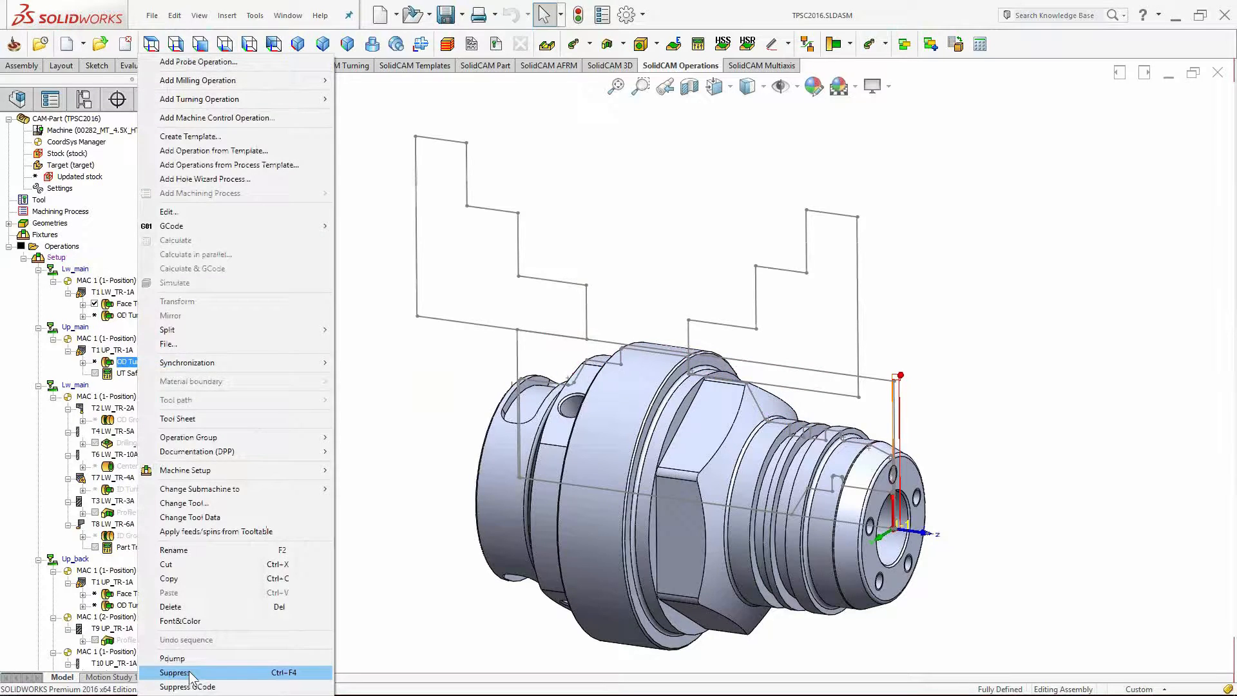
left_click(190, 673)
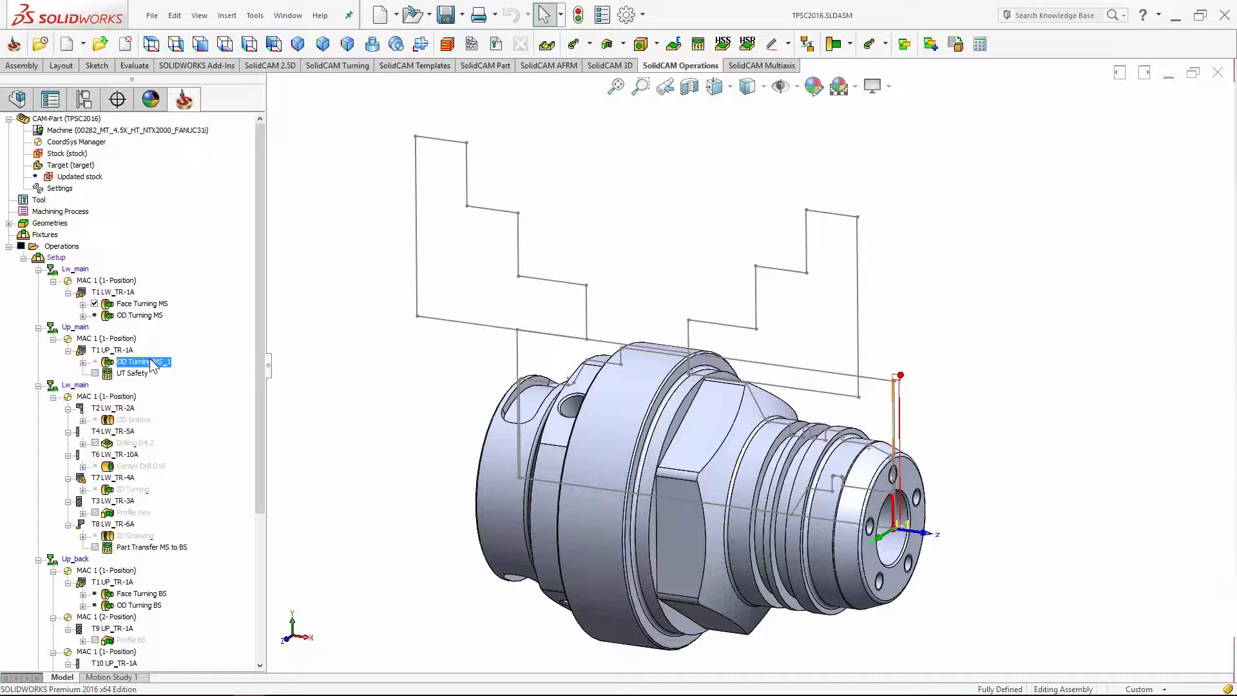
Open the OD Turning MS operation for editing, save and calculate it, and exit the operation.
left_click(144, 316)
right_click(145, 316)
left_click(187, 242)
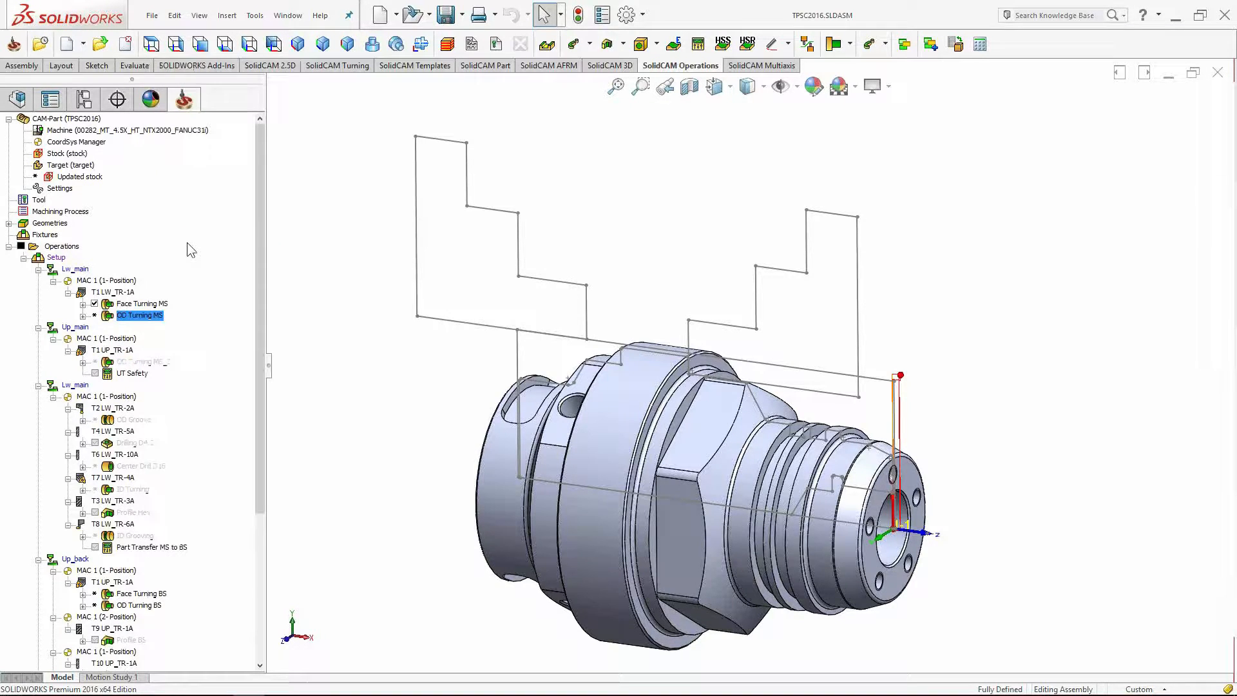
right_click(129, 317)
left_click(188, 204)
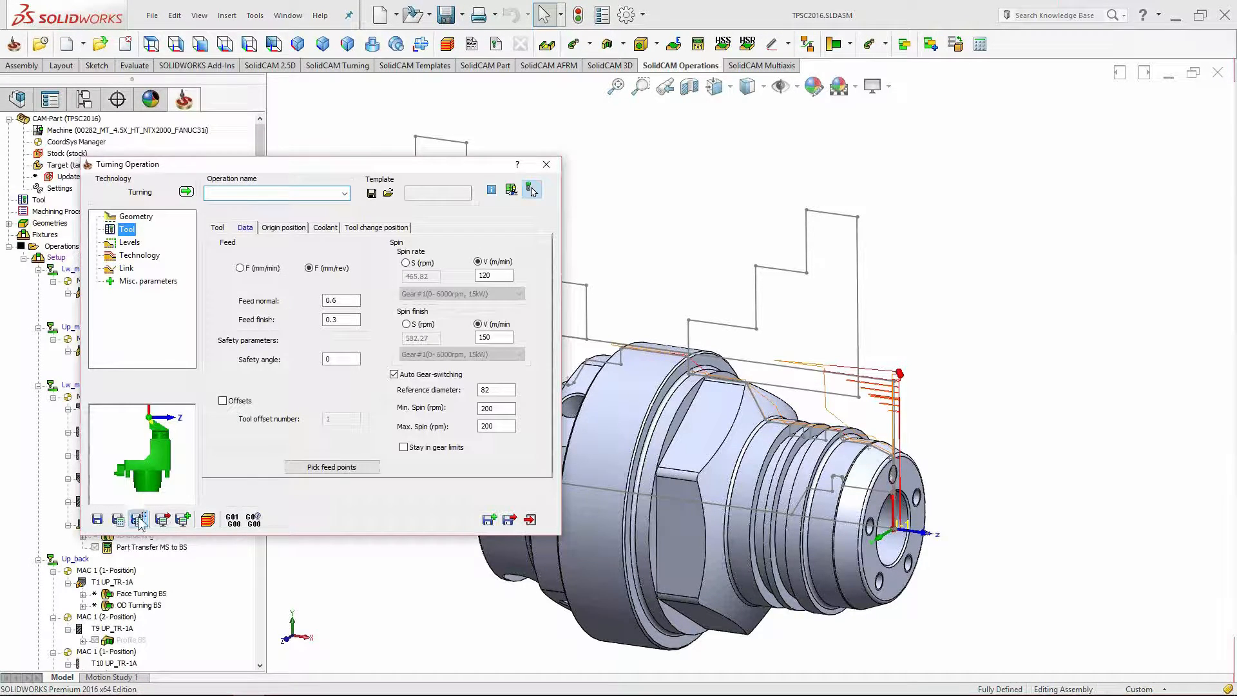
left_click(139, 519)
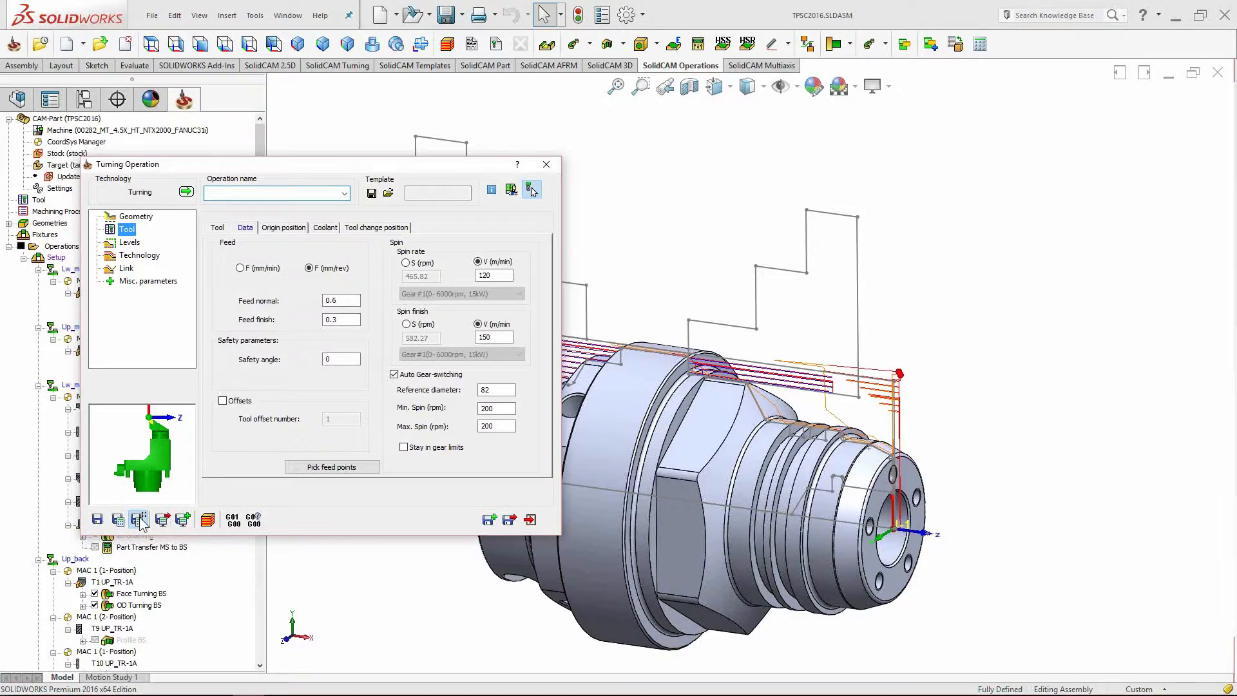
left_click(510, 519)
Remove all synchronizations in the Setup's Channel Synchronization, resynchronize all operations in CAM Manager order, and close the window.
right_click(56, 257)
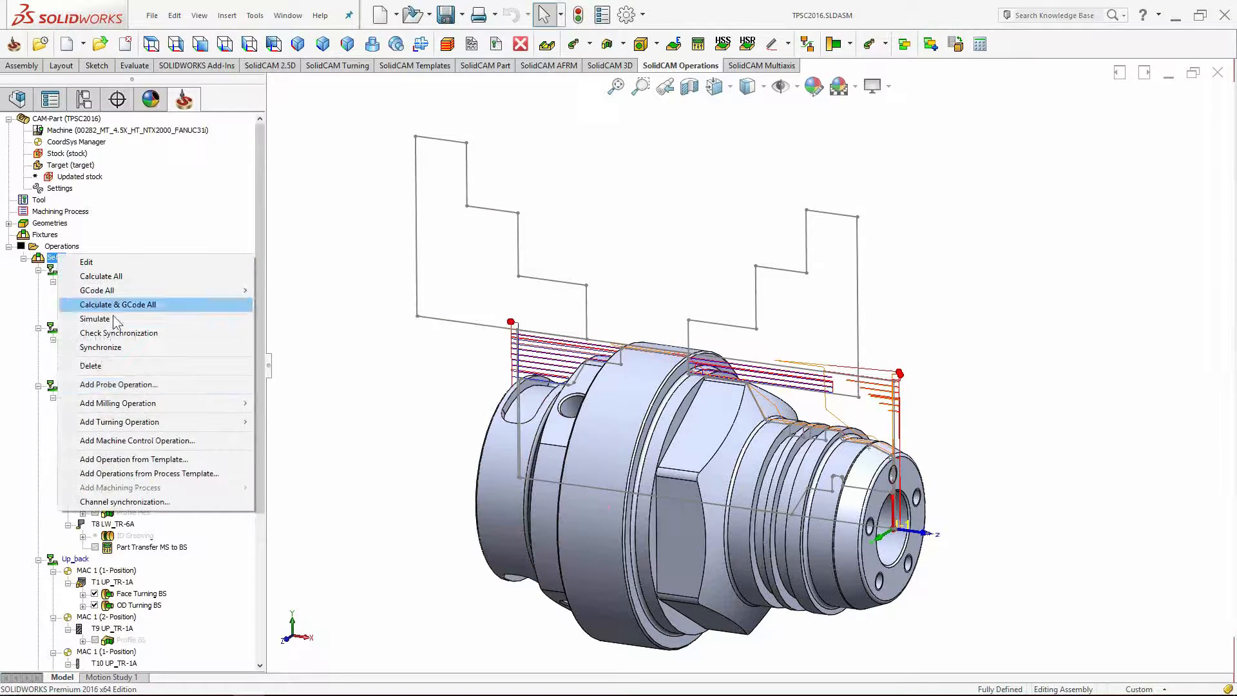
left_click(138, 501)
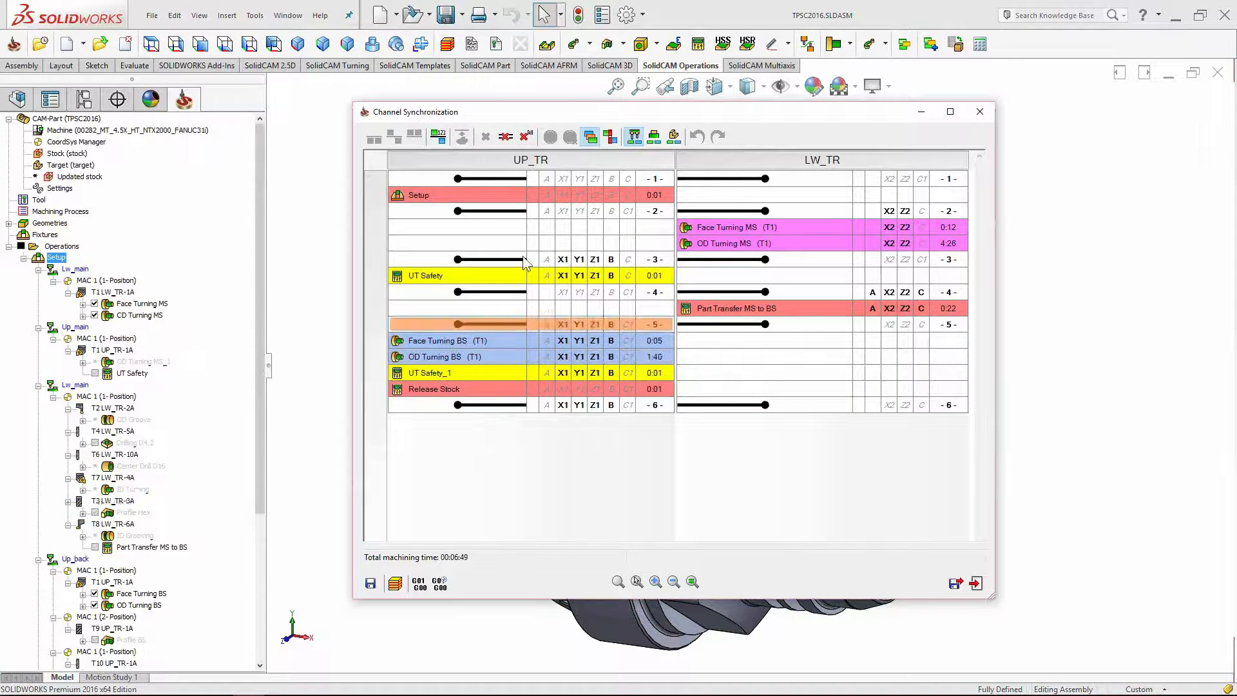
left_click_drag(604, 116, 605, 131)
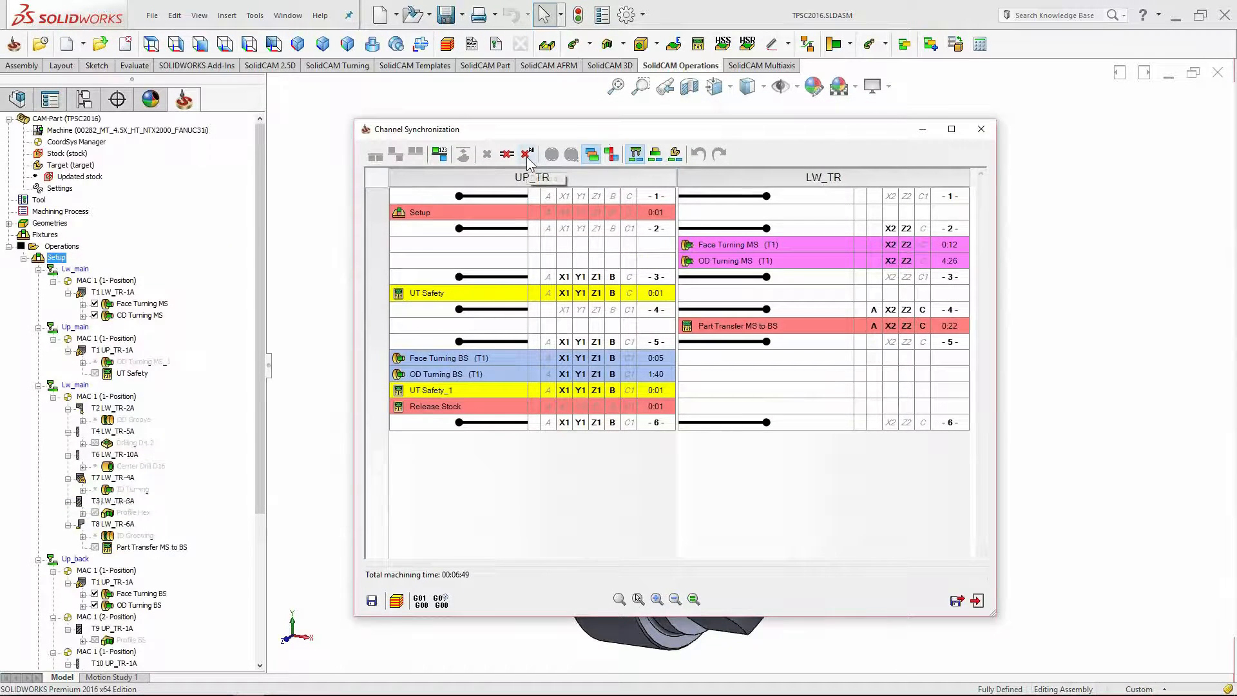
left_click(527, 157)
left_click(527, 156)
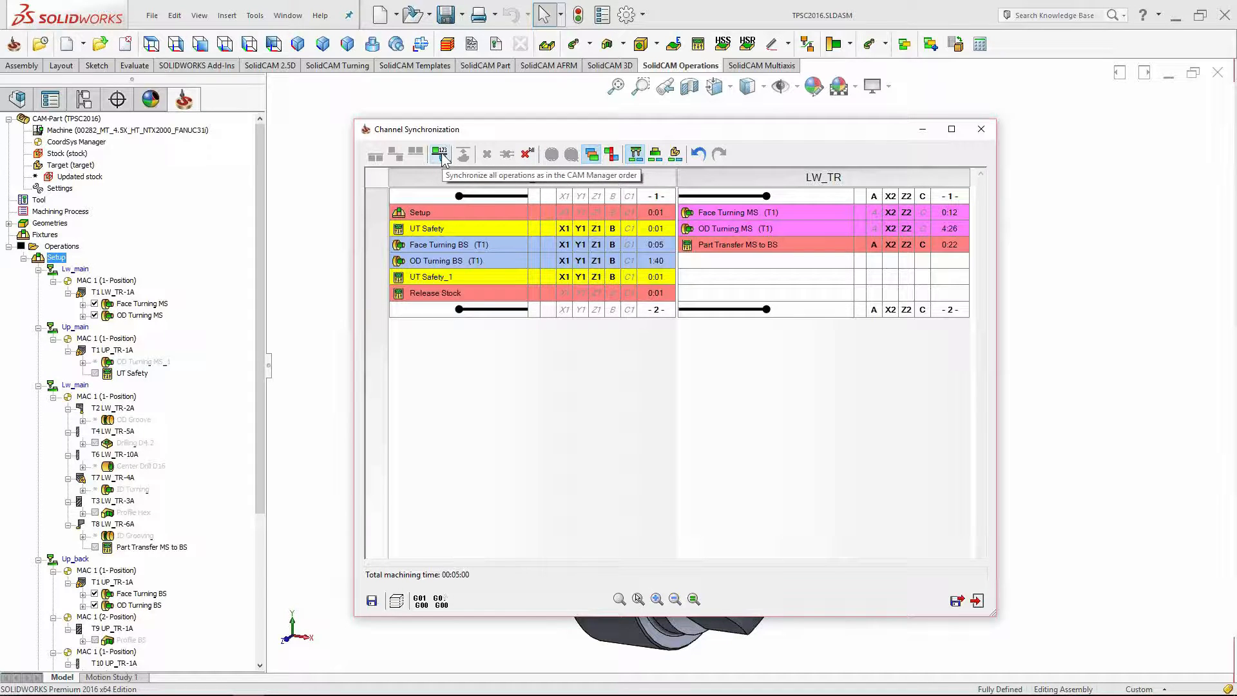
left_click(442, 157)
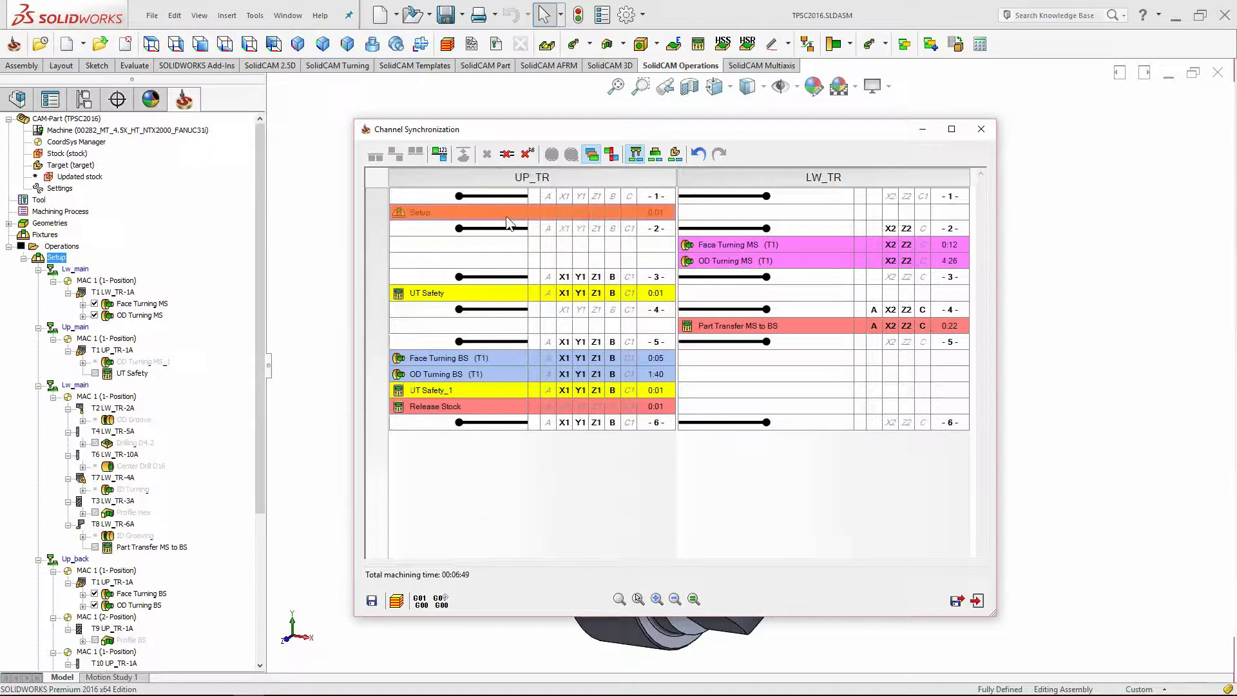
left_click(794, 256)
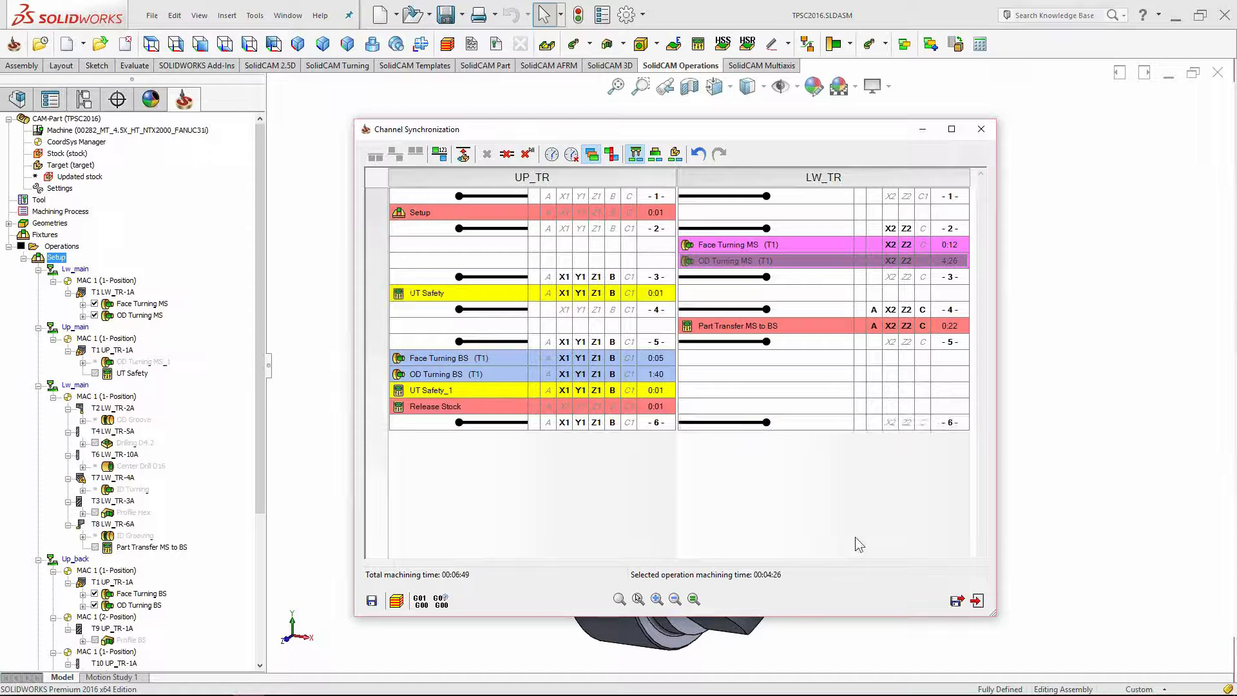
left_click(977, 601)
Suppress the main spindle's UT Safety operation and reopen the Setup's Channel Synchronization.
right_click(138, 381)
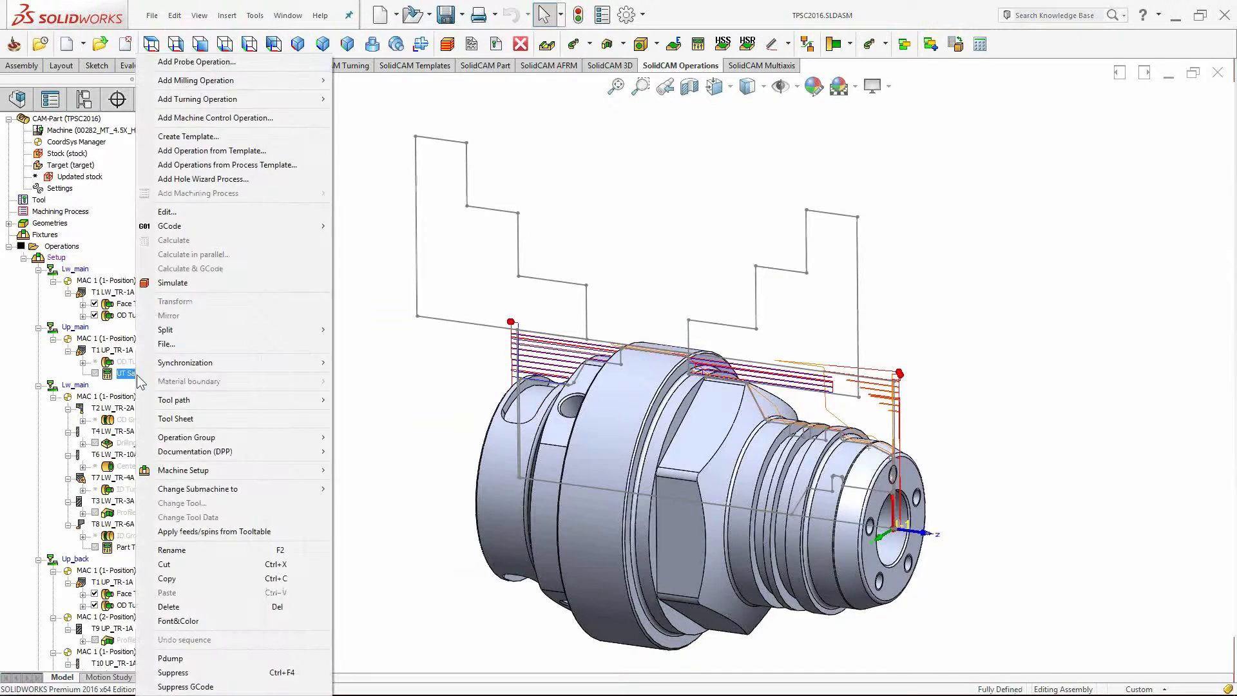
left_click(194, 673)
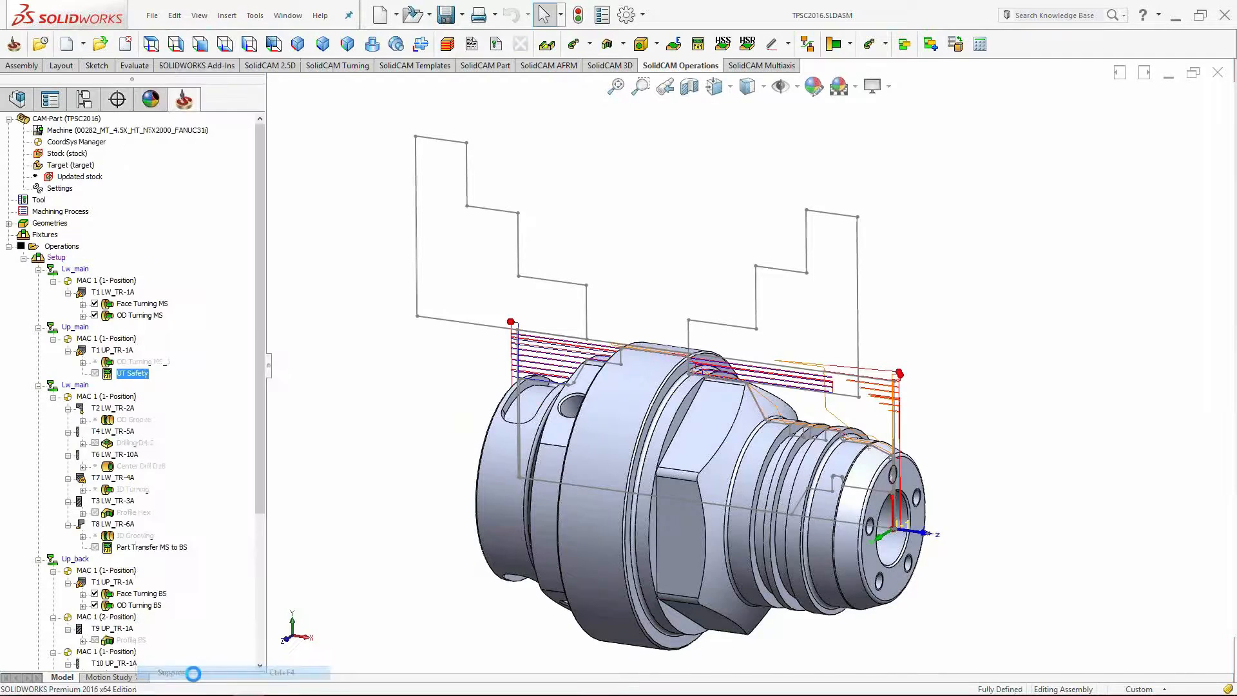
right_click(56, 258)
left_click(134, 504)
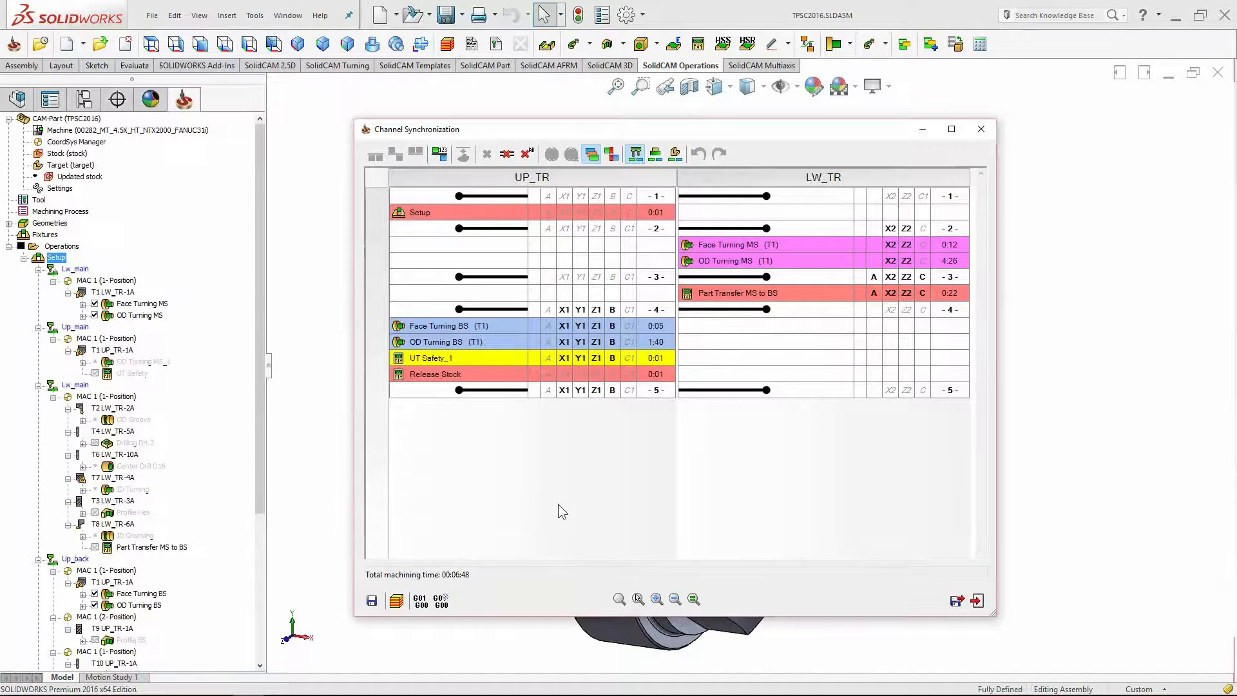
Examine the synchronized sequence of both turrets from Setup to Release Stock and compare it with the operation tree.
left_click(471, 213)
left_click_drag(759, 261, 762, 272)
left_click(765, 293)
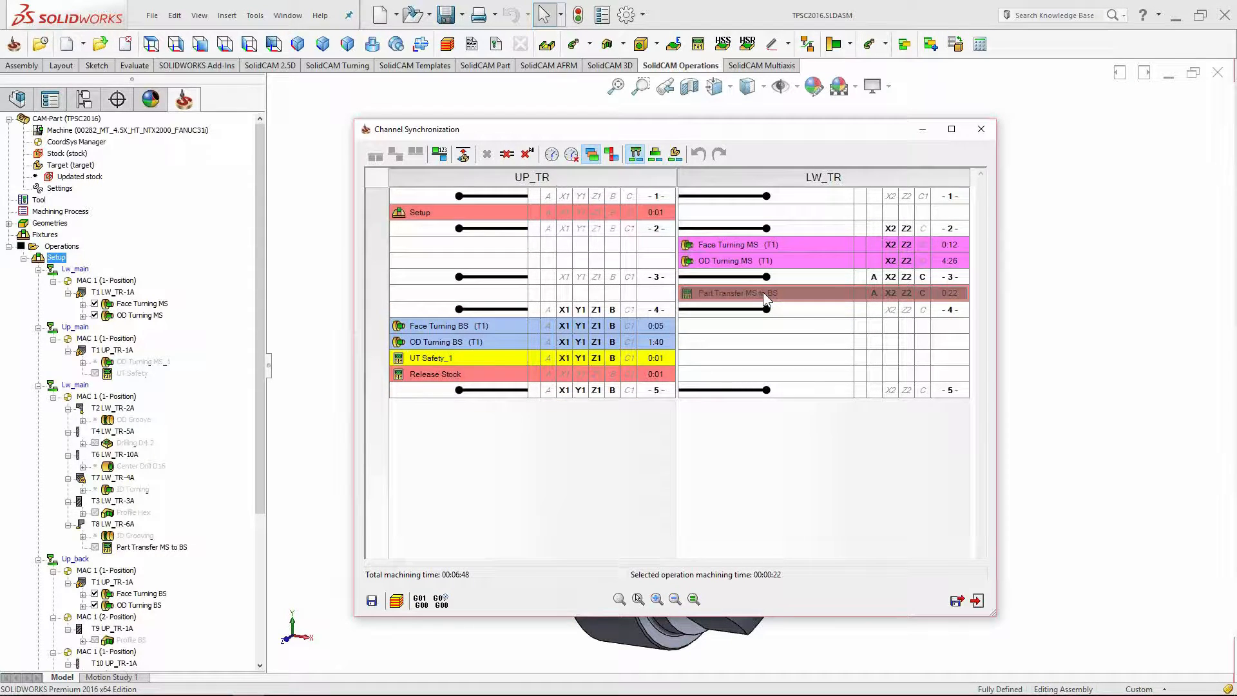
left_click_drag(646, 306, 473, 358)
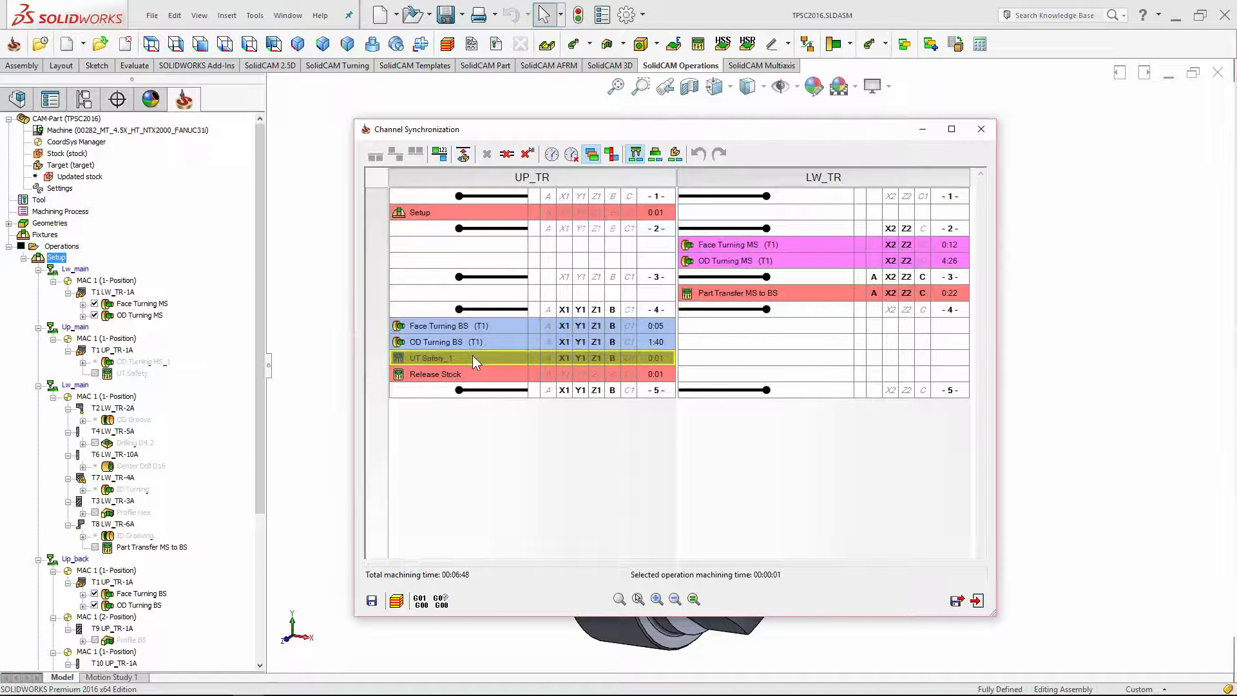
left_click_drag(473, 355, 458, 373)
mouse_move(457, 373)
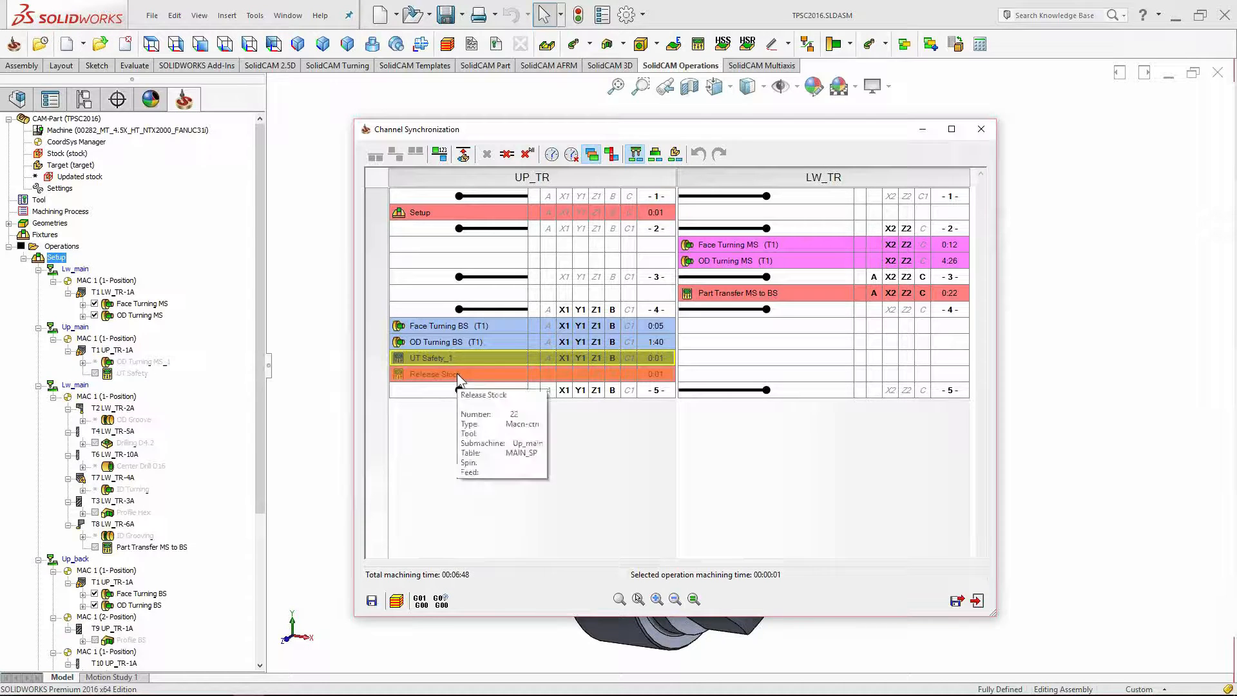
left_click(485, 502)
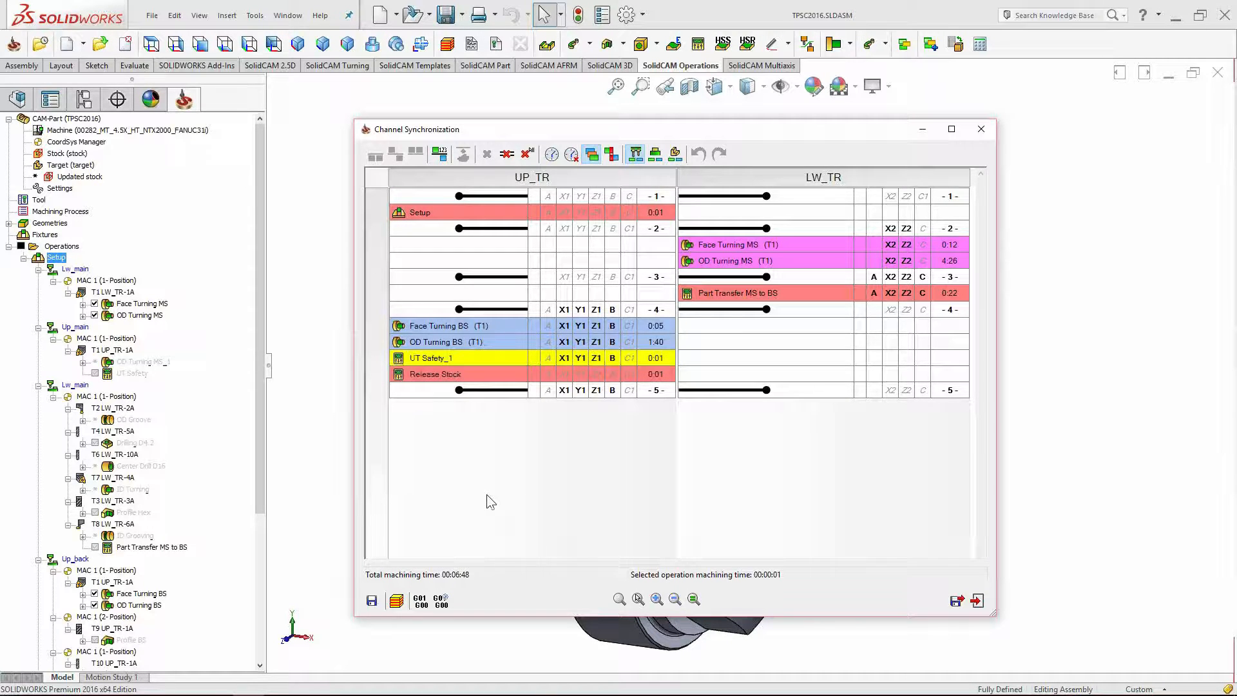
mouse_move(488, 330)
left_click_drag(488, 330, 779, 261)
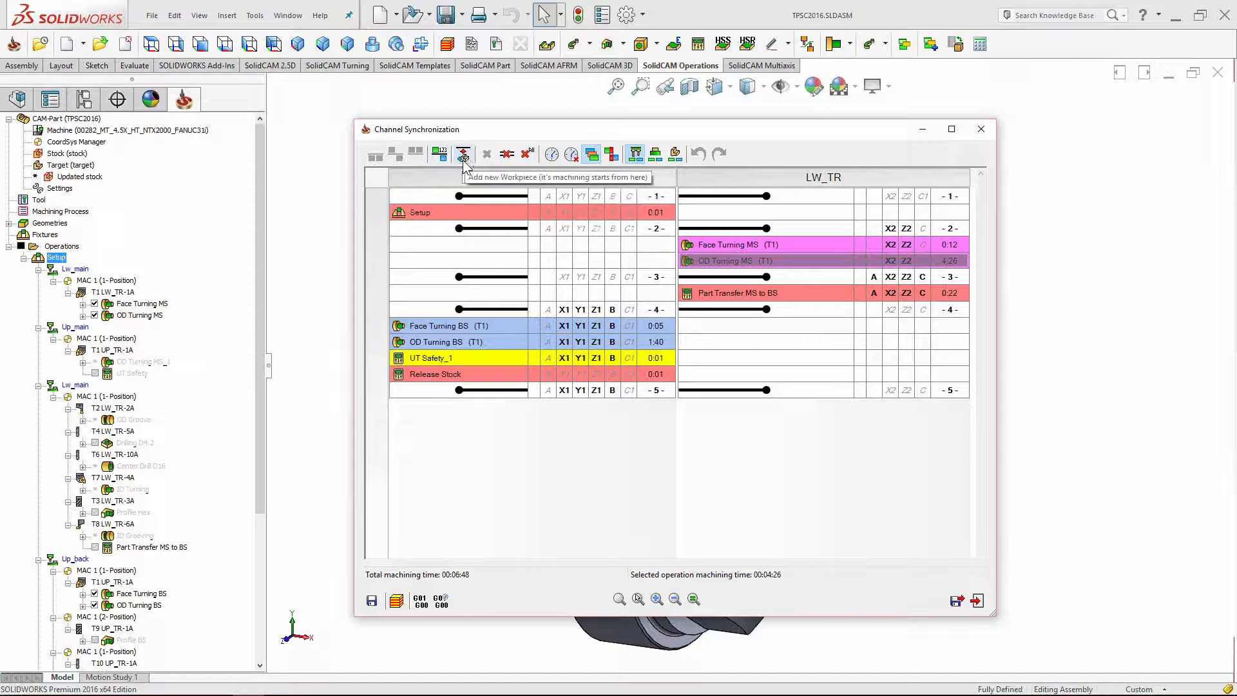
left_click_drag(260, 254, 260, 427)
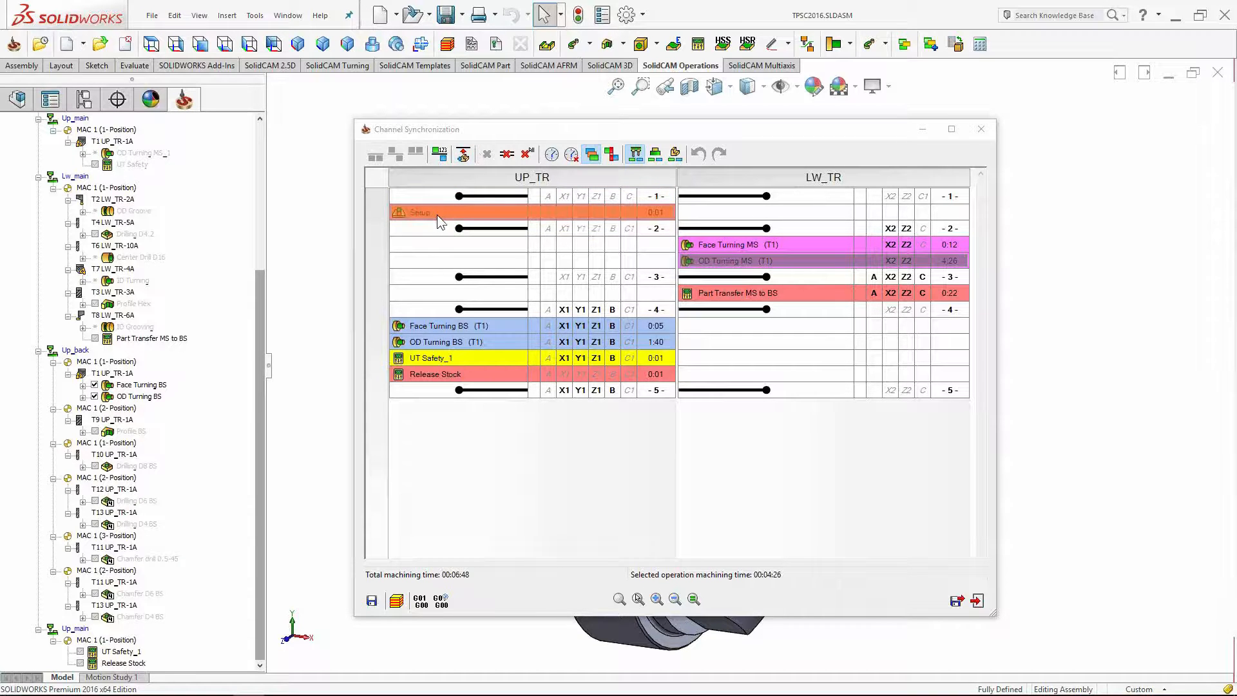
mouse_move(443, 219)
left_click(536, 129)
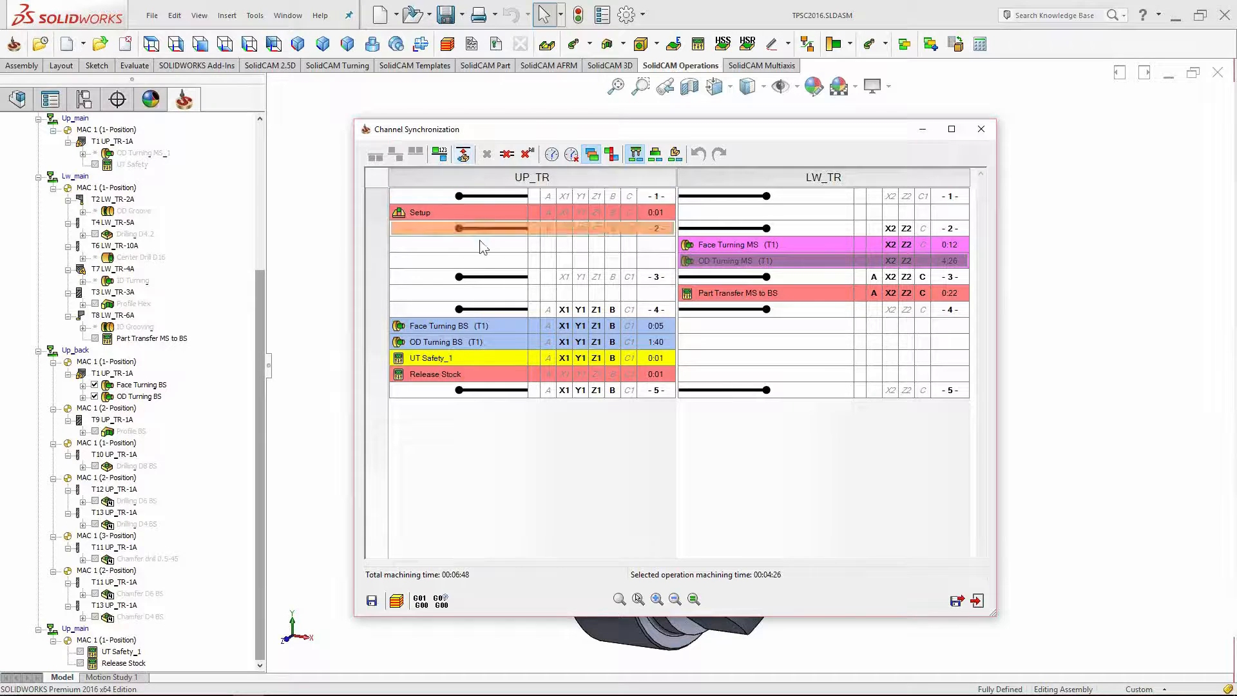
Add a new workpiece whose machining starts from Face Turning BS in the UP_TR channel.
left_click(481, 322)
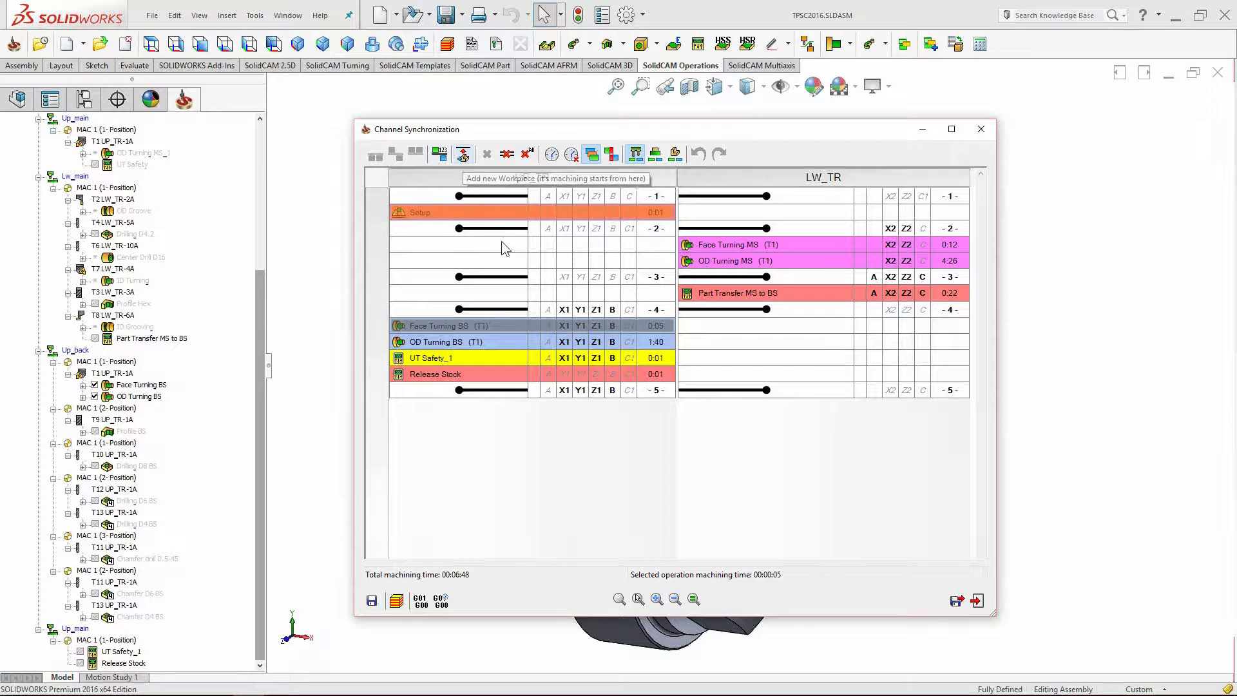
left_click(496, 373, "shift")
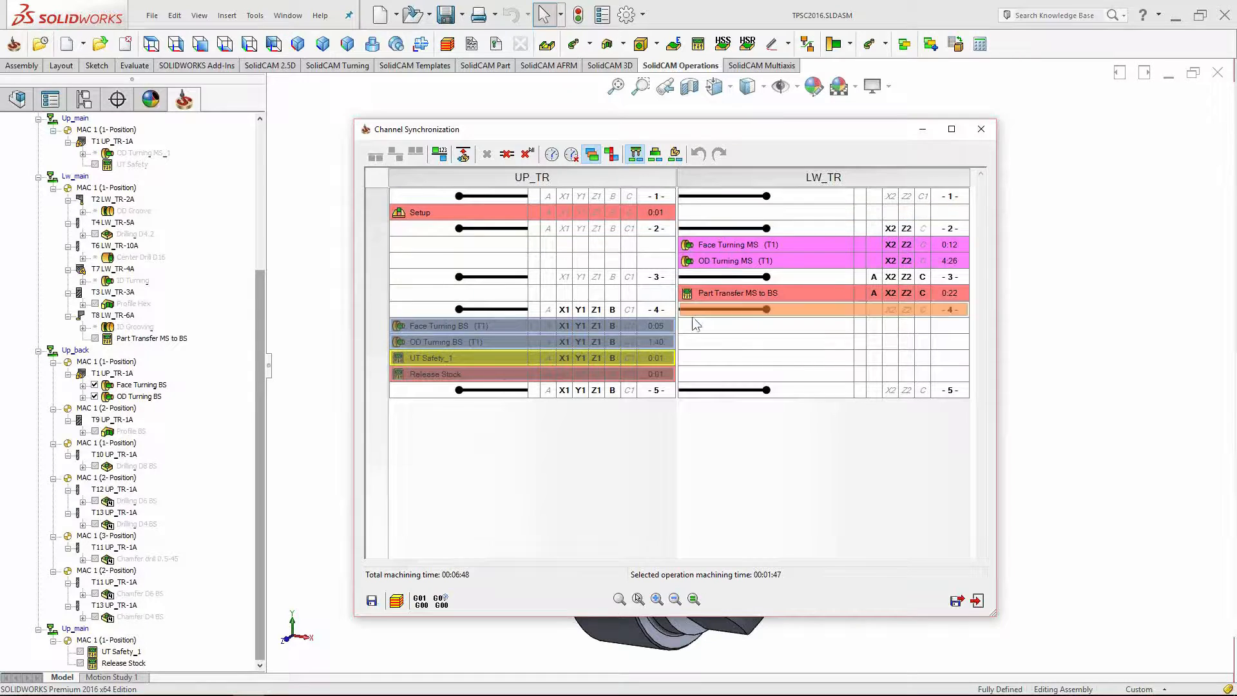
left_click(511, 327)
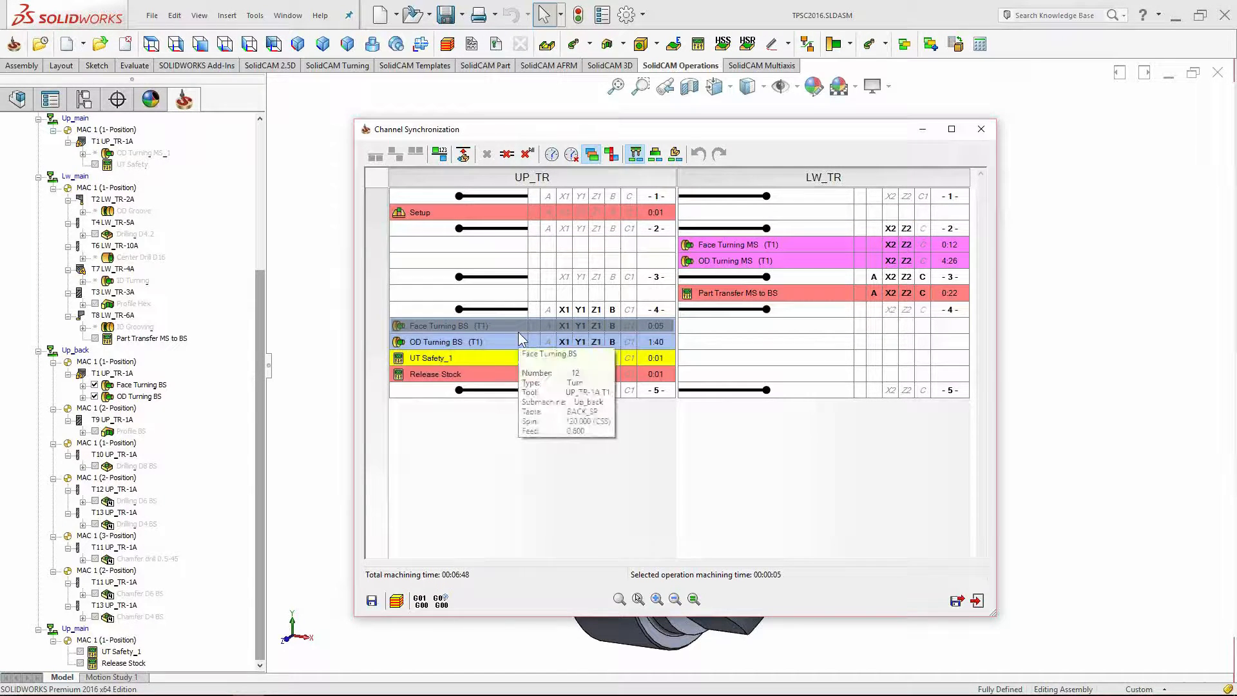
left_click(464, 155)
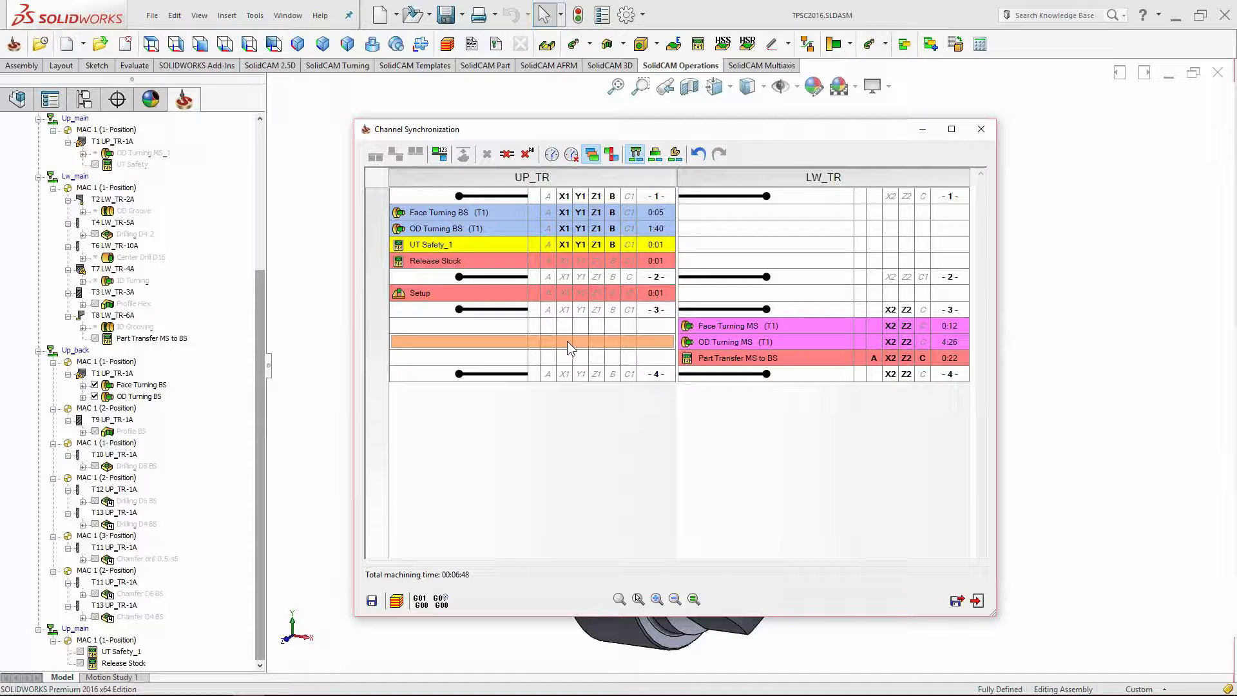
Compare the reordered back spindle, Setup and main spindle operations with their order in the operation tree.
left_click(482, 211)
left_click_drag(482, 211, 431, 211)
left_click_drag(448, 219, 451, 236)
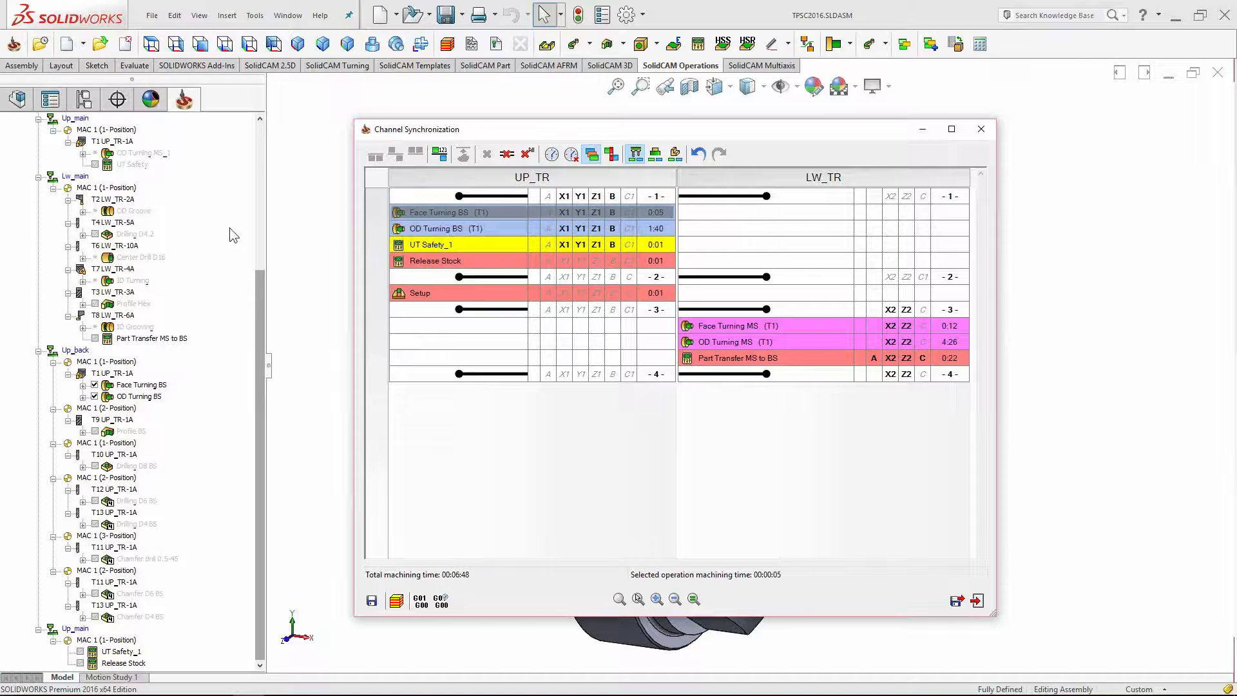
left_click_drag(257, 285, 261, 136)
scroll(132, 269, "down", 3)
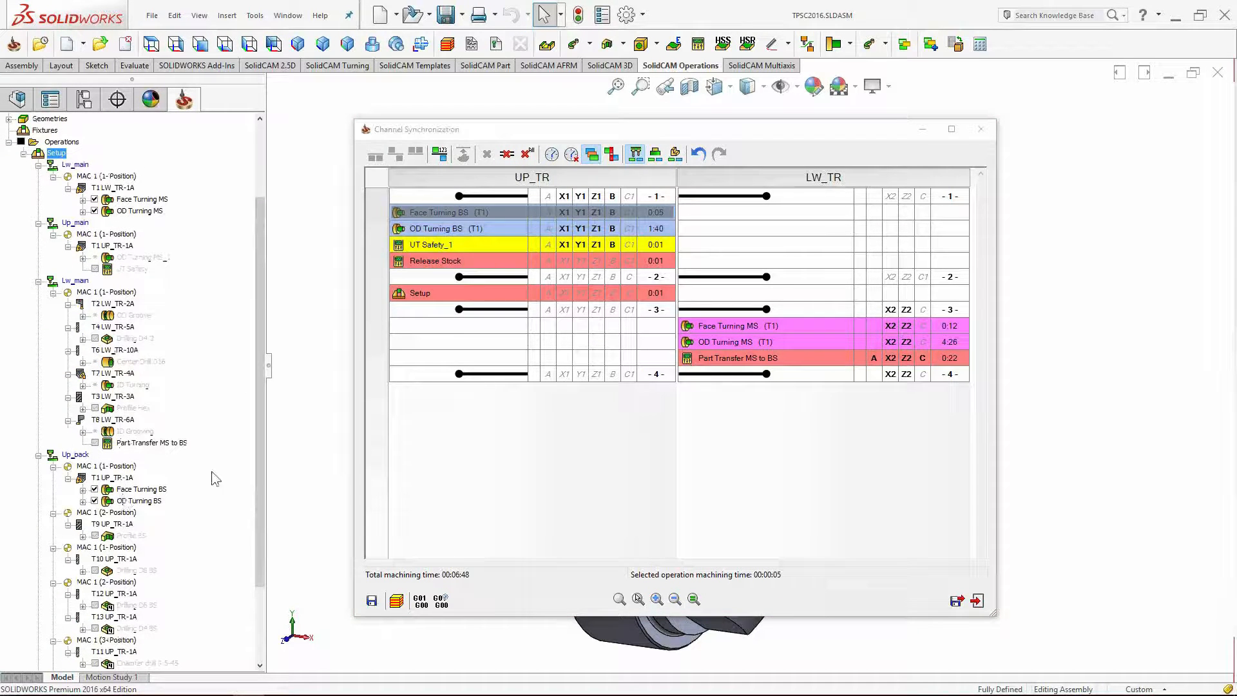
mouse_move(527, 300)
mouse_move(771, 348)
Move Setup to the start of the UP_TR channel, ahead of Face Turning BS, and check its placement.
left_click(436, 293)
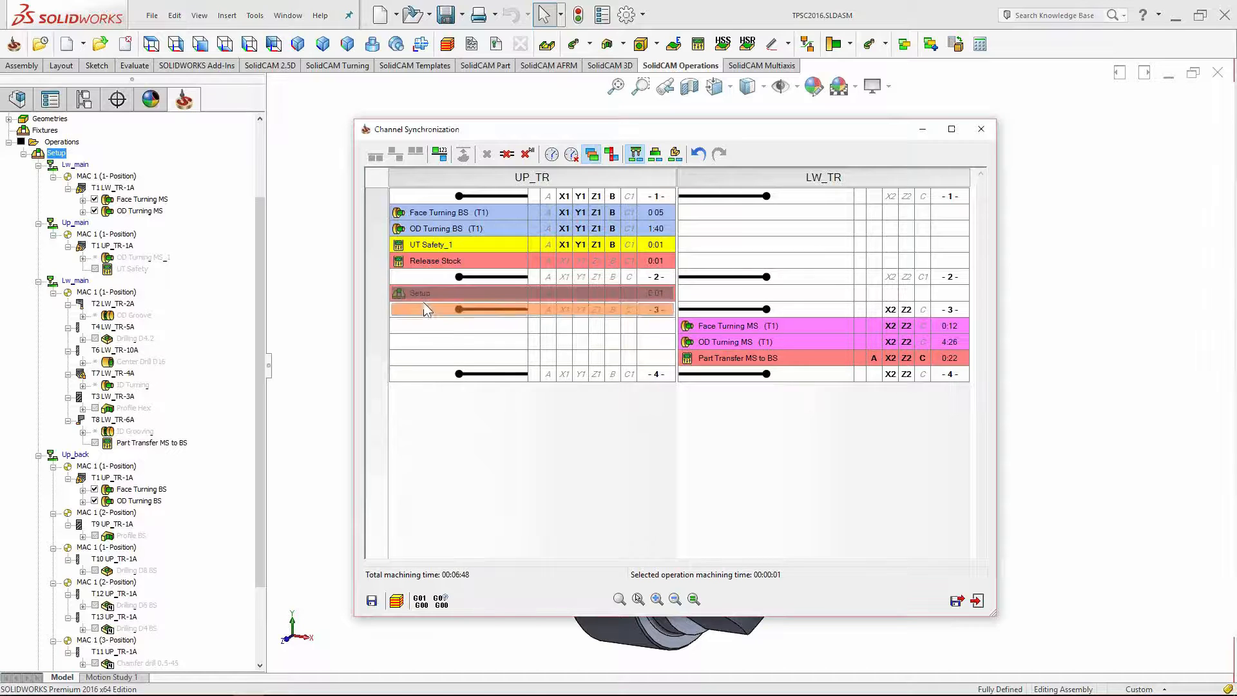
right_click(410, 300)
mouse_move(410, 299)
left_mouse_down()
mouse_move(418, 276)
mouse_move(414, 295)
left_mouse_up()
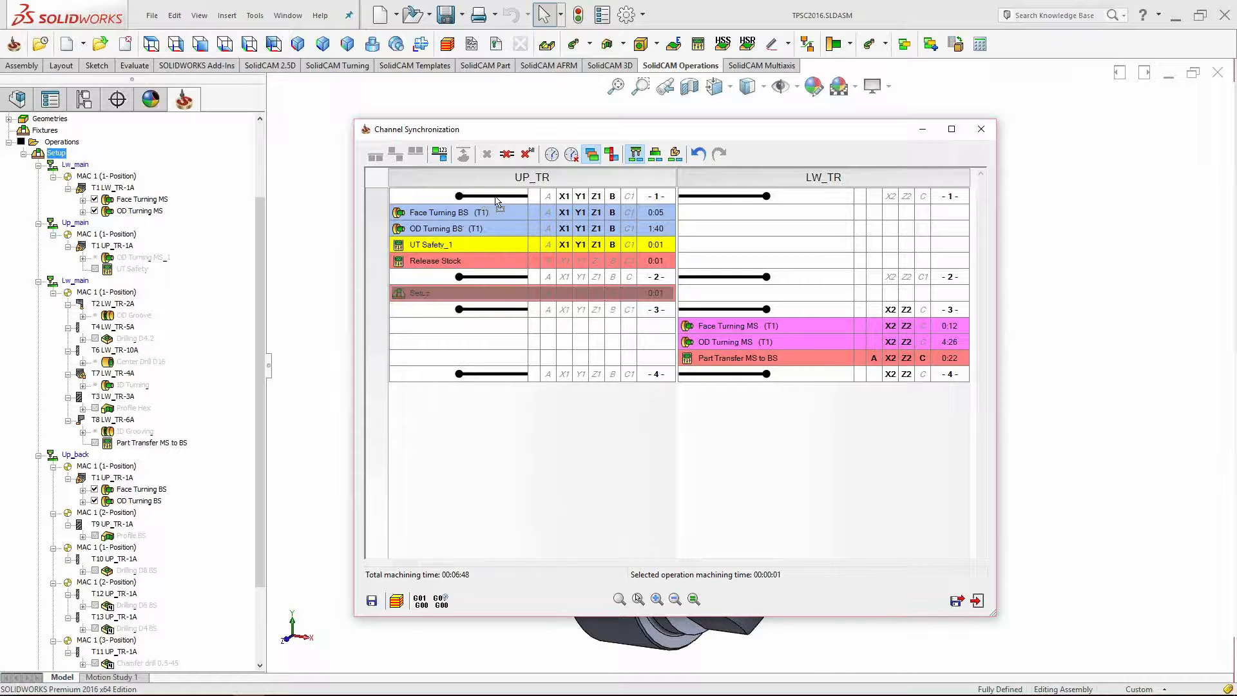
left_click_drag(492, 198, 491, 201)
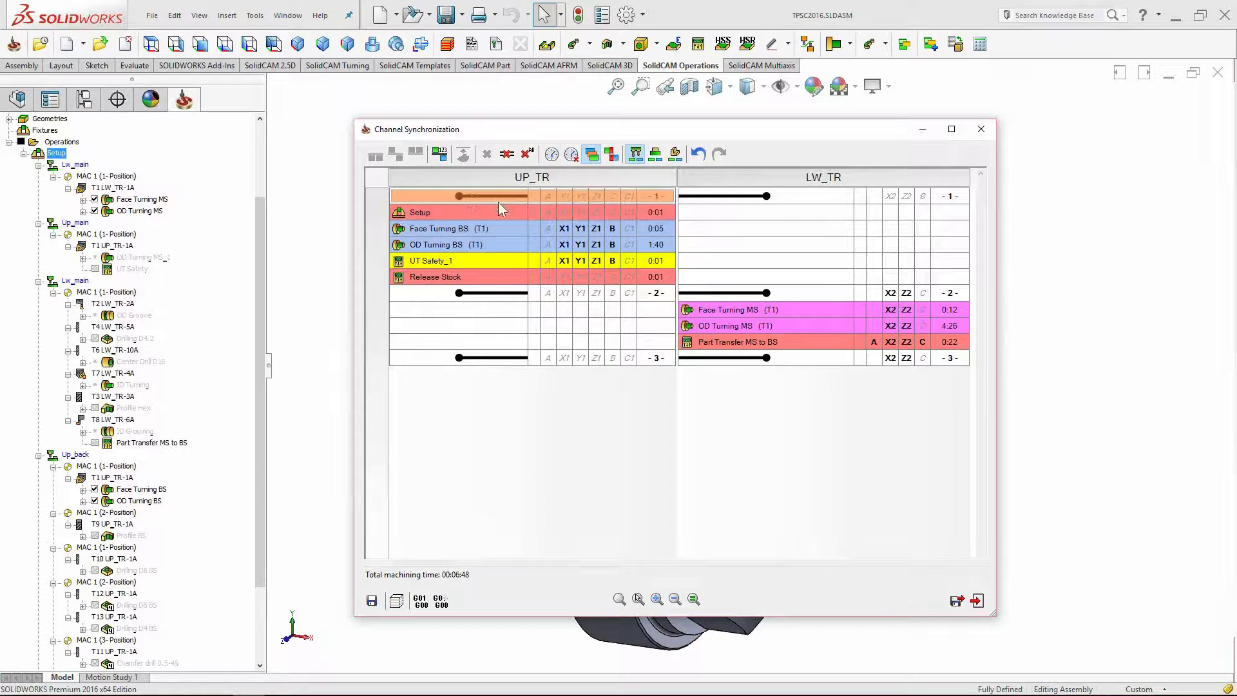
left_click(476, 211)
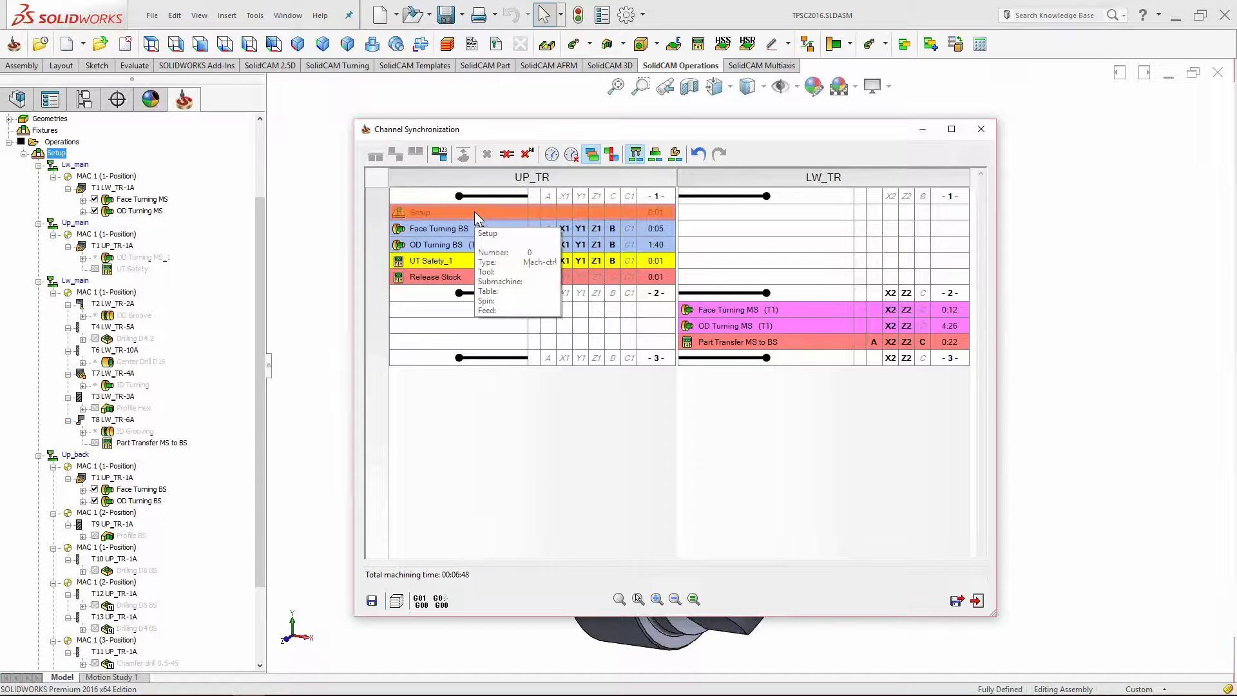
left_click(491, 192)
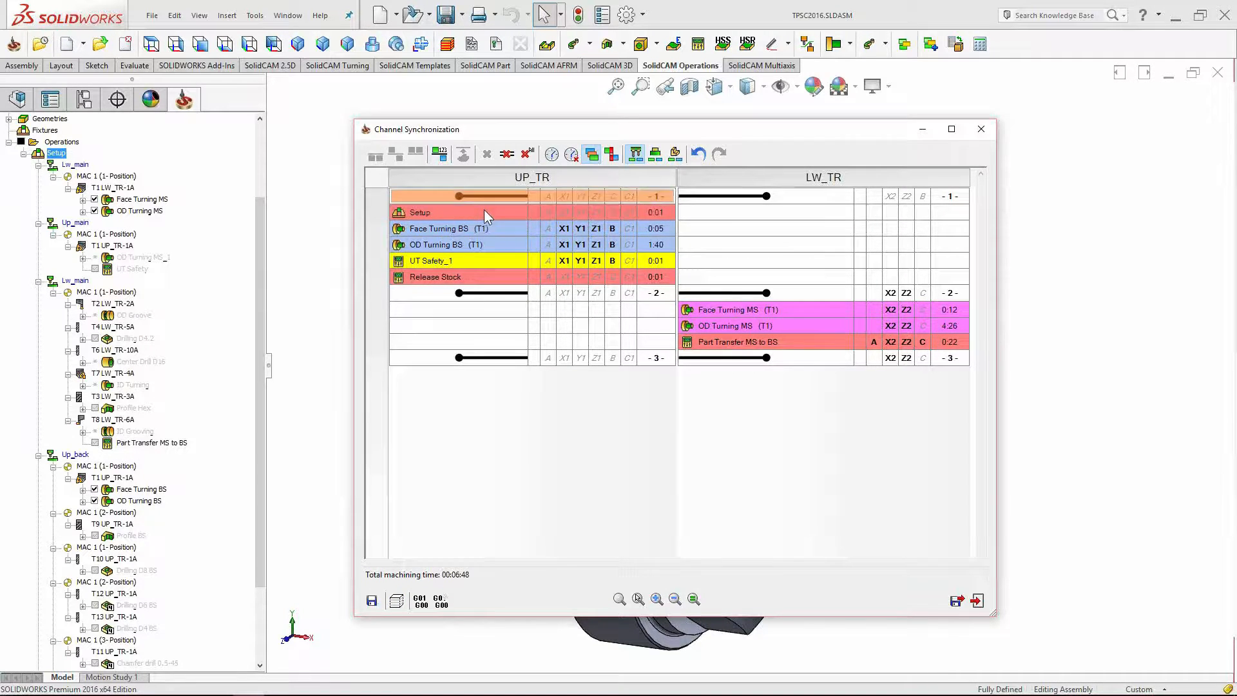
left_click(478, 209)
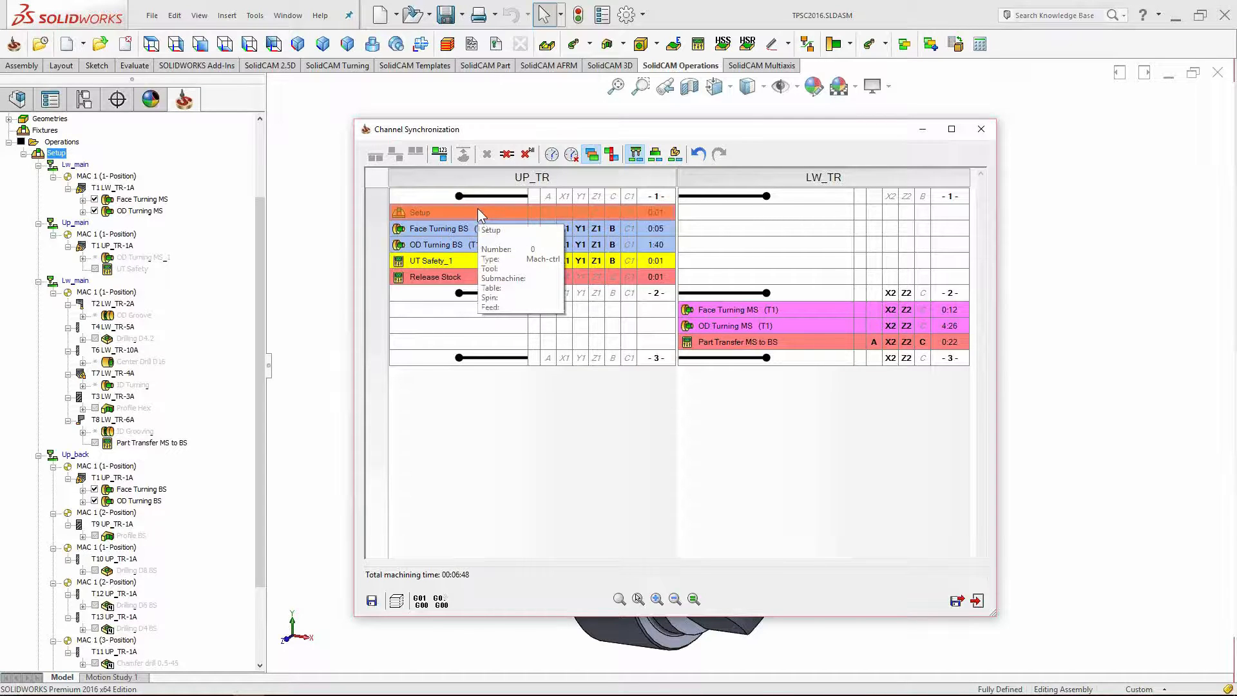
left_click(480, 384)
left_click(477, 373)
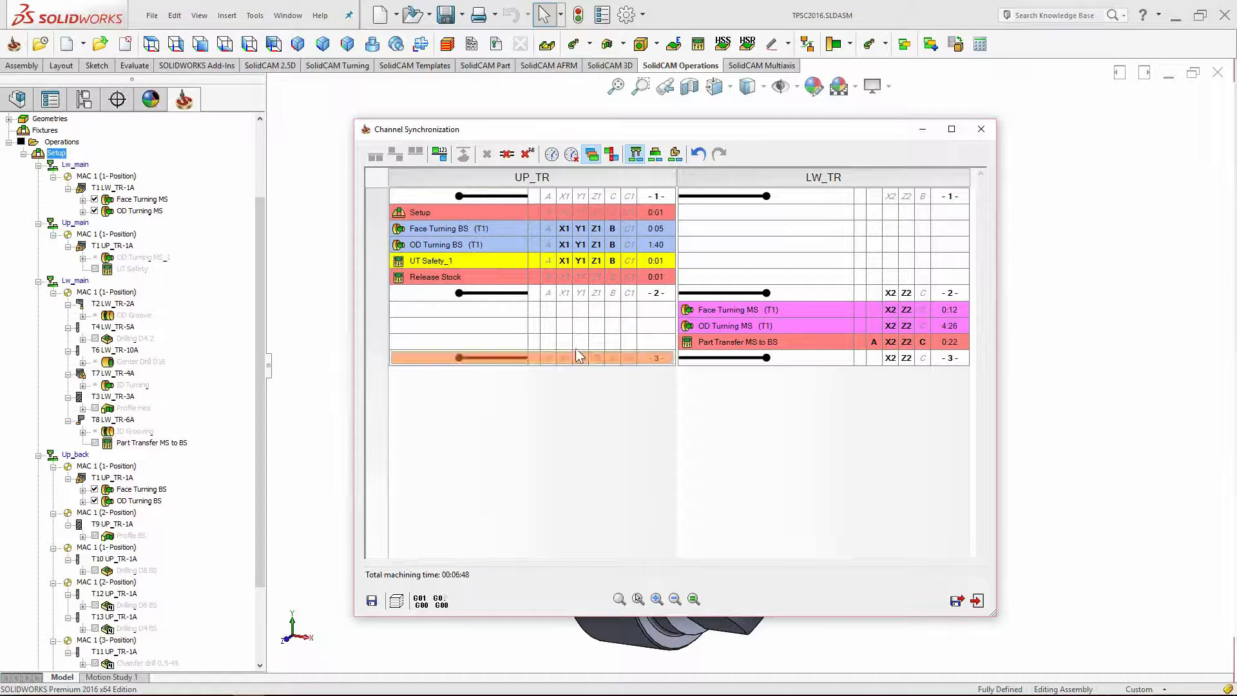
Delete synchronization label 2 between Release Stock in UP_TR and Face Turning MS in LW_TR.
left_click_drag(735, 313, 620, 245)
left_click(514, 231, "ctrl")
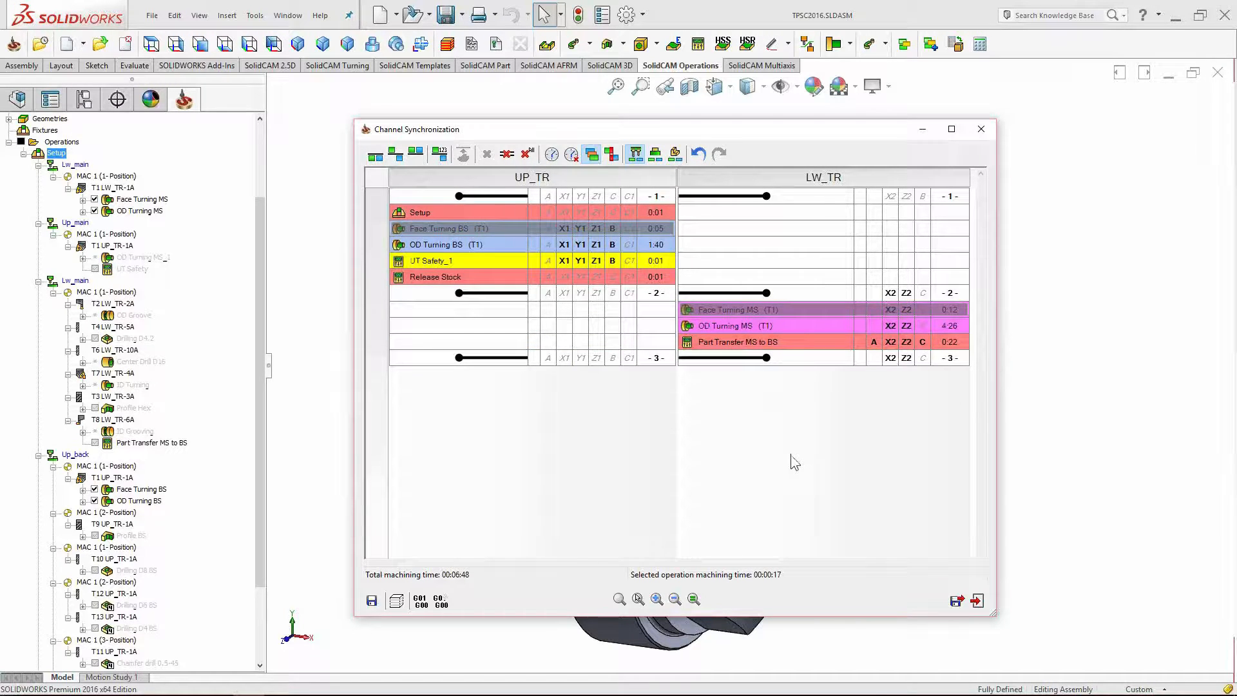
left_click(506, 293)
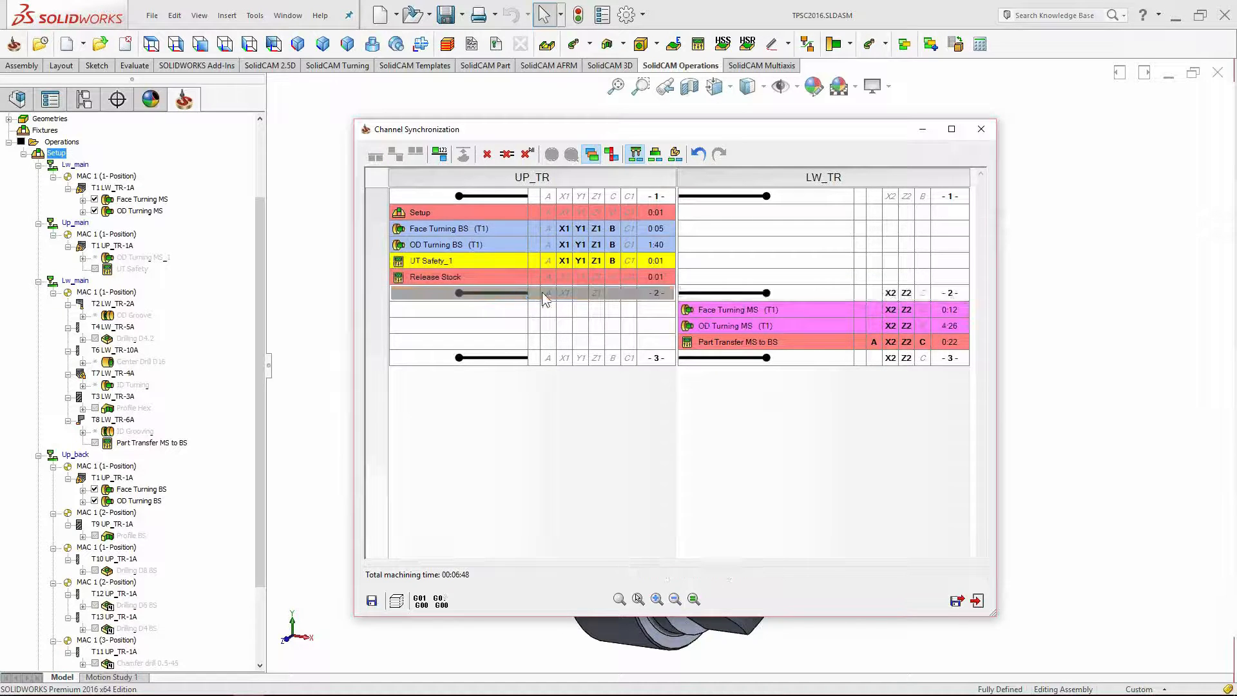
left_click(514, 293)
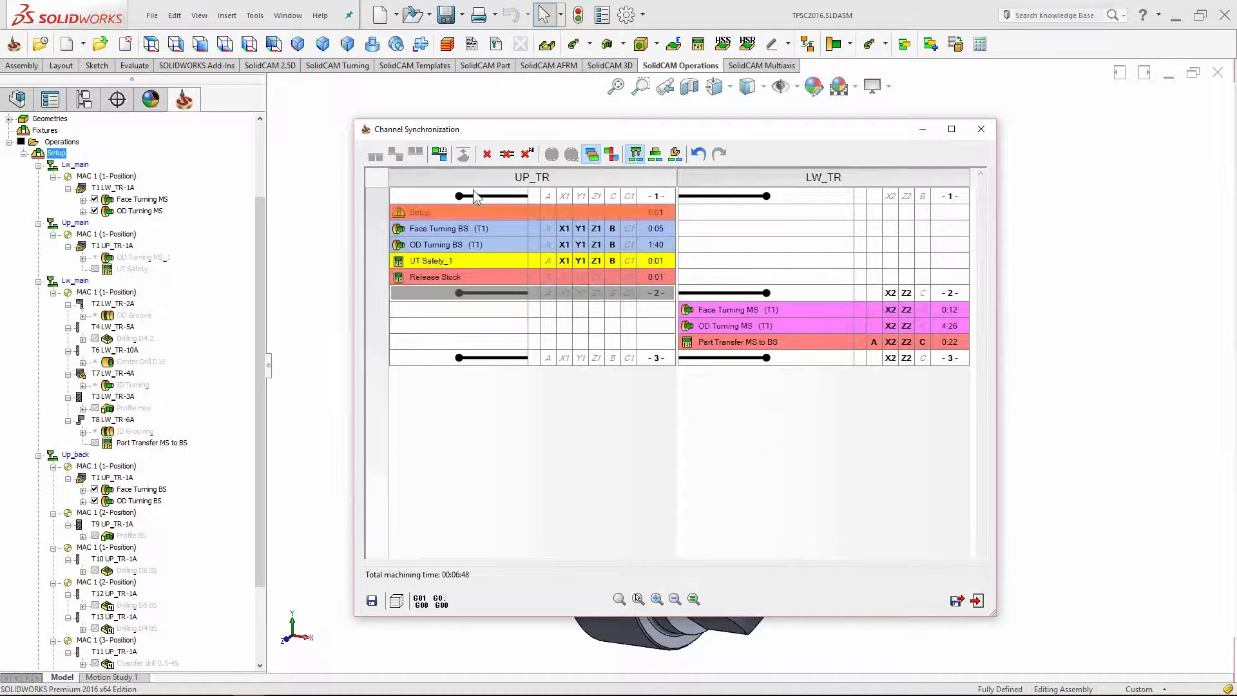
left_click(488, 154)
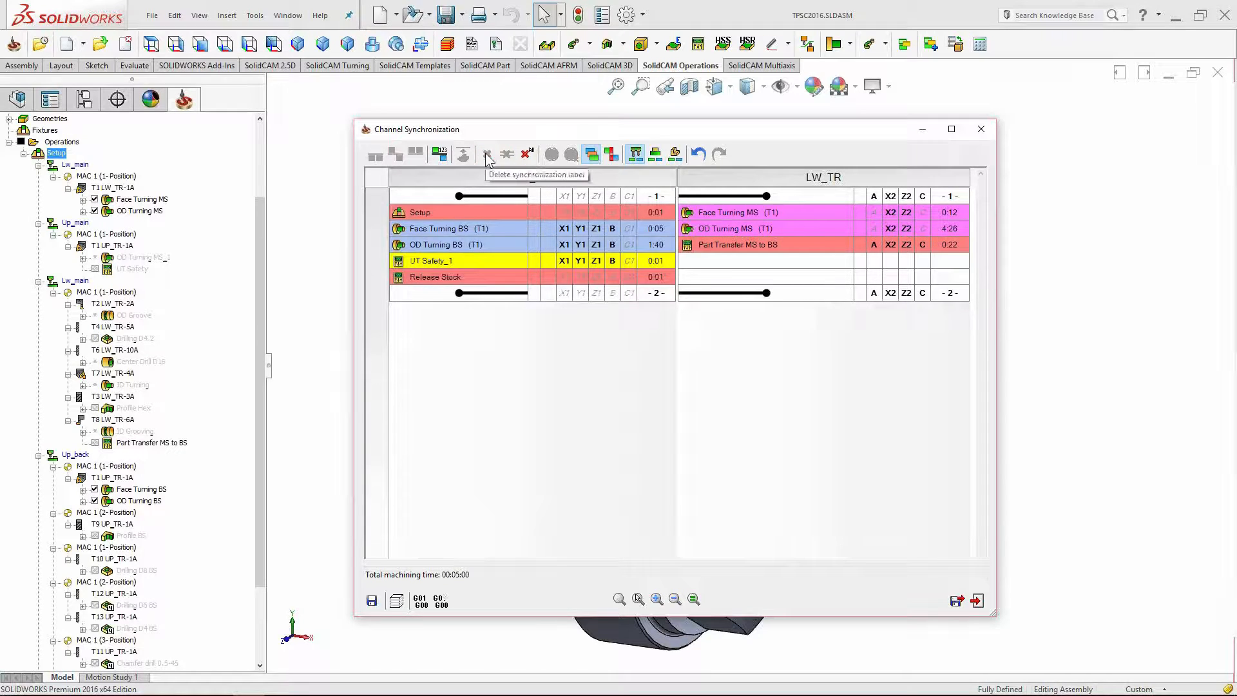
Synchronize Face Turning MS in LW_TR with Face Turning BS in UP_TR so both operations start together.
mouse_move(739, 215)
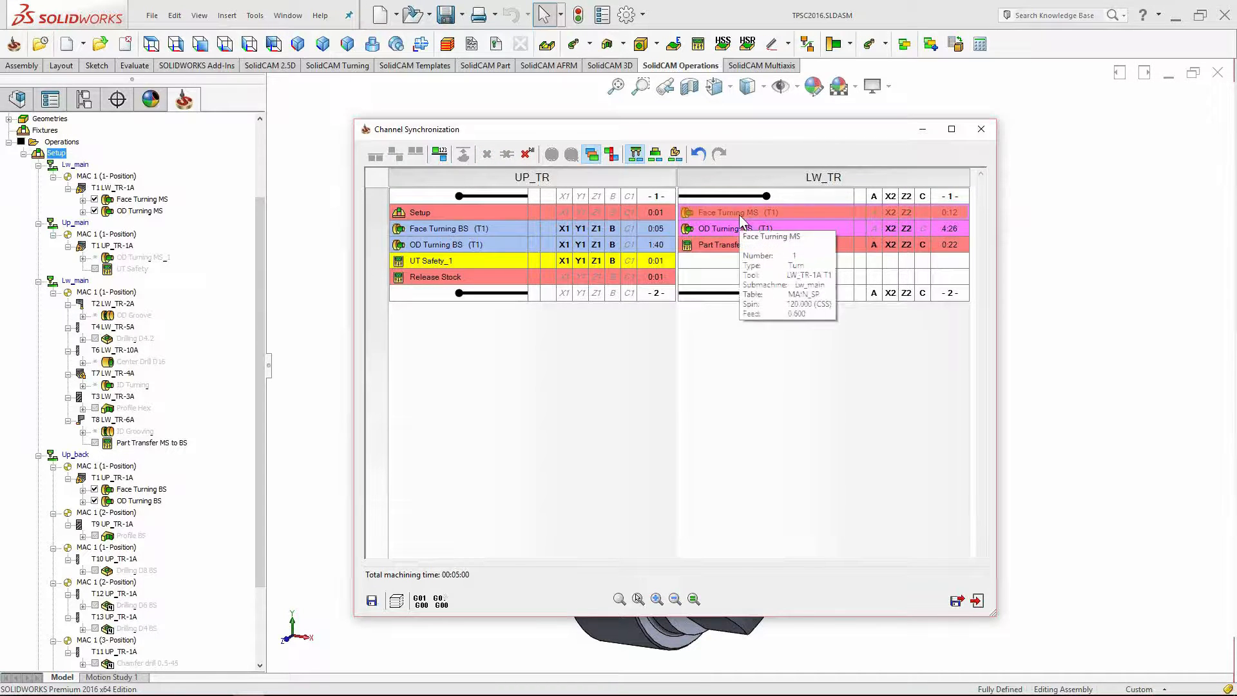
left_click(740, 214)
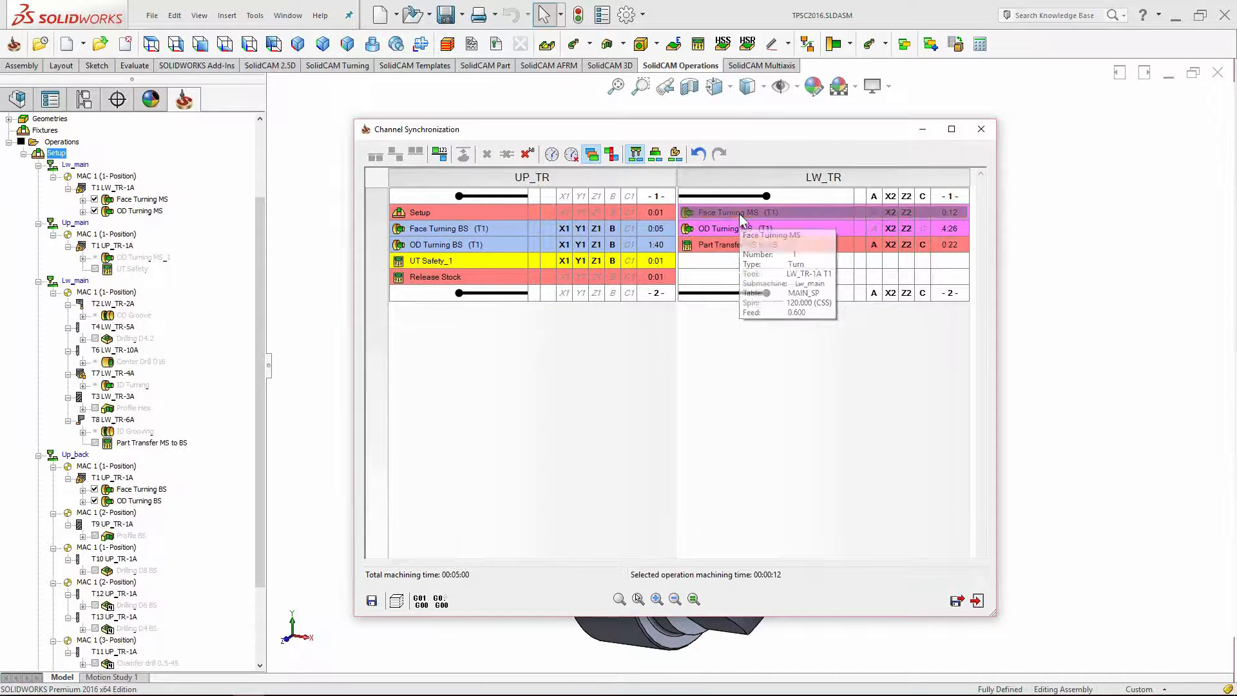
left_click(451, 228, "ctrl")
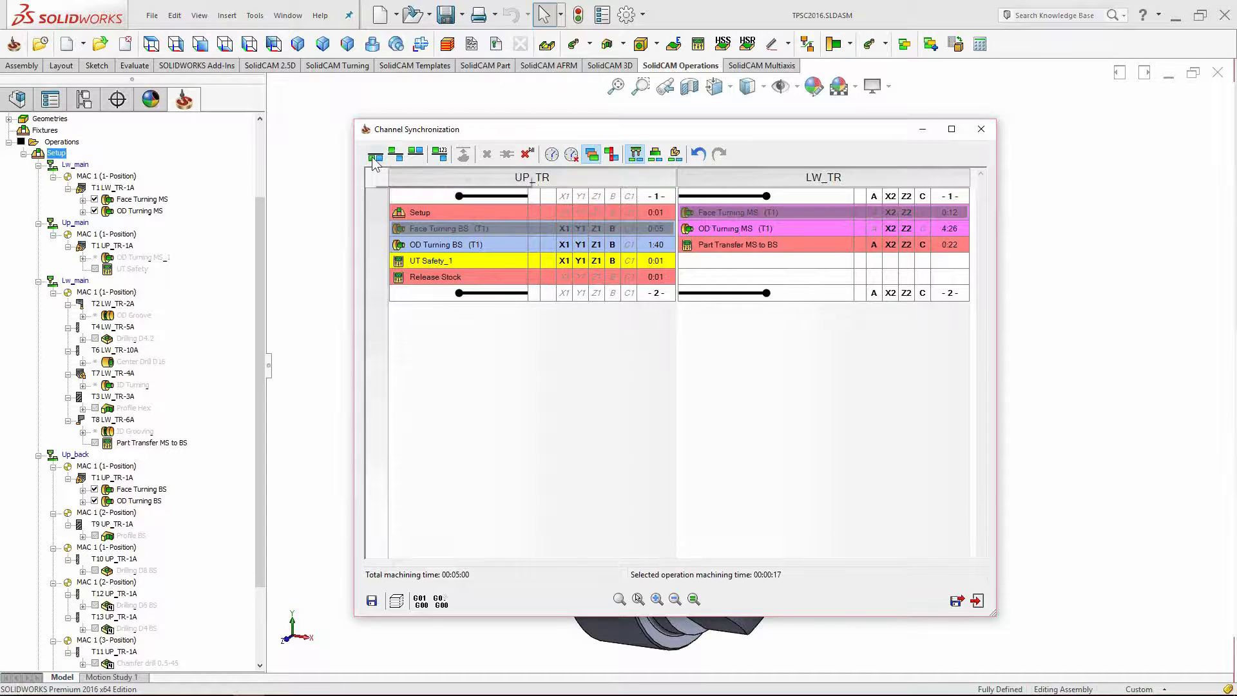
left_click(375, 156)
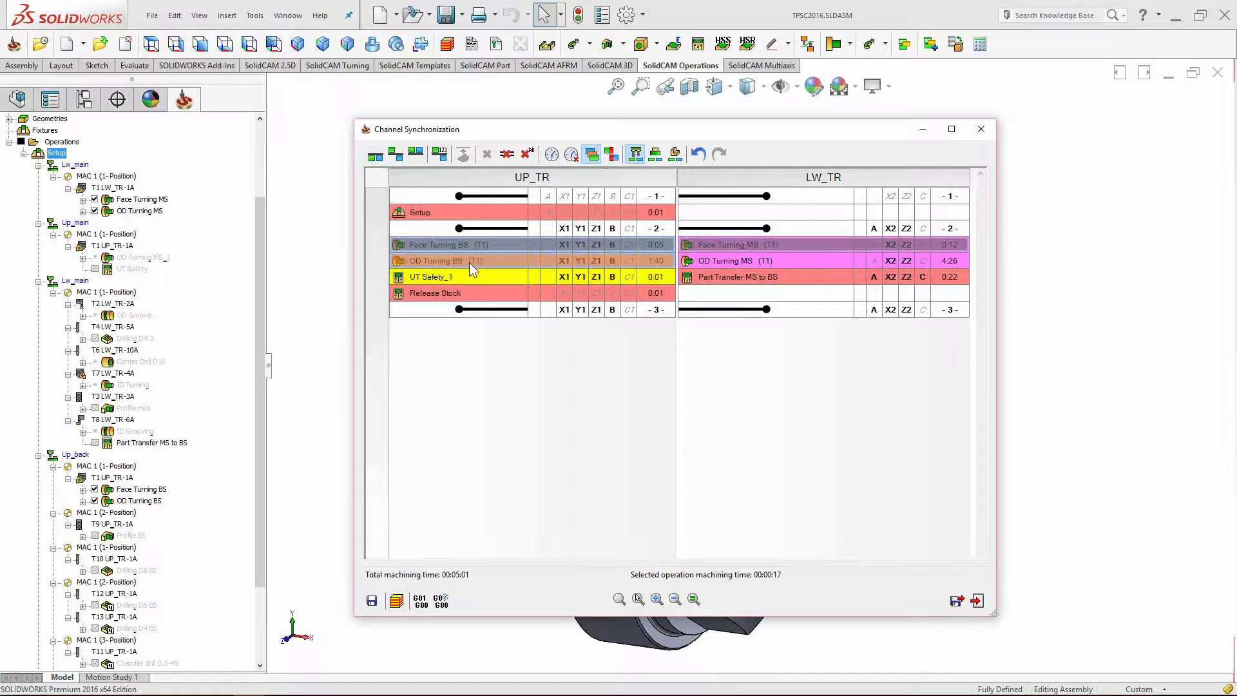
mouse_move(475, 276)
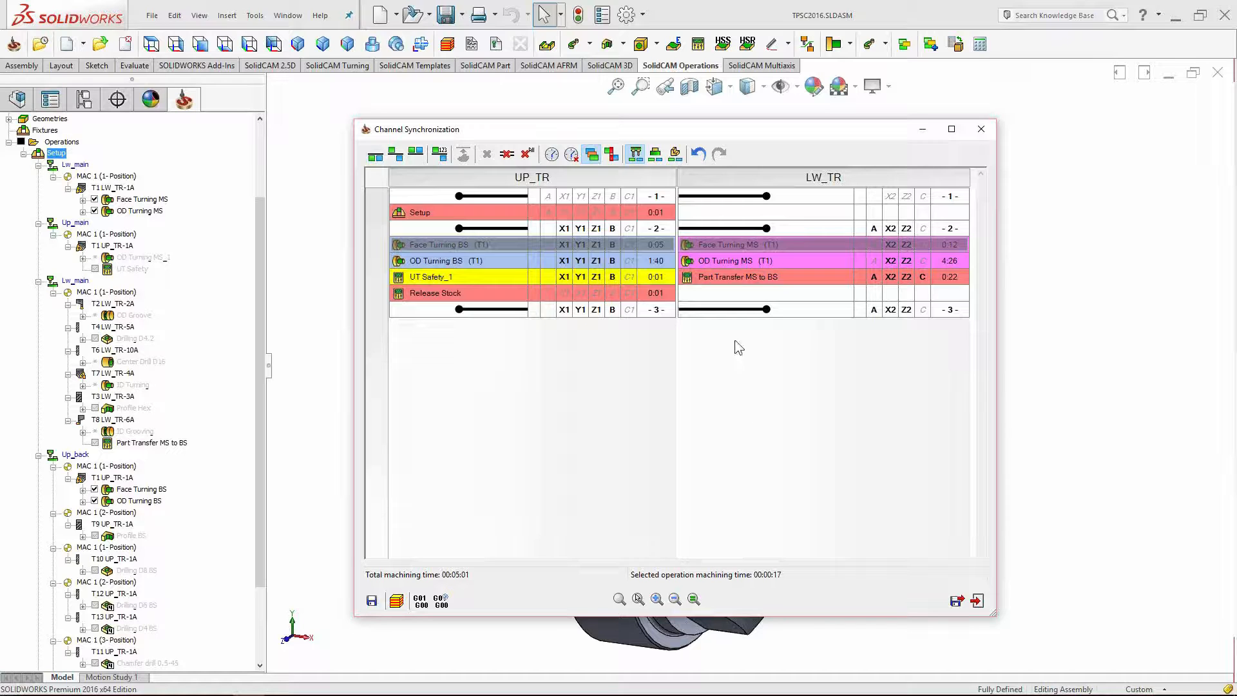
Synchronize the start of Part Transfer MS to BS with the end of Release Stock.
mouse_move(721, 276)
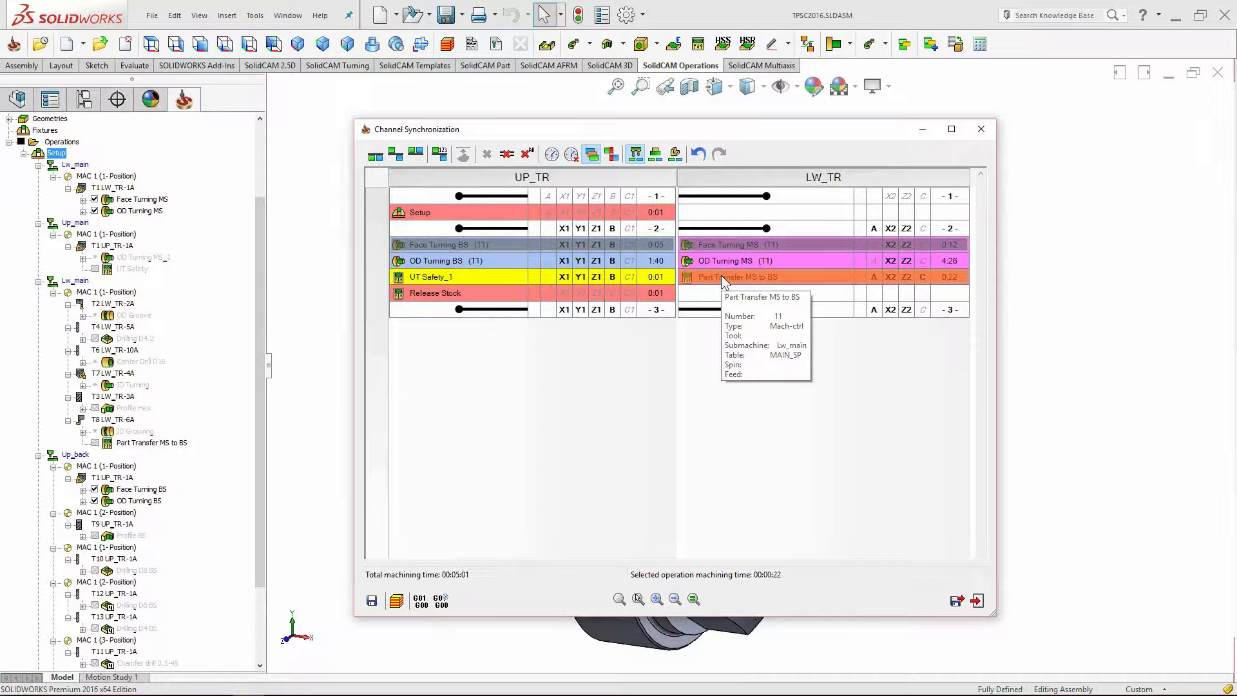
left_click(721, 276)
left_click(474, 293, "ctrl")
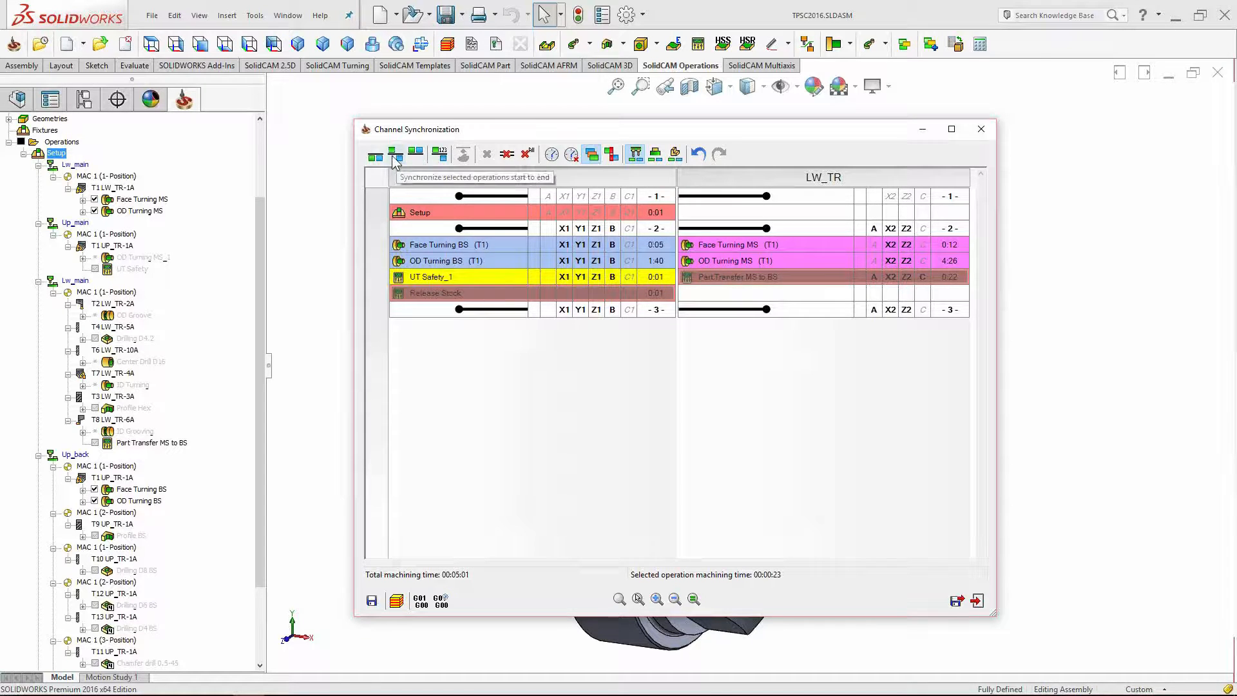
left_click(464, 156)
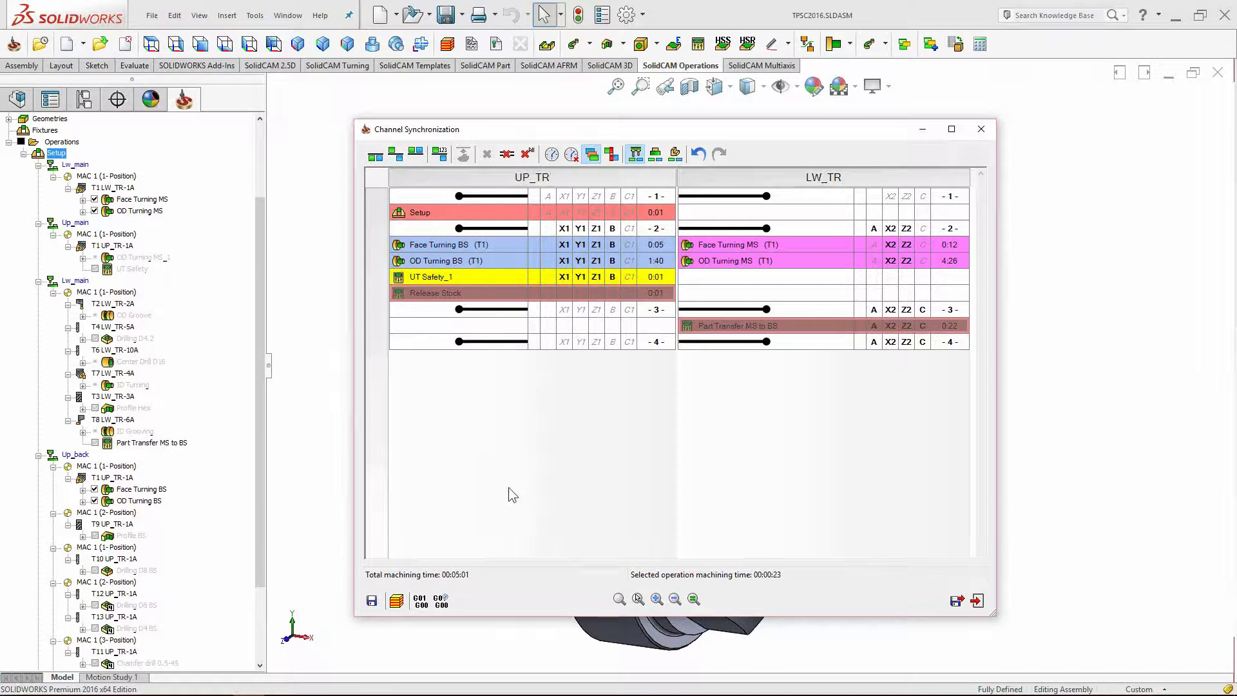
Examine how the turning operations, UT Safety_1, Release Stock and Part Transfer MS to BS are ordered across both channels.
left_click(565, 246)
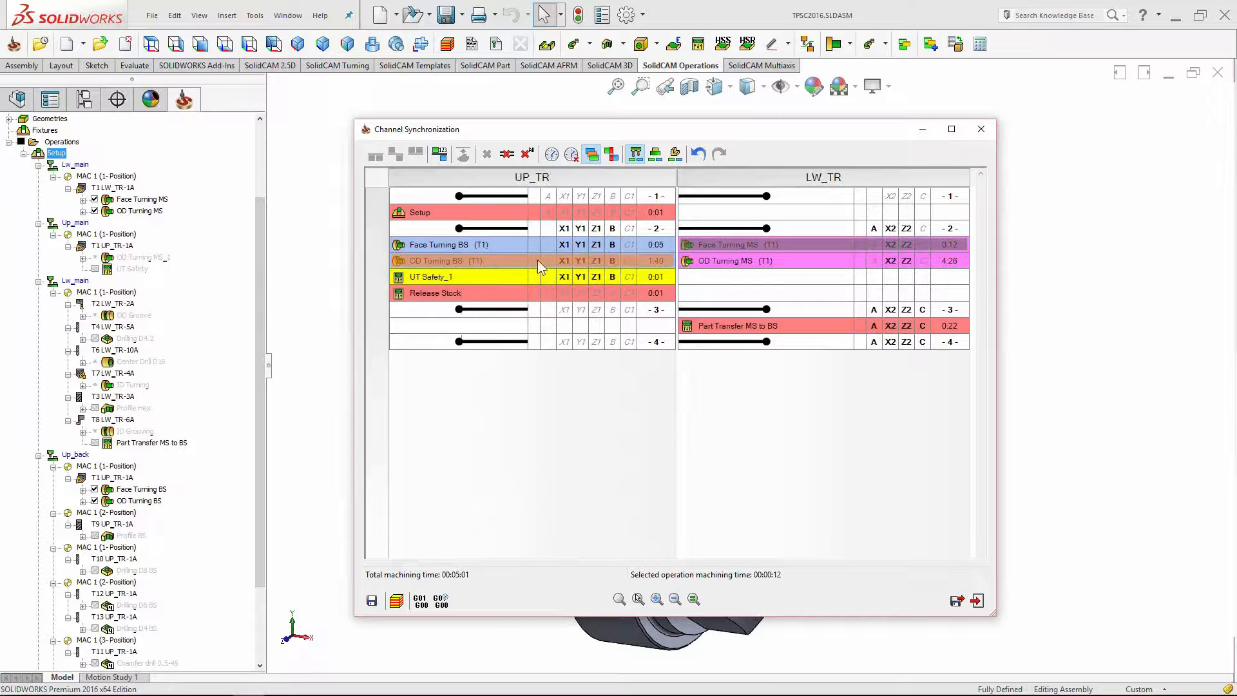
left_click(439, 281)
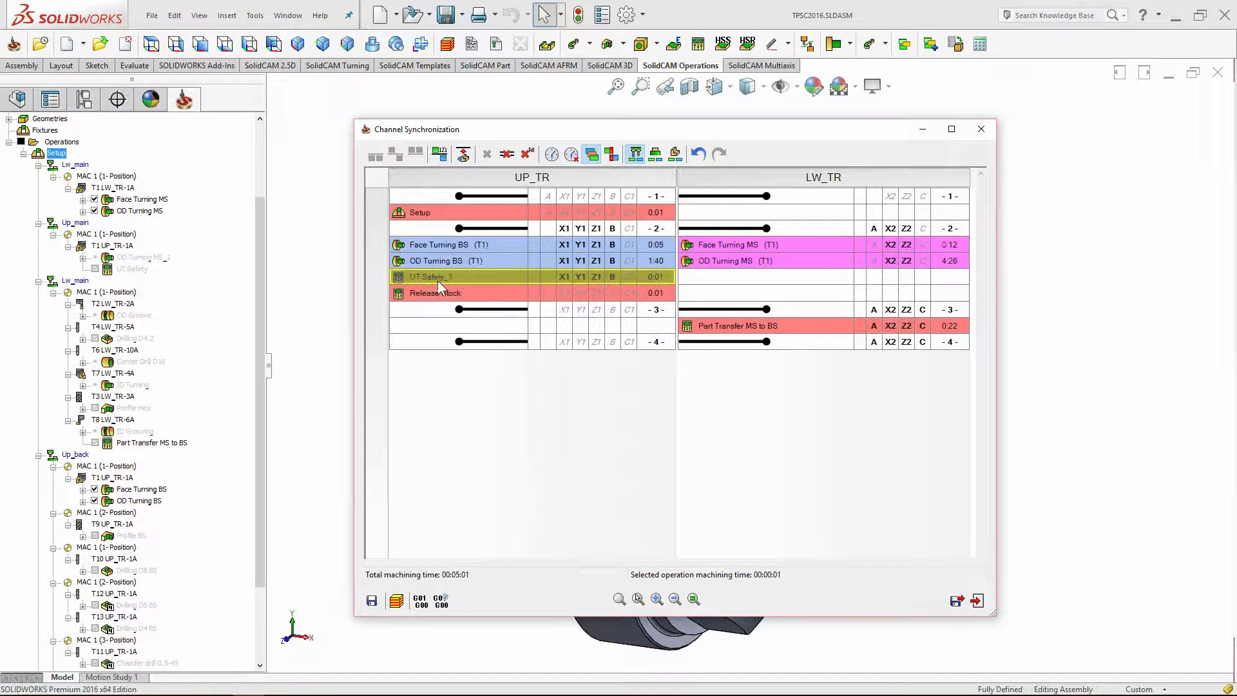
left_click(477, 295)
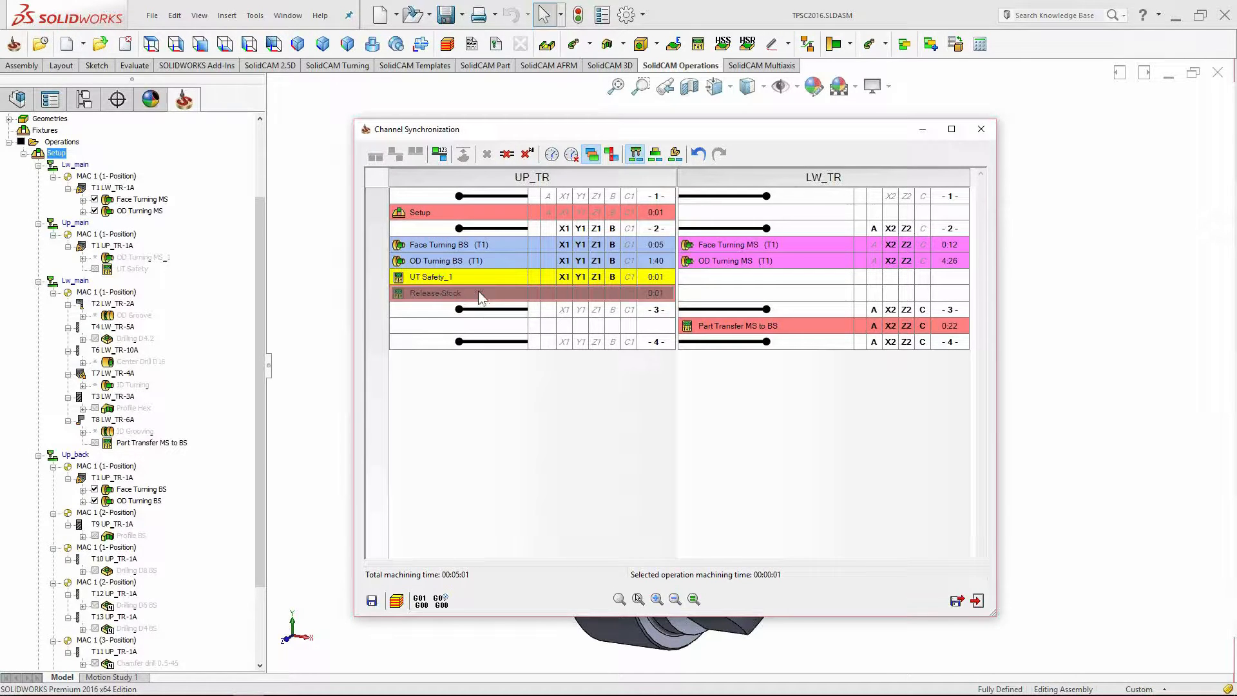
left_click(748, 326)
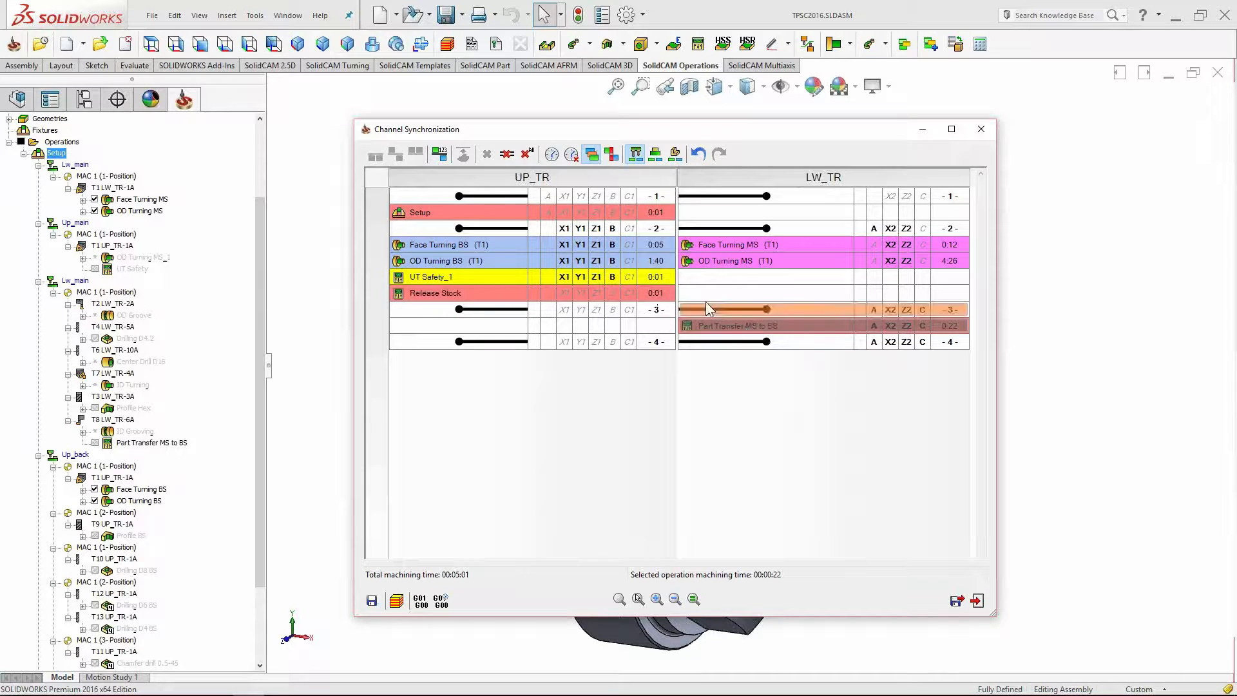
Open the simulation of the synchronized sequence and switch it to Machine Simulation.
left_click(614, 156)
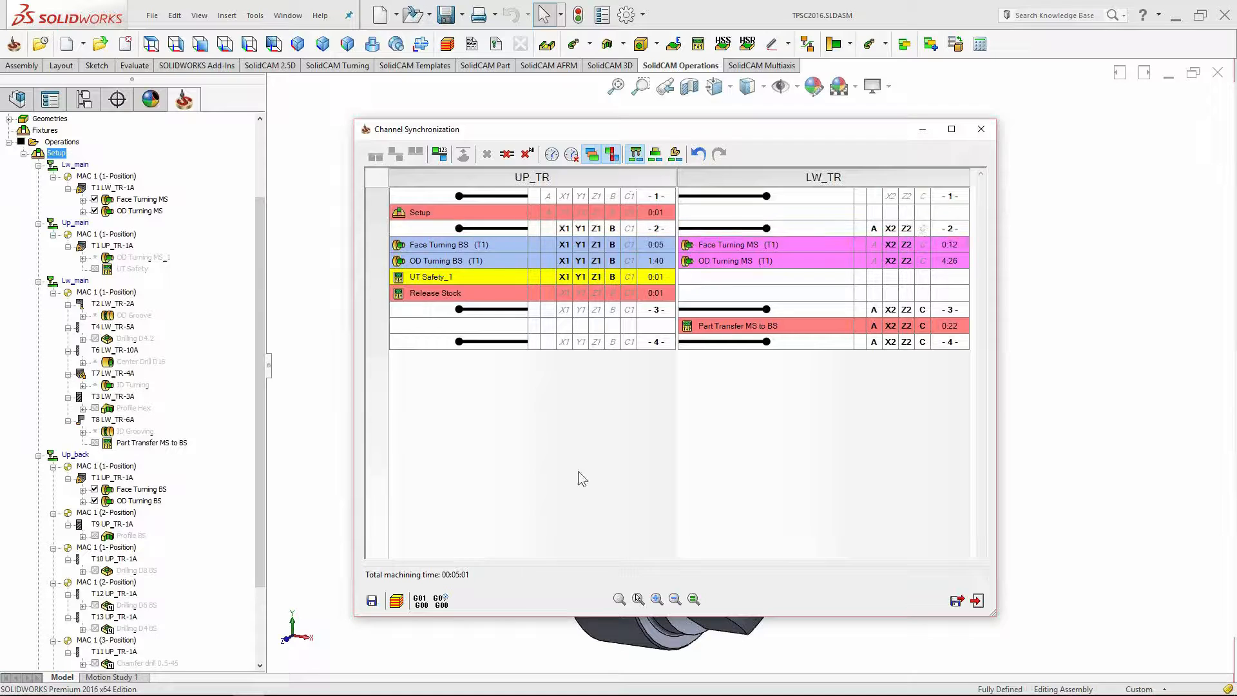
left_click(397, 601)
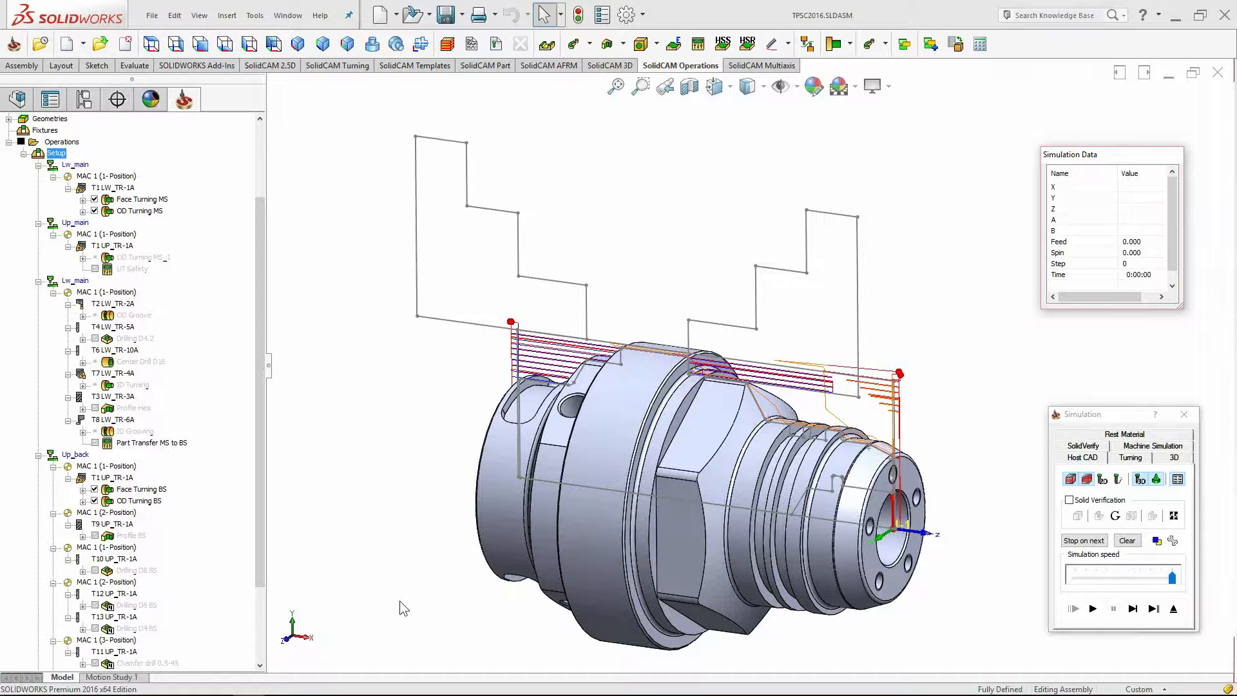
left_click_drag(1102, 416, 1100, 406)
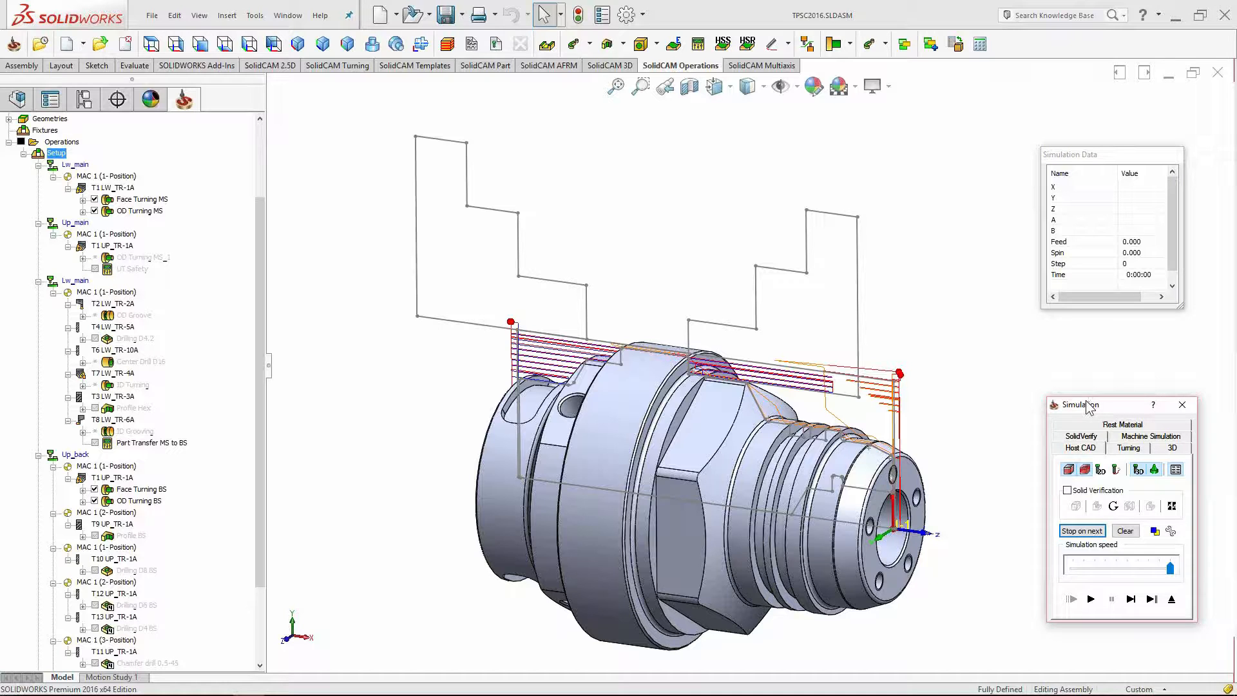
left_click(1140, 437)
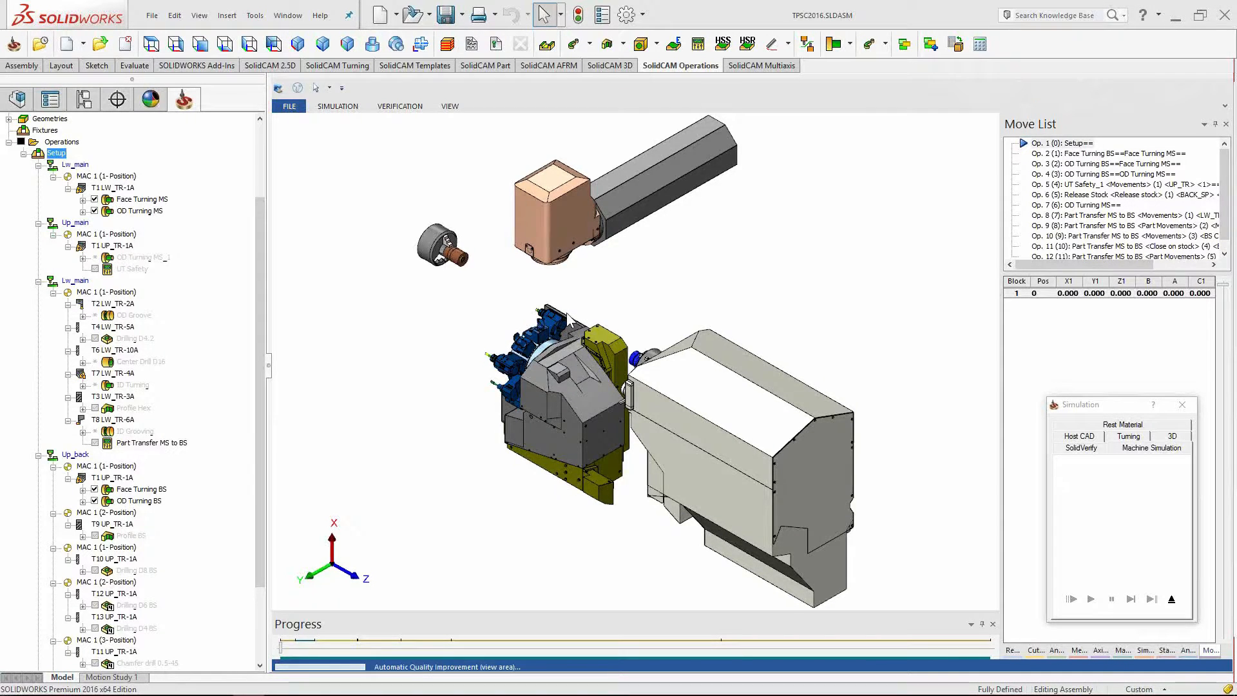
Examine the workpieces held in the main and back spindles in a front view of the machine.
key("ctrl+1")
scroll(525, 330, "up", 2)
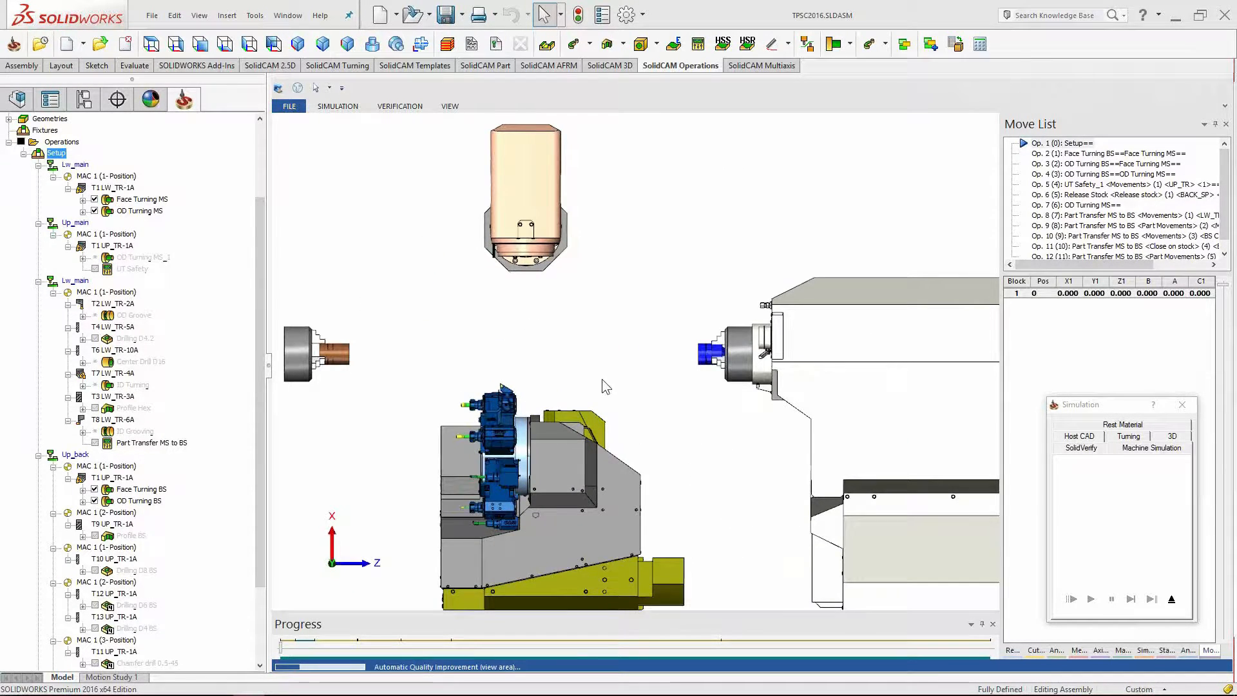
middle_click_drag(605, 379, 647, 390, "ctrl")
scroll(647, 391, "up", 1)
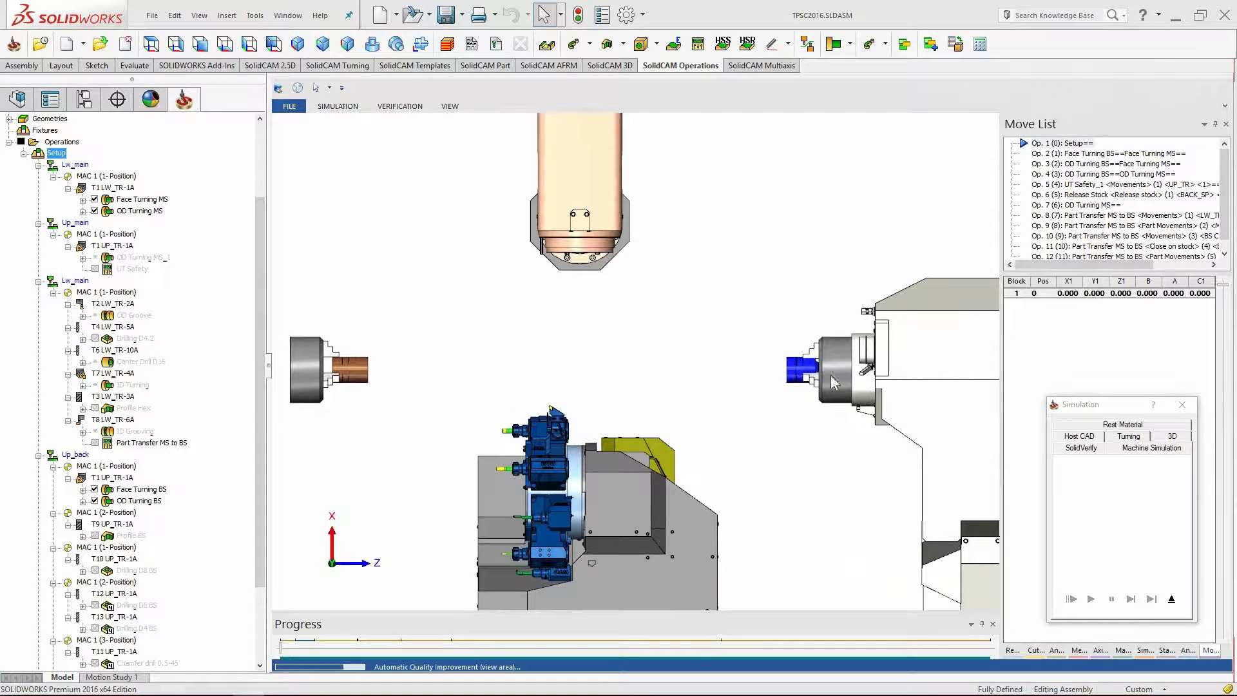
scroll(831, 382, "up", 3)
scroll(802, 377, "down", 1)
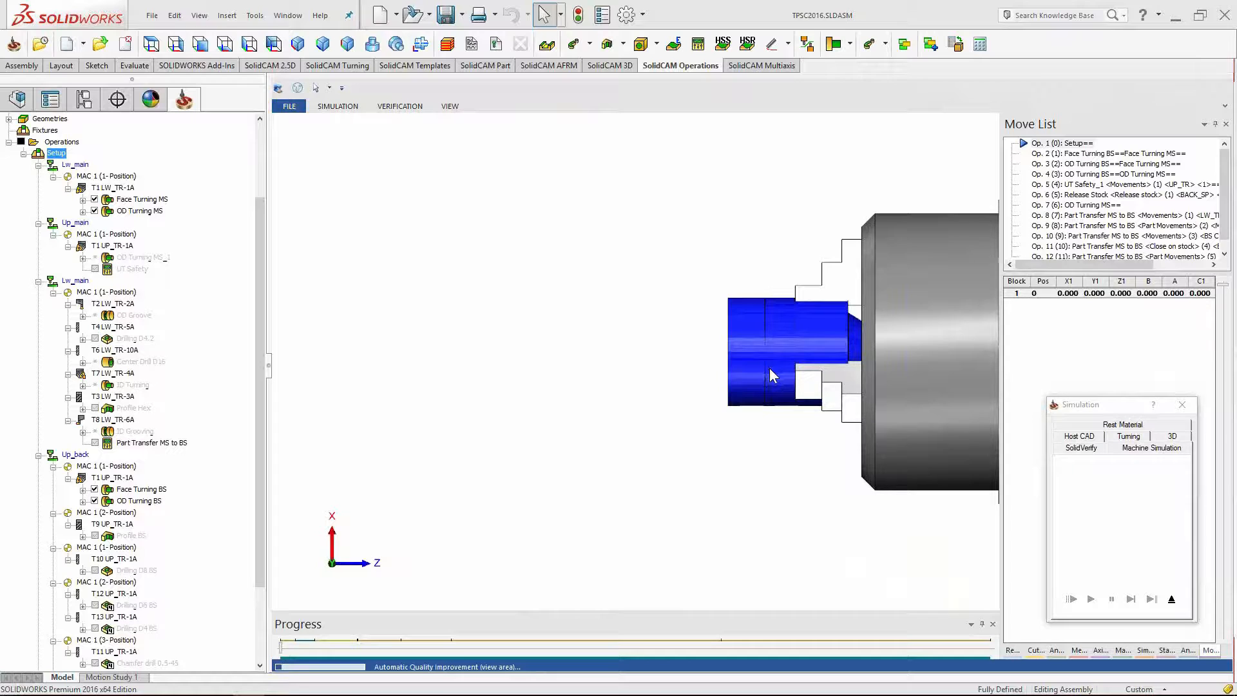
scroll(760, 366, "down", 4)
scroll(757, 372, "up", 1)
middle_click_drag(757, 372, 761, 376)
scroll(761, 376, "down", 1)
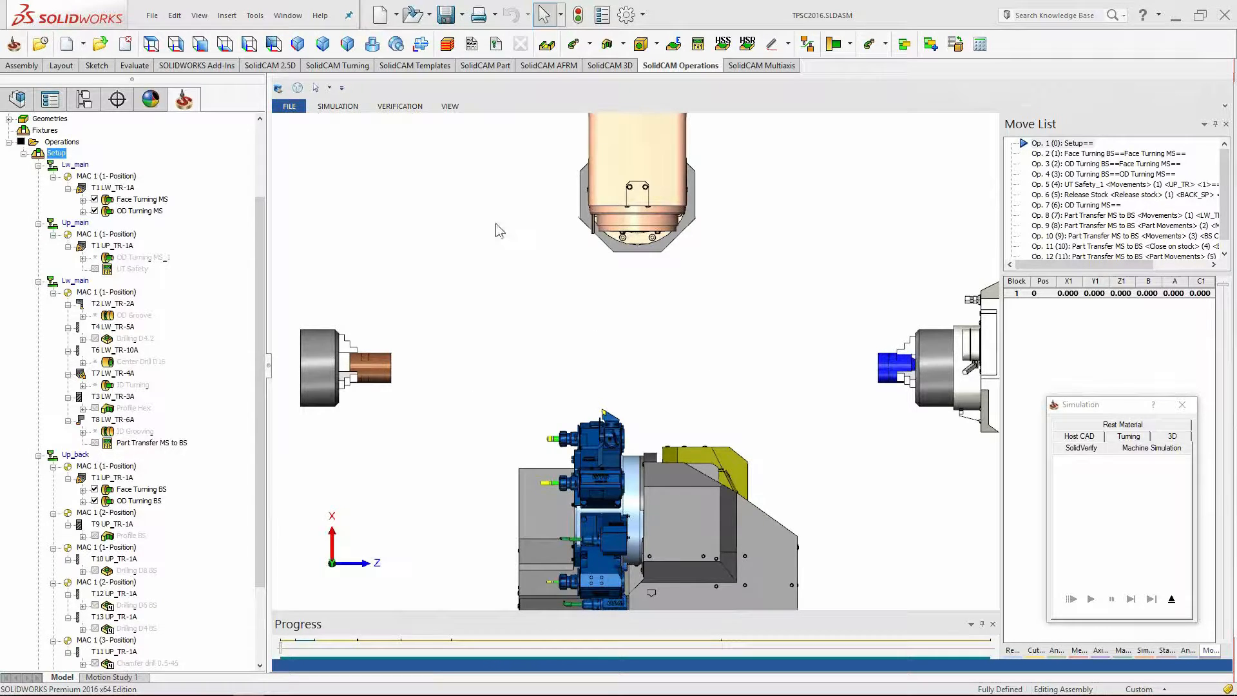
Disable the stop on operation change and run the machine simulation of the synchronized sequence.
left_click(1052, 294)
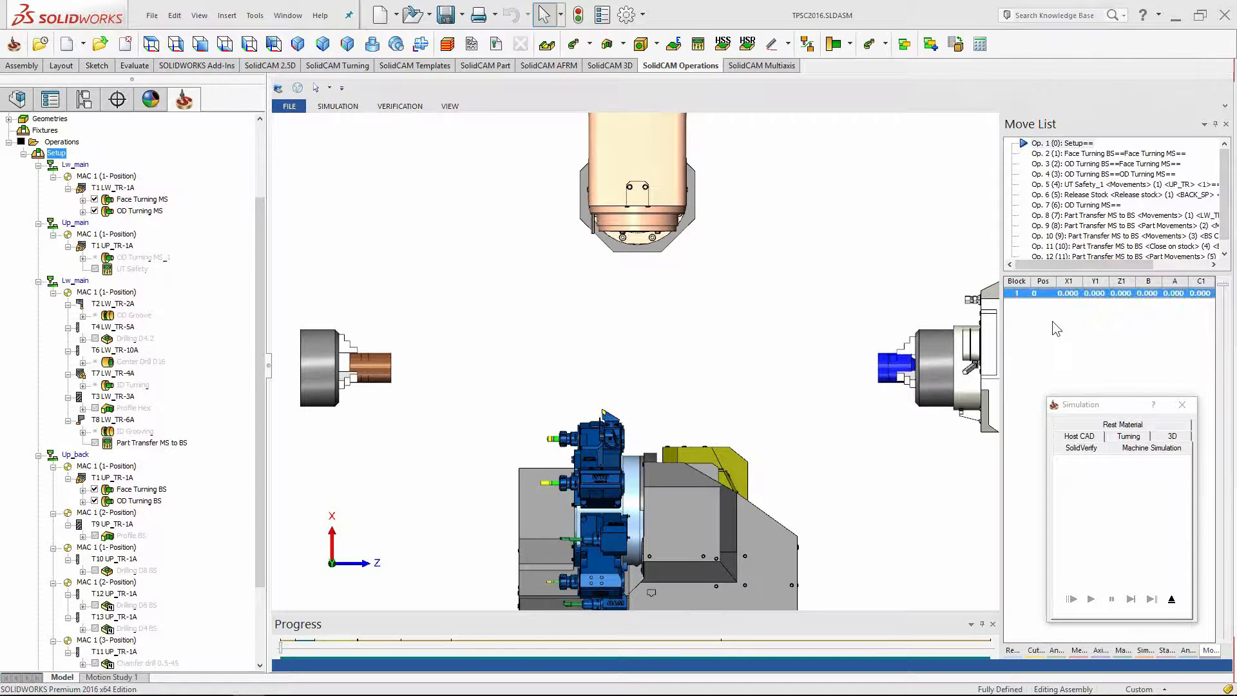
left_click(1124, 651)
left_click(1146, 651)
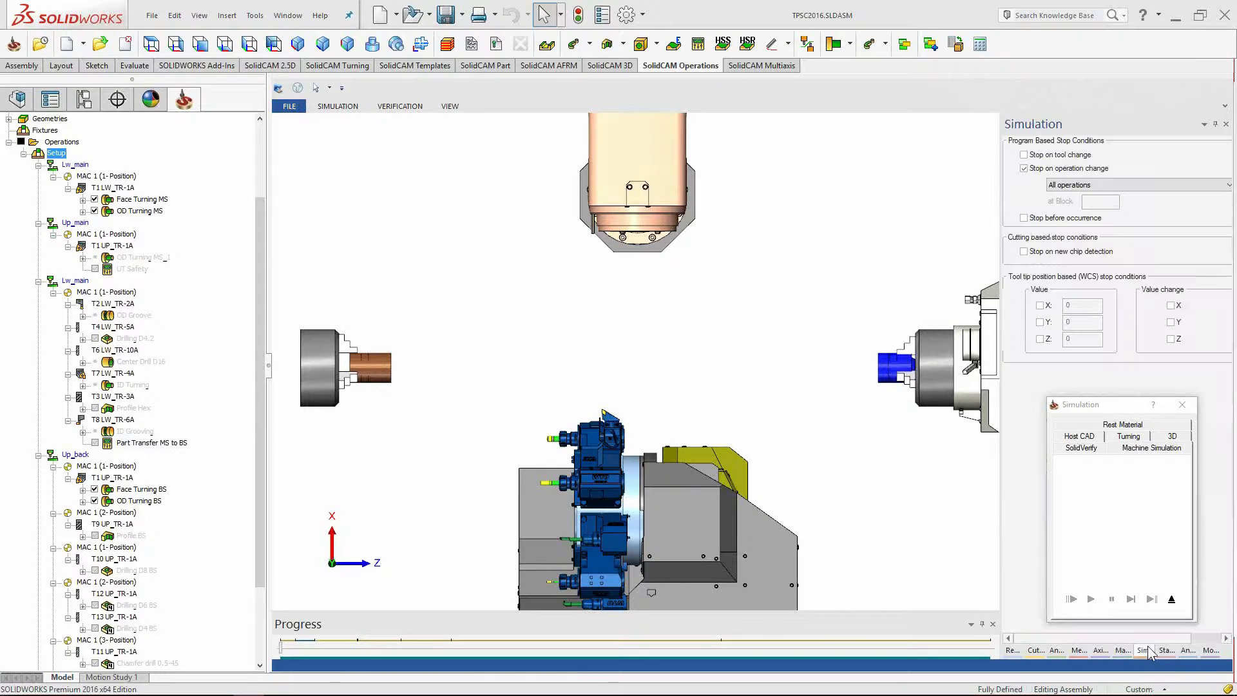
left_click(1024, 168)
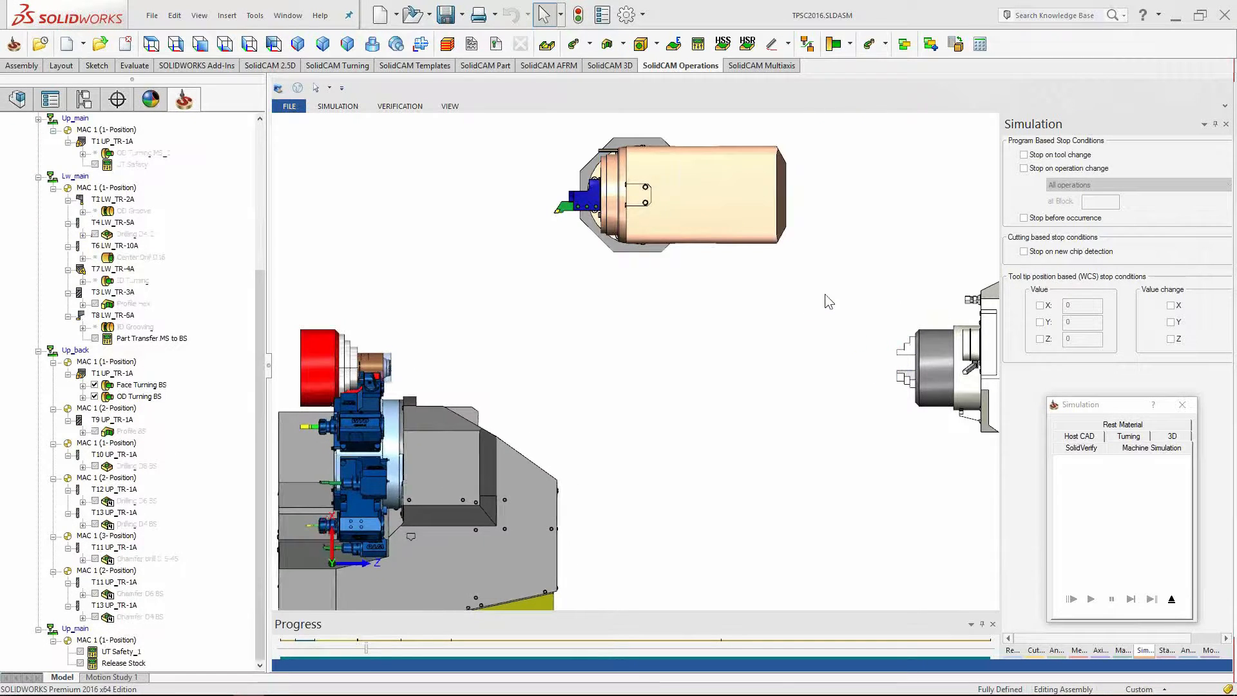
Exit the machine simulation, then save and close the channel synchronization.
left_click(1172, 600)
left_click(332, 108)
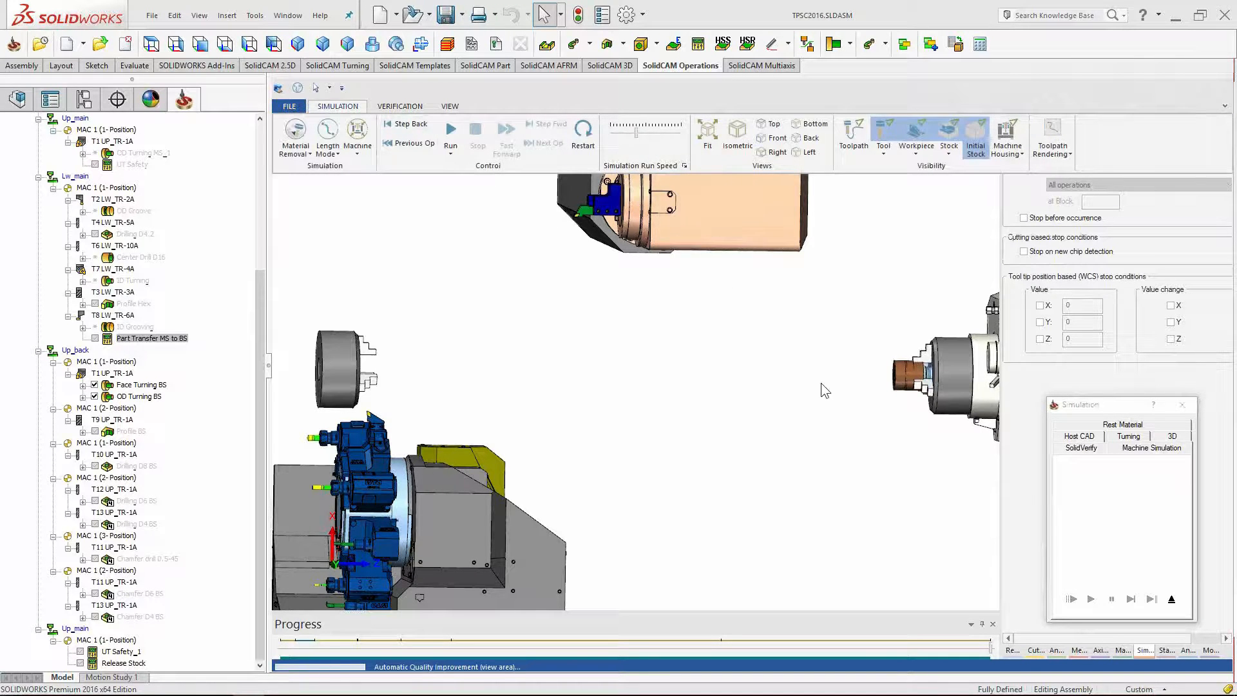
left_click(787, 409)
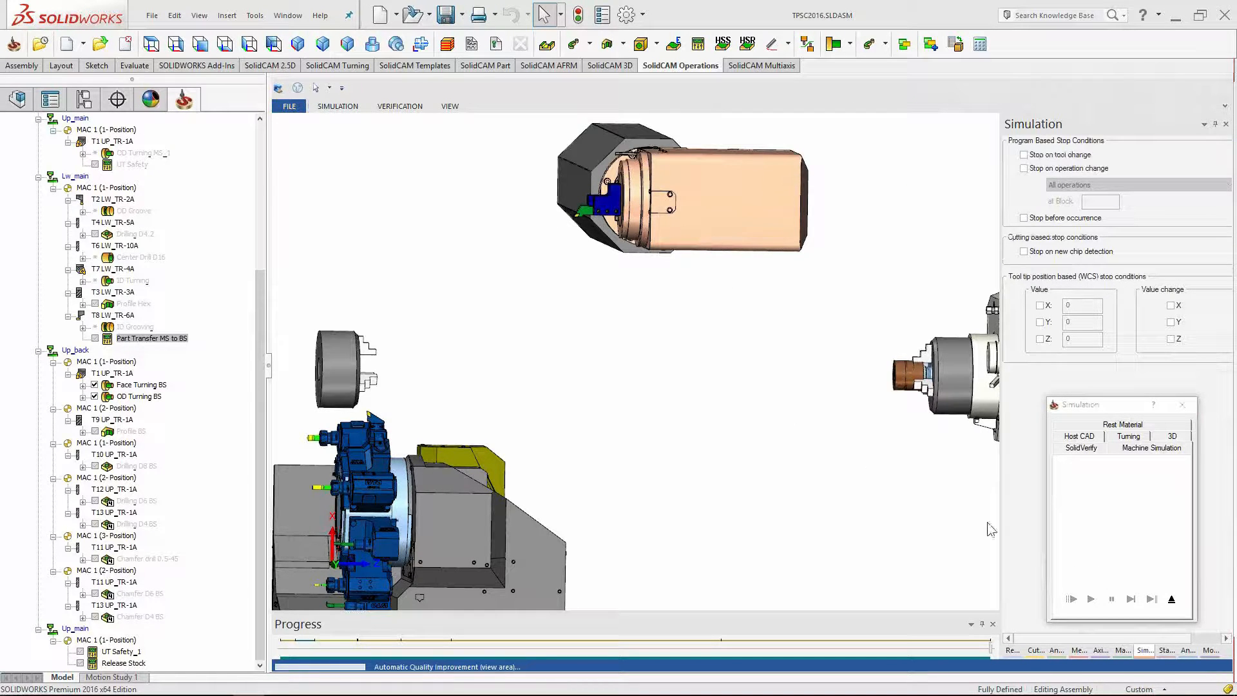
left_click(1173, 601)
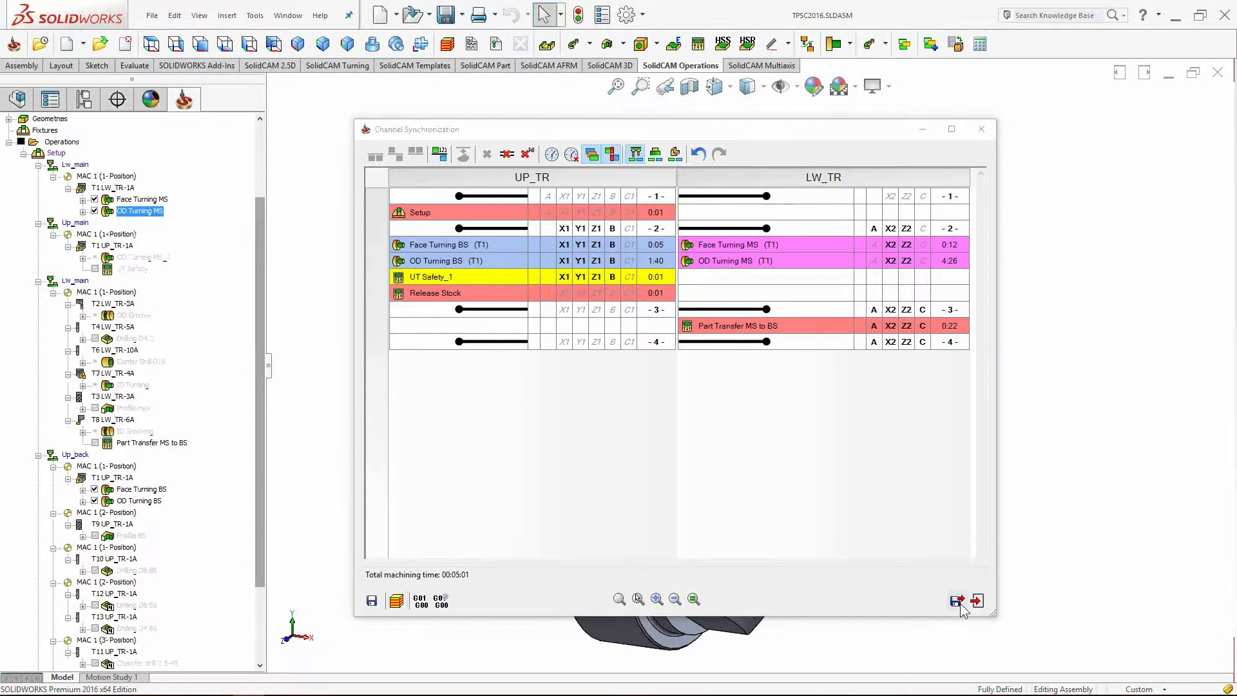
left_click(958, 601)
Uncheck OD Turning MS and Face Turning MS in the operation tree to hide their toolpaths.
left_click(94, 212)
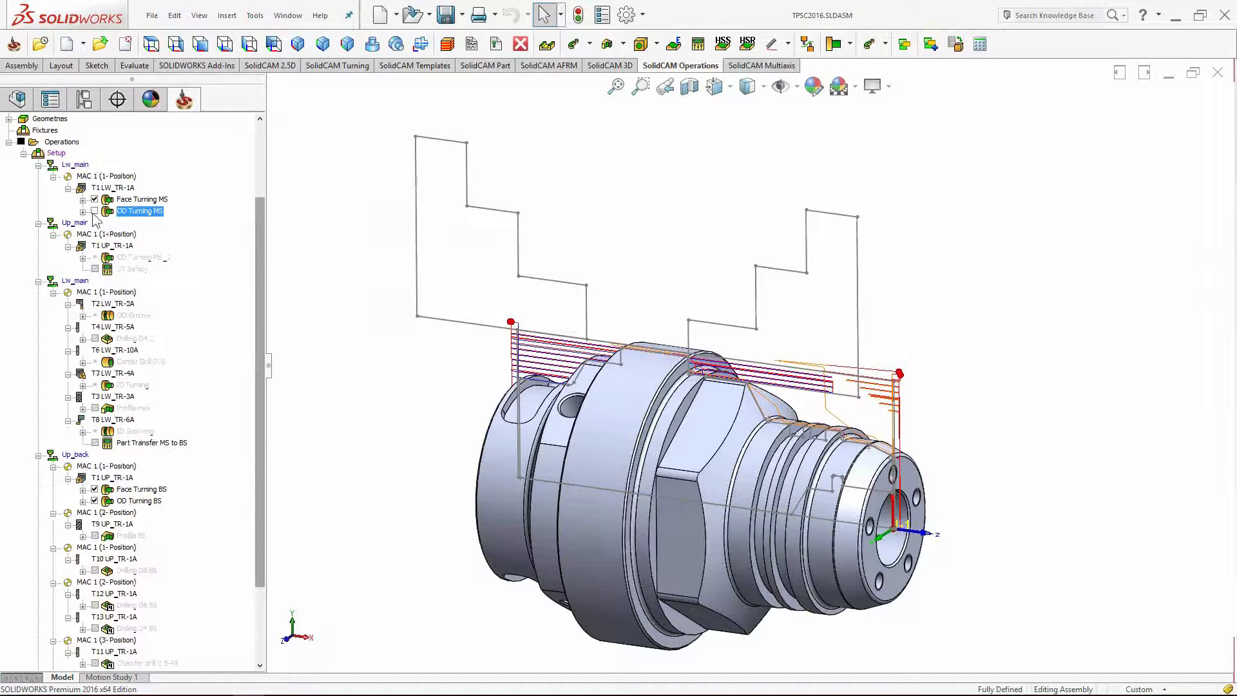
left_click(95, 200)
scroll(259, 216, "up", 3)
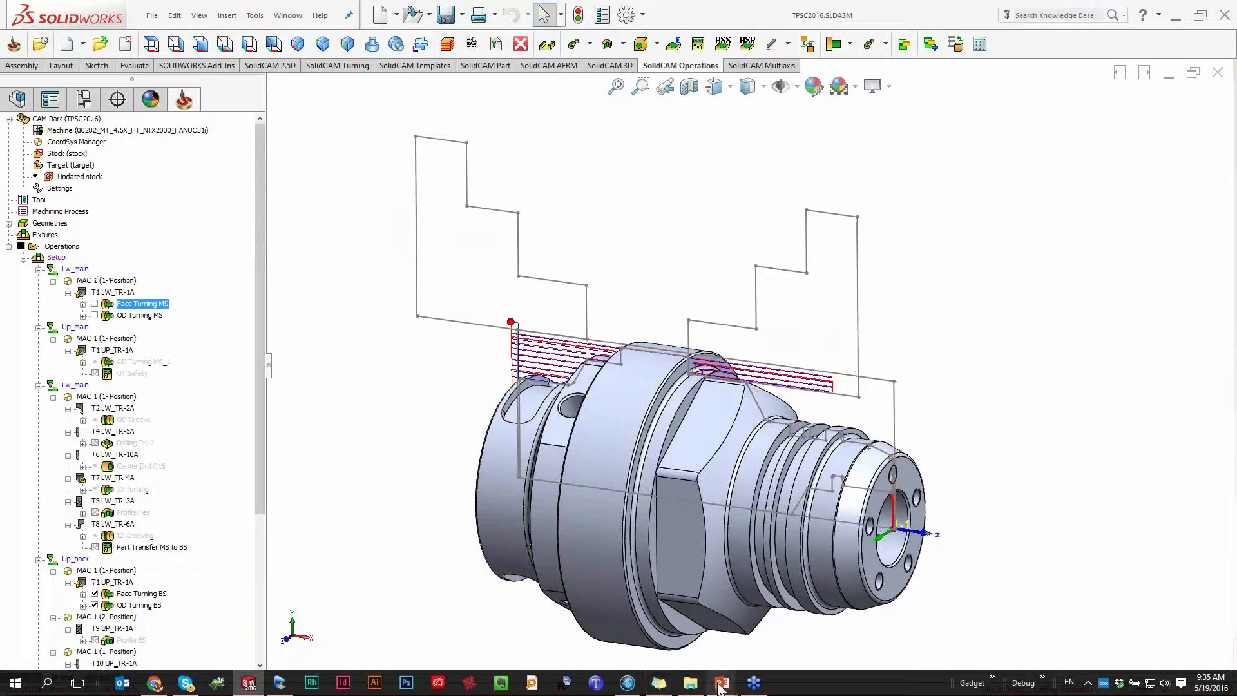
Switch to the presentation and advance to the slide with the step-by-step Channel Synchronization procedure.
mouse_move(723, 683)
left_click(775, 651)
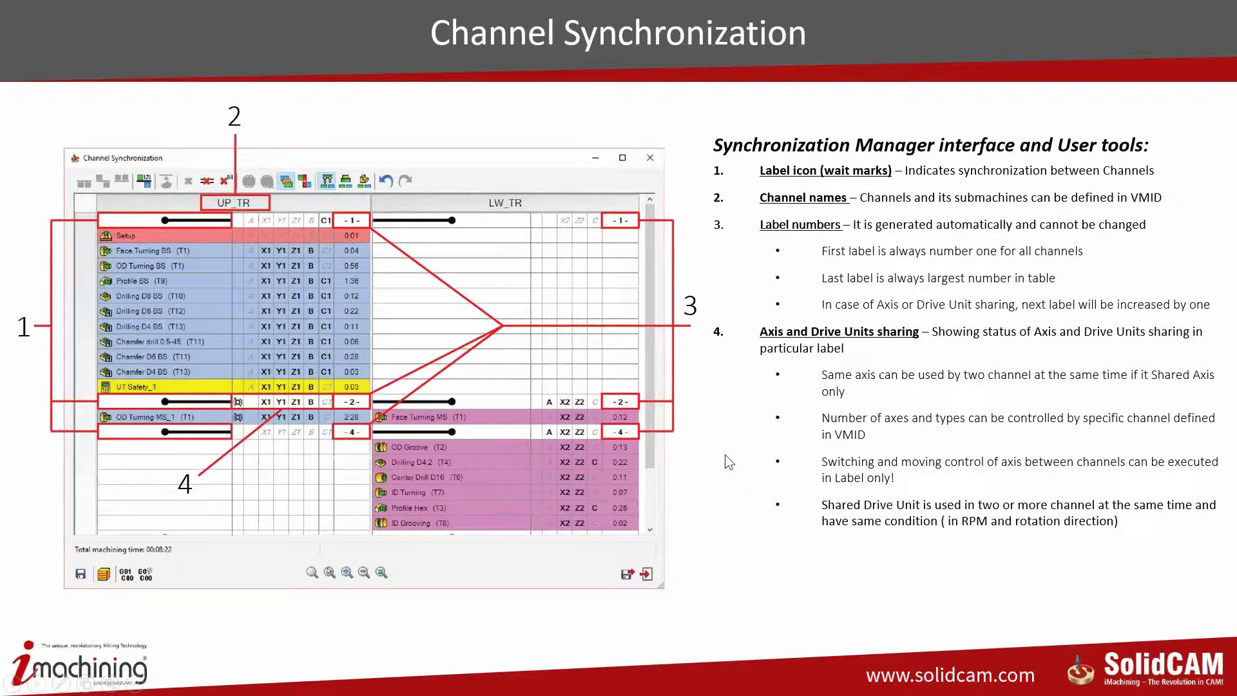
key("Right")
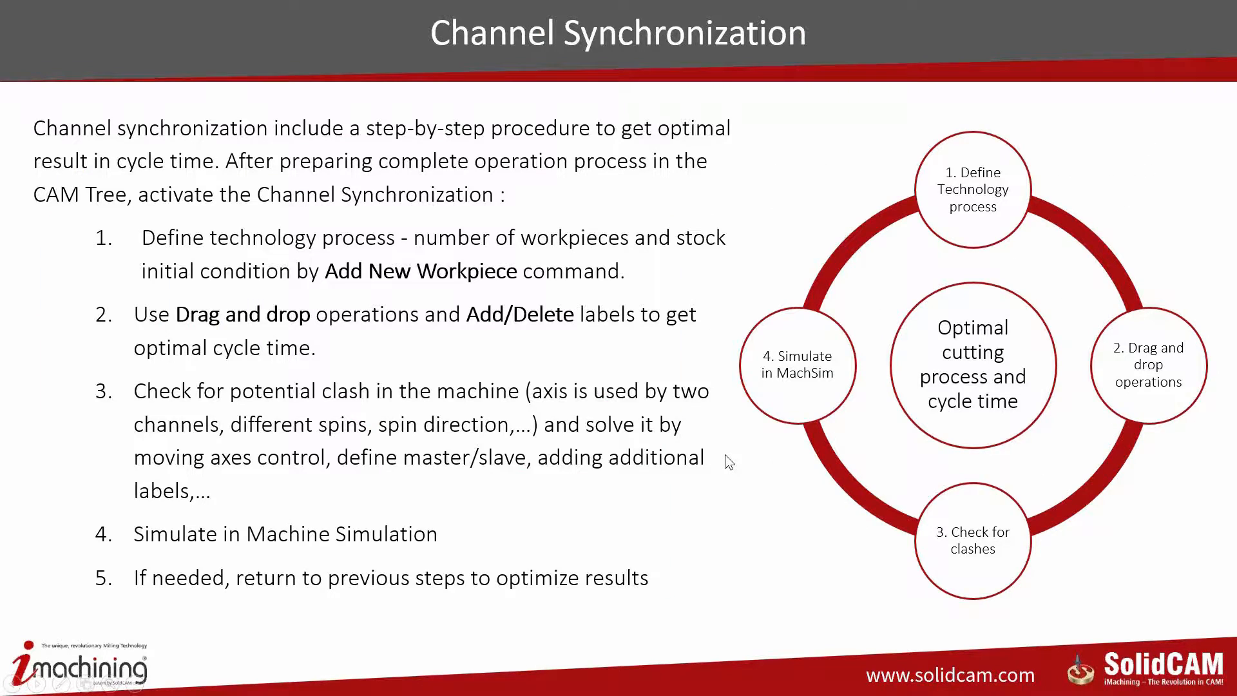
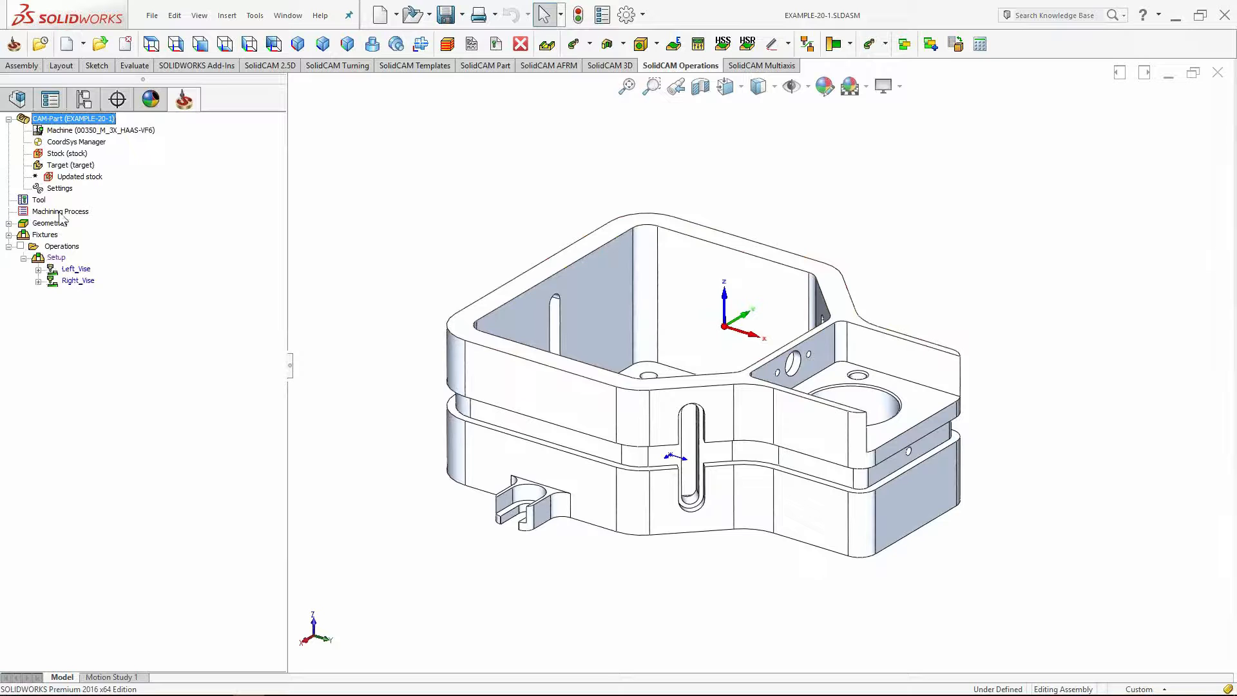
Activate the stock configuration of EXAMPLE-20-1 and inspect the assembly on its fixture.
left_click(84, 100)
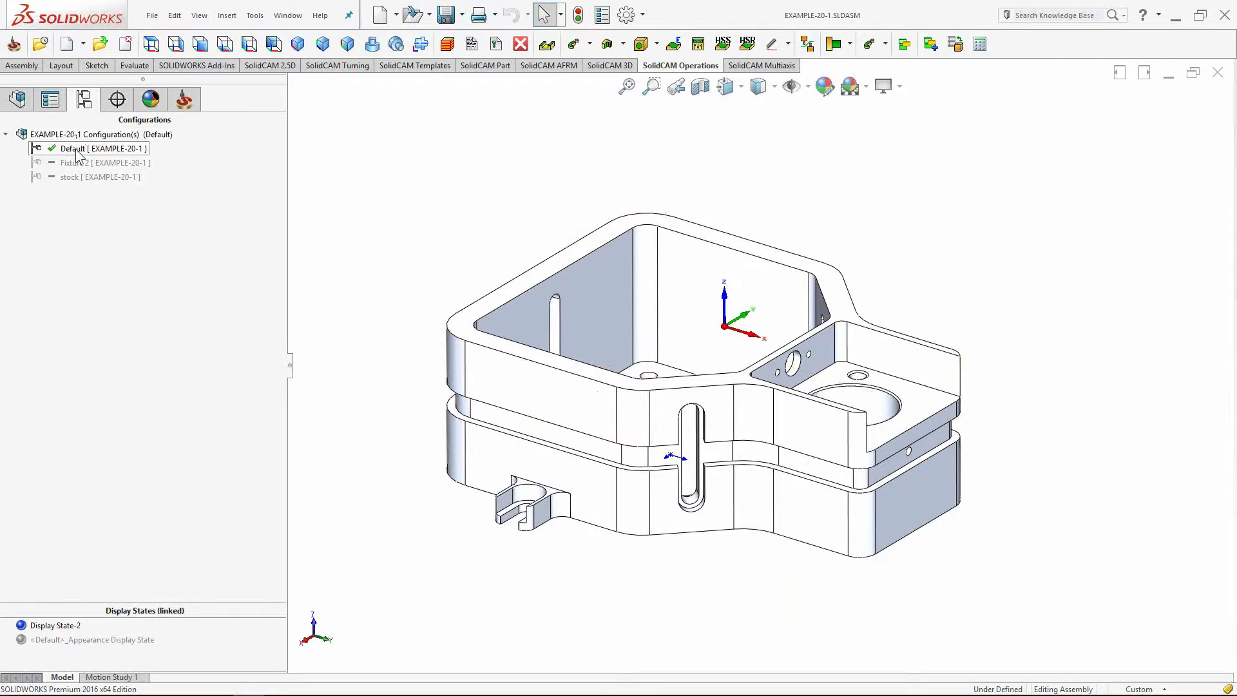
double_click(82, 178)
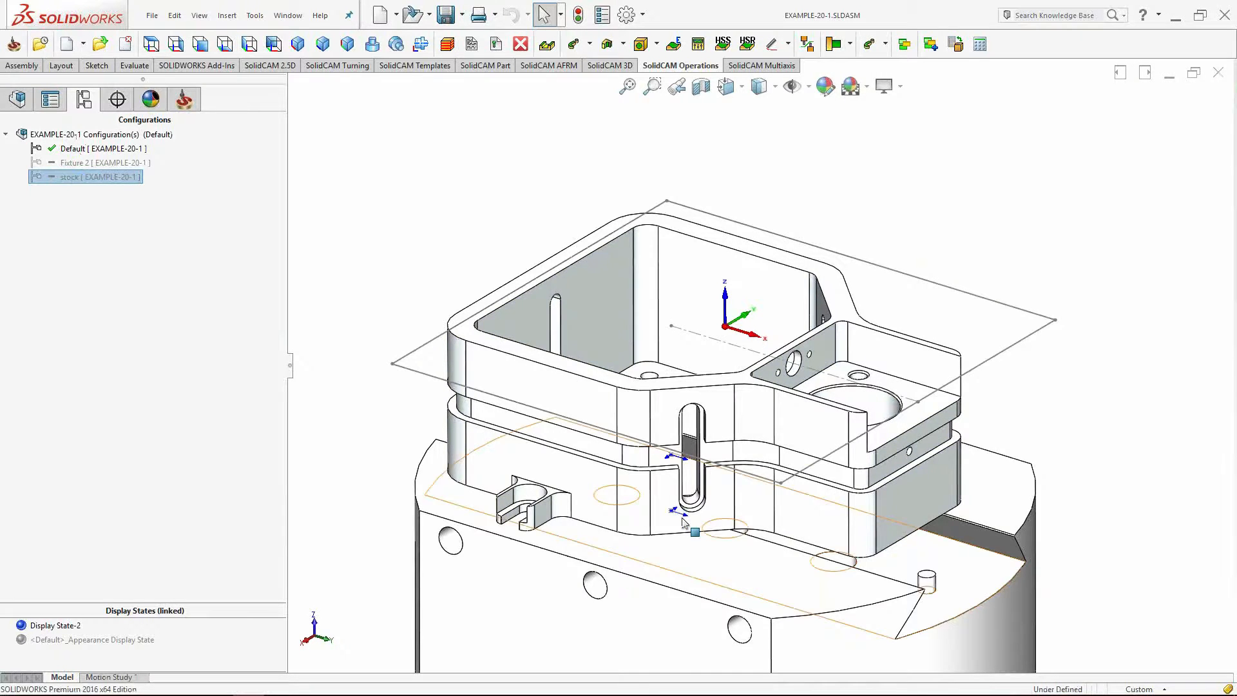
middle_click_drag(693, 530, 664, 535)
scroll(801, 504, "up", 1)
middle_click(803, 504)
mouse_move(803, 503)
middle_mouse_down()
mouse_move(774, 497)
mouse_move(776, 526)
mouse_move(790, 509)
middle_mouse_up()
Activate the Fixture 2 configuration, inspect the assembly, and return to the Default configuration.
double_click(99, 163)
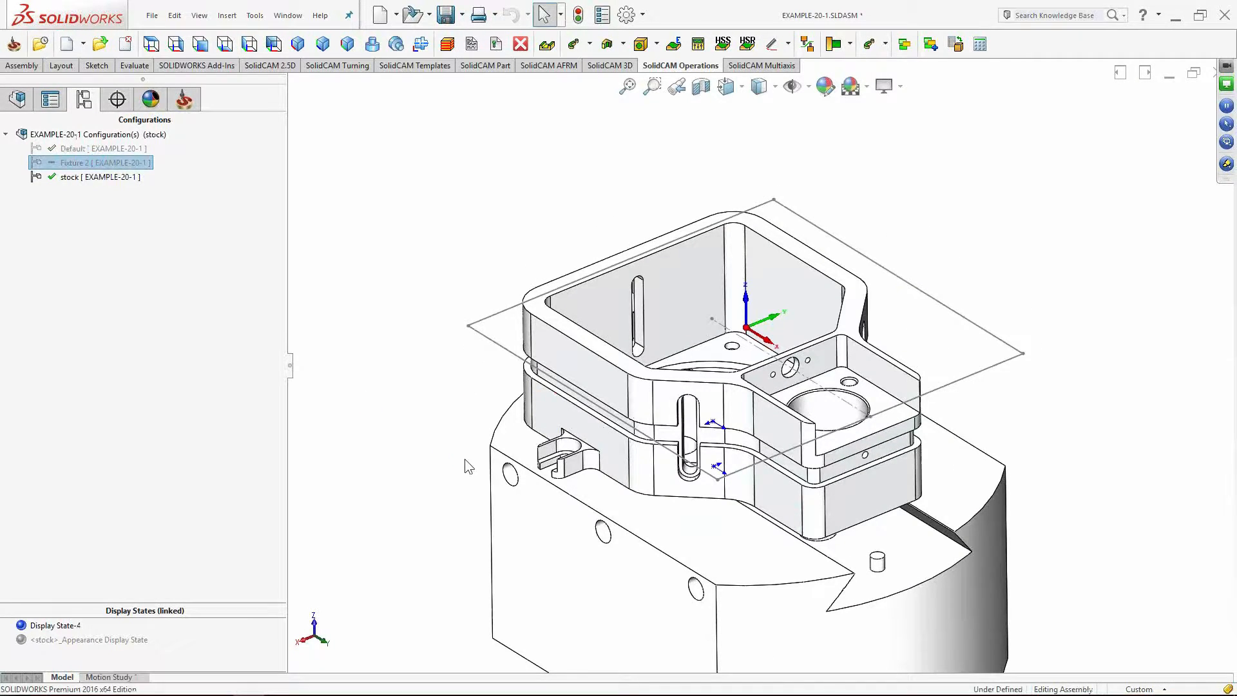
middle_click_drag(662, 525, 917, 400)
double_click(99, 148)
middle_click_drag(736, 279, 716, 462)
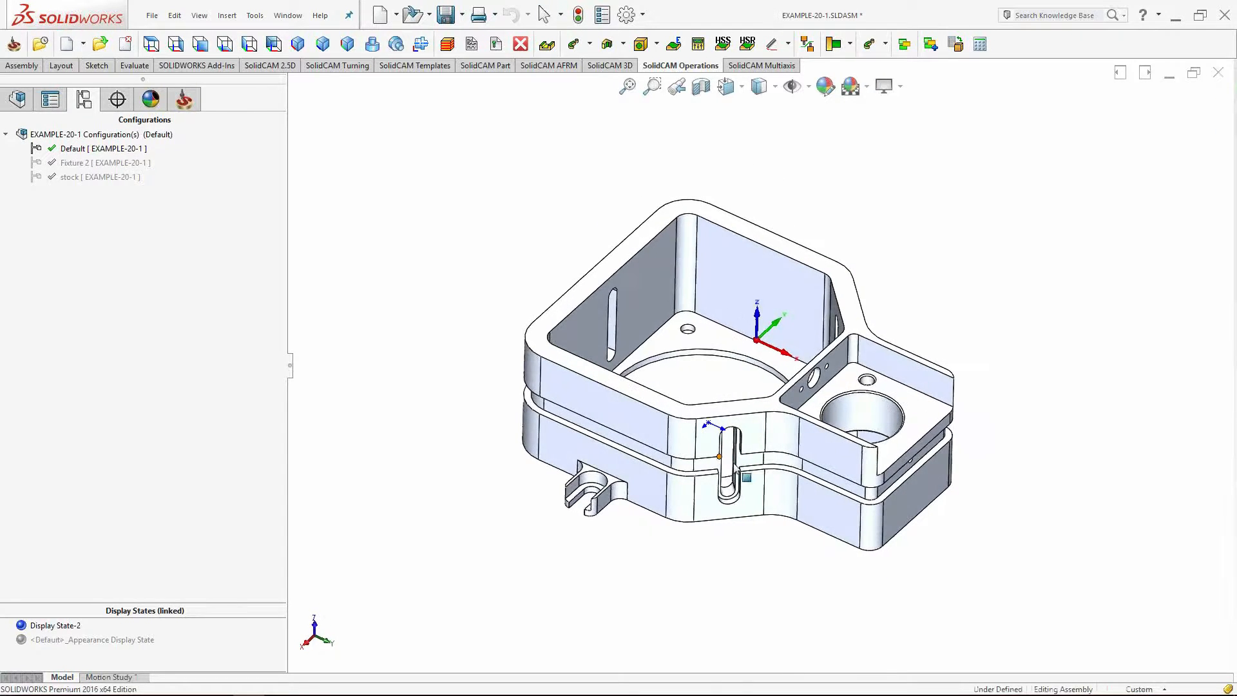
Expand Left_Vise in the CAM tree and show, then hide, the iMachining Pre-Drilling, Rough, Rough Pocket and Finish Pocket toolpaths.
left_click(188, 102)
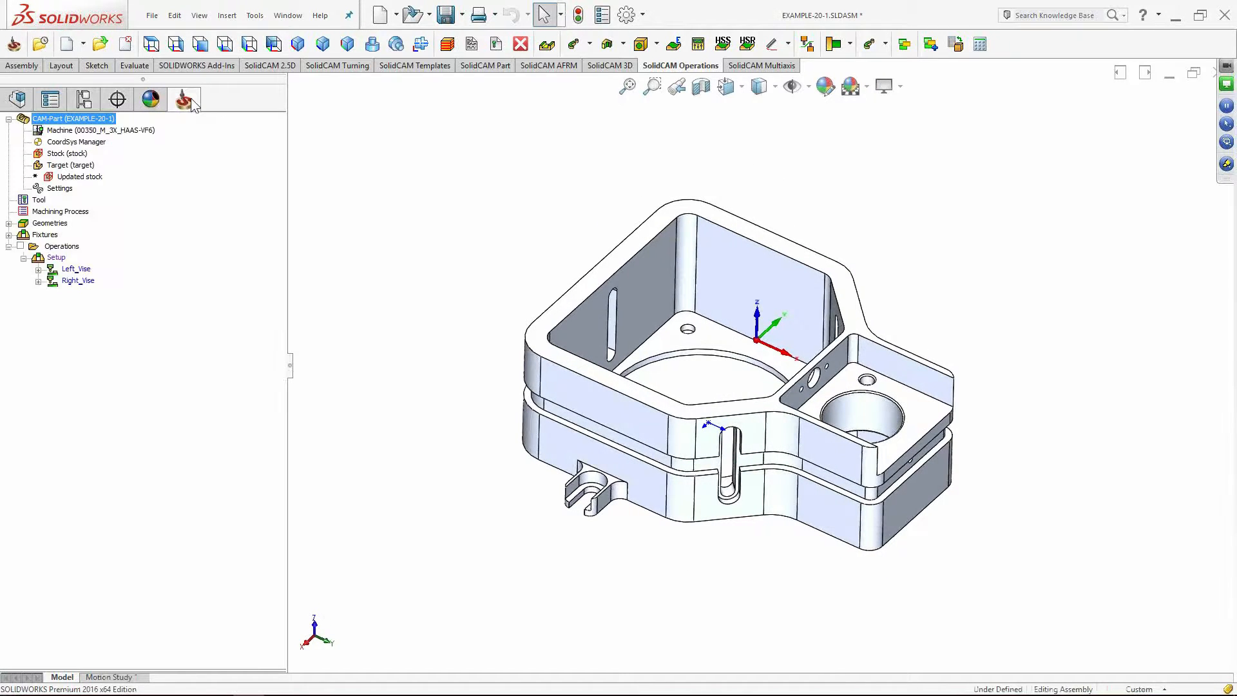
left_click(83, 270)
left_click(38, 269)
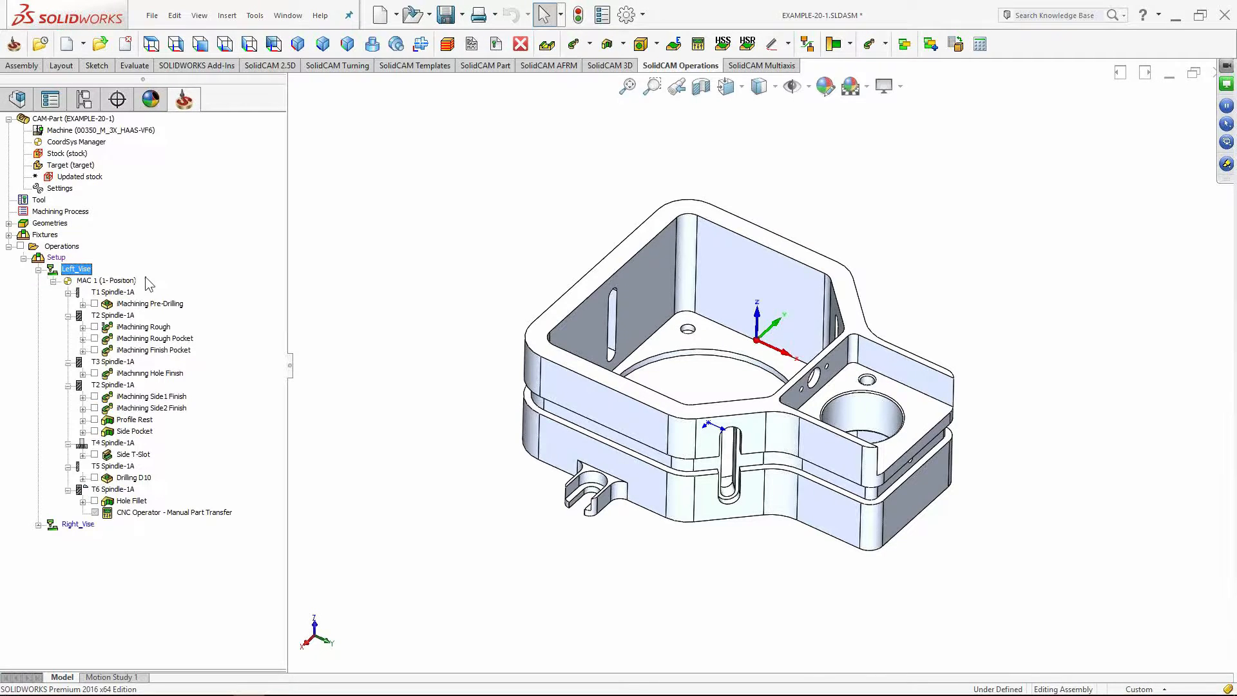
left_click(95, 304)
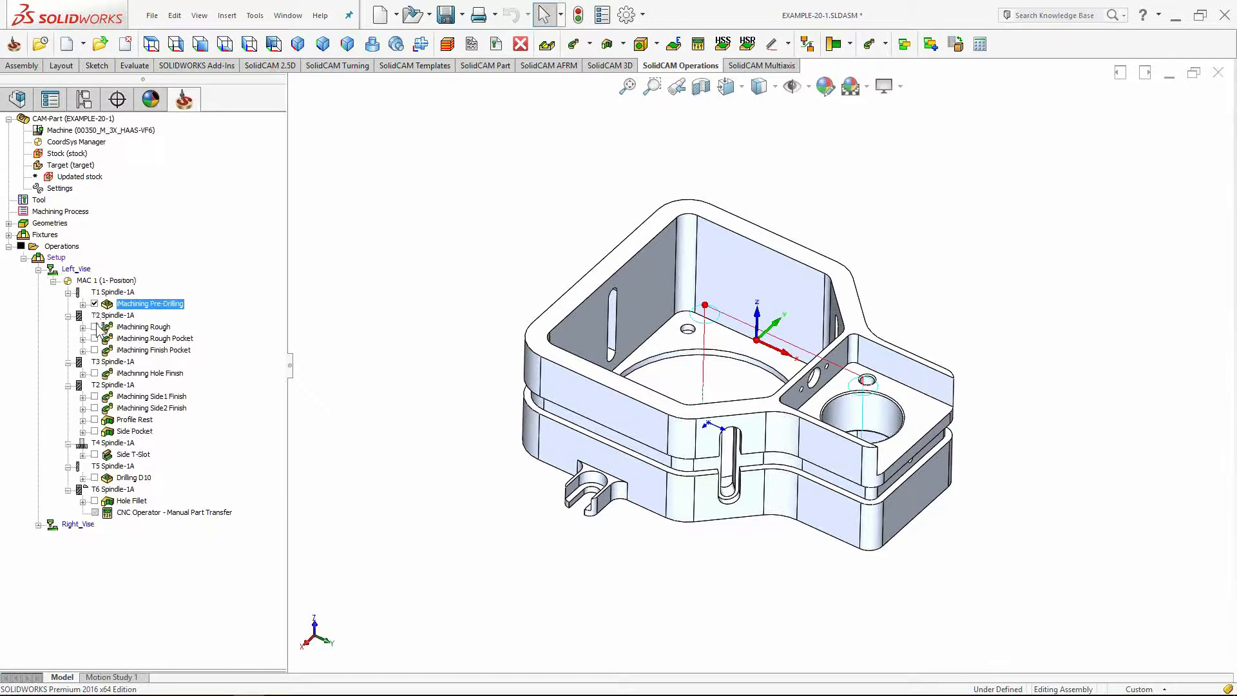
left_click(95, 327)
left_click(94, 338)
left_click(94, 350)
left_click(95, 304)
left_click(95, 327)
left_click(95, 339)
left_click(95, 350)
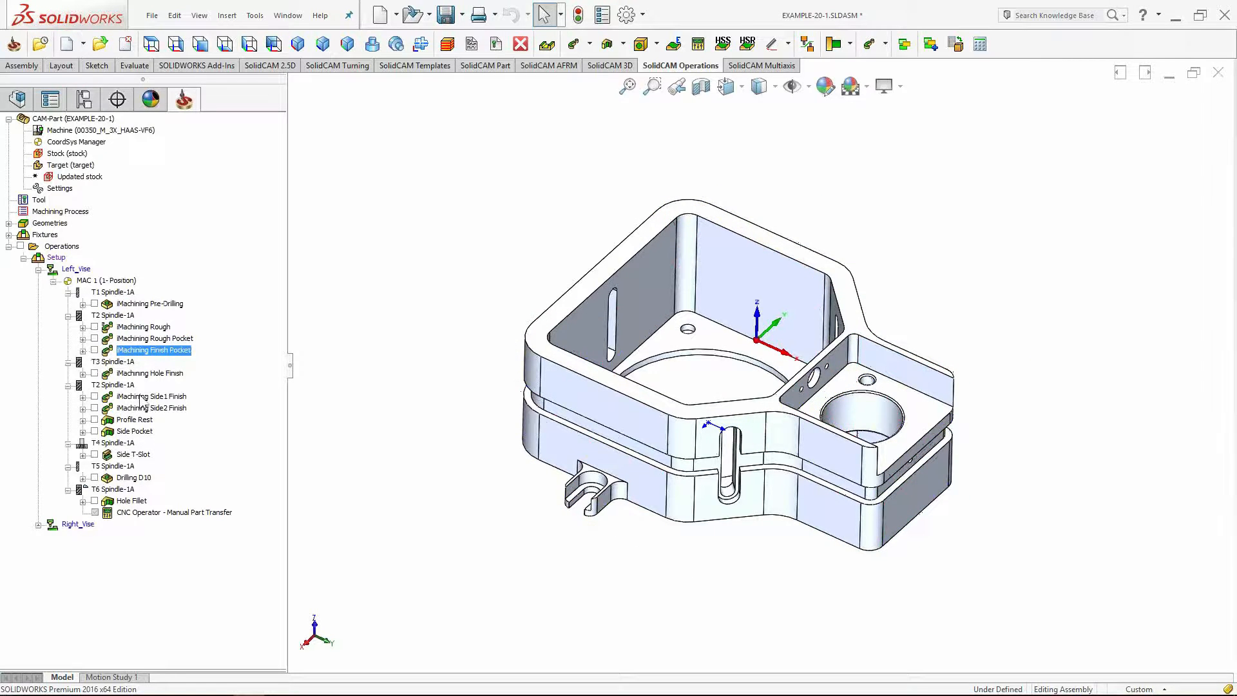
Expand Right_Vise and show the Fish Tail toolpath, inspect it from the part's underside, and hide it.
left_click(38, 525)
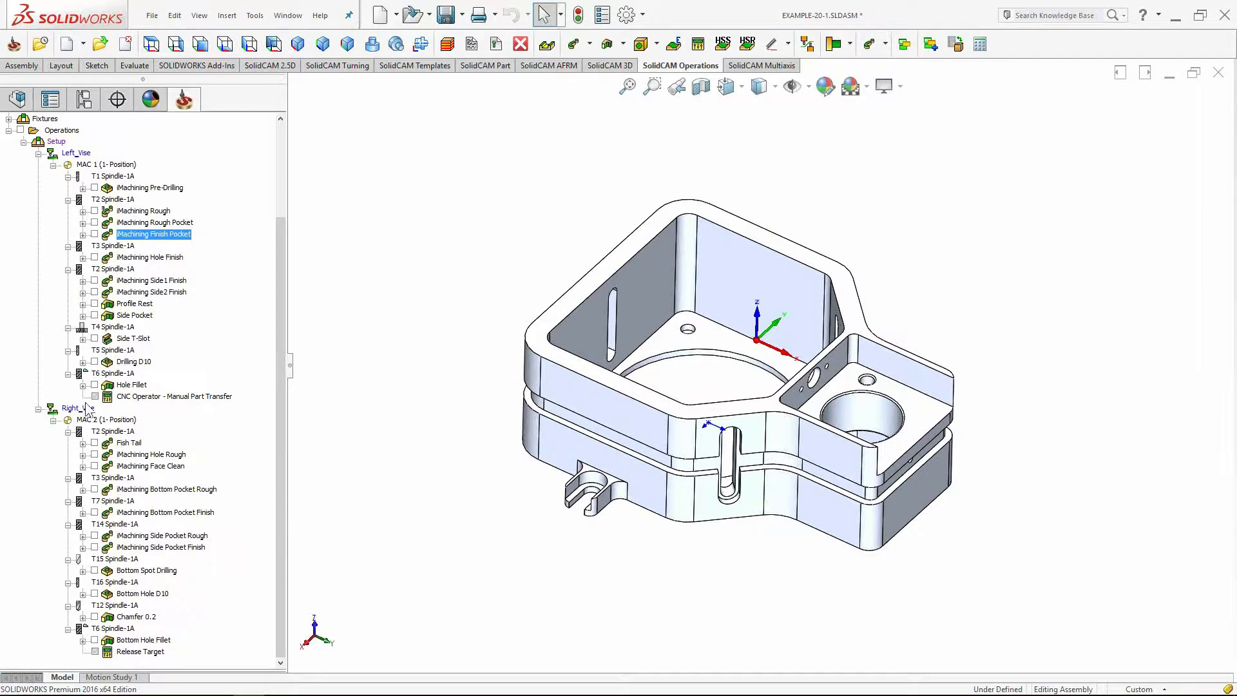
left_click(95, 443)
middle_click_drag(637, 545, 697, 349)
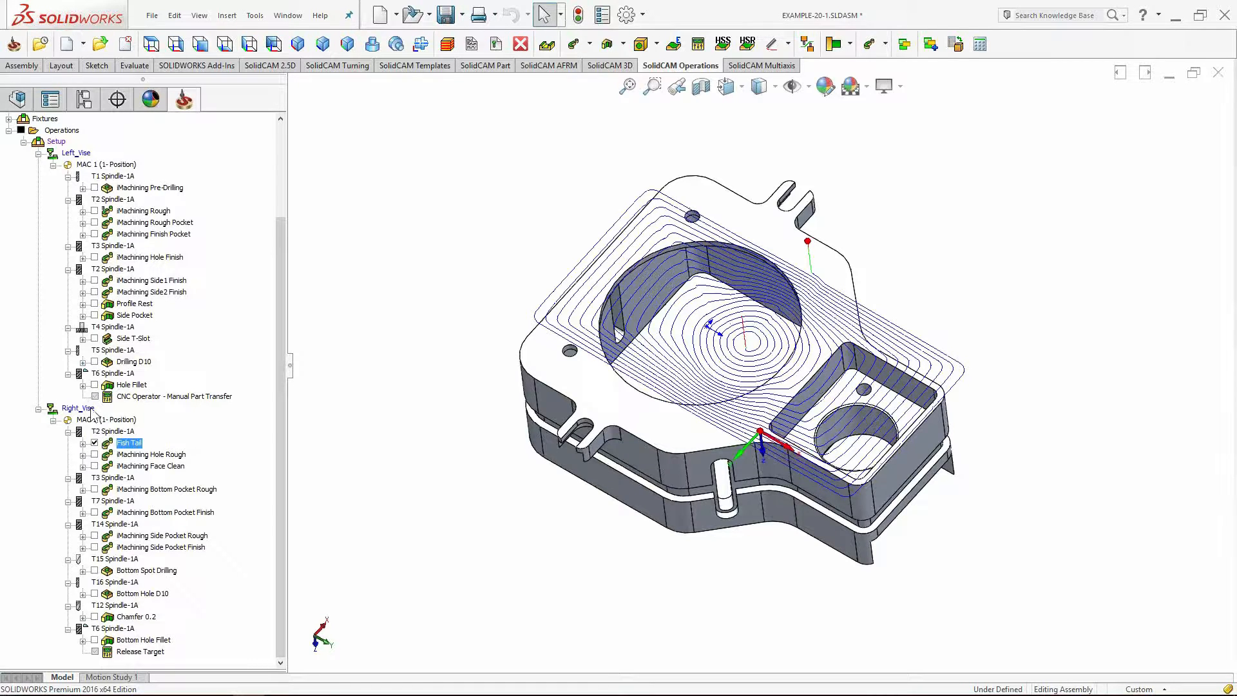
left_click(94, 443)
scroll(56, 256, "up", 3)
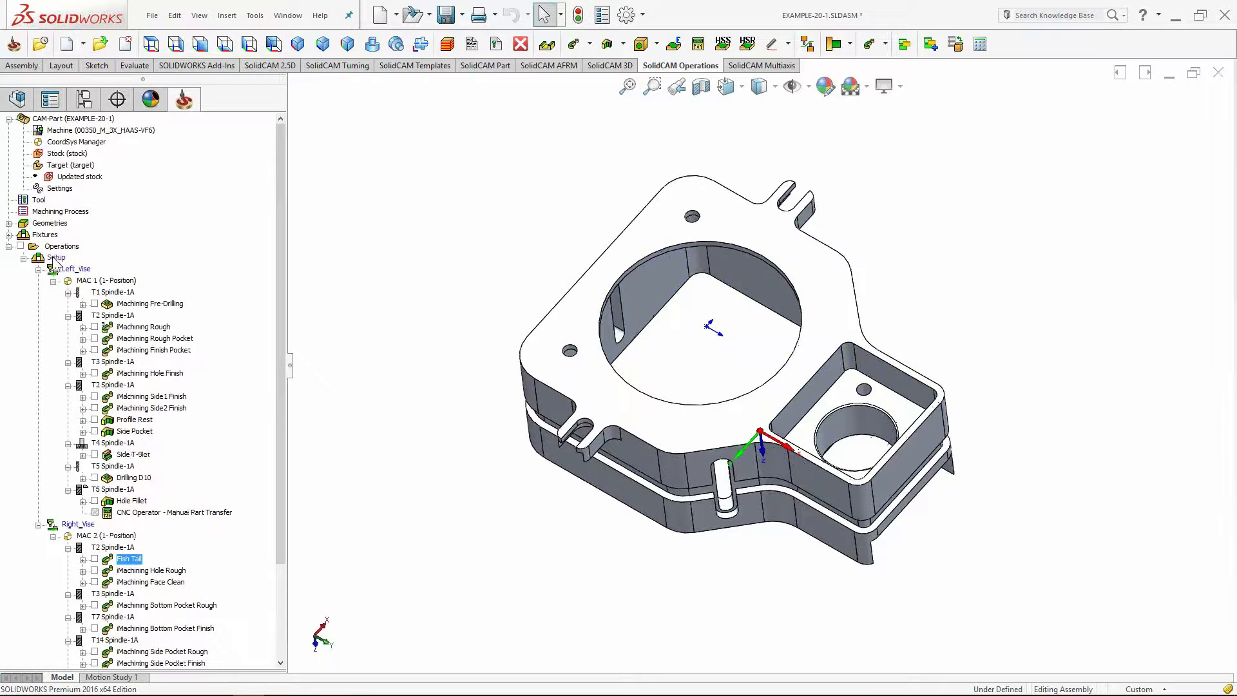
Open the machine setup and examine the home and clamping fixture assigned to Vise L and Vise R.
double_click(55, 257)
left_click_drag(342, 278, 369, 273)
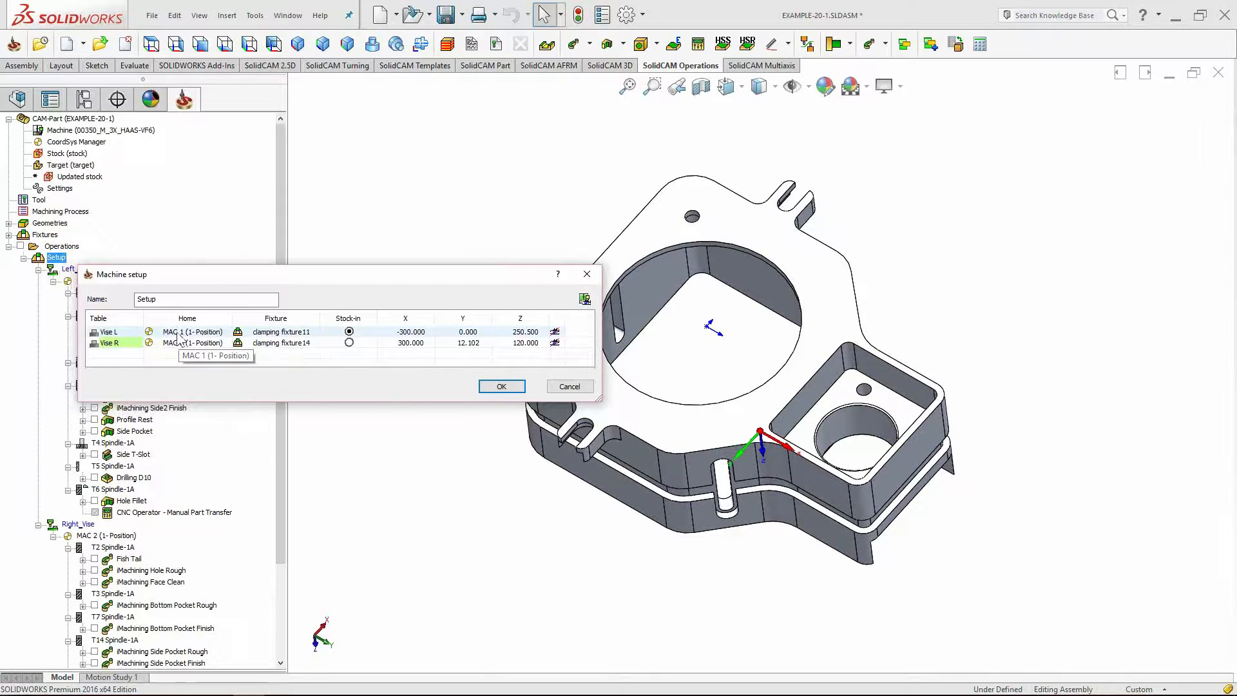
left_click(105, 333)
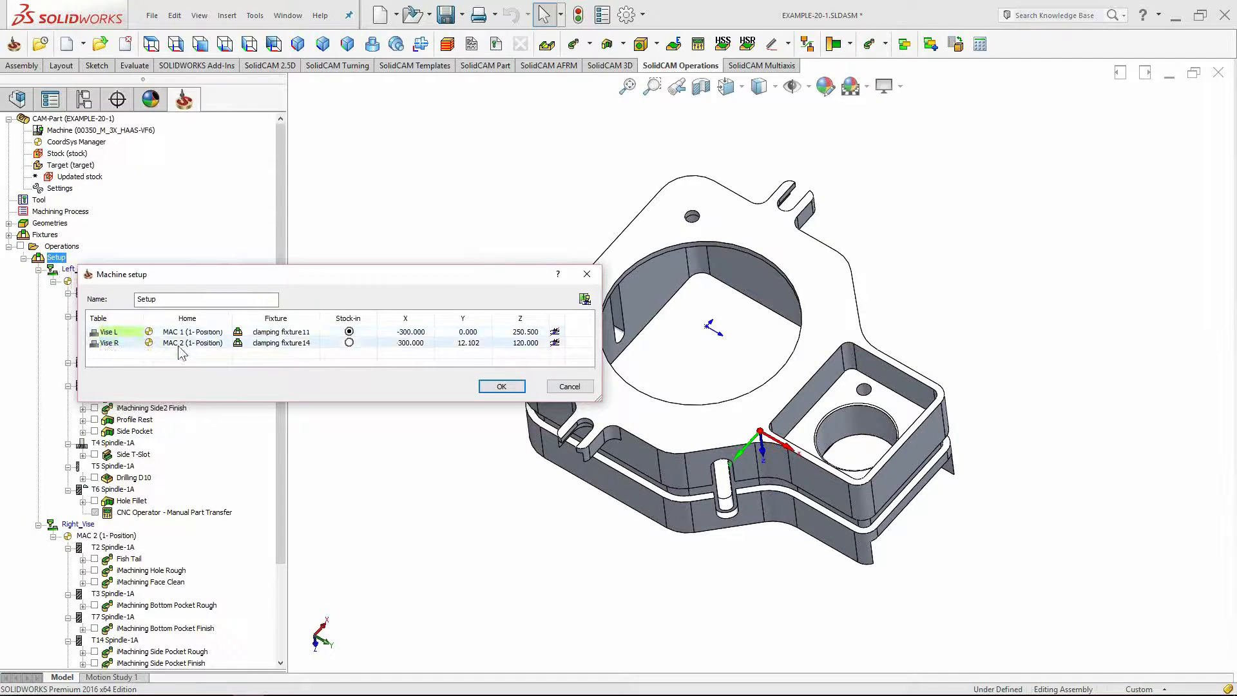
left_click(109, 345)
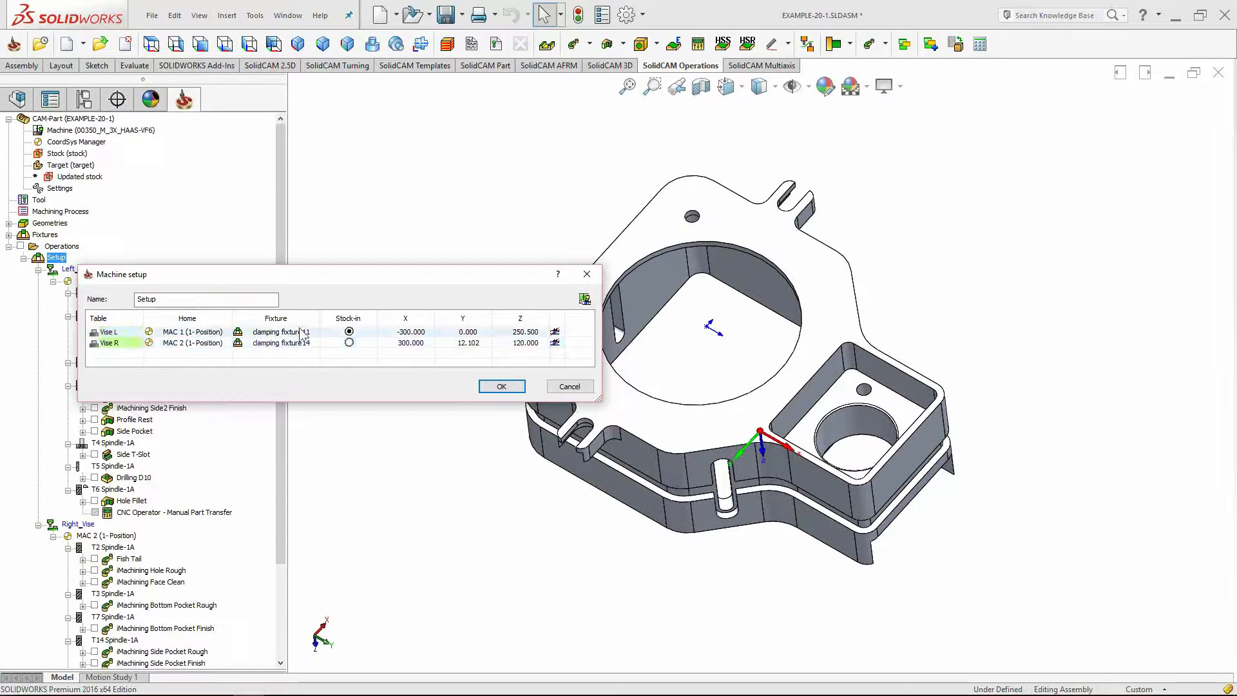
left_click(282, 334)
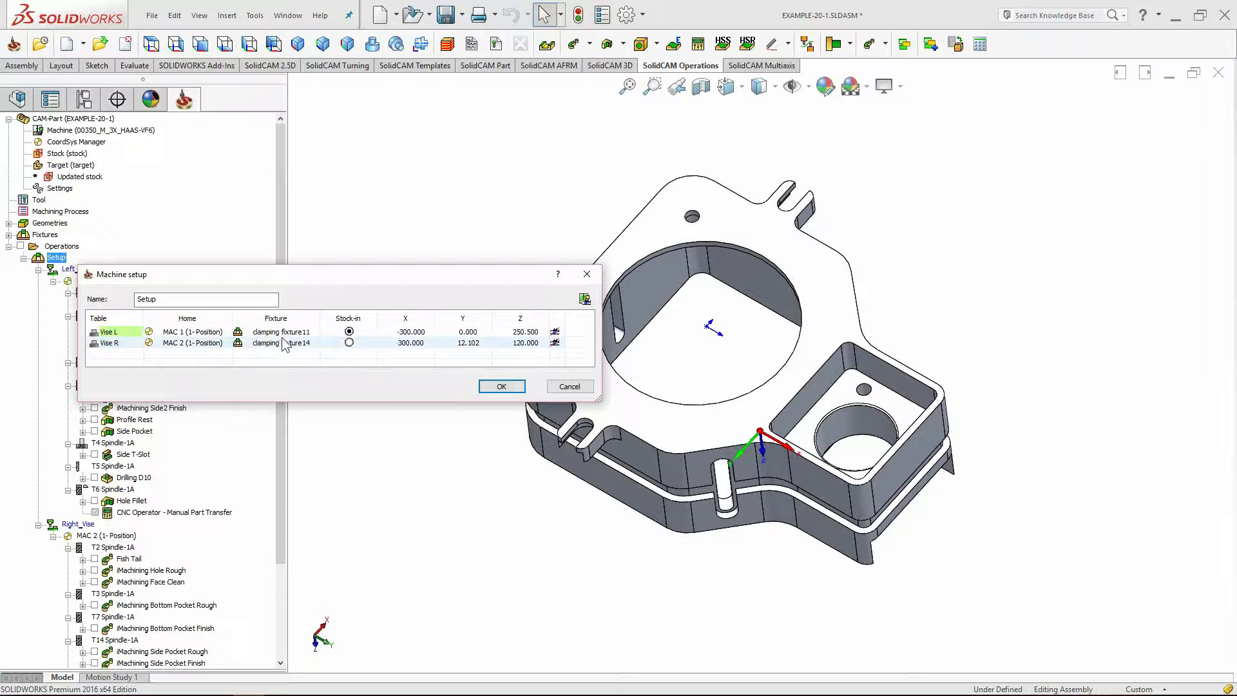
Preview both vises on the machine table, and close the preview and the machine setup.
left_click(584, 299)
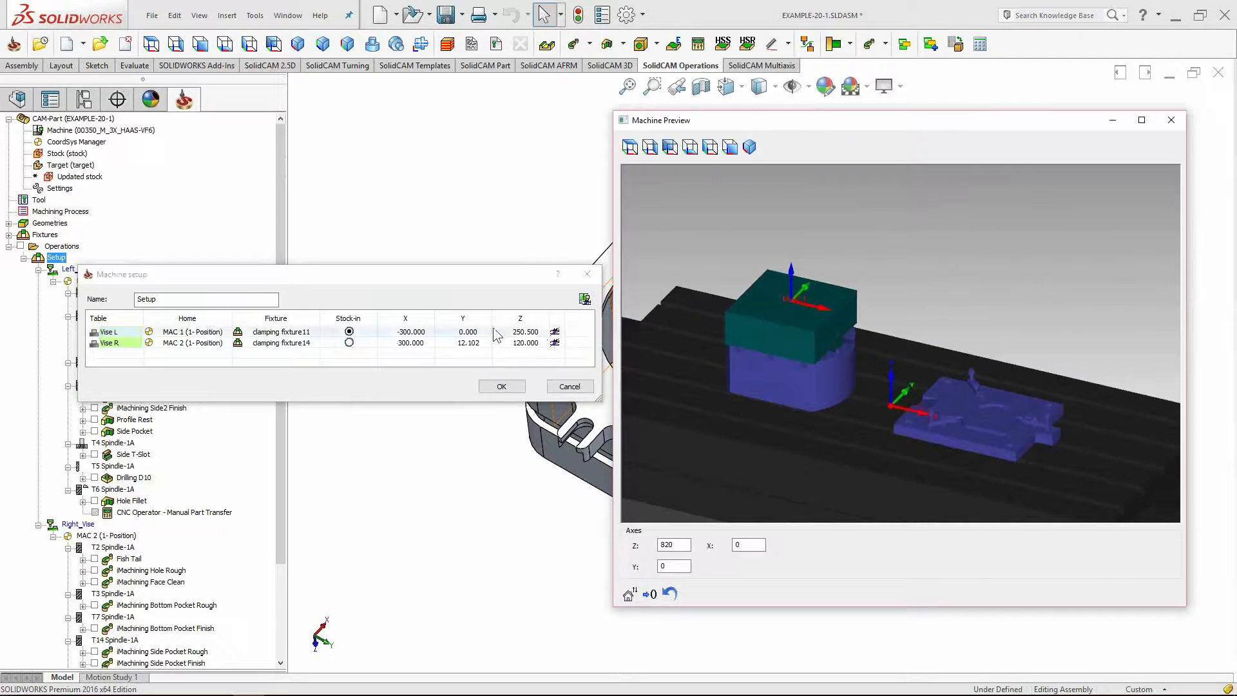
middle_click_drag(846, 372, 800, 294)
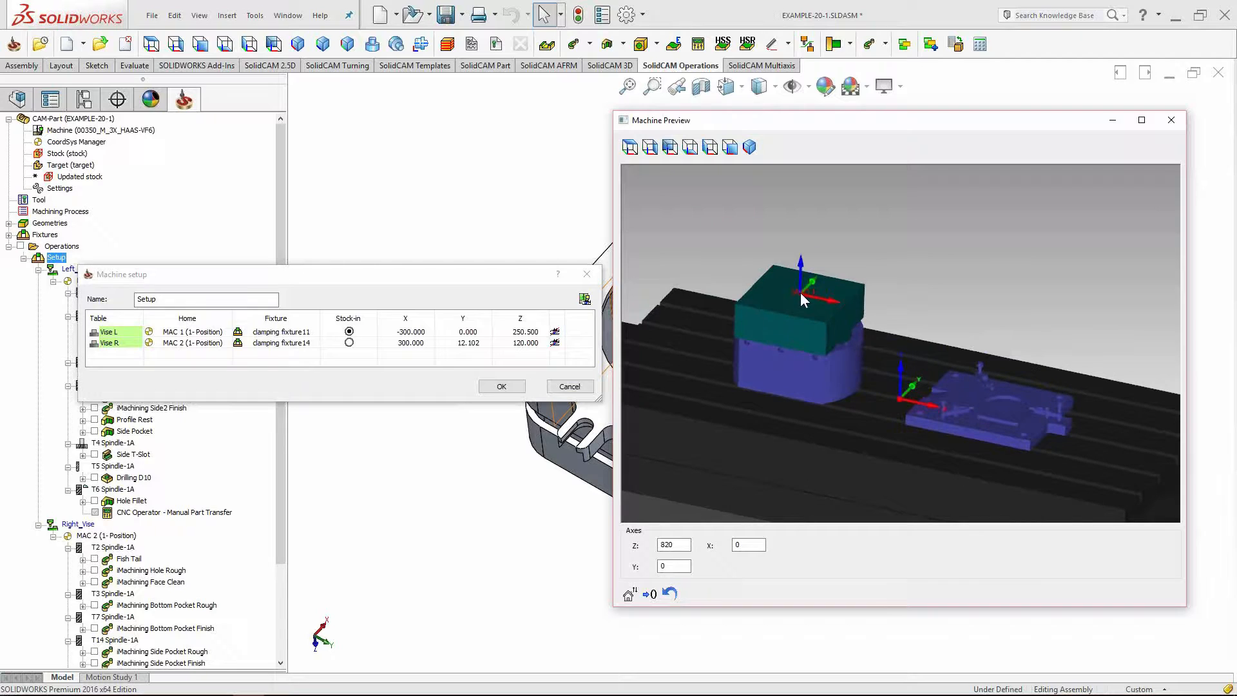
left_click(1171, 120)
left_click(587, 274)
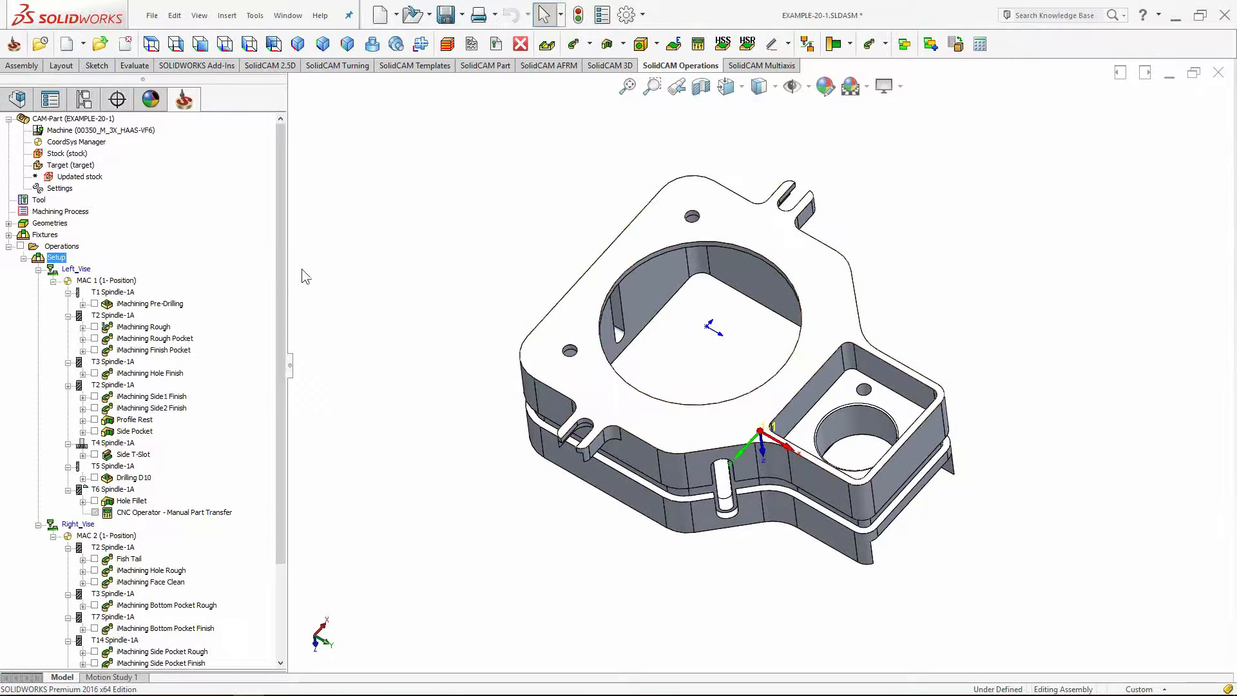
Select the CNC Operator - Manual Part Transfer operation and orbit the part to inspect its orientation.
scroll(276, 281, "down", 3)
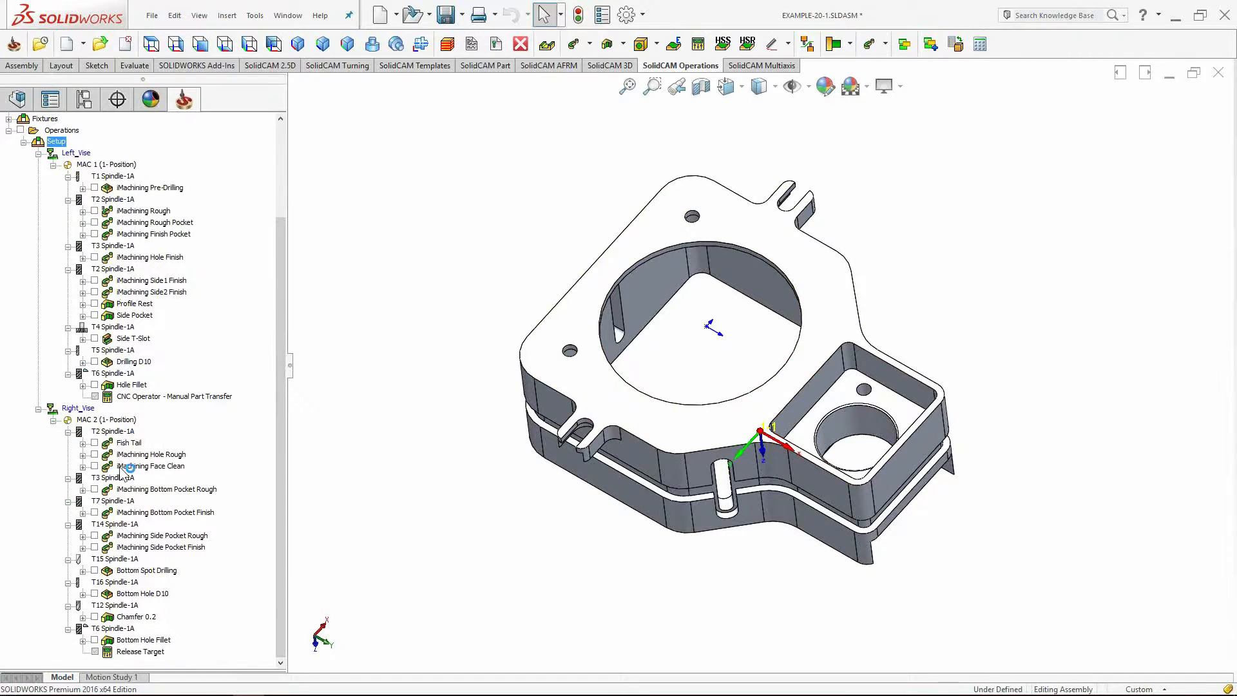
left_click(194, 396)
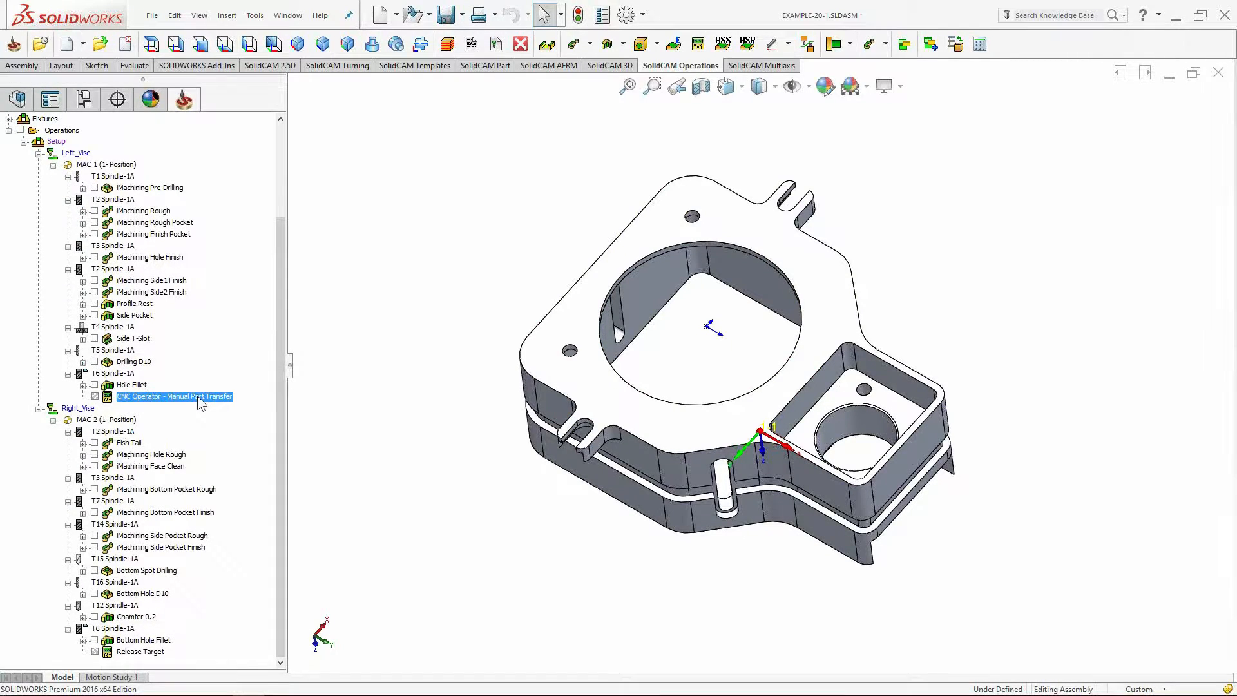
middle_click_drag(746, 497, 1005, 246)
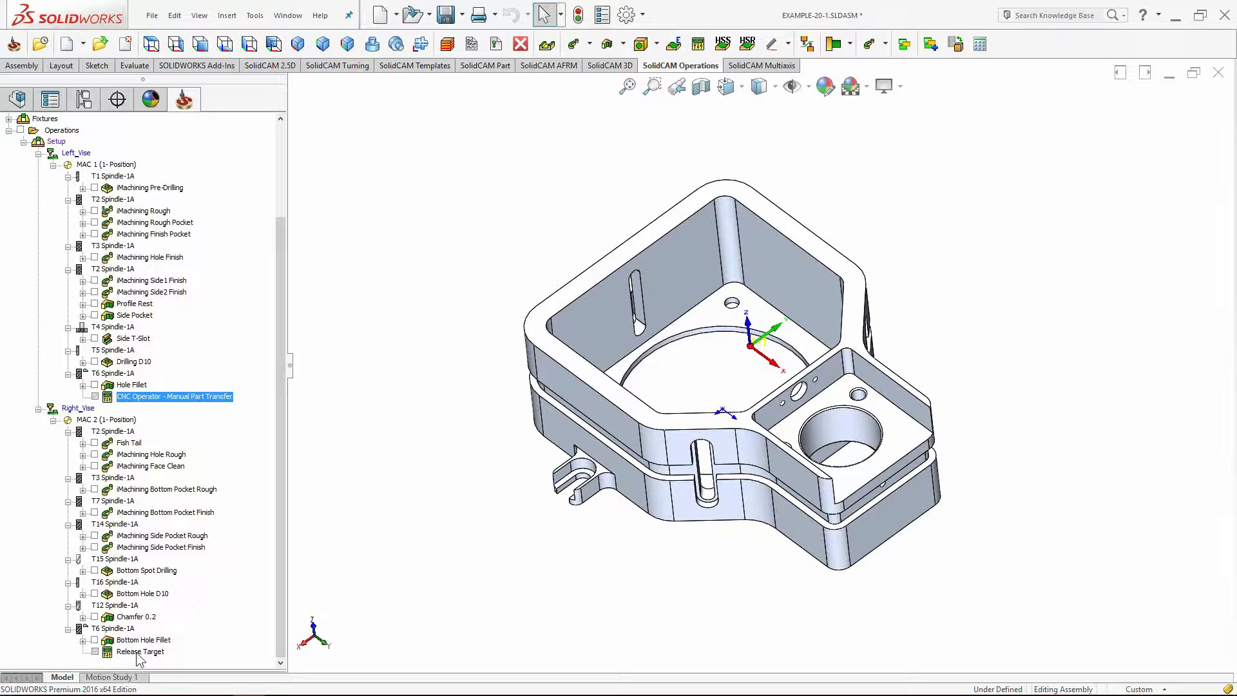
Open the channel synchronization for Setup and clear the existing synchronization of all operations.
right_click(57, 143)
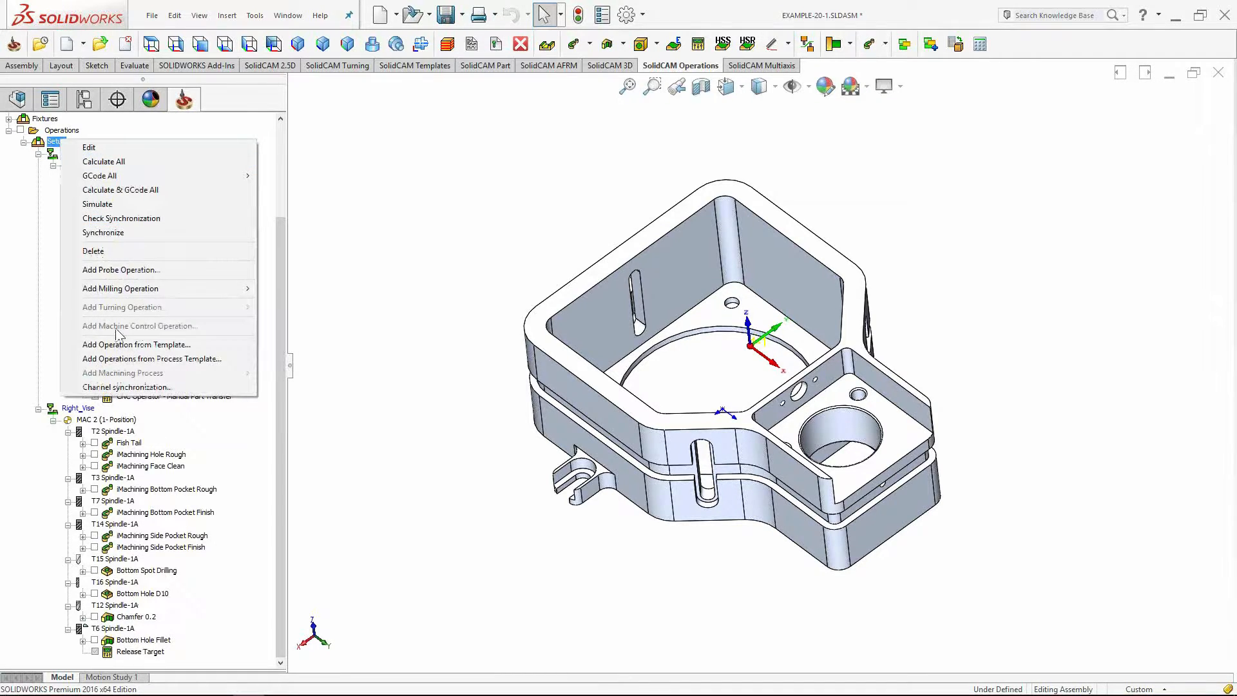
left_click(127, 387)
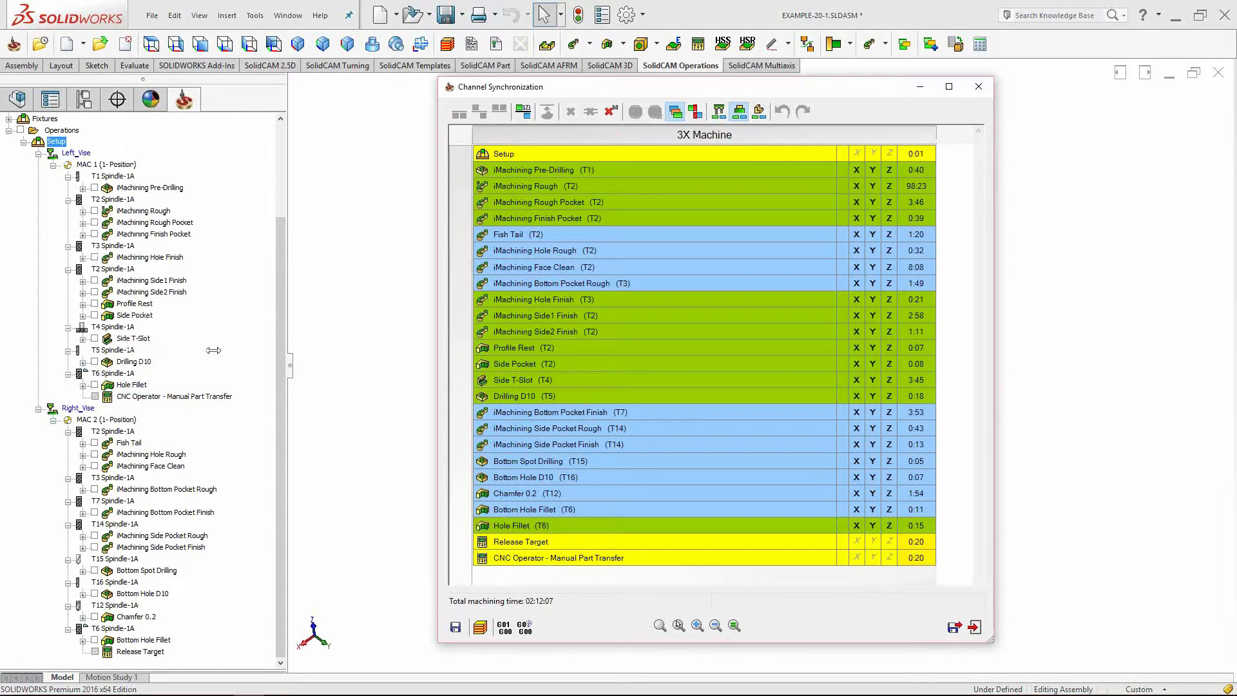
left_click(612, 112)
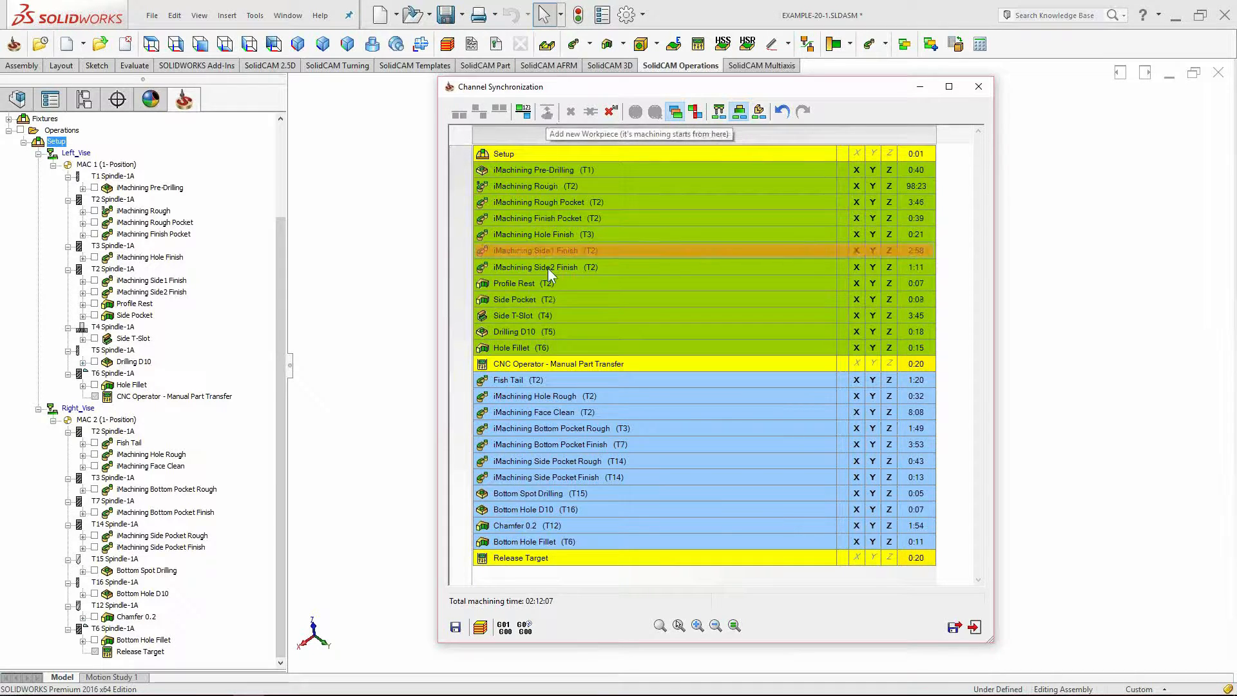
Add a new workpiece whose machining starts from the Fish Tail operation.
left_click(526, 377)
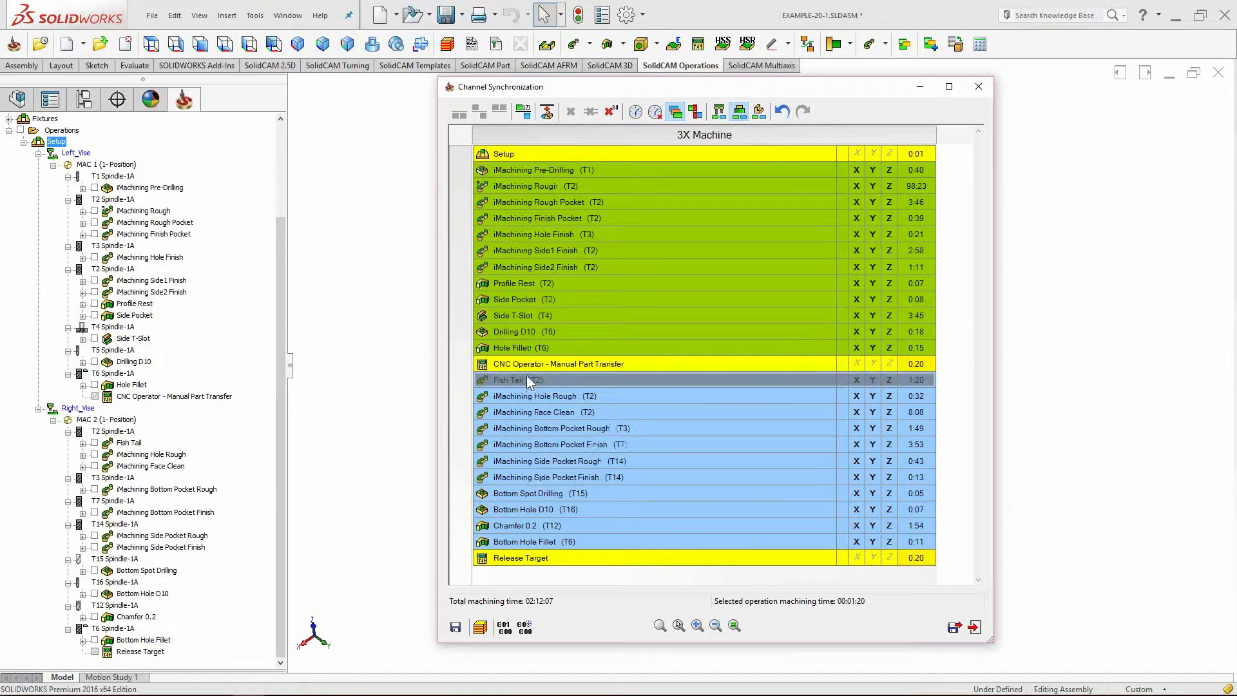
left_click(547, 113)
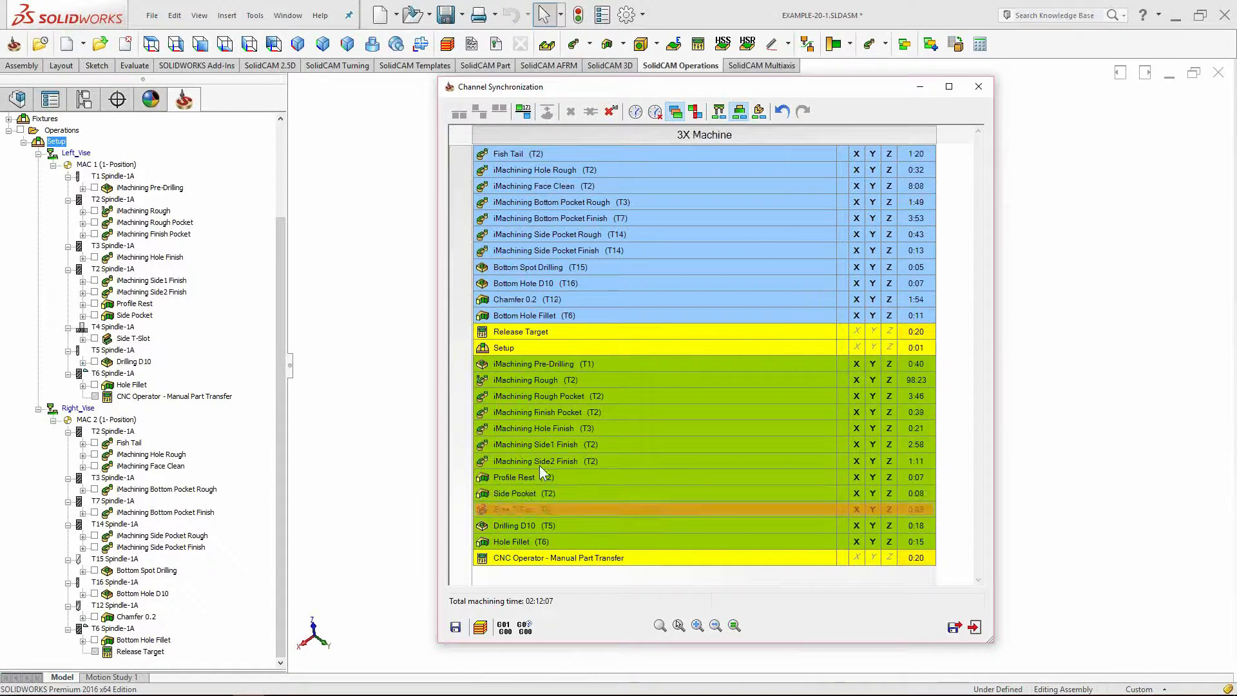
mouse_move(532, 157)
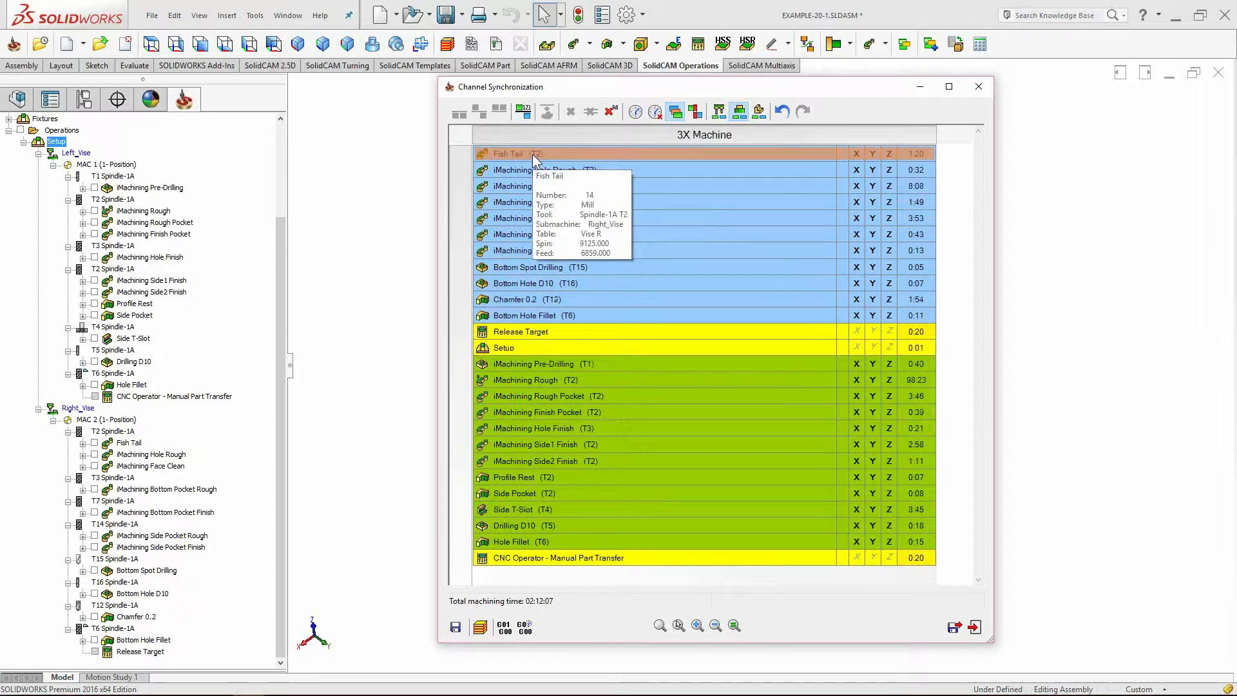
Move Setup ahead of Fish Tail, and place Release Target between Hole Fillet and CNC Operator - Manual Part Transfer.
left_click_drag(575, 85, 559, 92)
left_click(490, 356)
left_click_drag(489, 353, 511, 161)
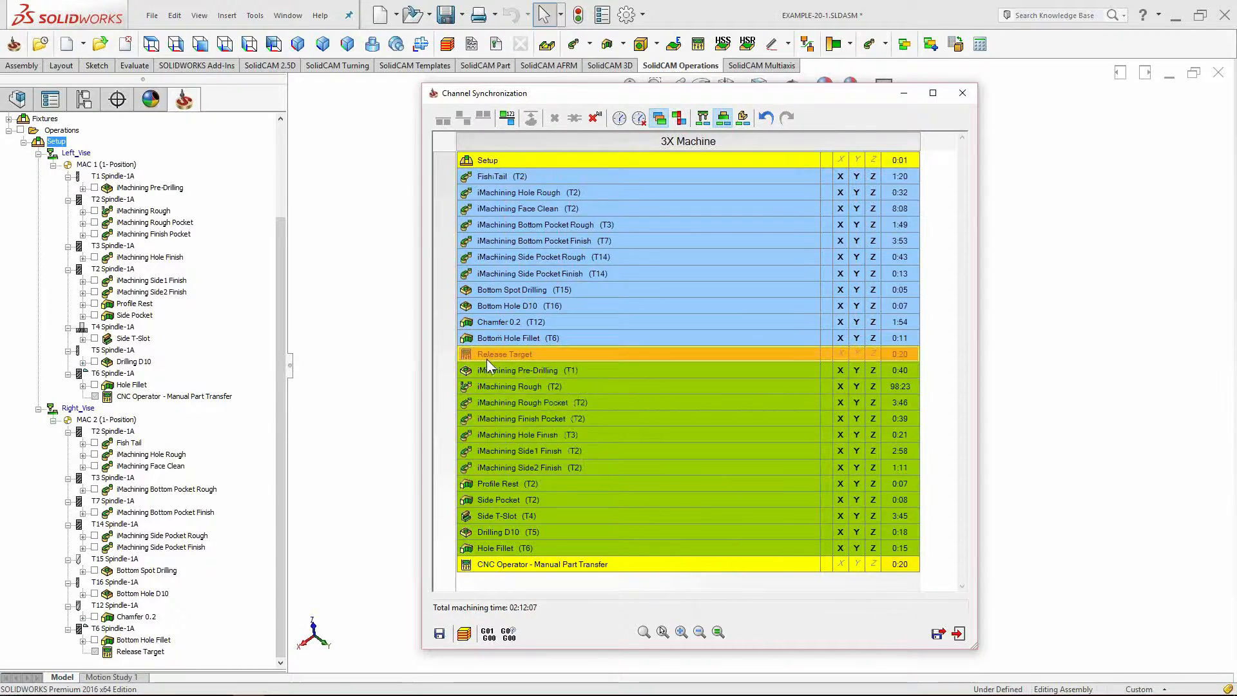
left_click_drag(488, 352, 497, 361)
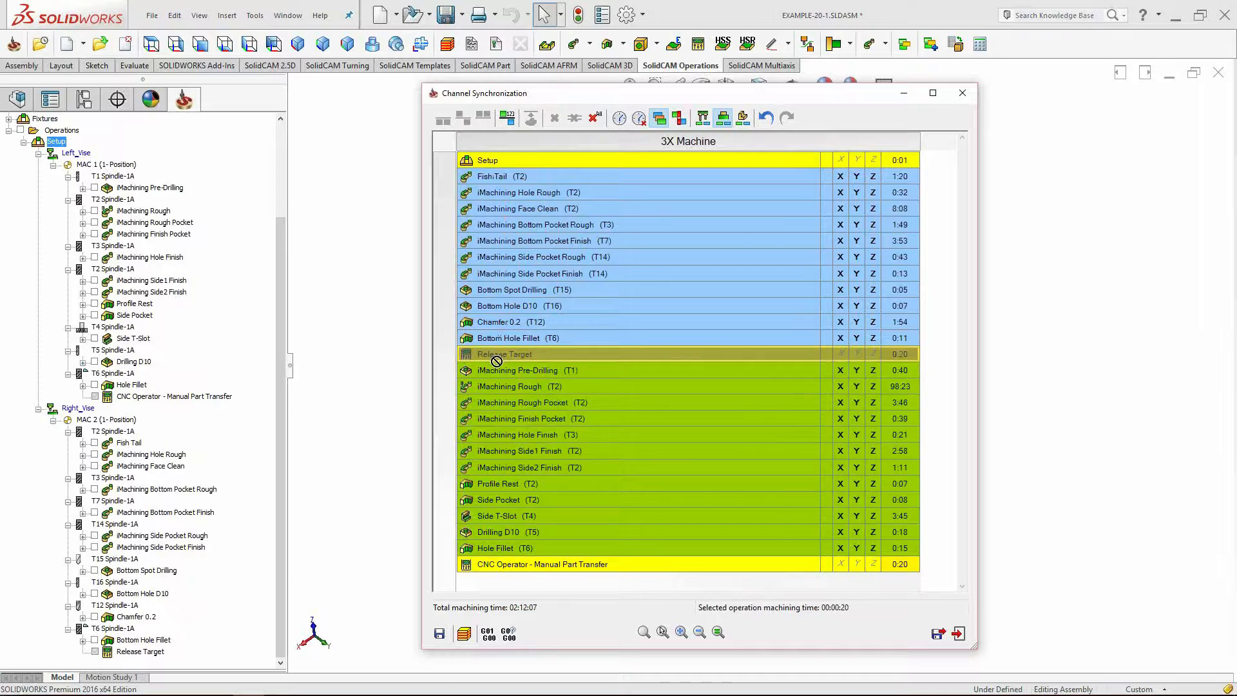
left_click_drag(496, 361, 496, 551)
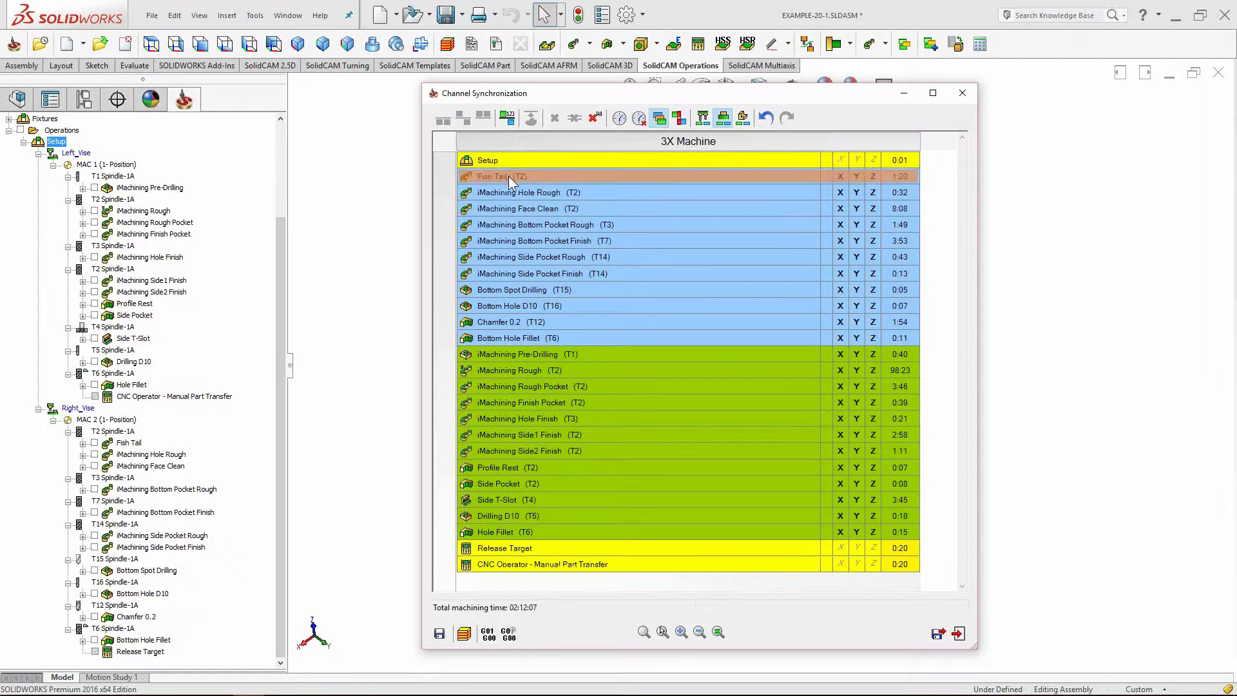
Review the reordered sequence from Setup through the Right_Vise and Left_Vise operations to the closing part-handling operations.
mouse_move(503, 336)
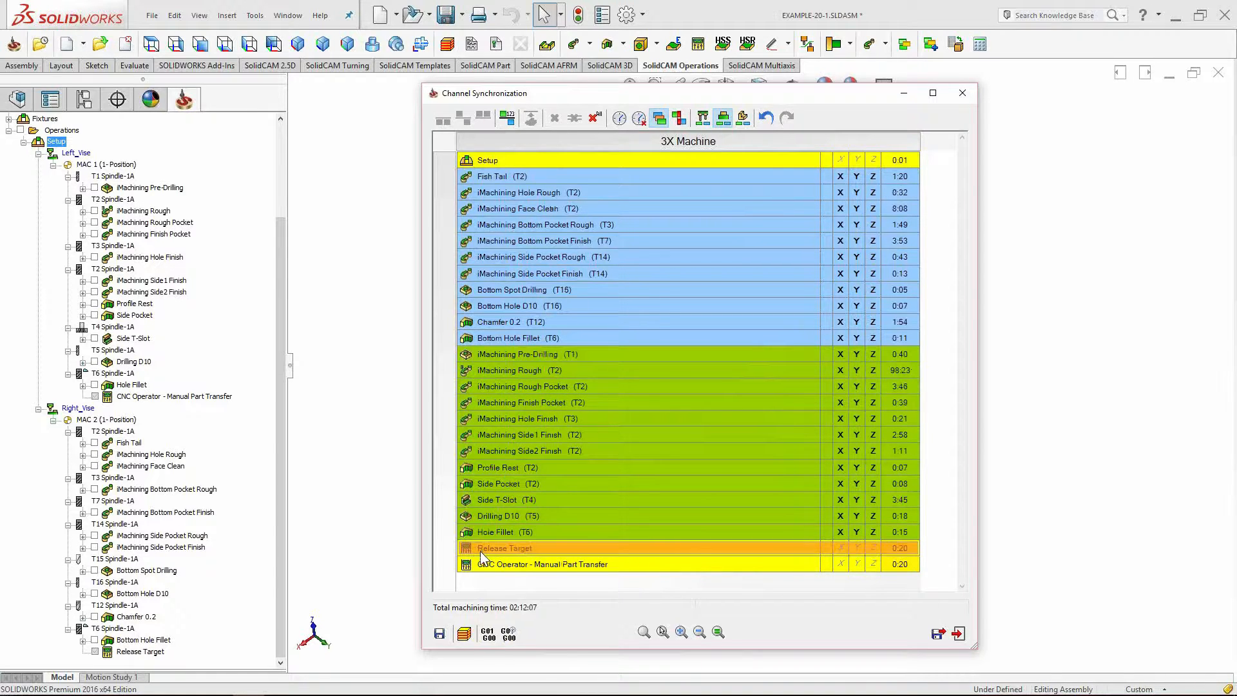
mouse_move(481, 560)
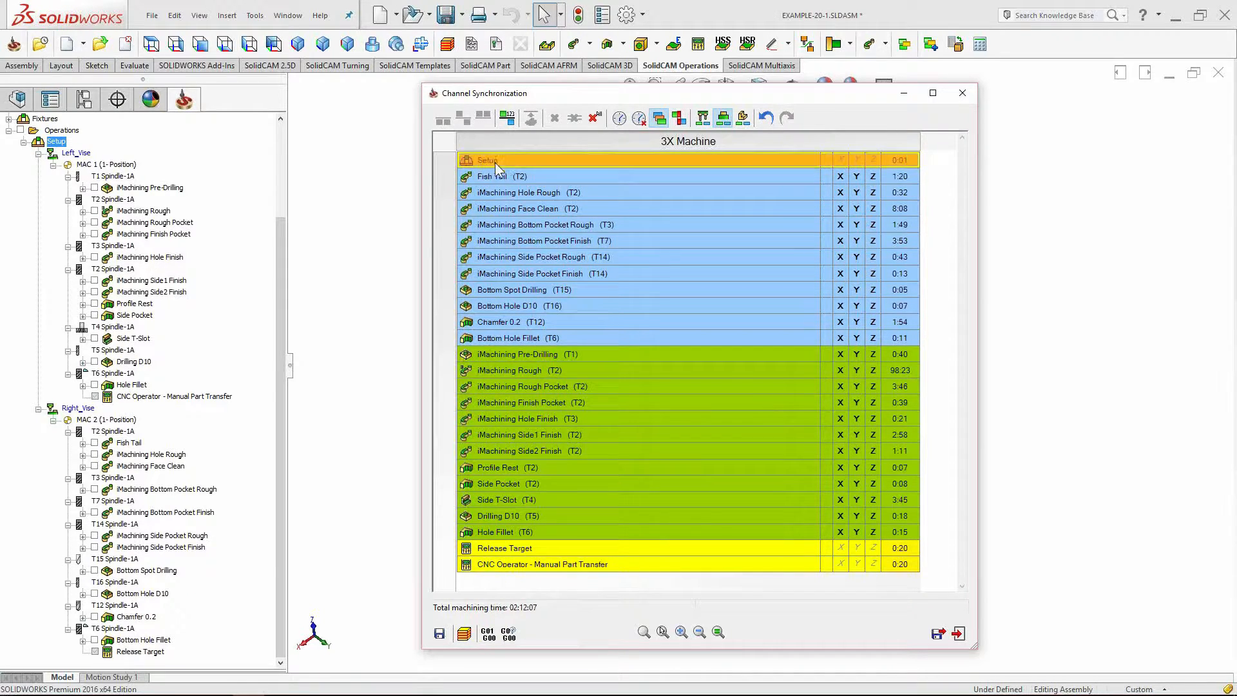
mouse_move(487, 161)
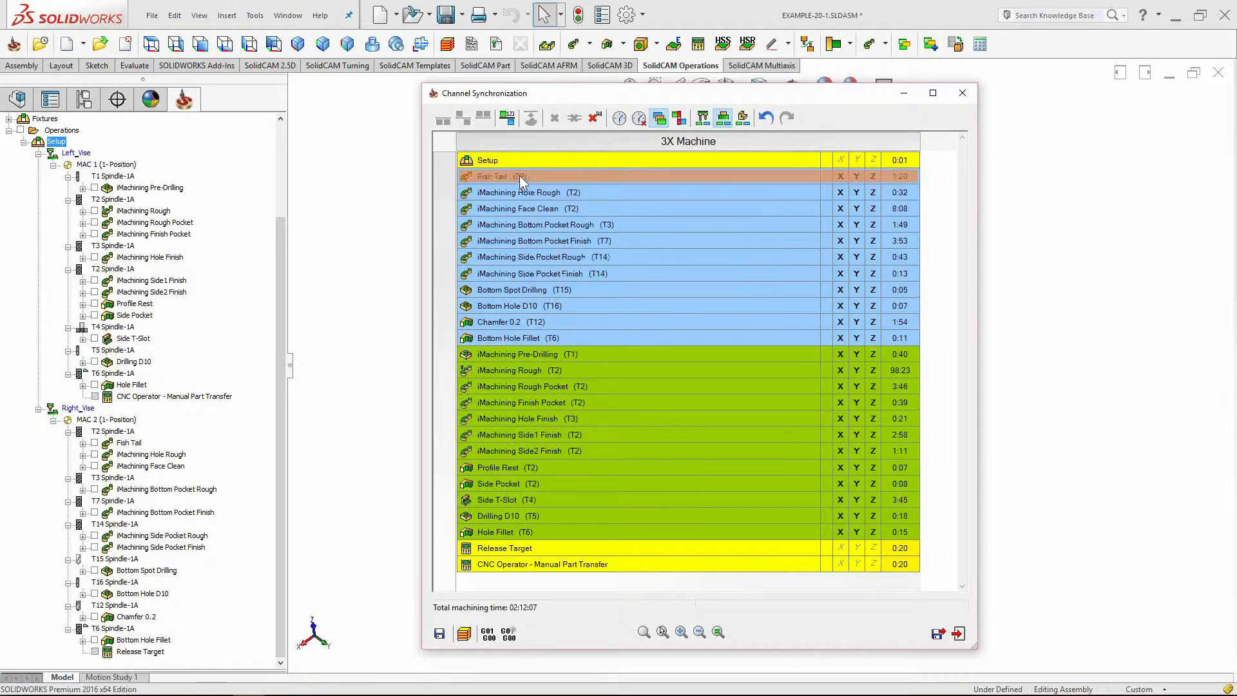
mouse_move(521, 183)
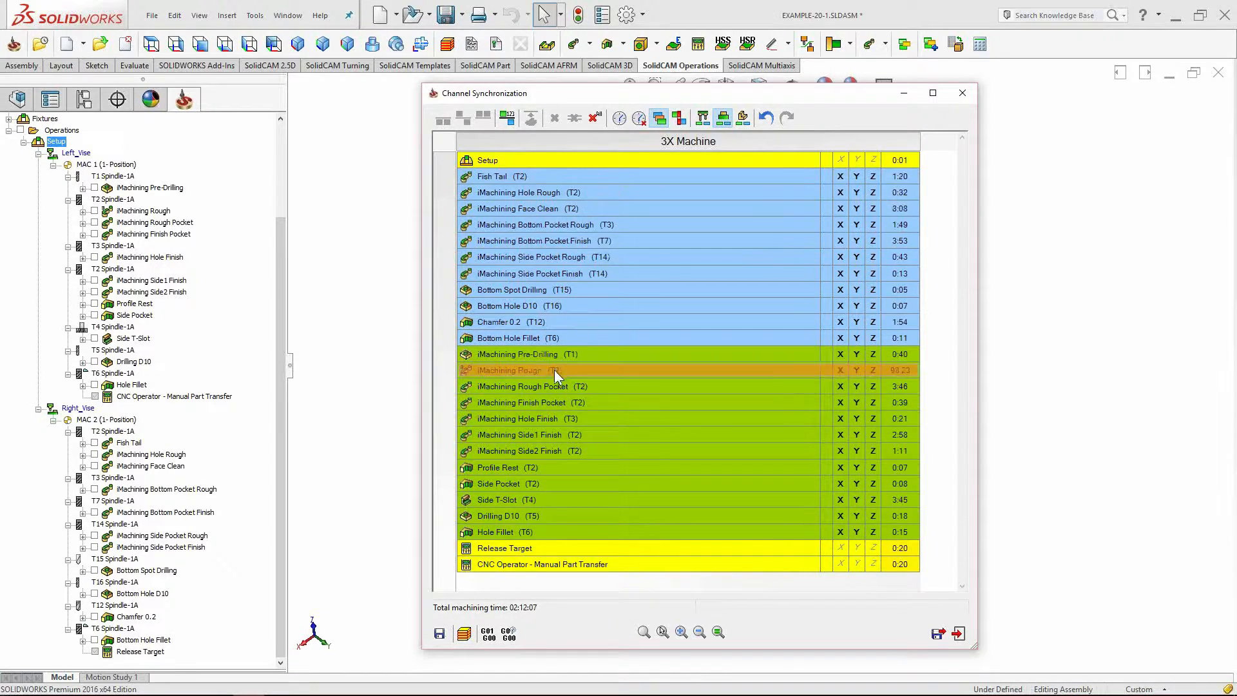
mouse_move(554, 370)
mouse_move(578, 402)
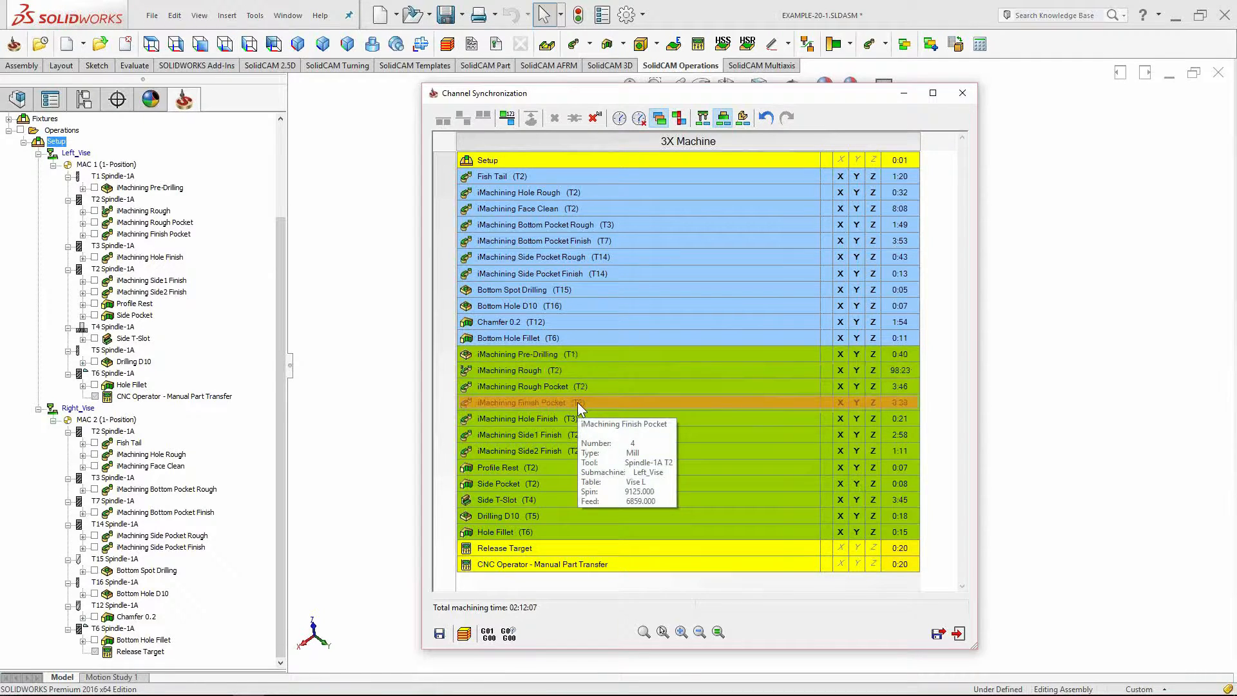
Move the left-vise operations from iMachining Pre-Drilling through iMachining Finish Pocket directly after Setup, ahead of Fish Tail.
left_click(565, 357)
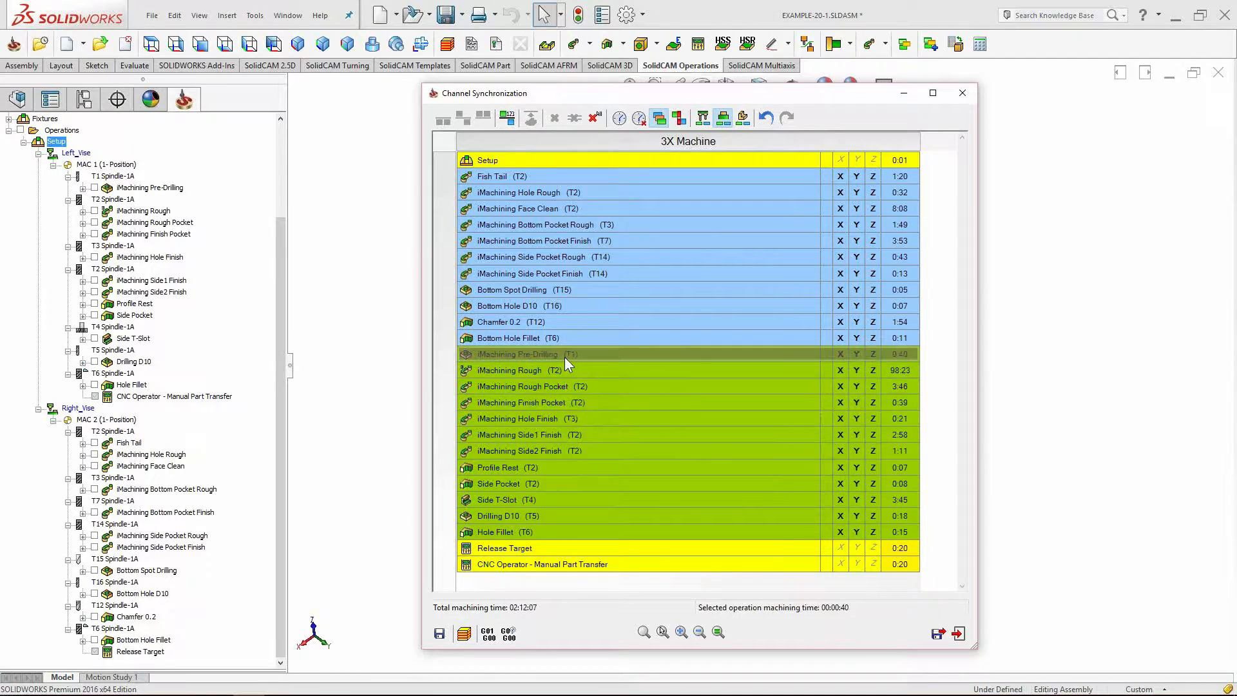
left_click(569, 402, "shift")
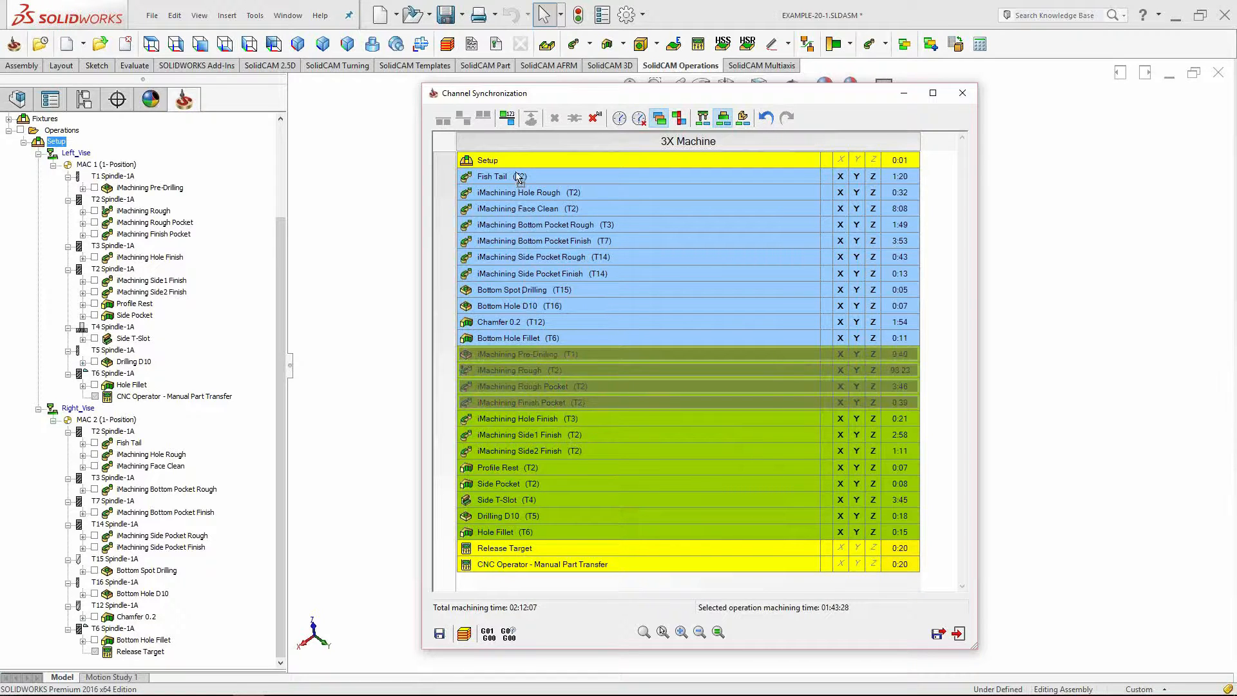
left_click_drag(515, 159, 516, 160)
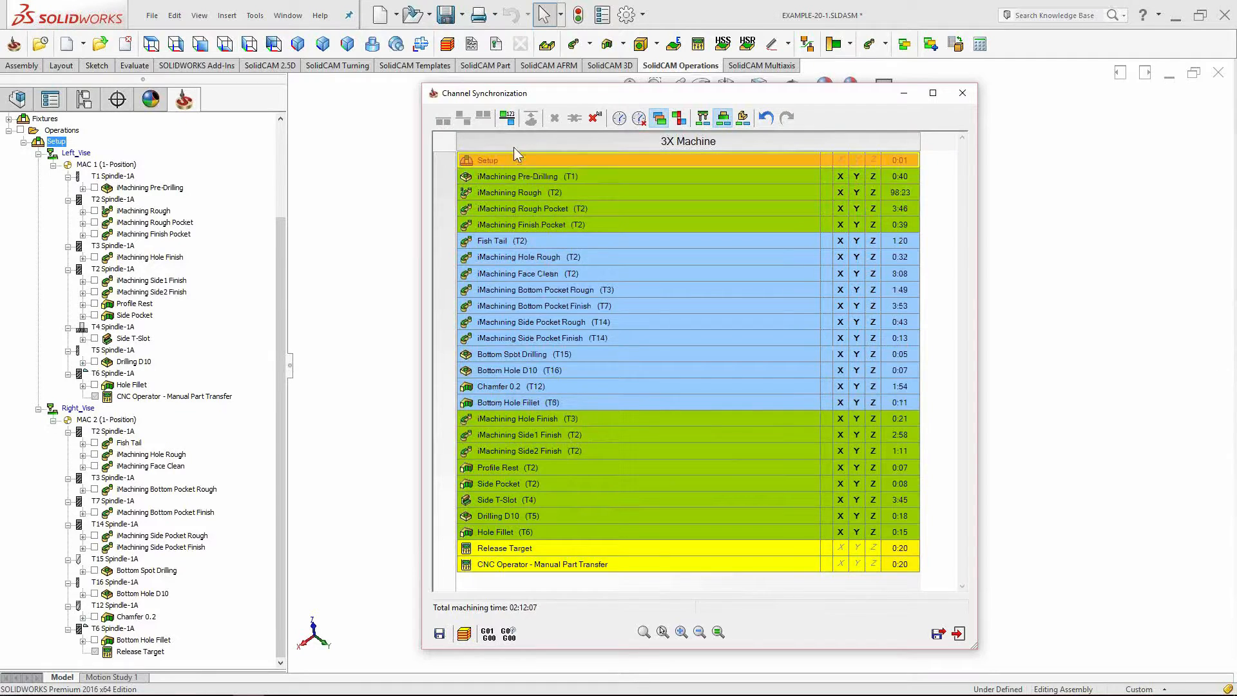
Review the order and tool numbers of the operations from Setup through iMachining Bottom Pocket Rough.
right_click(517, 160)
left_click(540, 175)
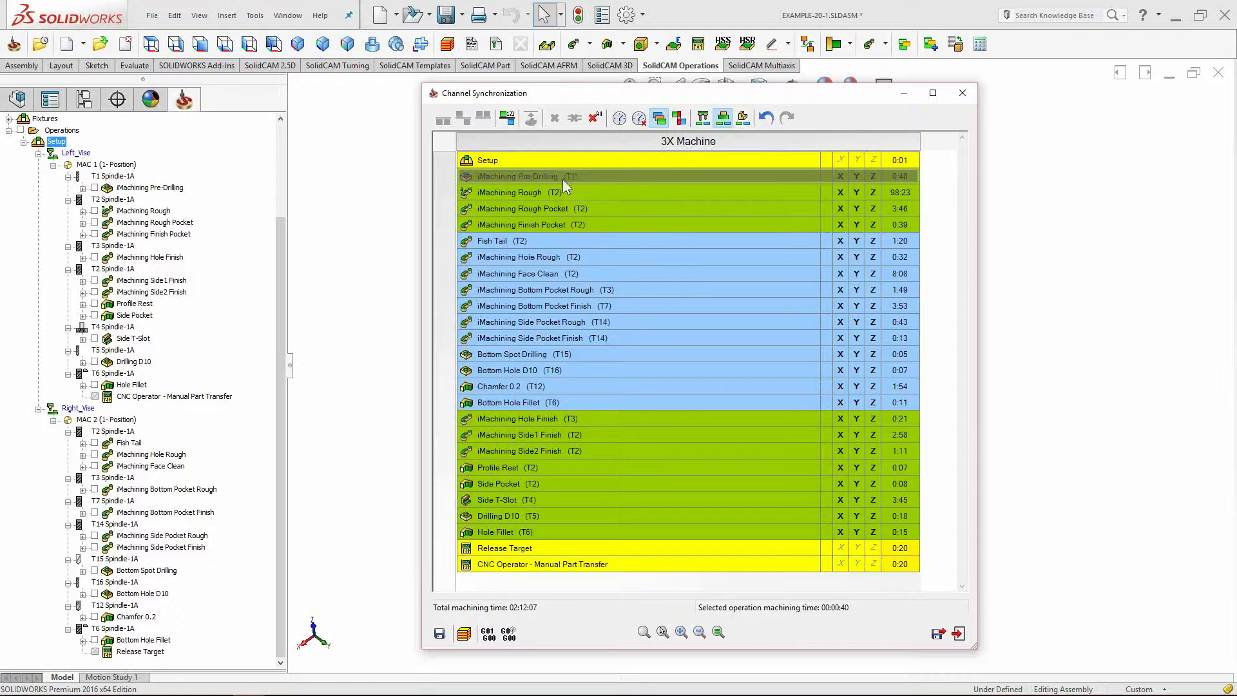
left_click(540, 195)
left_click(575, 207)
left_click(573, 225)
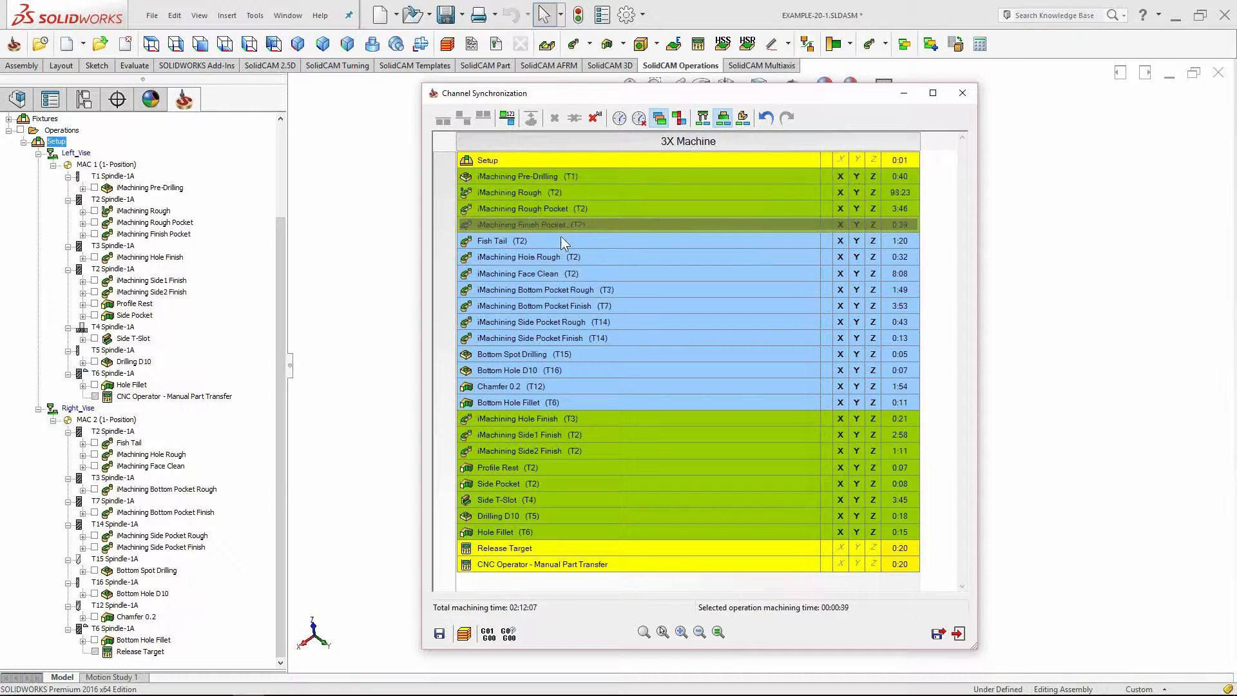
left_click(561, 239)
left_click(570, 256)
left_click(585, 274)
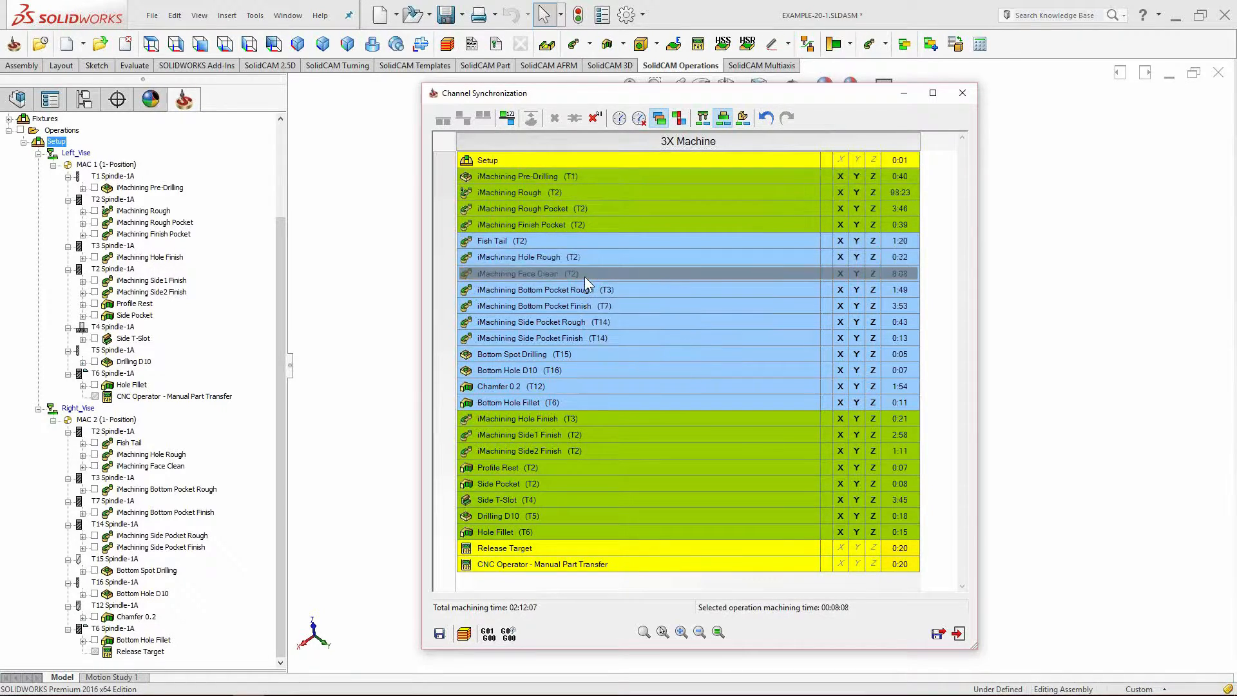
left_click(606, 289)
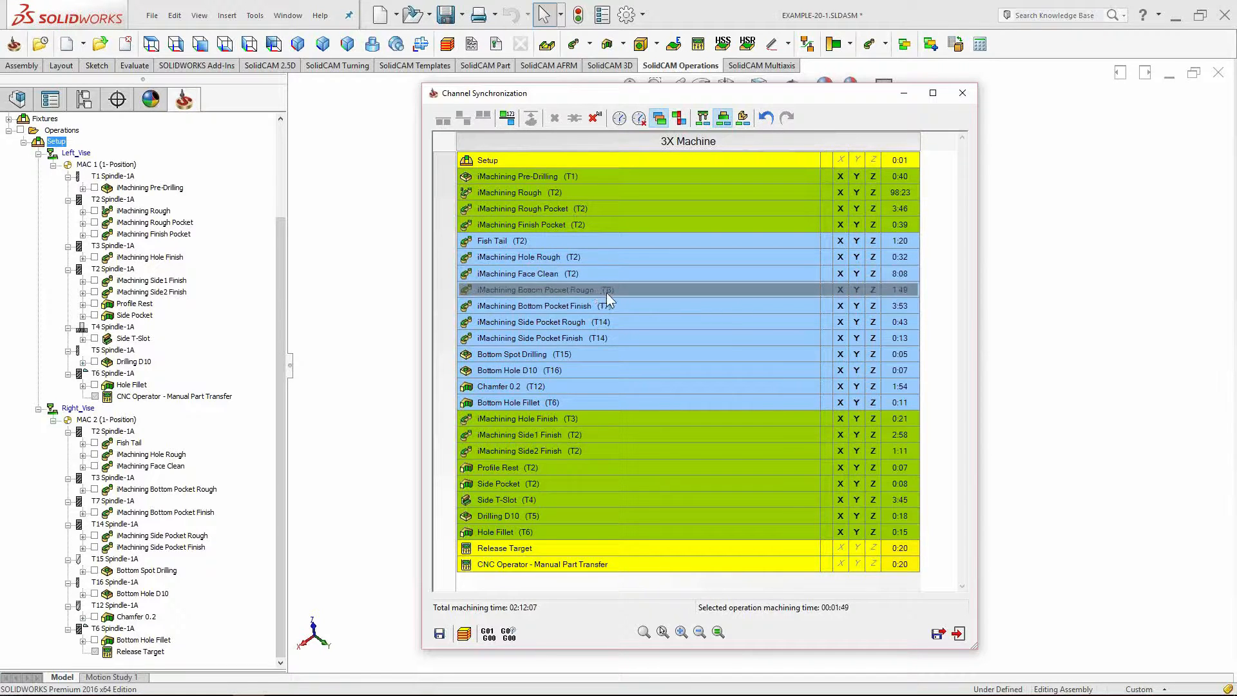
Move iMachining Hole Finish after iMachining Bottom Pocket Rough, and place iMachining Side1 Finish through Drilling D10 directly behind it.
mouse_move(605, 292)
left_mouse_down()
mouse_move(569, 421)
mouse_move(574, 361)
mouse_move(605, 293)
left_mouse_up()
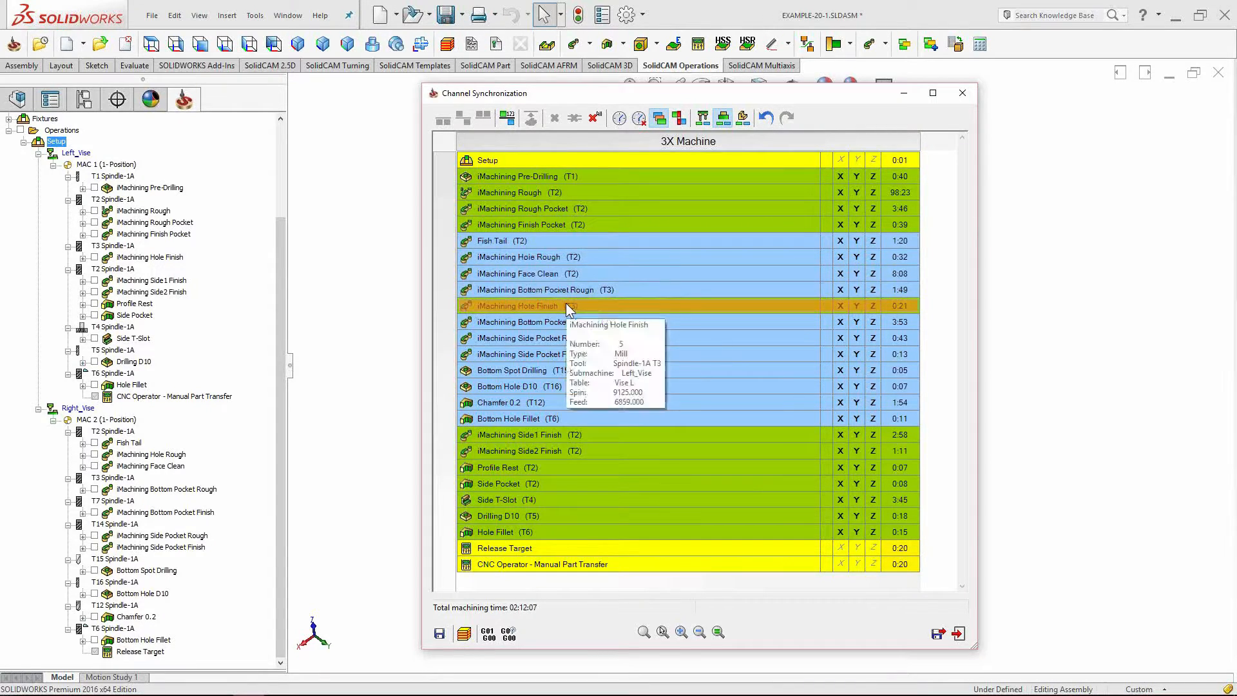
left_click(596, 436)
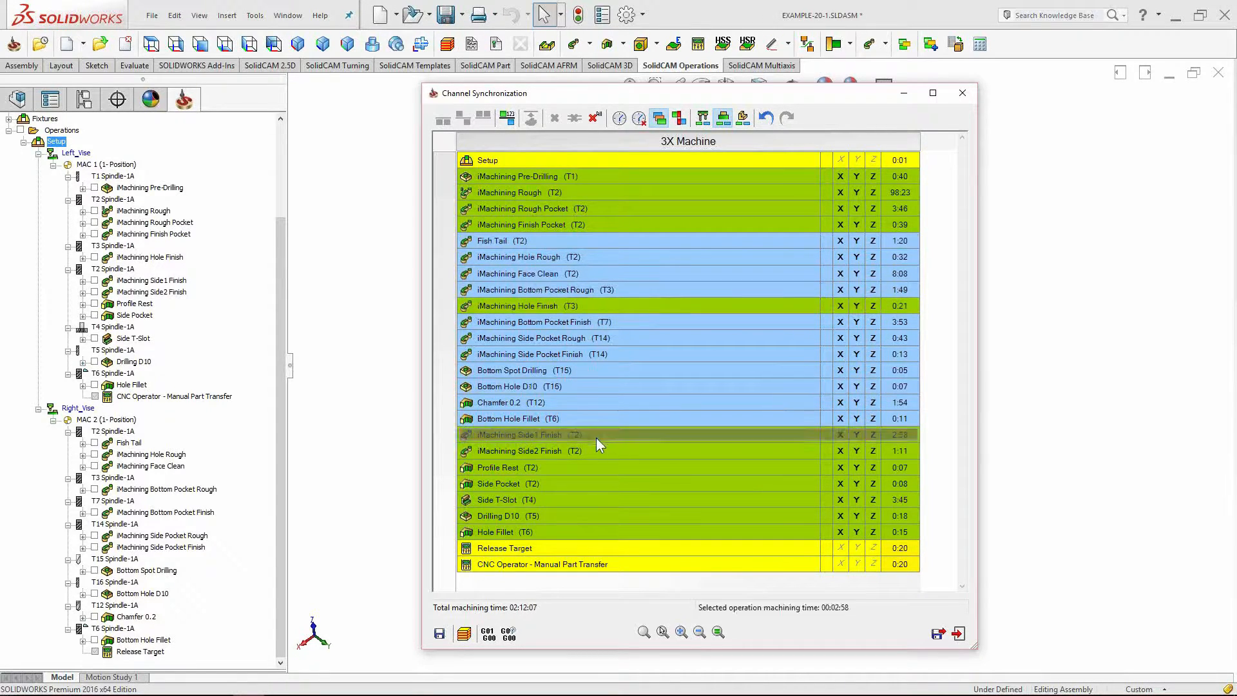
left_click(570, 483, "shift")
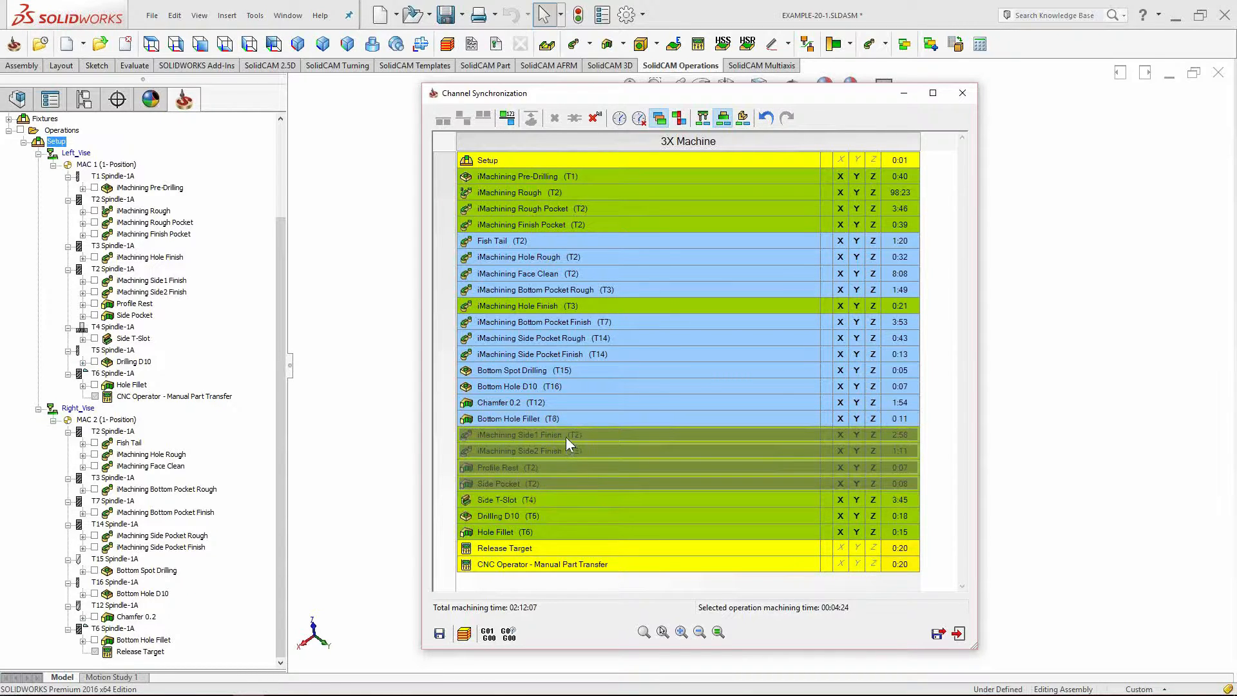
left_click(542, 516, "shift")
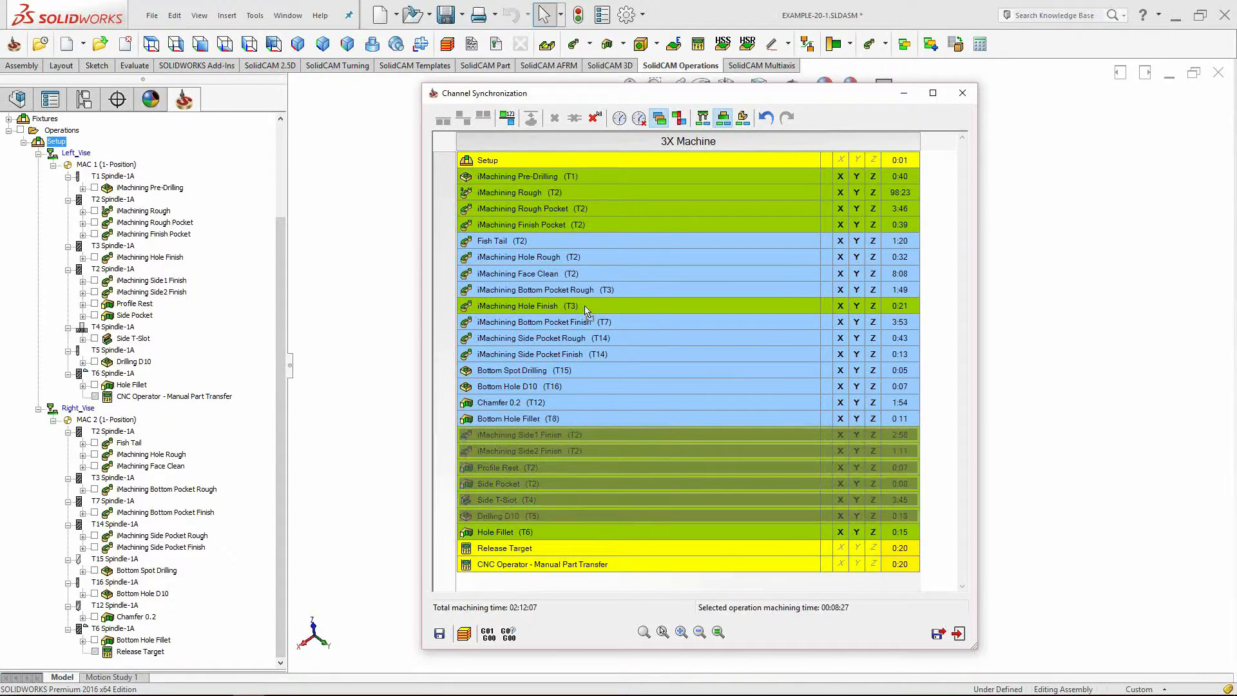
left_click_drag(585, 307, 585, 306)
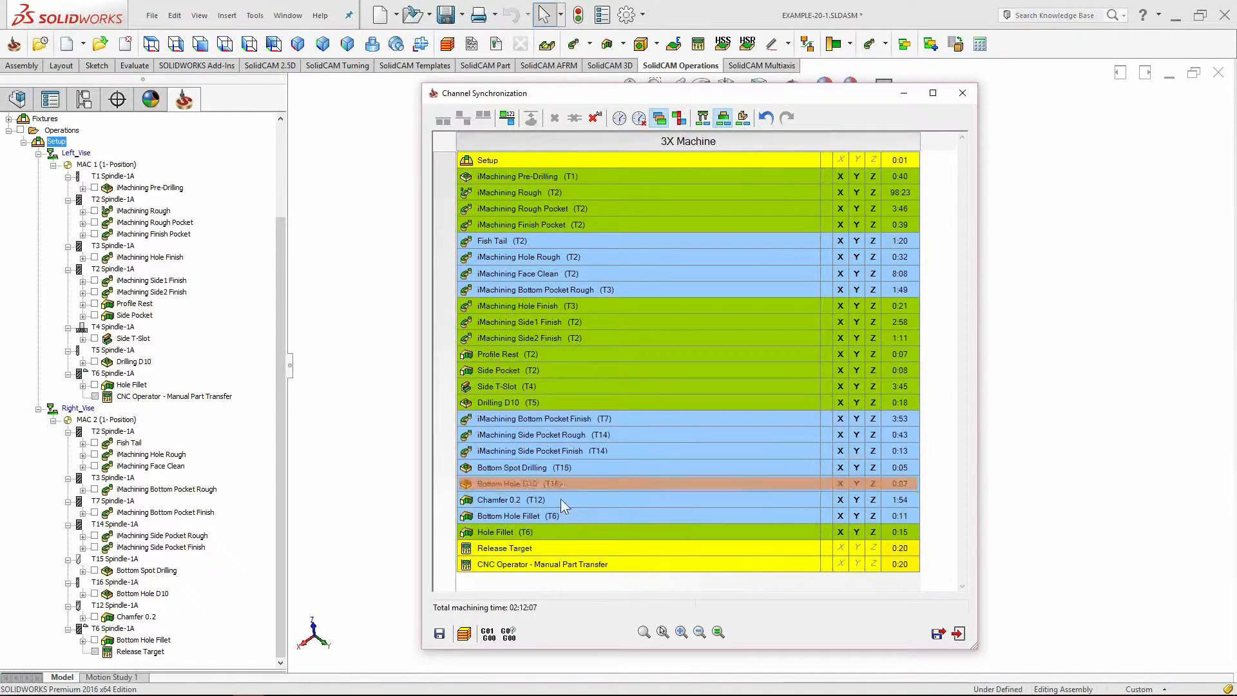
Start the simulation of the reordered operation sequence and switch it to Machine Simulation.
mouse_move(534, 530)
left_mouse_down()
mouse_move(559, 518)
mouse_move(534, 532)
left_mouse_up()
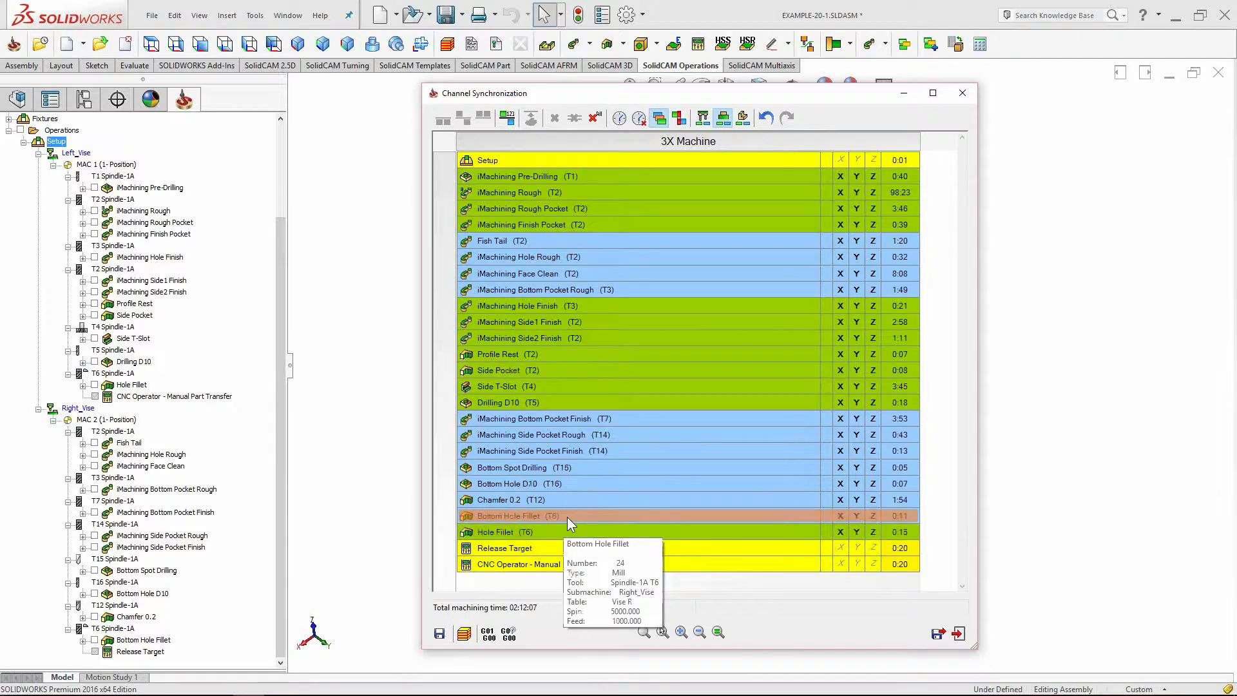
left_click_drag(674, 95, 661, 93)
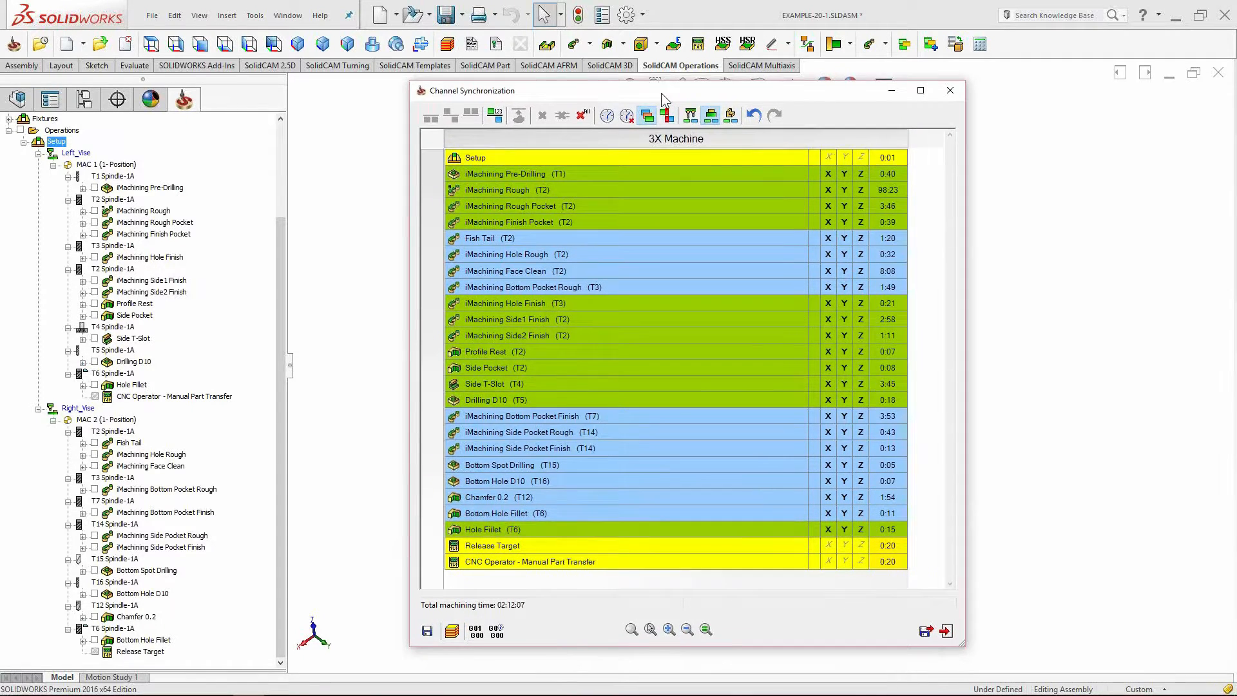
left_click(452, 632)
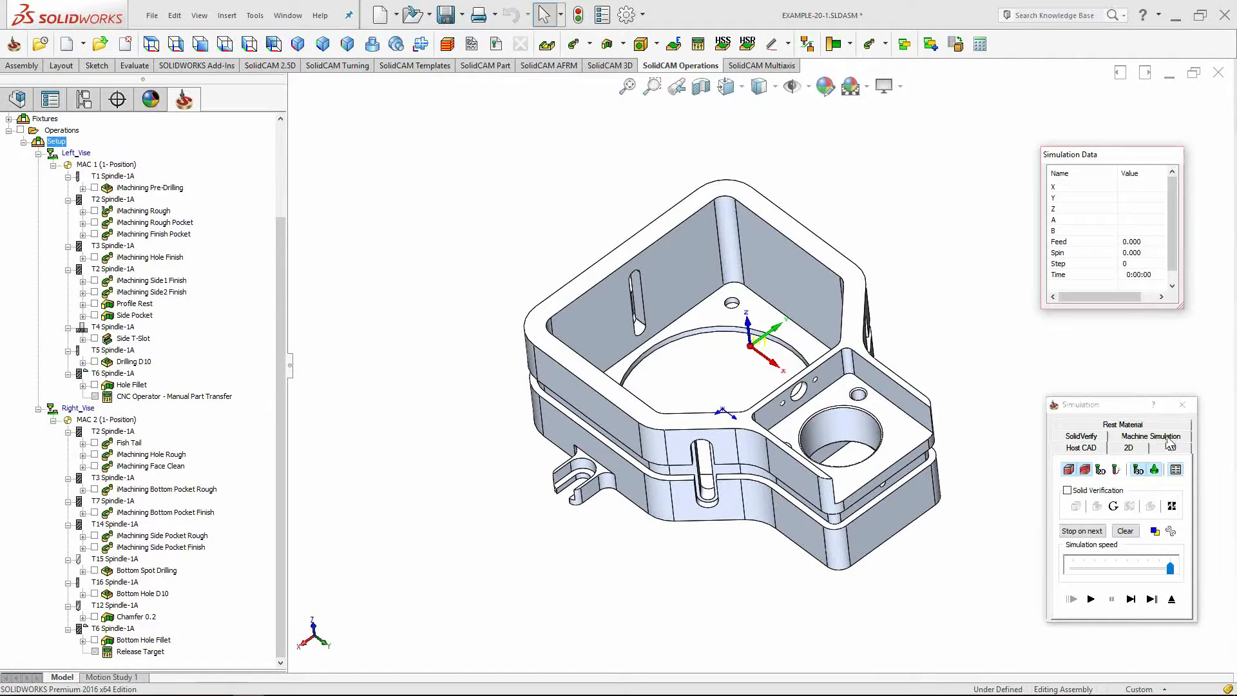
left_click(1168, 440)
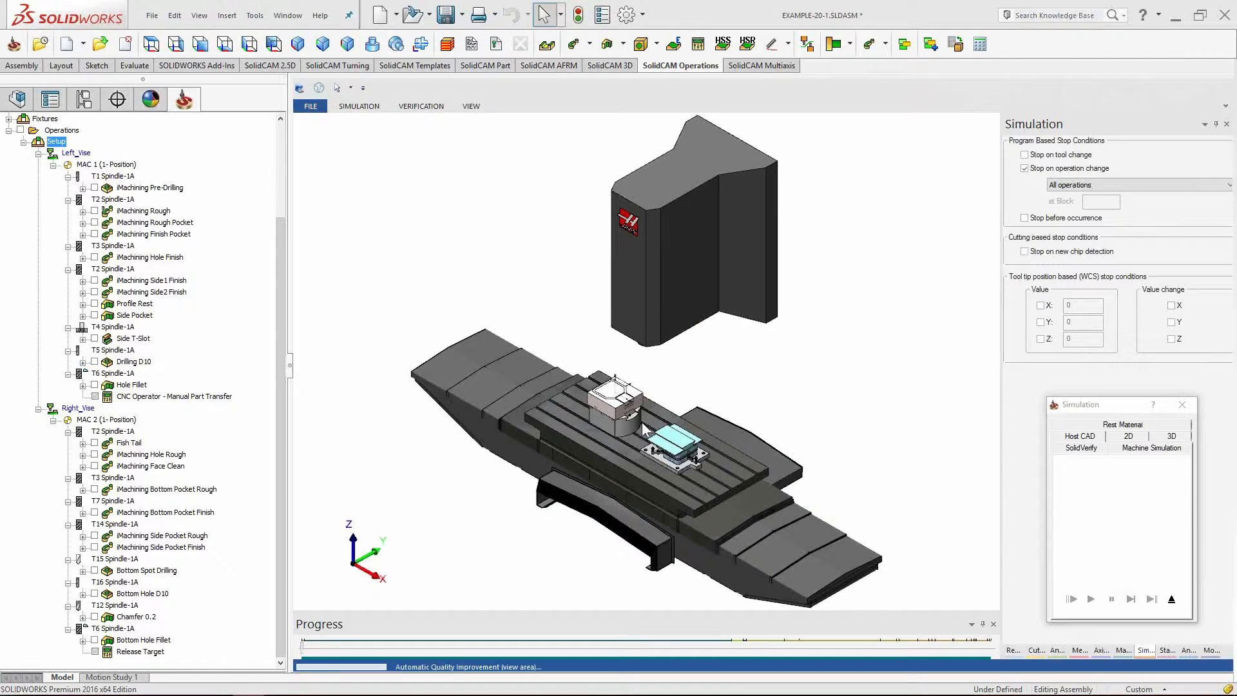
Examine the raw stock in the left vise and the partly machined workpiece clamped on the right fixture.
scroll(642, 422, "up", 2)
middle_click_drag(618, 446, 655, 435)
scroll(655, 431, "up", 3)
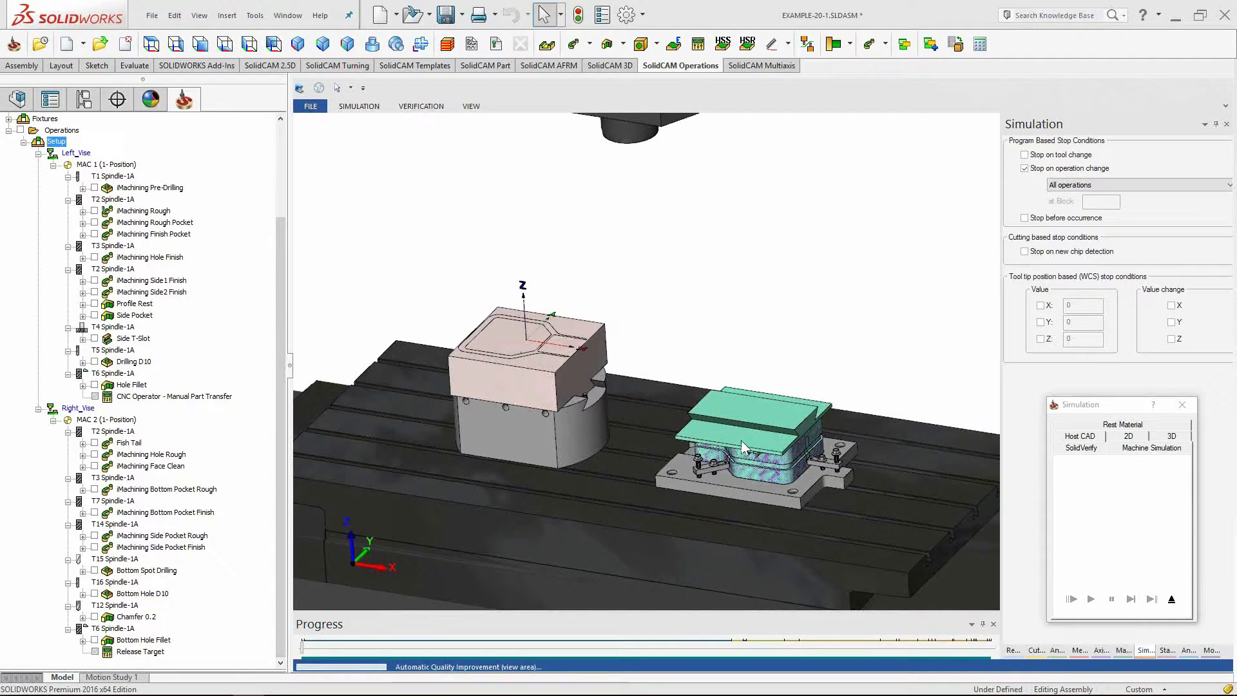
middle_click_drag(752, 491, 767, 478)
scroll(767, 479, "up", 3)
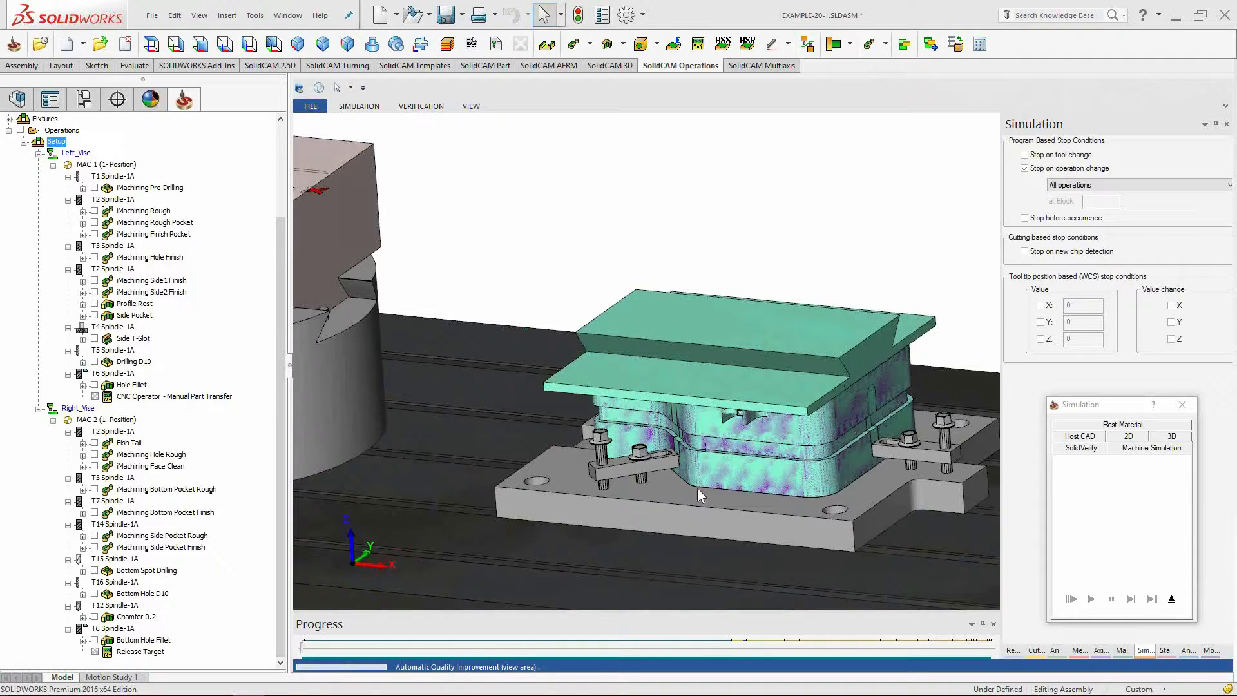
scroll(671, 481, "down", 5)
middle_click_drag(579, 500, 571, 497)
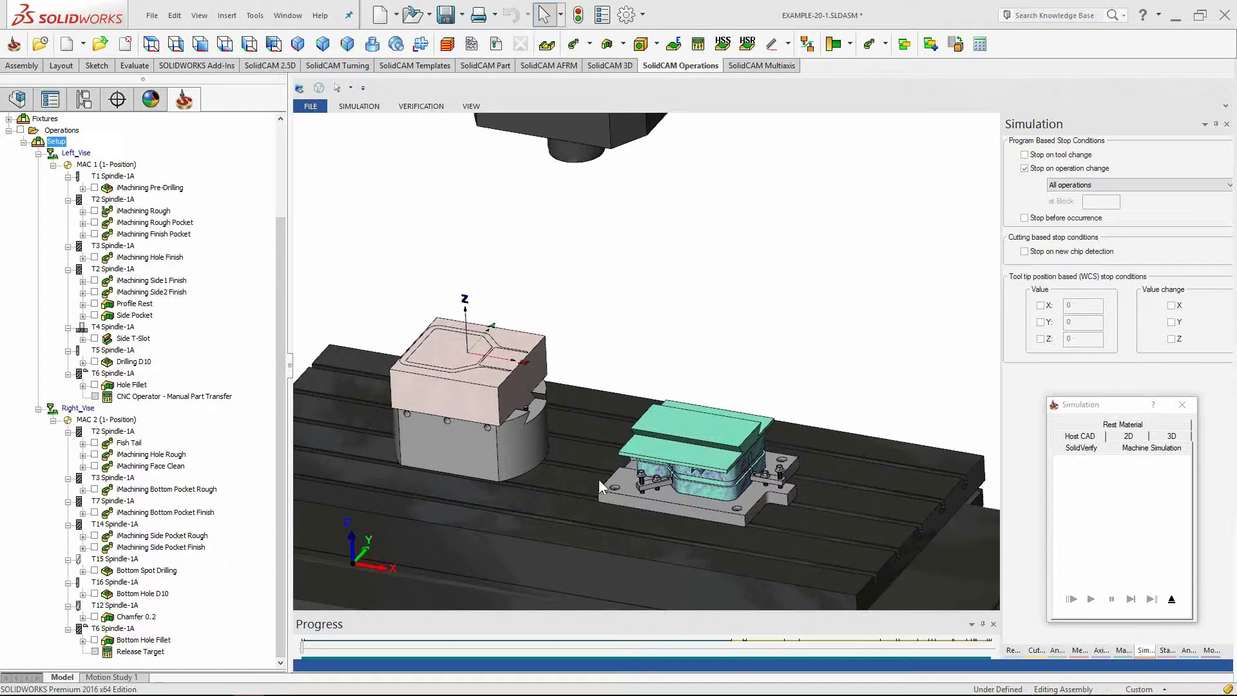
Set the simulation to stop on tool change instead of on operation change, and run it.
left_click(1025, 169)
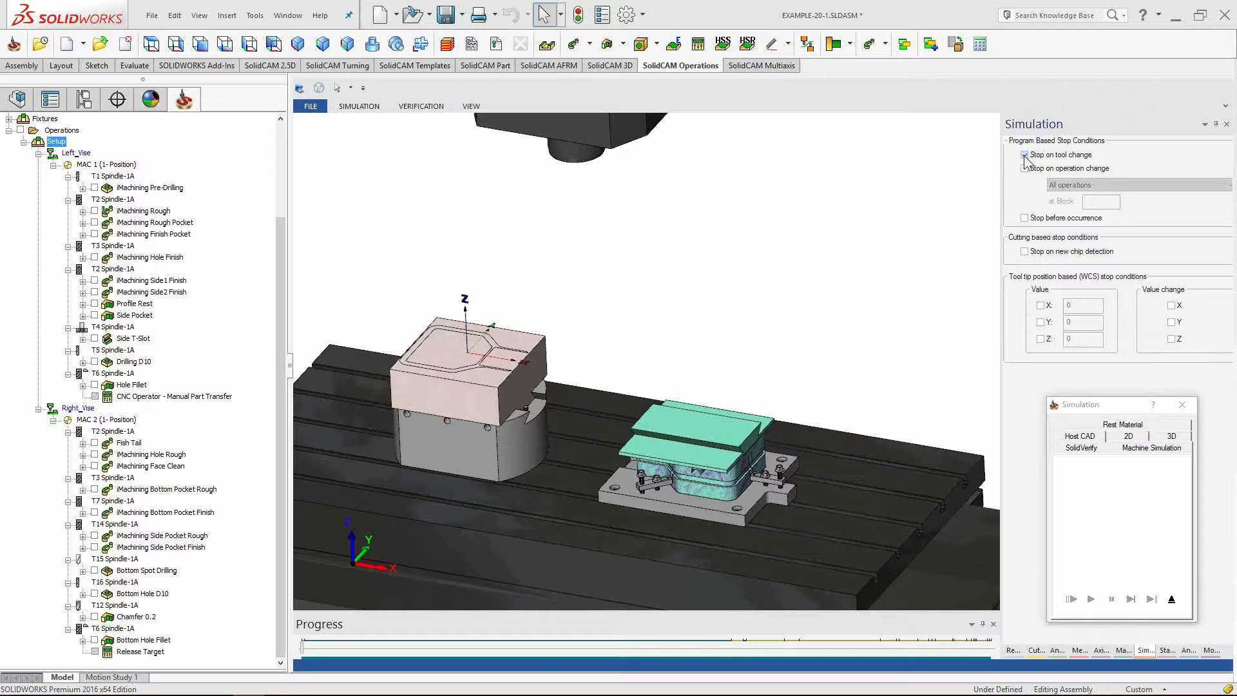
left_click(359, 108)
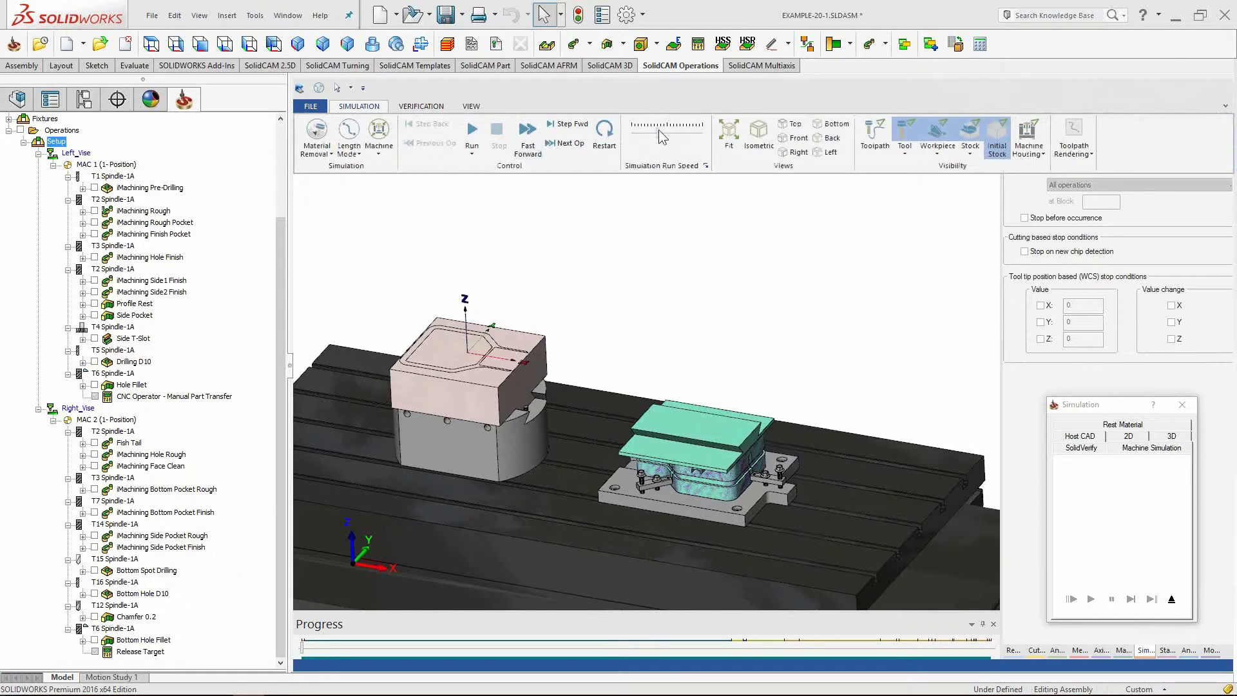
left_click(660, 218)
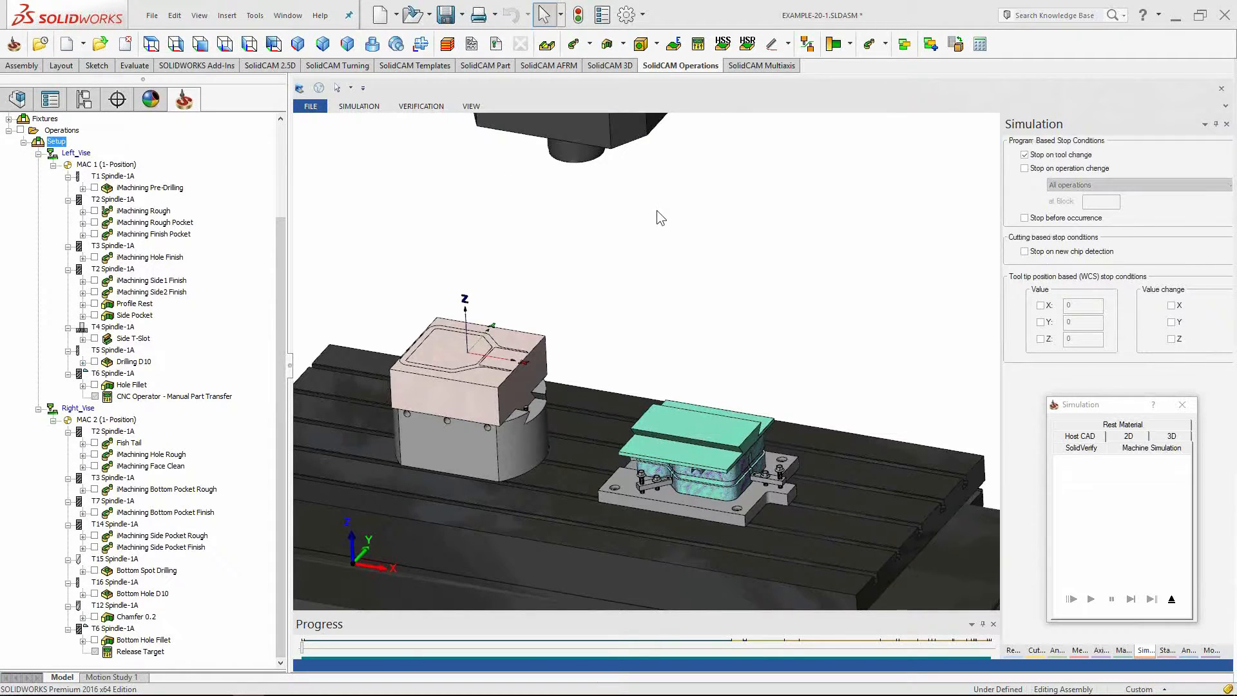
key("r")
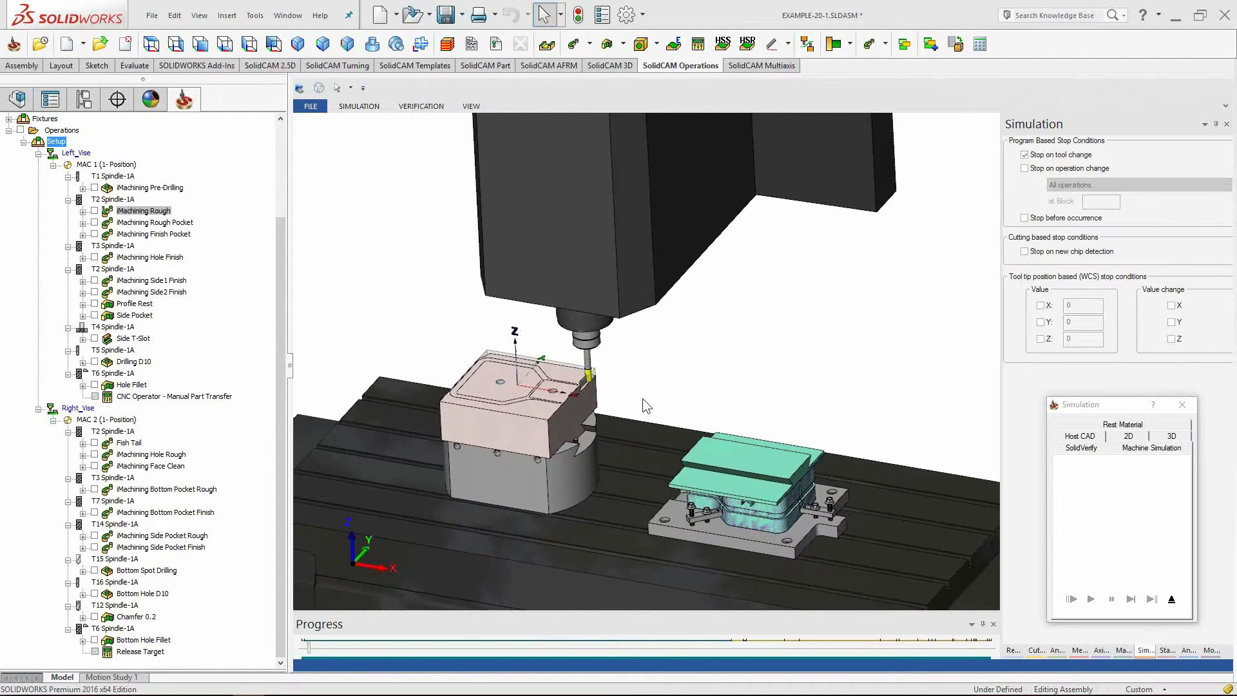
Advance the simulation past iMachining Rough Pocket to Fish Tail and examine the tool and both workpieces up close.
left_click_drag(311, 652, 742, 650)
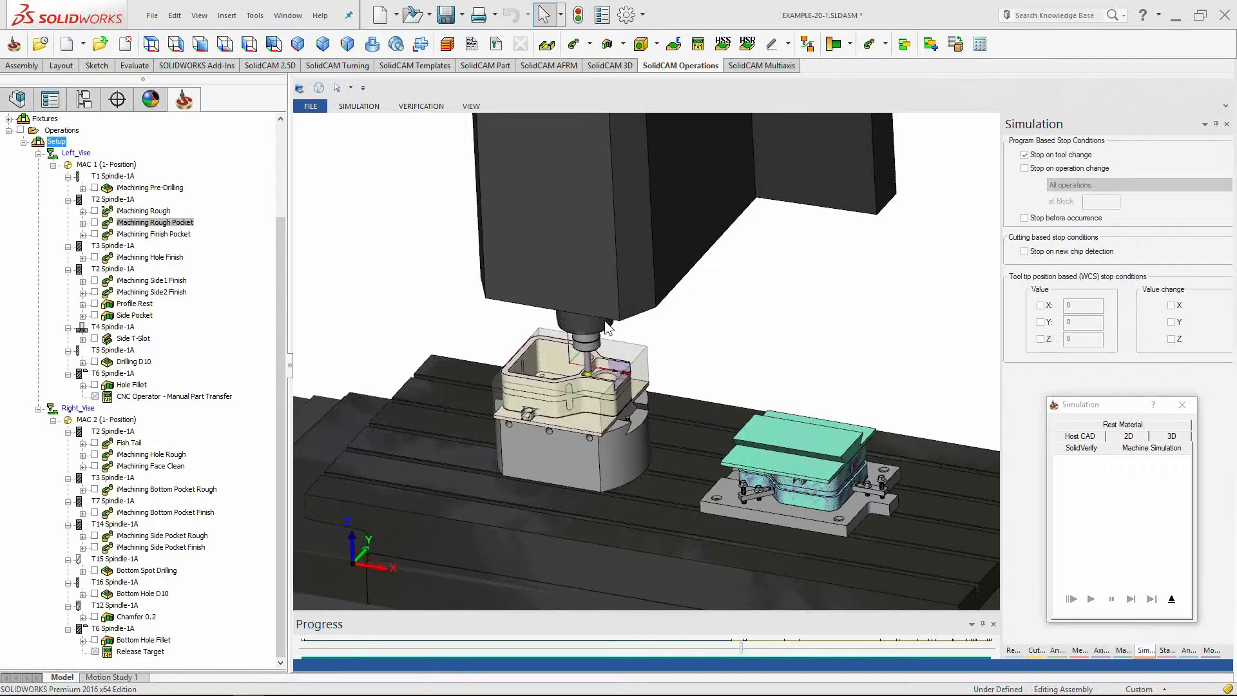
scroll(639, 417, "up", 4)
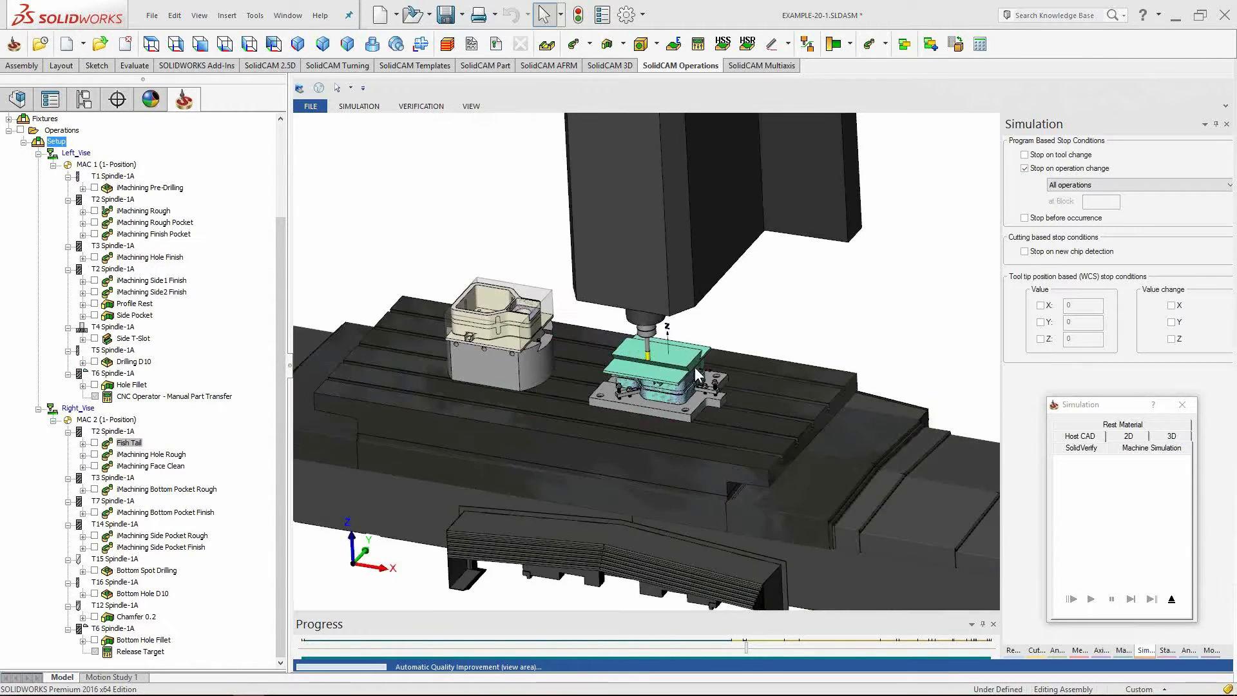
scroll(694, 366, "up", 3)
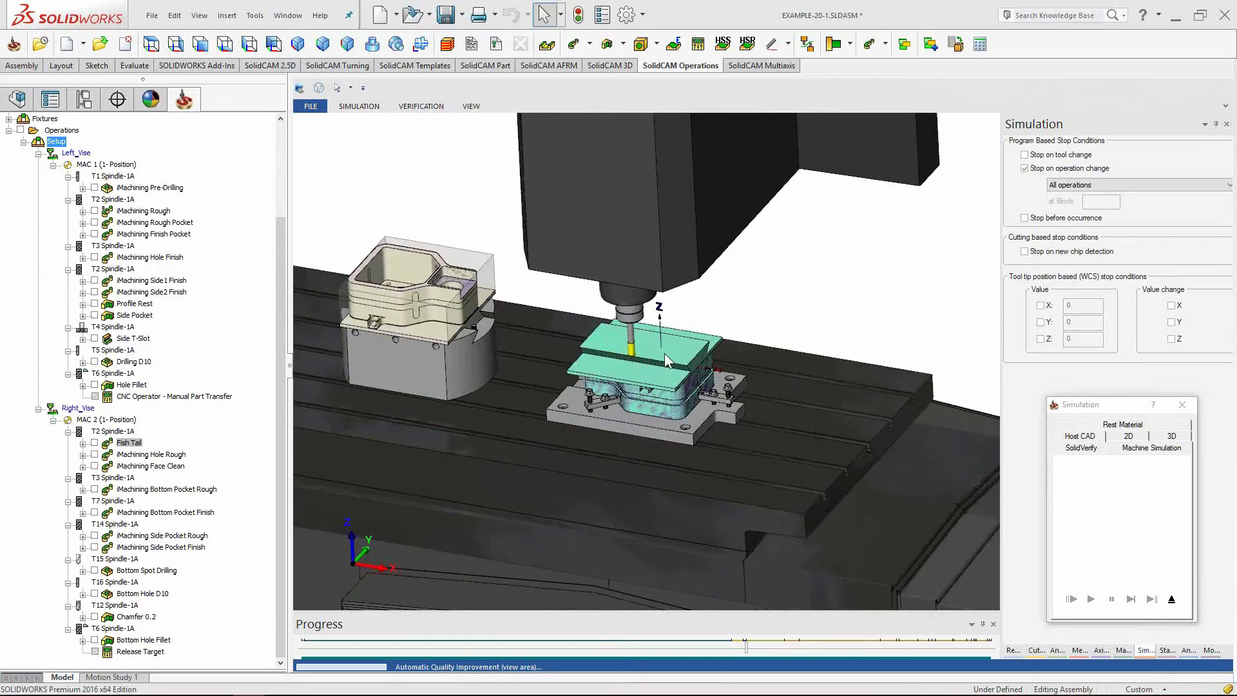
scroll(664, 353, "up", 3)
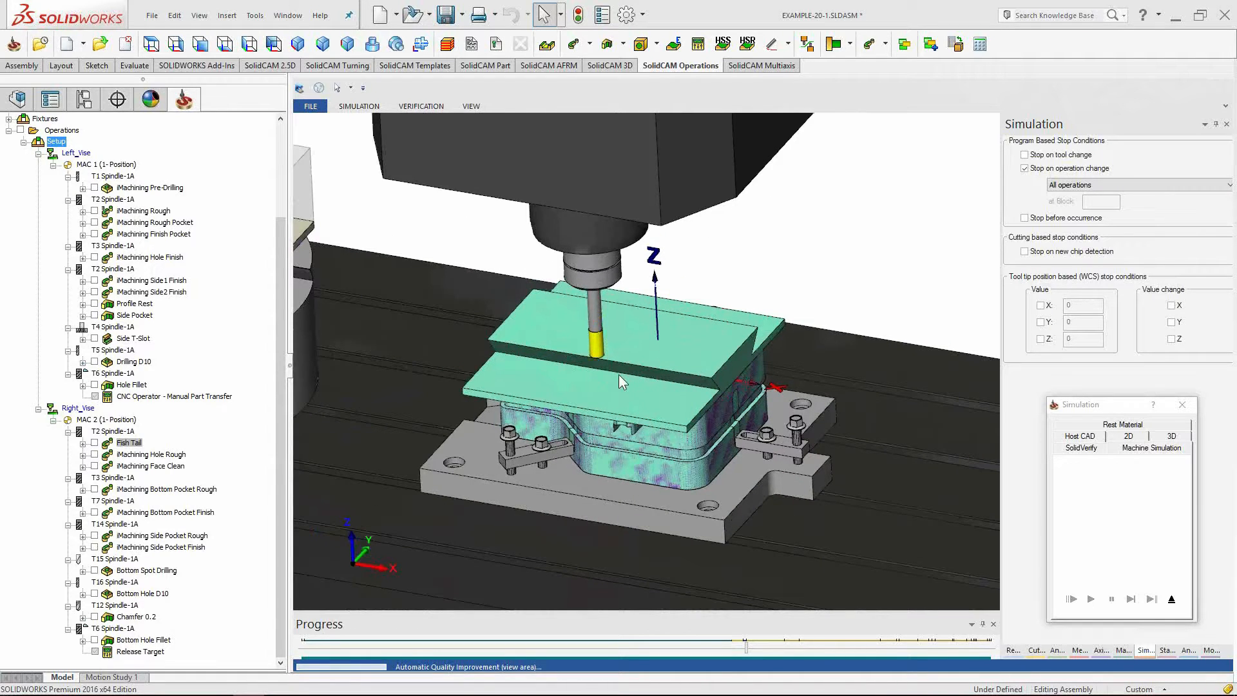
scroll(636, 373, "down", 5)
scroll(629, 370, "up", 3)
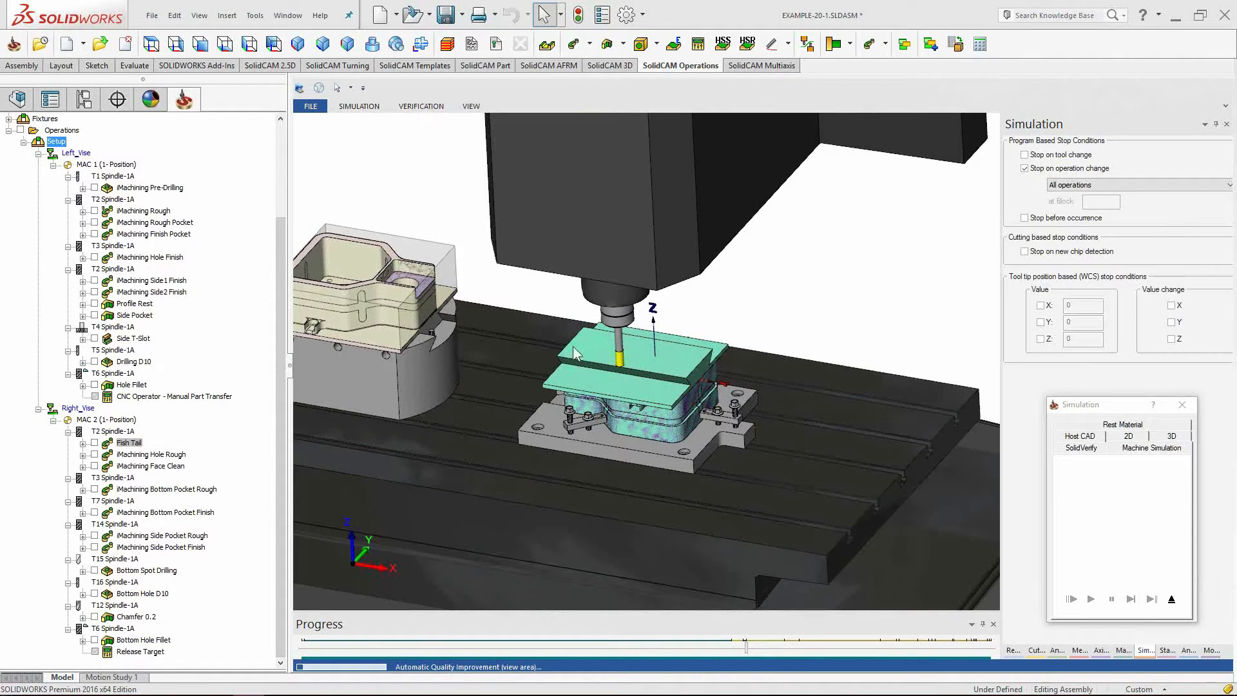
scroll(423, 326, "up", 2)
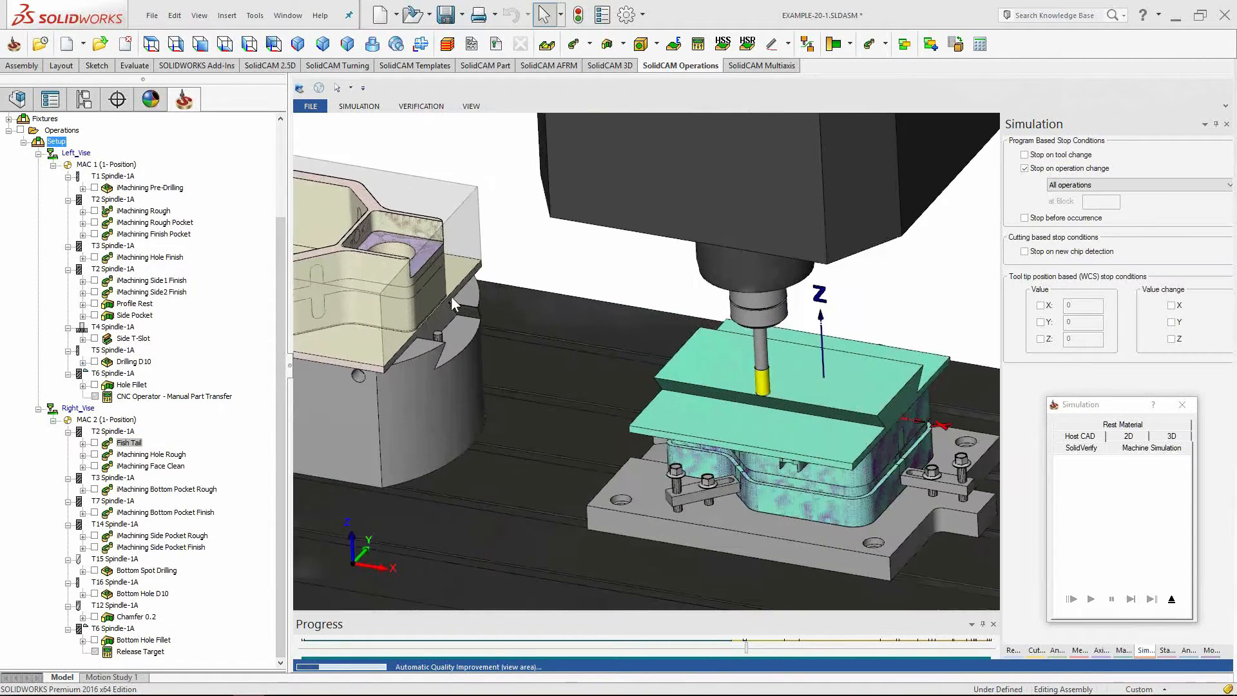